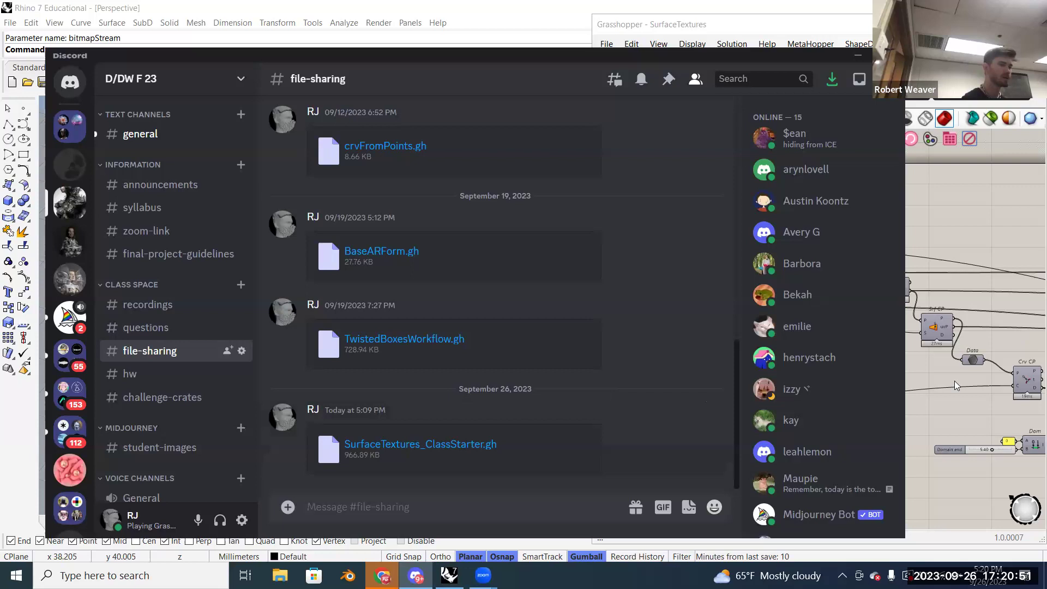
- Switch from Discord to Rhino and examine the textured surface, the patterned arm cuff and the input components of the SurfaceTextures definition
left_click(947, 412)
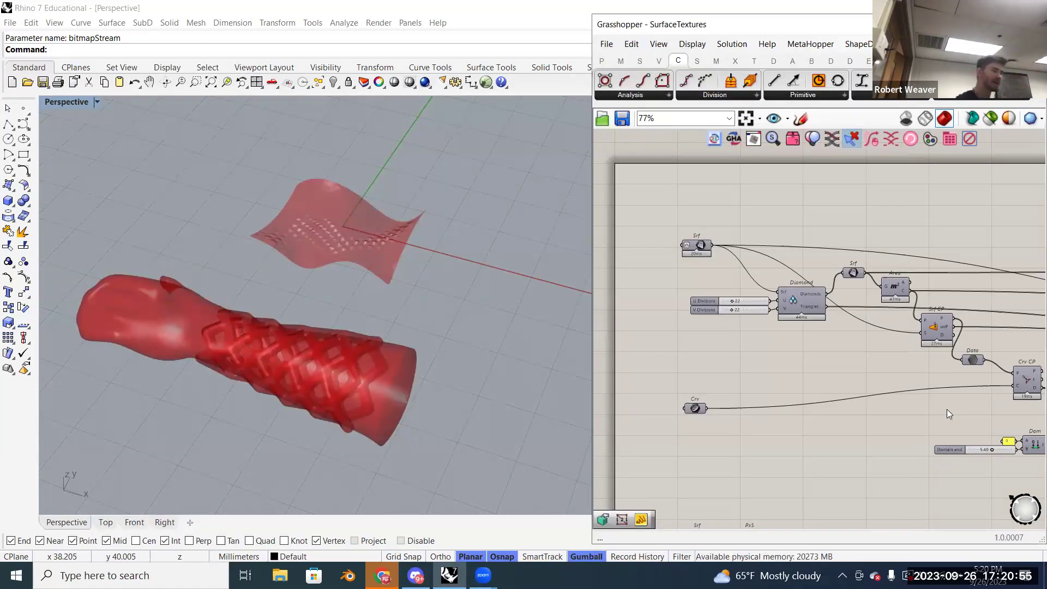
right_click_drag(470, 318, 388, 309)
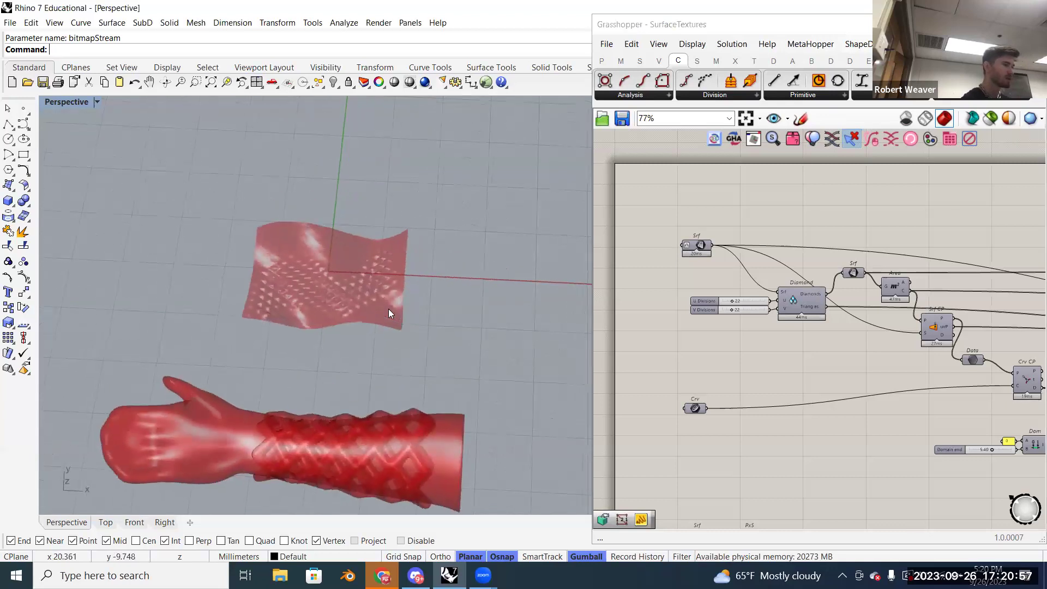
scroll(388, 308, "up", 3)
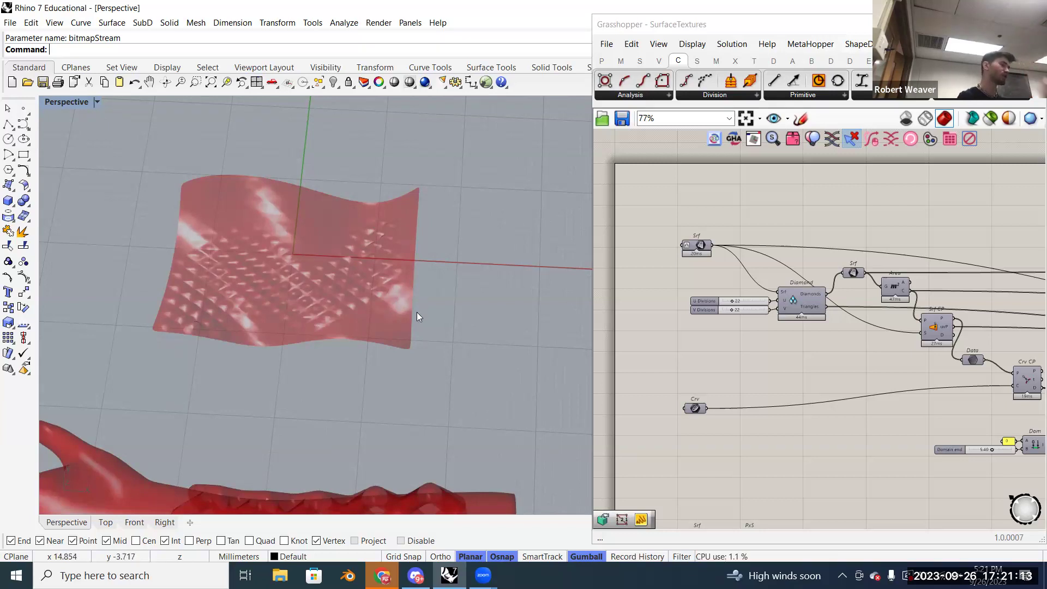
right_click_drag(453, 306, 339, 370)
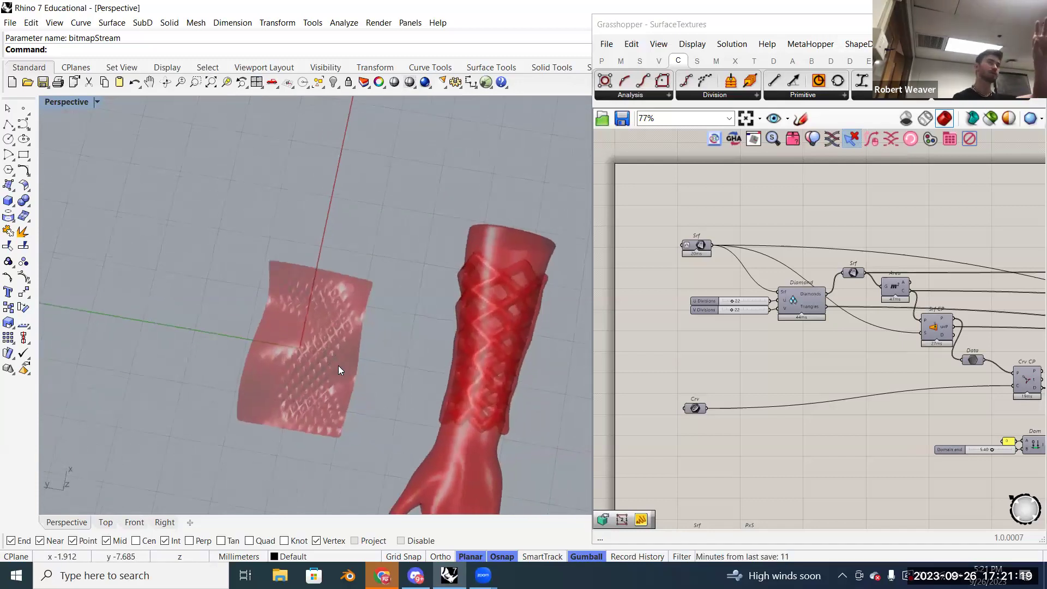
right_click_drag(423, 365, 508, 326)
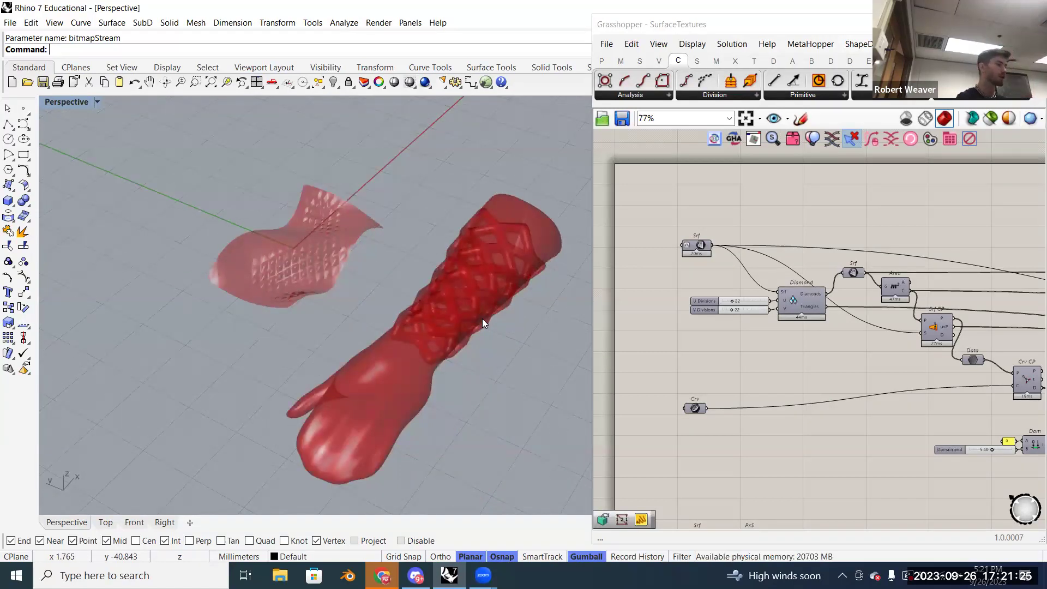
scroll(675, 317, "down", 5)
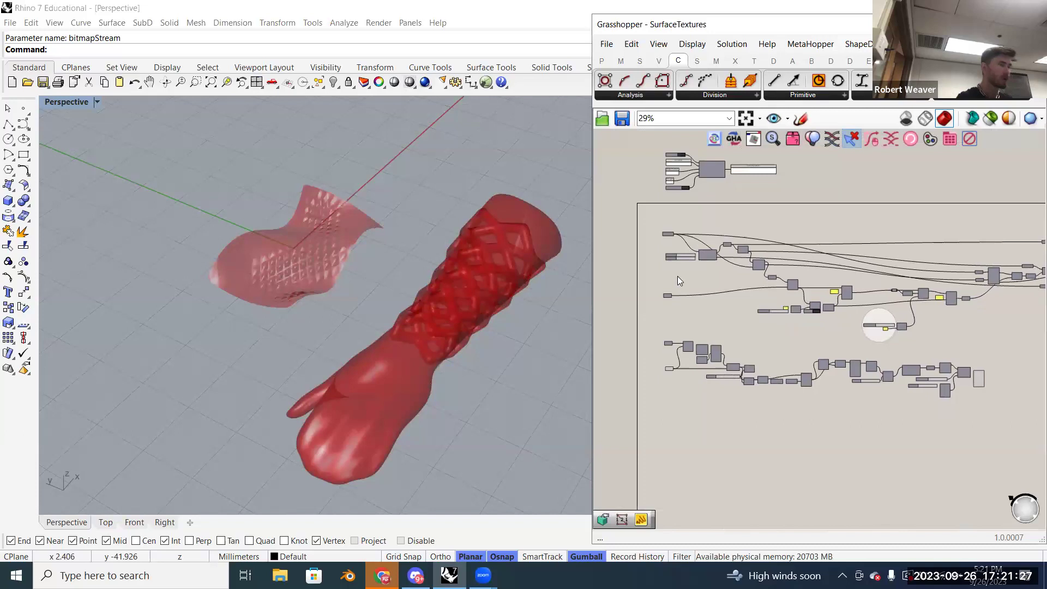
scroll(672, 288, "up", 4)
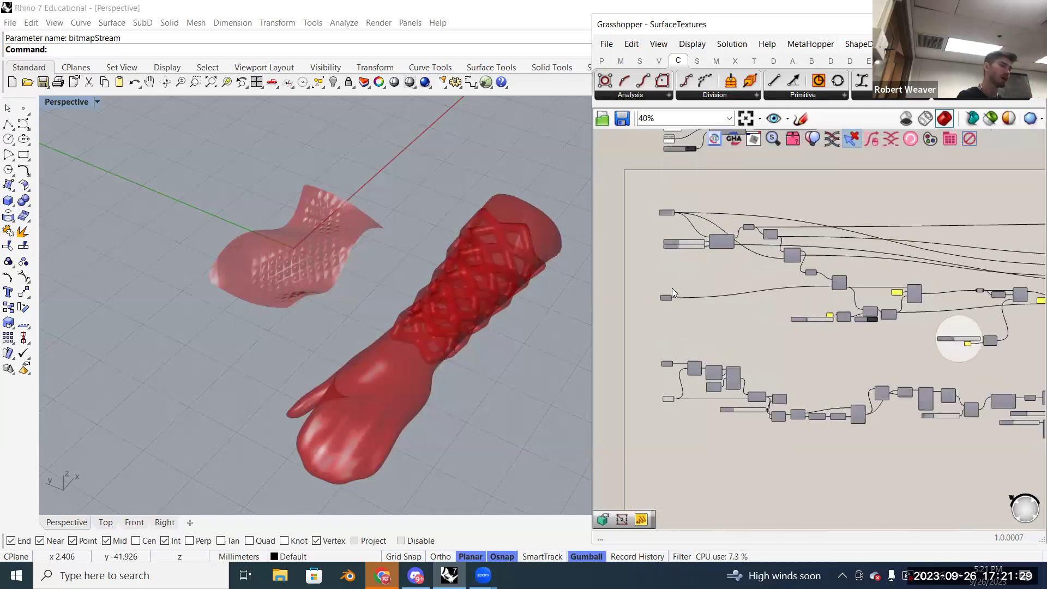
left_click_drag(702, 363, 642, 170)
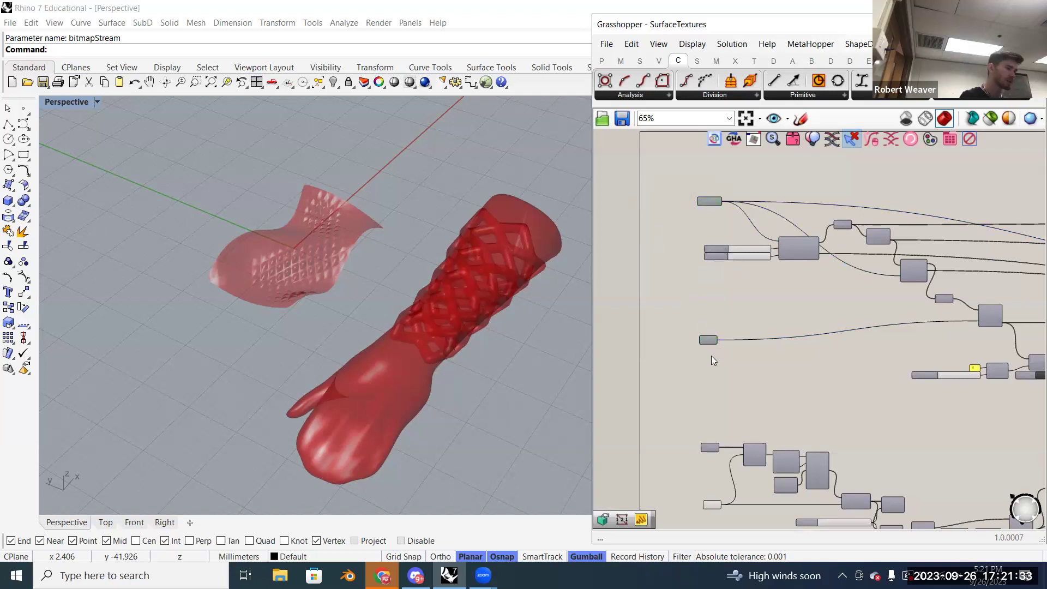
scroll(709, 350, "up", 6)
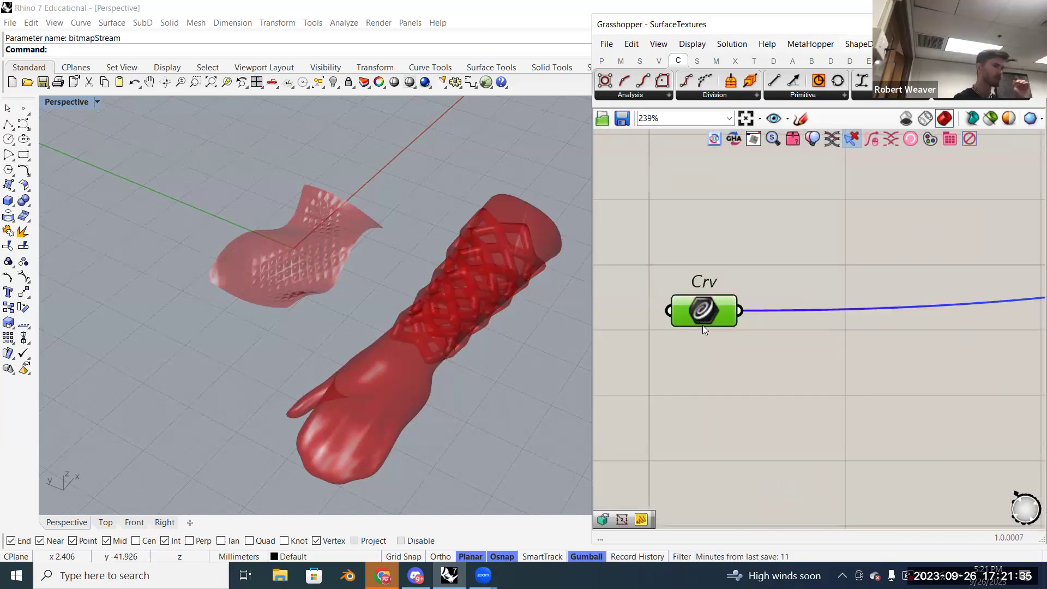
scroll(682, 282, "down", 8)
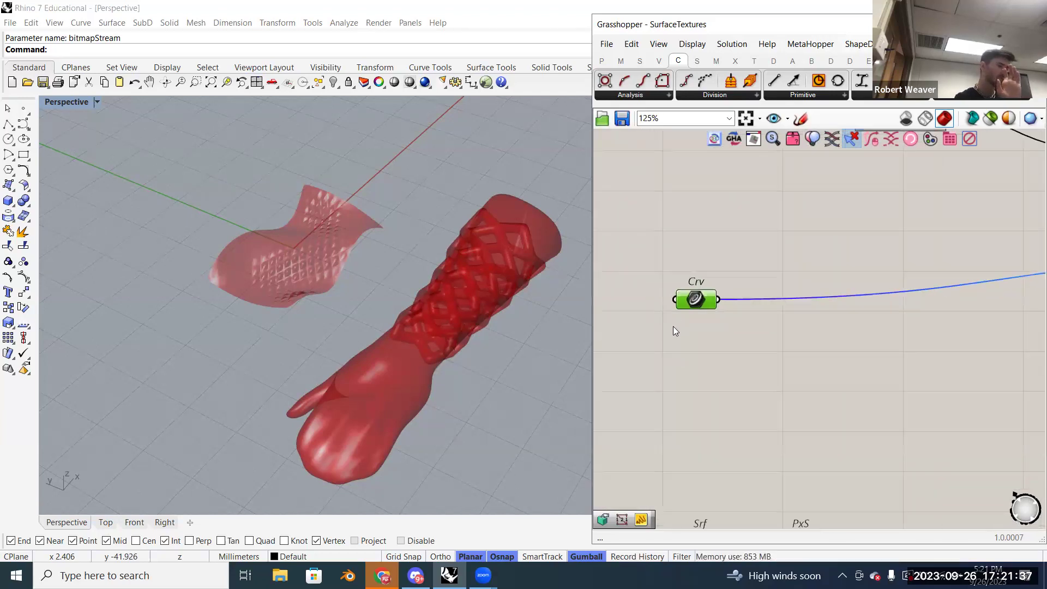
- Start opening a Grasshopper document and browse to the Grasshopper\DDWClassGHExamples folder on the WD_BLACK (D:) drive
left_click(606, 43)
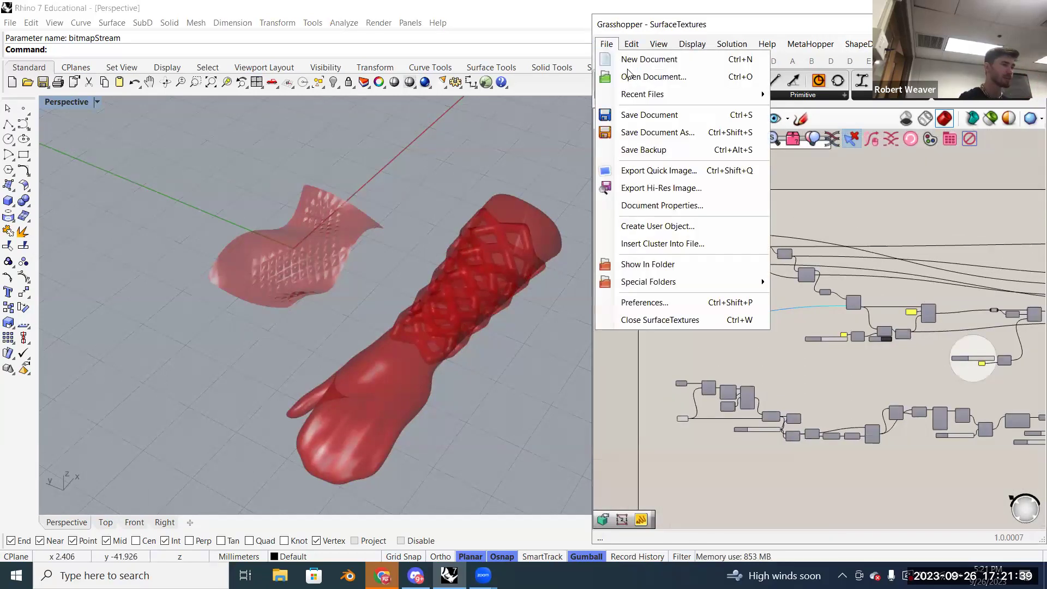
key("Escape")
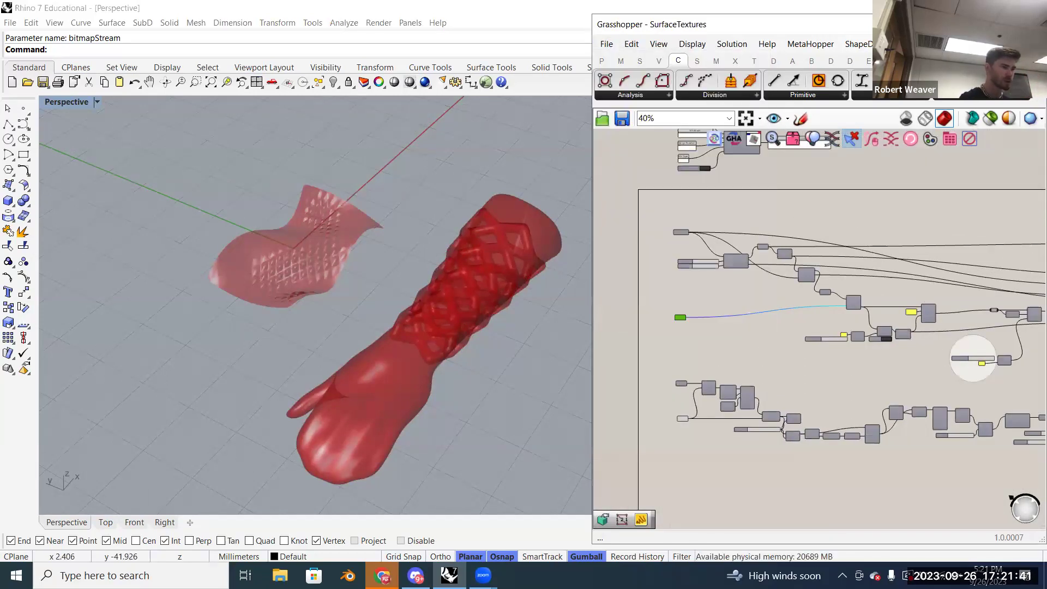
left_click(606, 44)
left_click(633, 75)
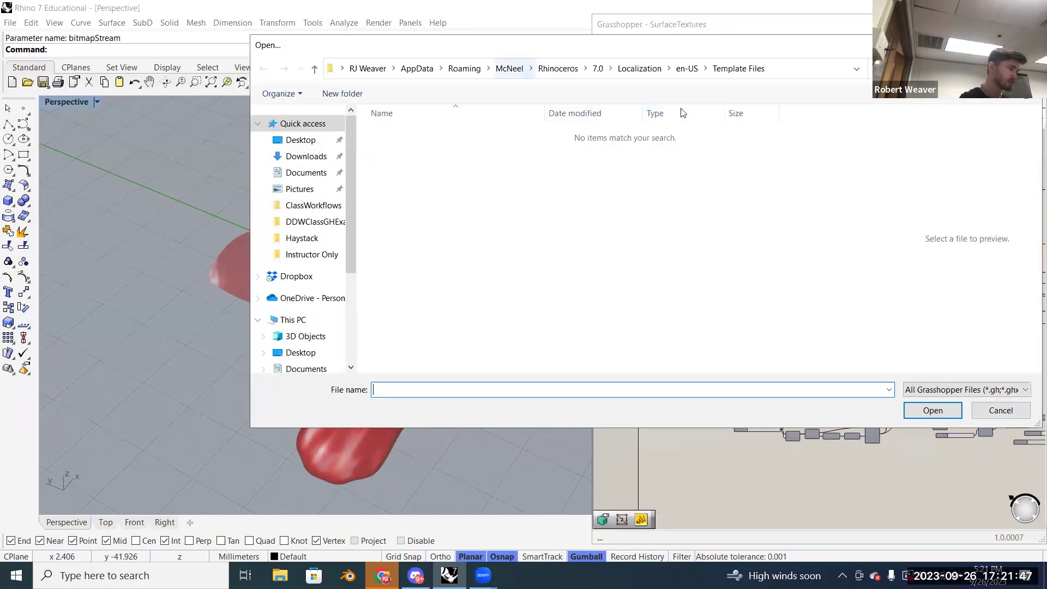
scroll(299, 325, "down", 3)
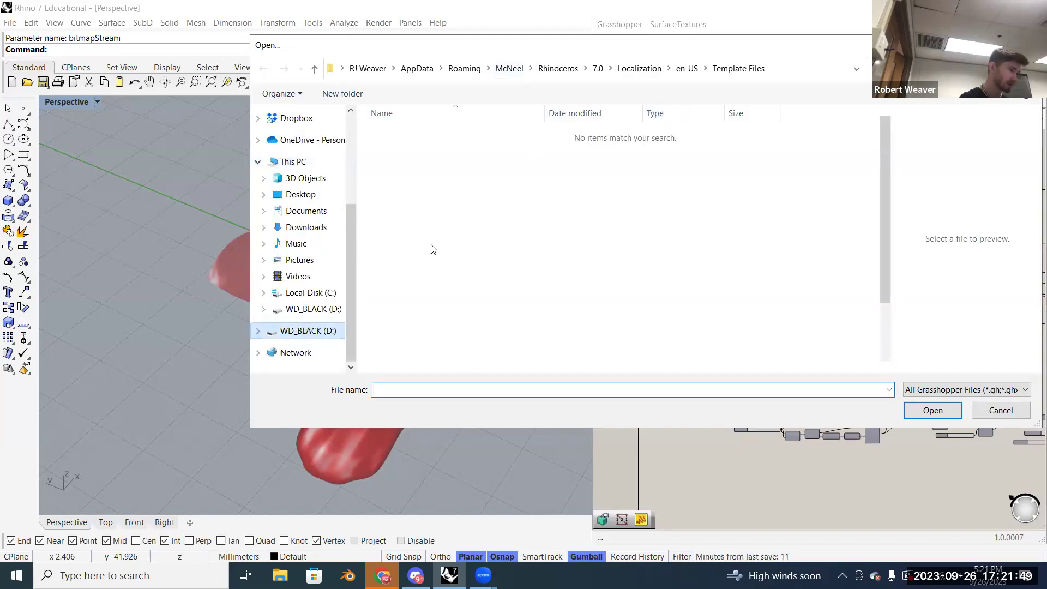
scroll(436, 311, "down", 2)
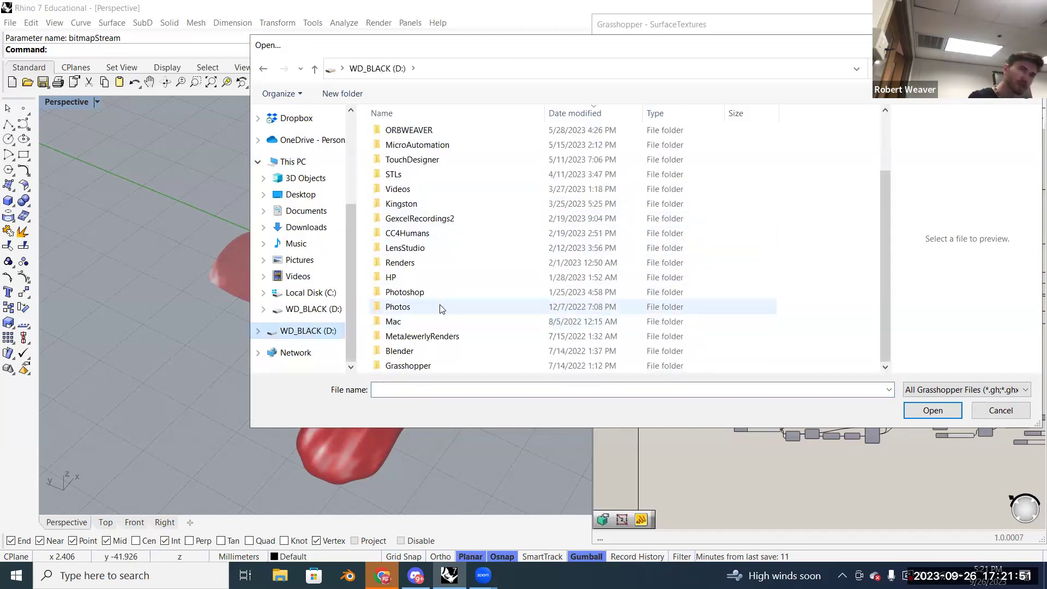
left_click(449, 365)
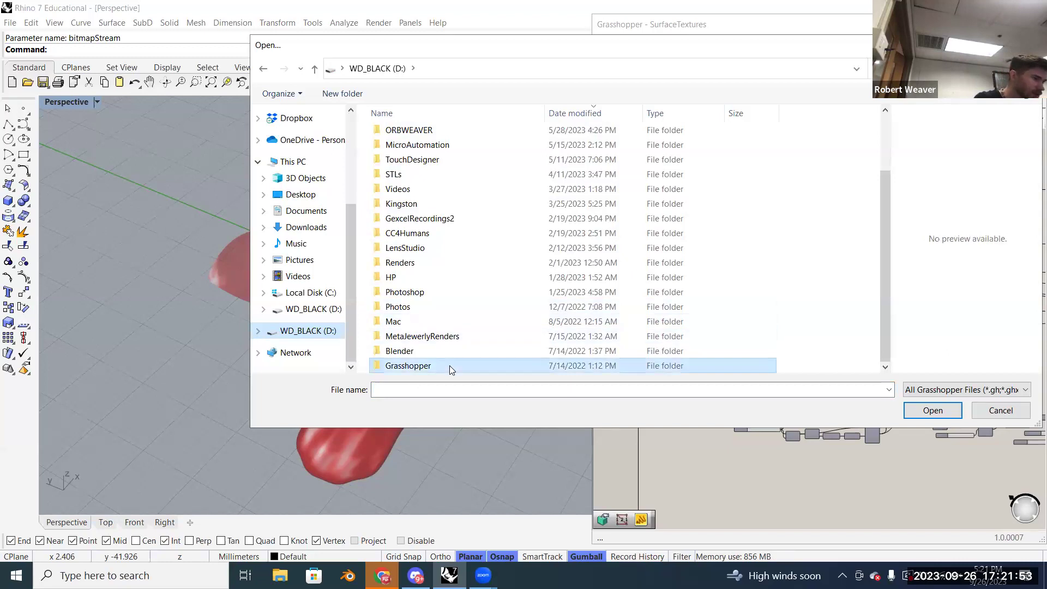
double_click(449, 365)
double_click(436, 134)
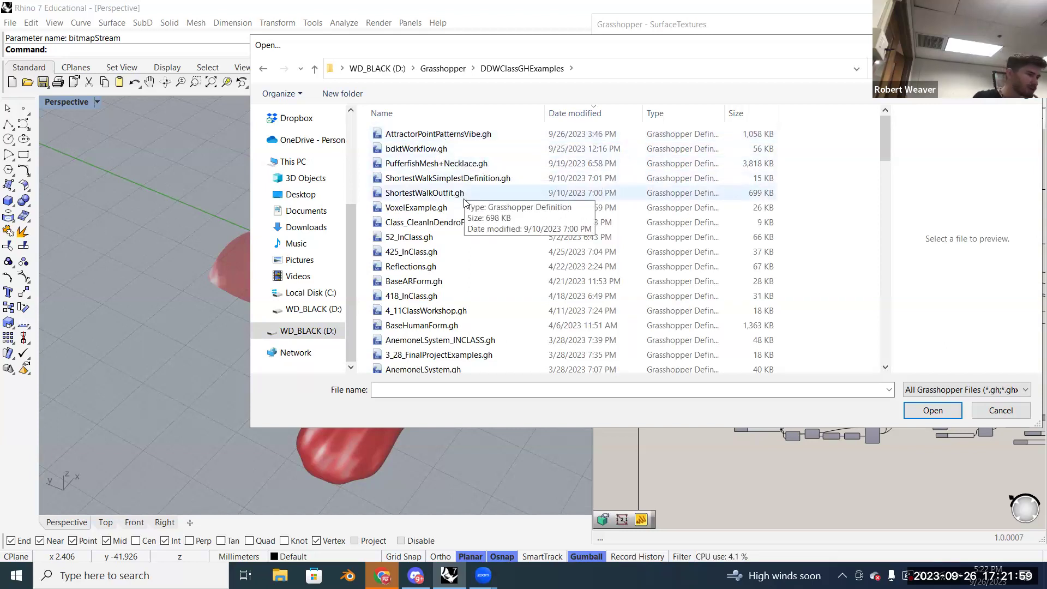
- Sort the ClassWorkflows subfolder by date modified and open SurfaceTextures_ClassStarter.gh from it
scroll(464, 202, "down", 10)
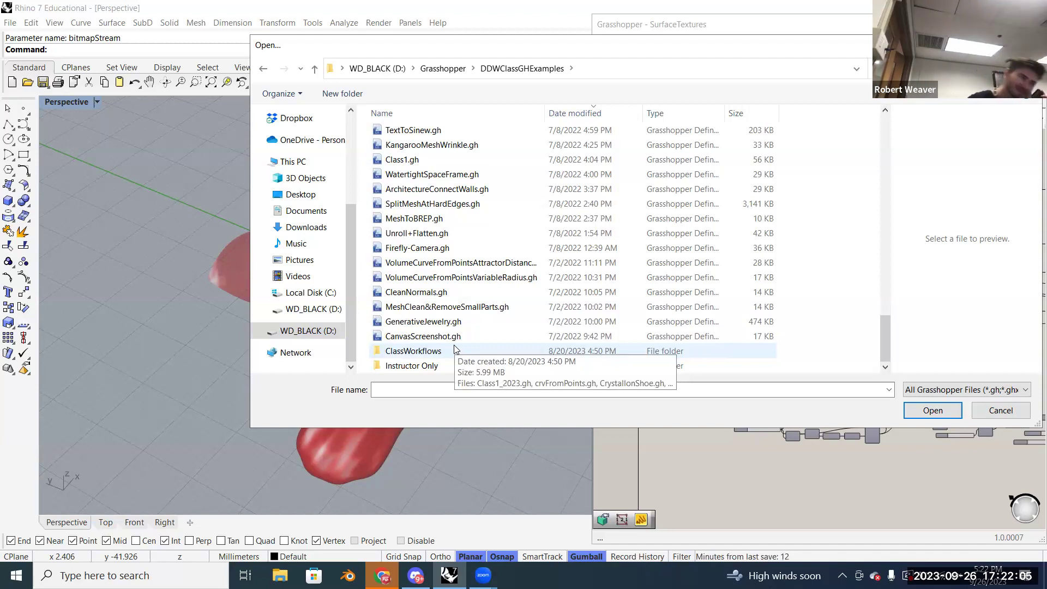
left_click(442, 355)
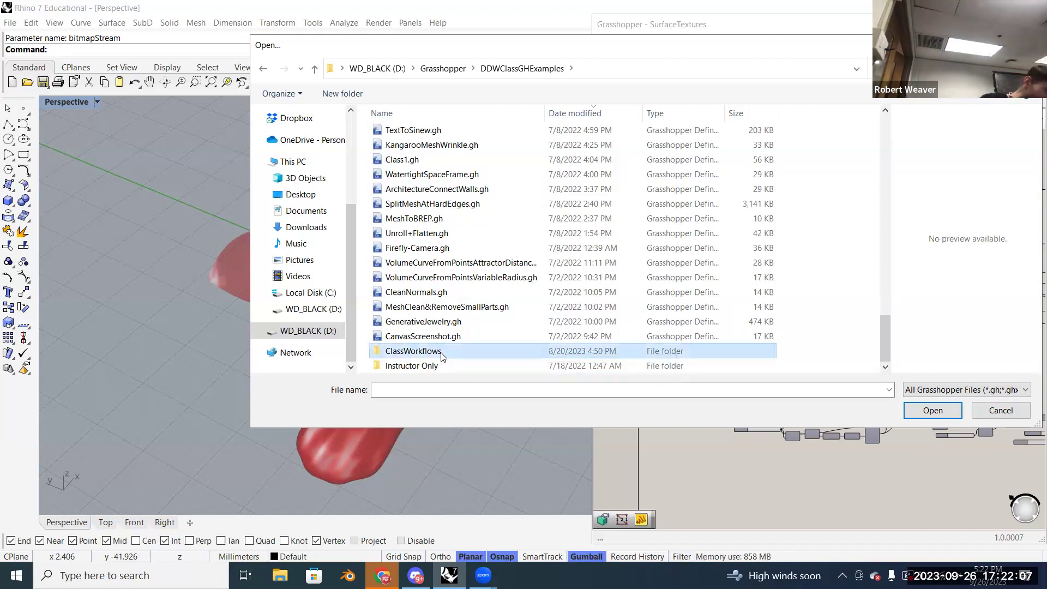
double_click(442, 354)
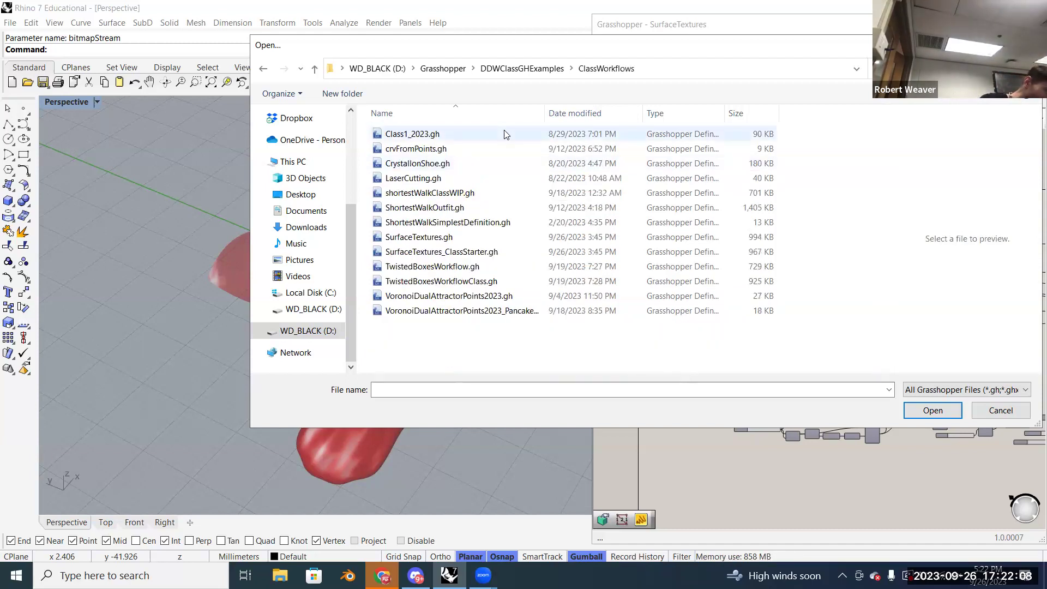
left_click(559, 114)
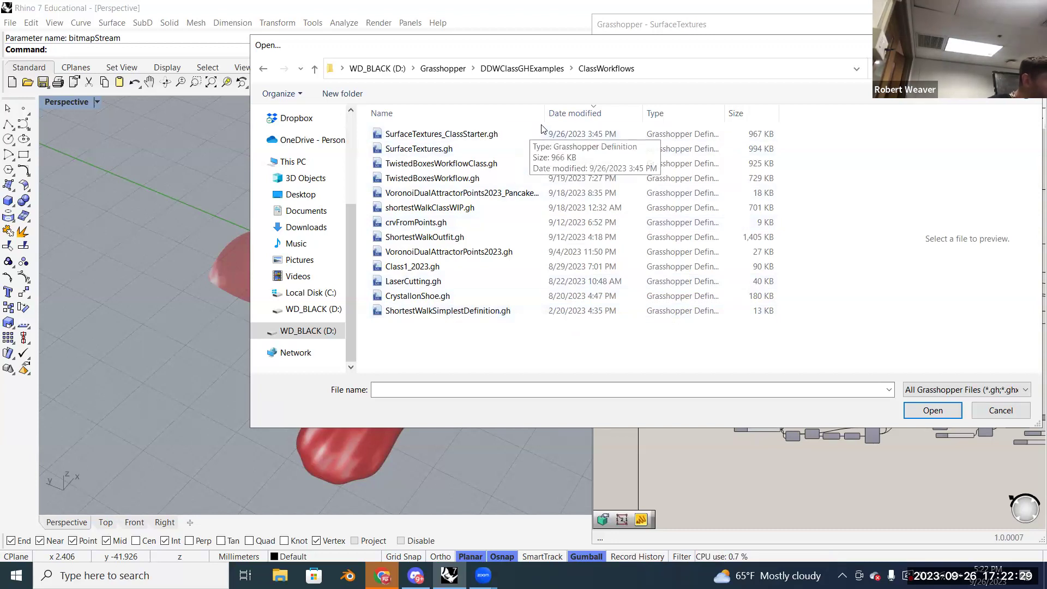
left_click(499, 134)
double_click(499, 134)
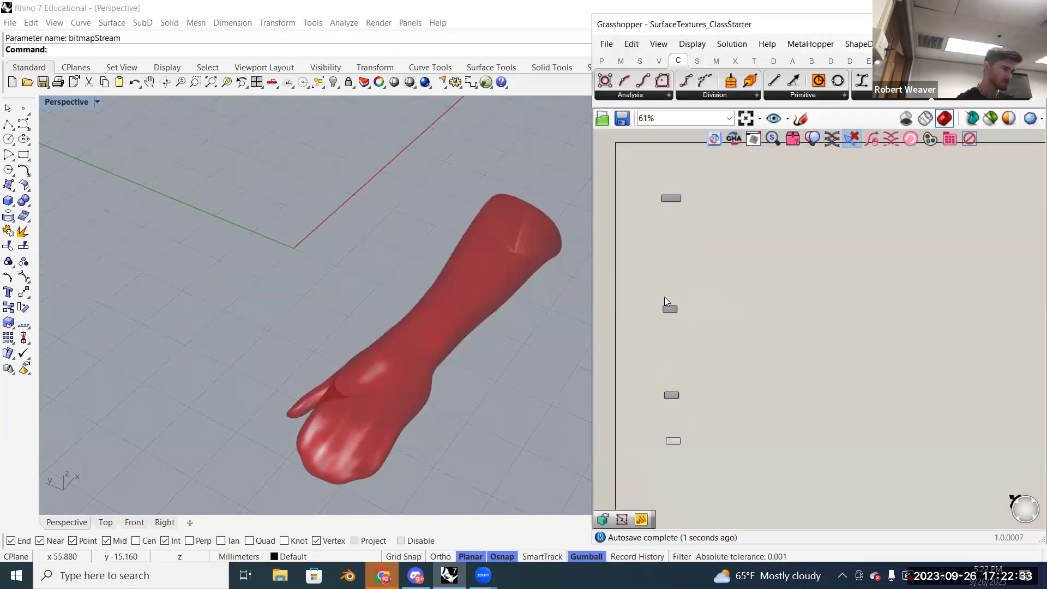
- Turn off the preview of the Mesh parameter below the other input parameters to hide the arm
scroll(743, 365, "down", 1)
scroll(743, 365, "up", 1)
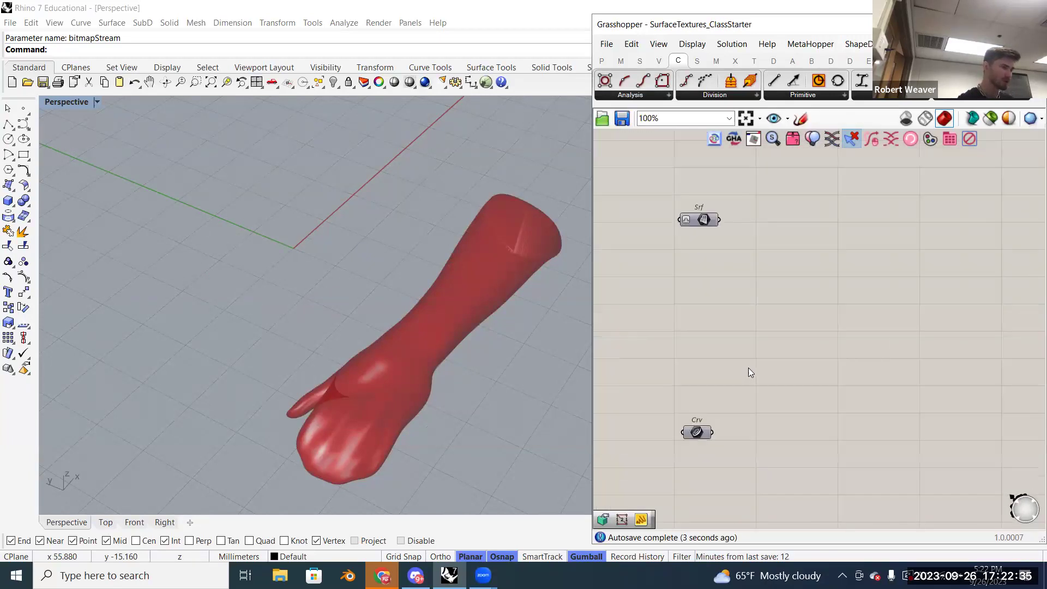
right_click_drag(748, 368, 727, 357)
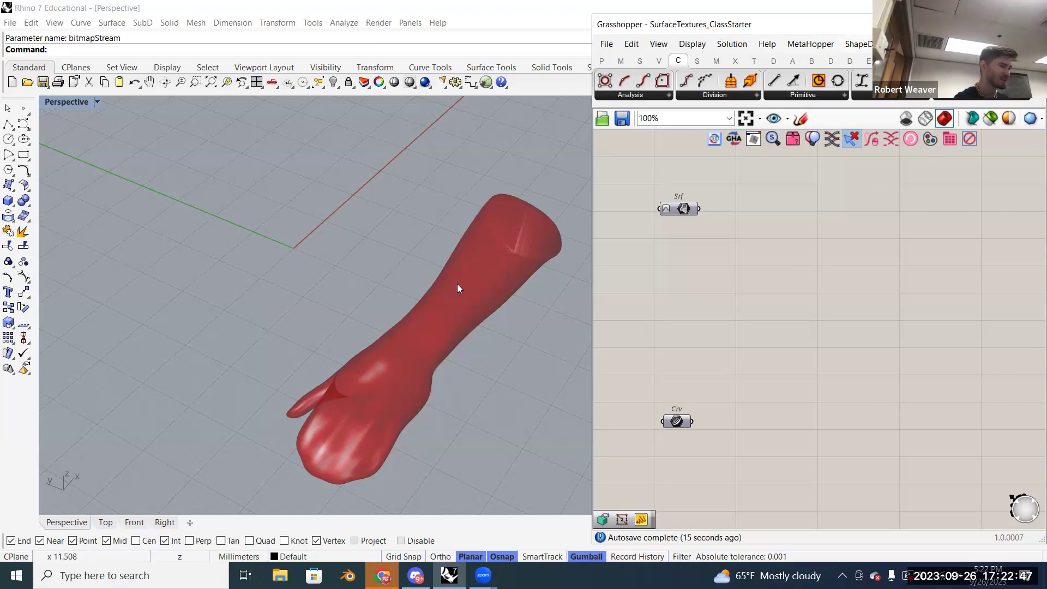
right_click_drag(713, 331, 719, 182)
right_click_drag(724, 424, 727, 323)
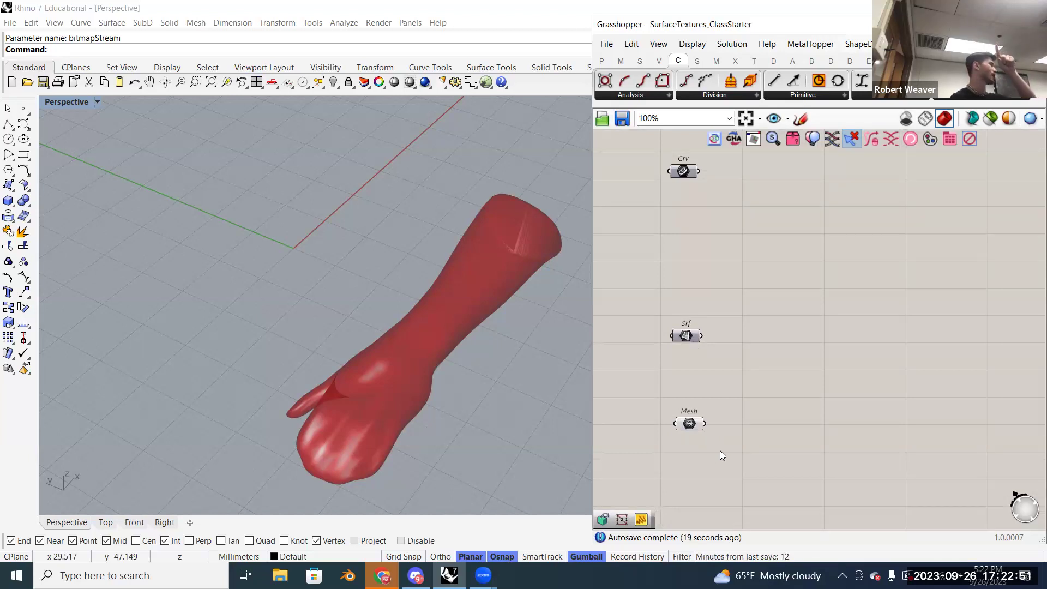
left_click_drag(720, 450, 657, 390)
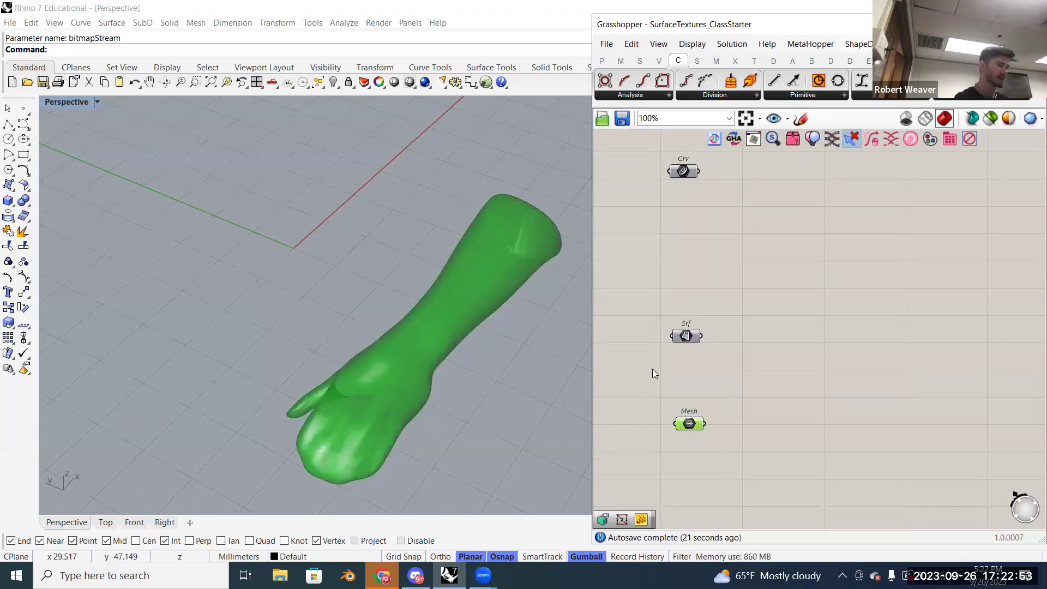
right_click(652, 365)
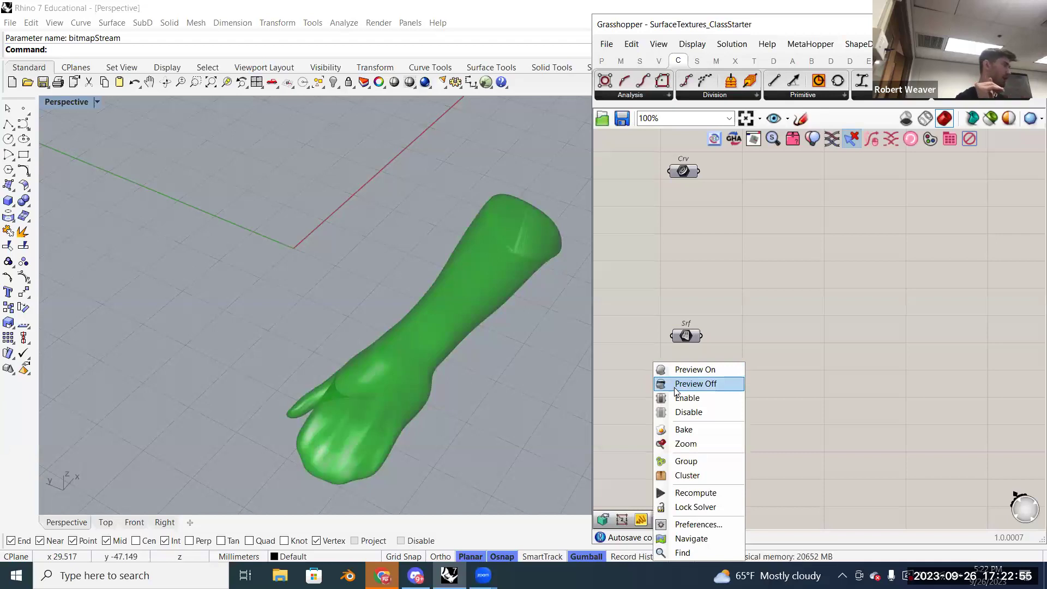
left_click(688, 383)
- Temporarily preview the upper Srf parameter to inspect its surface in the Perspective viewport, and hide it again
scroll(745, 313, "up", 5)
right_click_drag(744, 318, 756, 402)
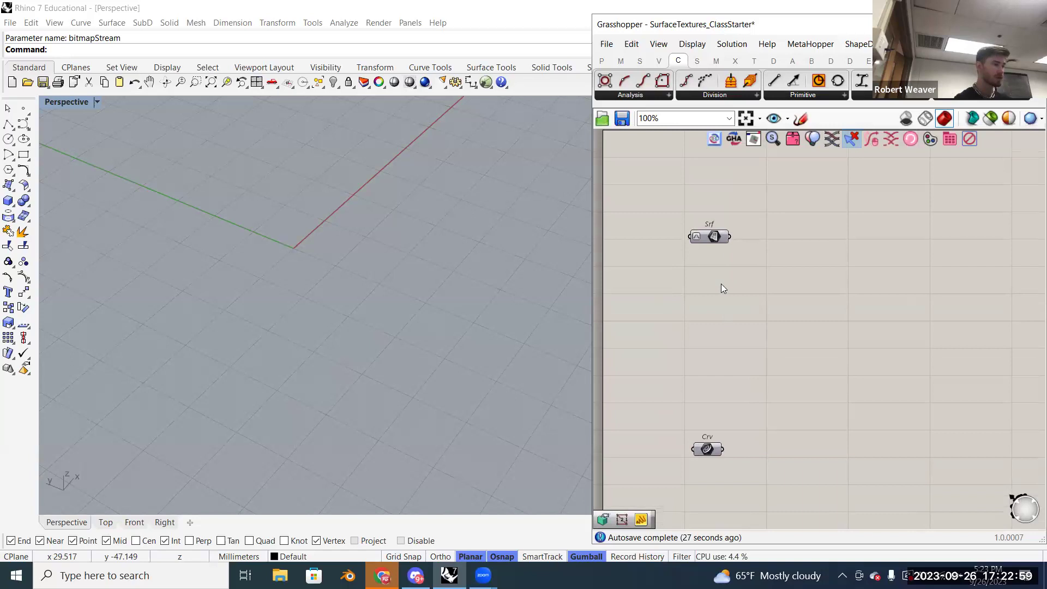
mouse_move(708, 234)
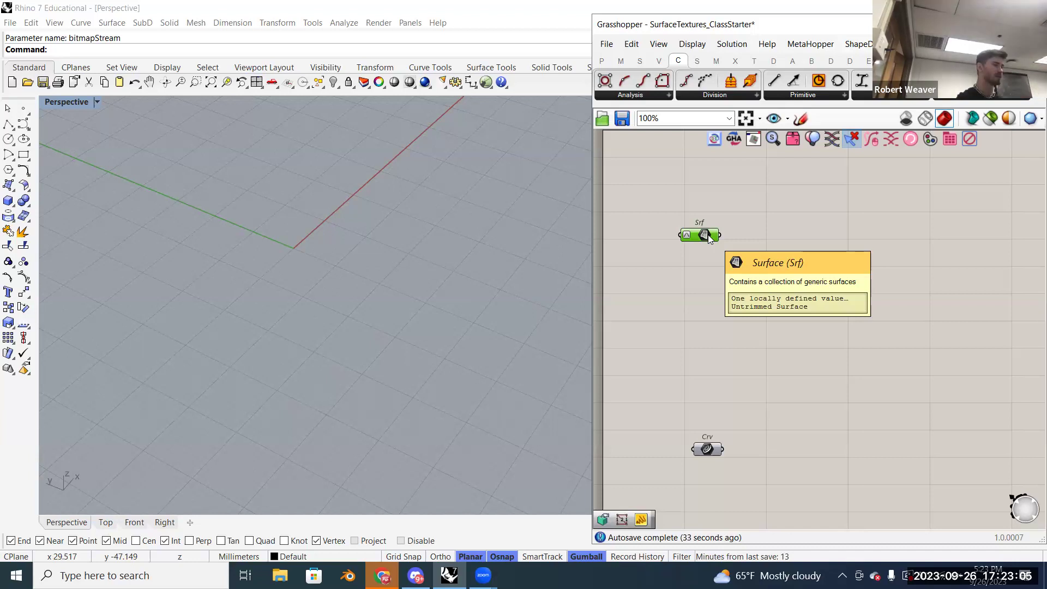
right_click_drag(385, 222, 441, 349)
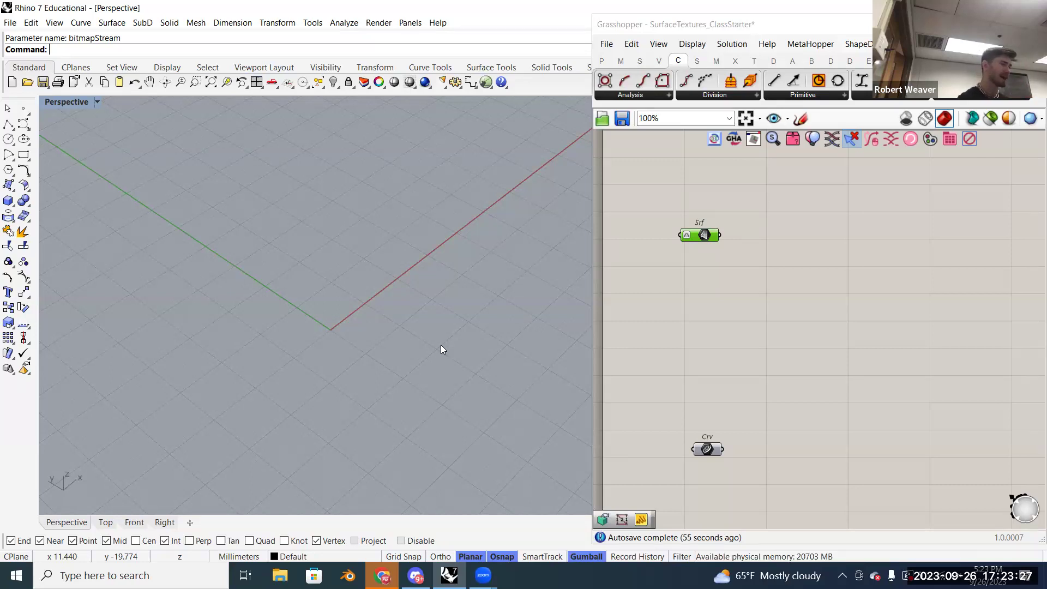
right_click_drag(404, 344, 410, 300)
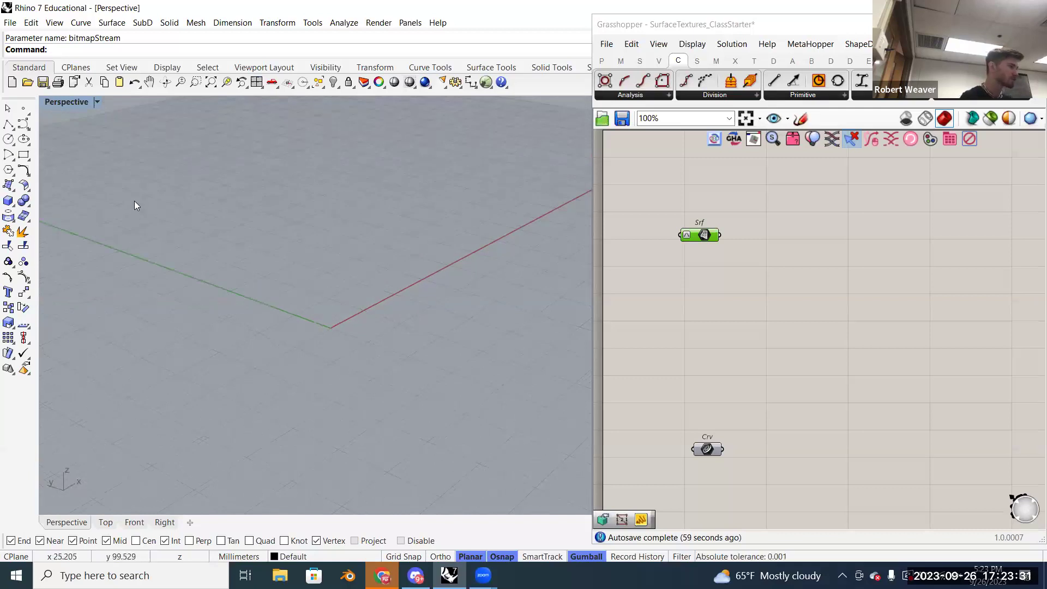
left_click(15, 188)
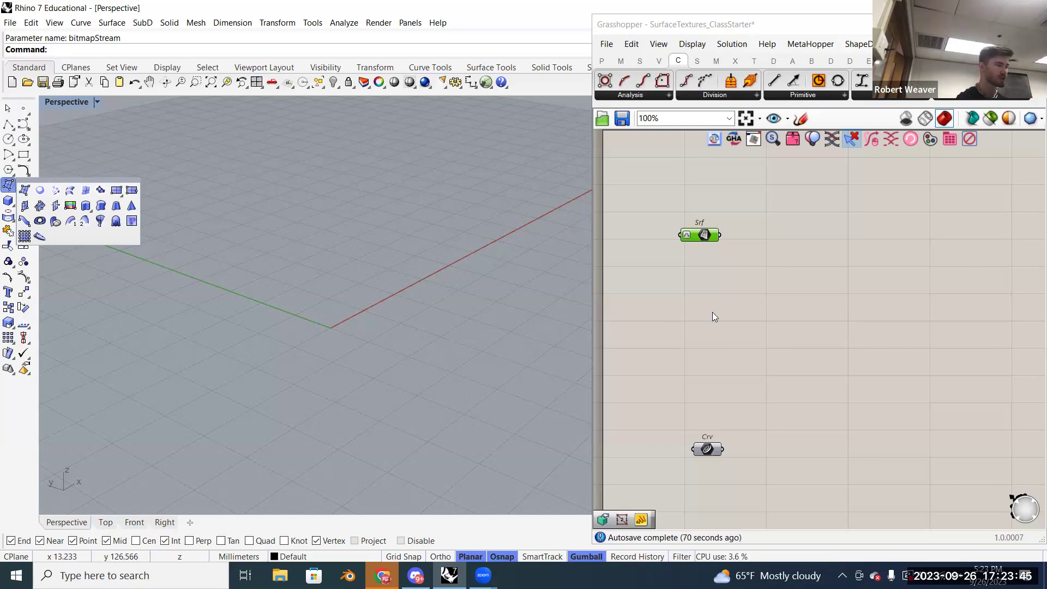
right_click(704, 235)
left_click(725, 257)
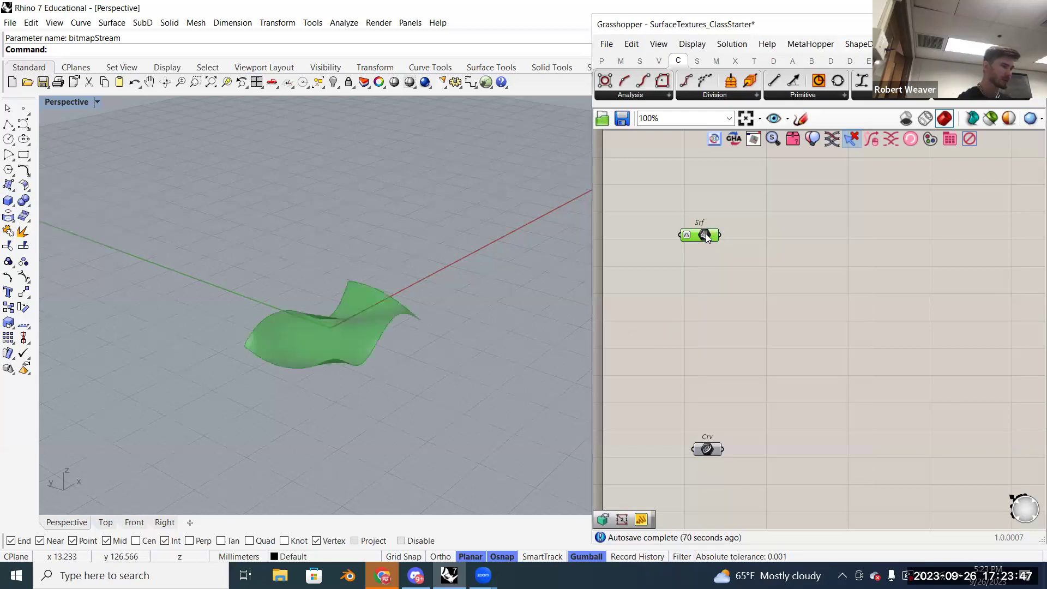
right_click_drag(432, 291, 452, 309)
right_click(703, 234)
left_click(735, 261)
right_click_drag(386, 322, 388, 309, "shift")
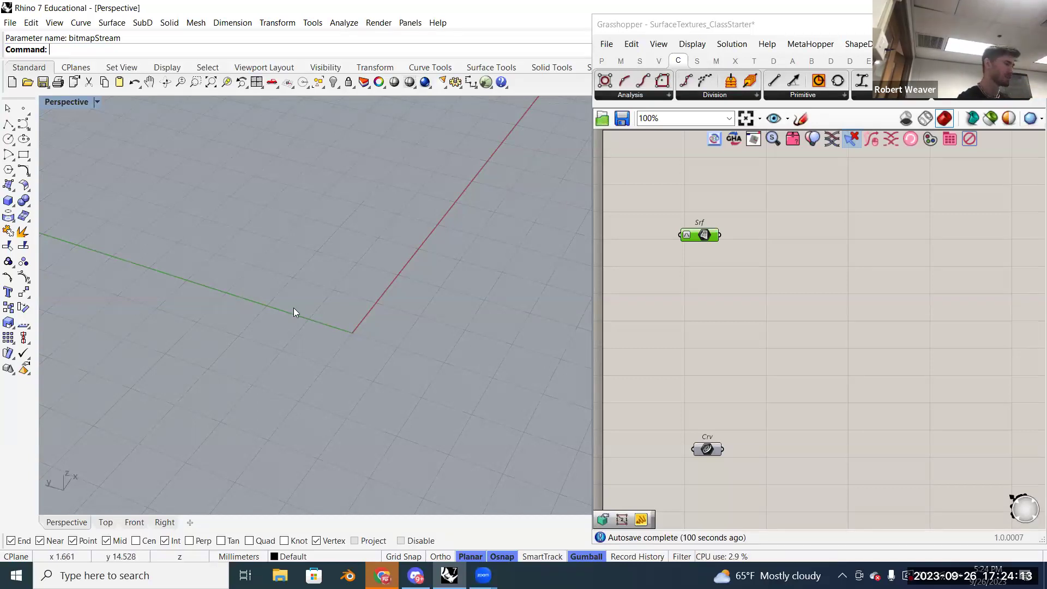
right_click_drag(303, 264, 70, 243)
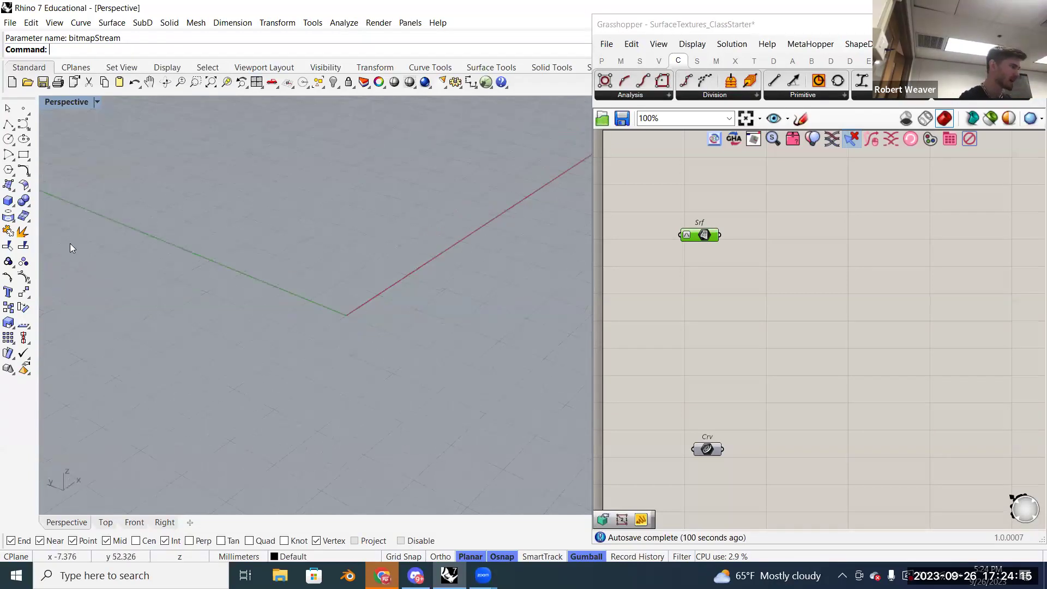
- Draw a wavy four-point interpolated curve on the ground plane from about (0, 30), passing near the origin, to about (10, -20)
left_click(15, 185)
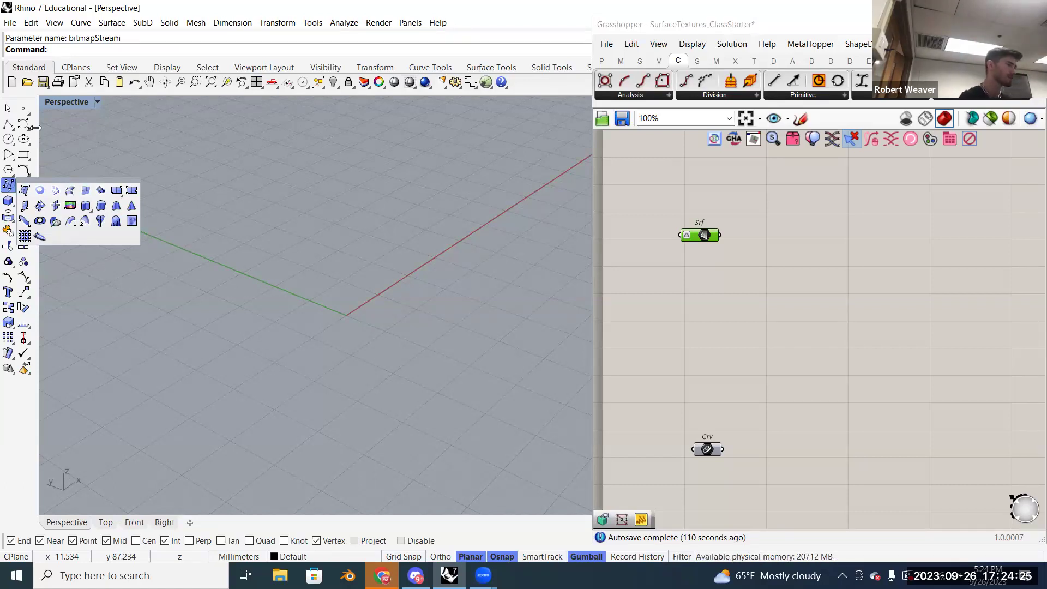
mouse_move(30, 130)
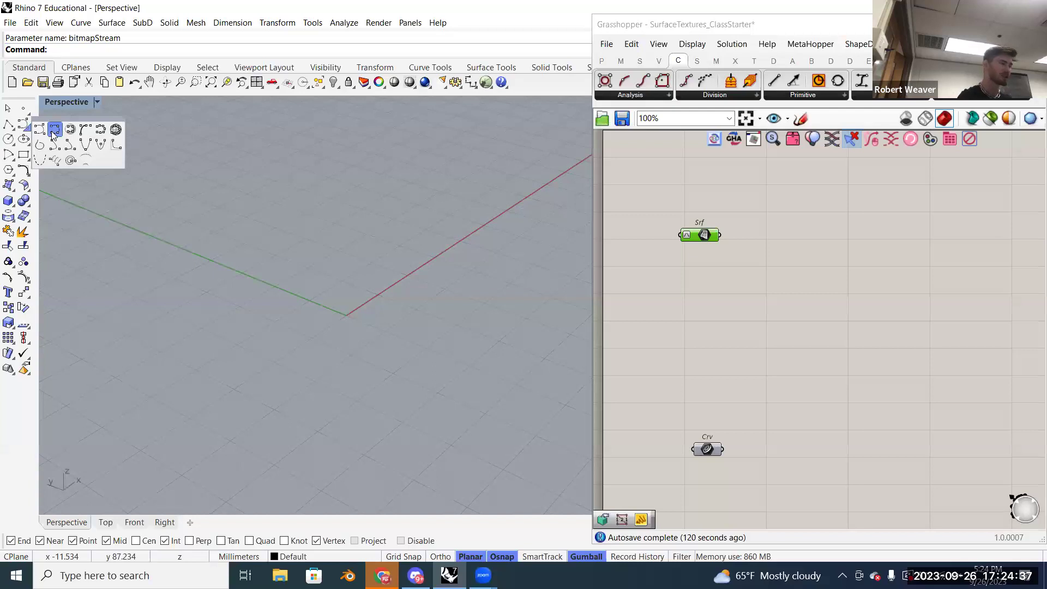
left_click(52, 133)
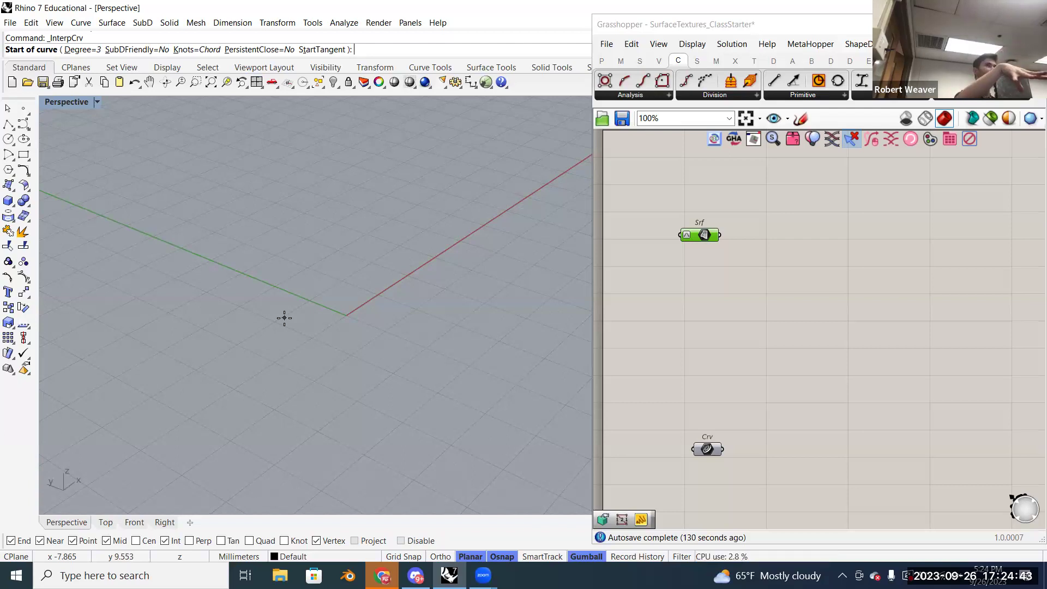
right_click_drag(284, 318, 290, 292)
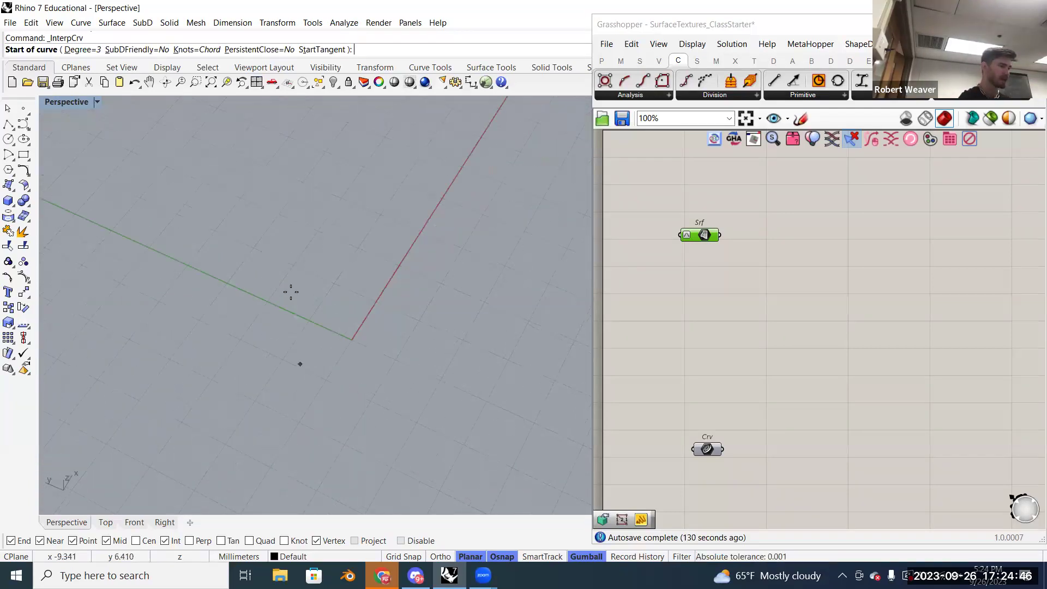
left_click(227, 283)
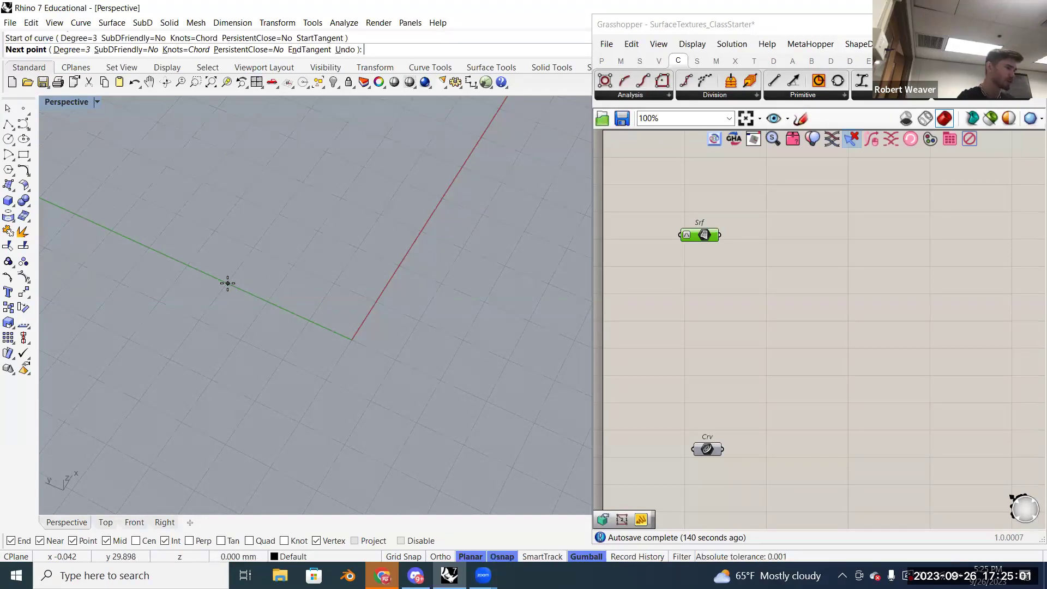
left_click(315, 274)
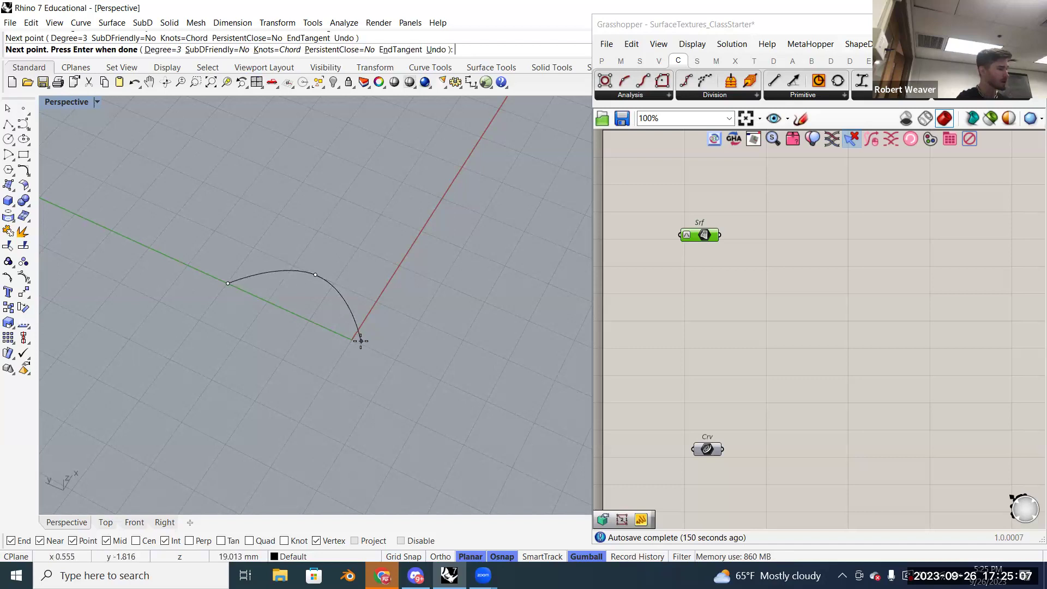
left_click(360, 341)
left_click(462, 338)
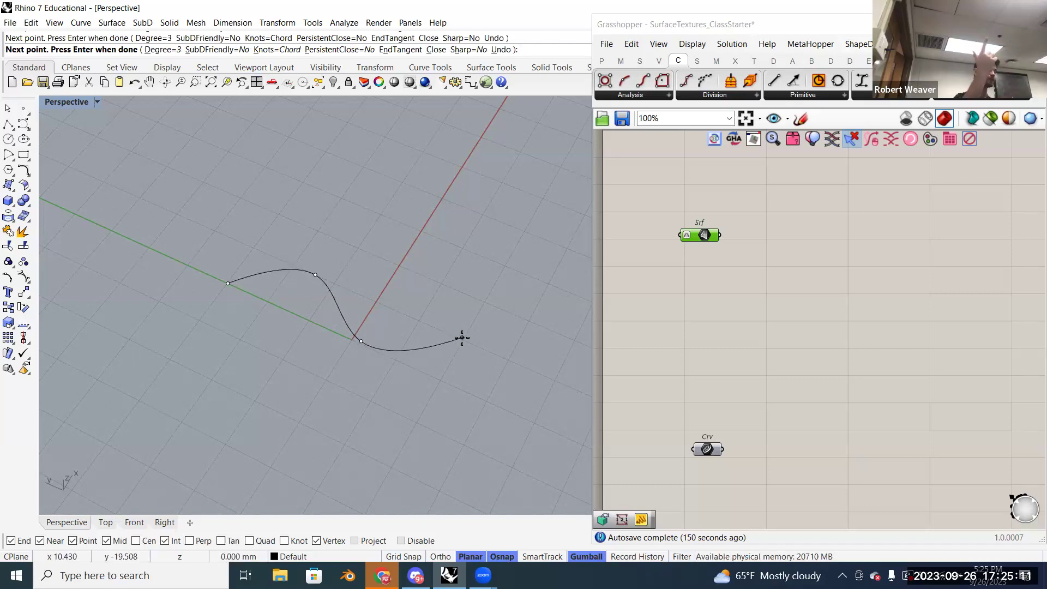
key("Return")
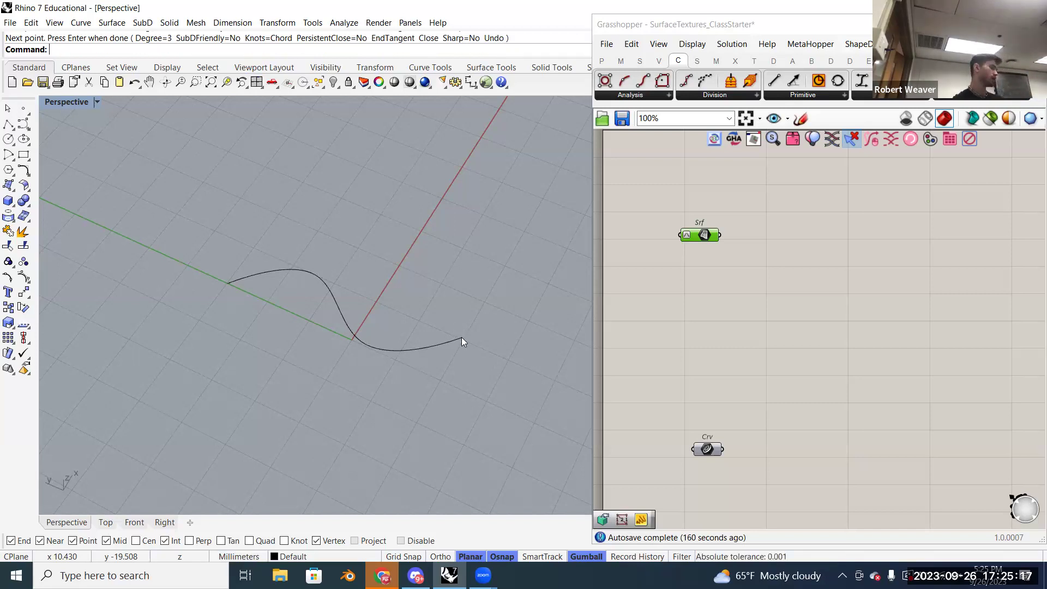
- Draw a second wavy four-point interpolated curve in front of the first one, ending at about (-20, -20)
left_click(28, 130)
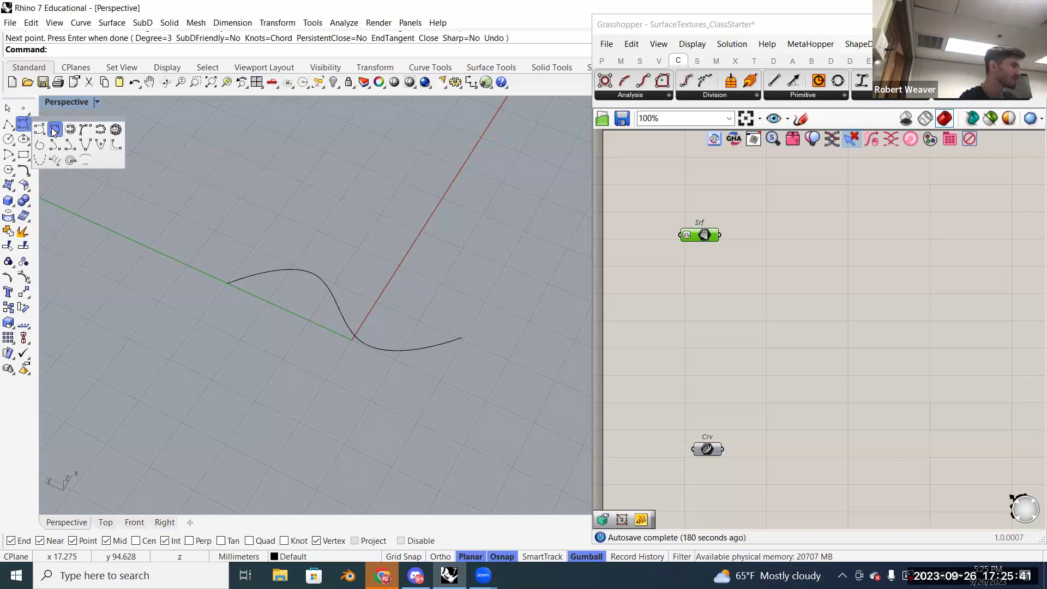
left_click(54, 130)
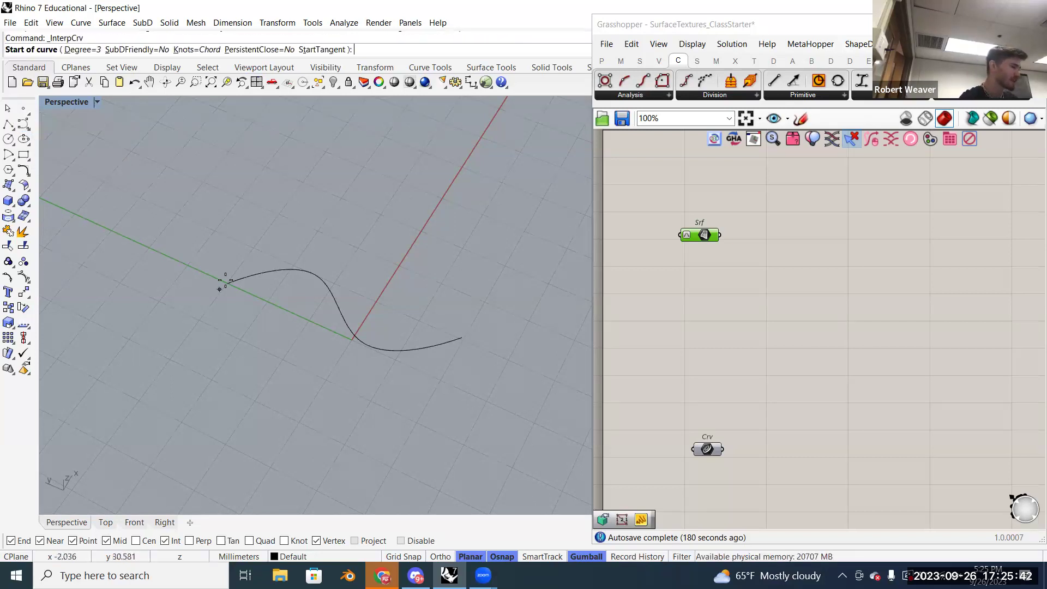
left_click(201, 316)
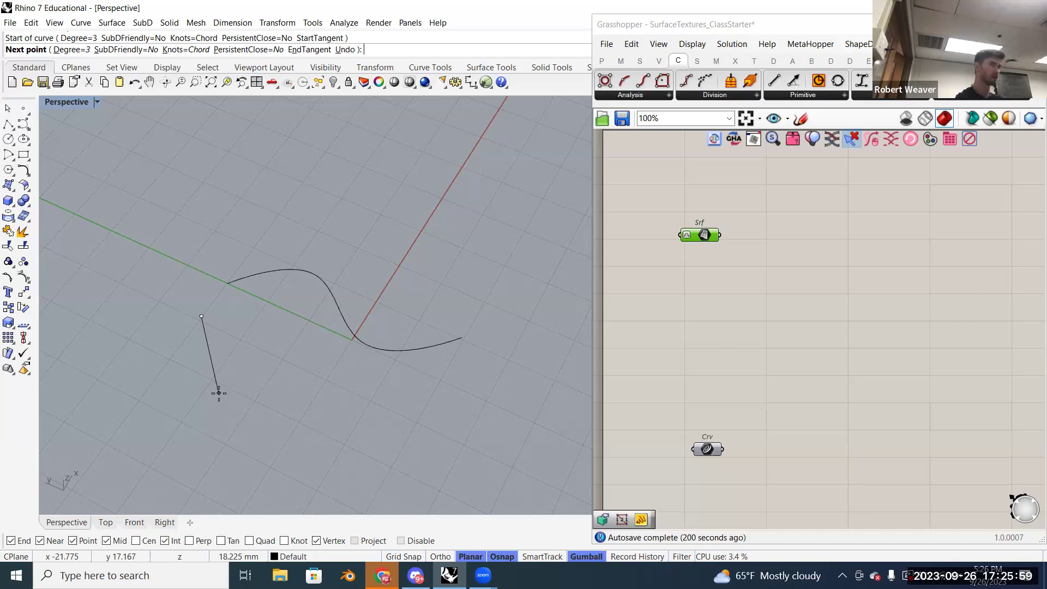
left_click(218, 393)
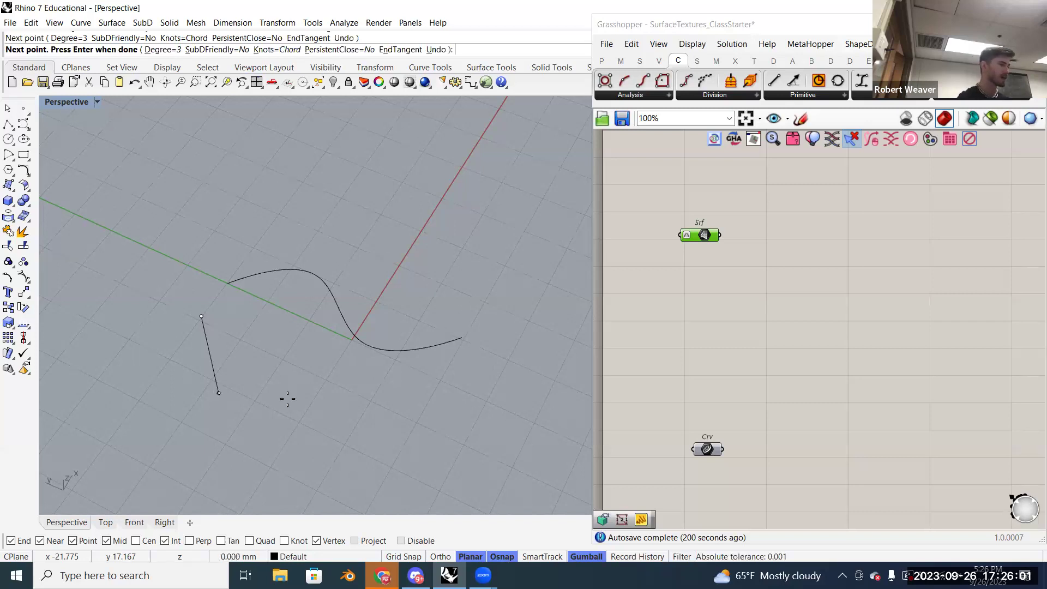
left_click(305, 364)
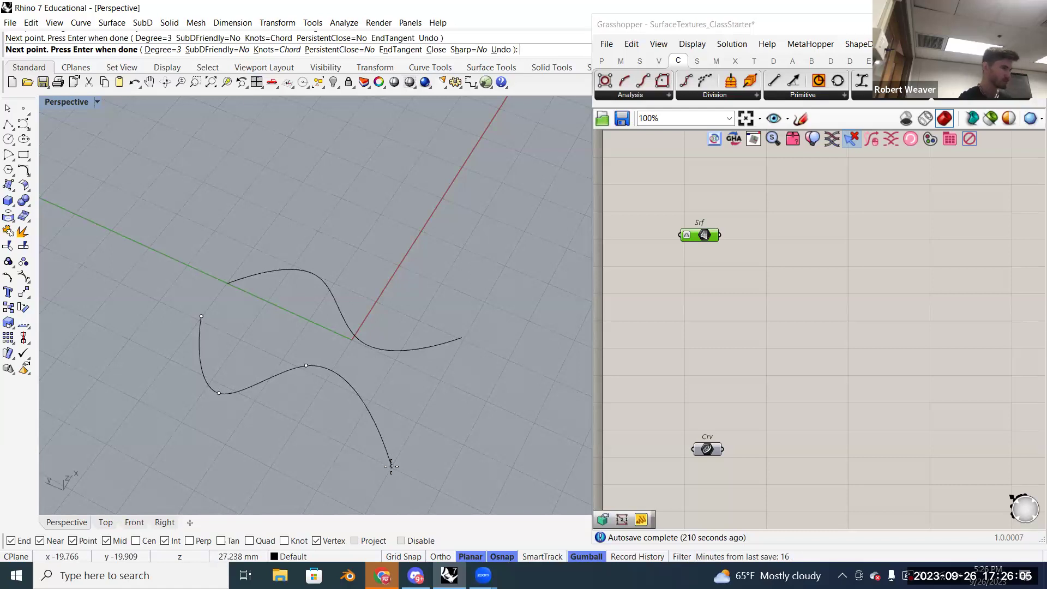
left_click(391, 466)
key("Return")
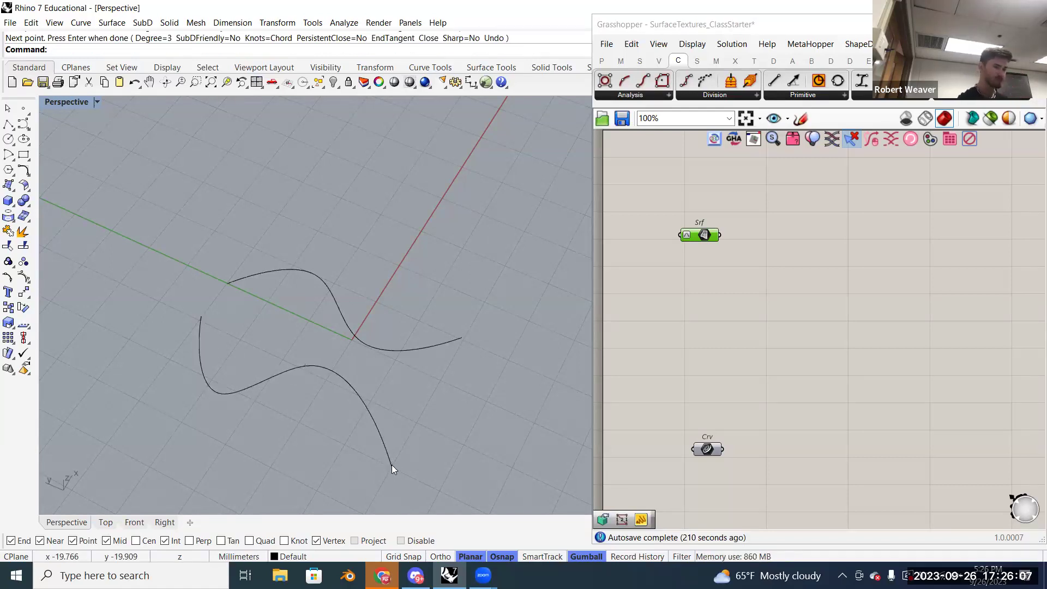
left_click(347, 384)
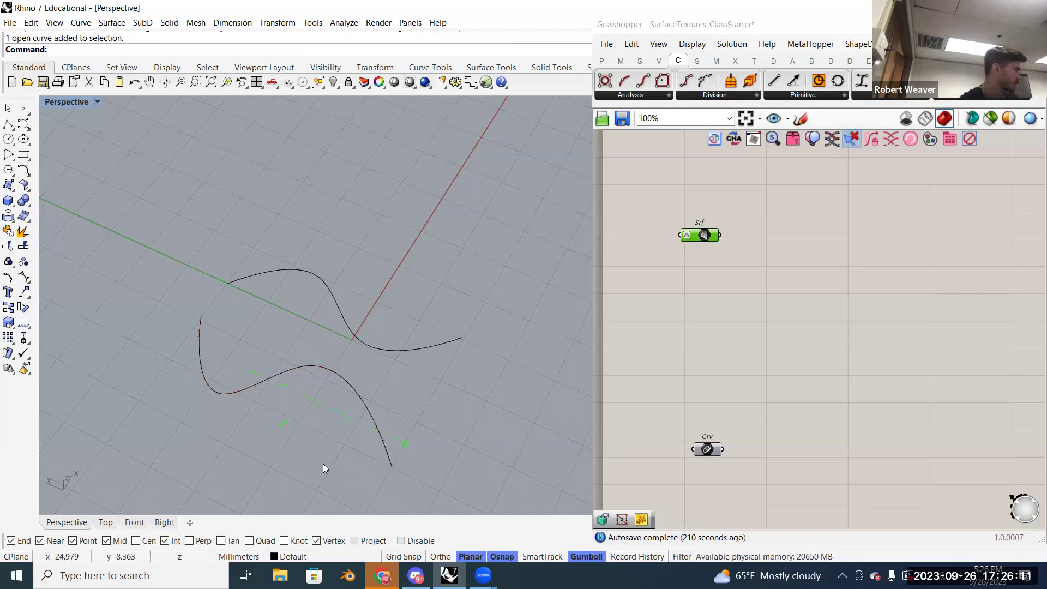
key("Escape")
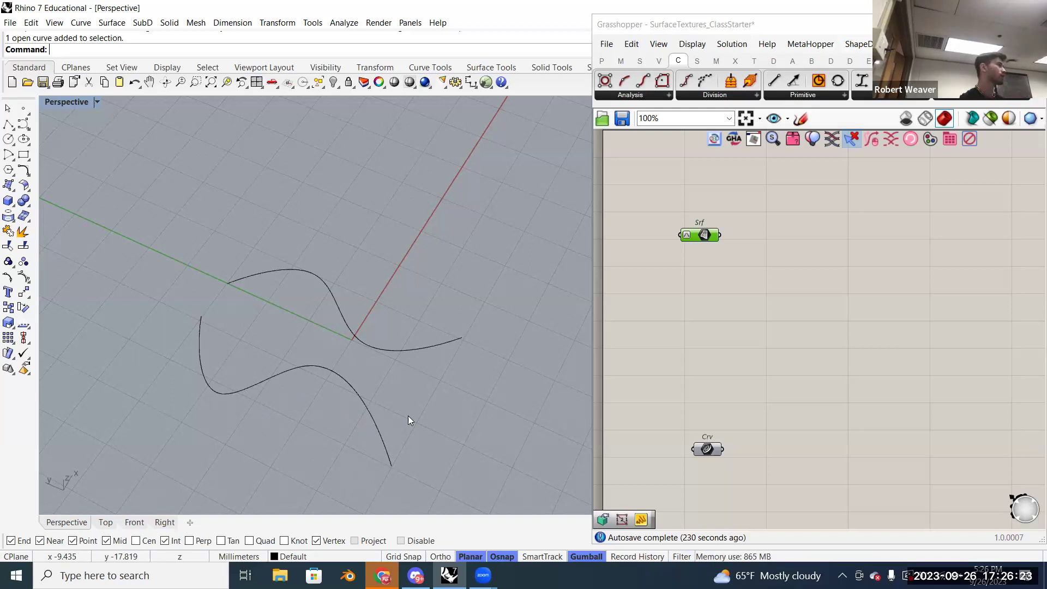
left_click(359, 400)
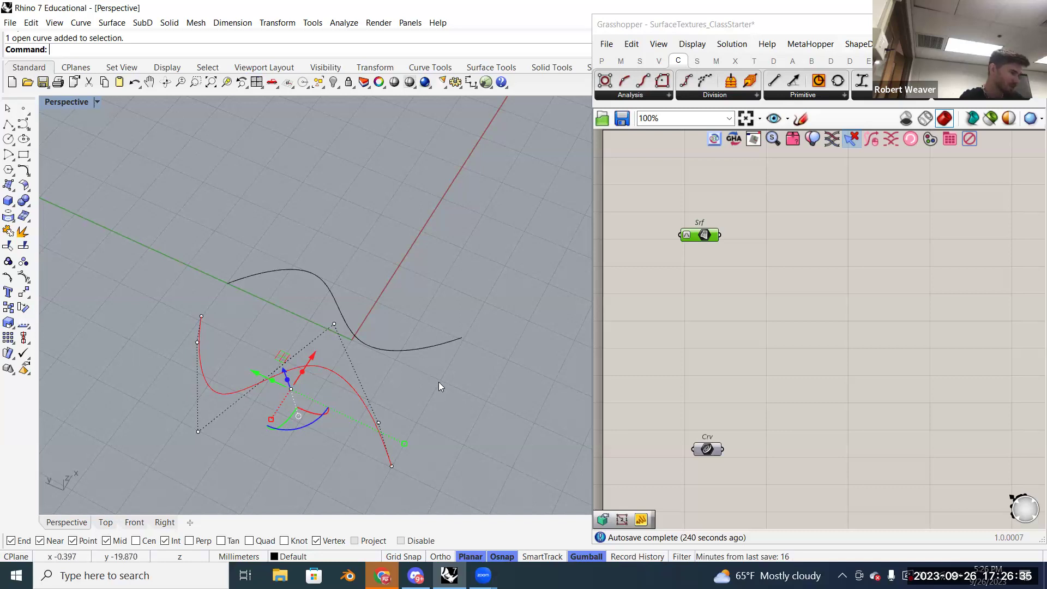
key("Escape")
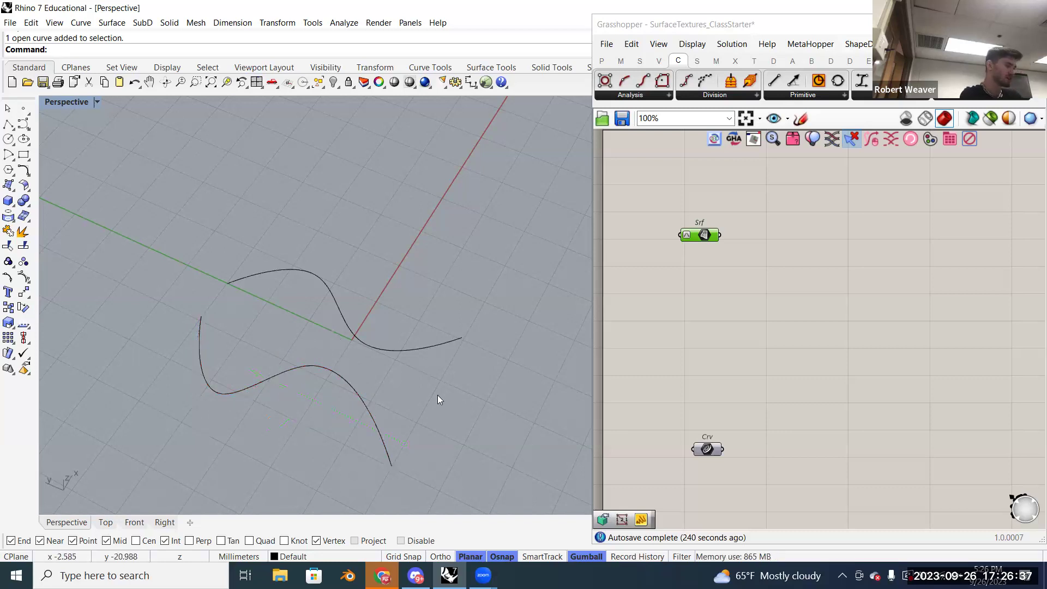
- Try raising a middle control point of the second curve vertically, and undo the move
left_click(344, 380)
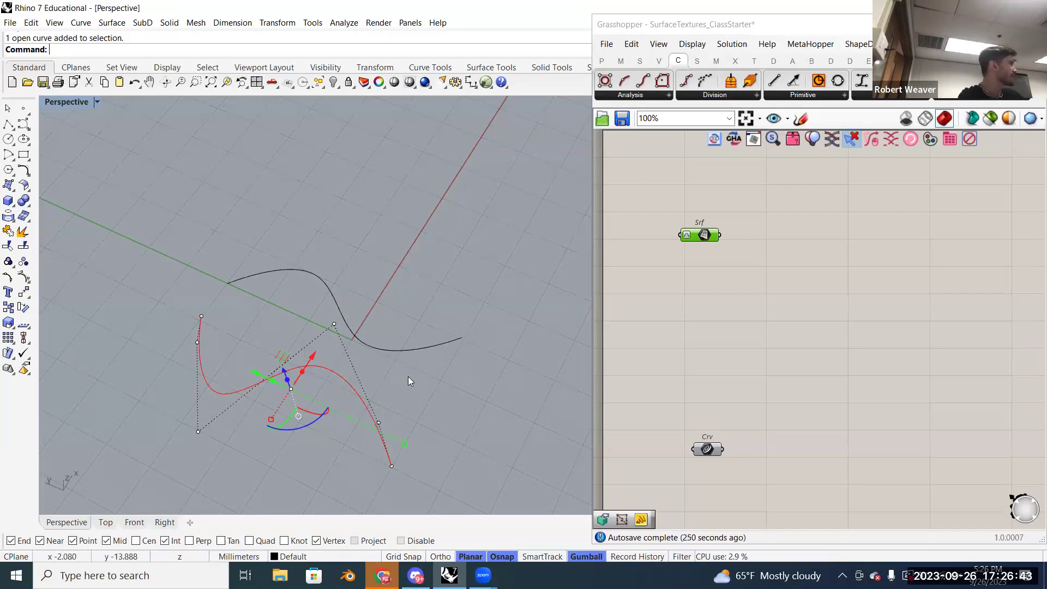
right_click_drag(420, 309, 294, 309)
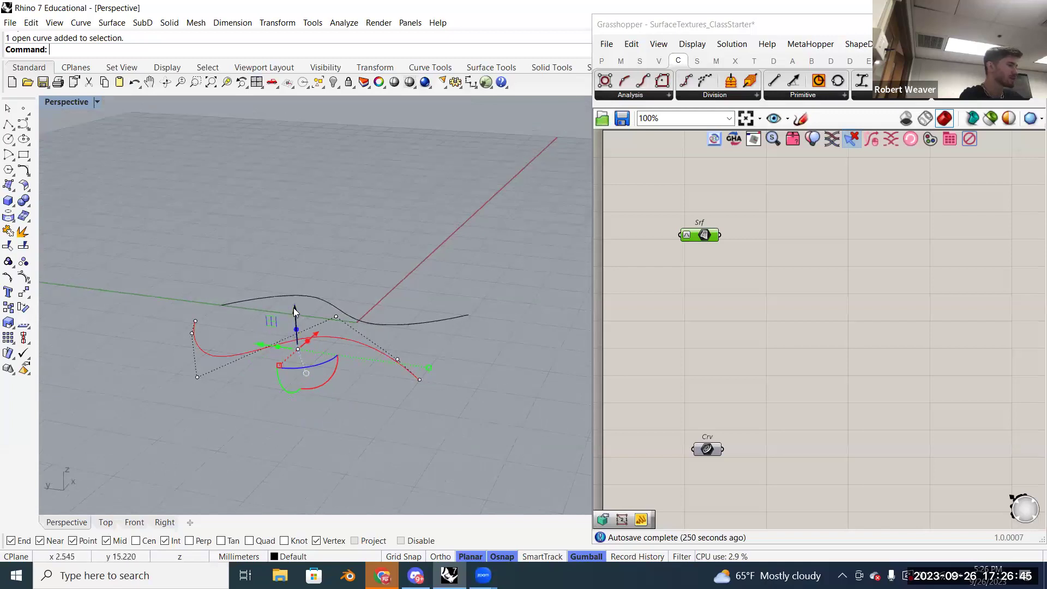
left_click_drag(333, 316, 331, 212)
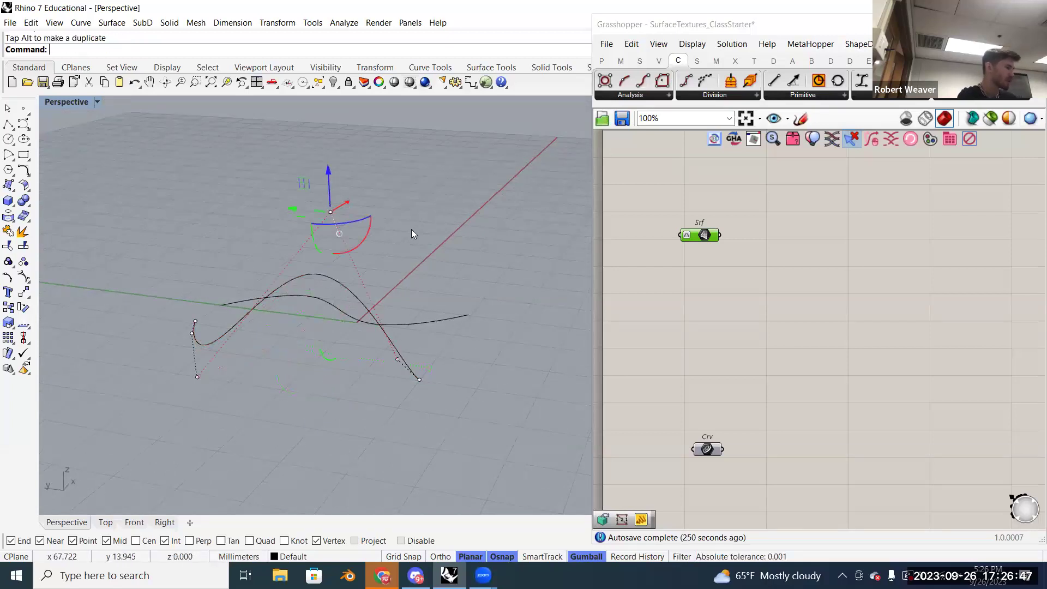
key("ctrl+z")
left_click(440, 349)
right_click_drag(440, 348, 383, 384)
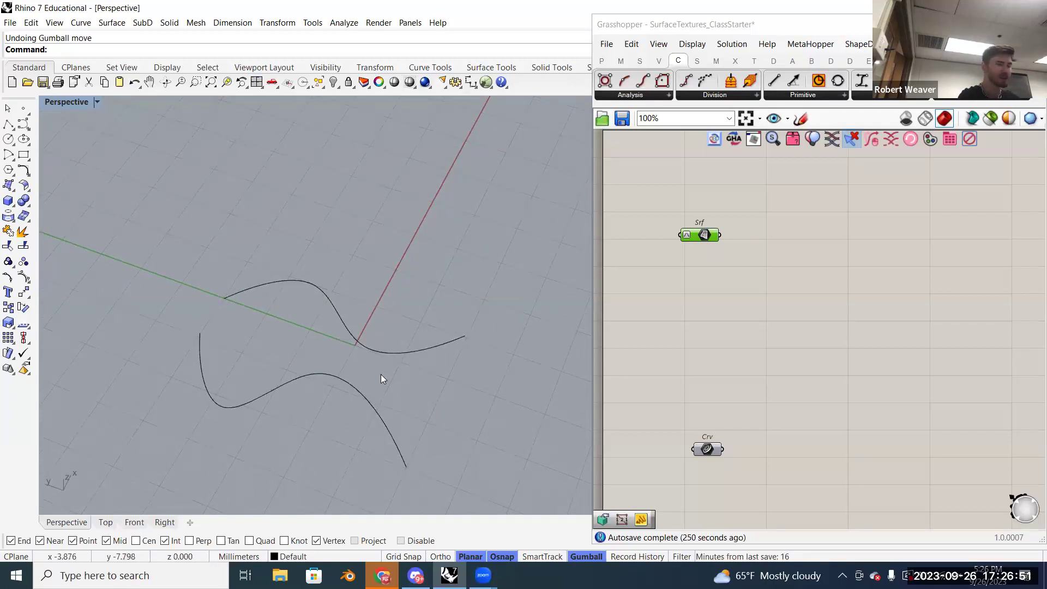
left_click(359, 393)
right_click_drag(445, 387, 444, 386)
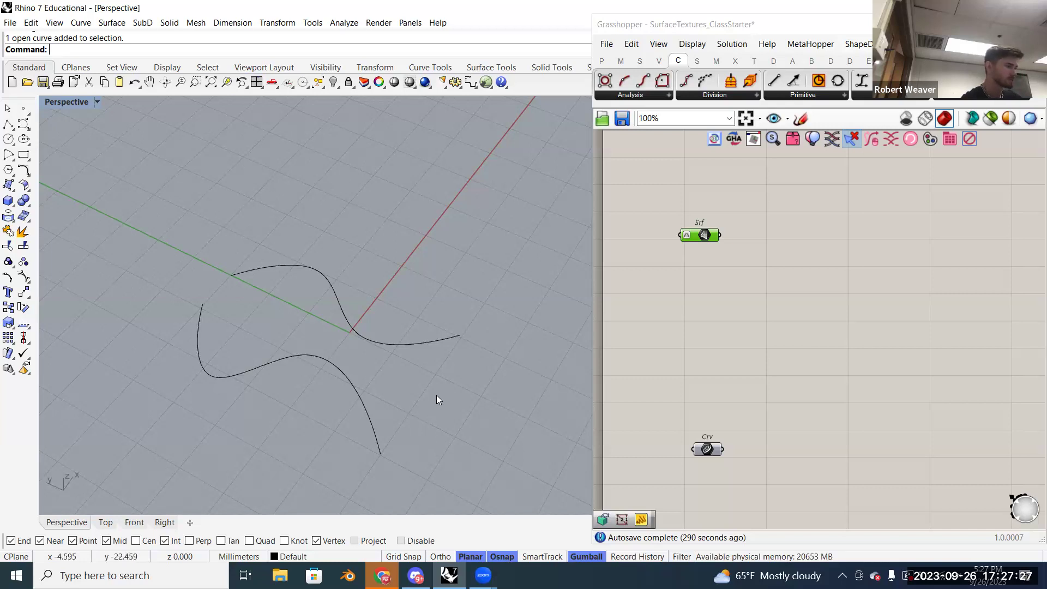
right_click_drag(451, 369, 458, 358)
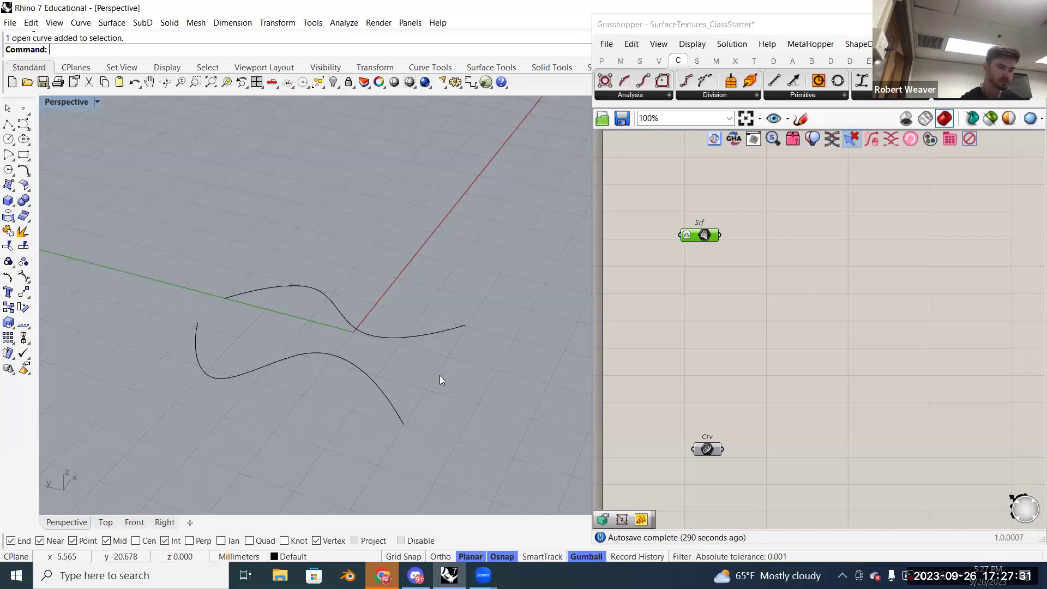
left_click(376, 385)
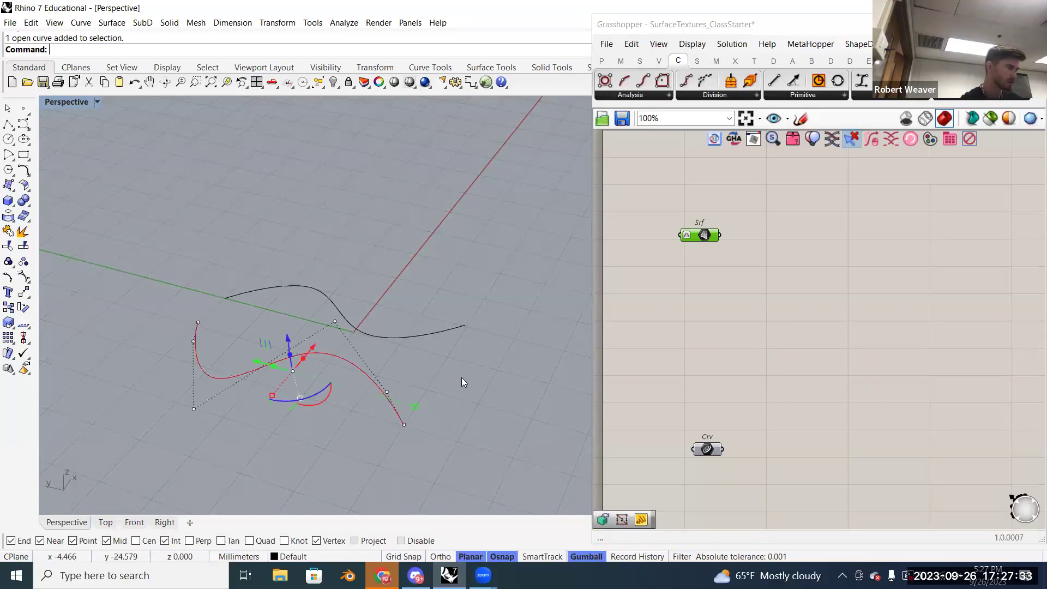
right_click_drag(447, 366, 397, 338)
key("Escape")
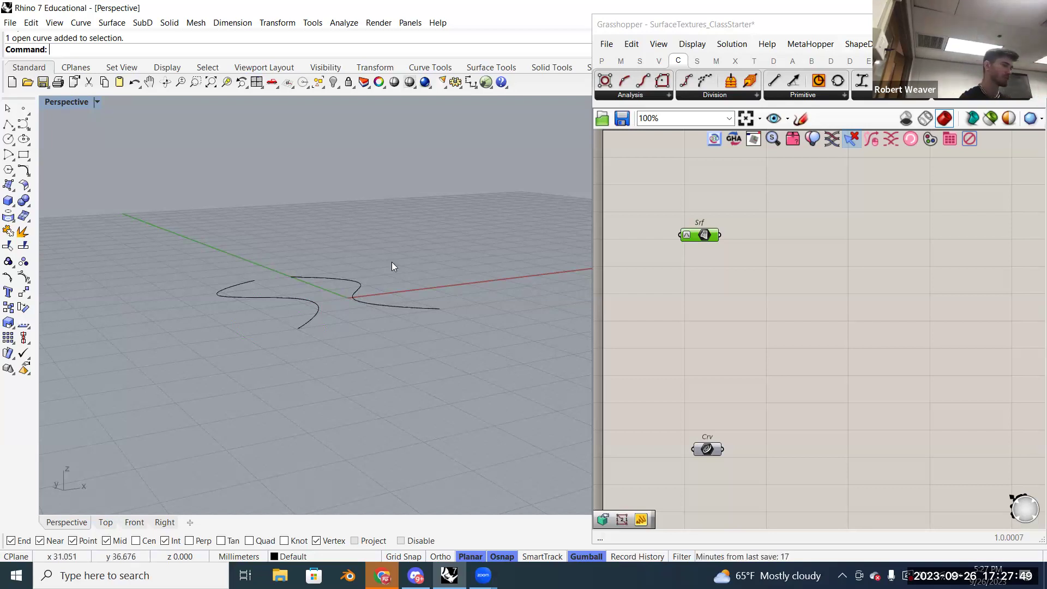
- Rotate the second curve with the gumball so that it stands upright off the ground plane
left_click(312, 315)
right_click_drag(384, 357, 351, 350)
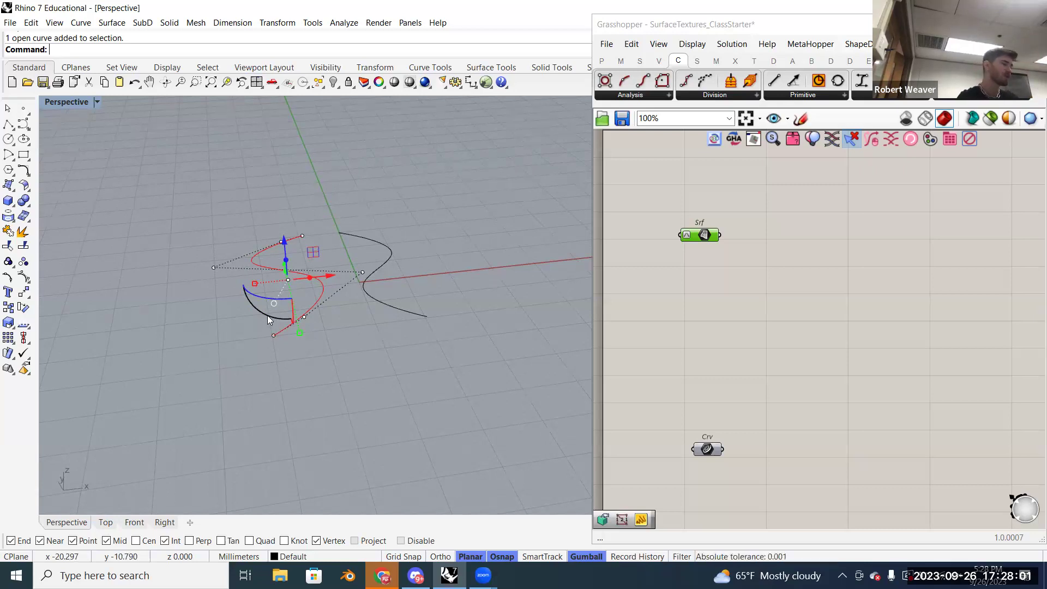
left_click_drag(267, 315, 400, 375)
left_click_drag(422, 269, 453, 359, "shift")
left_click(410, 388)
right_click_drag(390, 384, 424, 342)
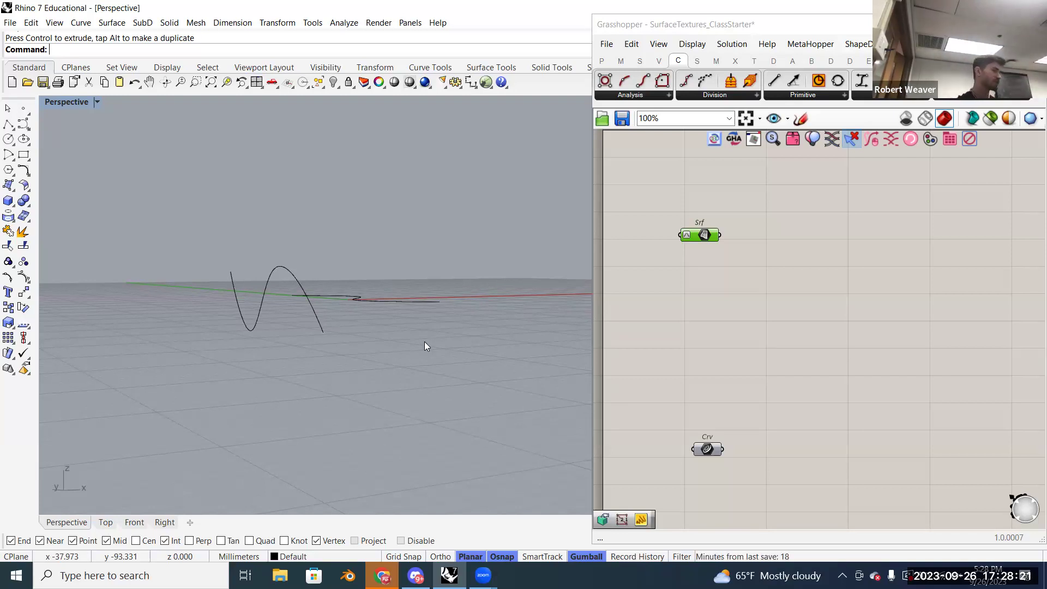
- Rotate the first curve, the one near the origin, upright with the gumball to match the other curve
left_click(414, 299)
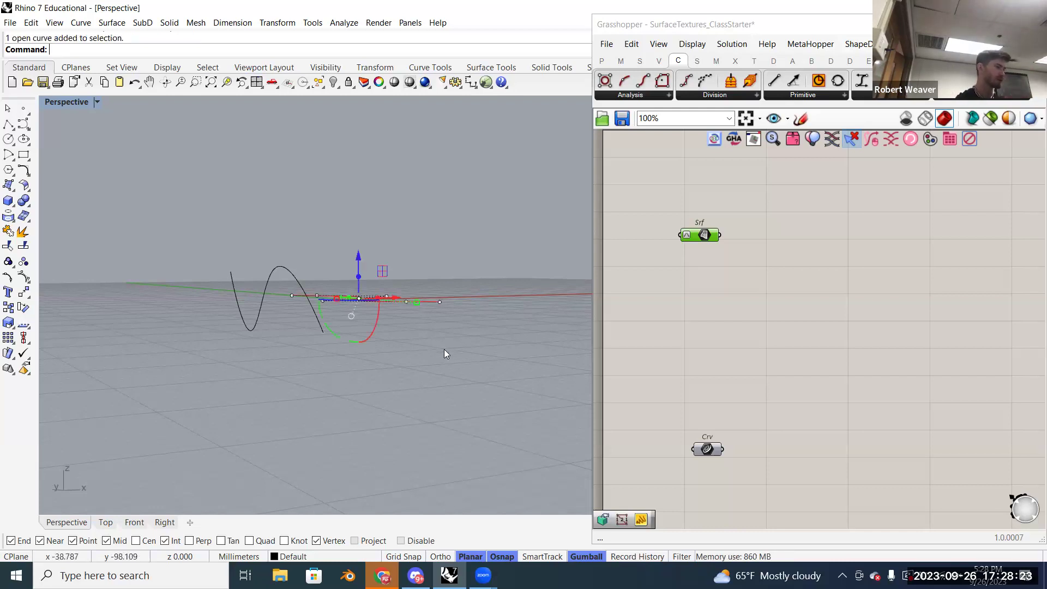
right_click_drag(444, 352, 441, 367)
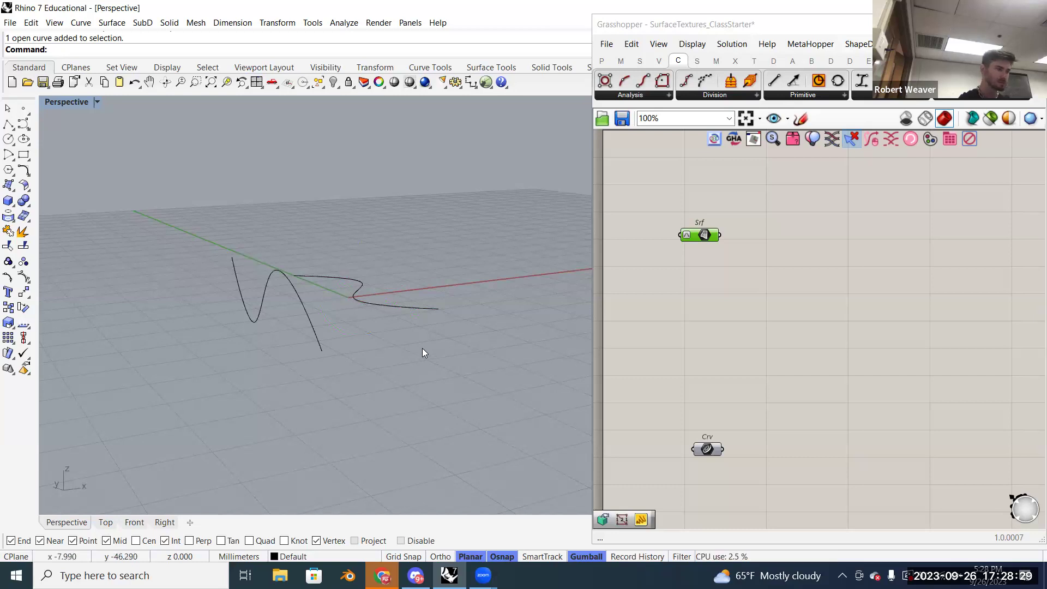
left_click(415, 308)
left_click_drag(328, 324, 465, 382)
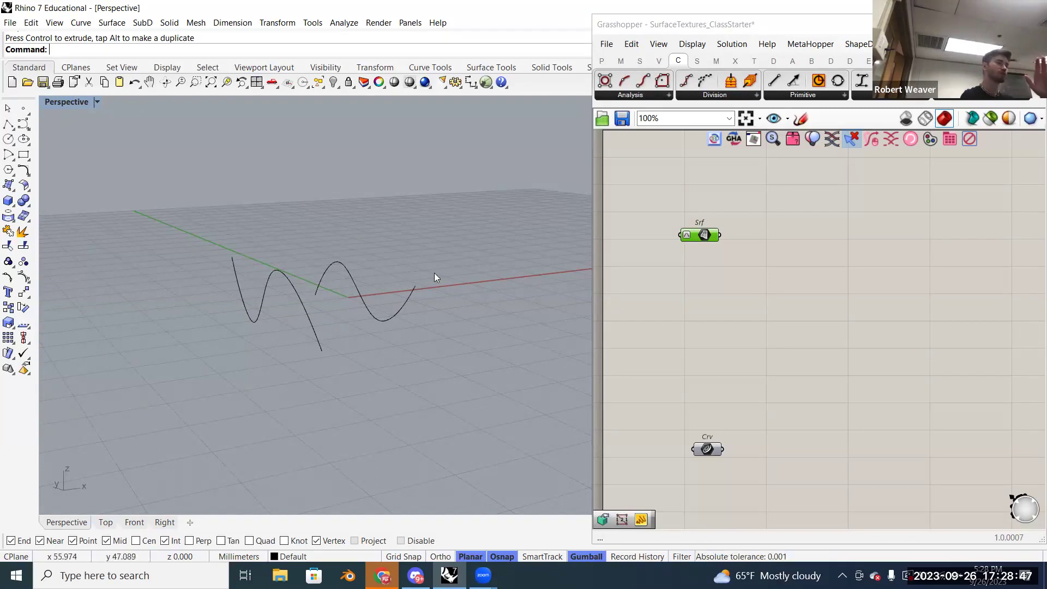
left_click(403, 306)
right_click_drag(438, 336, 454, 382)
left_click(443, 393)
left_click_drag(440, 396, 288, 275)
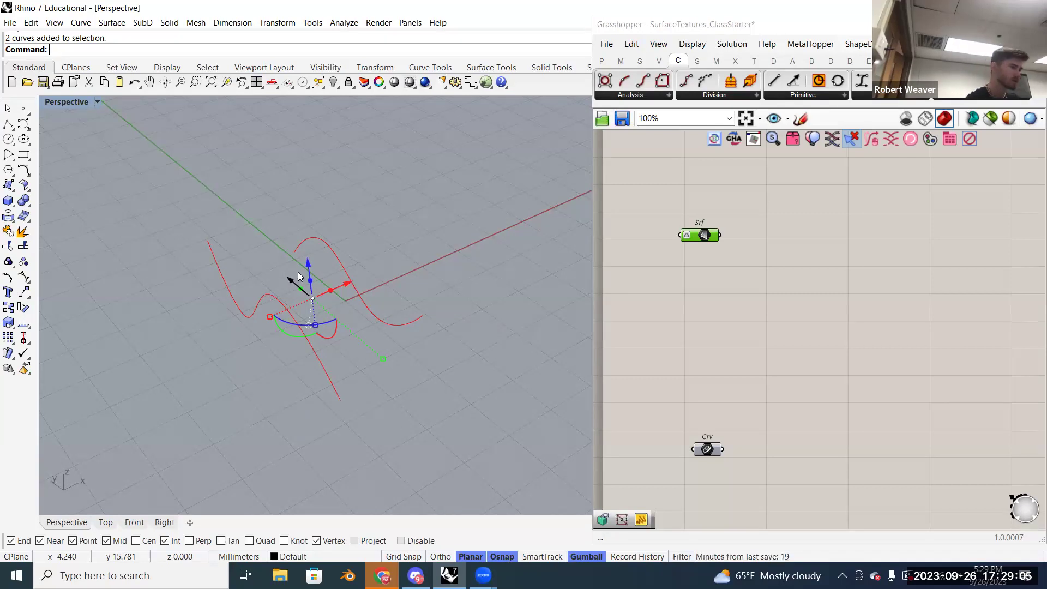
right_click_drag(460, 304, 404, 252)
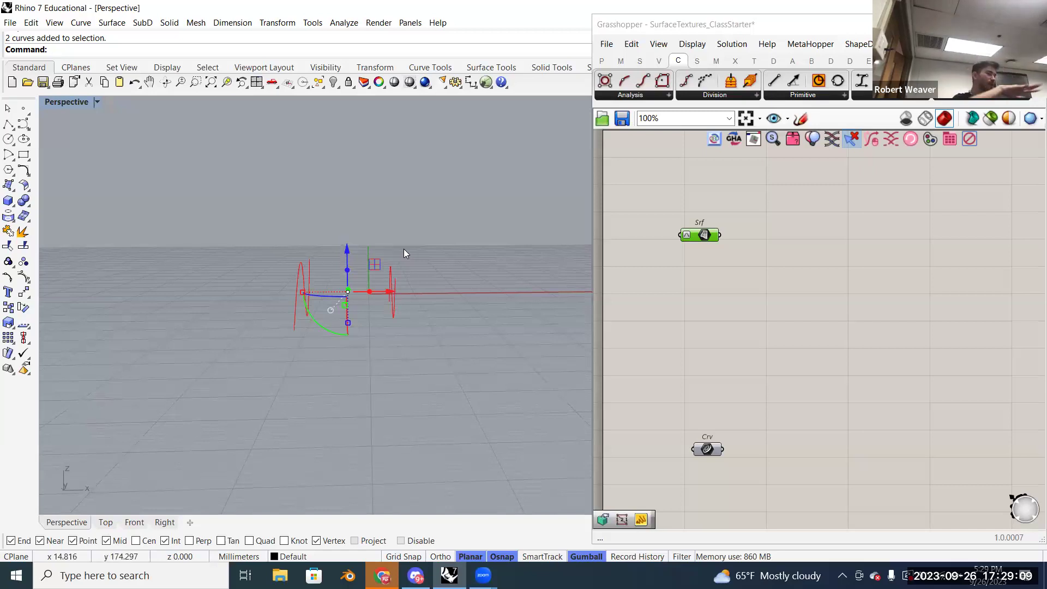
left_click(403, 249)
- Move the upright curve near the origin along the positive X direction to widen the gap between the two curves
right_click_drag(403, 251, 391, 338)
left_click(394, 291)
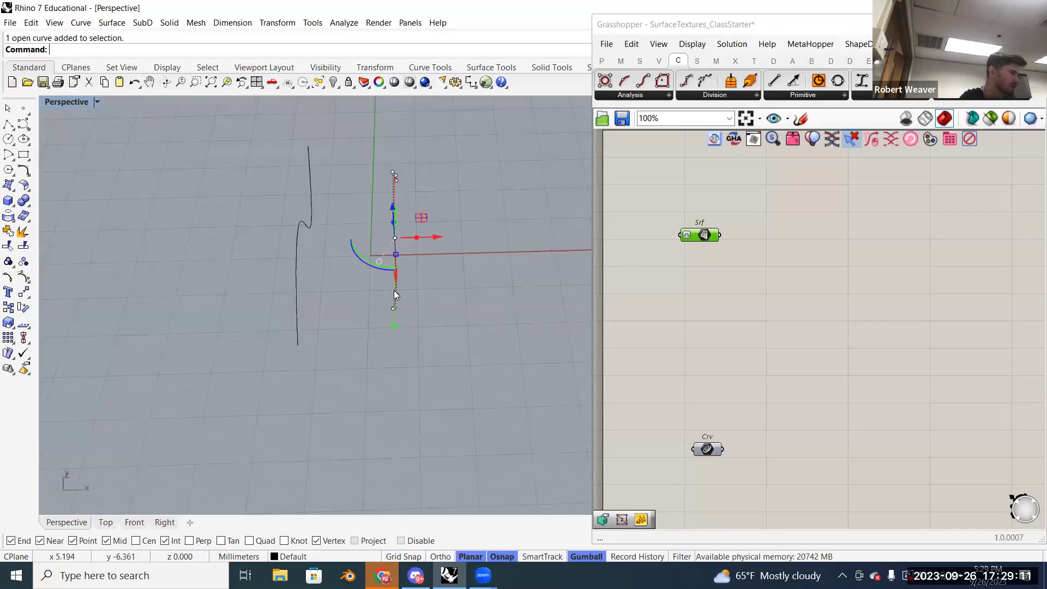
left_click_drag(436, 235, 535, 235)
left_click(418, 307)
right_click_drag(418, 309, 447, 386)
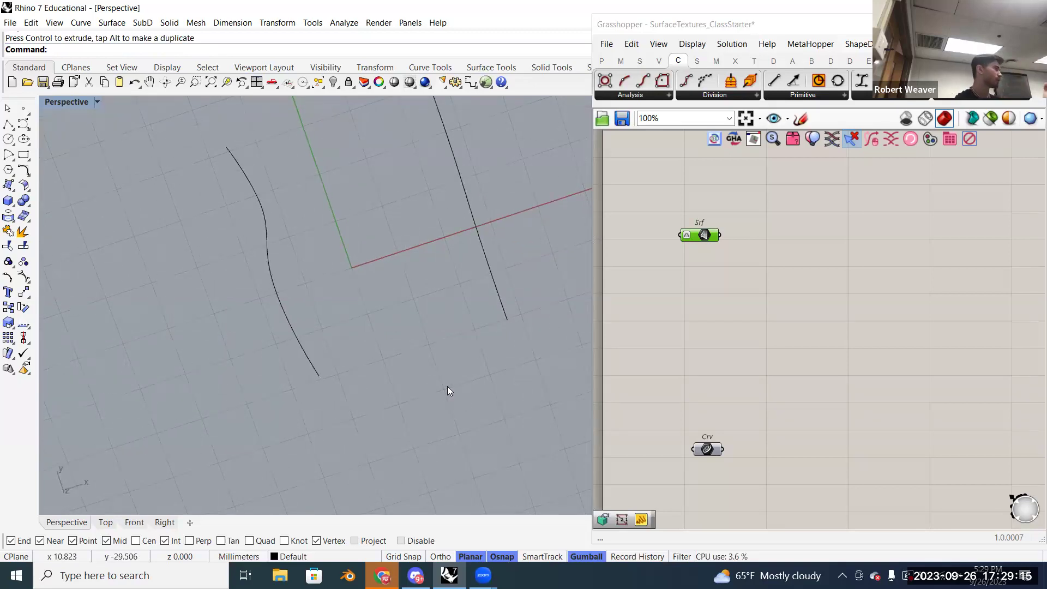
right_click_drag(457, 338, 428, 308)
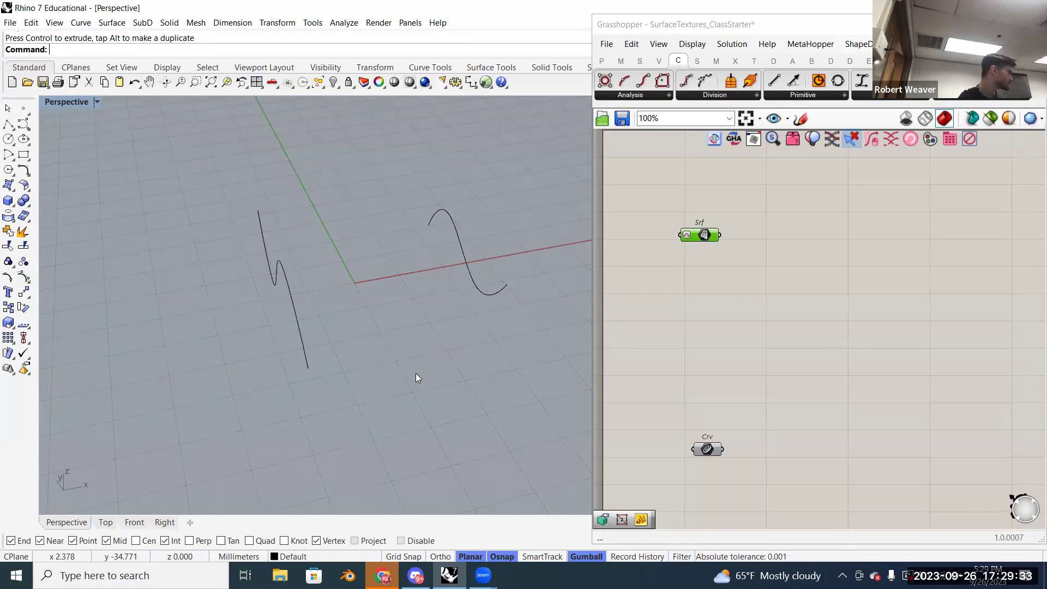
left_click_drag(466, 367, 268, 177)
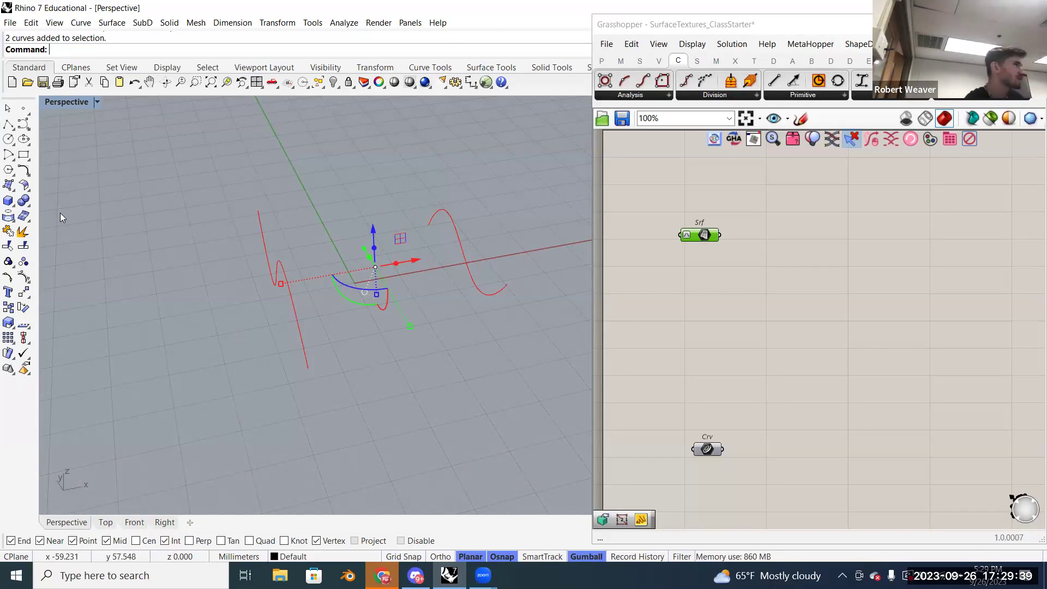
left_click(12, 191)
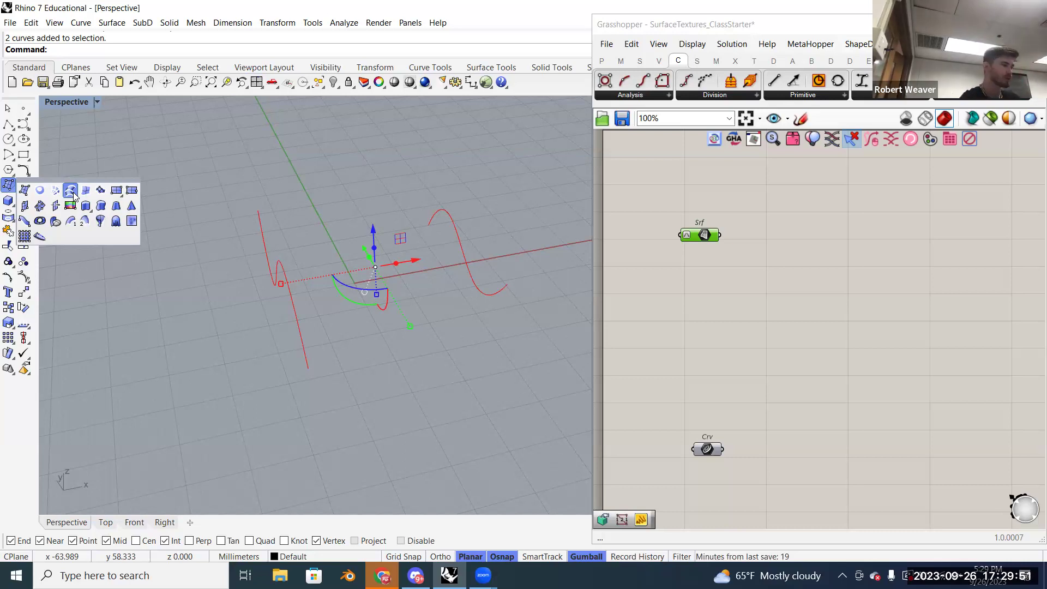
left_click(163, 156)
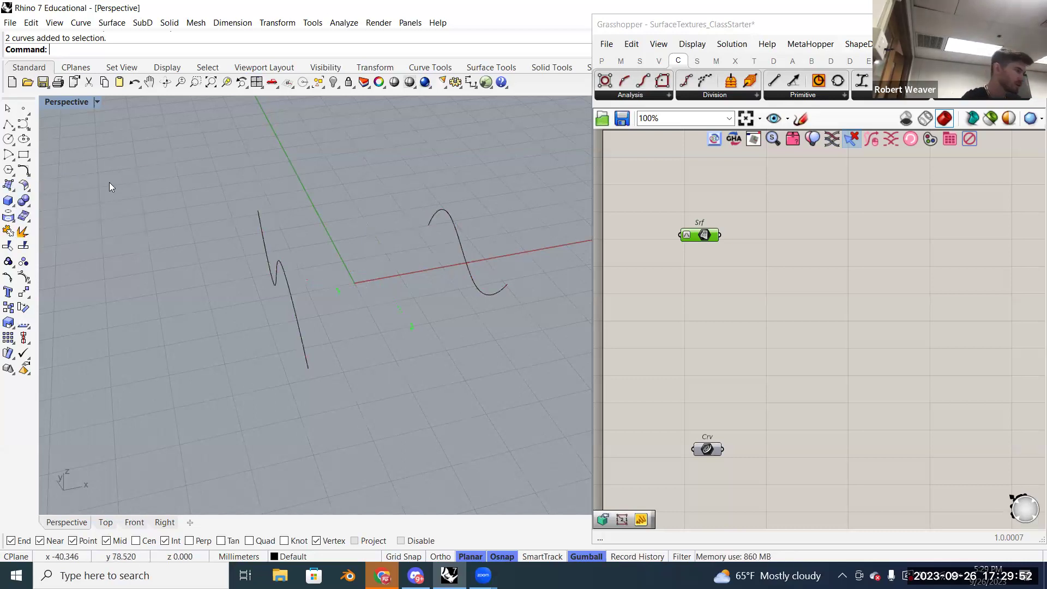
left_click(9, 200)
mouse_move(9, 186)
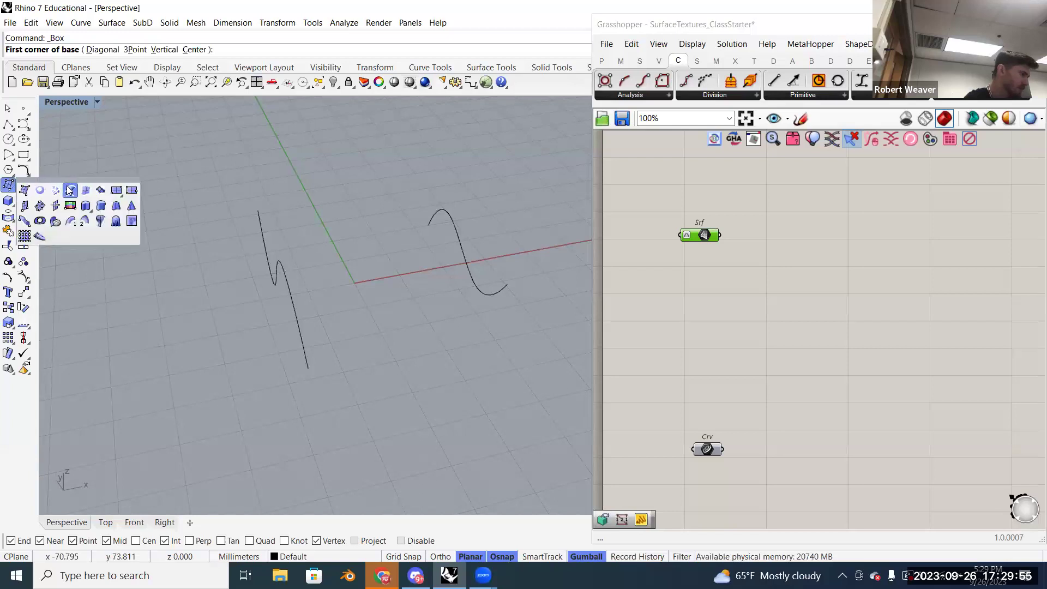
left_click(70, 190)
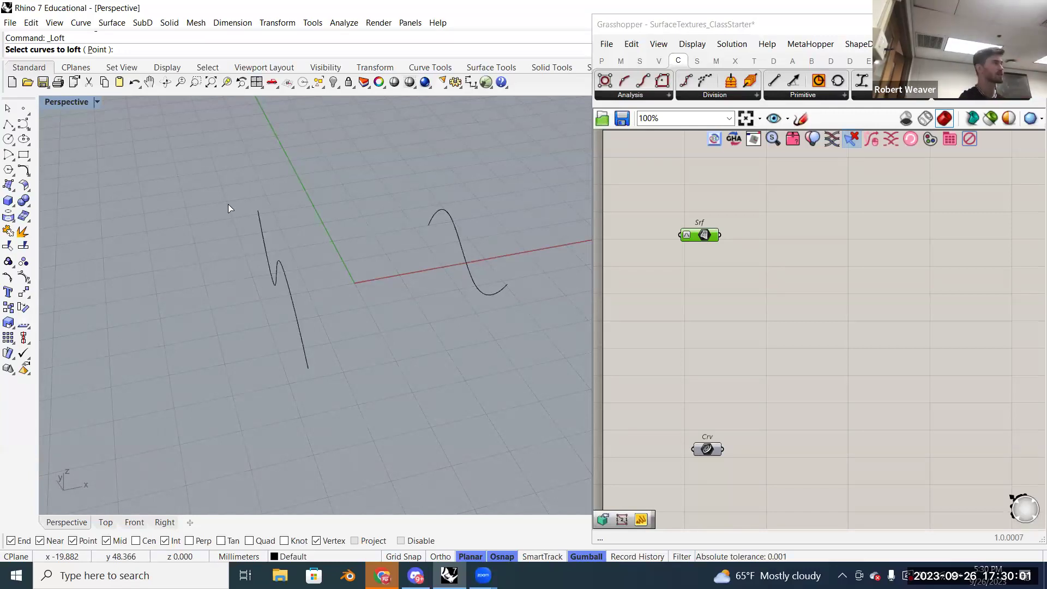
left_click(293, 295)
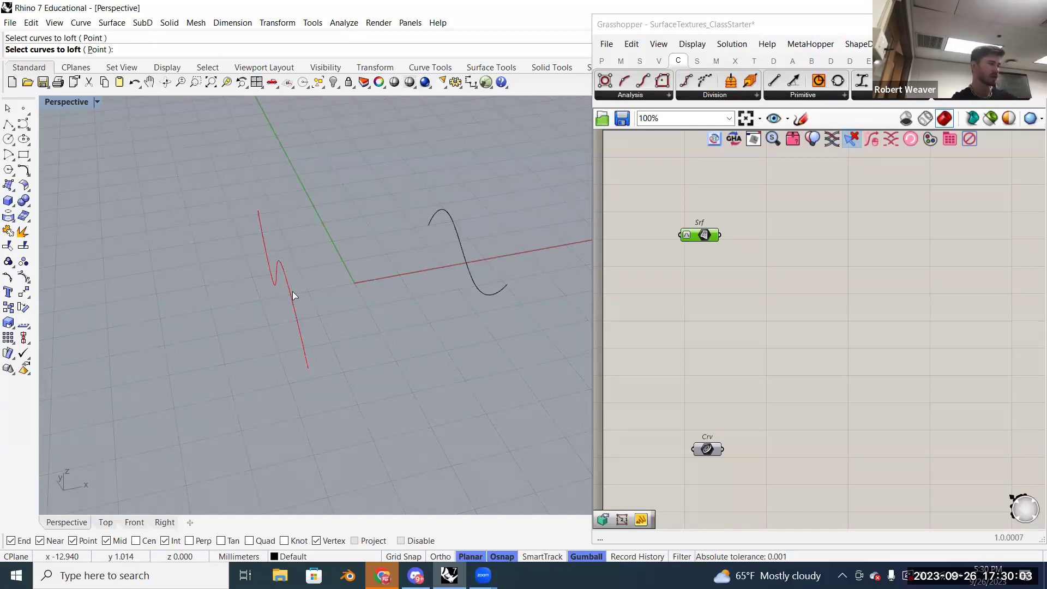
key("Escape")
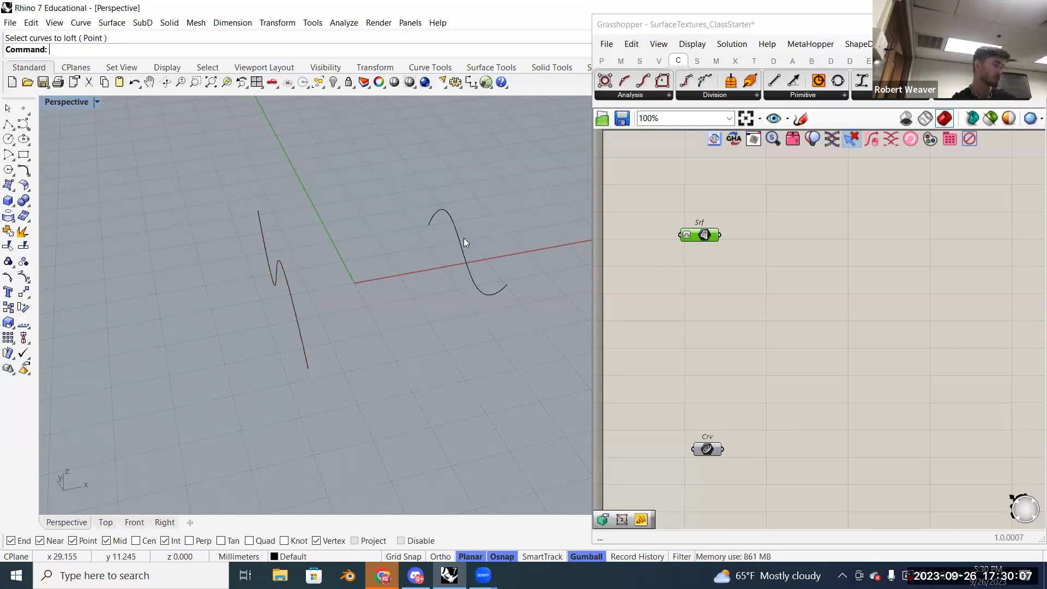
- Try to loft the two upright curves by picking them one at a time, inspect the preview, and cancel the loft
left_click(13, 189)
left_click(67, 189)
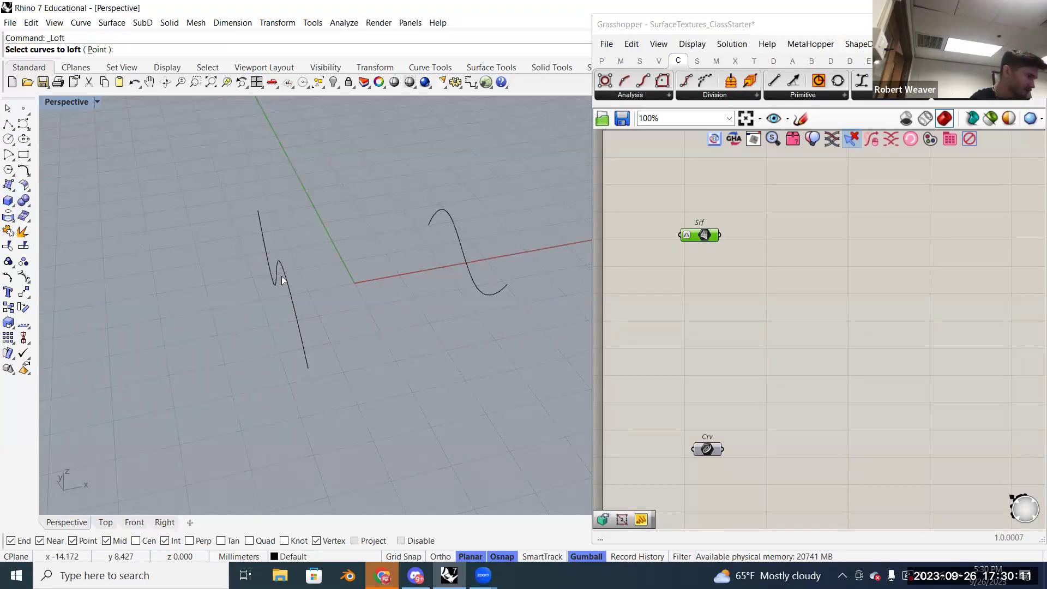
left_click(287, 277)
left_click(453, 233)
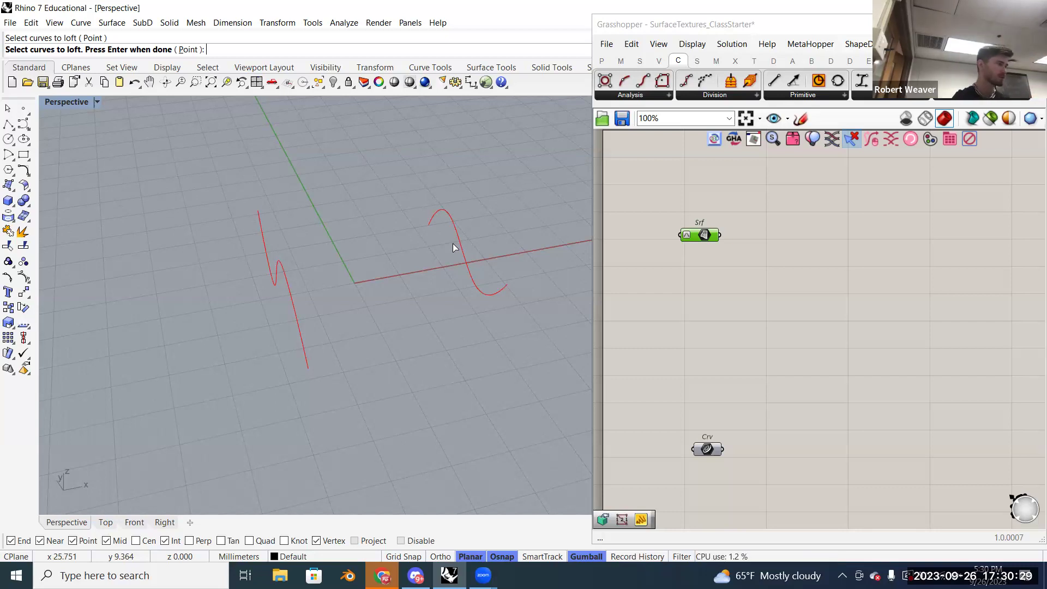
key("Return")
right_click_drag(399, 293, 395, 362)
right_click_drag(426, 301, 338, 302)
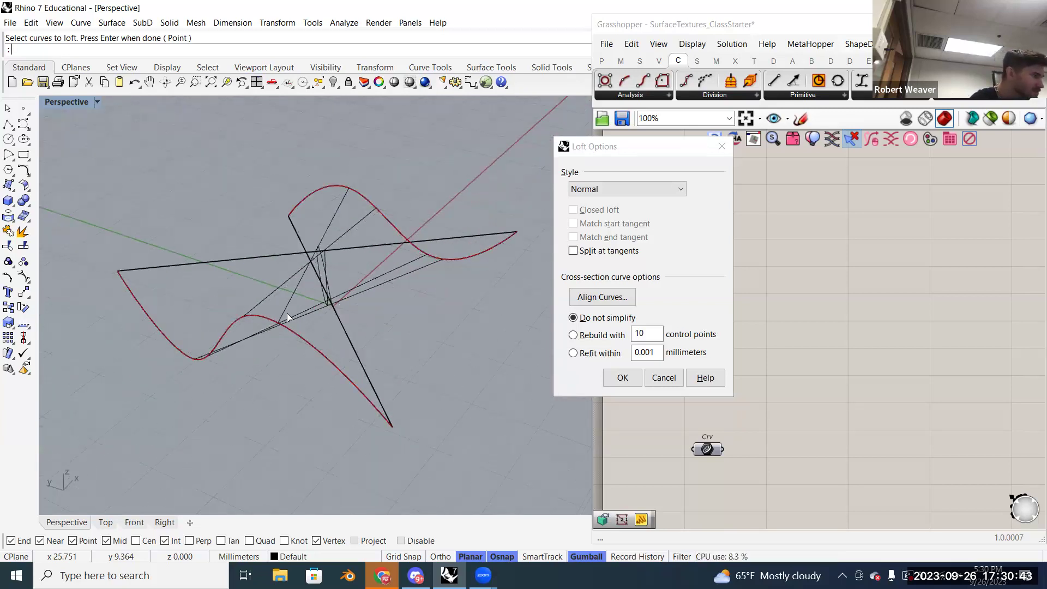
left_click(663, 377)
- Select both upright curves together and loft them with the Normal style and Do not simplify
left_click_drag(492, 379, 202, 156)
left_click(9, 188)
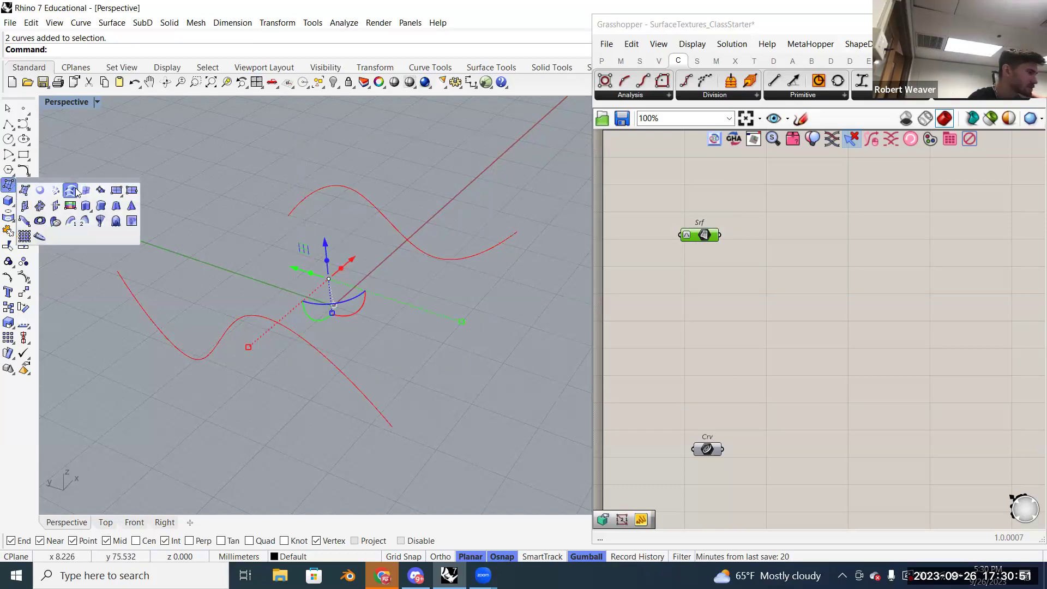
left_click(71, 189)
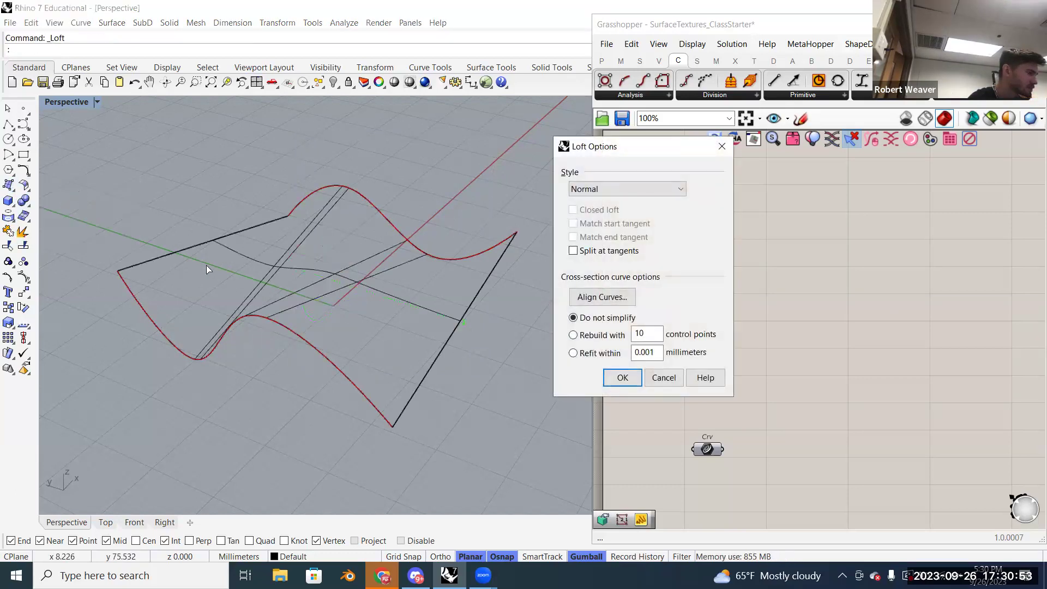
right_click_drag(374, 253, 372, 325)
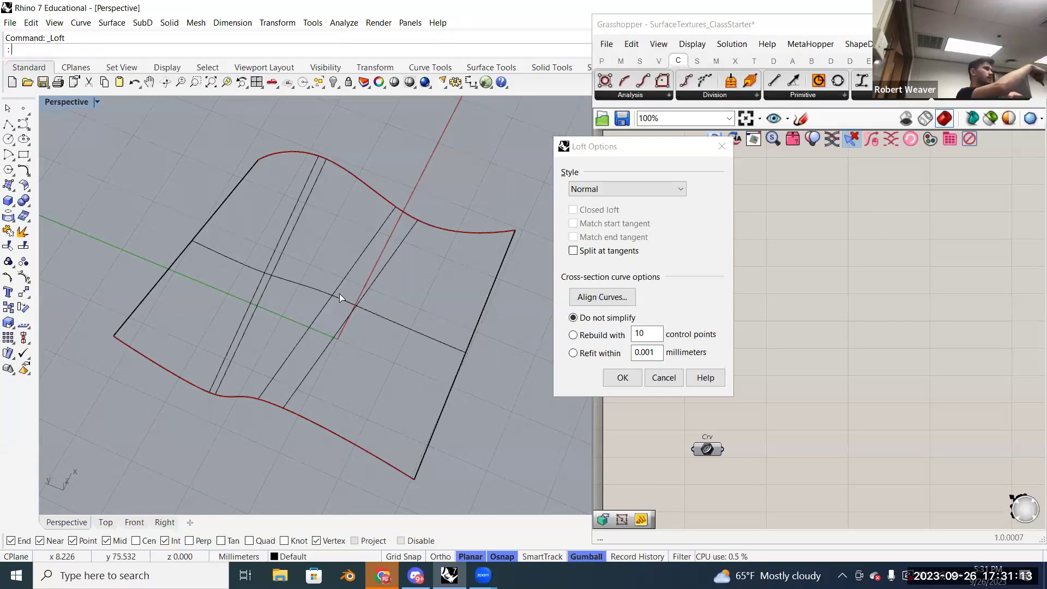
left_click(622, 378)
- Set the Perspective viewport's display mode to Shaded and view the lofted surface
left_click(98, 102)
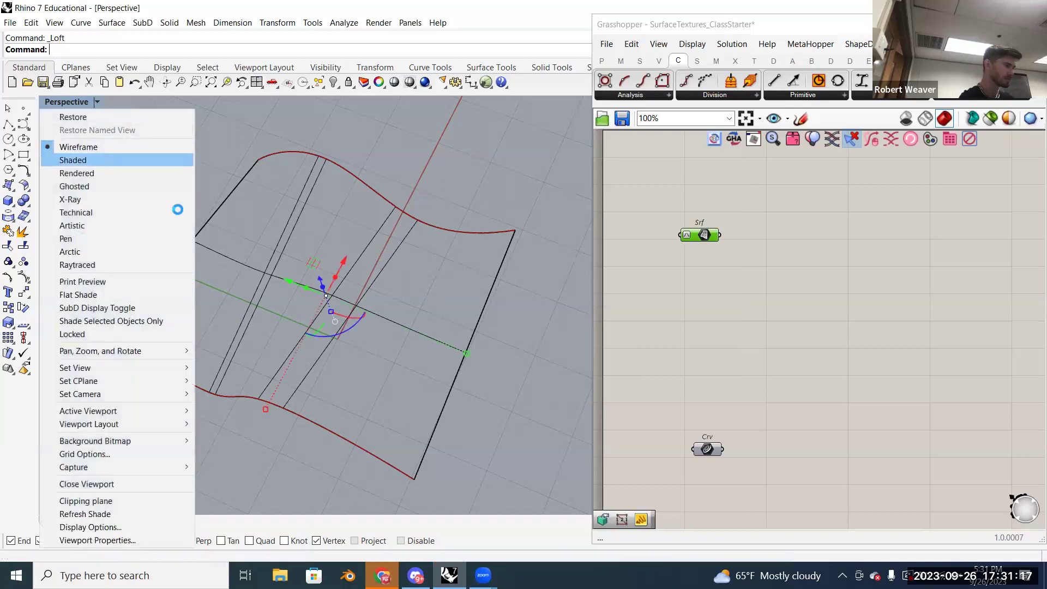
left_click(109, 158)
right_click_drag(182, 201, 187, 183)
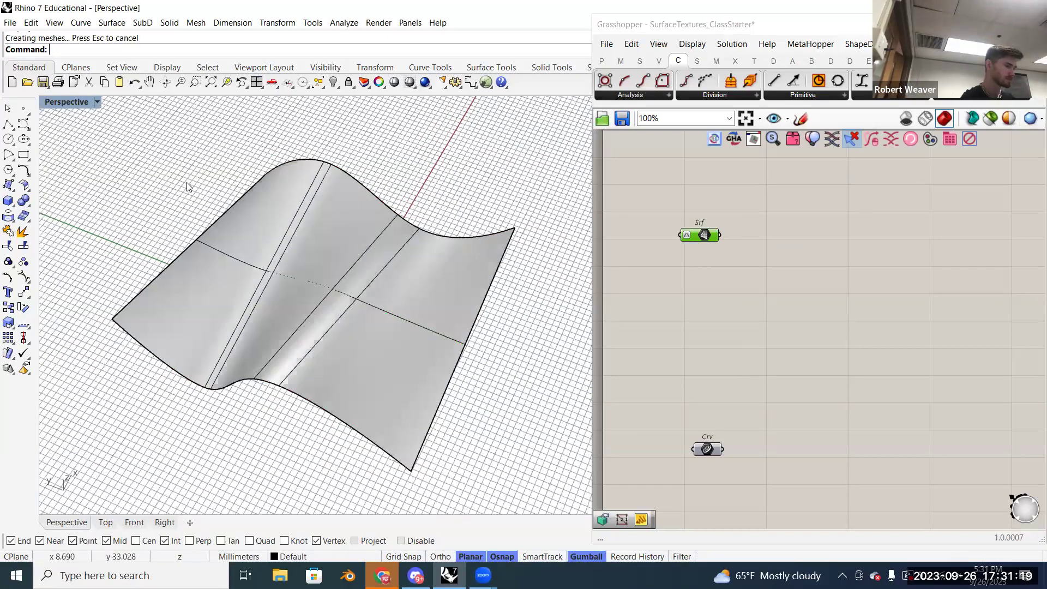
- Use the Grid command to hide the construction grid by setting ShowGrid to No
type("Grid")
key("Return")
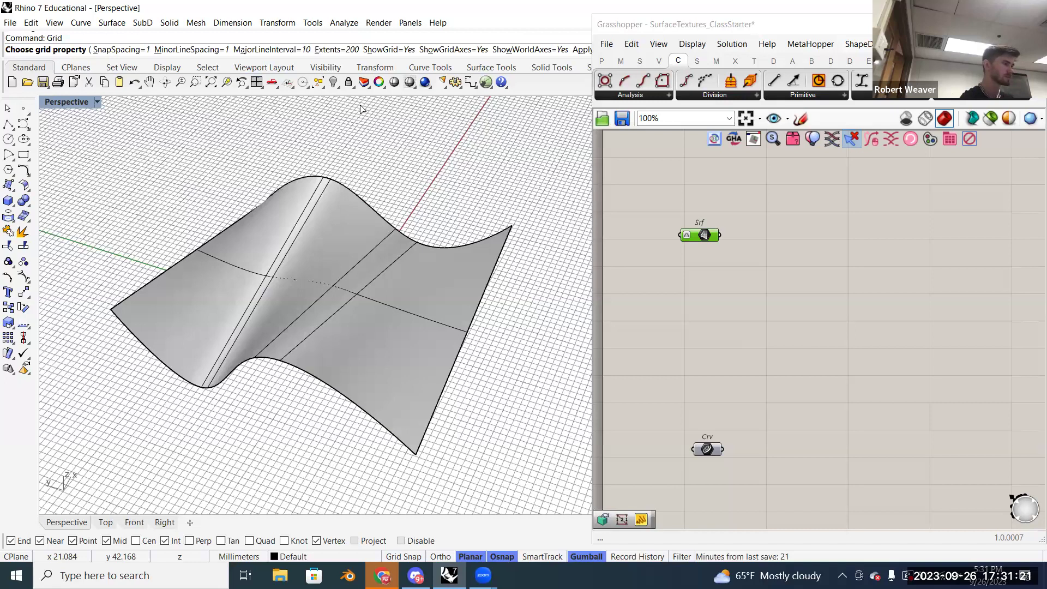
left_click(388, 50)
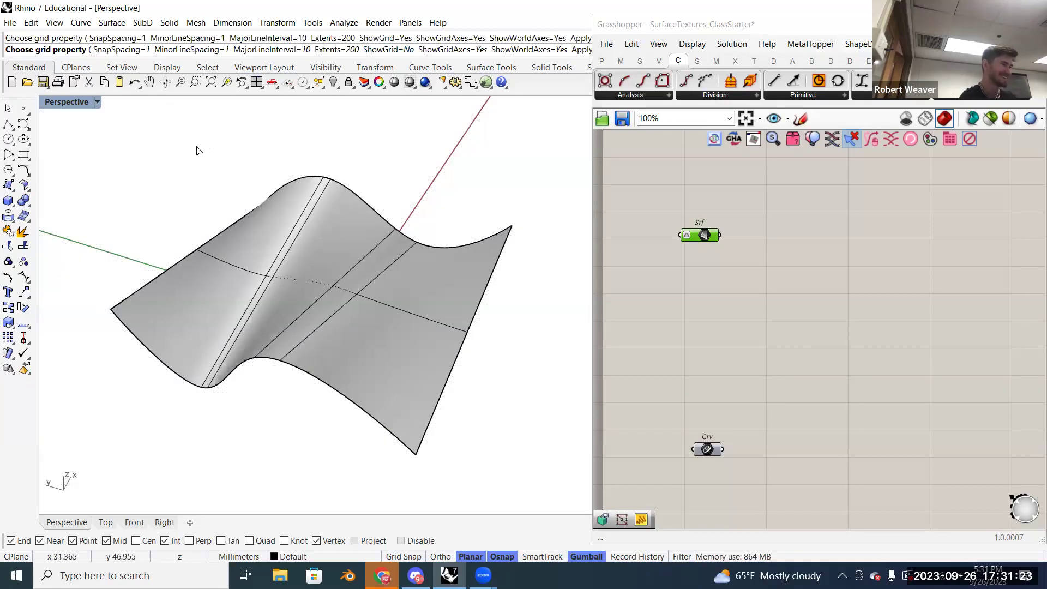
scroll(367, 234, "up", 2)
scroll(393, 226, "down", 2)
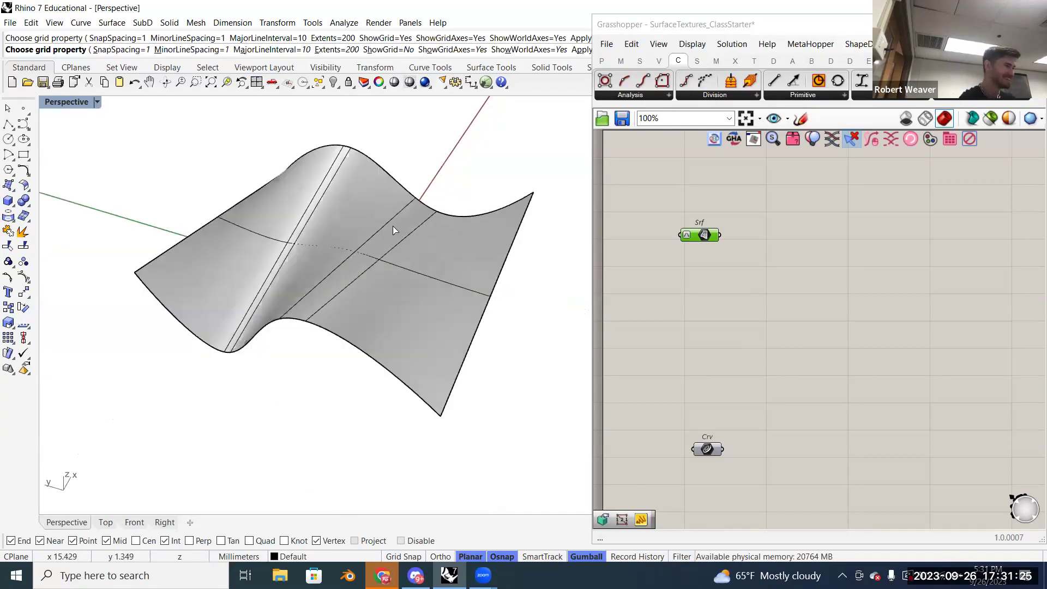
scroll(393, 225, "down", 1)
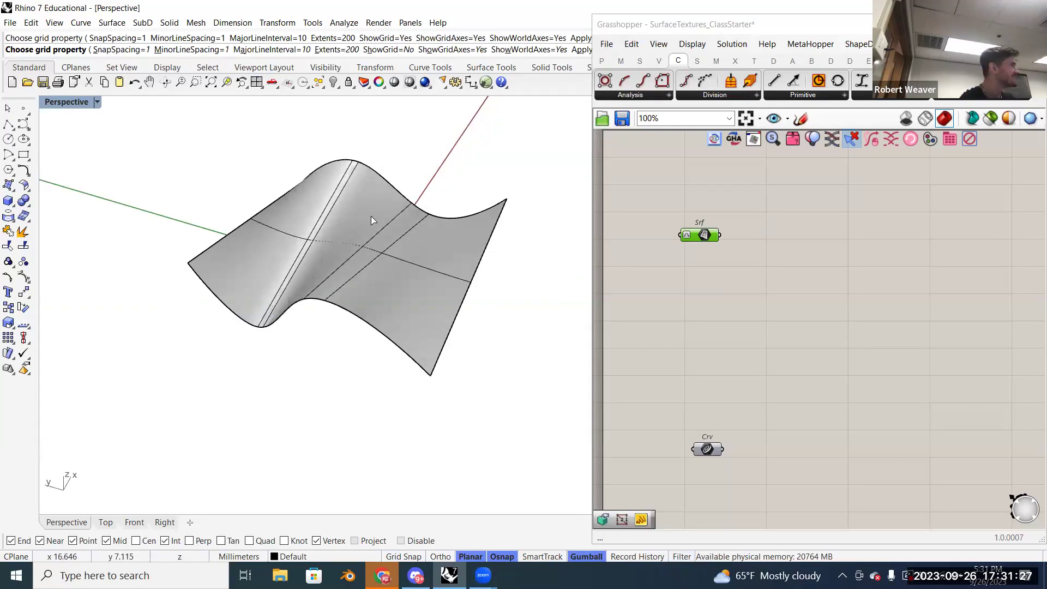
right_click_drag(392, 221, 386, 244)
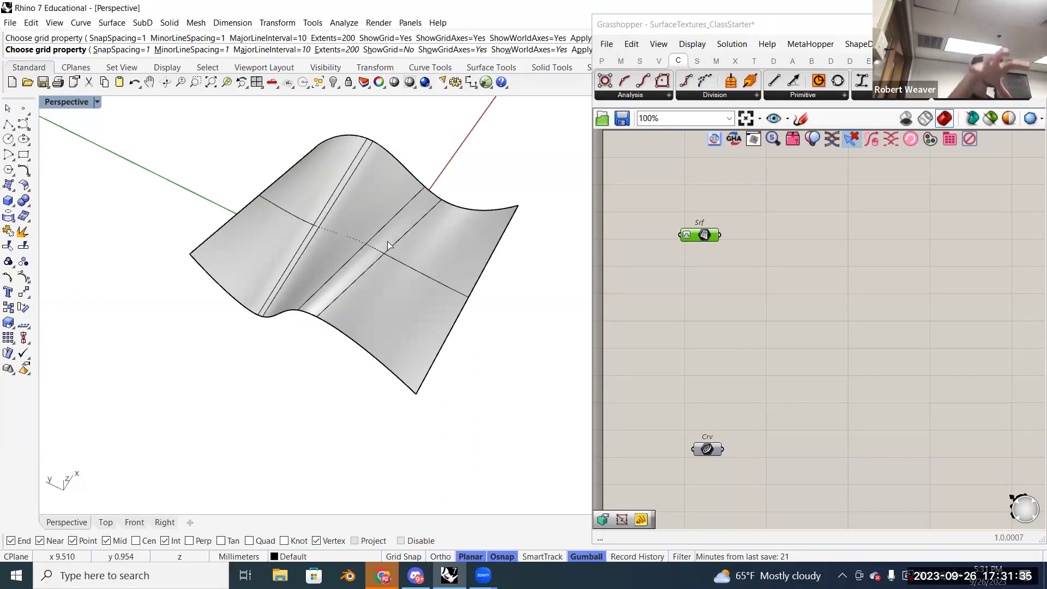
mouse_move(401, 273)
right_mouse_down()
mouse_move(434, 287)
mouse_move(405, 314)
right_mouse_up()
right_click_drag(420, 349, 397, 393)
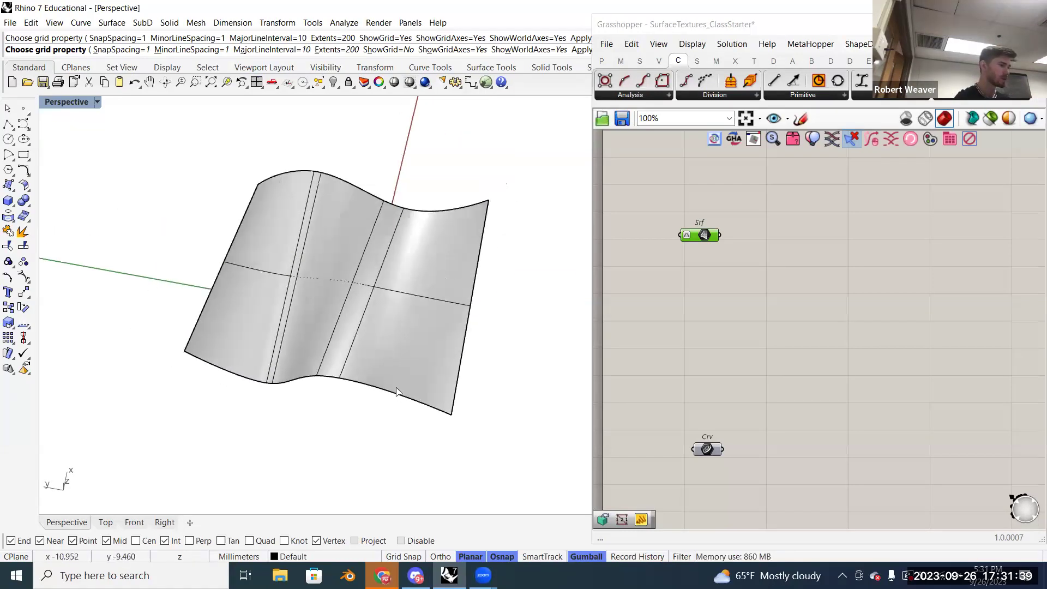
key("Return")
- Select both profile curves on the surface's edges and move them clear of the surface along the negative Y direction
left_click(365, 388)
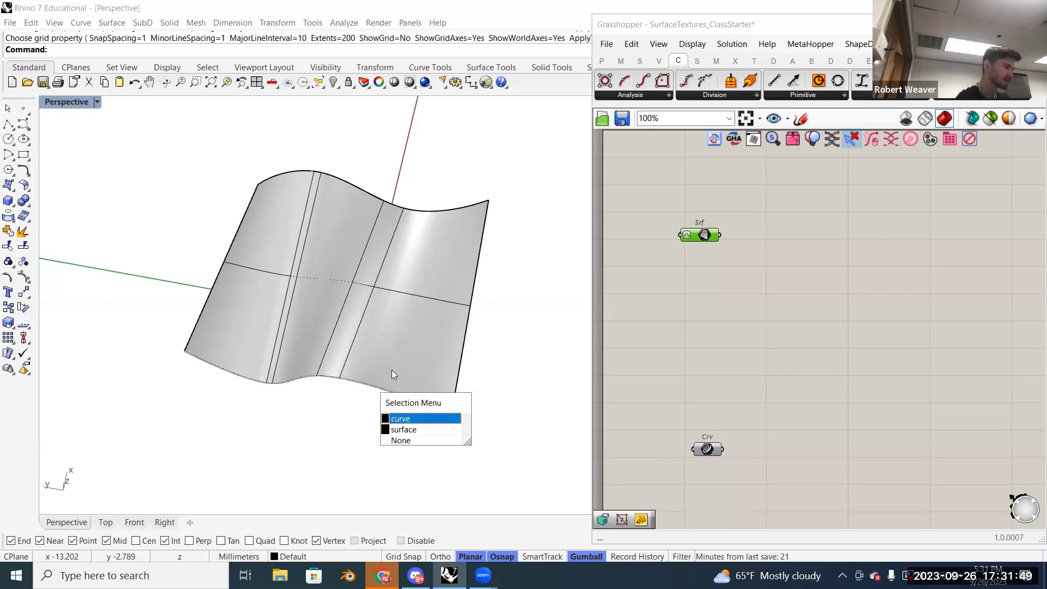
left_click(401, 419)
left_click(413, 210)
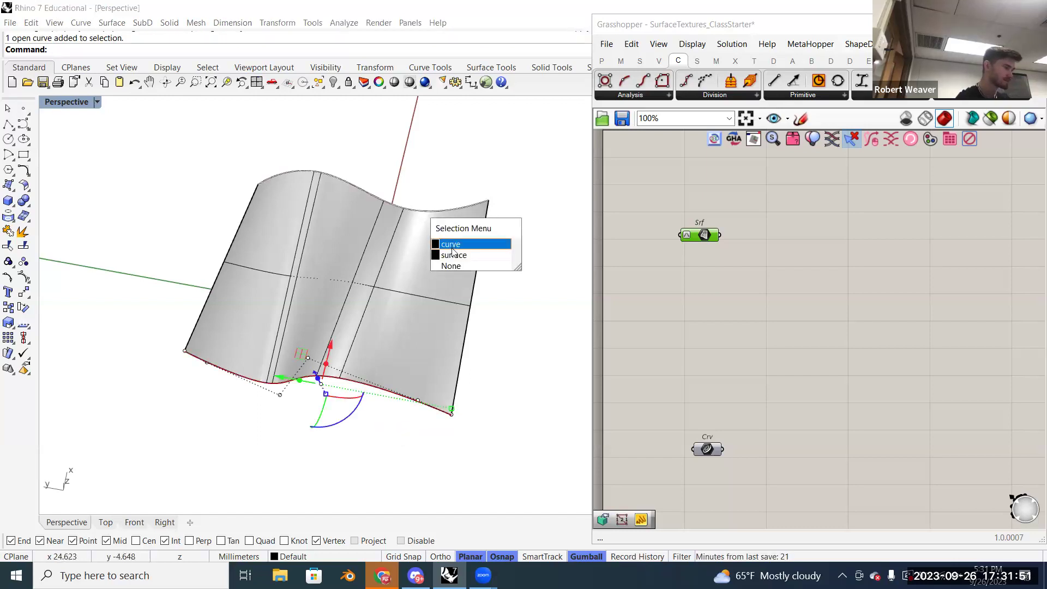
left_click(451, 244)
scroll(418, 368, "up", 3)
scroll(416, 365, "down", 6)
left_click_drag(339, 320, 514, 351)
right_click_drag(376, 199, 248, 158, "shift")
key("Escape")
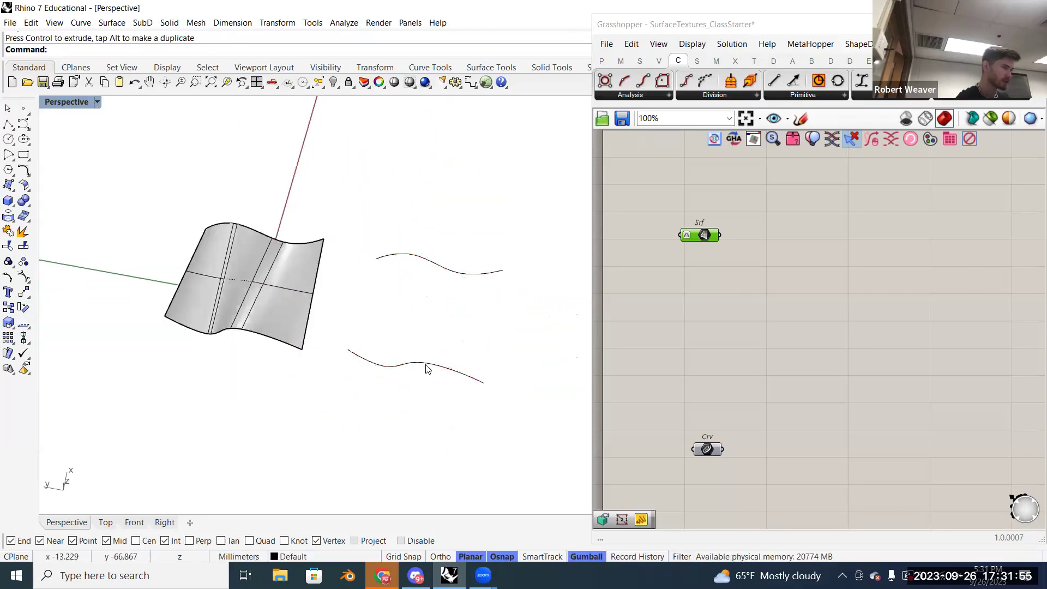
- Turn the nearer separate curve end for end to follow the farther one, and loft the pair with the Normal style
left_click(426, 365)
left_click_drag(442, 406, 402, 247, "shift")
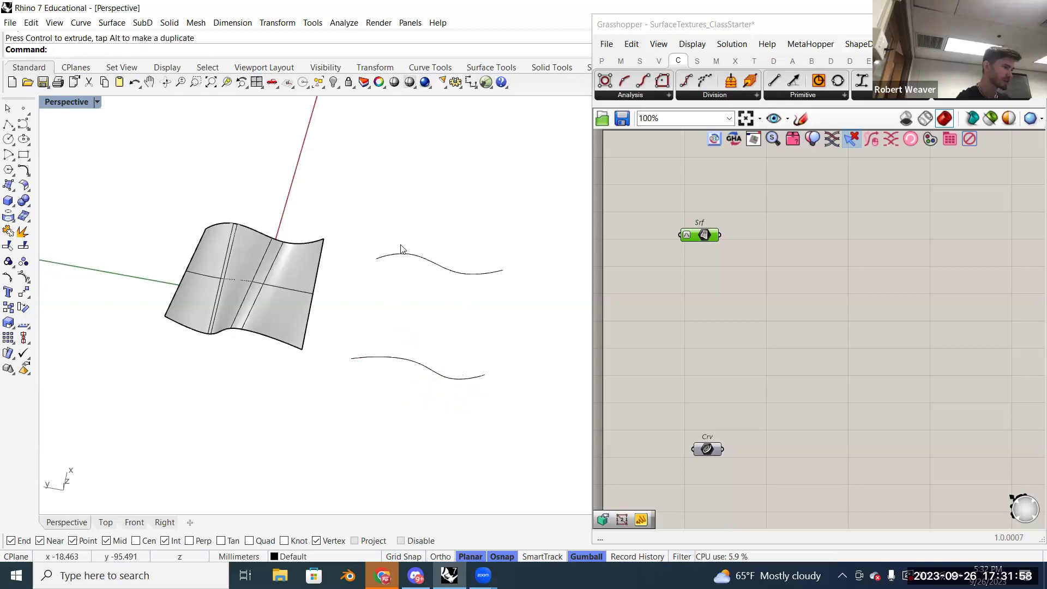
left_click(22, 188)
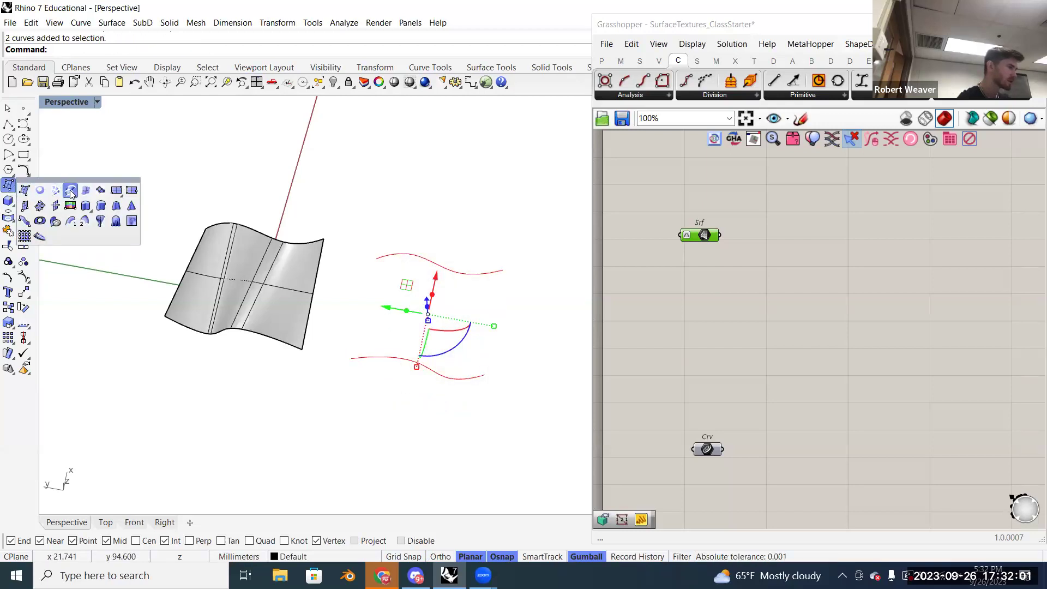
left_click(70, 191)
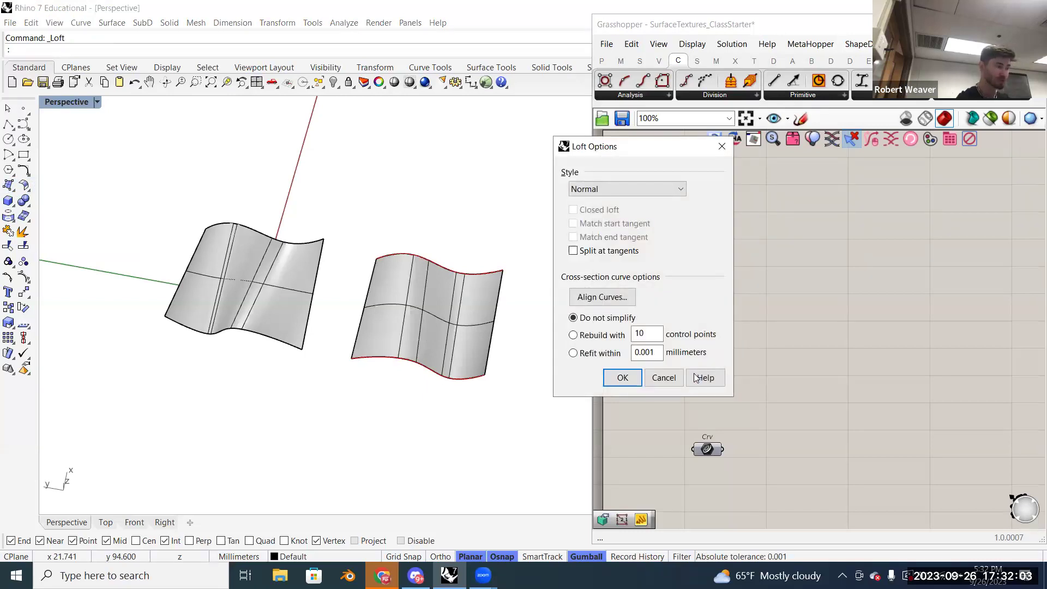
key("Return")
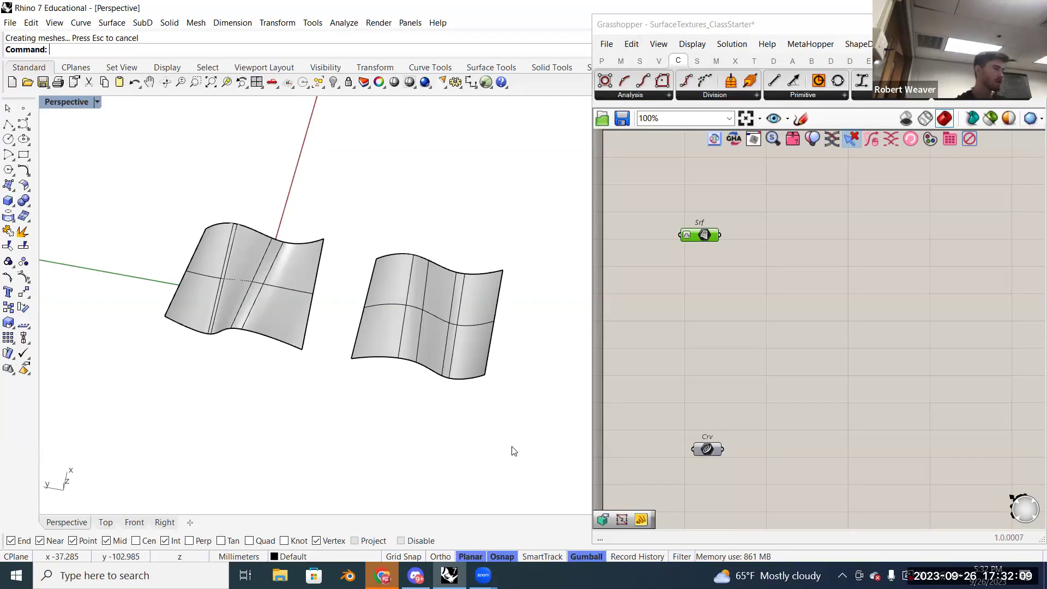
- Move the second lofted surface off its source curves along the positive X direction, and select both source curves
left_click(434, 320)
left_click_drag(436, 275, 496, 98)
left_click_drag(509, 397, 443, 251)
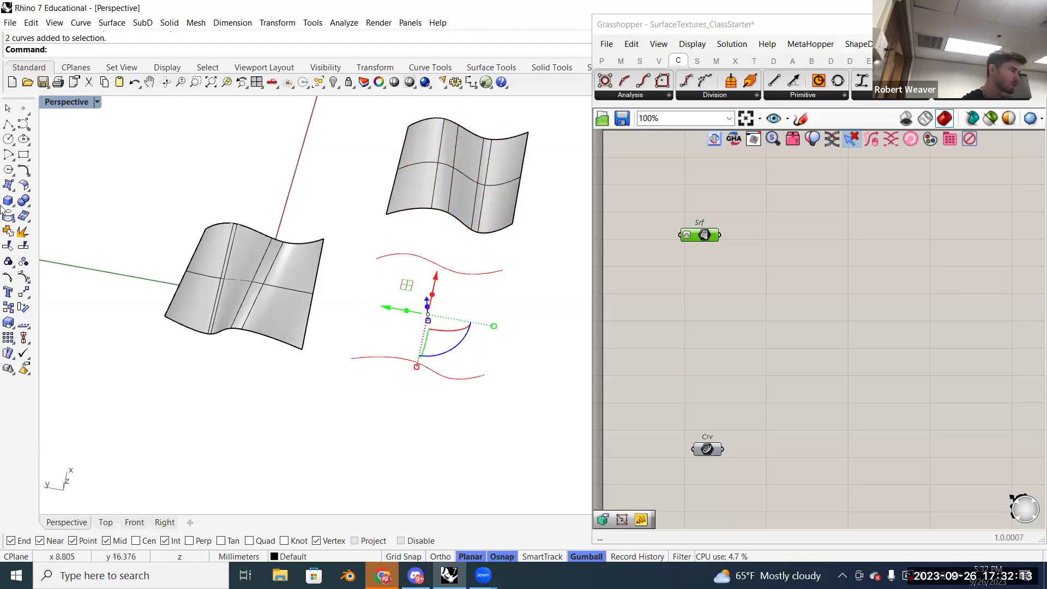
left_click(23, 187)
left_click(73, 195)
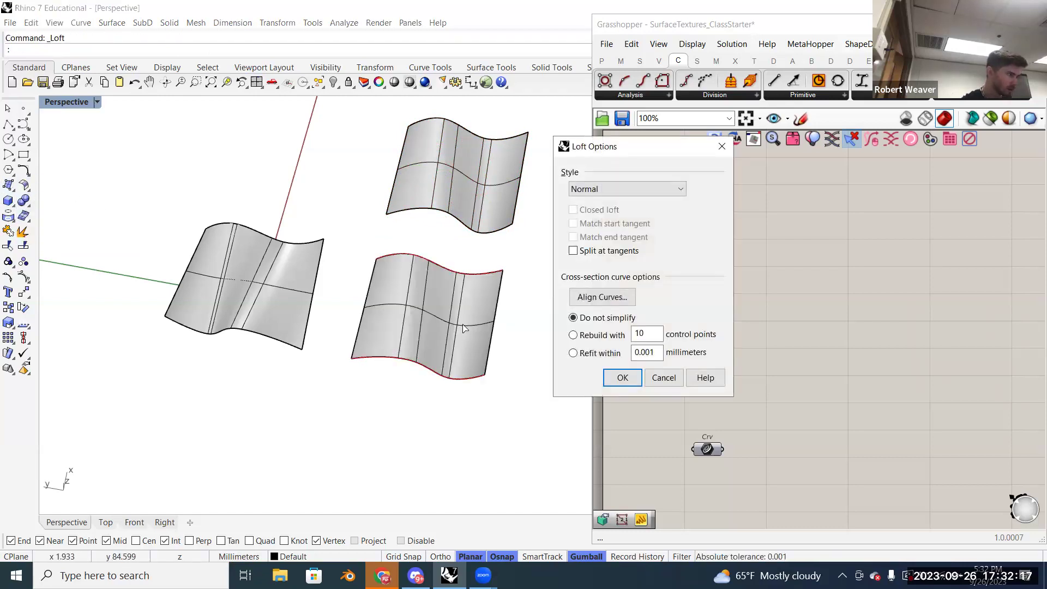
left_click(664, 378)
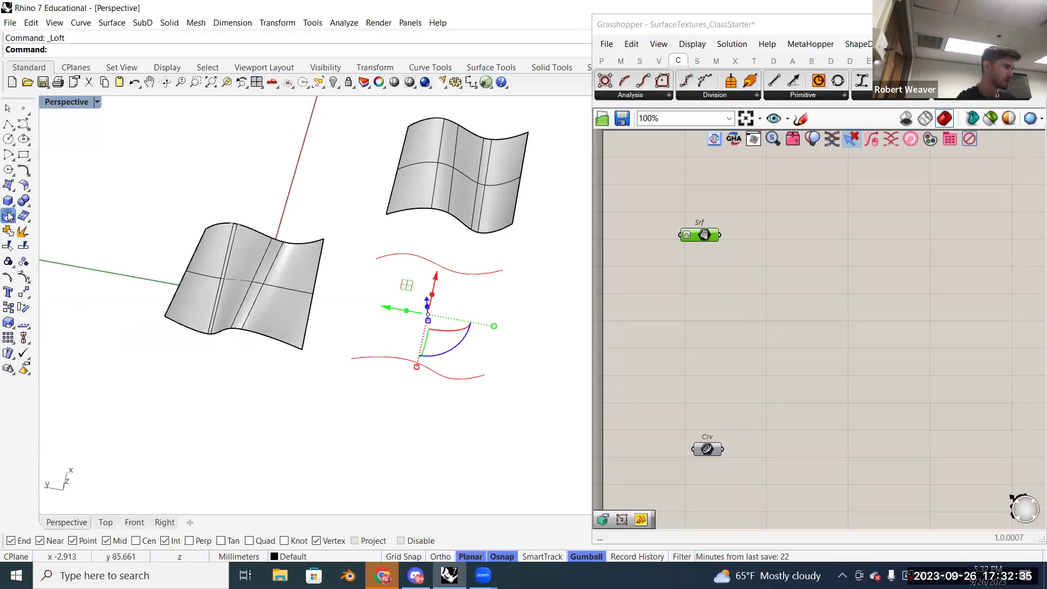
- Try a Normal-style loft between the two selected curves, check the Align Curves option, and leave without creating the surface
left_click(12, 190)
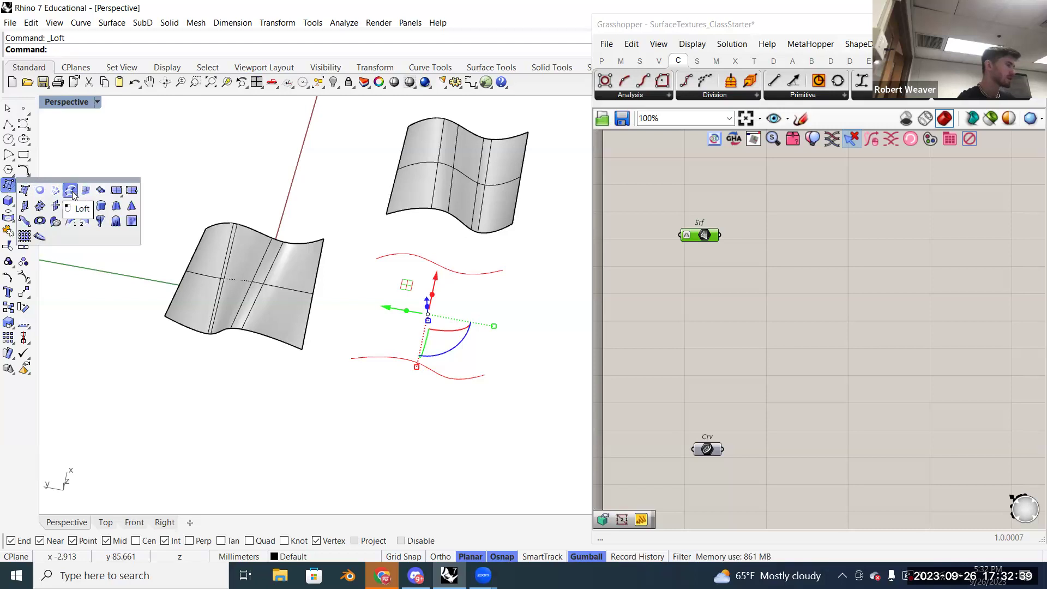
left_click(72, 192)
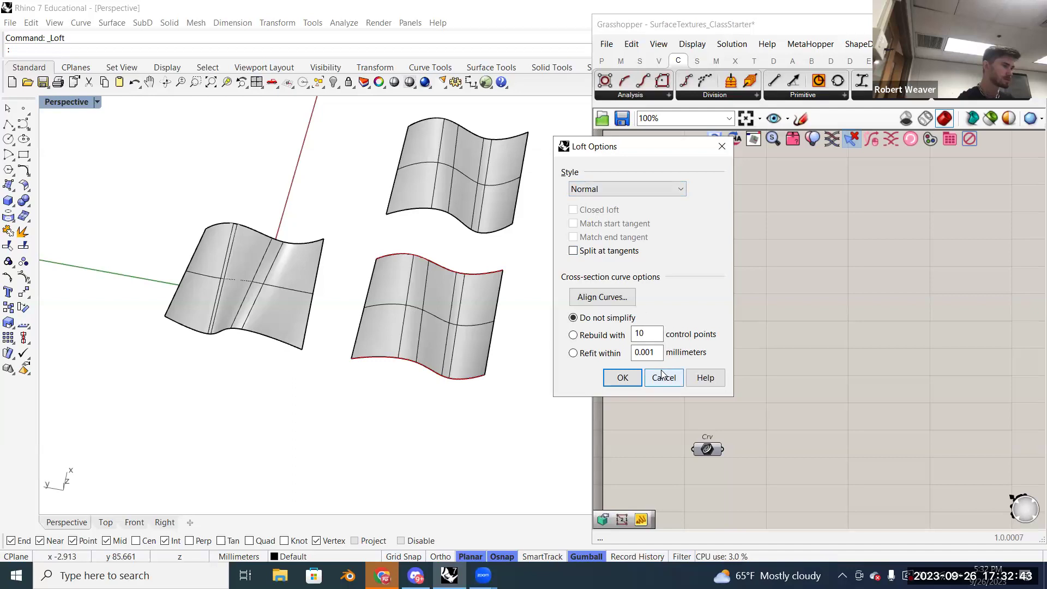
left_click(592, 298)
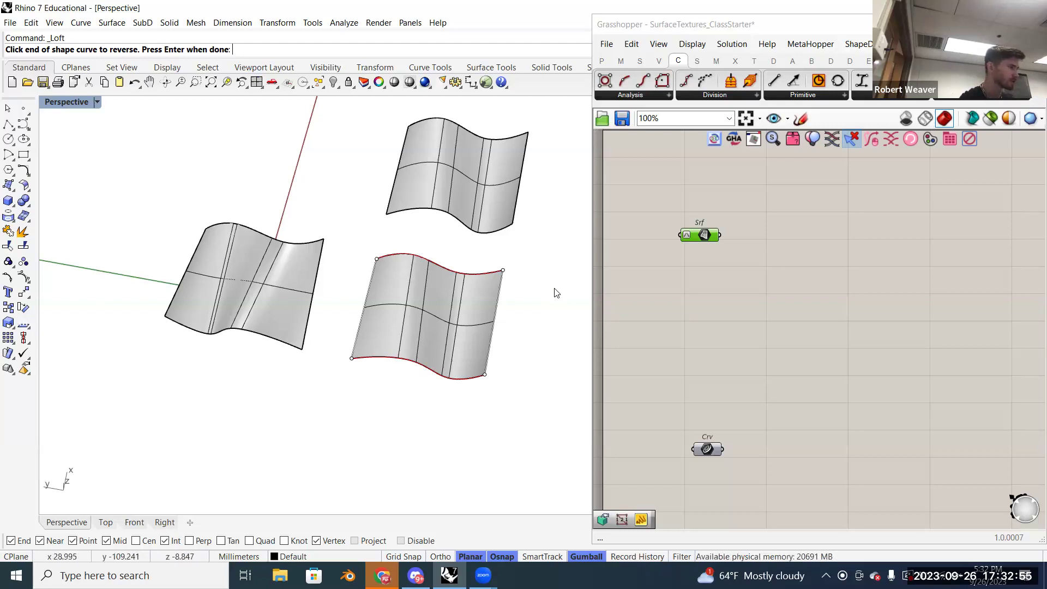
key("Return")
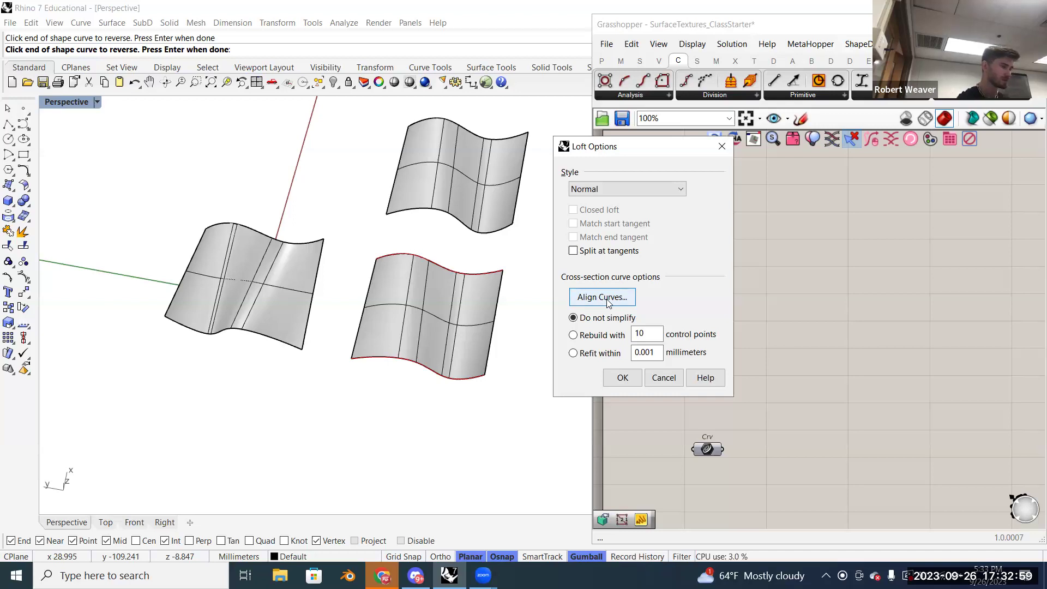
left_click(661, 378)
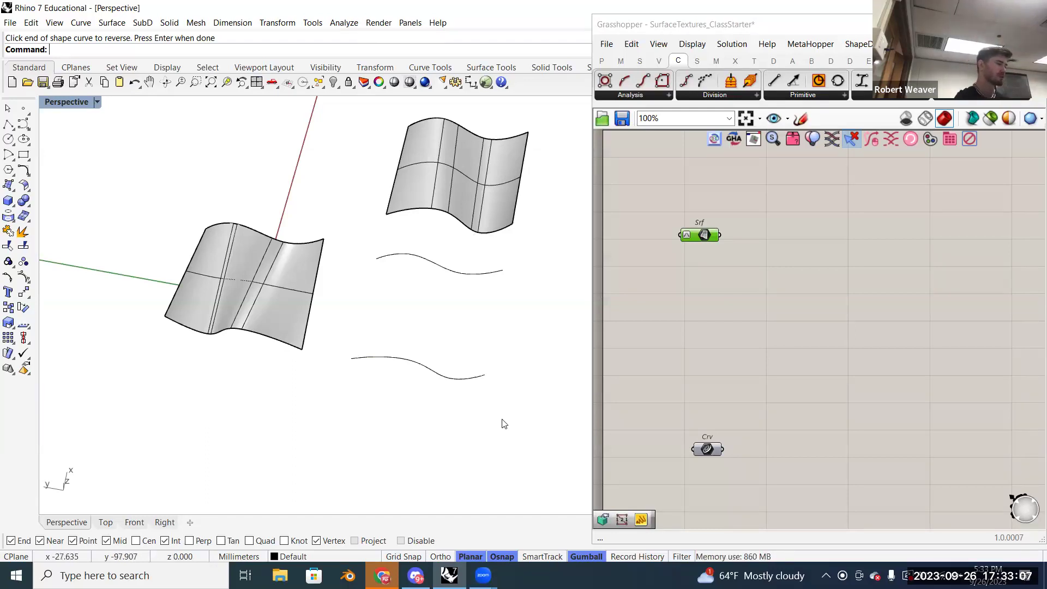
- Delete both separate profile curves together with the lofted surface behind them, keeping only the first surface
left_click_drag(511, 406, 401, 200)
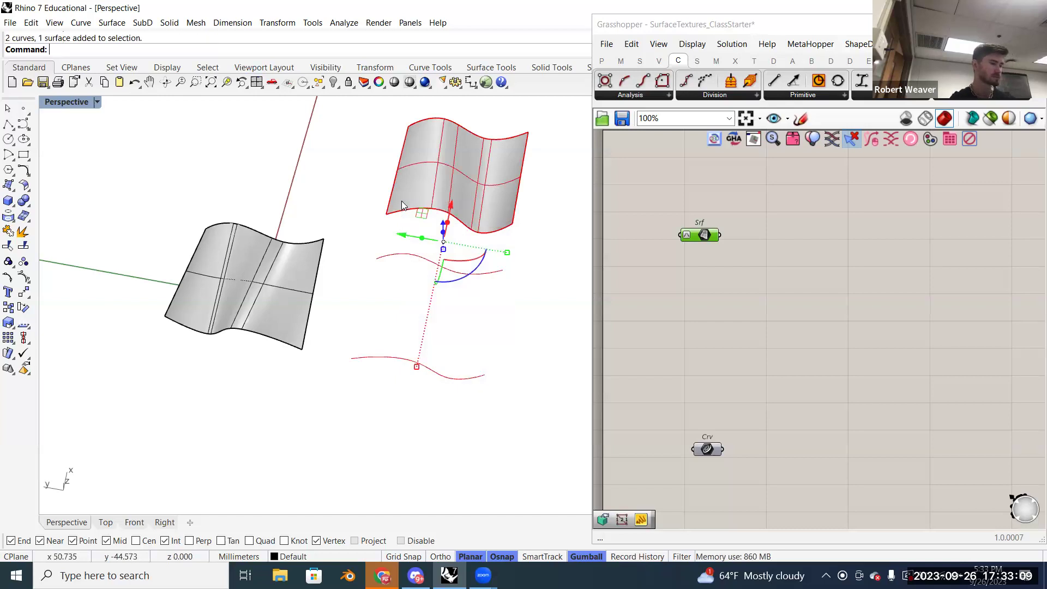
key("Delete")
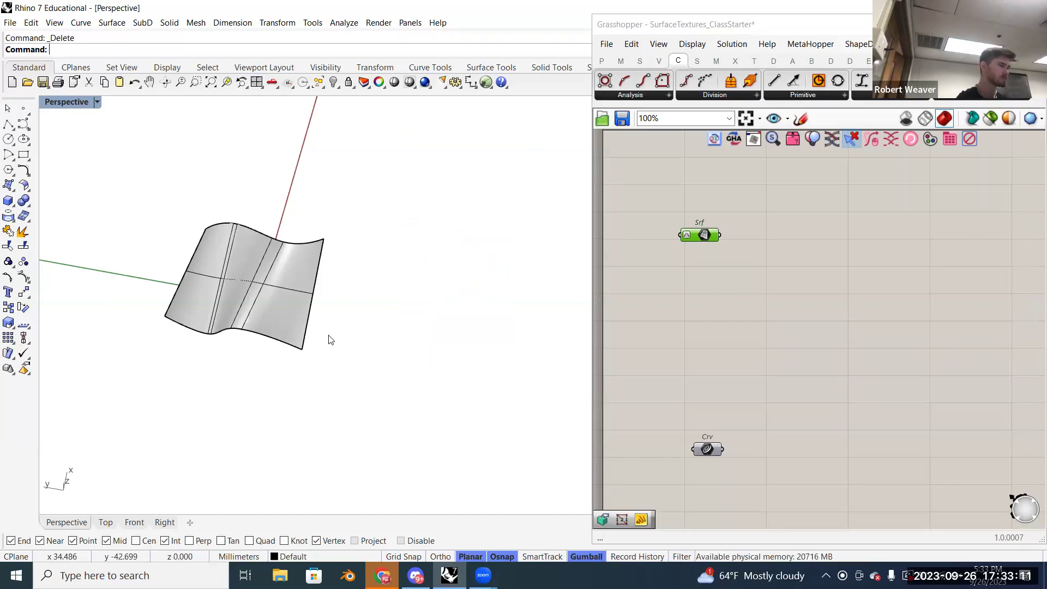
scroll(460, 187, "down", 1)
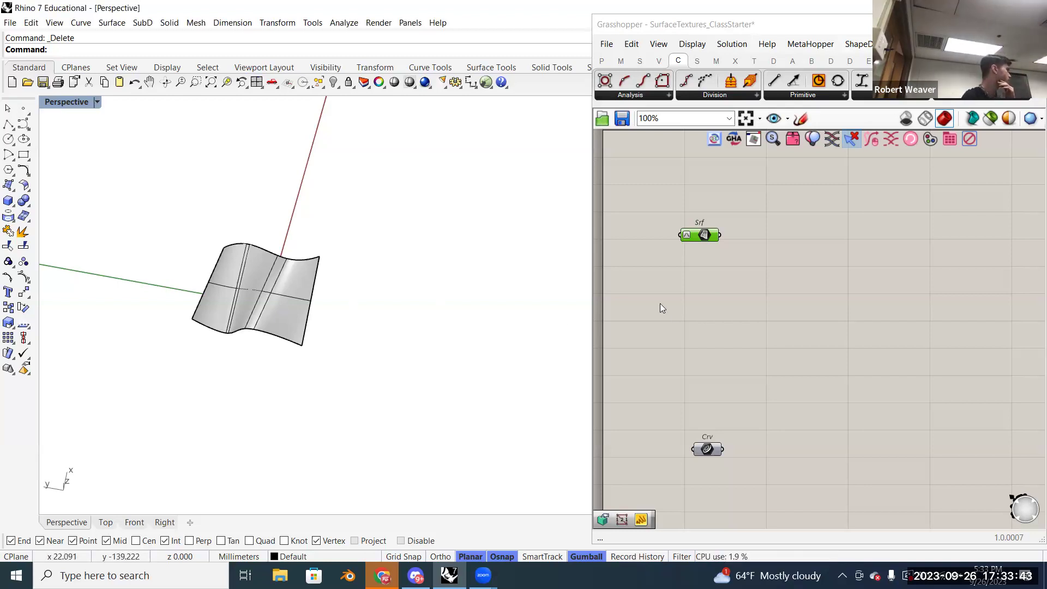
right_click_drag(322, 276, 393, 270)
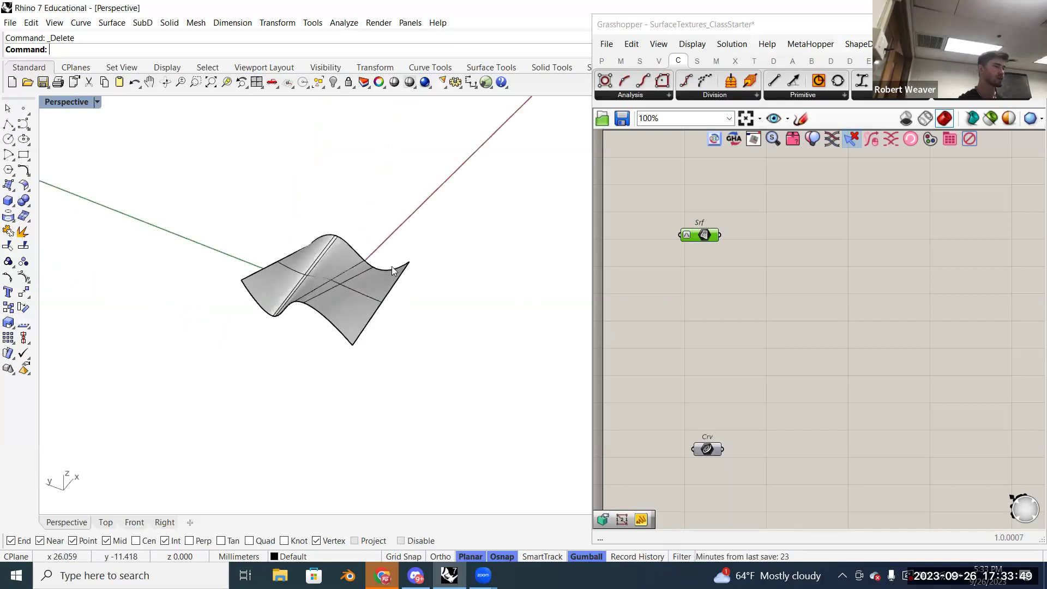
right_click_drag(458, 275, 462, 262)
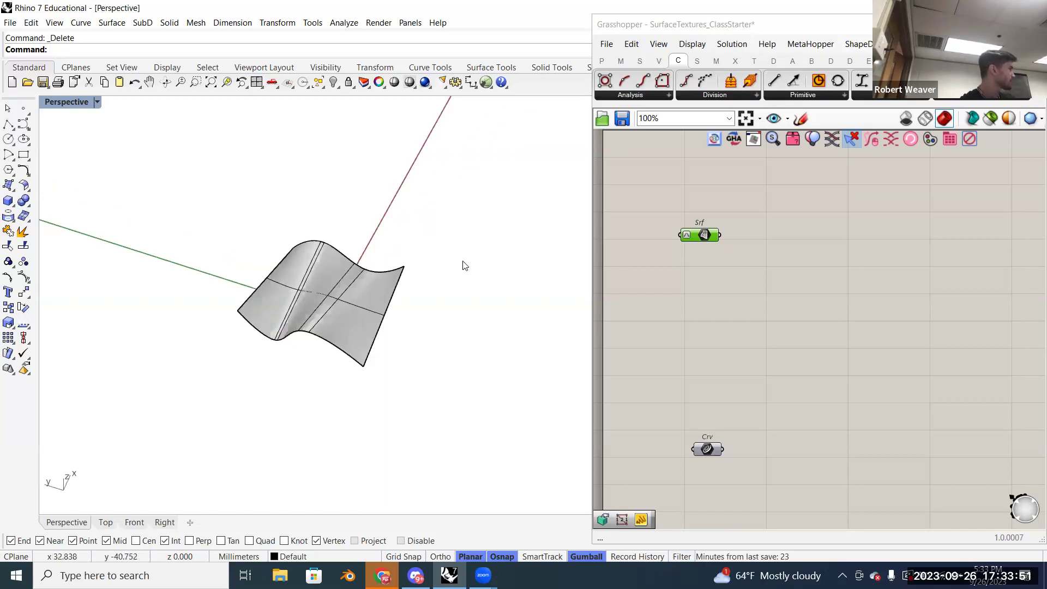
double_click(726, 253)
right_click(705, 235)
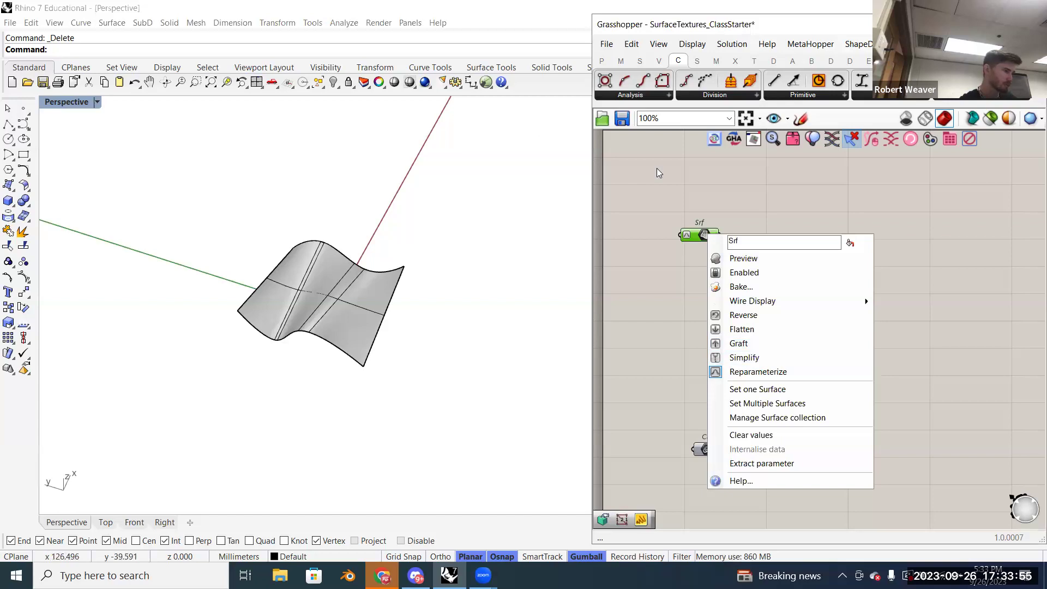
right_click(704, 233)
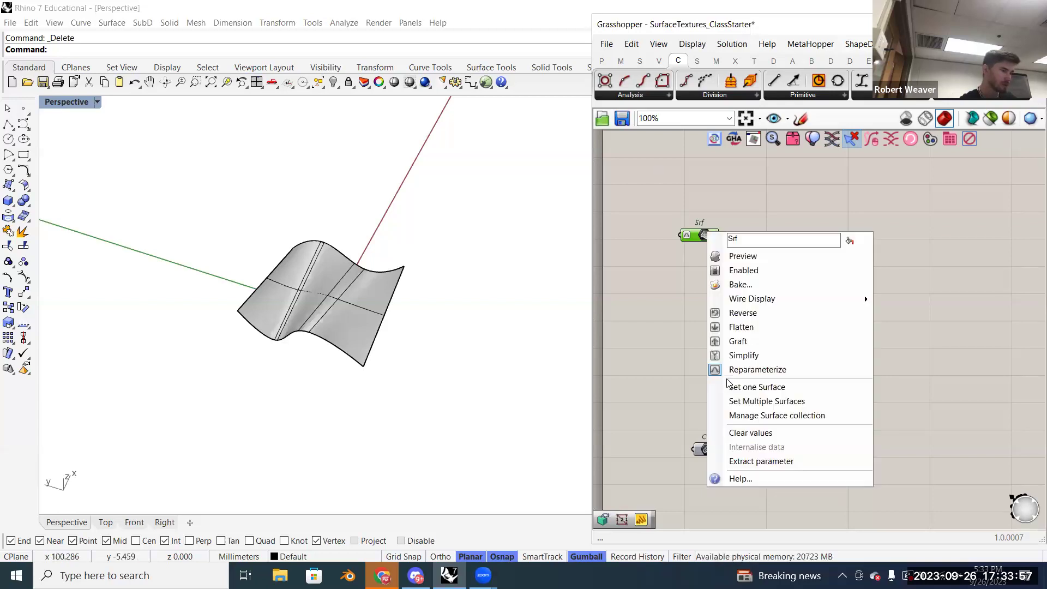
left_click(765, 388)
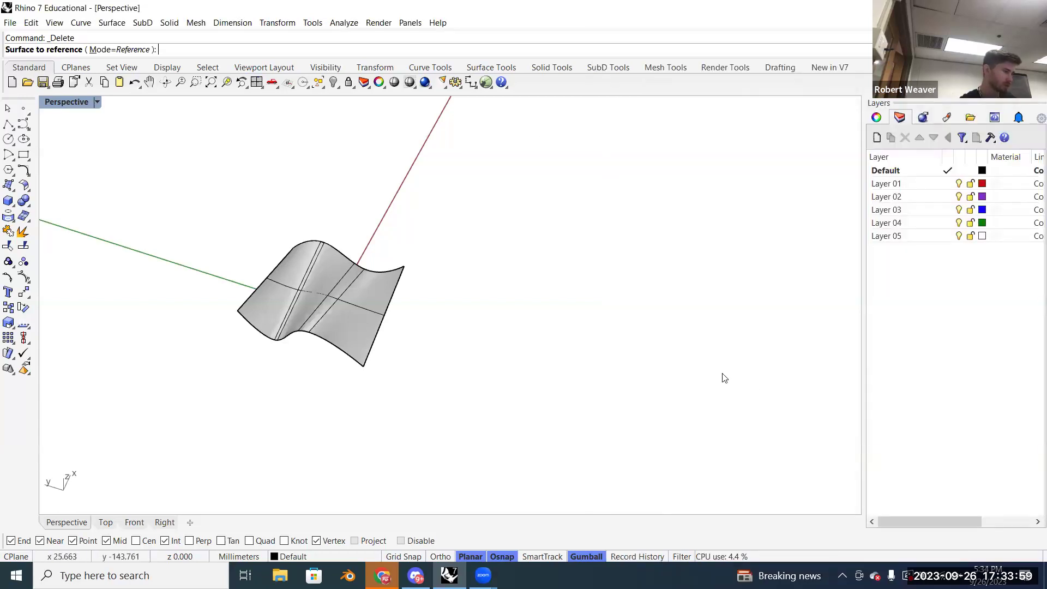
key("Return")
- Turn on the preview of the starter Srf parameter and move the lofted surface clear of it along the positive Y direction
right_click(704, 234)
left_click(747, 392)
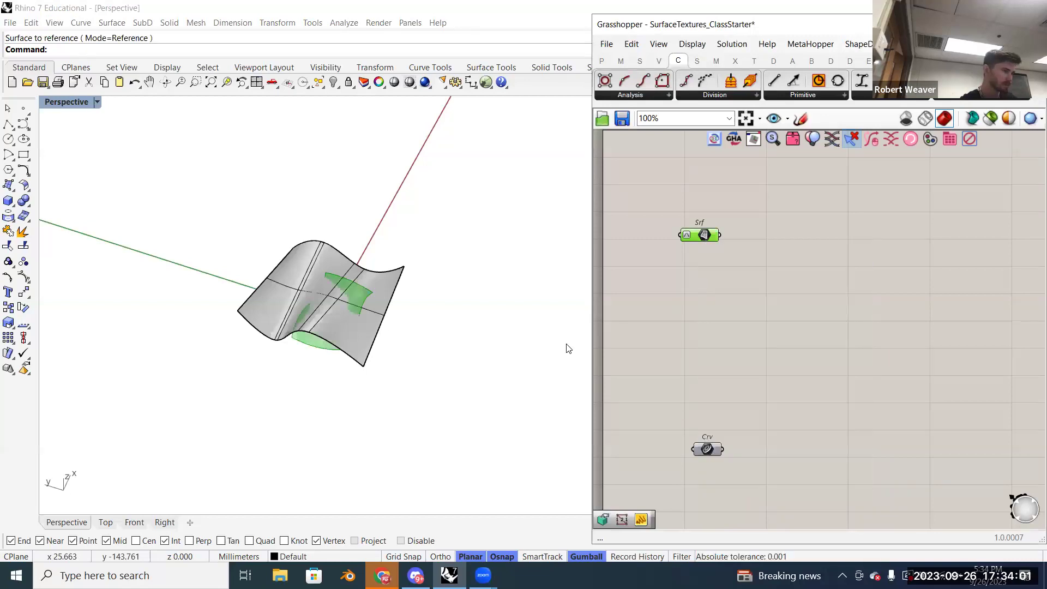
left_click(380, 323)
left_click_drag(294, 287, 66, 218)
left_click(335, 306)
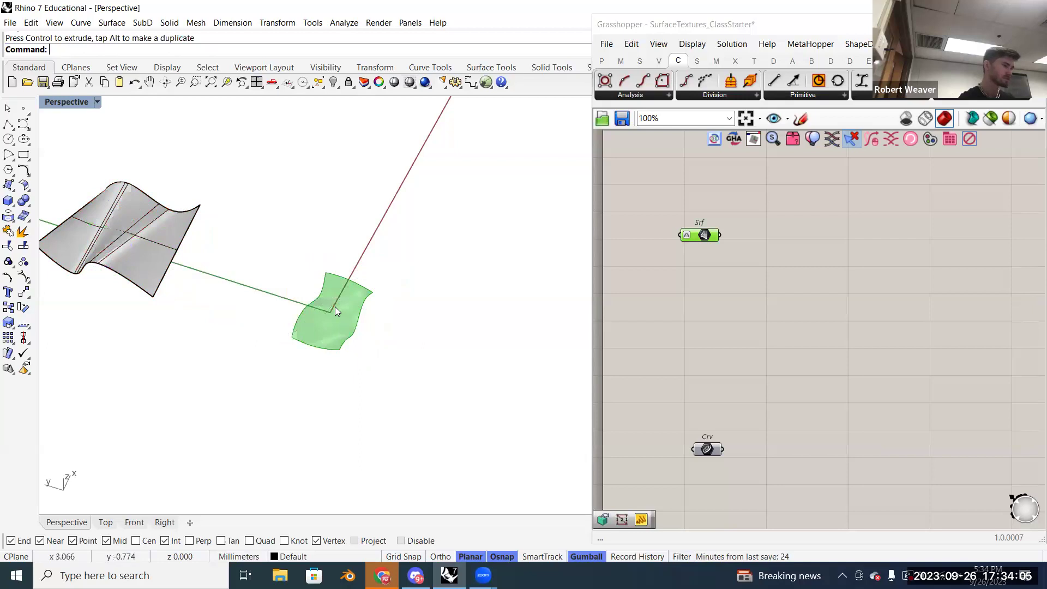
scroll(335, 306, "up", 3)
mouse_move(423, 327)
right_mouse_down()
mouse_move(388, 323)
mouse_move(420, 345)
right_mouse_up()
right_click(420, 345)
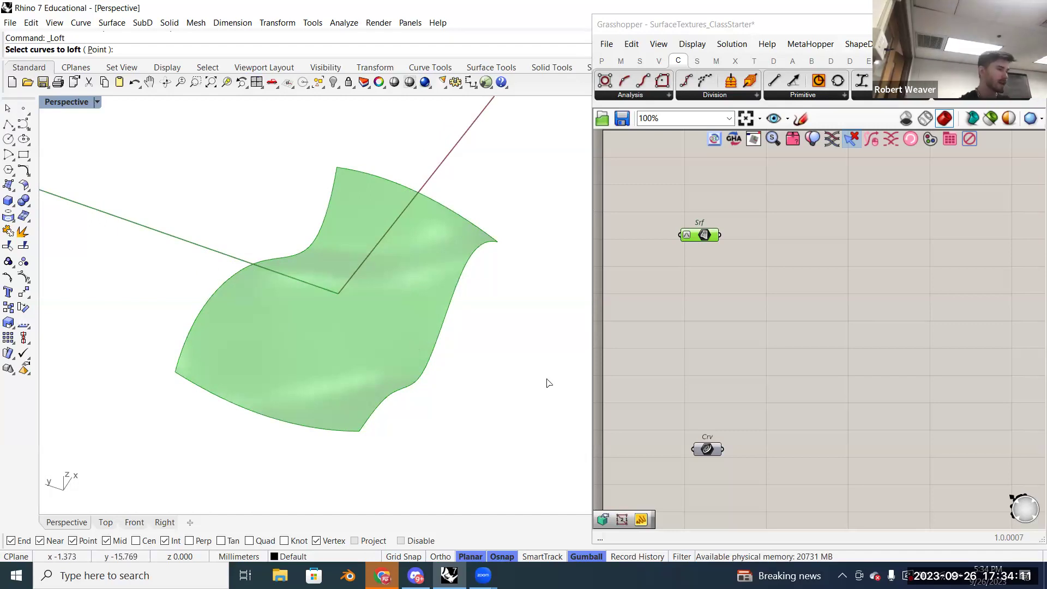
- Turn on the preview of the Crv parameter and select it to highlight its curve on the starter surface
right_click(707, 449)
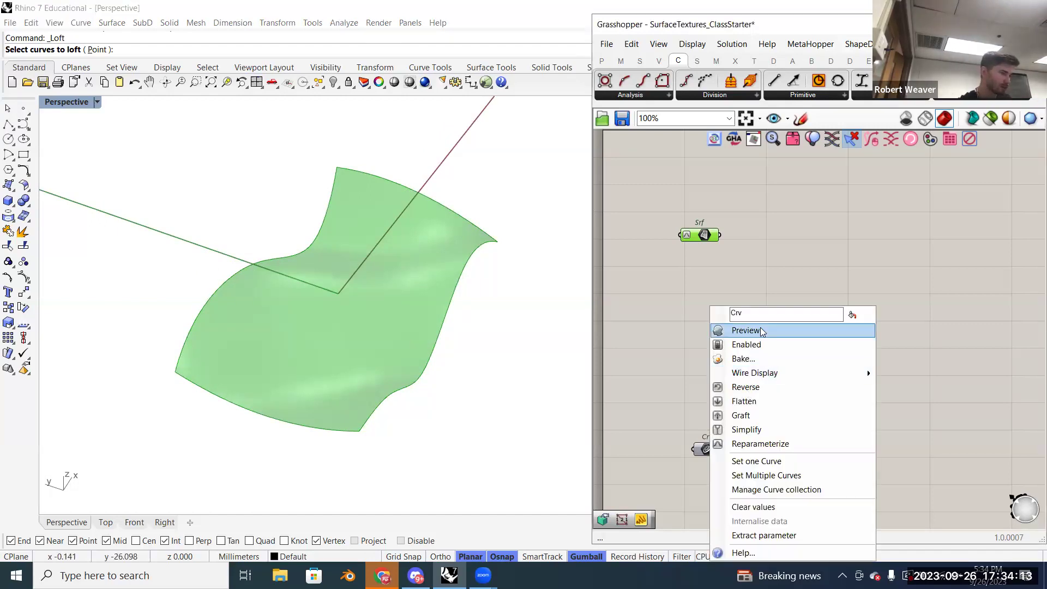
left_click(730, 331)
left_click(710, 448)
right_click_drag(491, 351, 493, 378)
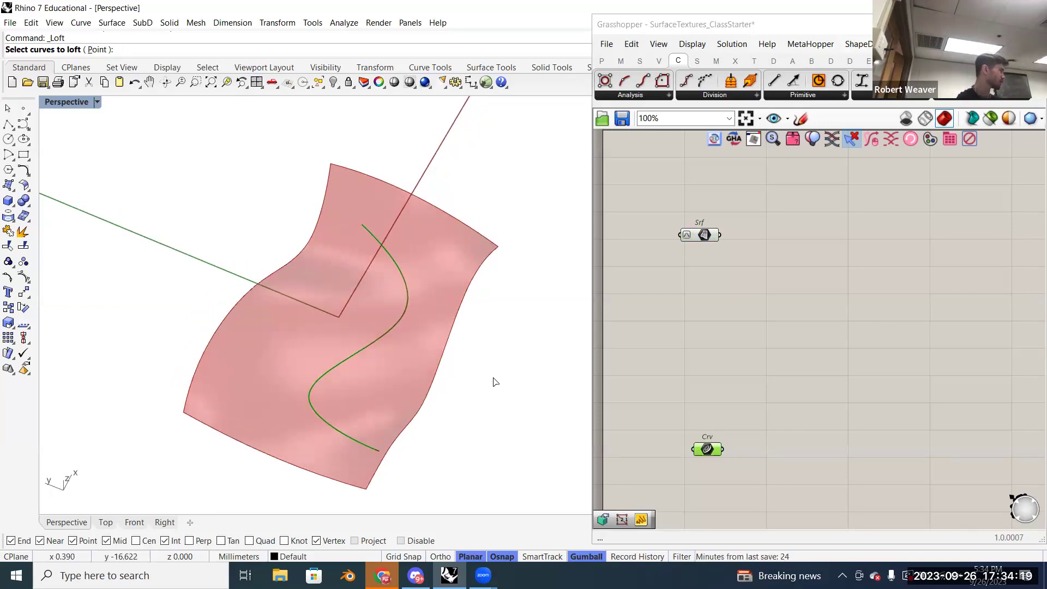
right_click_drag(495, 382, 476, 373)
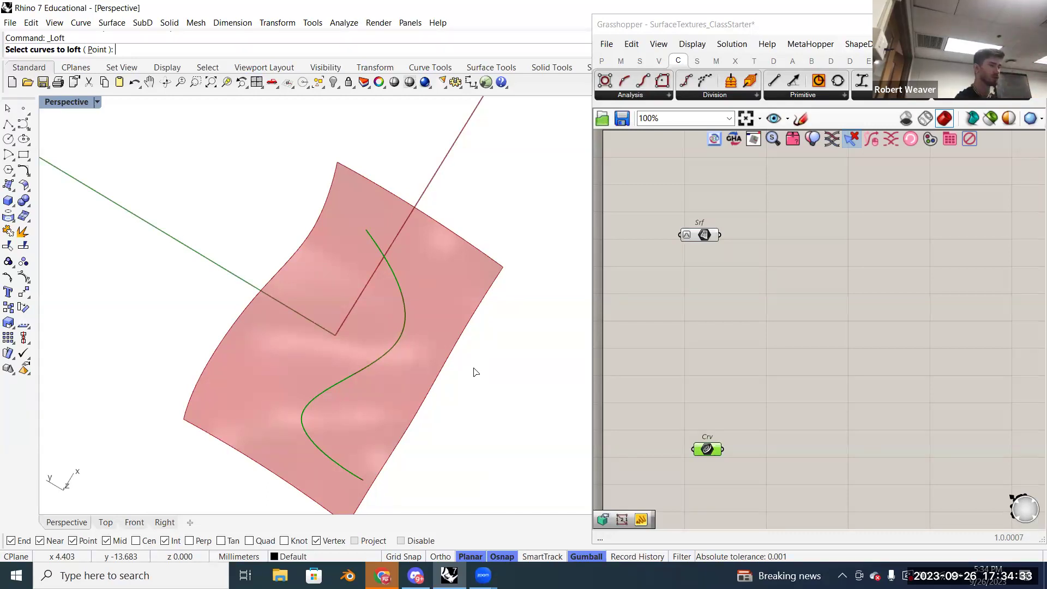
- Move the Crv parameter up closer to the Srf parameter, and briefly select both to highlight their geometry
left_click_drag(708, 445, 704, 395)
left_click(755, 345)
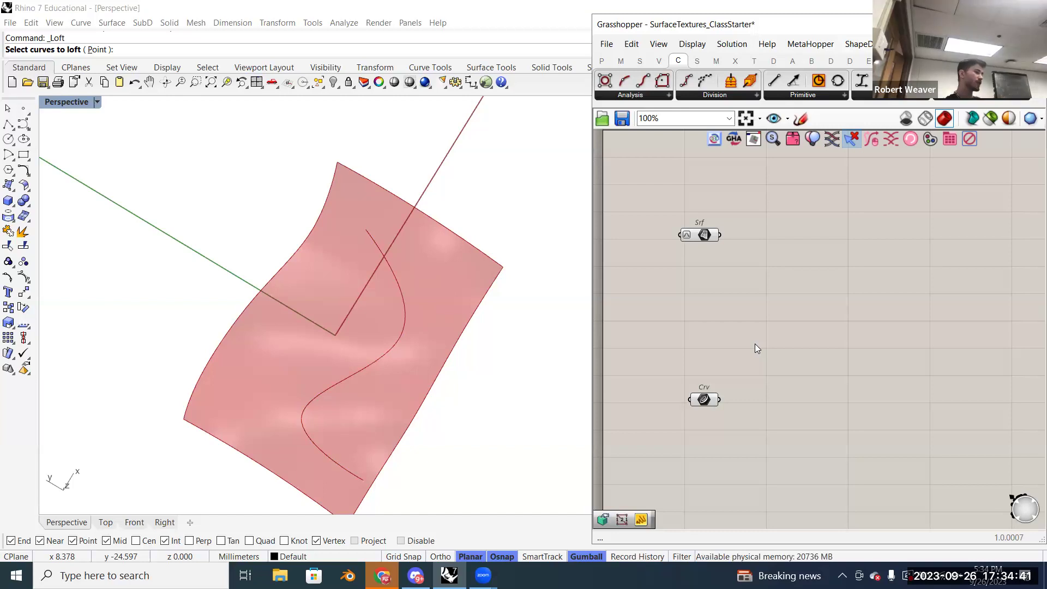
left_click_drag(776, 438, 637, 188)
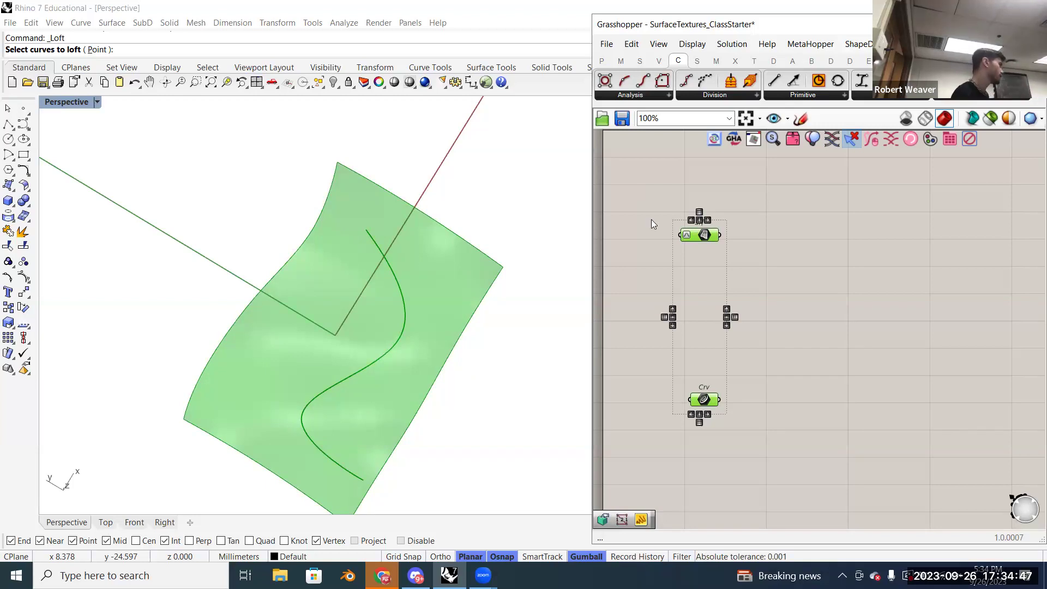
right_click_drag(431, 279, 444, 285)
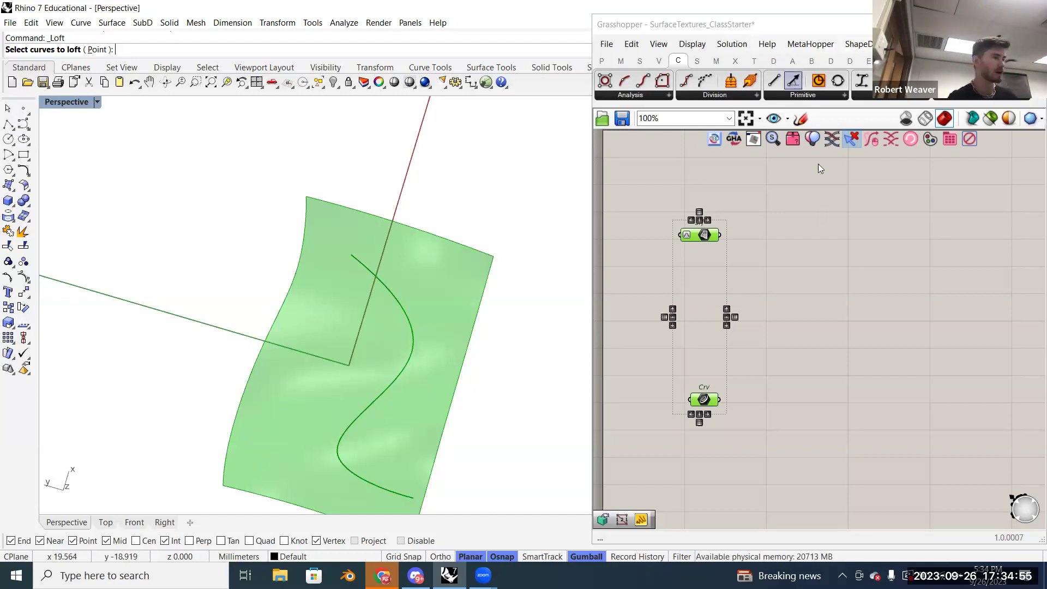
left_click(725, 279)
- Leave the active Loft command and select the custom lofted surface in the Rhino viewport
scroll(431, 212, "up", 3)
scroll(415, 231, "down", 5)
scroll(415, 231, "down", 2)
right_click_drag(416, 231, 555, 316, "shift")
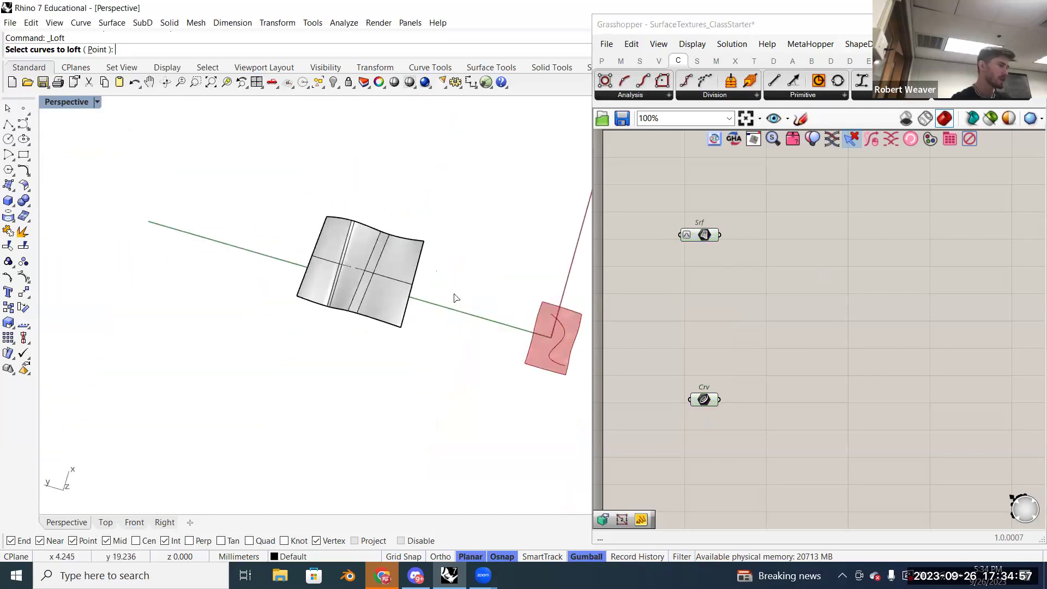
scroll(355, 264, "up", 8)
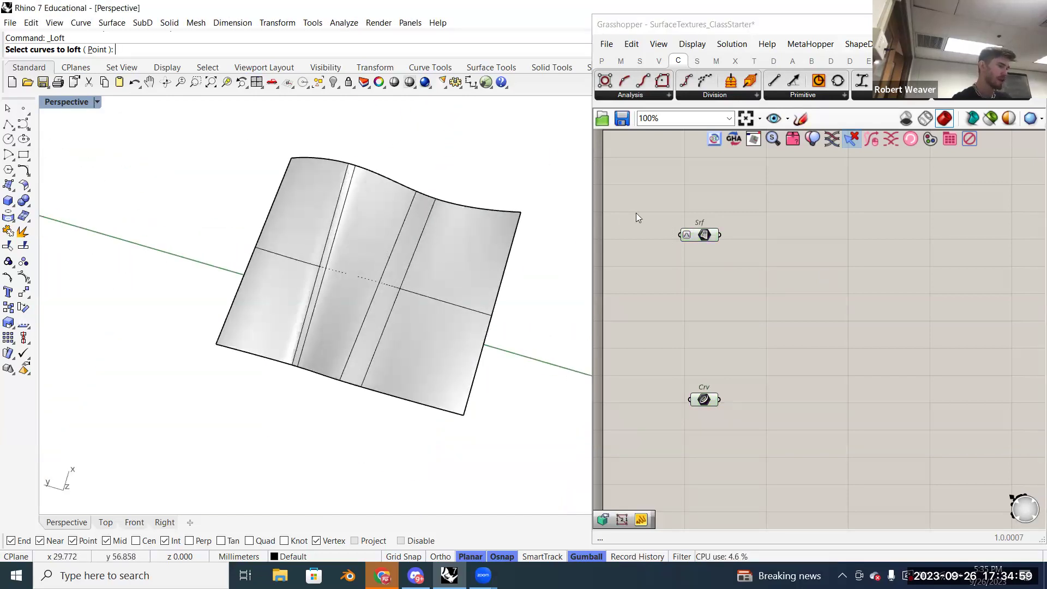
key("Escape")
left_click(339, 260)
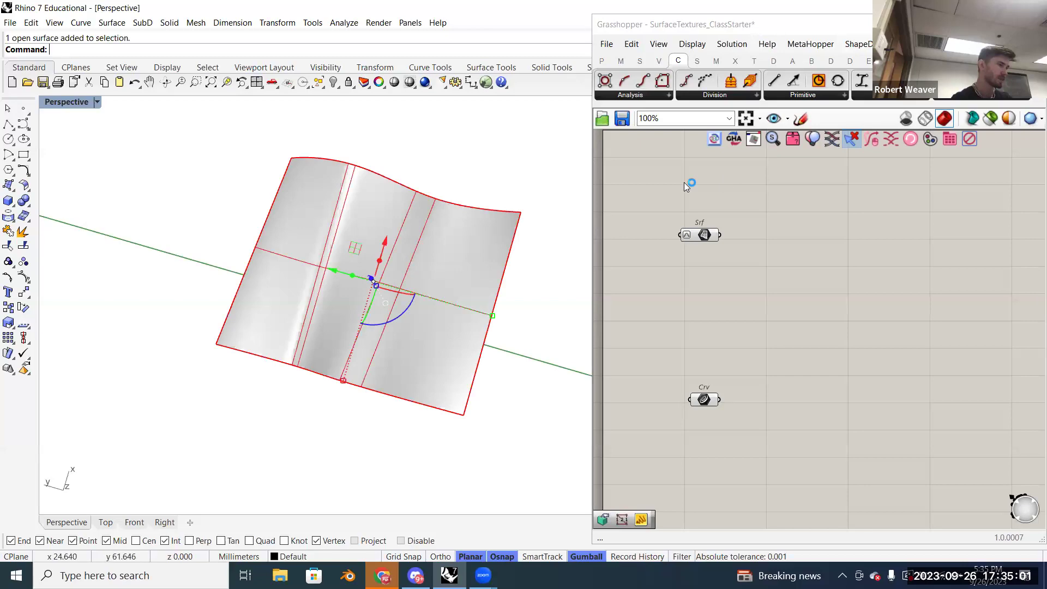
- Postpone the Windows update restart until tomorrow, and add a new Surface parameter just above the existing Srf parameter
double_click(681, 182)
type("srf")
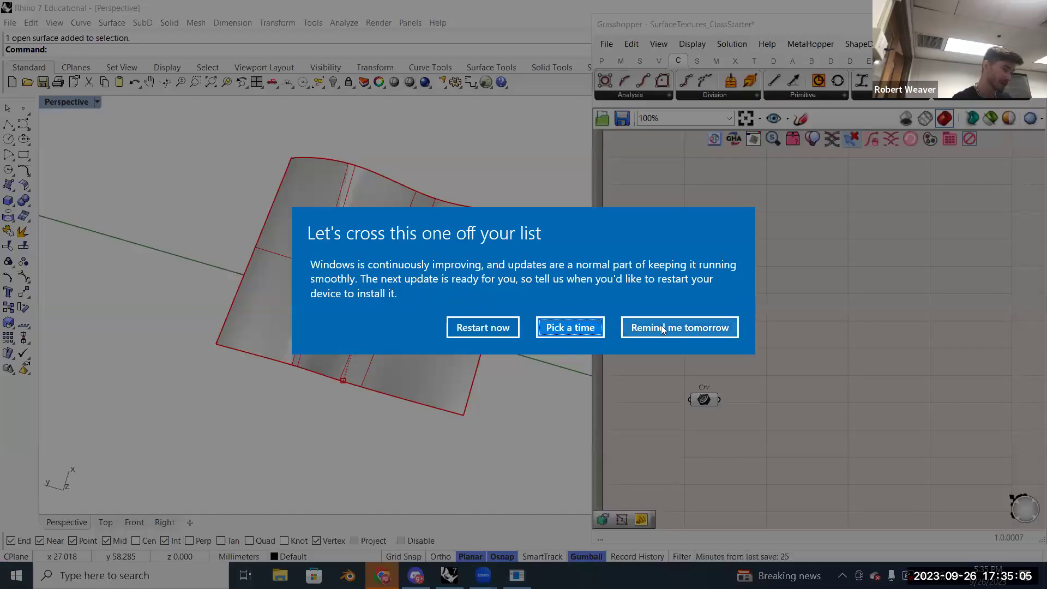
left_click(696, 331)
double_click(663, 183)
type("srf")
left_click(668, 149)
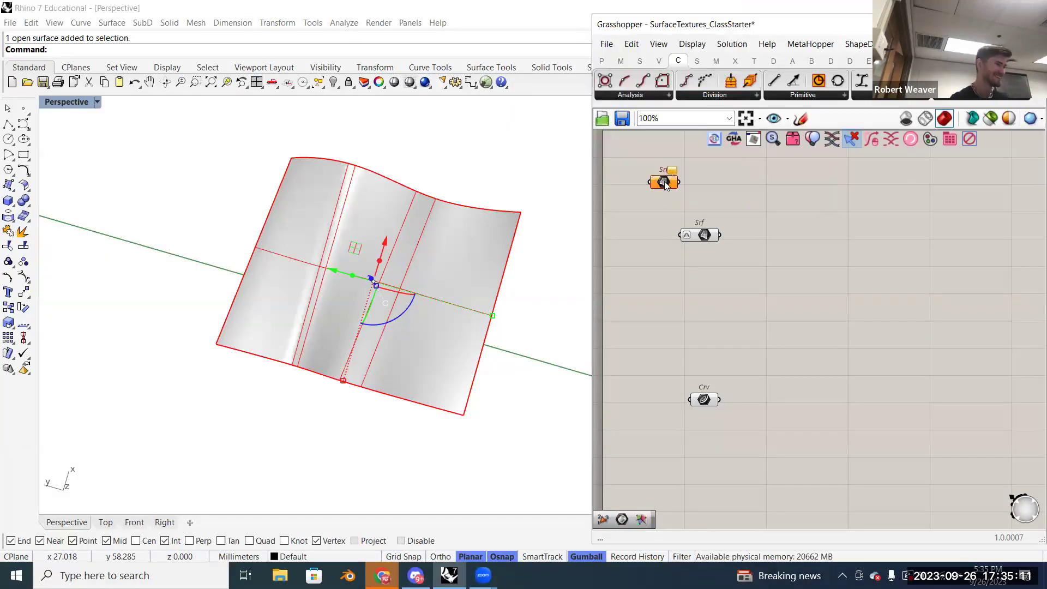
left_click_drag(671, 183, 687, 190)
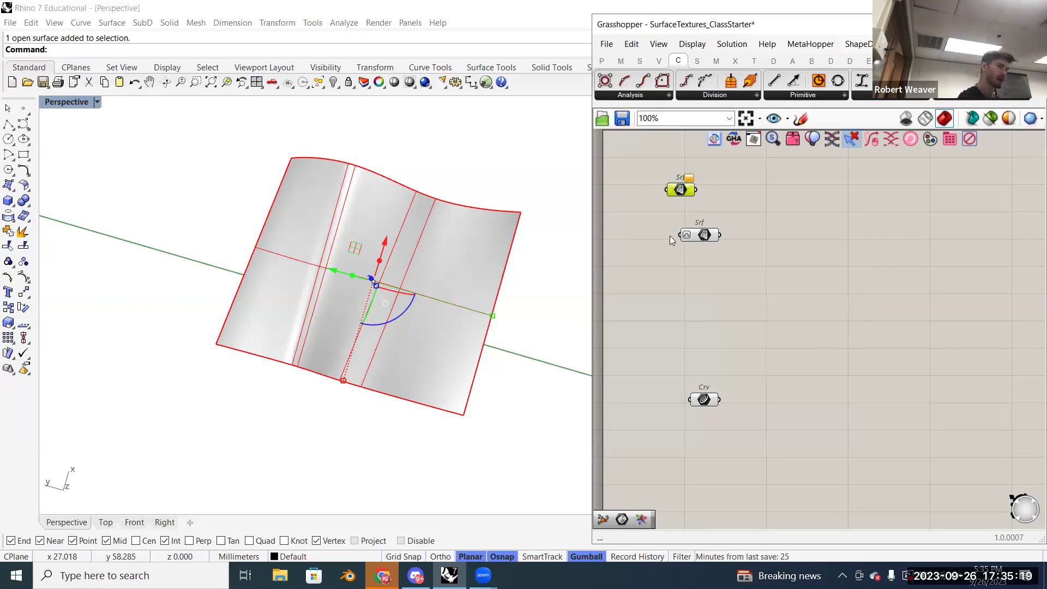
- Reference the selected lofted surface in the new Surface parameter with Set one Surface
scroll(701, 240, "up", 5)
right_click_drag(711, 273, 737, 344)
right_click_drag(736, 262, 758, 281)
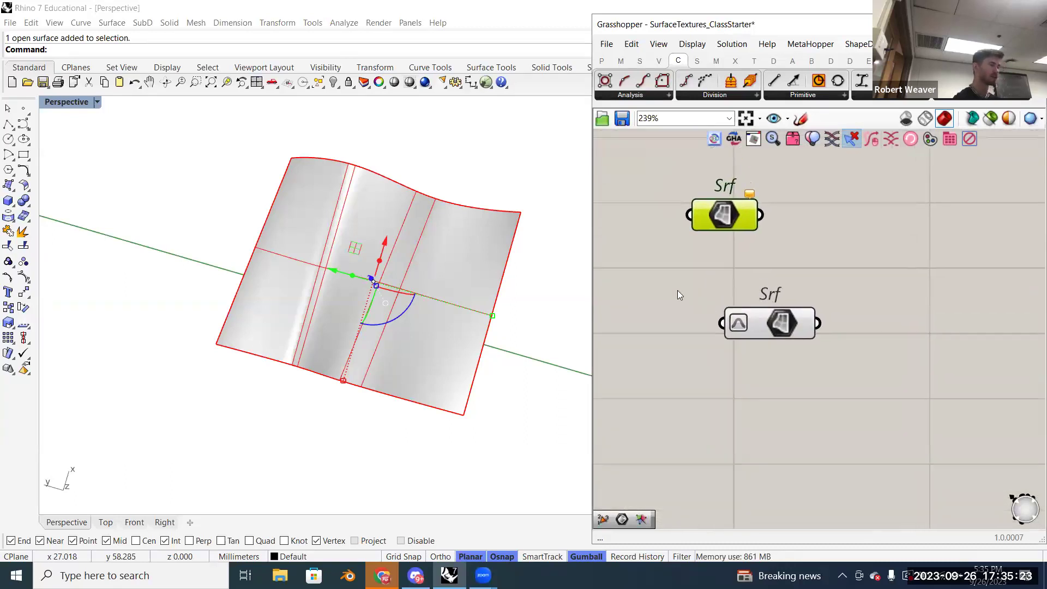
right_click(713, 217)
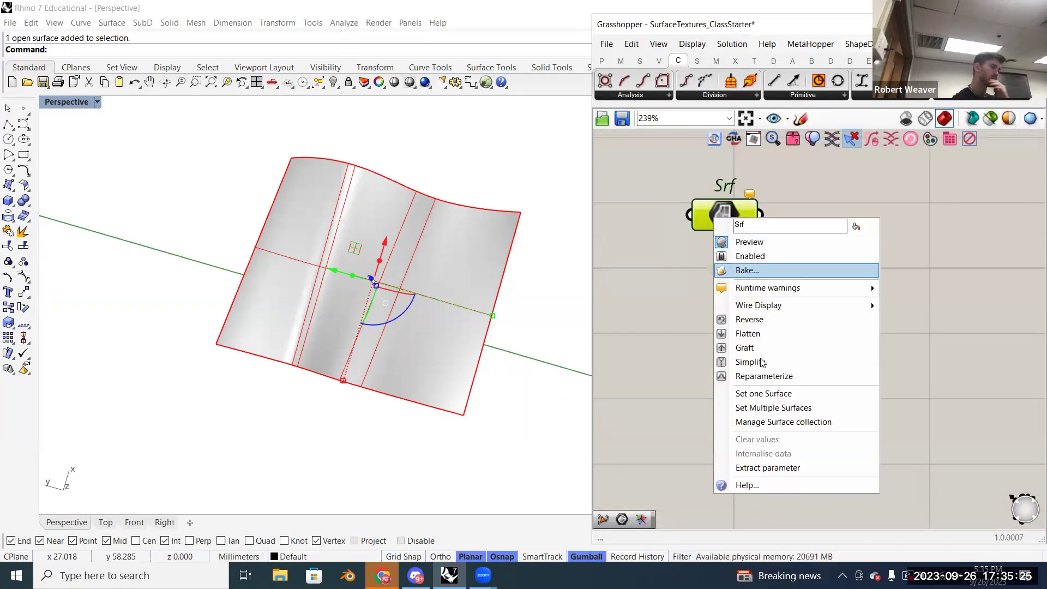
left_click(762, 396)
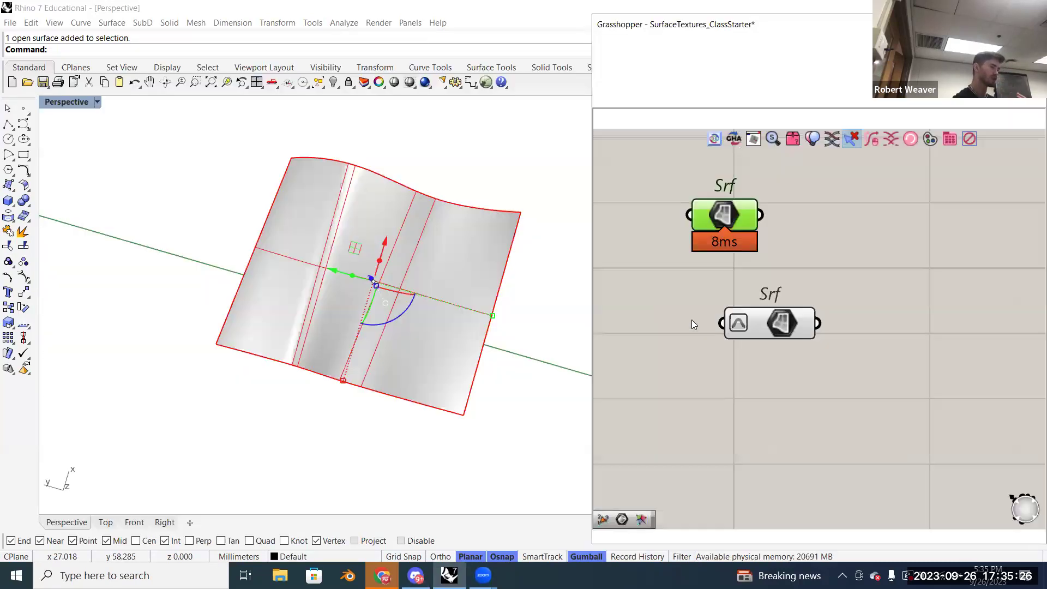
- Deselect the lofted surface in the viewport and move the Grasshopper window down to uncover more of Rhino
left_click(779, 322)
left_click(507, 221)
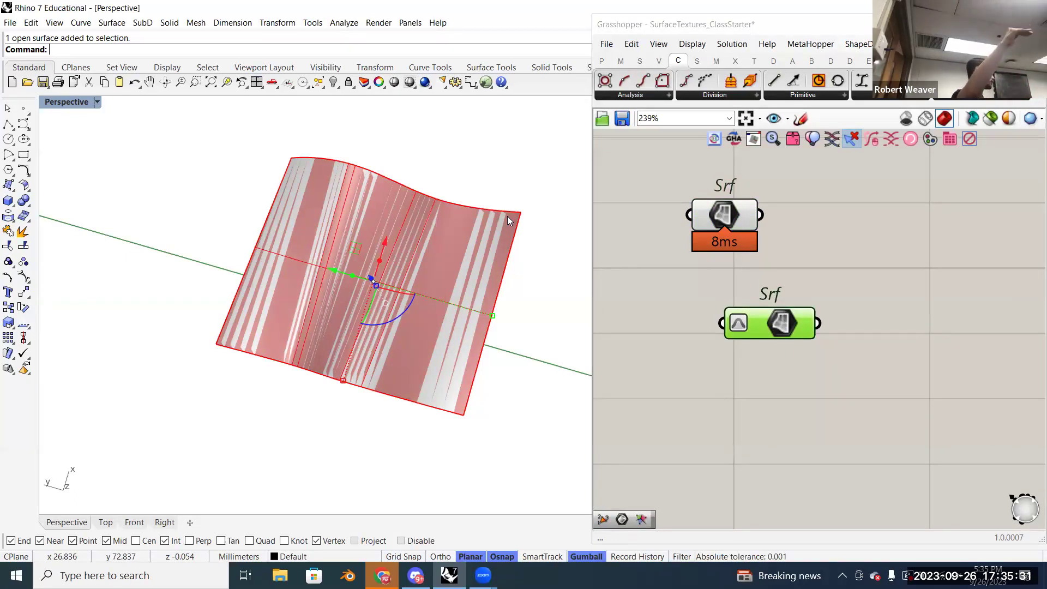
left_click(579, 139)
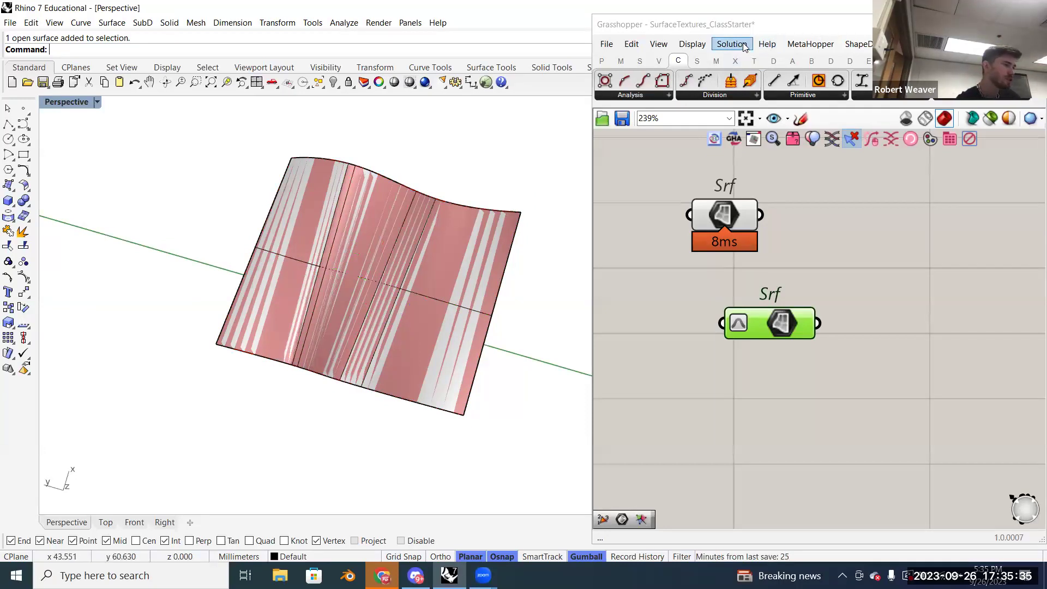
left_click(736, 19)
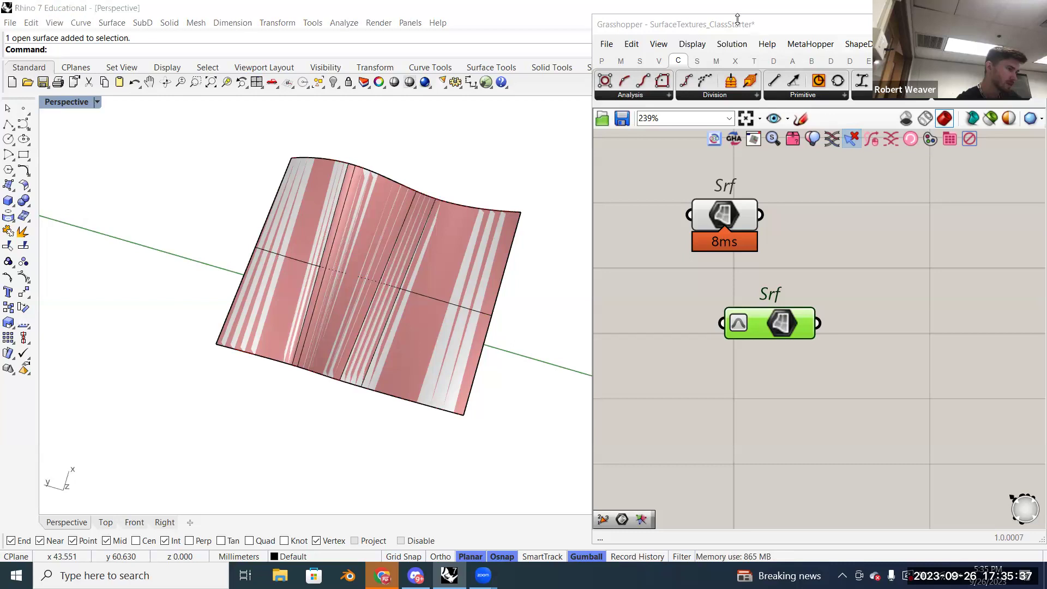
left_click_drag(737, 19, 737, 321)
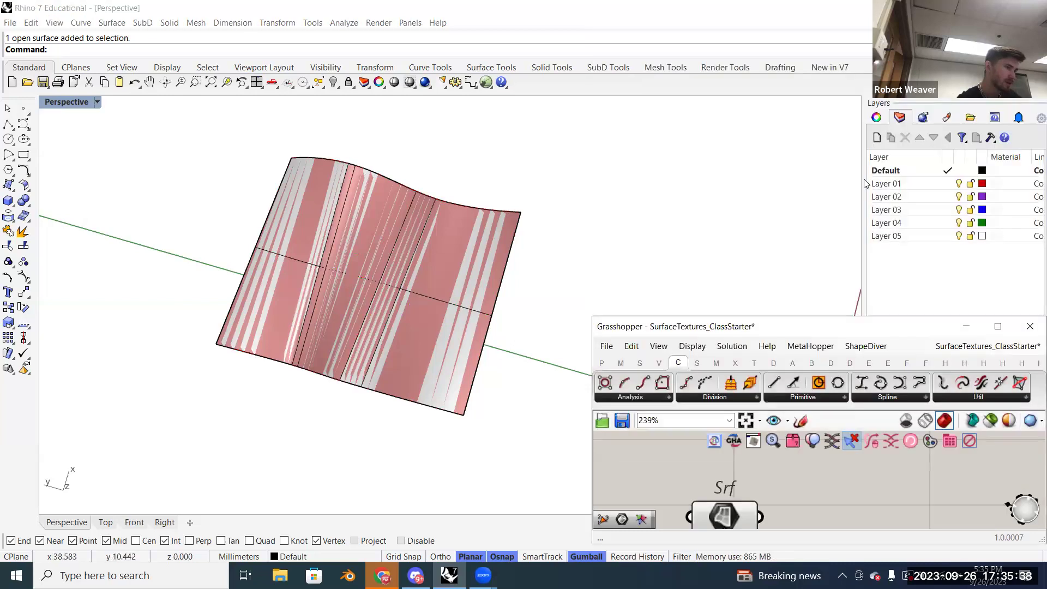
left_click(416, 267)
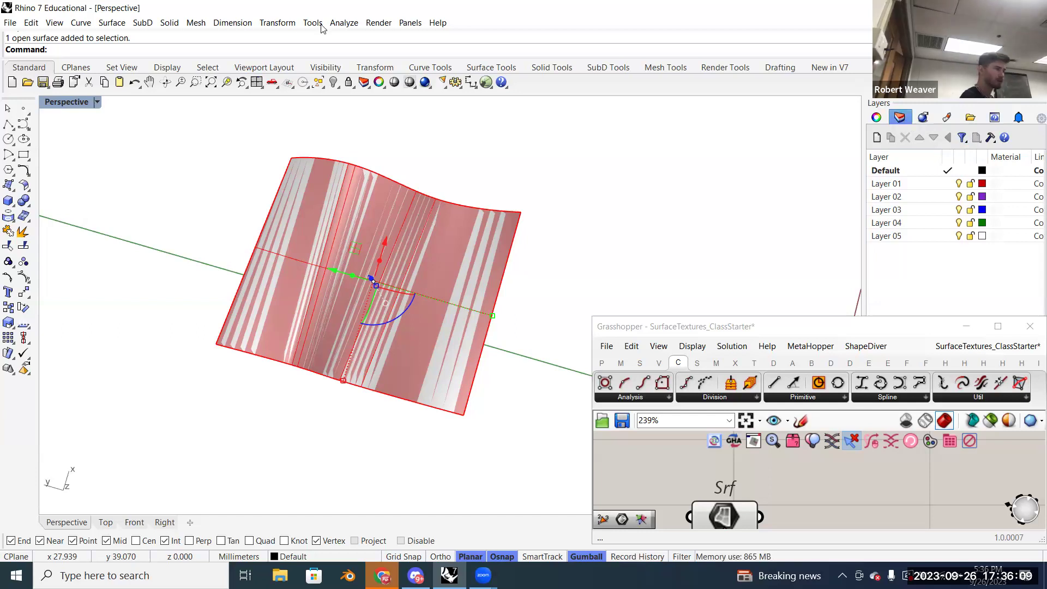
left_click(409, 23)
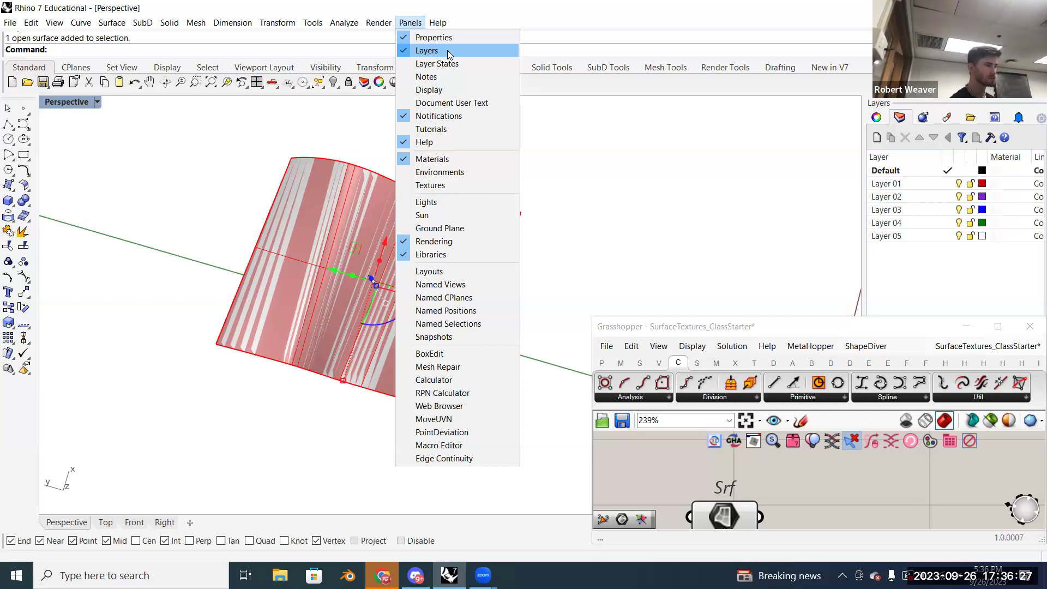
key("Down")
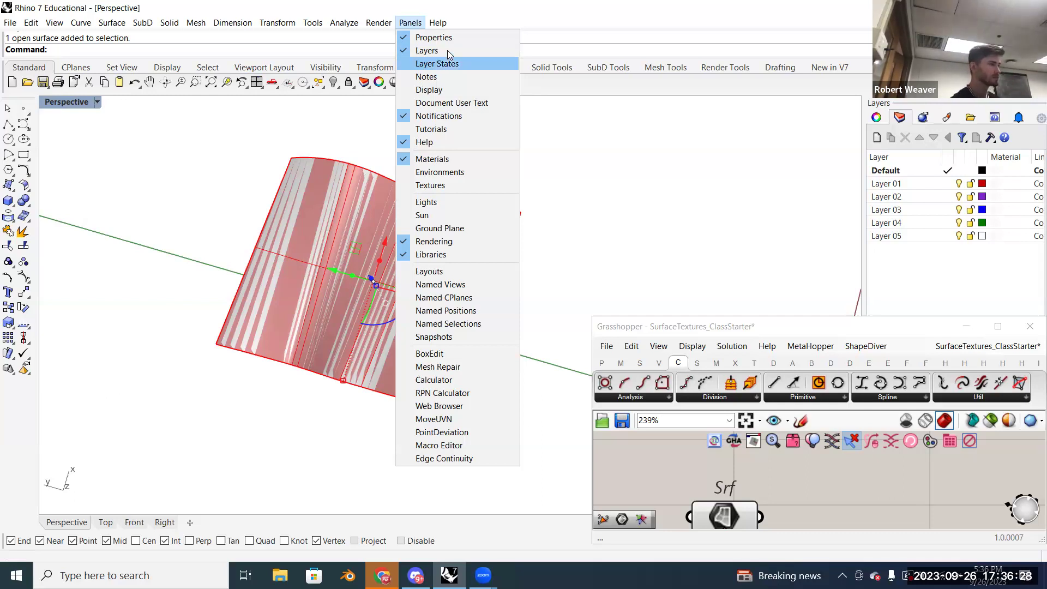
left_click(746, 315)
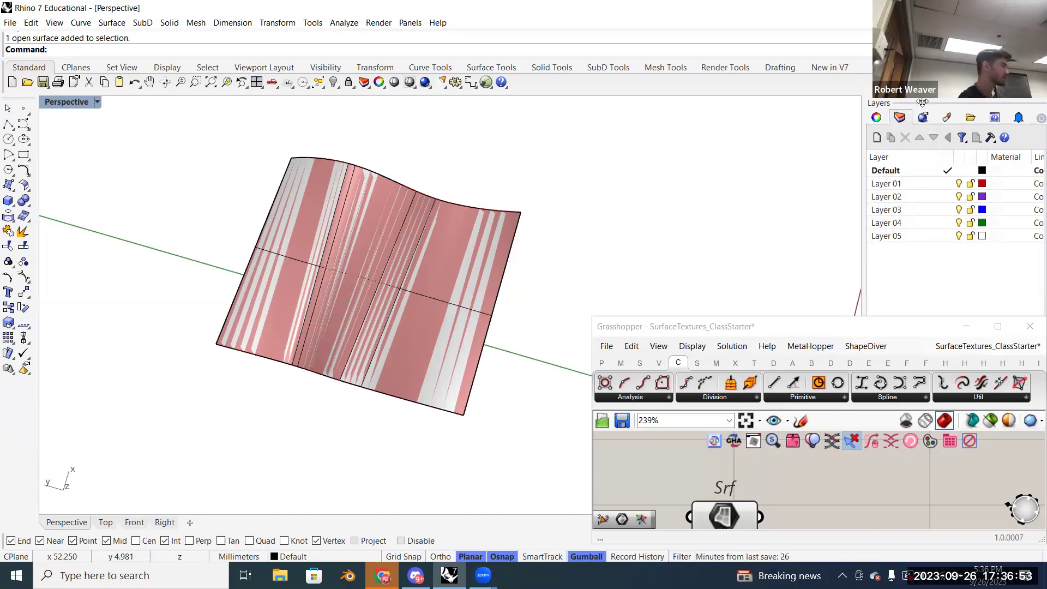
left_click_drag(921, 101, 1032, 136)
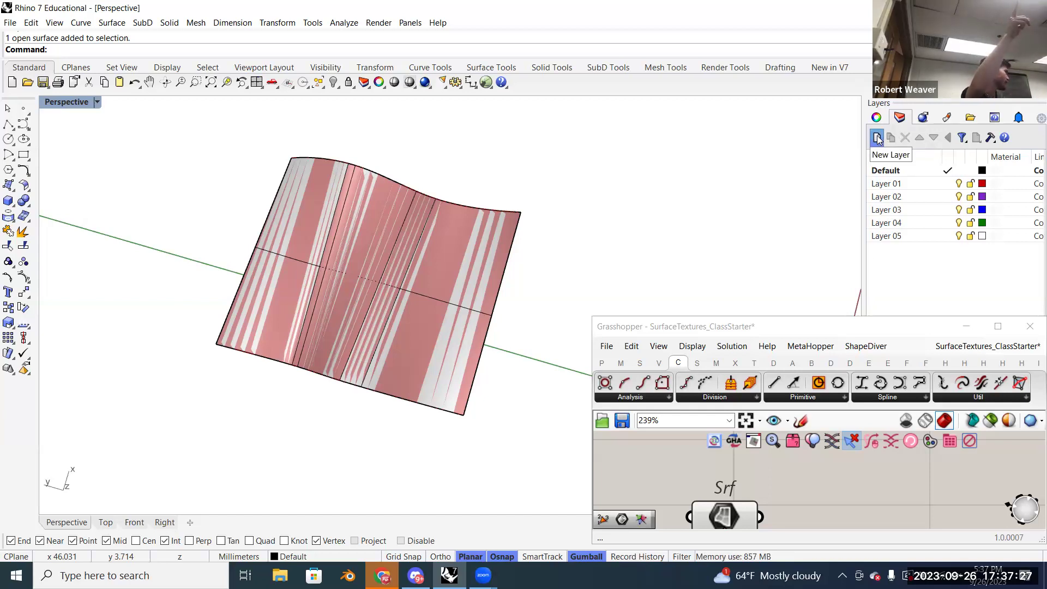
- Move the lofted surface to Layer 01 and turn that layer off
left_click(452, 287)
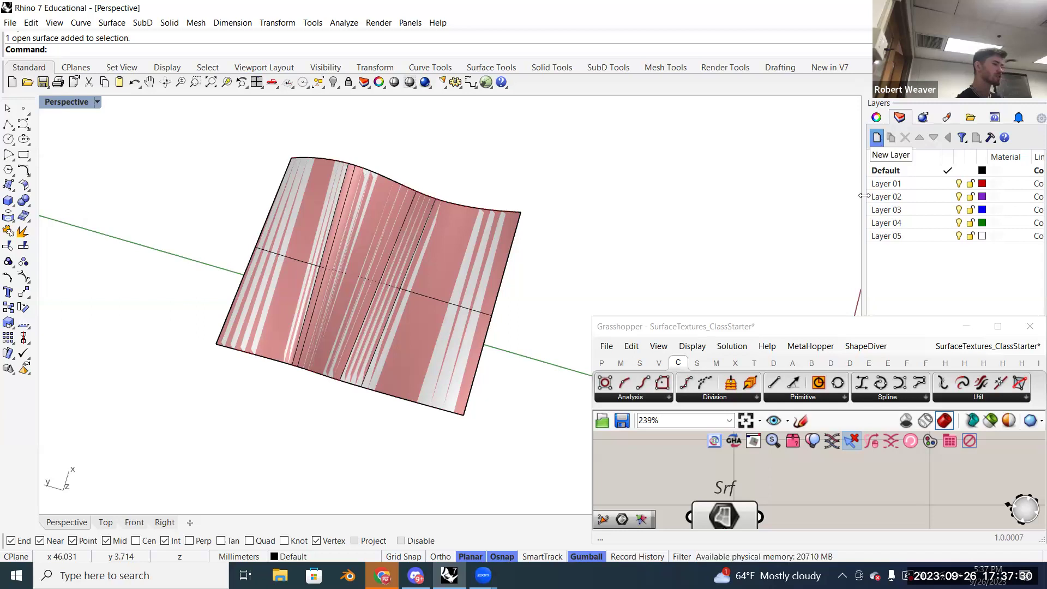
right_click(894, 189)
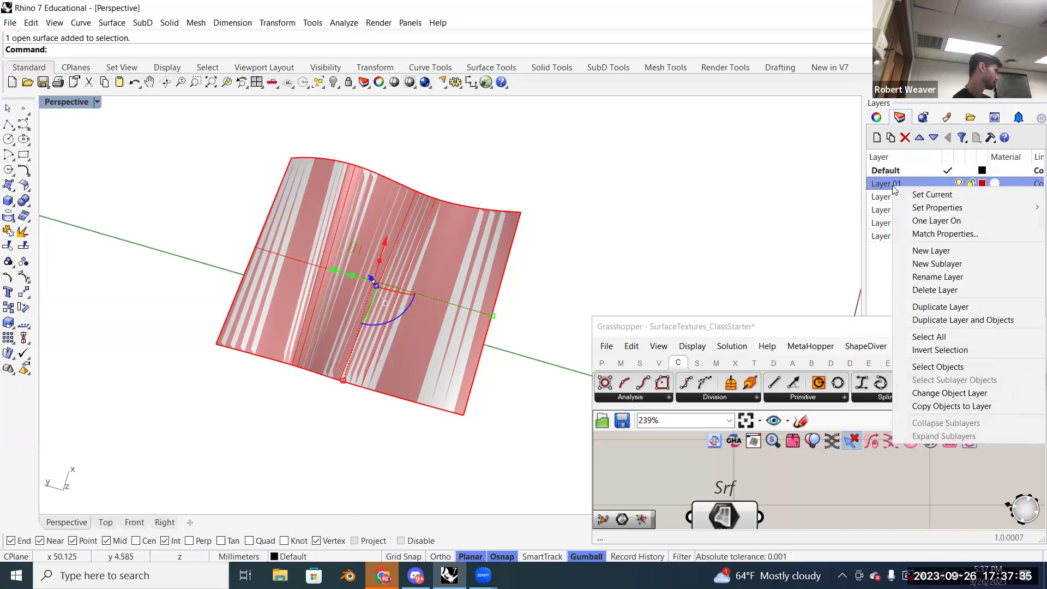
left_click(953, 393)
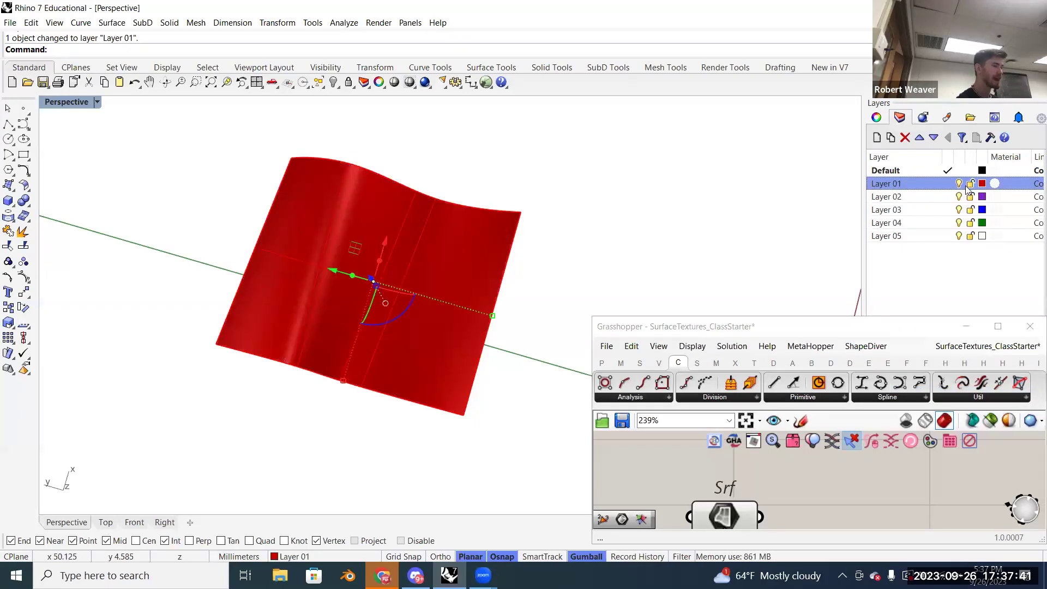
key("Escape")
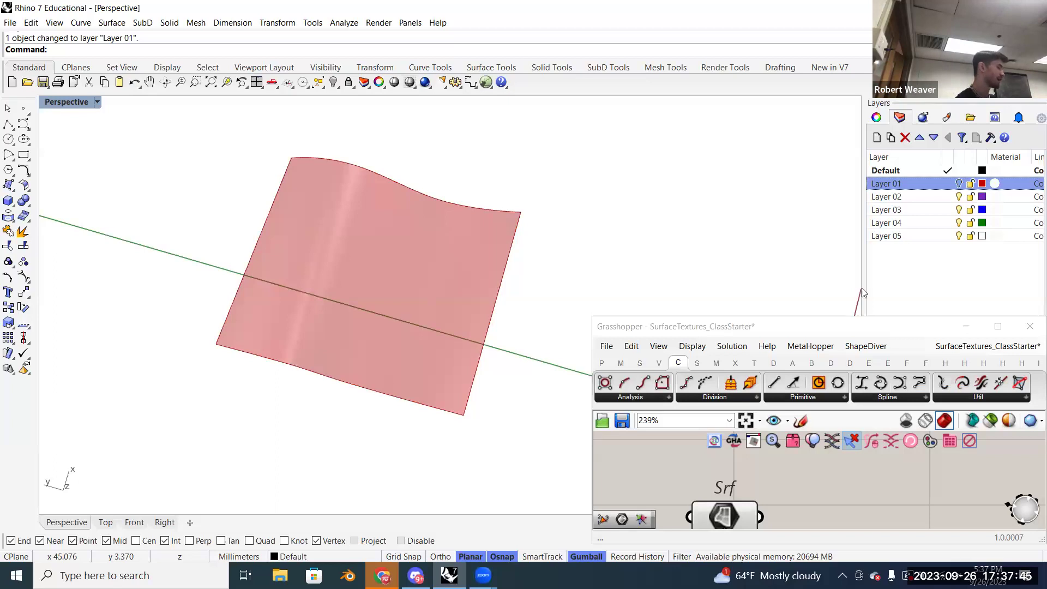
- Move the Grasshopper window back up and delete the upper Surface parameter that references the custom loft, keeping the original Srf parameter
left_click(740, 321)
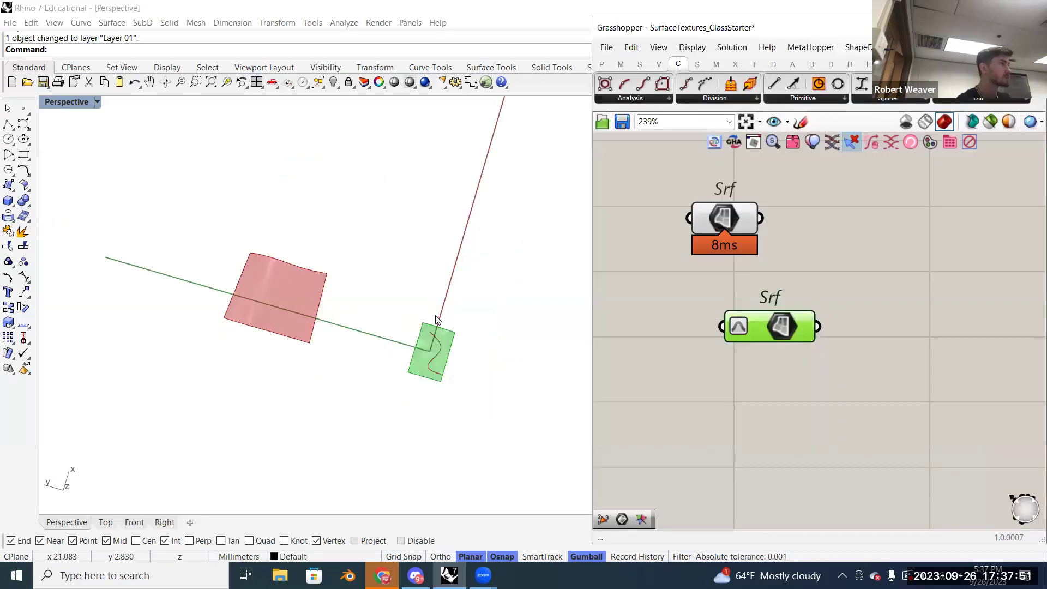
scroll(444, 338, "up", 5)
right_click_drag(457, 374, 436, 287, "shift")
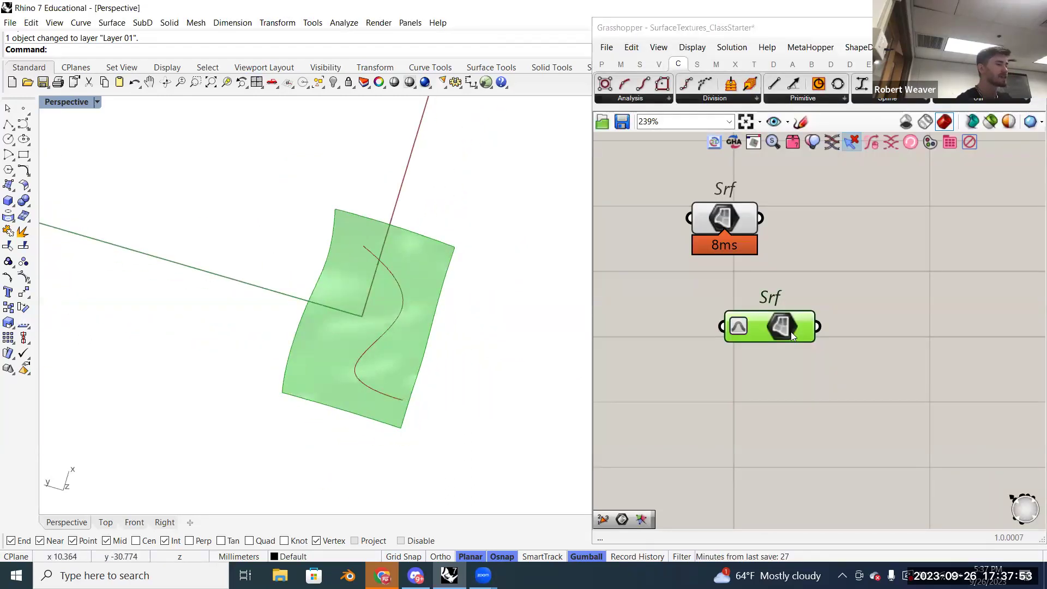
left_click(726, 221)
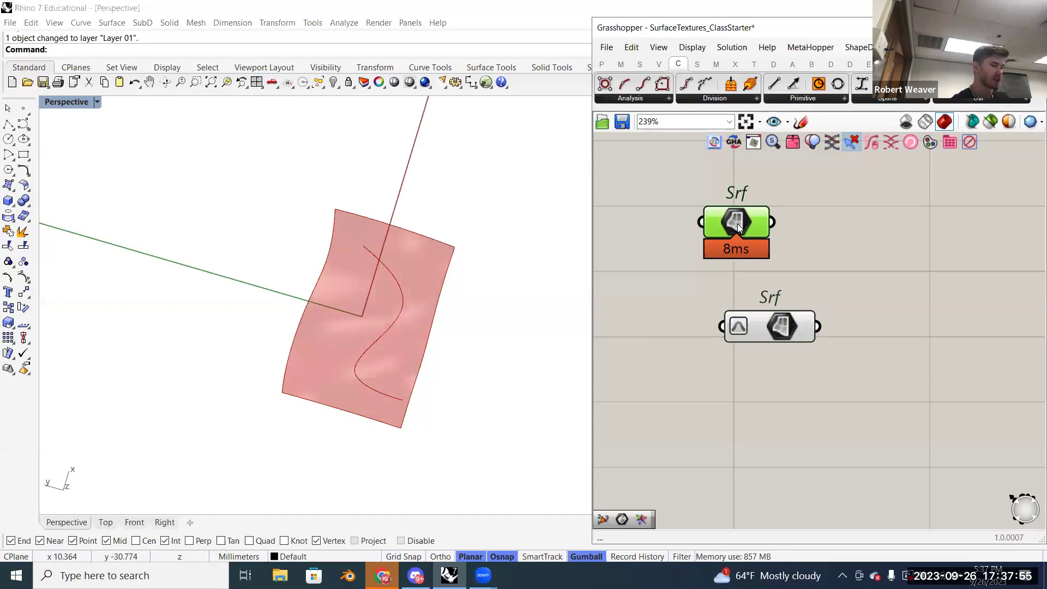
key("Delete")
left_click_drag(783, 333, 778, 336)
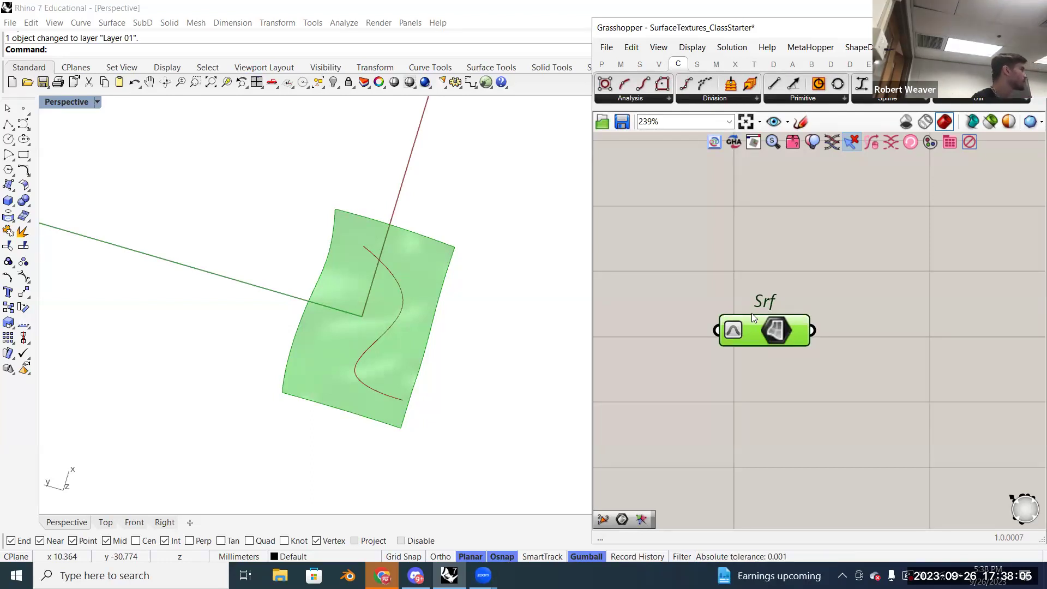
- Select the Curve parameter to highlight its curve on the surface, and widen the Grasshopper window into the Rhino viewport
scroll(705, 315, "down", 5)
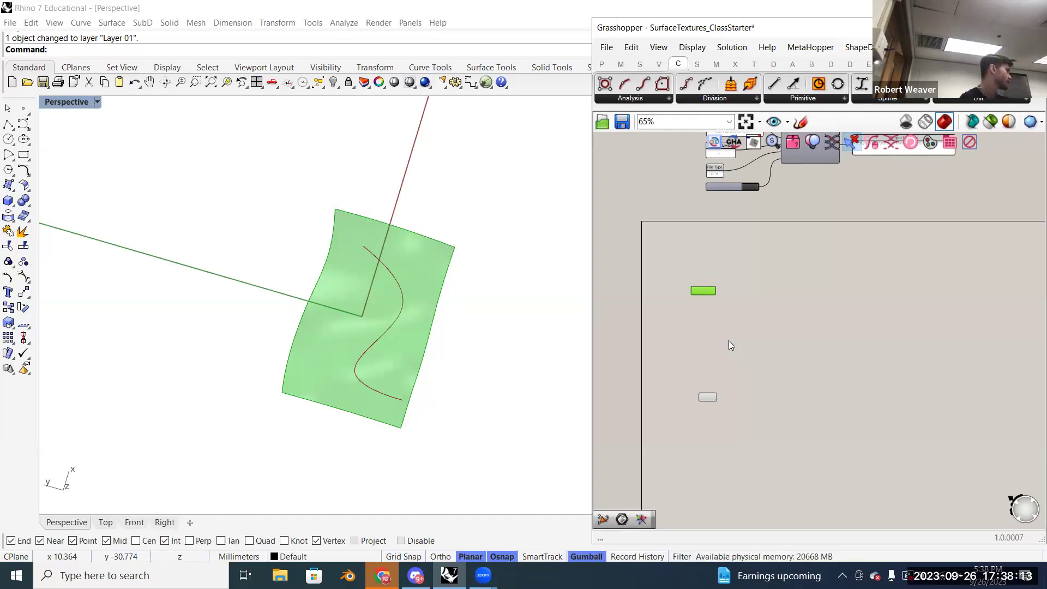
scroll(720, 304, "up", 3)
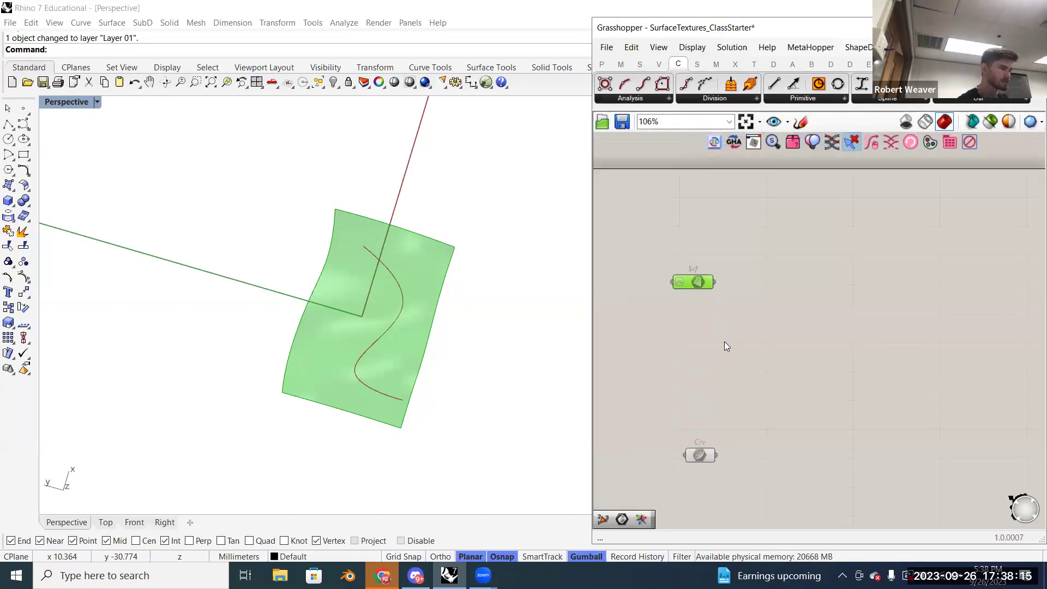
left_click(704, 417)
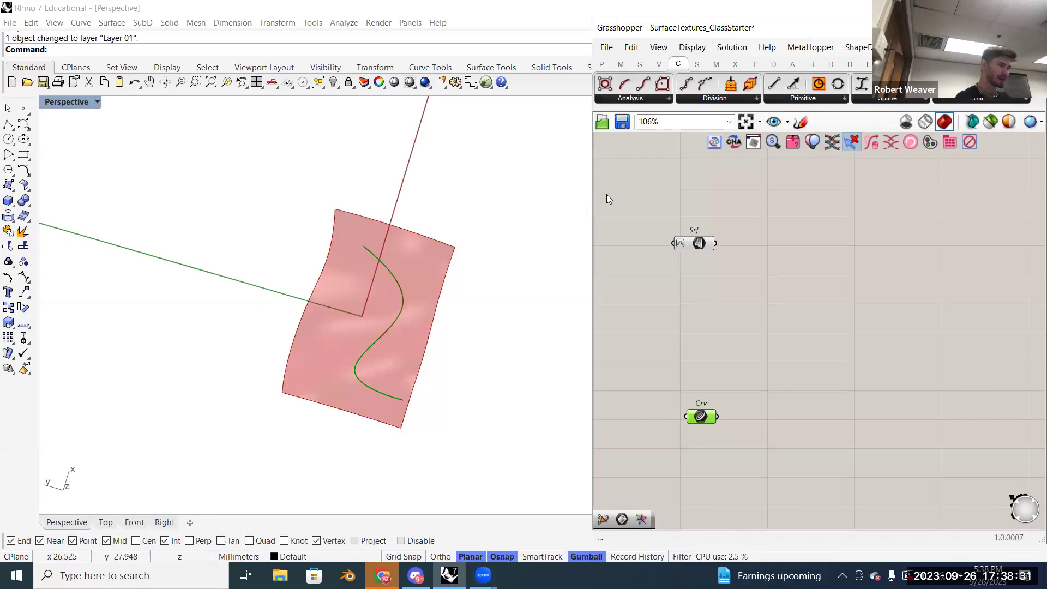
left_click_drag(588, 194, 497, 194)
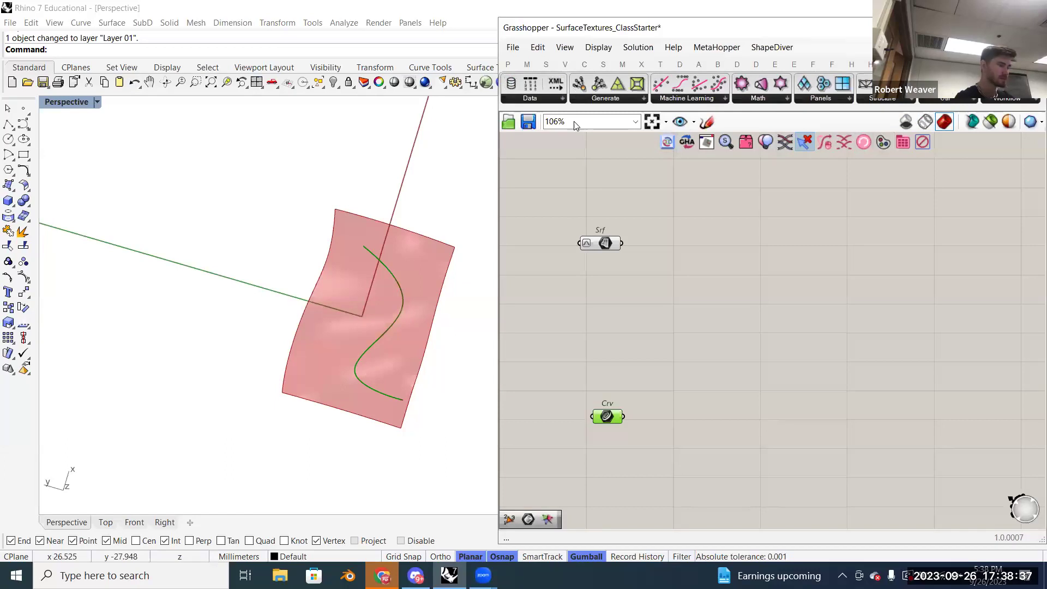
- Add a Diamond Panels component beside the Srf parameter and connect the surface to its Srf input
left_click(809, 101)
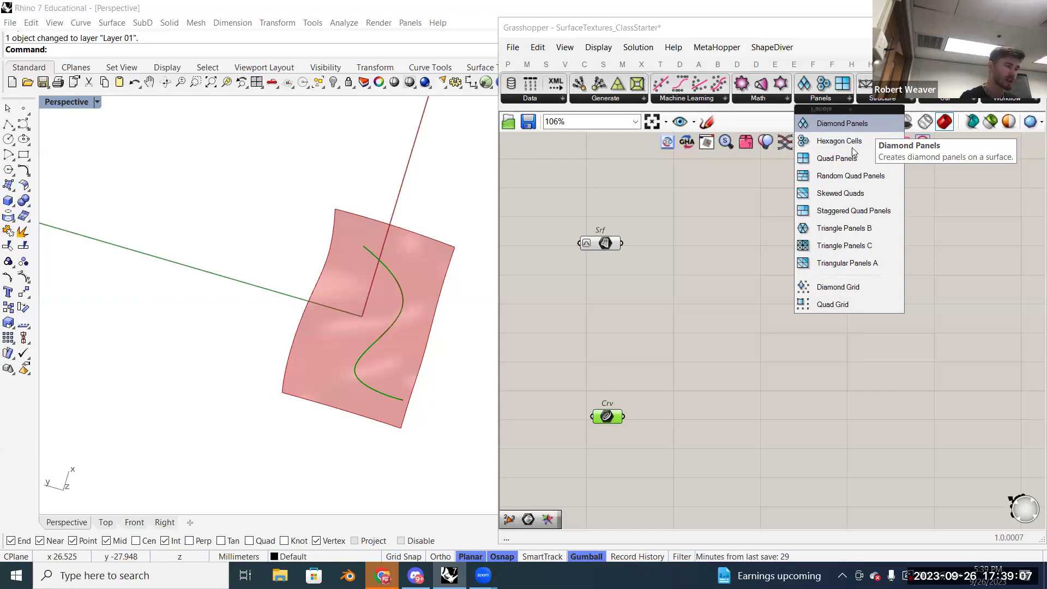
left_click(842, 124)
left_click(740, 273)
left_click_drag(740, 274, 724, 272)
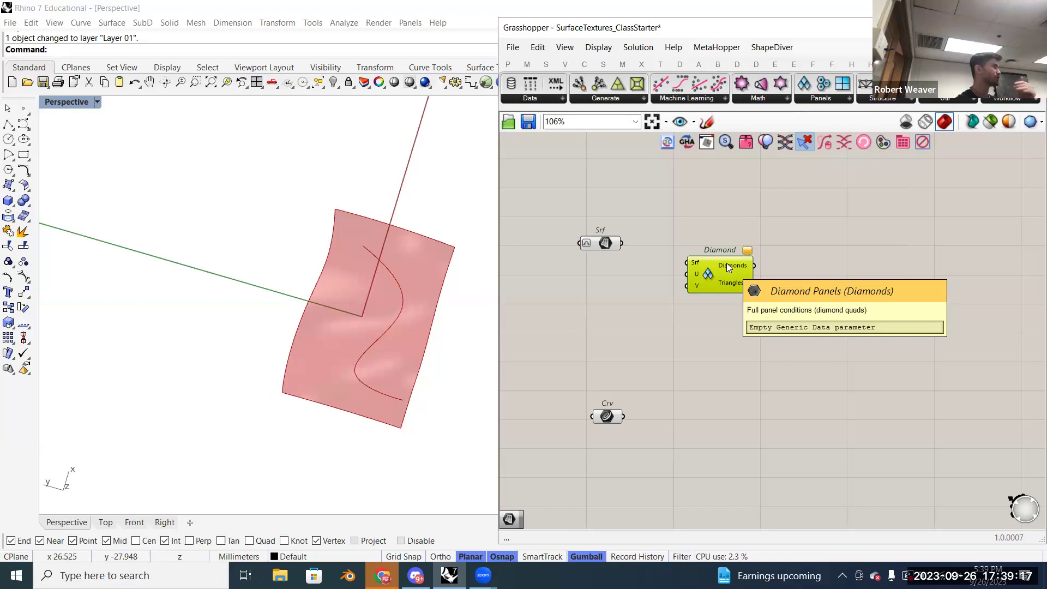
left_click(703, 234)
left_click_drag(621, 244, 688, 264)
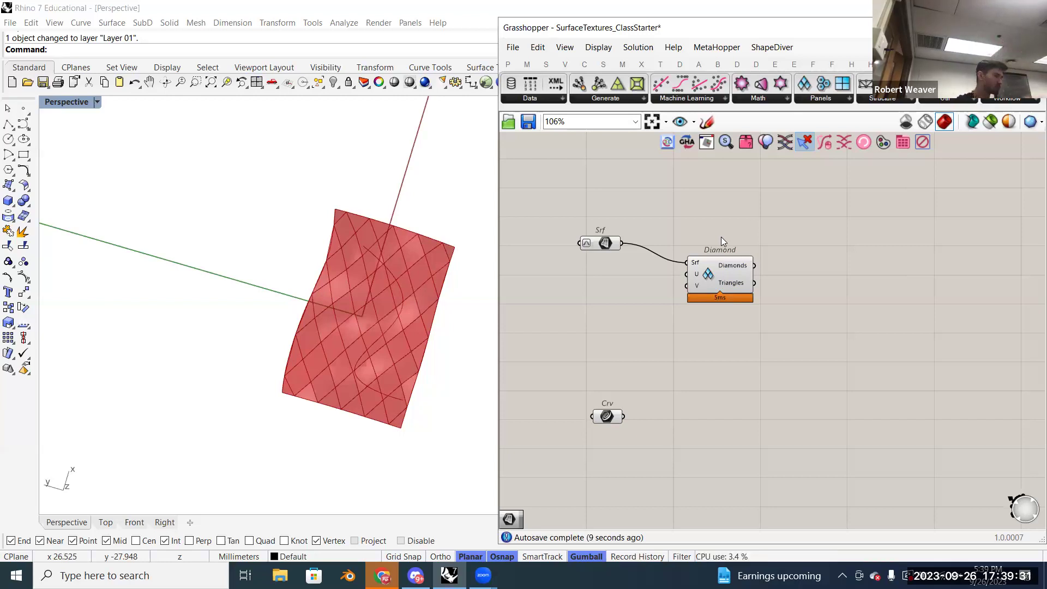
- Examine the diamond panels on the surface from a low perspective angle, narrowing the Grasshopper window to give the viewport more room
right_click_drag(343, 393, 386, 289)
scroll(386, 291, "down", 4)
scroll(386, 295, "up", 12)
right_click_drag(429, 330, 496, 353)
left_click_drag(496, 353, 651, 353)
right_click_drag(561, 354, 539, 343)
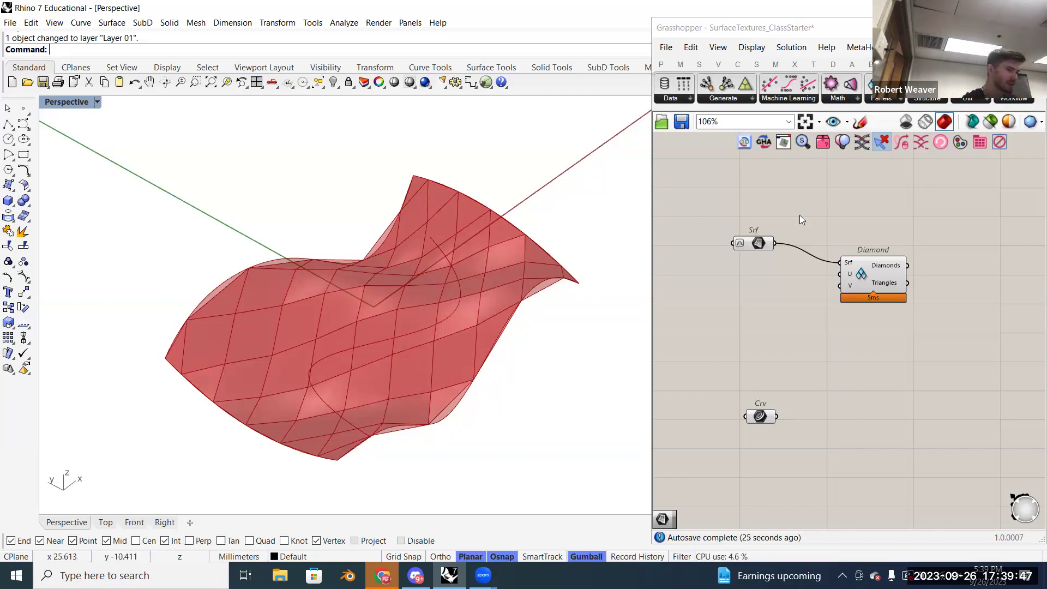
scroll(814, 276, "down", 1)
scroll(807, 290, "up", 1)
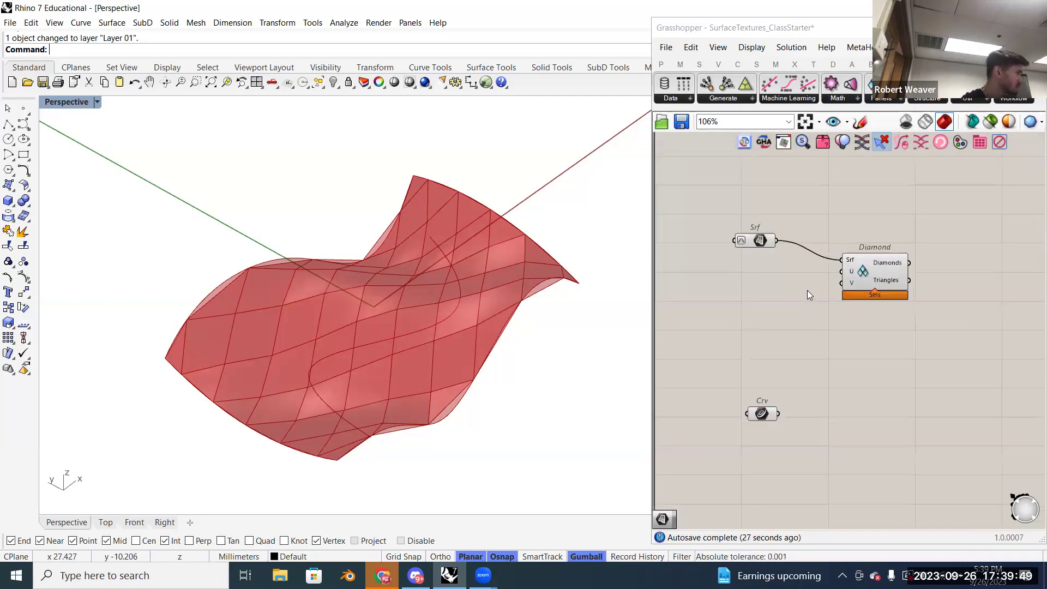
- Add an integer number slider with the range 10 to 30 beneath the Srf parameter and place a copy directly below it
right_click_drag(802, 310, 827, 287)
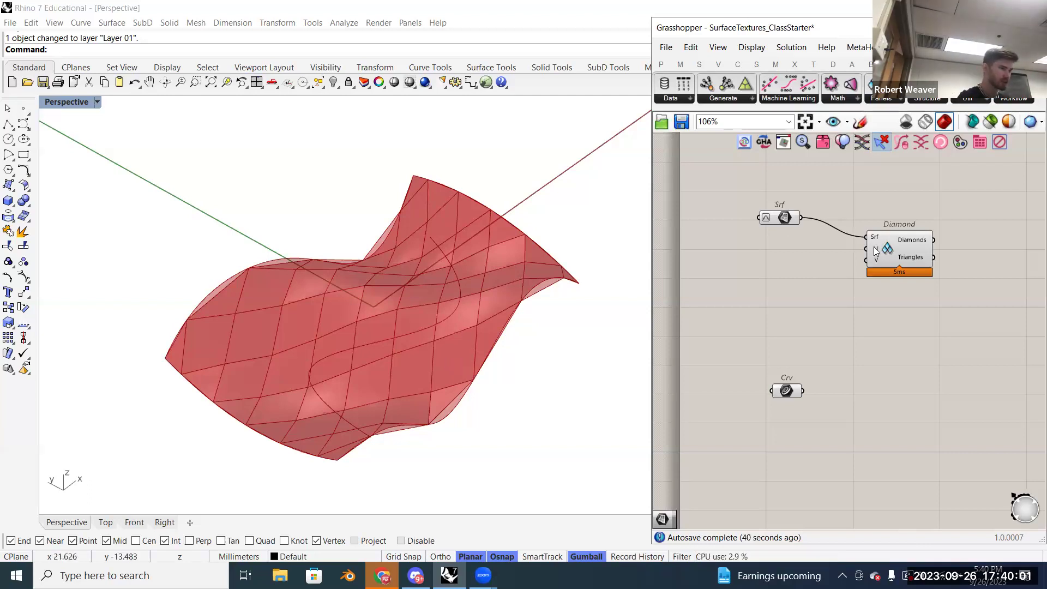
mouse_move(874, 263)
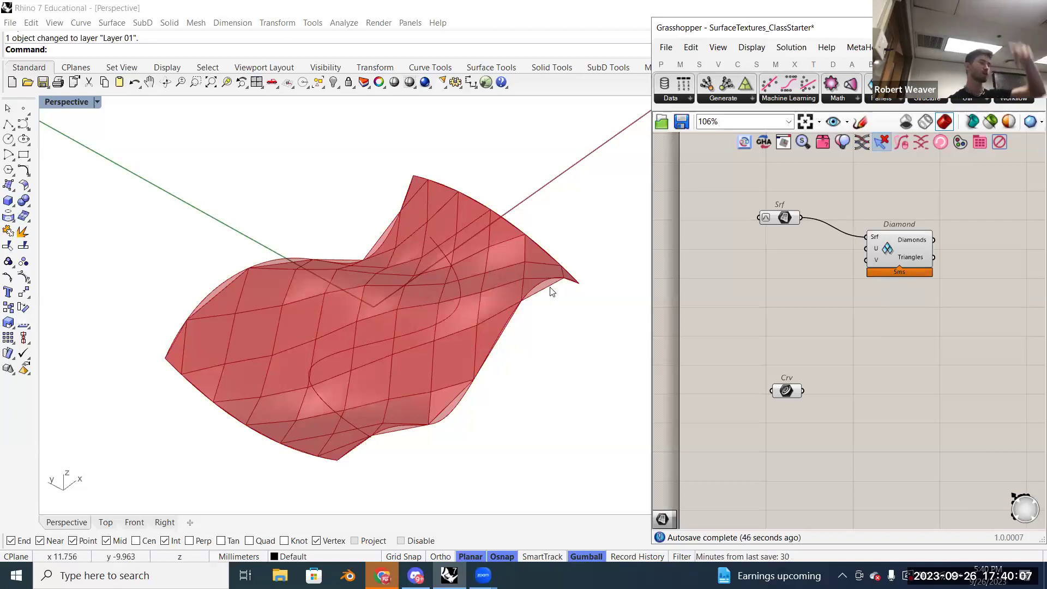
double_click(781, 300)
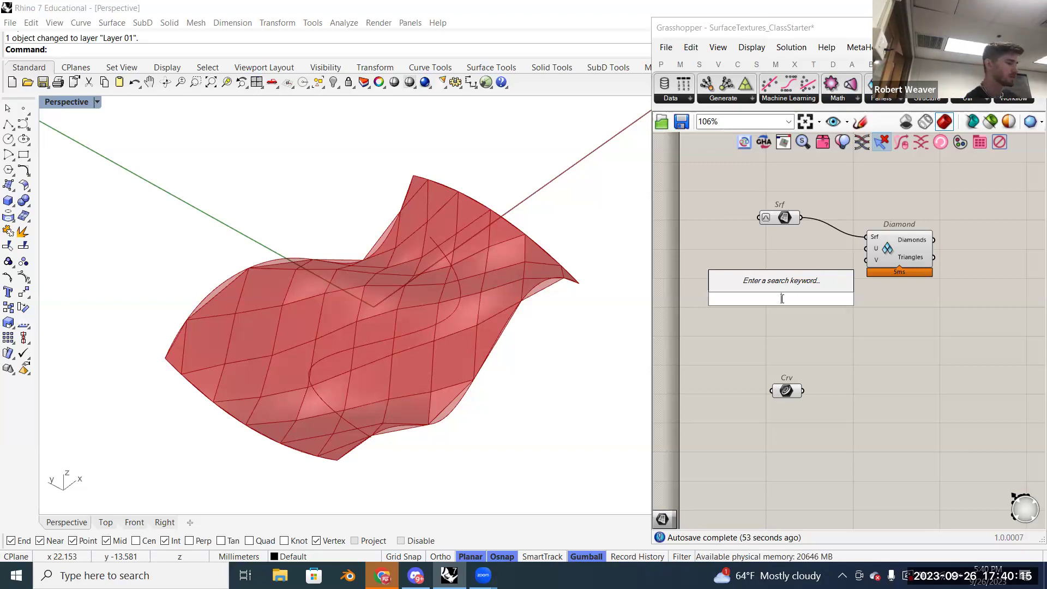
type("10..30")
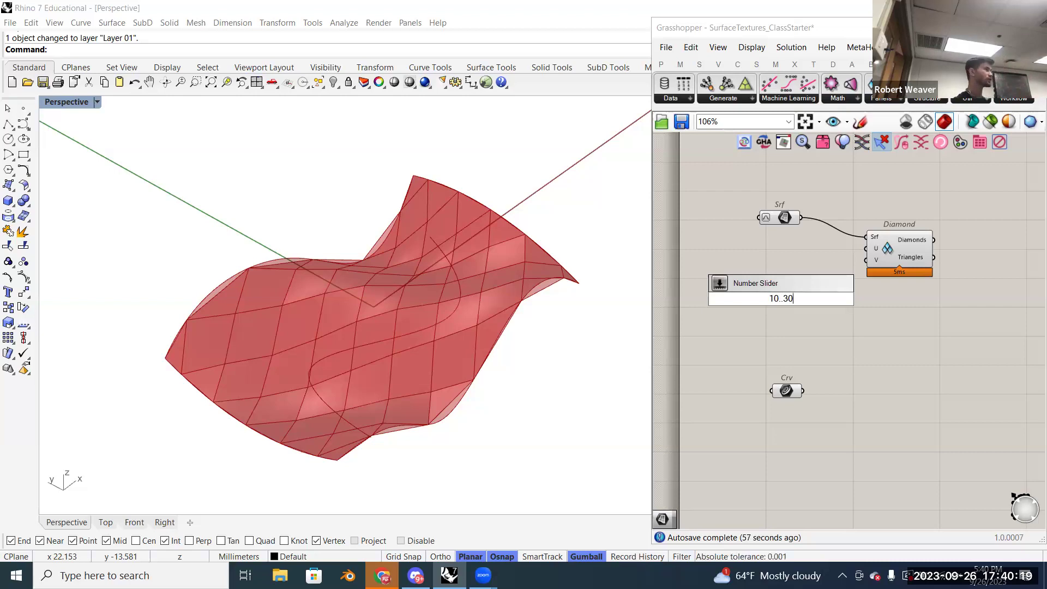
key("Return")
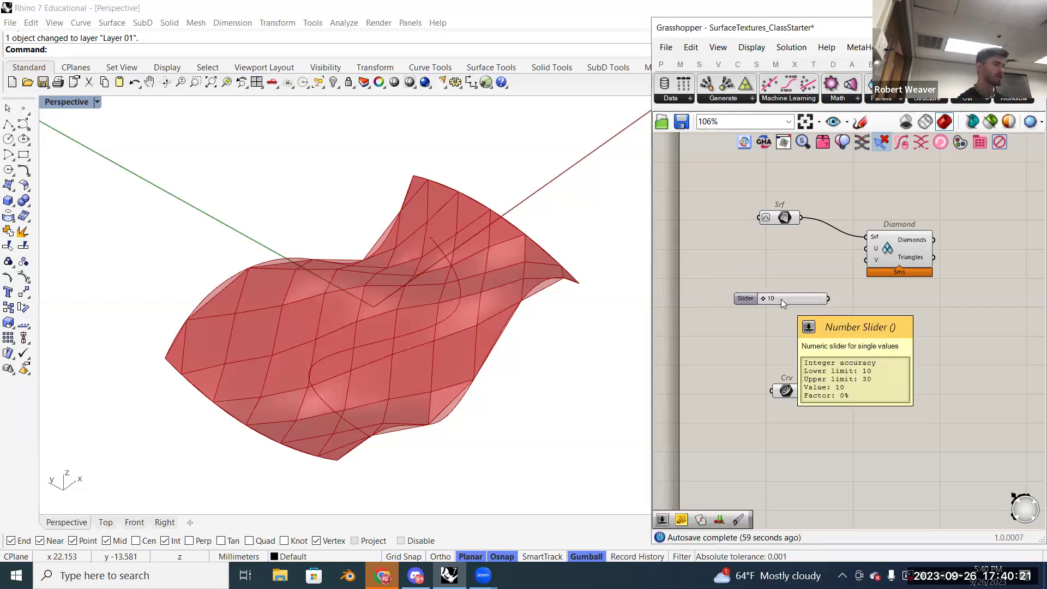
left_click_drag(786, 299, 795, 253)
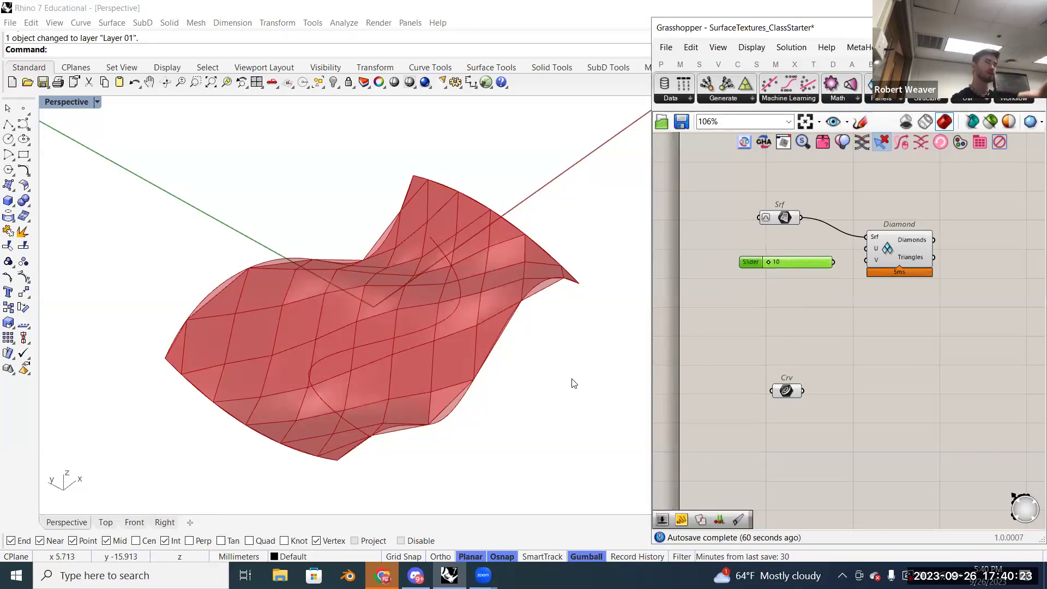
left_click_drag(800, 260, 796, 277, "alt")
left_click(796, 302)
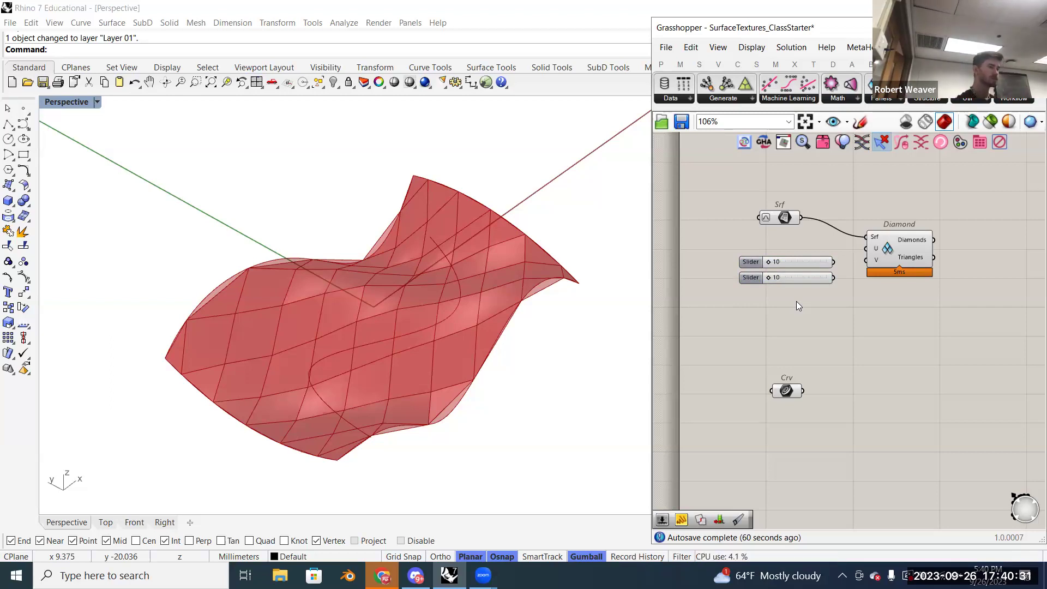
- Connect the first slider to the Diamond component's U input and its copy to the V input
scroll(830, 248, "up", 1)
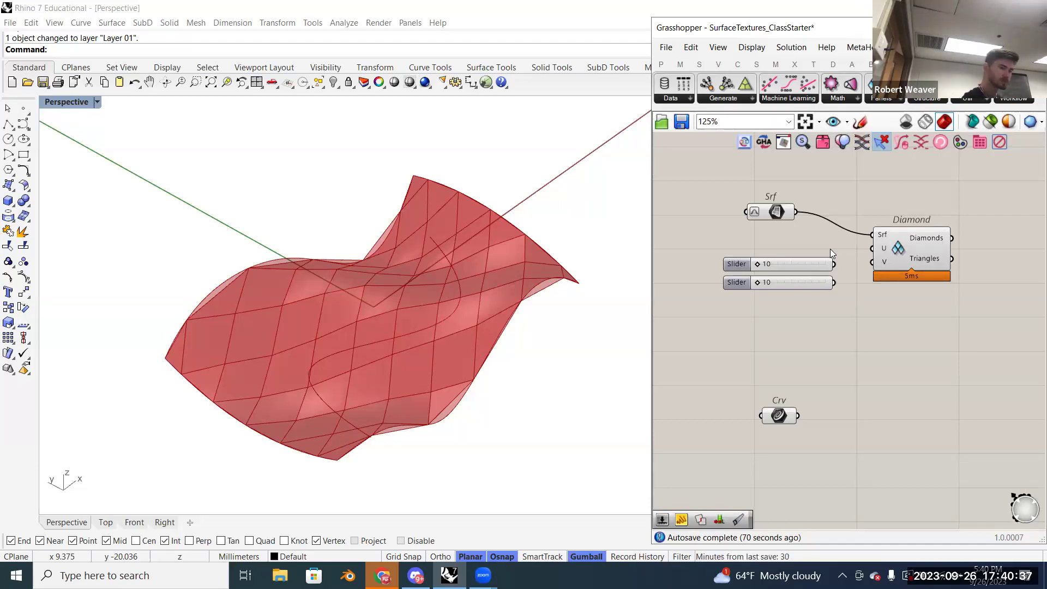
left_click_drag(834, 264, 871, 248)
left_click_drag(834, 282, 873, 262)
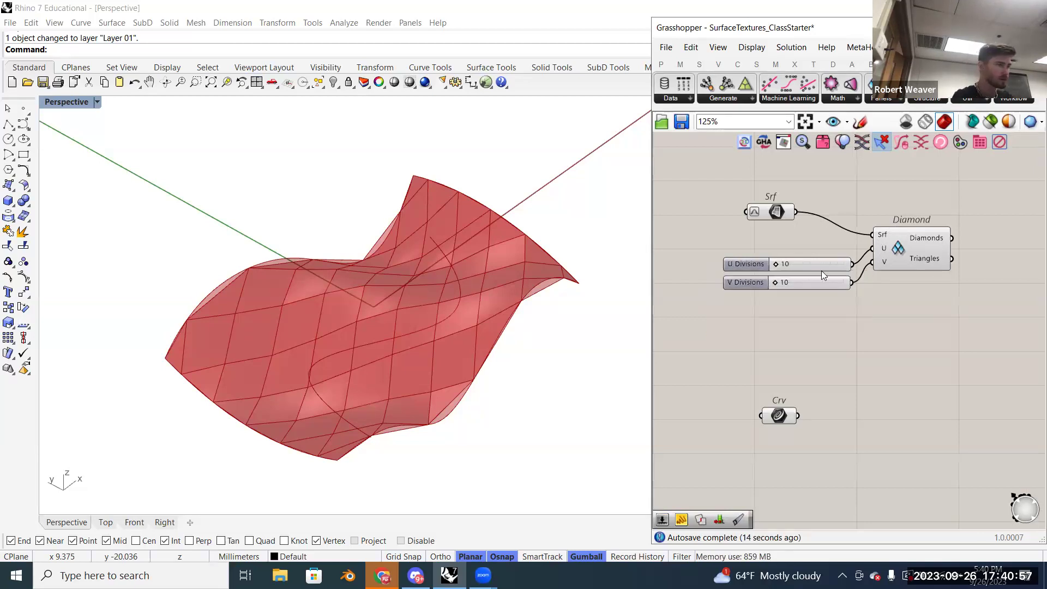
- Set U Divisions to 19 and V Divisions to 26, and inspect the denser diamond panels in the viewport
scroll(820, 272, "up", 2)
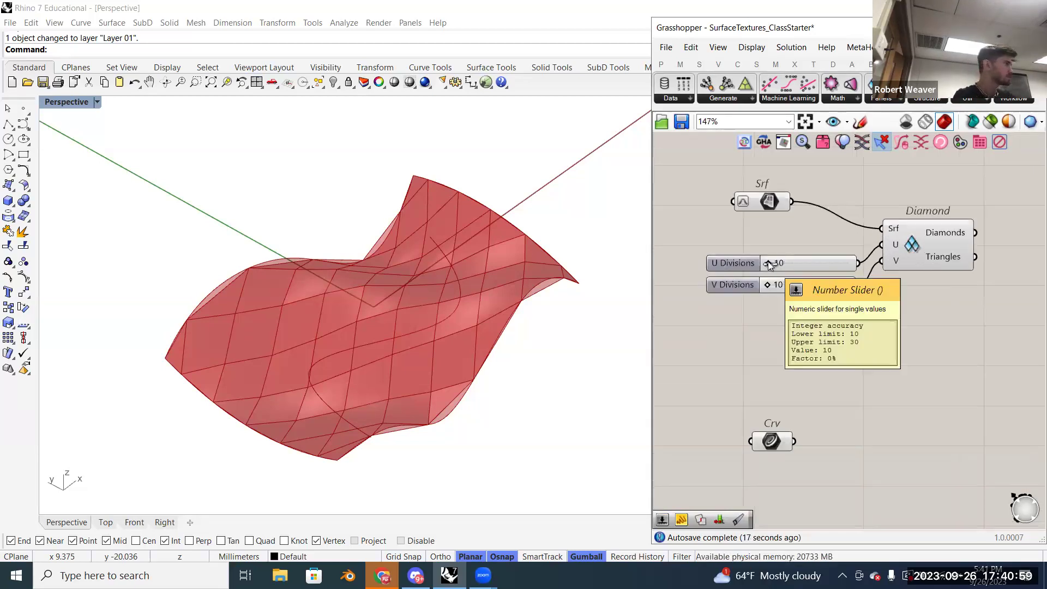
left_click_drag(769, 263, 832, 284)
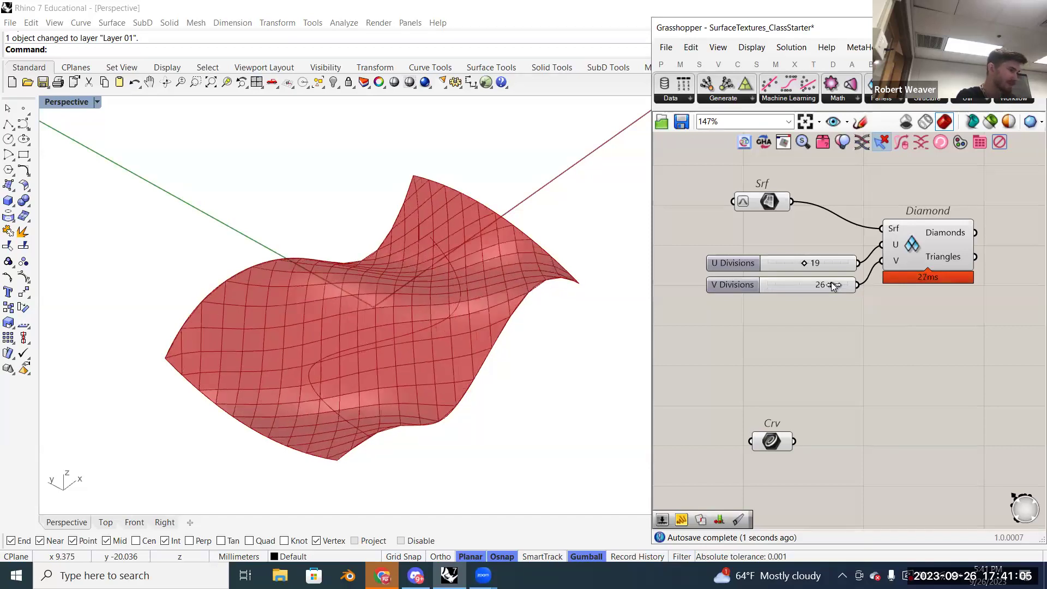
right_click_drag(491, 329, 511, 364)
right_click_drag(496, 304, 470, 406)
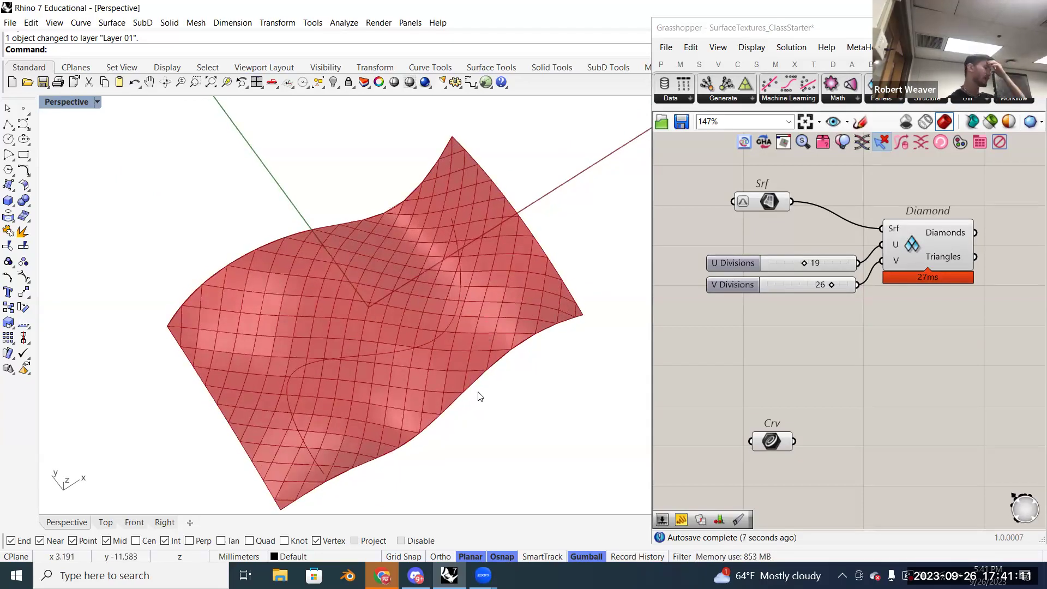
- Set U Divisions to 22 and V Divisions to 23 for the diamond panels
mouse_move(501, 348)
right_mouse_down()
mouse_move(521, 383)
mouse_move(513, 353)
right_mouse_up()
left_click_drag(831, 285, 817, 267)
right_click_drag(810, 237, 820, 258)
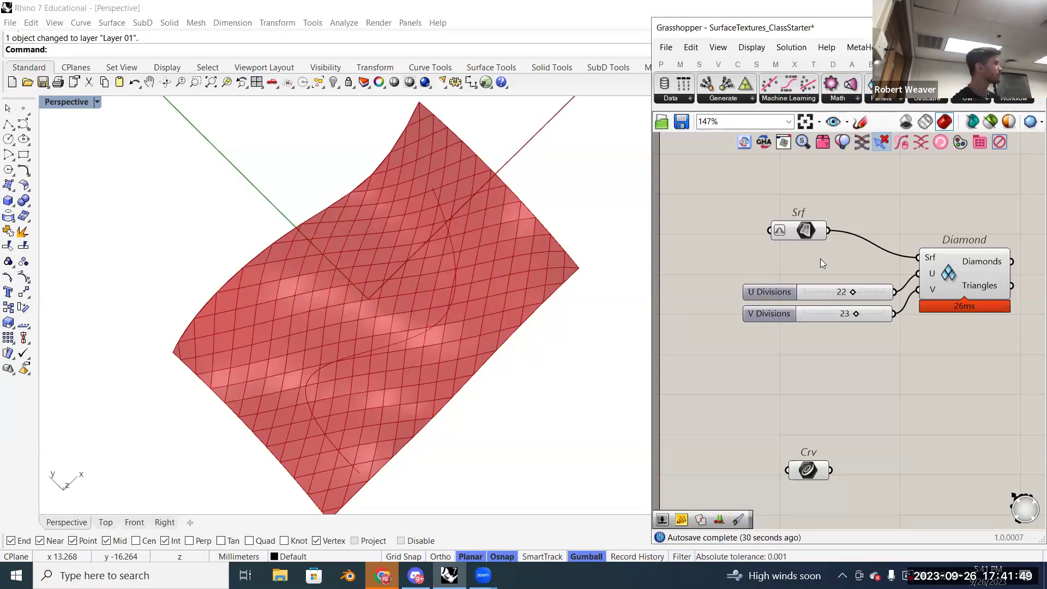
- Move the Srf parameter closer to the Diamond component and stack the U and V Divisions sliders level with its inputs
right_click_drag(869, 266, 858, 291)
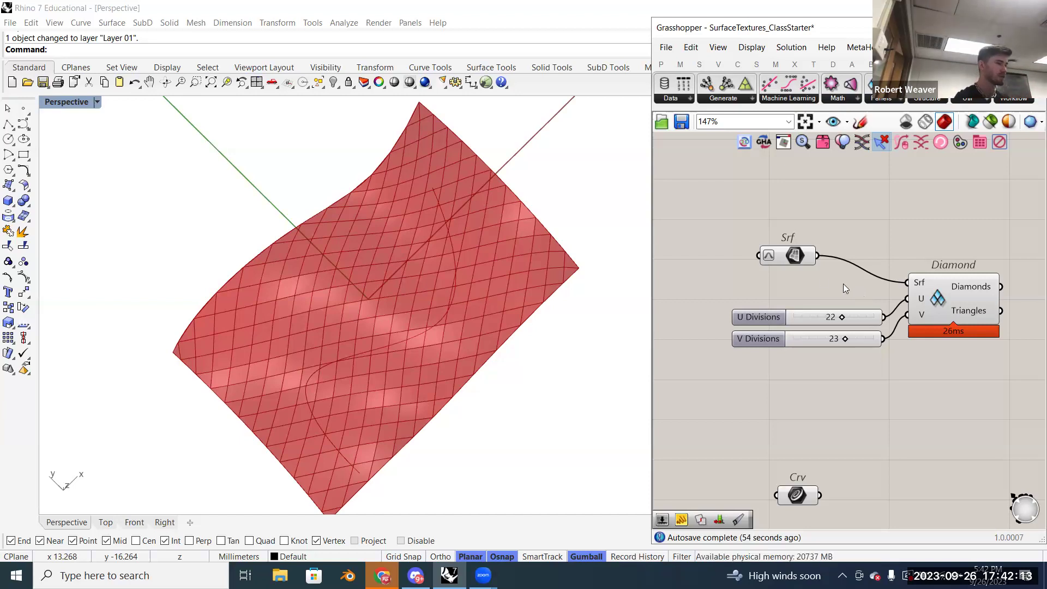
left_click_drag(812, 254, 861, 249)
right_click_drag(875, 278, 809, 303)
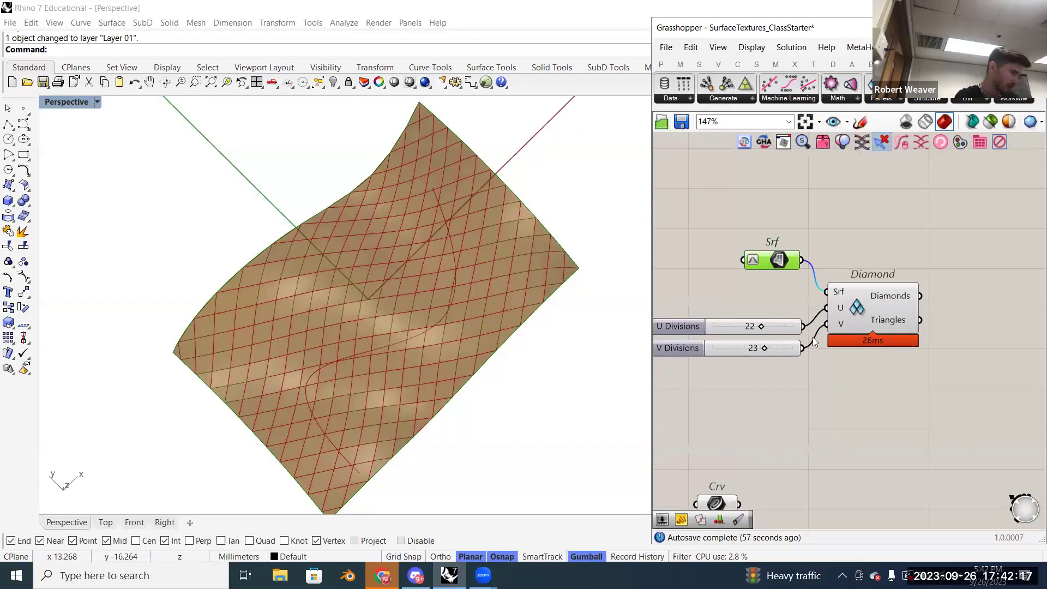
left_click_drag(783, 328, 781, 312)
left_click_drag(791, 349, 790, 323)
right_click_drag(793, 355, 818, 351)
- Highlight the Diamond component's output and examine from low and close angles how its panels follow the curved surface's edges
left_click(857, 309)
right_click_drag(890, 316, 824, 310)
mouse_move(824, 313)
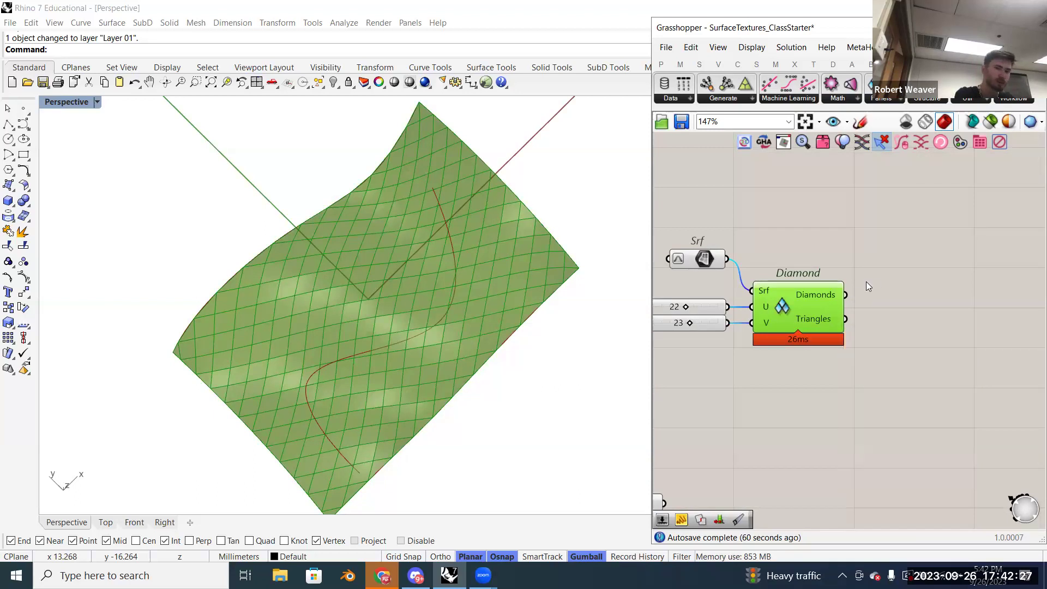
right_click_drag(885, 286, 860, 288)
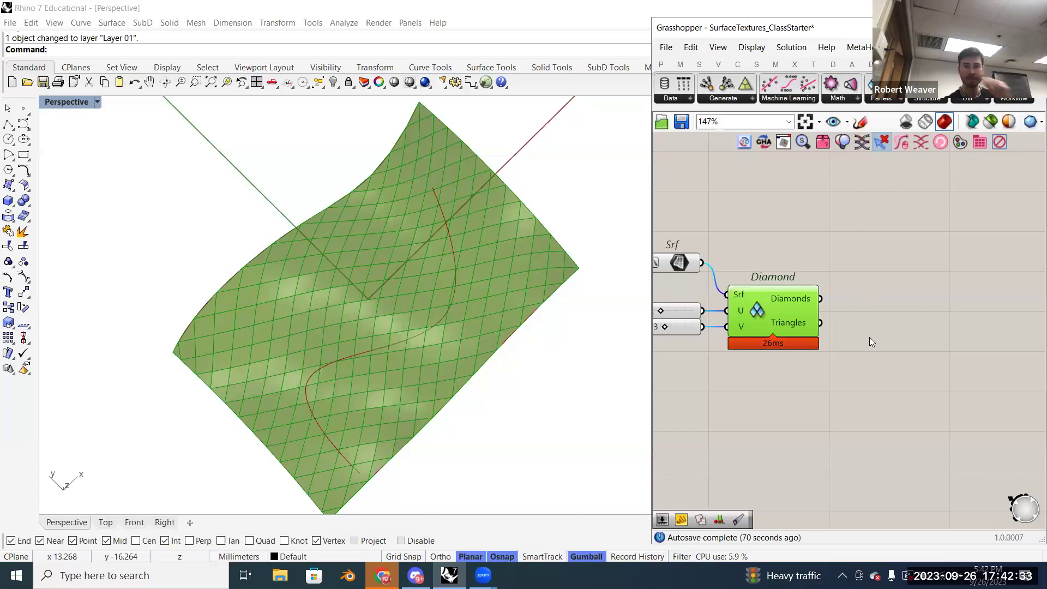
right_click_drag(556, 343, 559, 291)
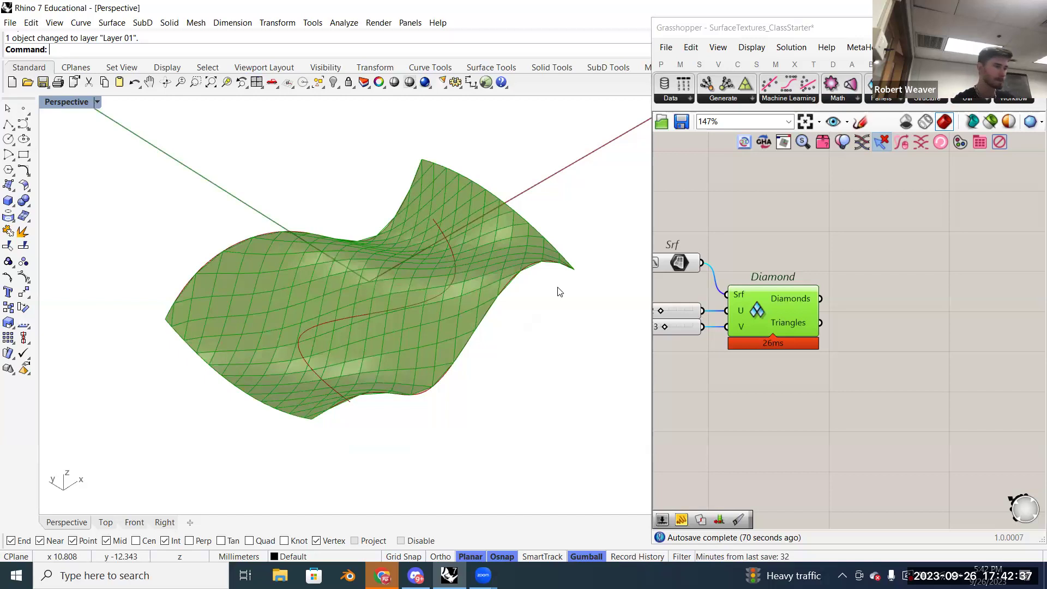
scroll(472, 276, "down", 2)
scroll(473, 276, "up", 4)
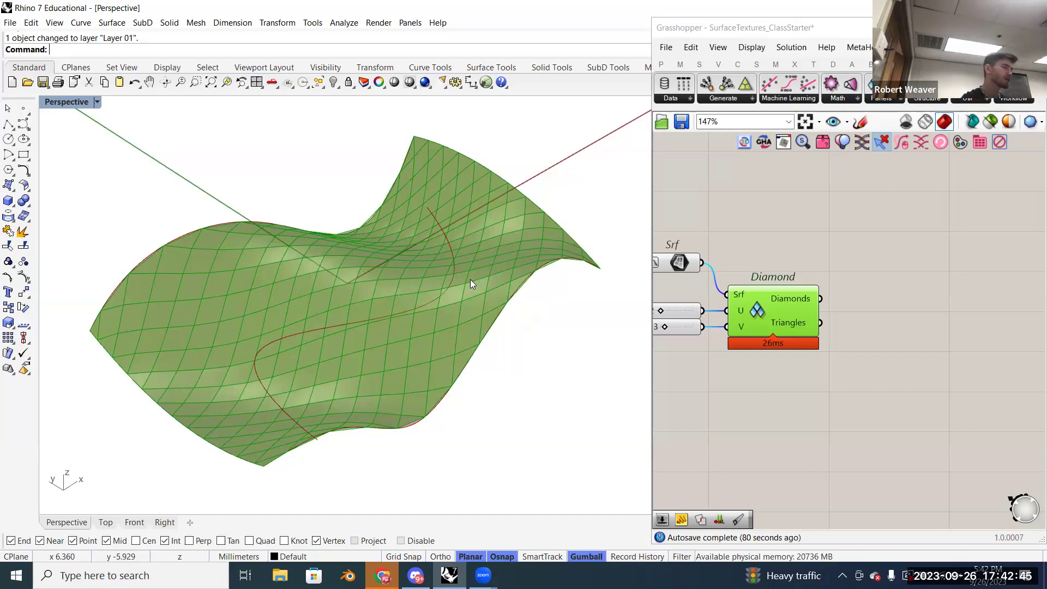
right_click_drag(472, 304, 398, 374)
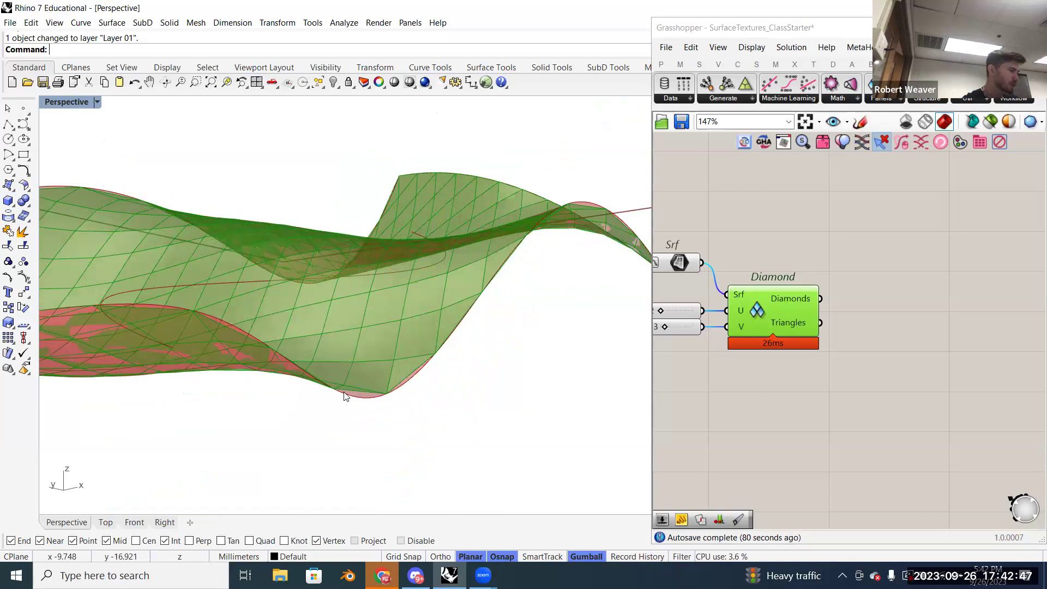
scroll(344, 397, "up", 5)
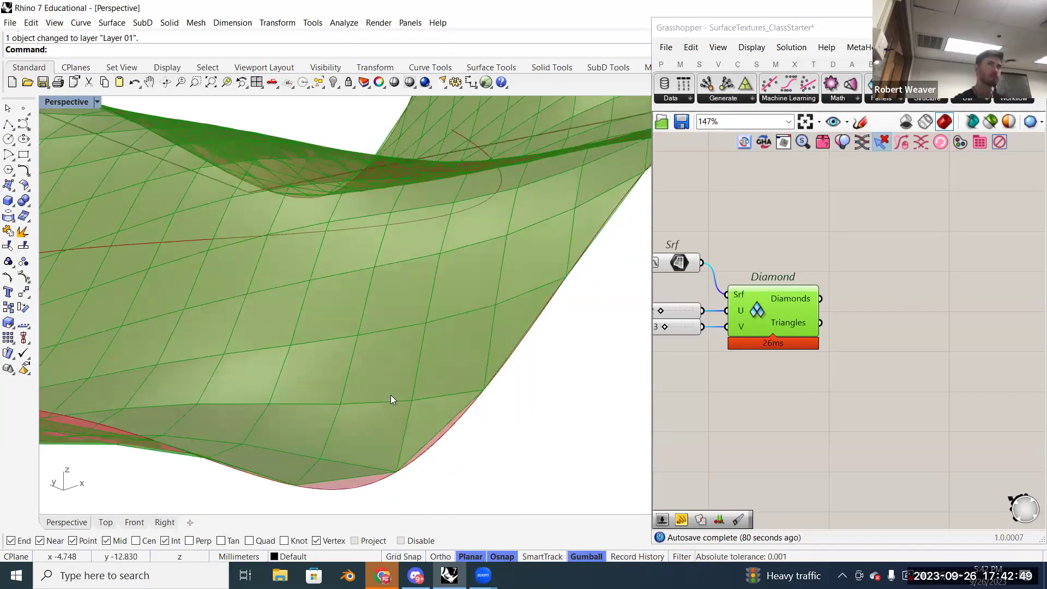
right_click_drag(412, 388, 305, 376)
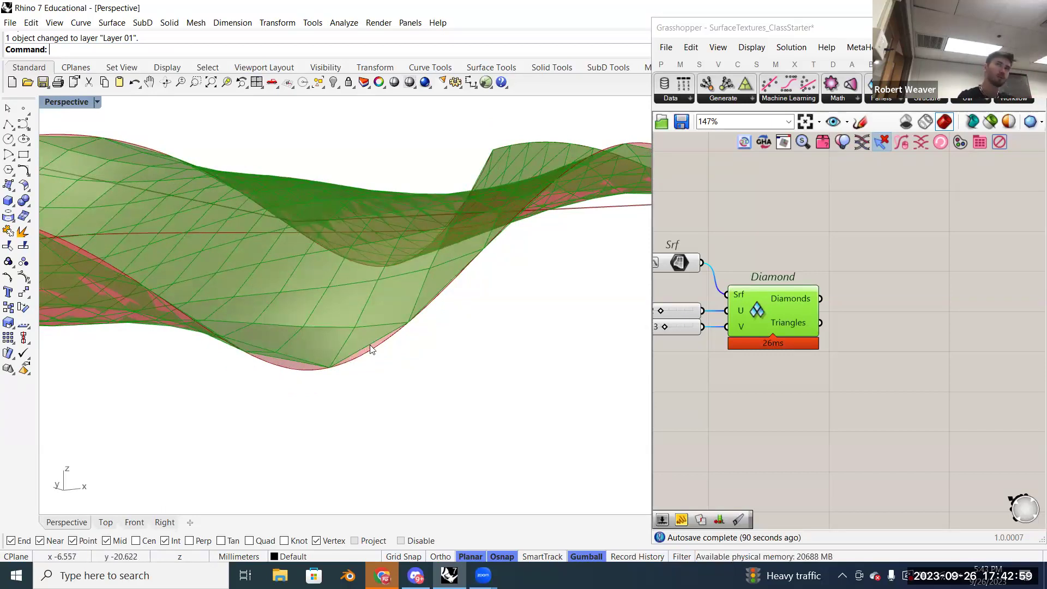
right_click_drag(336, 355, 376, 359)
scroll(369, 349, "down", 5)
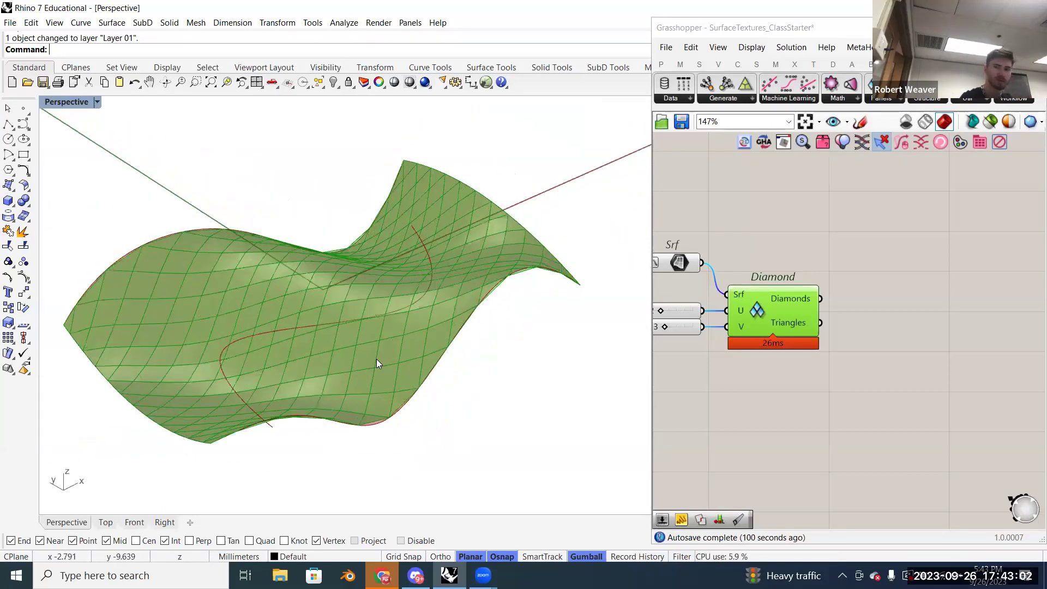
- Start a black freehand sketch on the canvas beside the Diamond component and draw a rough four-sided panel
right_click_drag(961, 363, 912, 345)
double_click(913, 344)
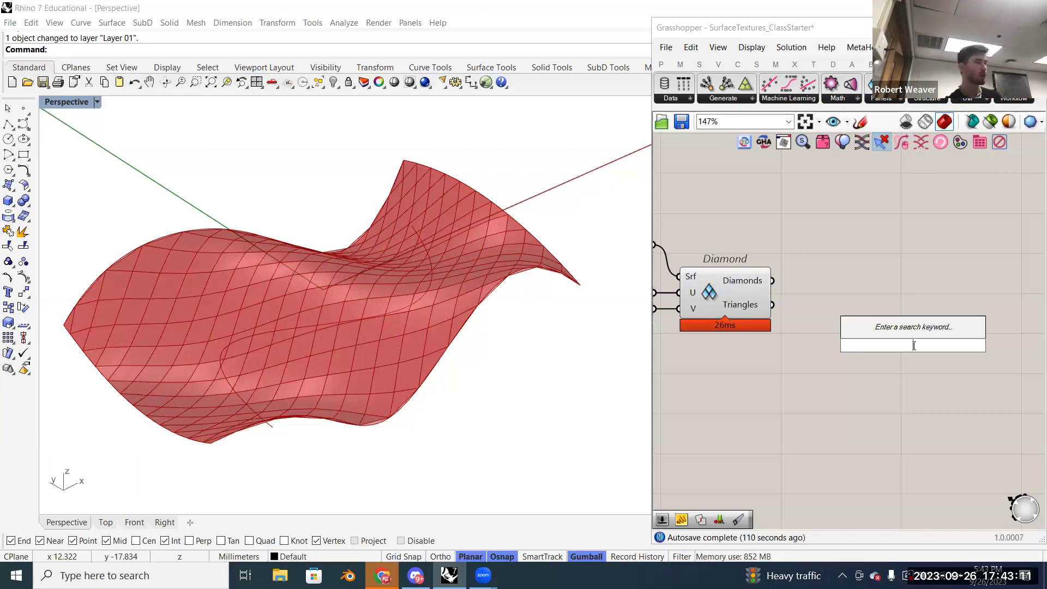
left_click(860, 121)
mouse_move(915, 226)
left_mouse_down()
mouse_move(873, 260)
mouse_move(893, 336)
left_mouse_up()
left_click_drag(976, 301, 930, 218)
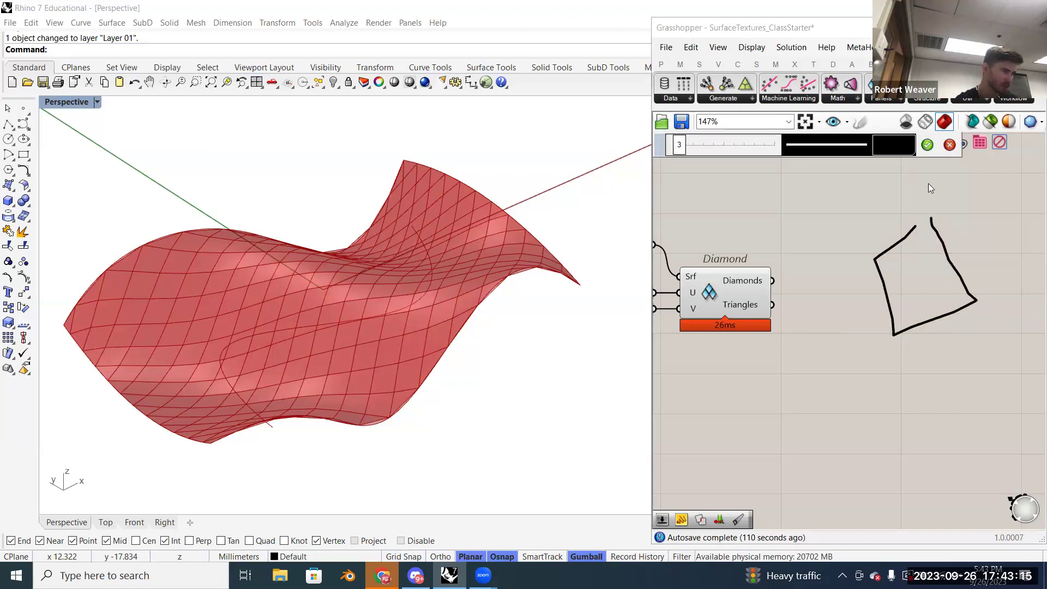
- Mark the sketched panel's centre with a cross and an outward arrow, draw lines from its corners toward the arrow, and finish the sketch
mouse_move(898, 269)
left_mouse_down()
mouse_move(936, 287)
mouse_move(911, 291)
left_mouse_up()
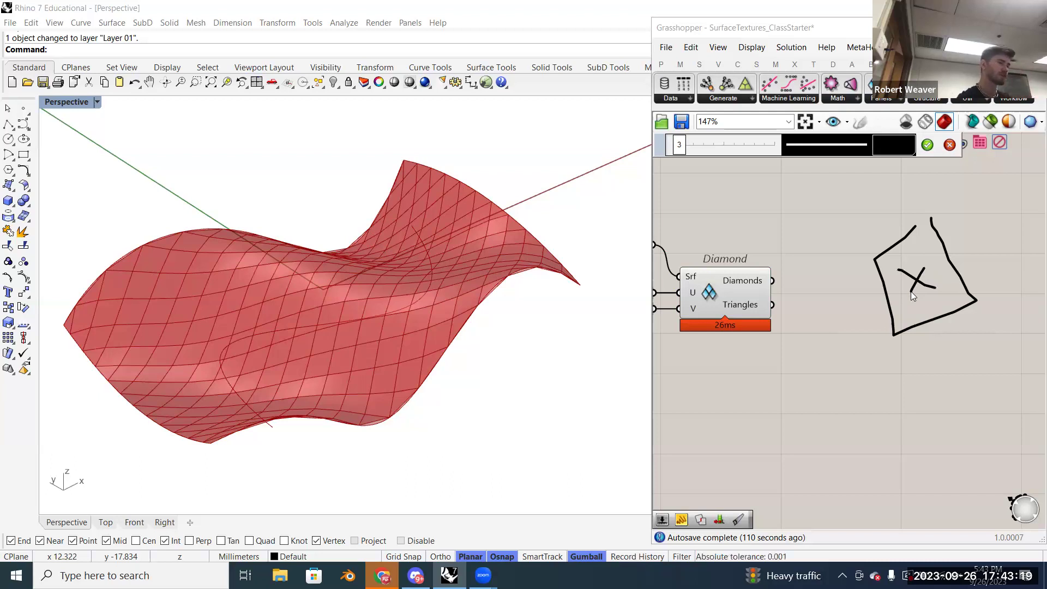
left_click_drag(919, 285, 902, 248)
left_click_drag(880, 206, 881, 180)
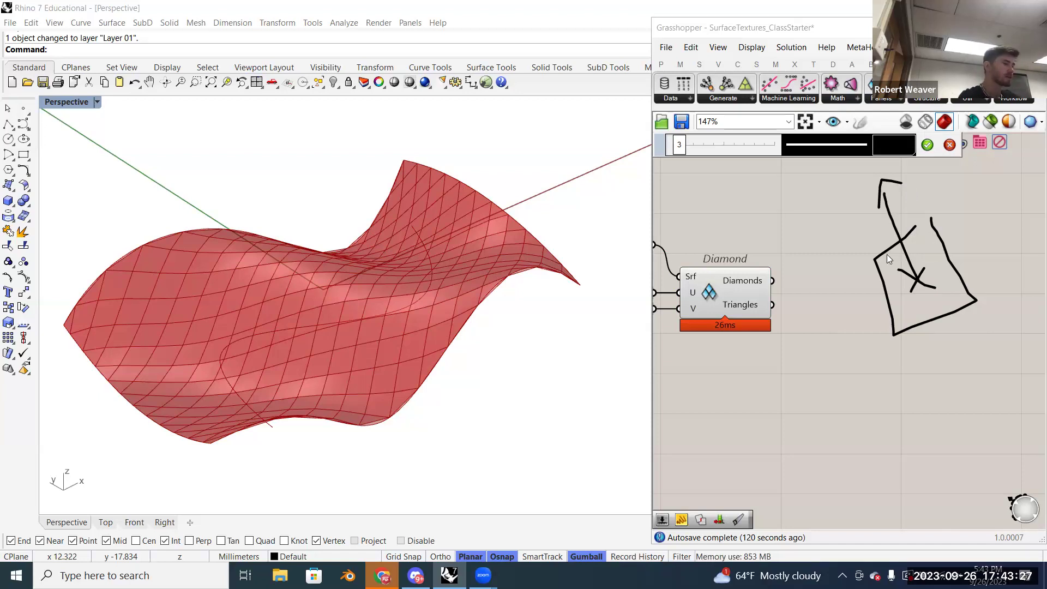
left_click_drag(889, 213, 935, 221)
left_click_drag(975, 300, 930, 237)
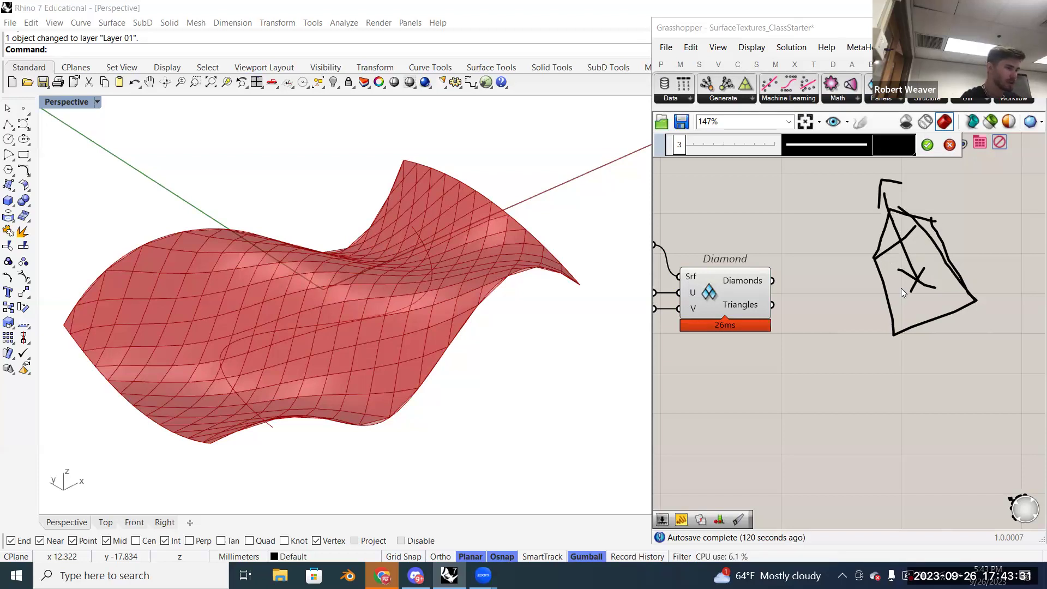
left_click_drag(894, 334, 883, 212)
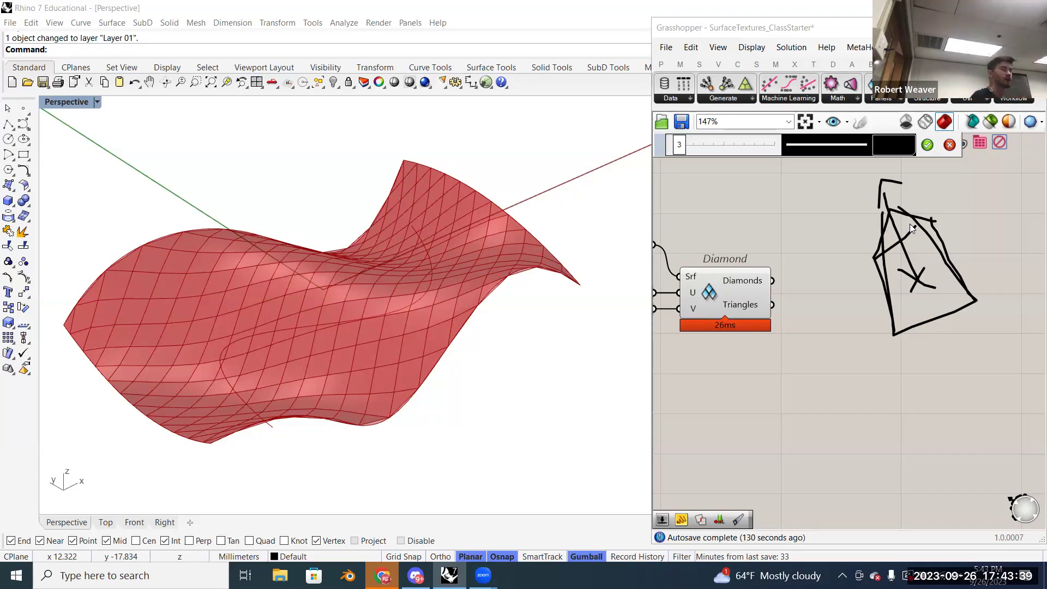
left_click(933, 149)
- Select the whole panel sketch and move it up, clearing the canvas space beside the Diamond component
scroll(900, 318, "down", 1)
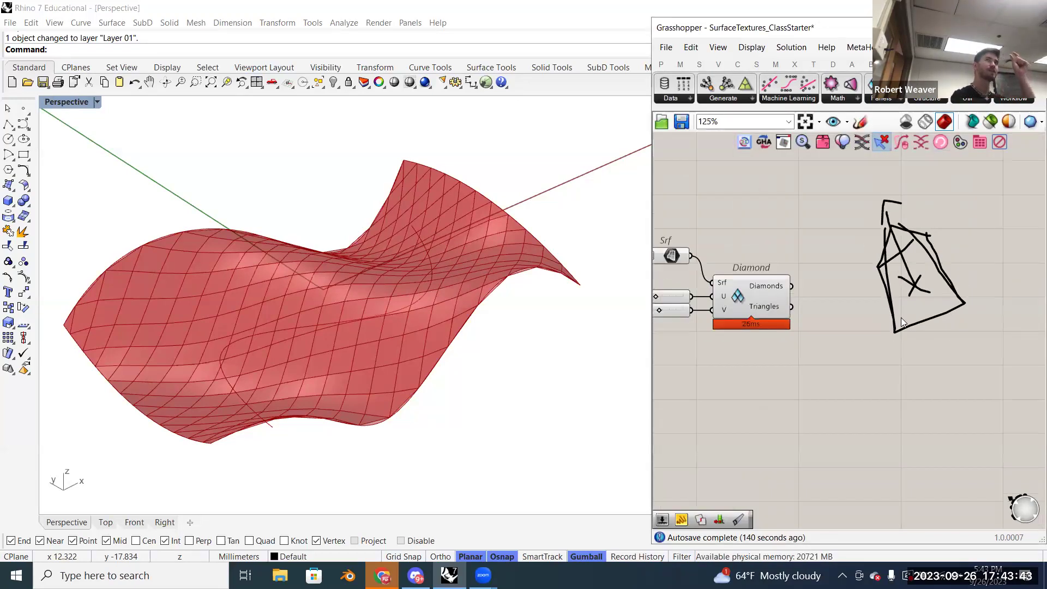
scroll(901, 317, "down", 4)
scroll(921, 323, "up", 4)
left_click_drag(964, 329, 830, 194)
left_click_drag(934, 254, 930, 159)
- Add a Surface Closest Point component to the canvas below the panel sketch, beyond the Diamond component
right_click_drag(870, 324, 909, 321)
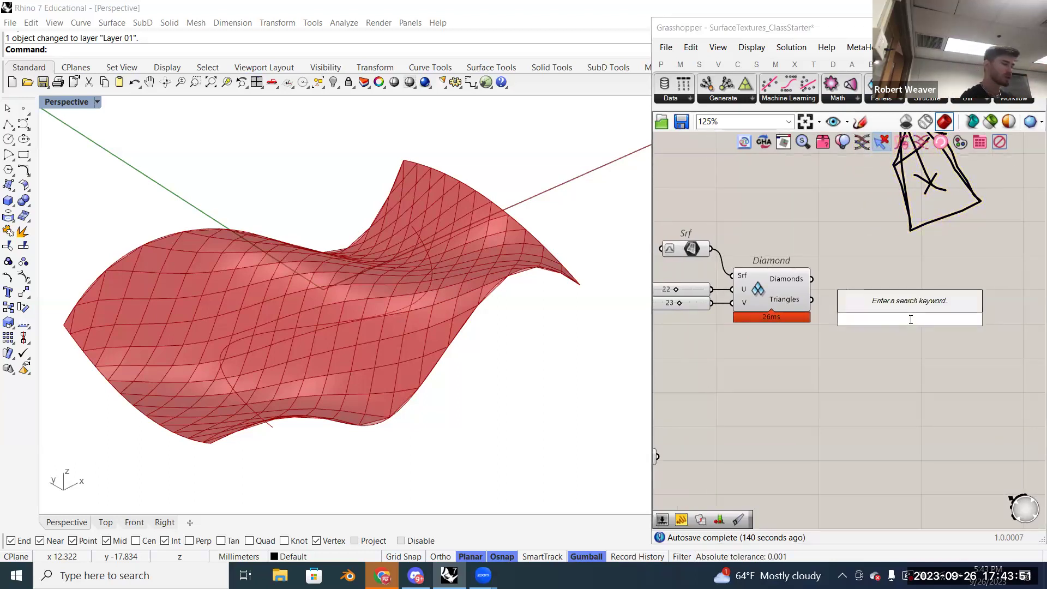
type("surfce")
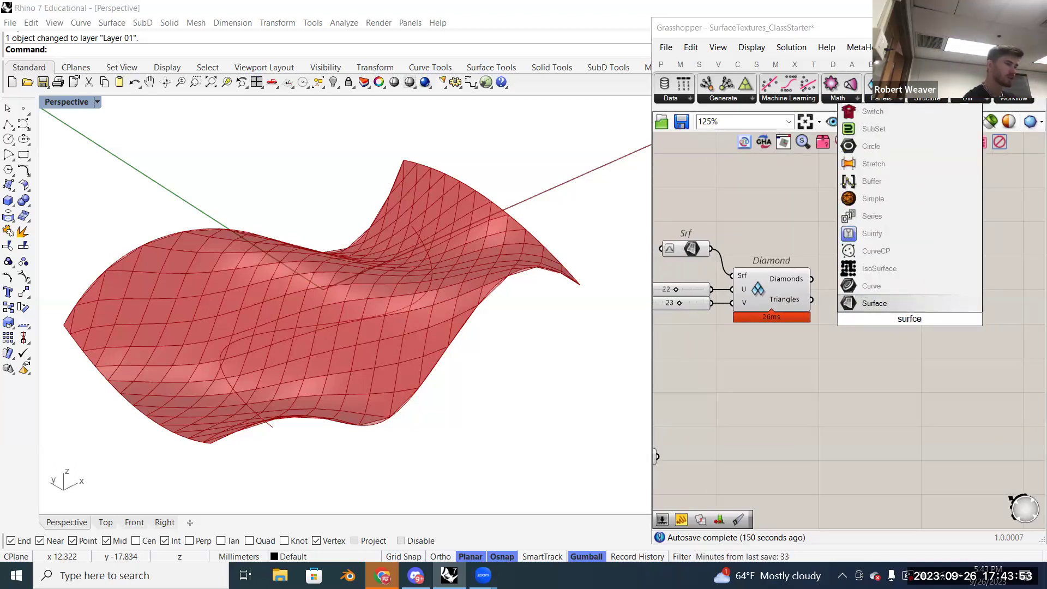
type(" clos")
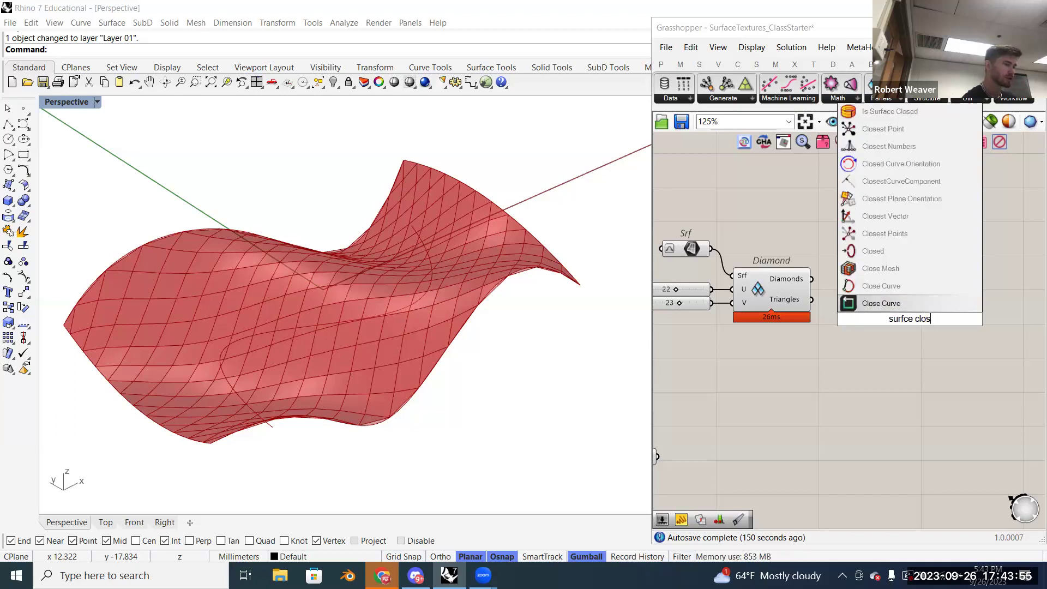
type(" poi")
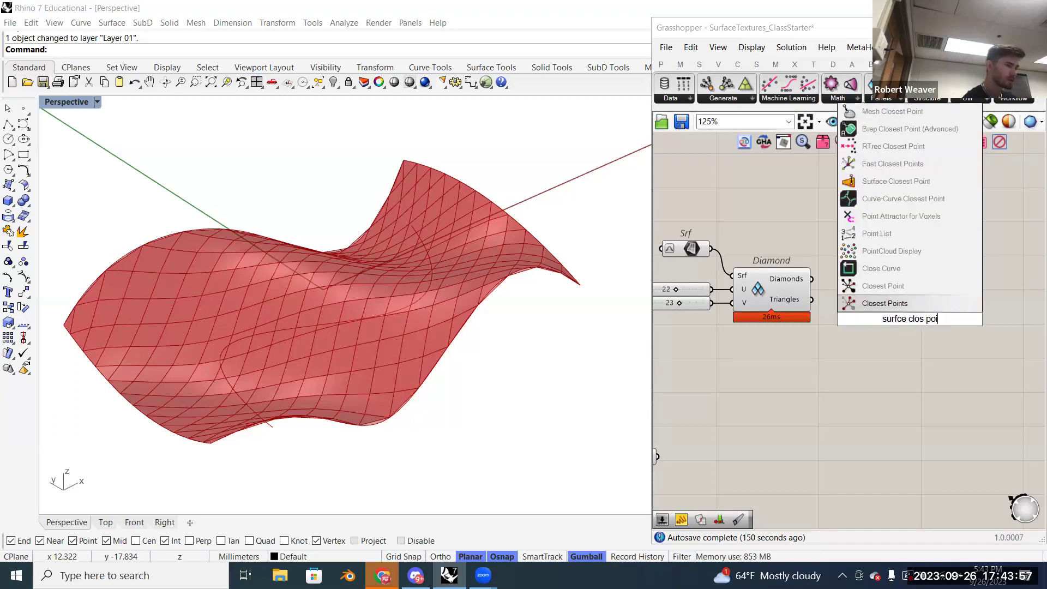
key("Left")
key("Left")
key("Left")
key("Left")
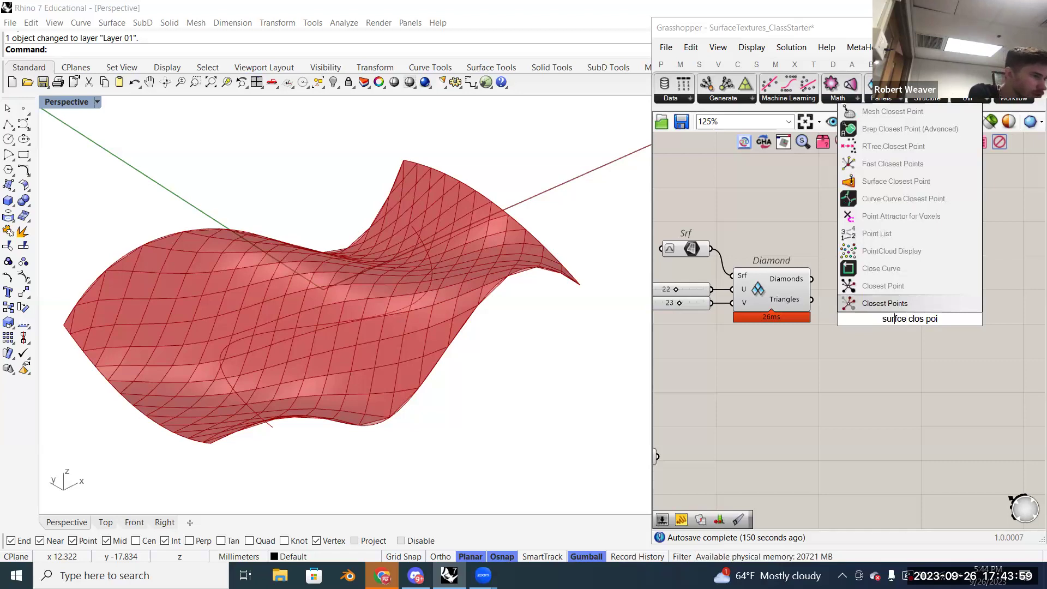
key("Delete")
key("Delete")
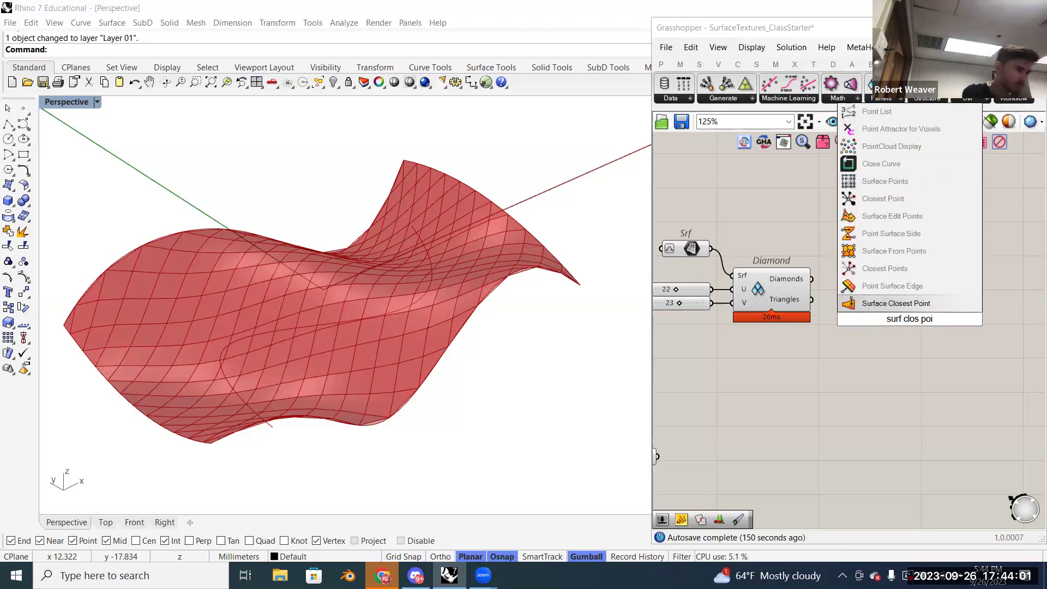
left_click(929, 304)
left_click_drag(925, 326, 942, 334)
- Connect the Srf parameter's output to the S input of the Surface Closest Point component
right_click_drag(865, 322, 931, 337)
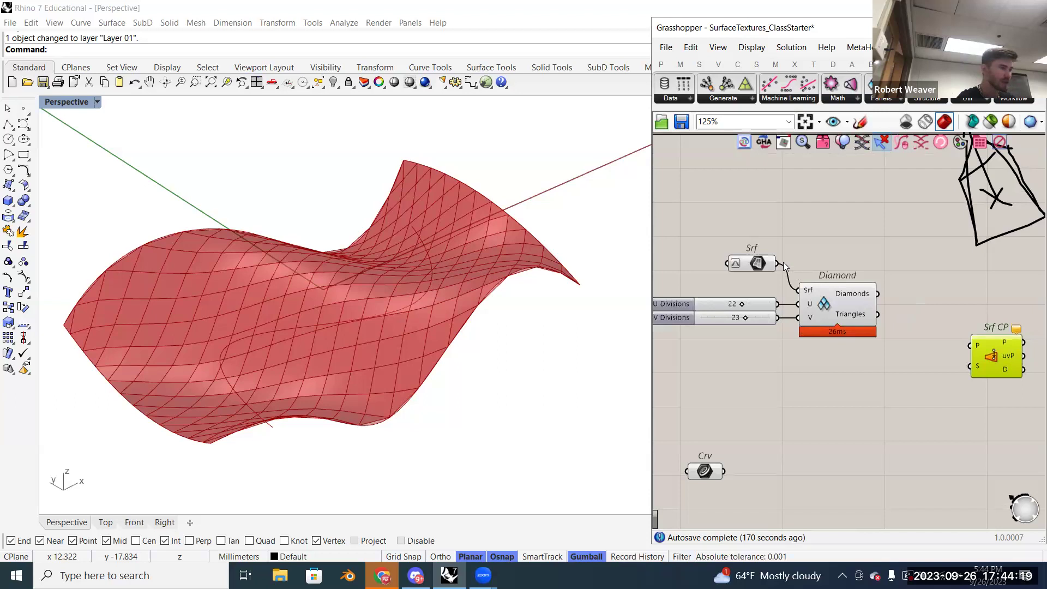
left_click_drag(778, 264, 971, 373)
right_click_drag(934, 384, 917, 390)
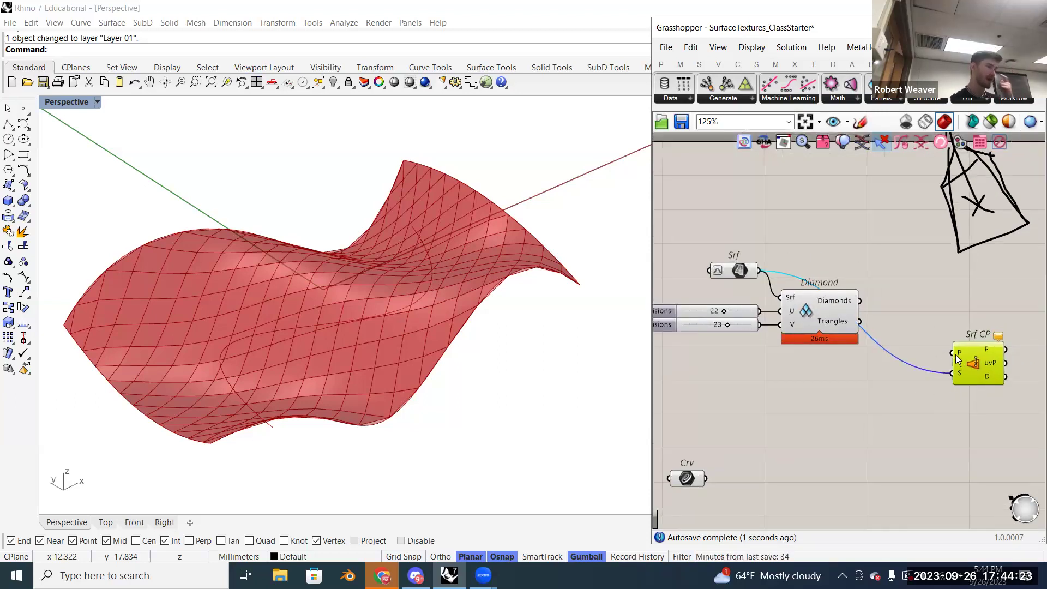
right_click_drag(920, 297, 860, 332)
left_click_drag(846, 177, 995, 319)
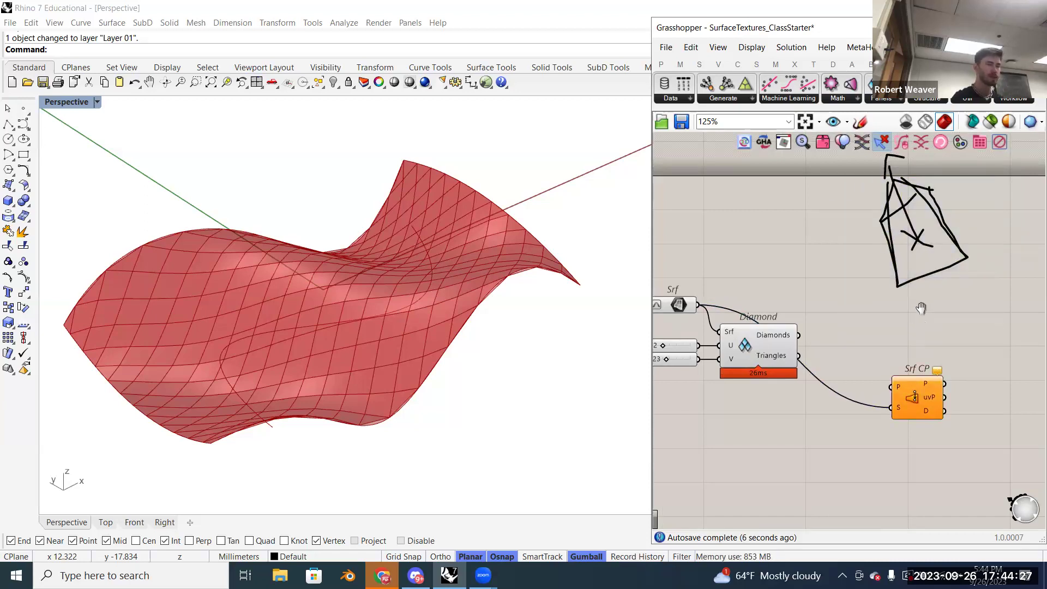
right_click_drag(921, 309, 934, 295)
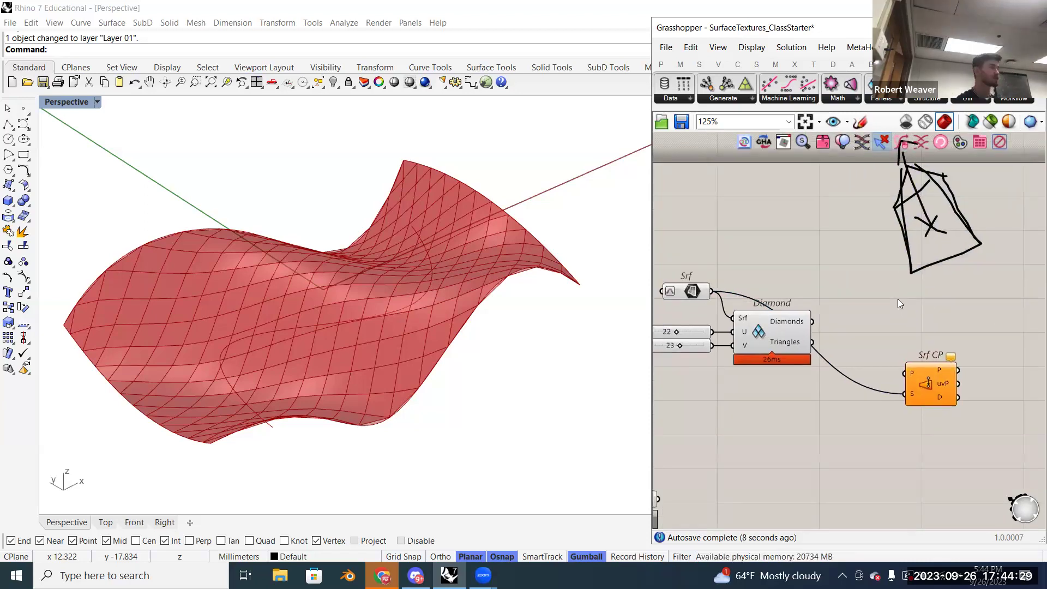
- Add an Area component between the Diamond and Surface Closest Point components, slightly above the latter
double_click(865, 312)
type("area")
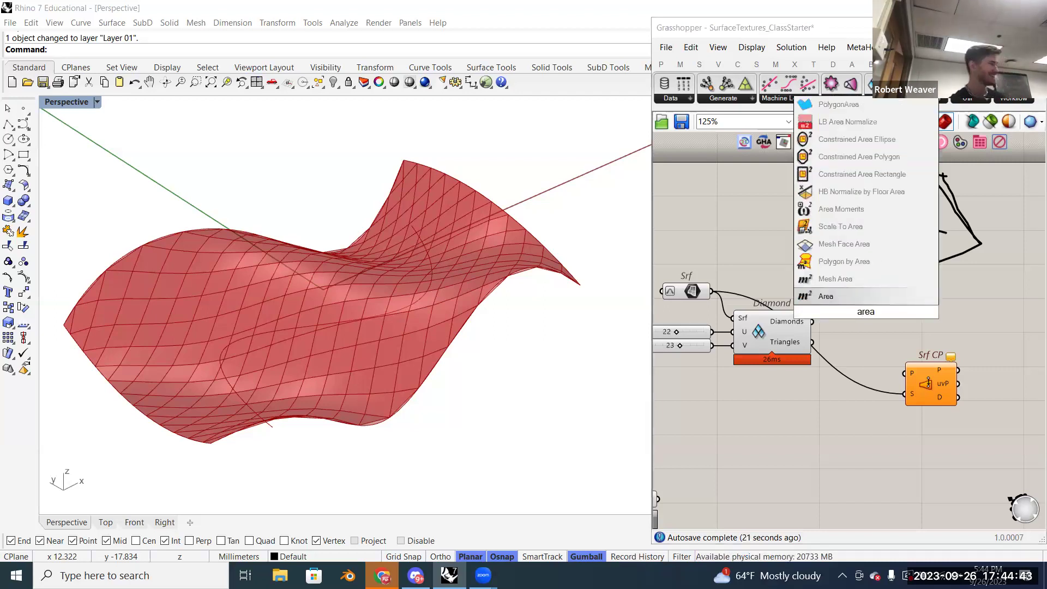
left_click(868, 295)
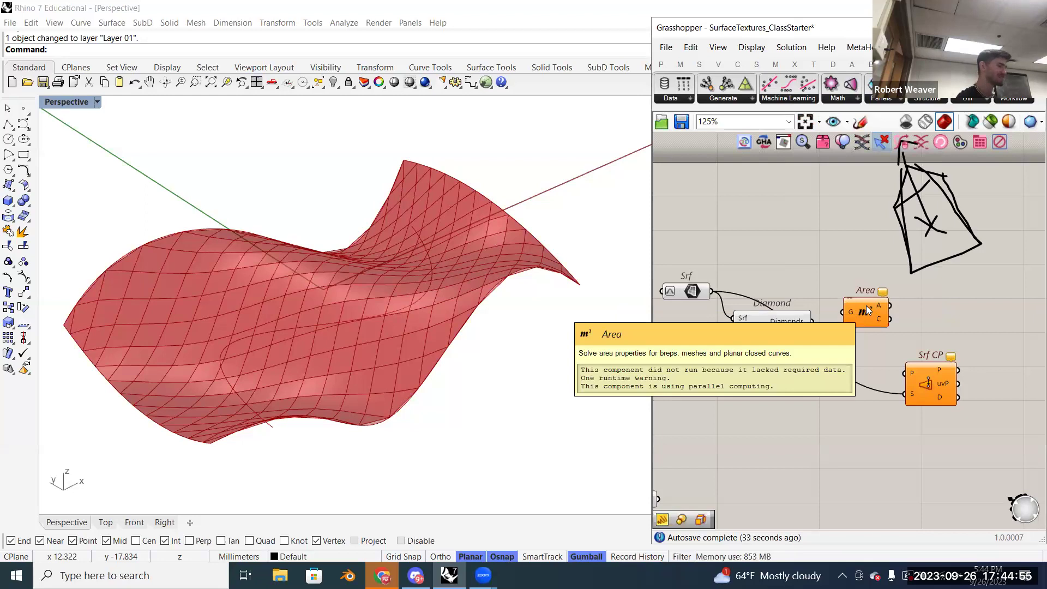
left_click_drag(868, 310, 863, 308)
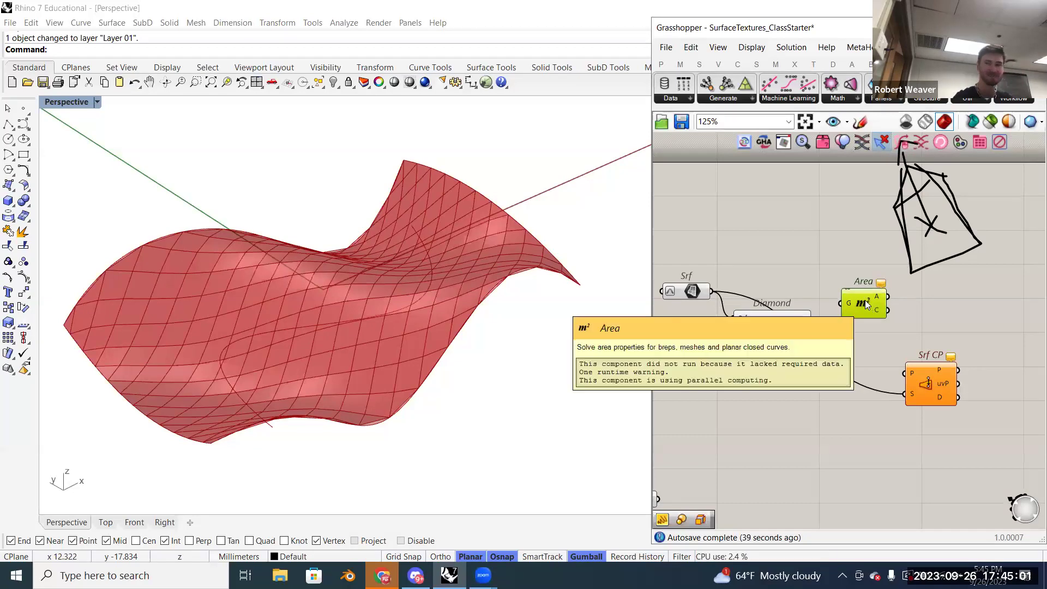
- Connect the Diamond component's Diamonds output to the Area component's G input and move Area slightly further from Diamond
scroll(862, 300, "up", 3)
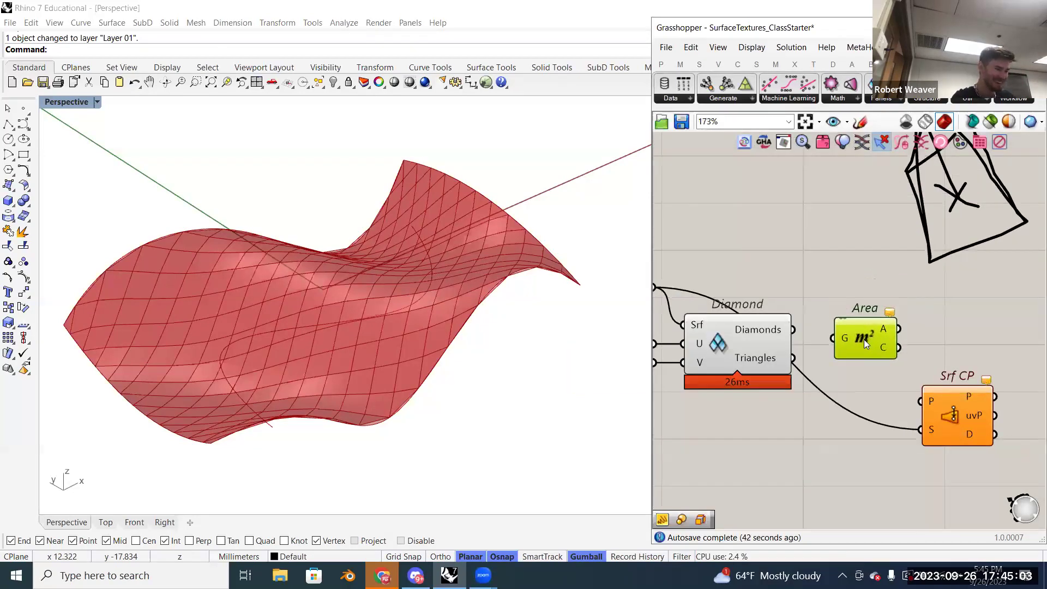
scroll(863, 336, "down", 3)
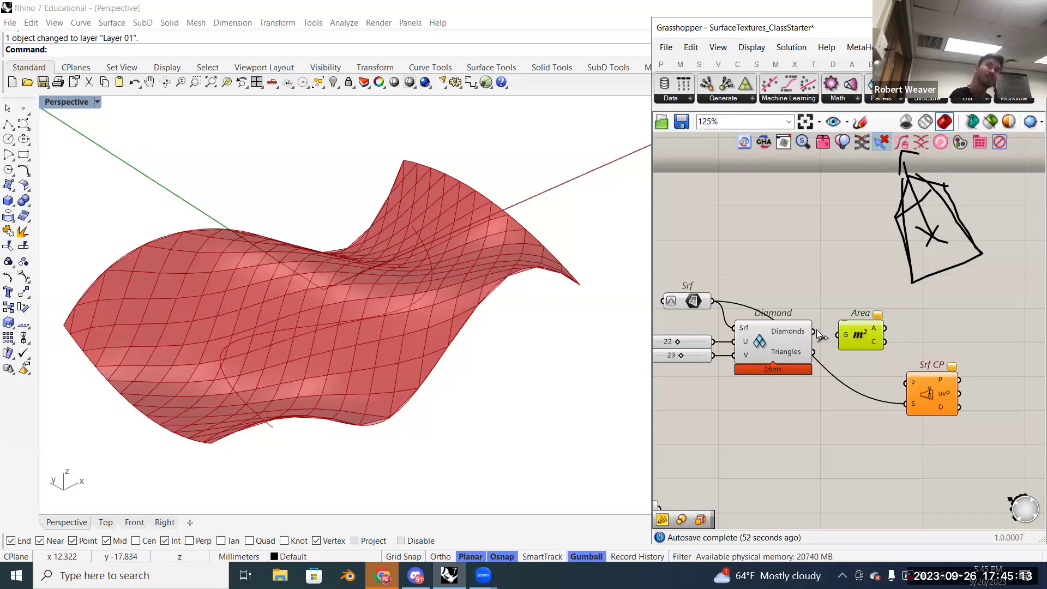
mouse_move(842, 341)
left_mouse_down()
mouse_move(825, 338)
mouse_move(832, 335)
left_mouse_up()
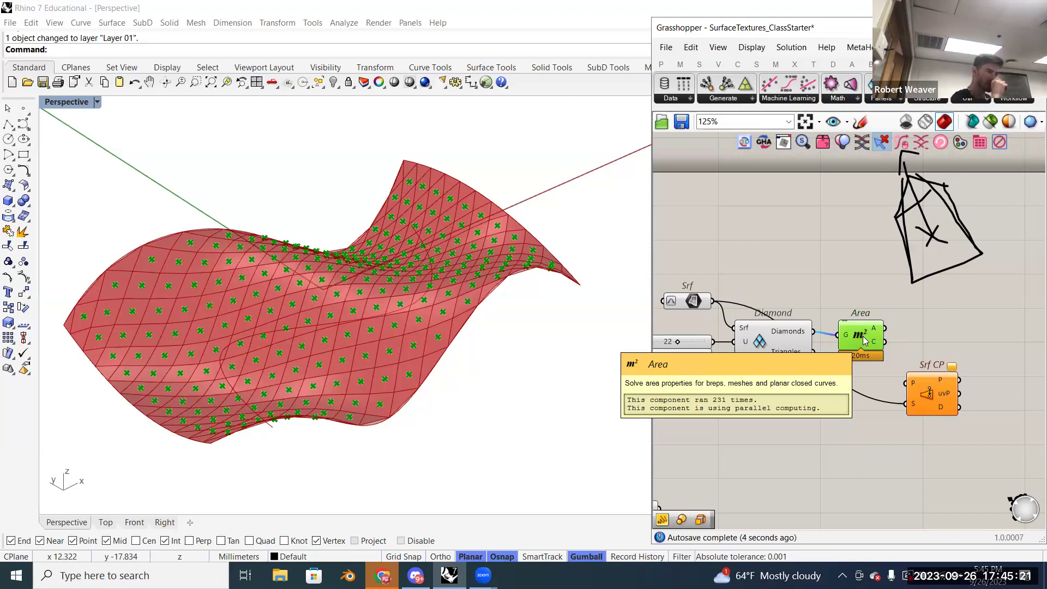
mouse_move(783, 327)
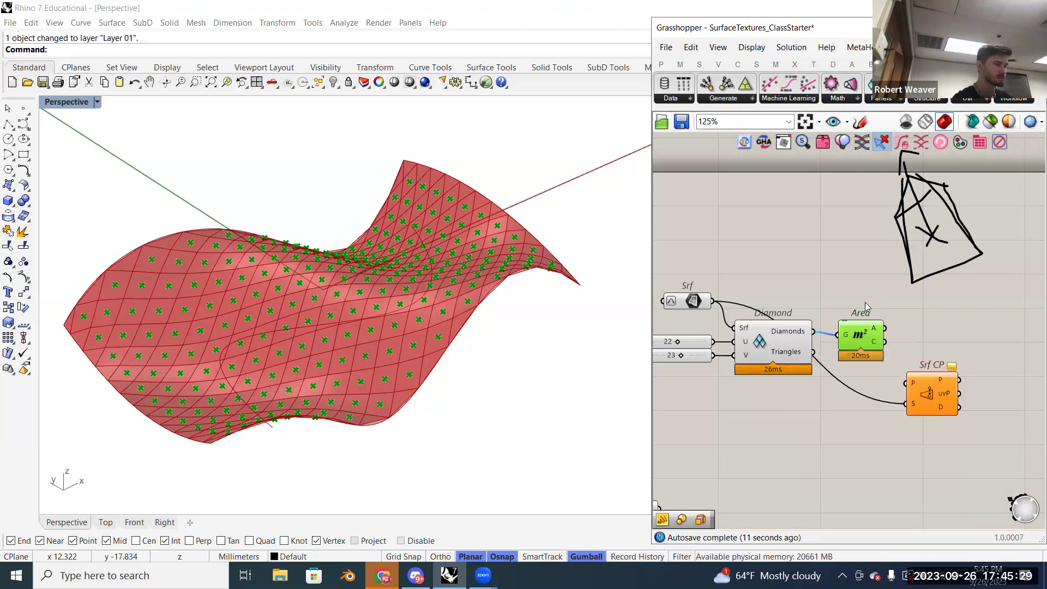
left_click_drag(860, 334, 870, 331)
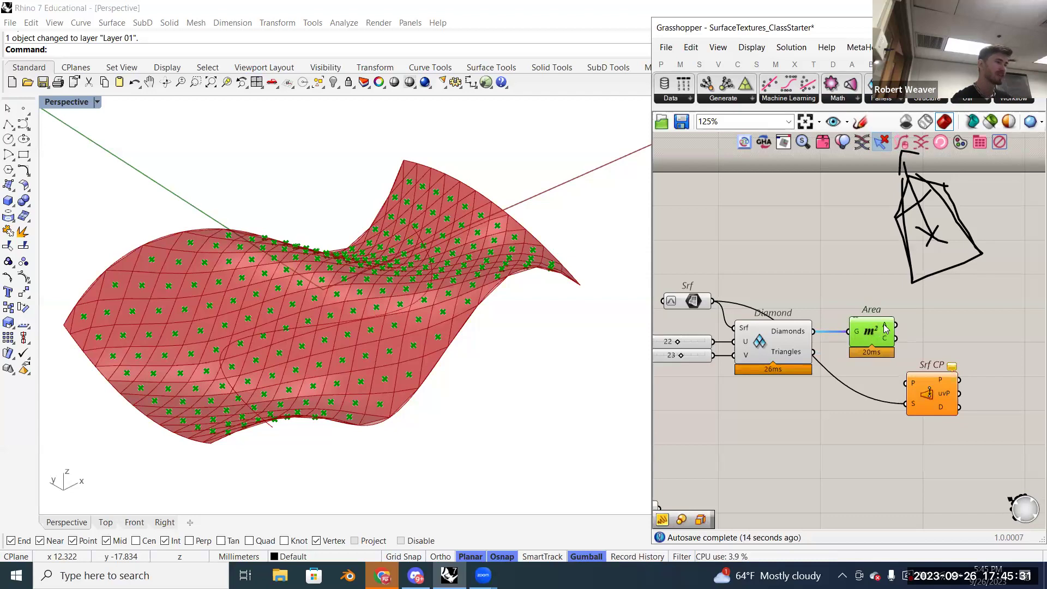
- Move Surface Closest Point slightly away from the Area component and connect Area's C (centroid) output to its P input
mouse_move(885, 328)
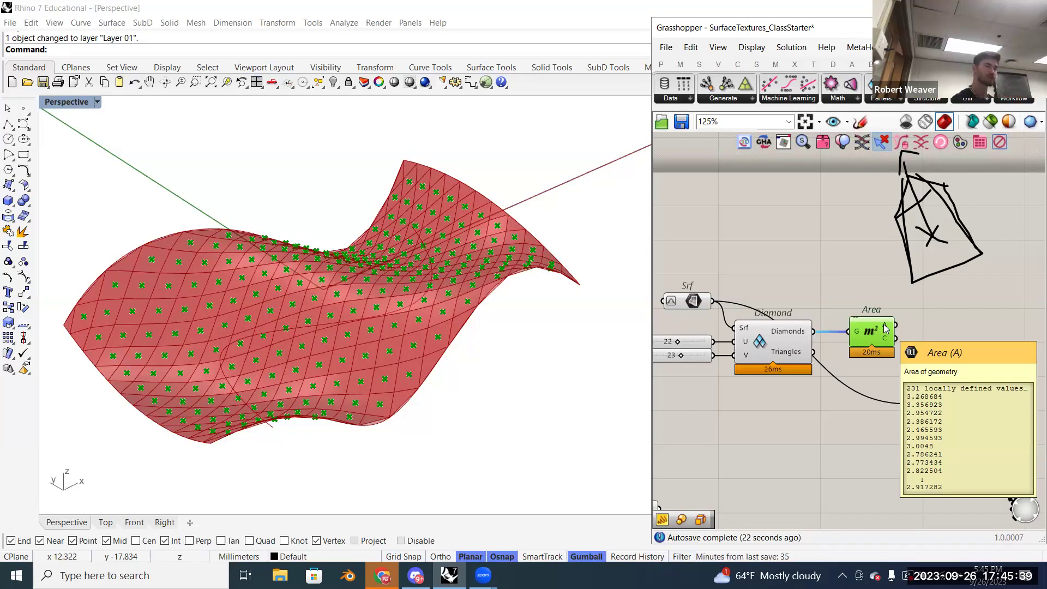
right_click_drag(918, 315, 916, 303)
left_click_drag(937, 378, 945, 372)
left_click(905, 335)
left_click(878, 324)
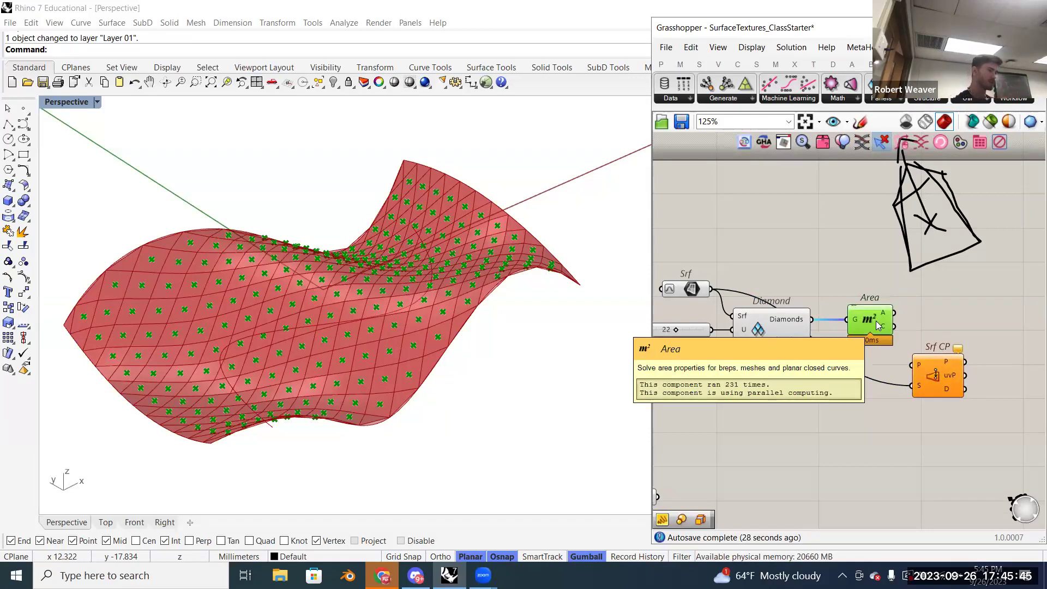
mouse_move(886, 328)
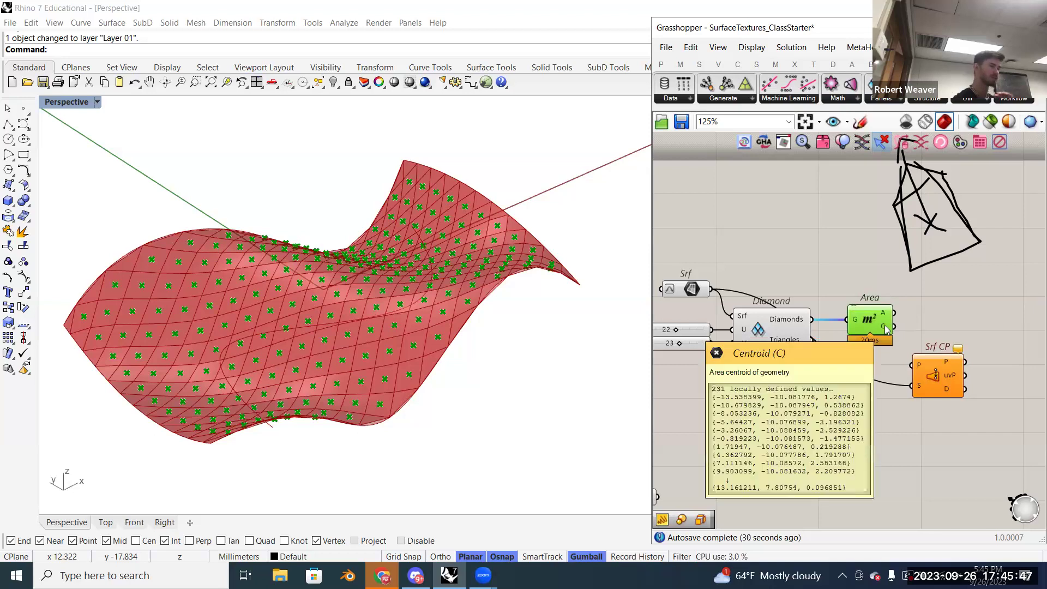
left_click_drag(886, 328, 935, 376)
left_click(935, 377)
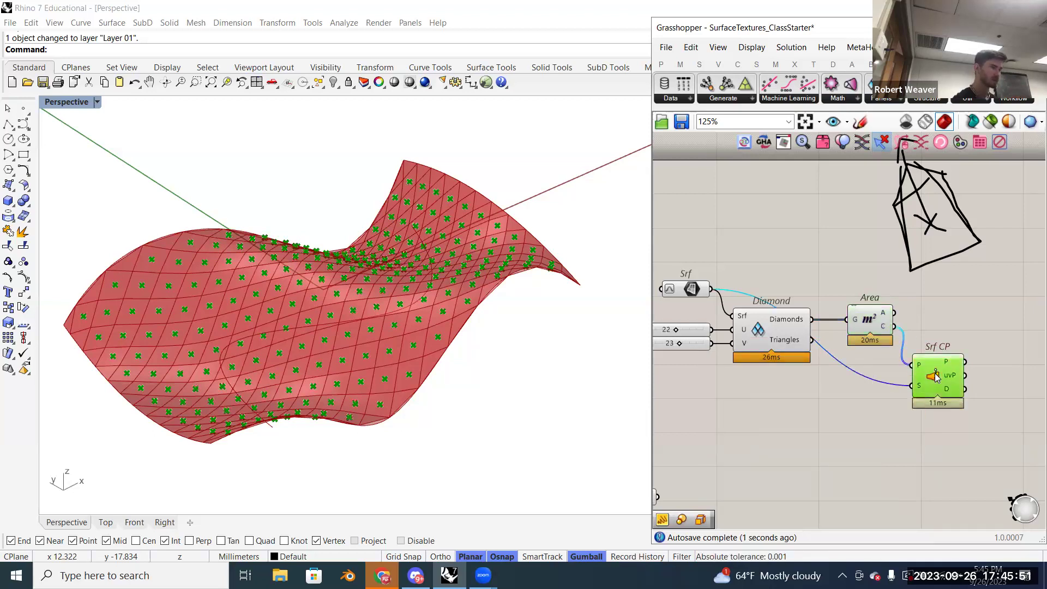
- Compare the panel centroids with their closest surface points up close, and check Surface Closest Point's D and P outputs
scroll(414, 408, "up", 4)
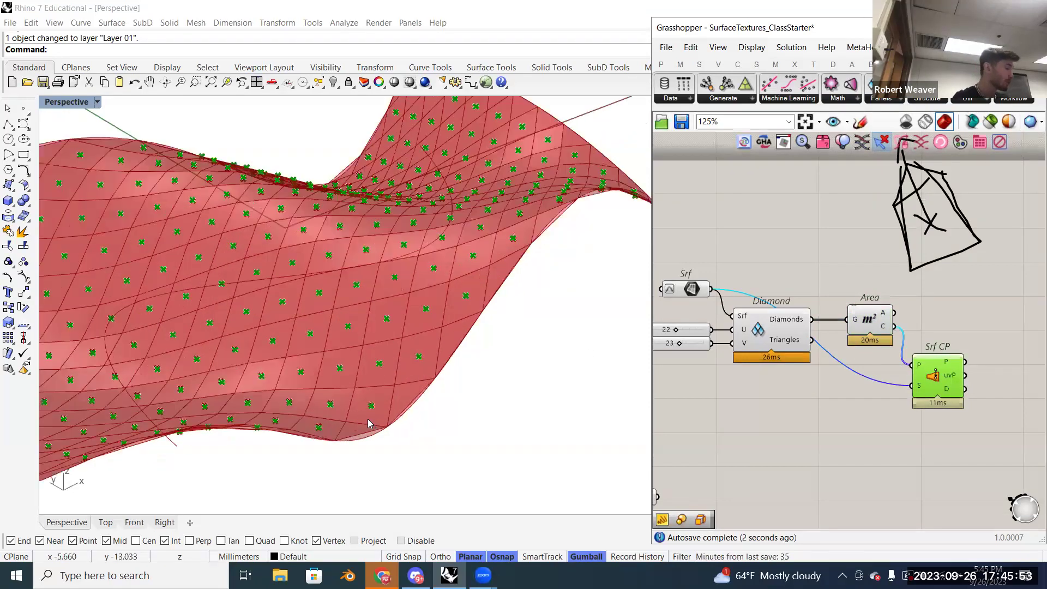
scroll(329, 335, "up", 3)
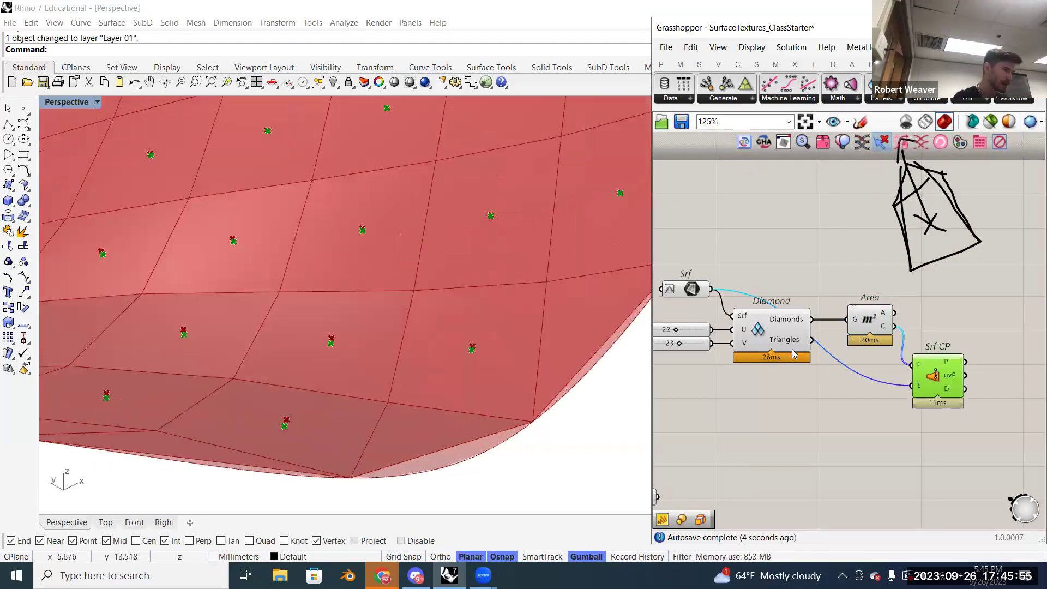
left_click(871, 320)
left_click(946, 382)
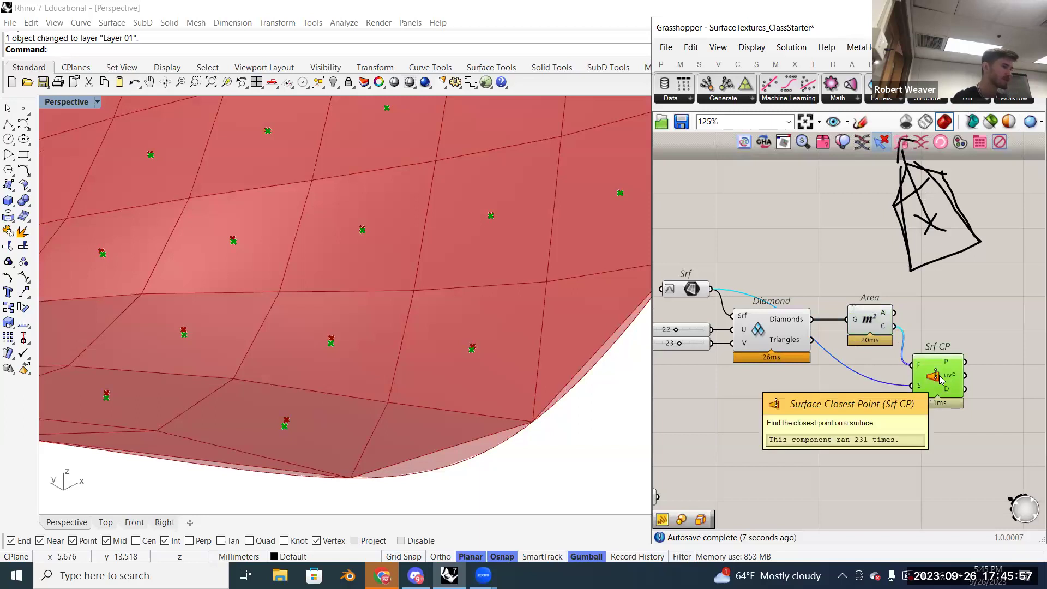
mouse_move(947, 379)
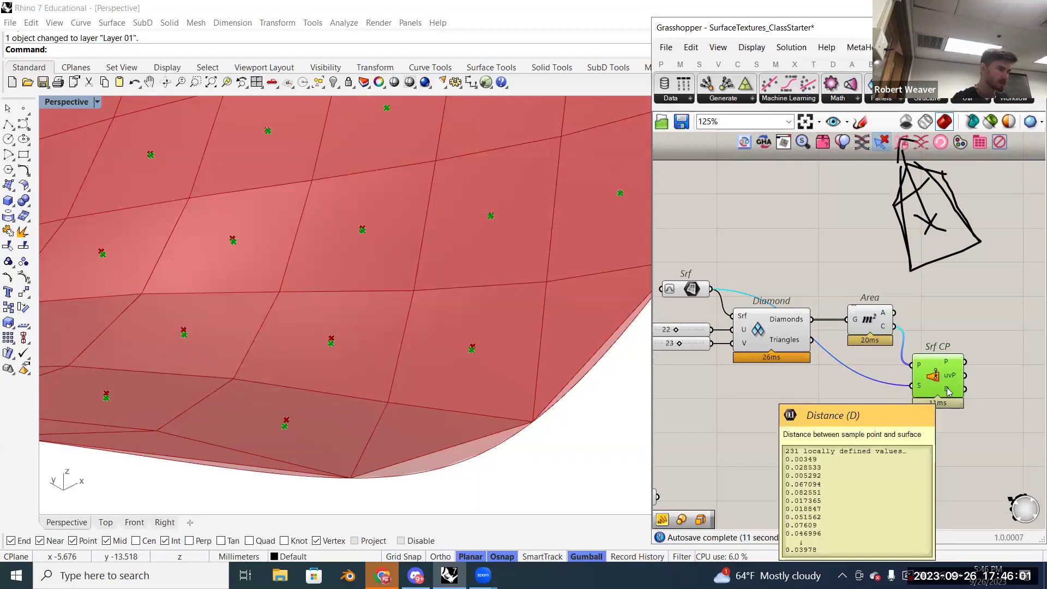
right_click_drag(912, 386, 885, 386)
scroll(918, 380, "down", 2)
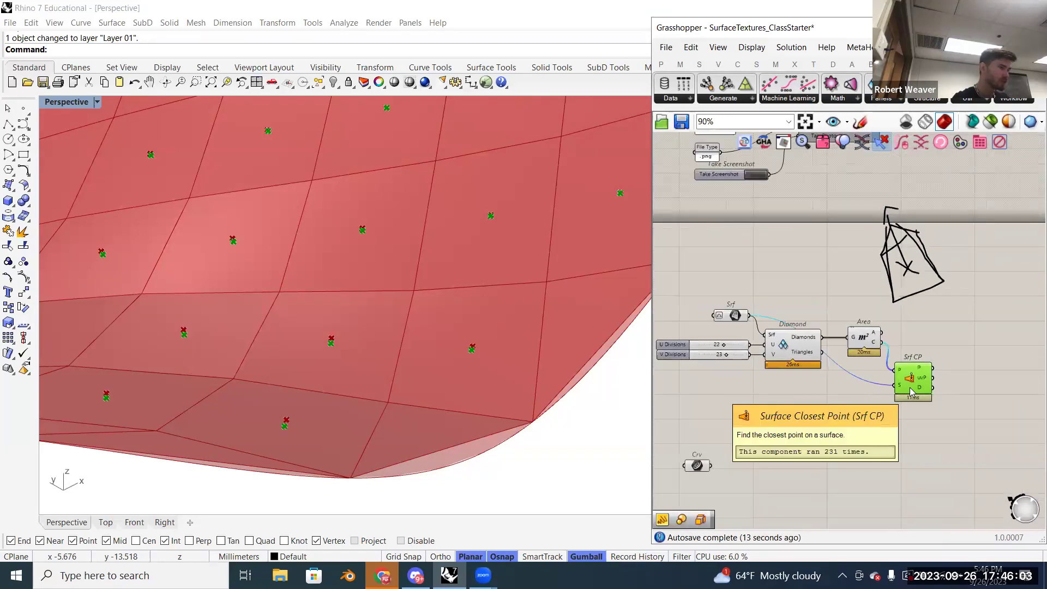
scroll(918, 380, "up", 2)
mouse_move(925, 368)
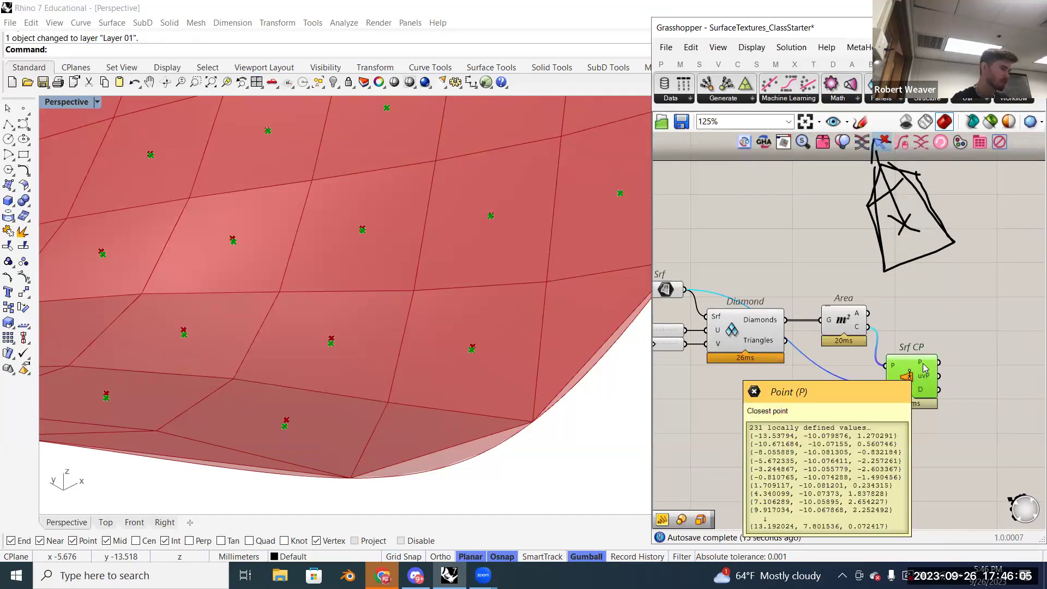
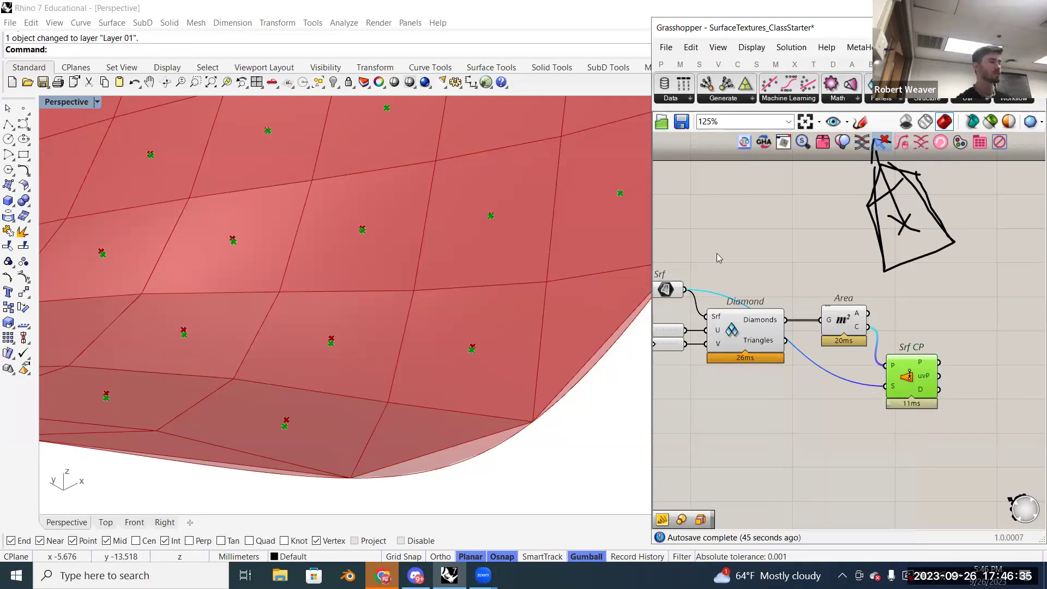
- Examine the closest points across the whole surface from several angles and check the uvP output of Surface Closest Point
scroll(537, 279, "down", 5)
mouse_move(503, 279)
right_mouse_down()
mouse_move(502, 306)
mouse_move(545, 293)
mouse_move(463, 341)
mouse_move(457, 369)
mouse_move(468, 366)
mouse_move(377, 373)
mouse_move(488, 349)
right_mouse_up()
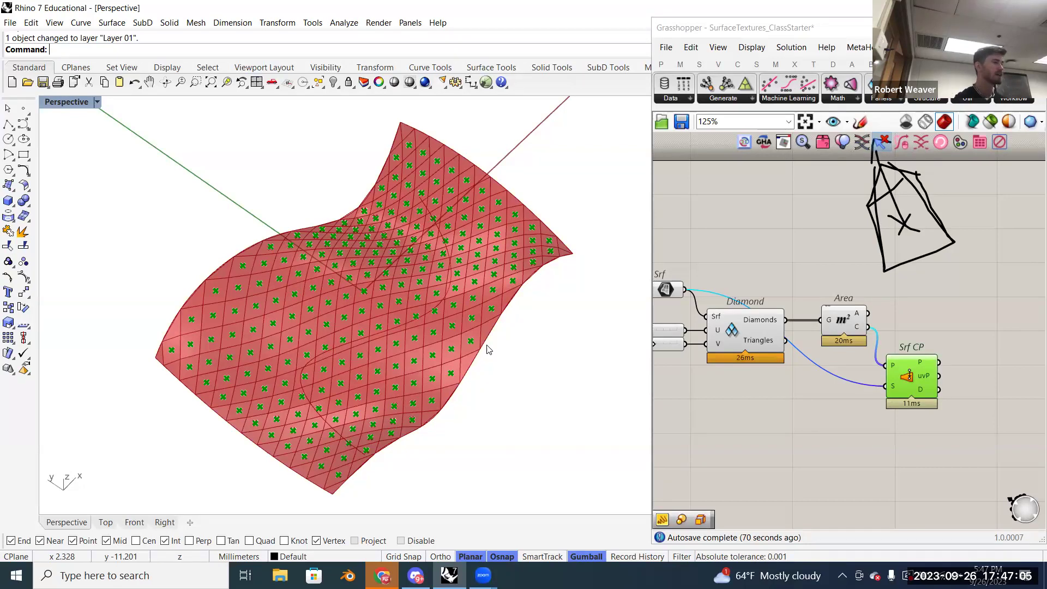
right_click_drag(491, 339, 519, 336)
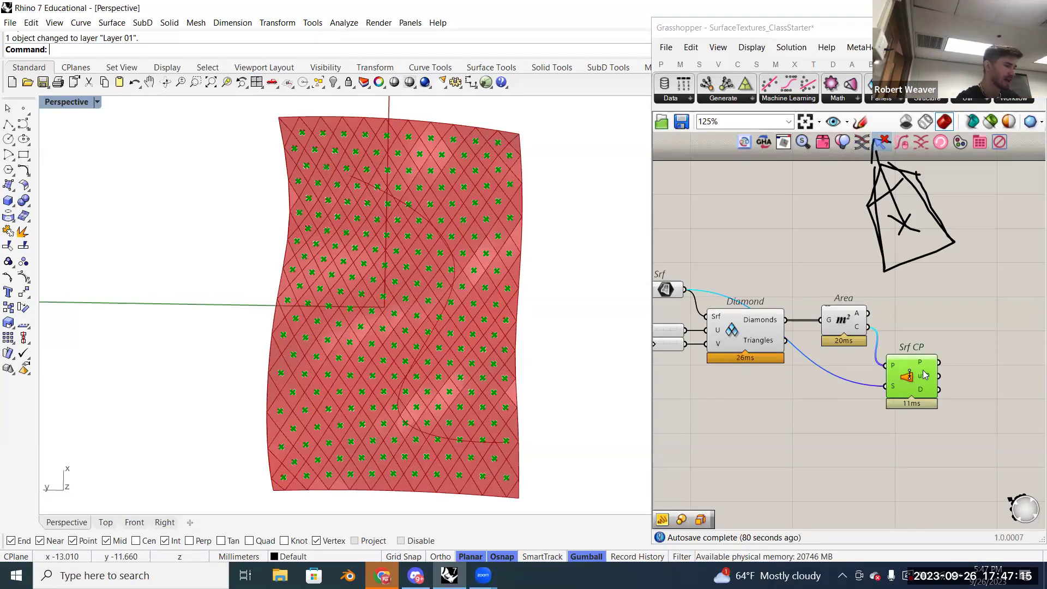
mouse_move(924, 380)
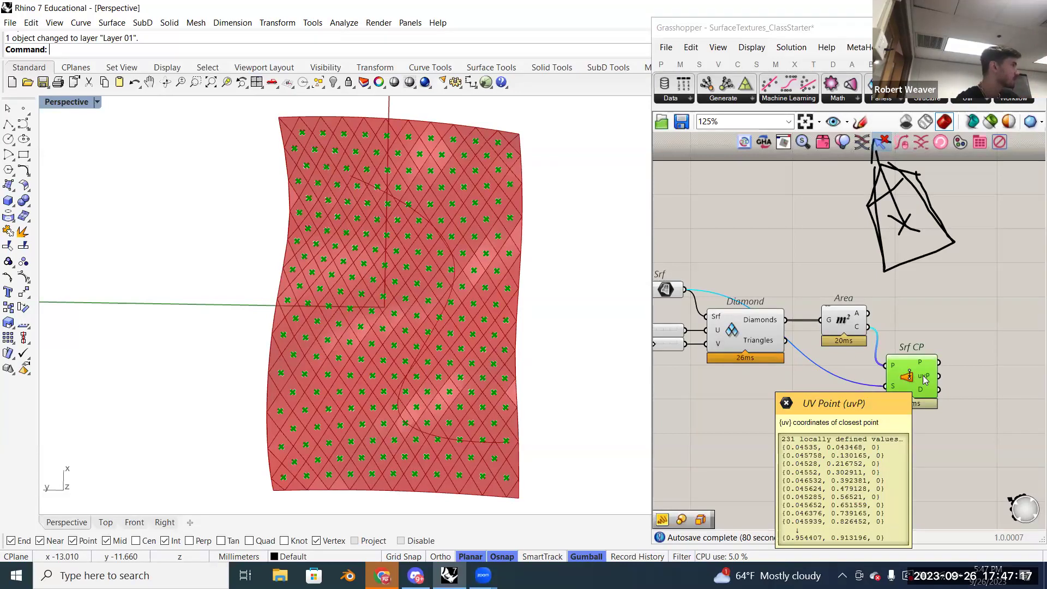
mouse_move(416, 367)
right_mouse_down()
mouse_move(304, 245)
mouse_move(284, 252)
right_mouse_up()
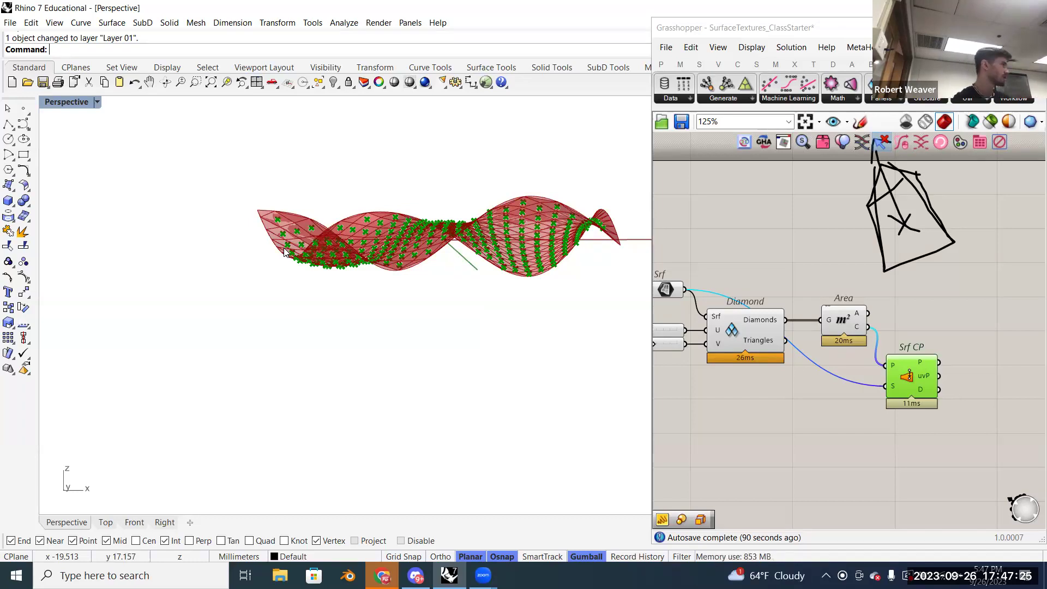
right_click_drag(403, 253, 419, 282)
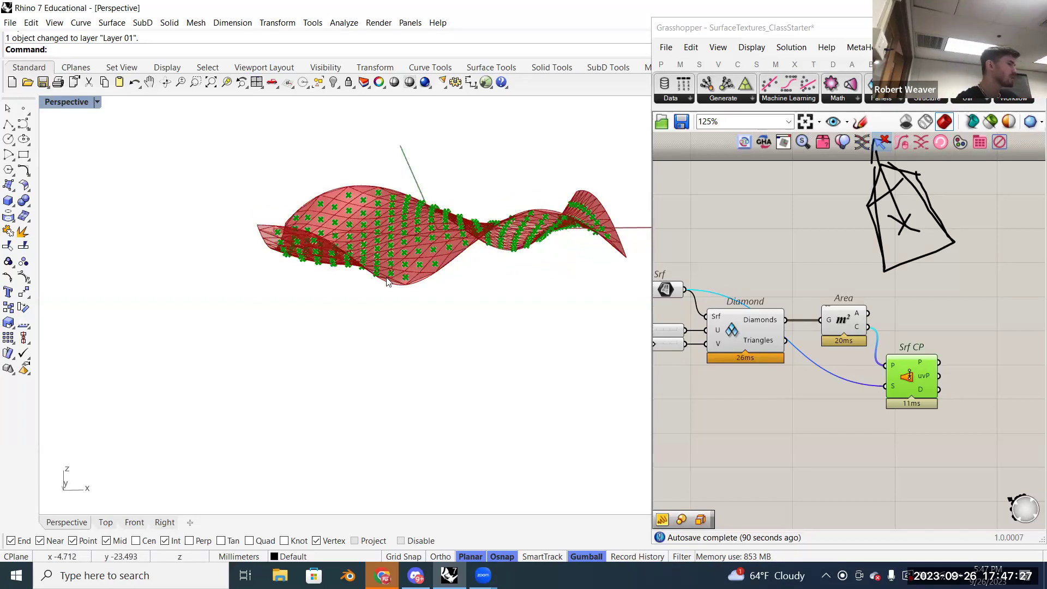
scroll(420, 283, "up", 5)
scroll(422, 282, "down", 3)
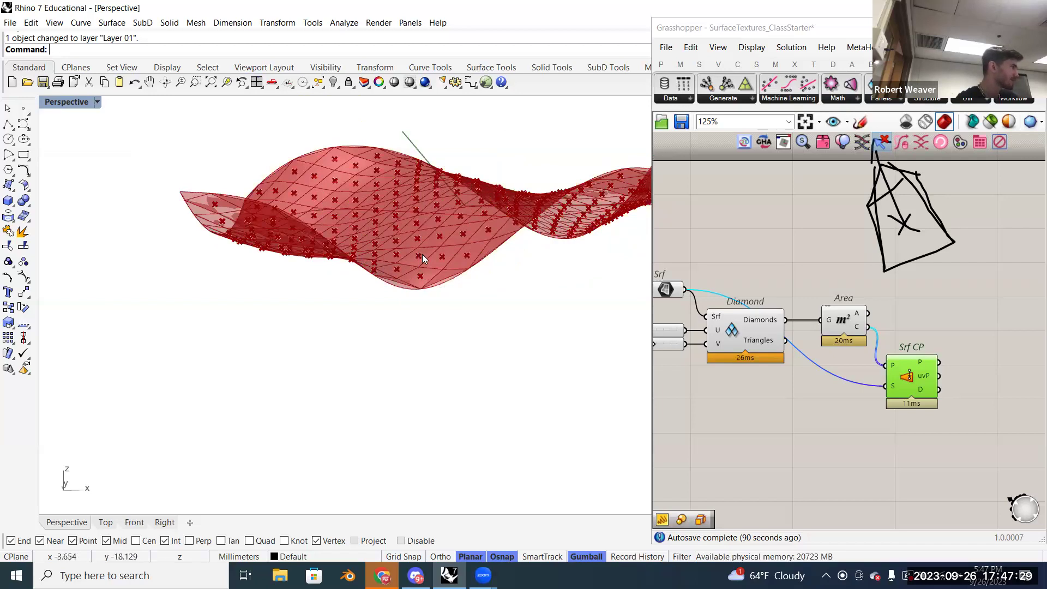
mouse_move(433, 299)
right_mouse_down()
mouse_move(445, 382)
mouse_move(420, 409)
mouse_move(500, 376)
mouse_move(574, 377)
mouse_move(538, 381)
mouse_move(552, 386)
mouse_move(451, 299)
mouse_move(444, 327)
mouse_move(421, 252)
right_mouse_up()
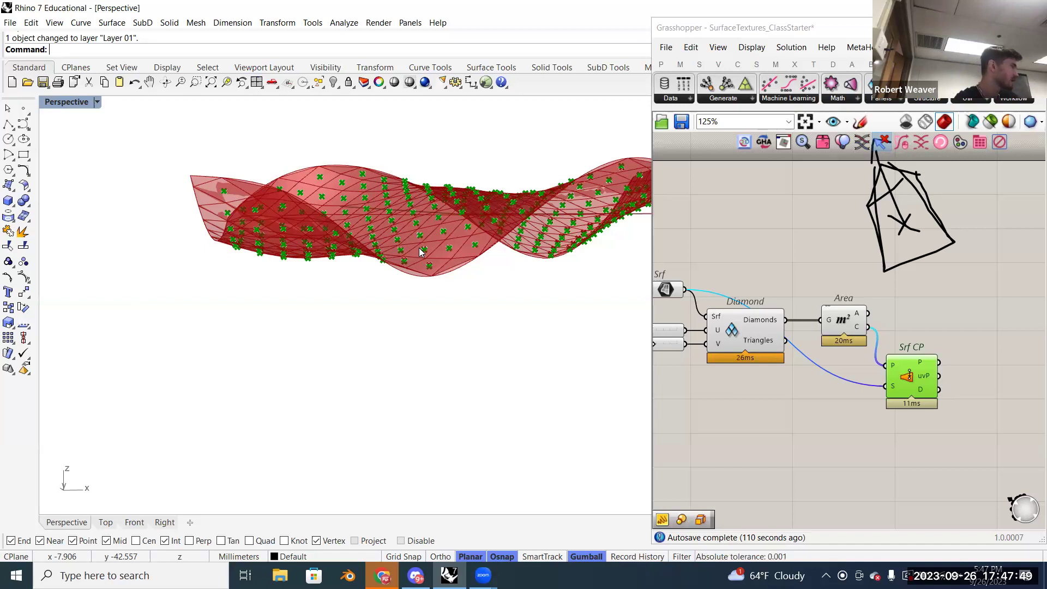
mouse_move(411, 273)
right_mouse_down()
mouse_move(432, 283)
mouse_move(457, 328)
mouse_move(439, 346)
mouse_move(473, 365)
mouse_move(451, 374)
mouse_move(430, 367)
mouse_move(444, 374)
mouse_move(435, 303)
right_mouse_up()
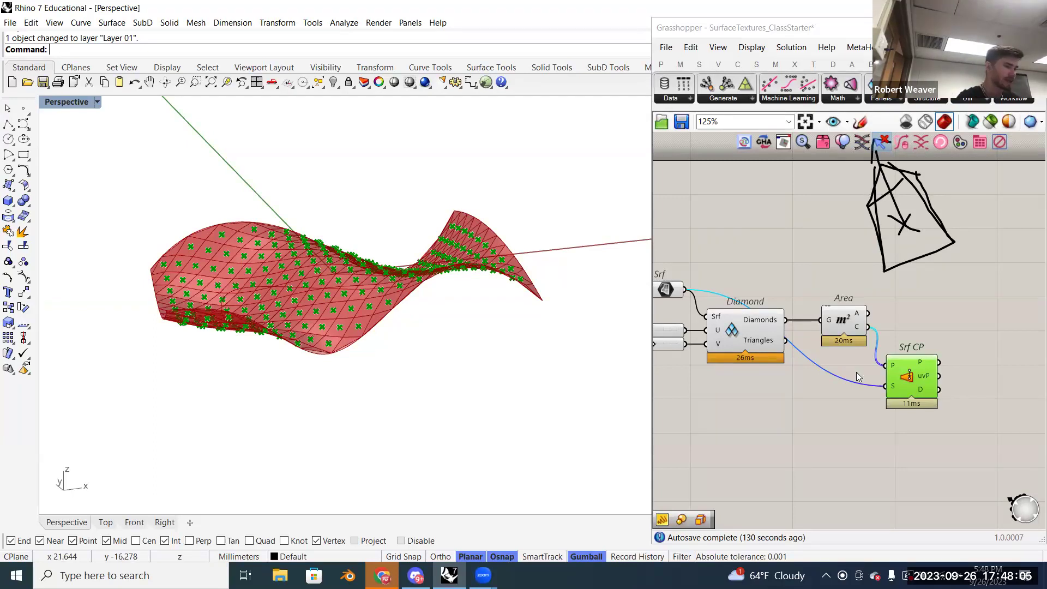
- Shift the Crv parameter slightly toward the Diamond component and inspect its referenced curve on the surface
scroll(859, 365, "down", 4)
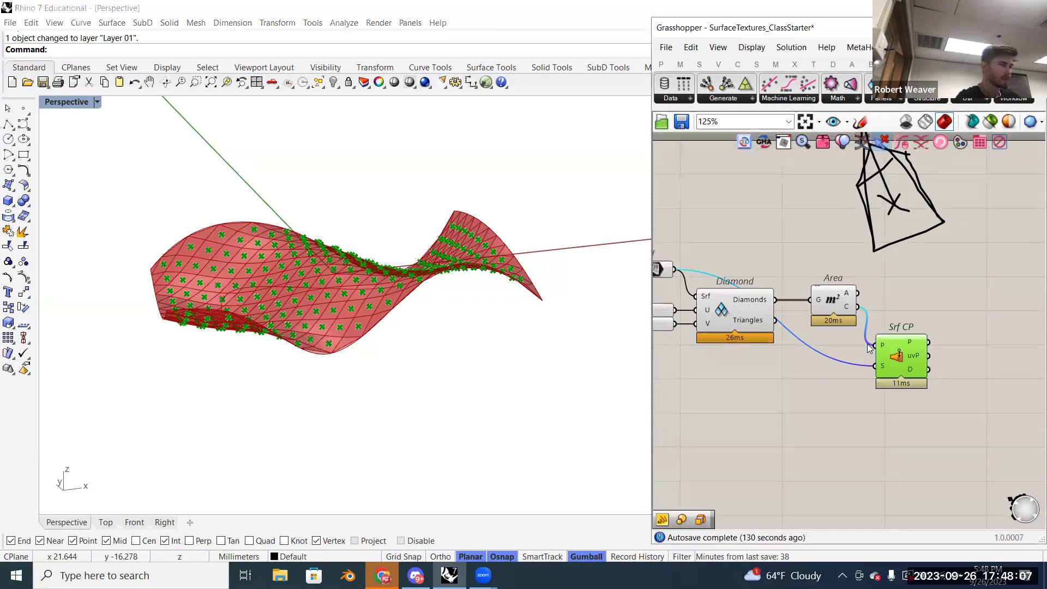
right_click_drag(902, 377, 904, 374)
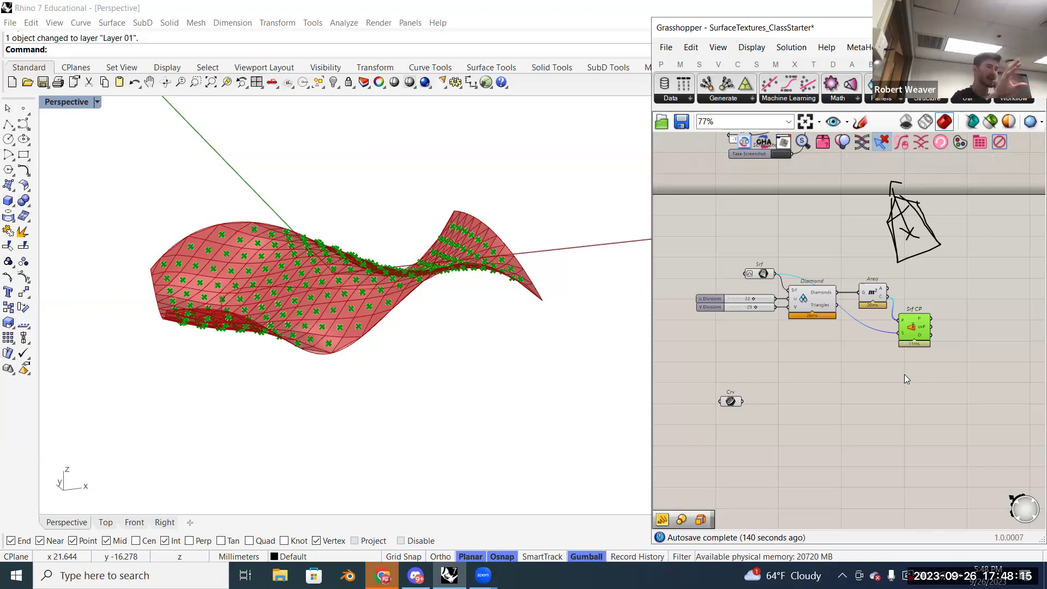
right_click_drag(723, 394, 703, 391)
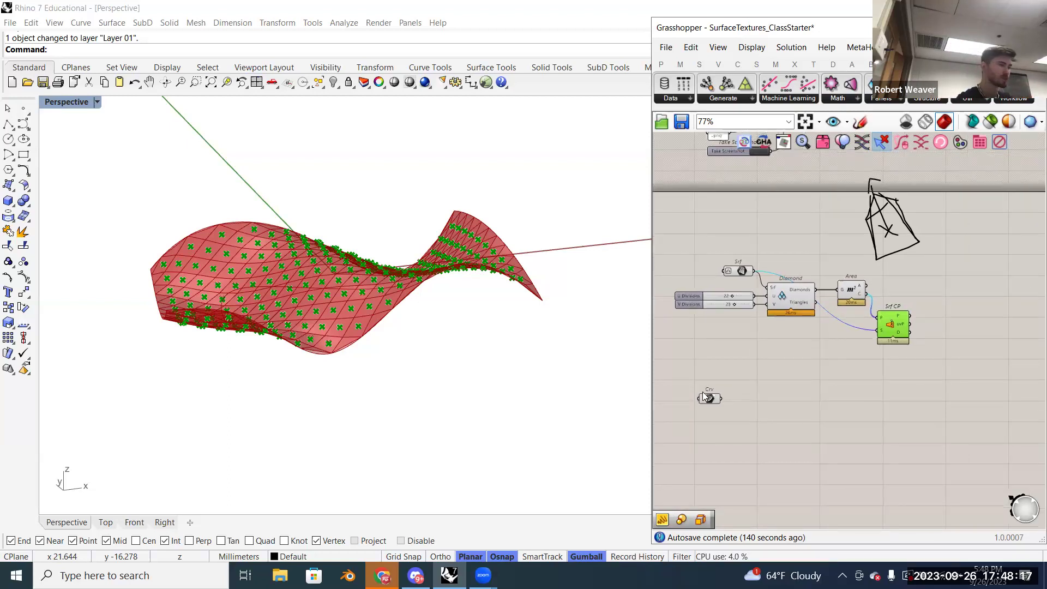
left_click_drag(710, 397, 738, 397)
right_click_drag(497, 320, 495, 377)
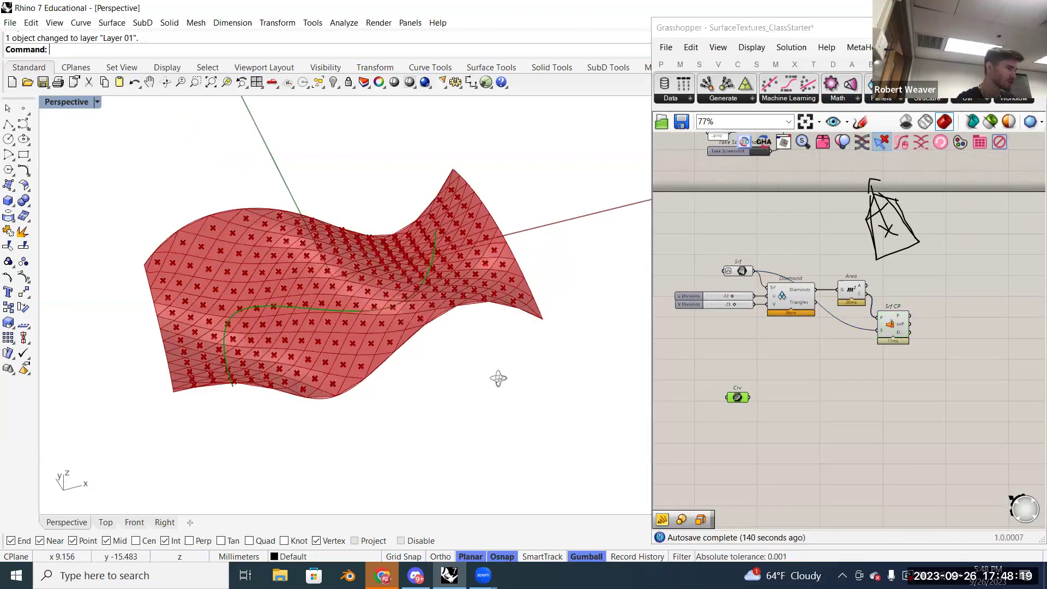
right_click(734, 398)
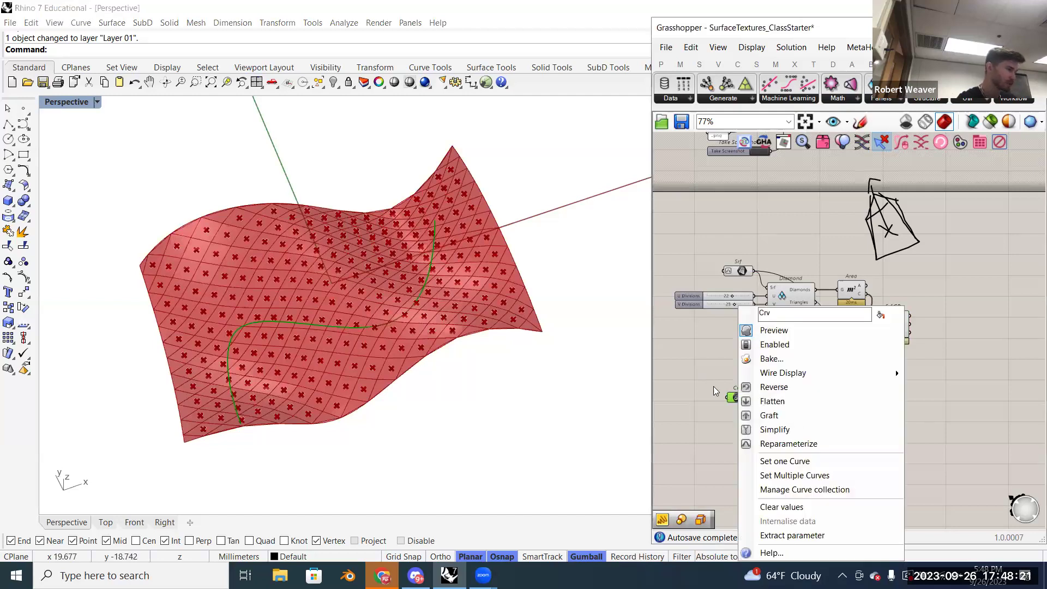
right_click_drag(713, 386, 719, 358)
left_click_drag(740, 381, 687, 226)
left_click(737, 374)
right_click_drag(528, 352, 528, 388)
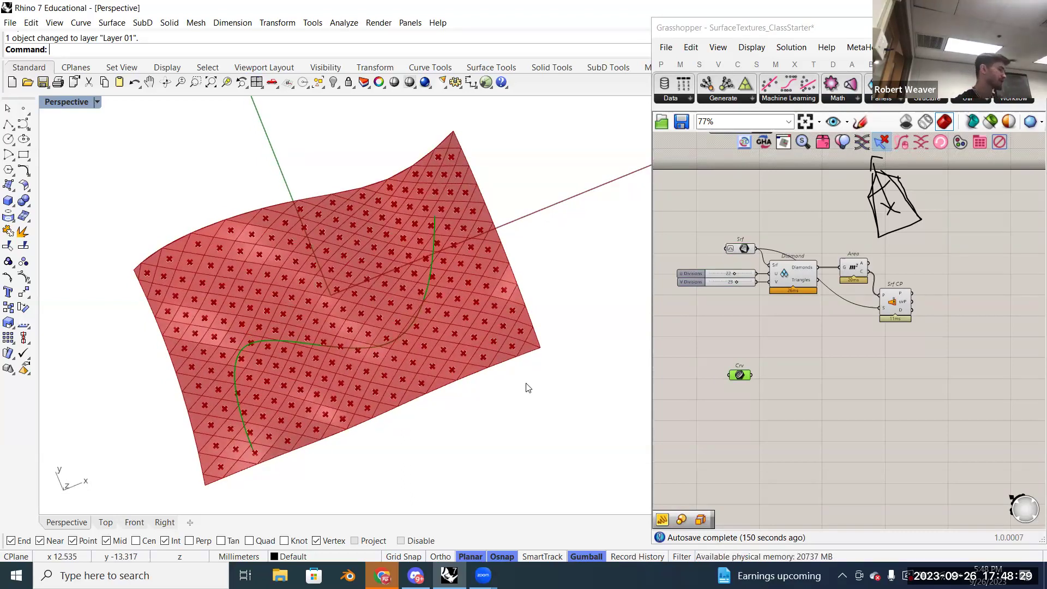
- Add a Curve Closest Point component and place it below and just beyond the Surface Closest Point component
double_click(884, 365)
type("clos")
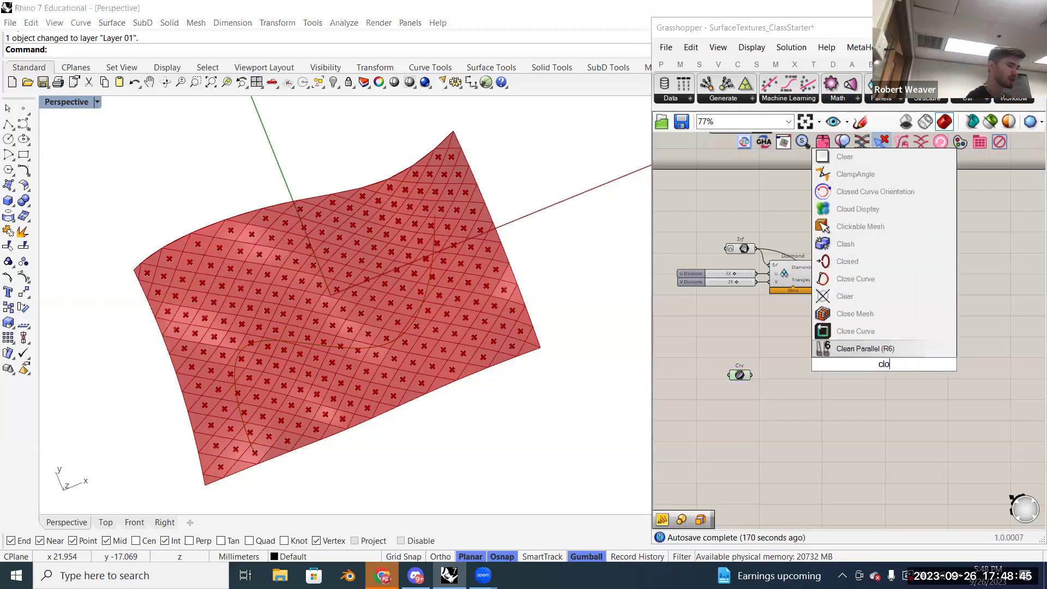
key("BackSpace")
key("BackSpace")
key("BackSpace")
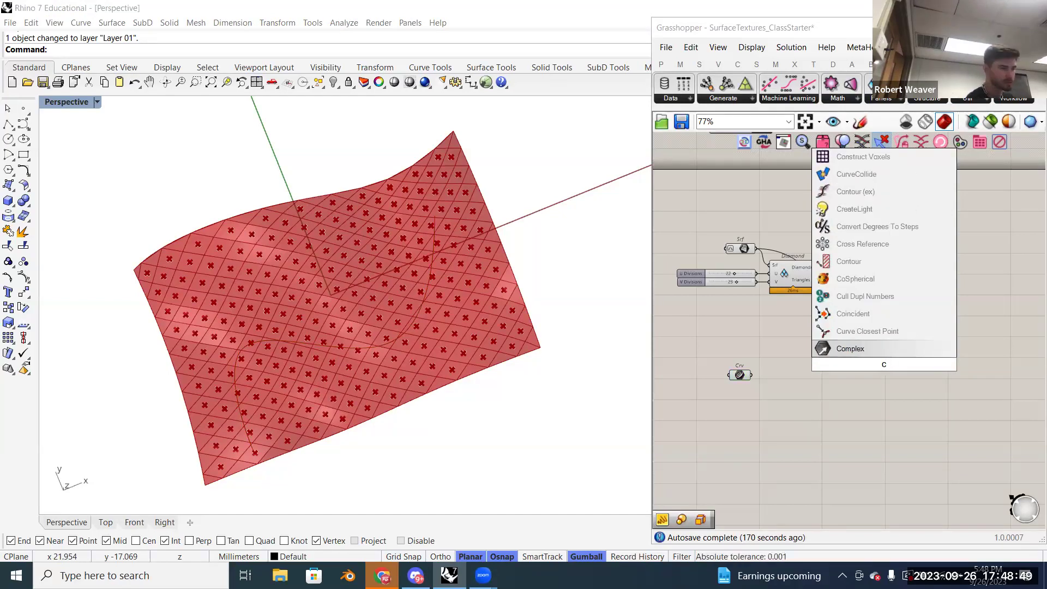
key("Up")
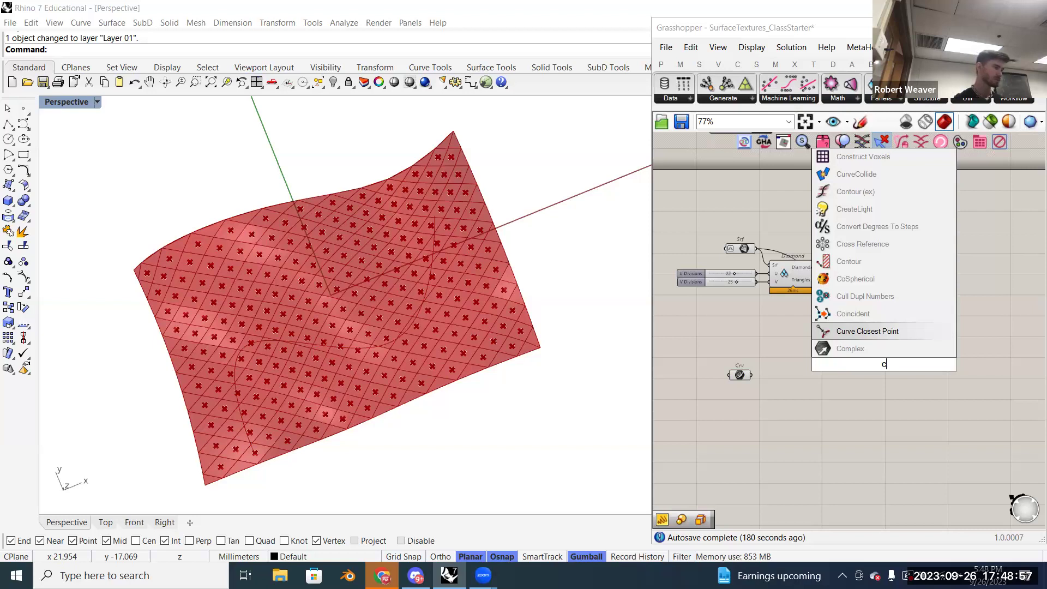
left_click(902, 333)
left_click_drag(883, 365, 935, 343)
- Move the Crv parameter up beneath the Diamond component and widen the Grasshopper window
scroll(934, 343, "up", 2)
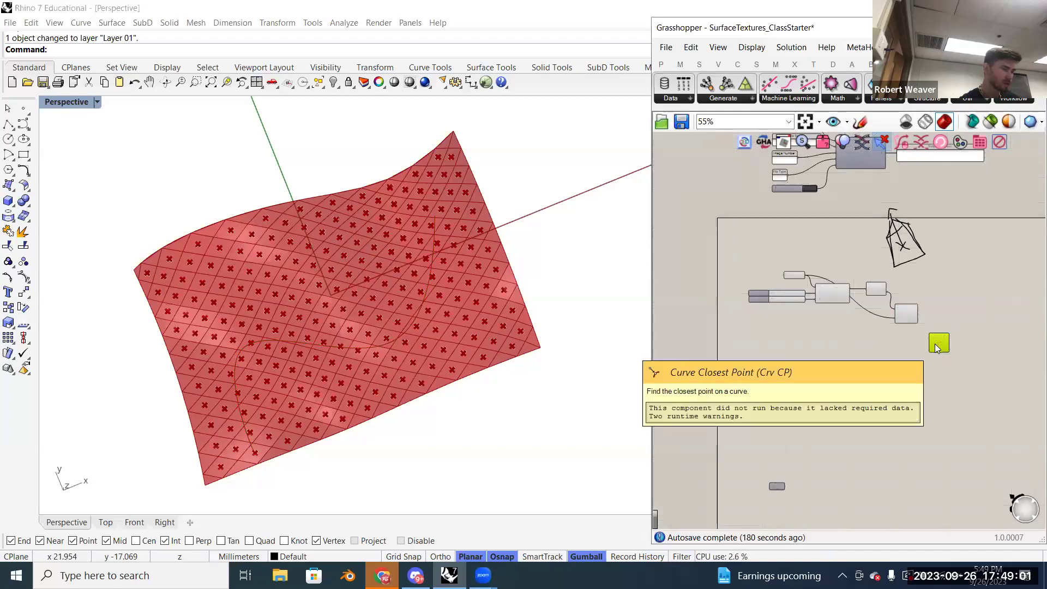
left_click(704, 380)
left_click_drag(705, 380, 797, 337)
scroll(913, 331, "up", 3)
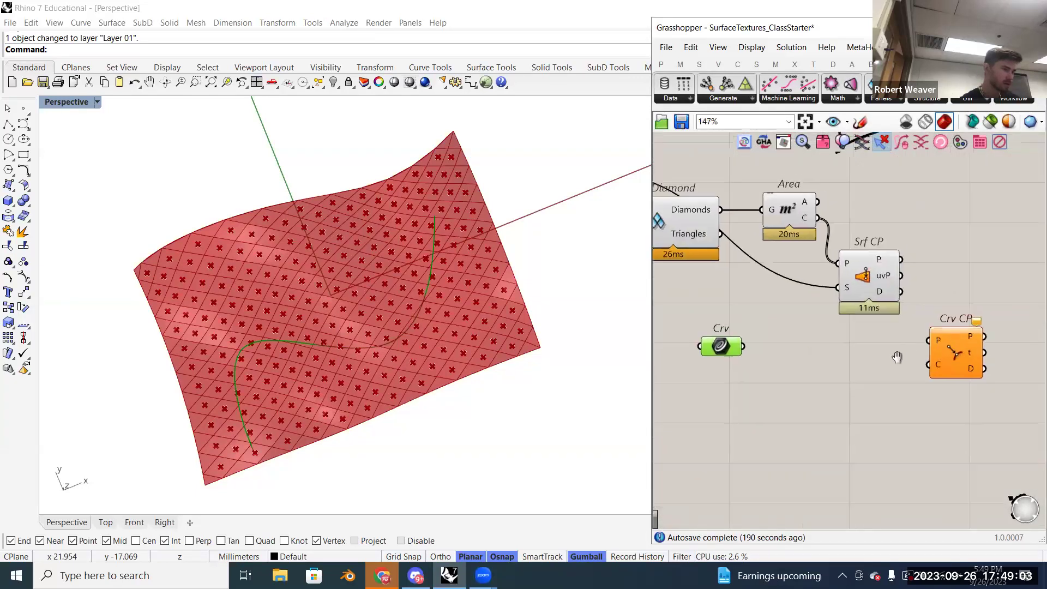
left_click_drag(649, 317, 576, 316)
right_click_drag(798, 356, 843, 340)
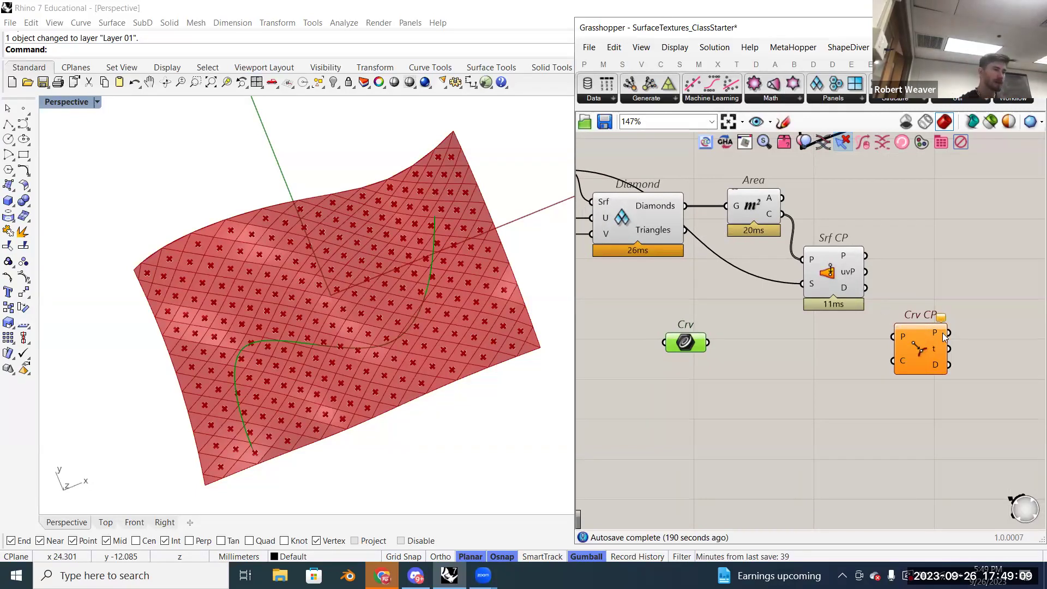
- Nudge Curve Closest Point slightly up and outward, then connect Surface Closest Point's P output to its P input
mouse_move(936, 337)
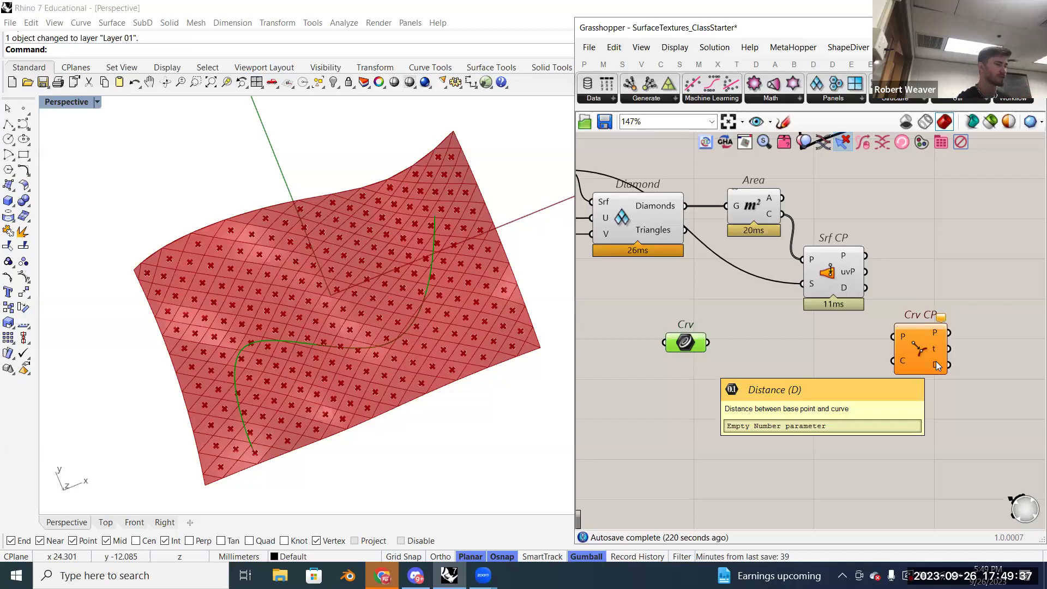
left_click_drag(917, 345, 931, 333)
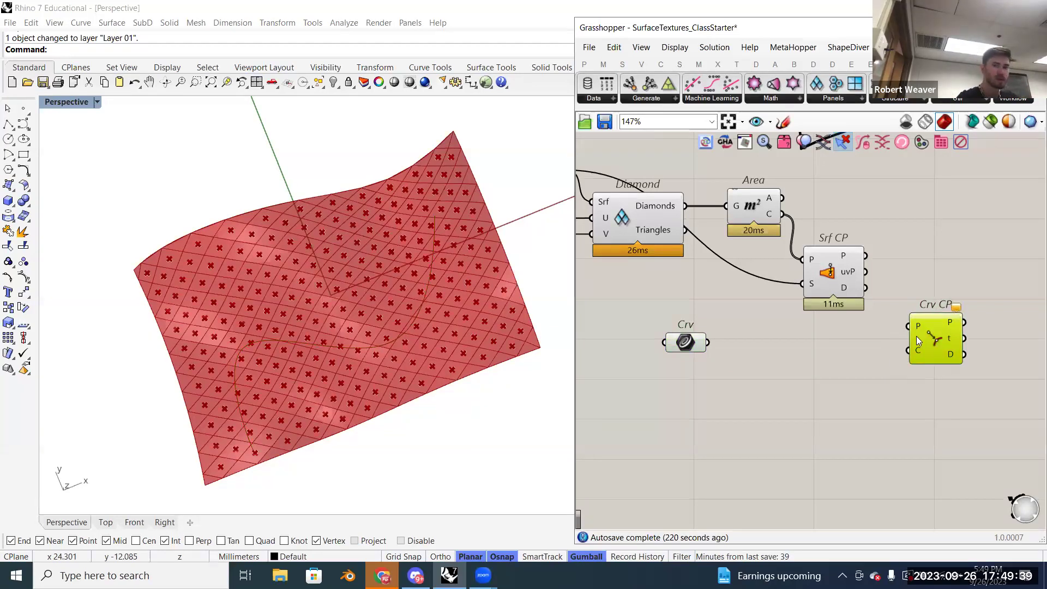
left_click(836, 272)
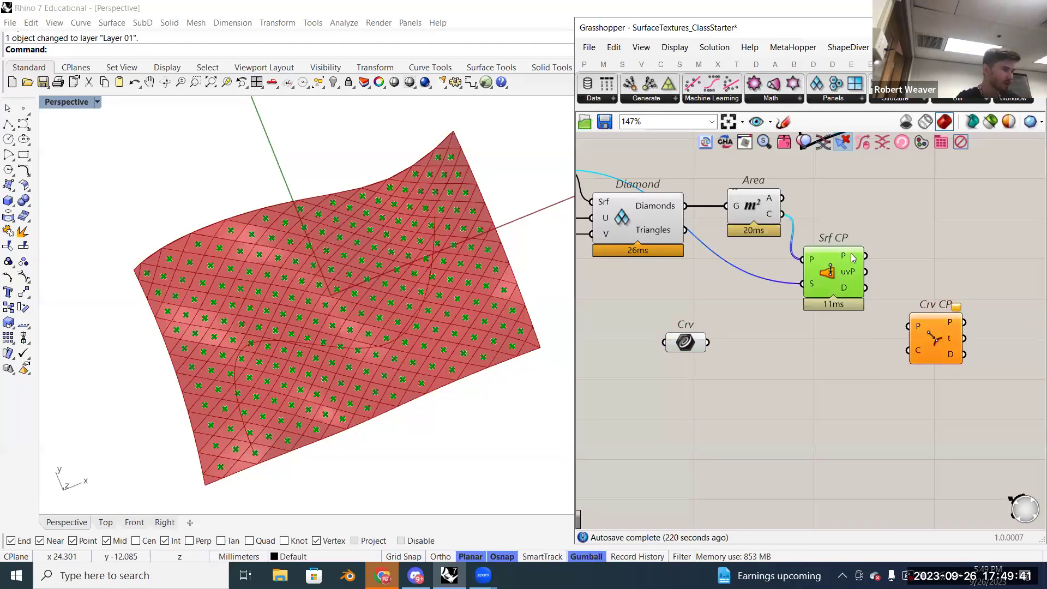
mouse_move(861, 259)
left_click_drag(864, 256, 907, 321)
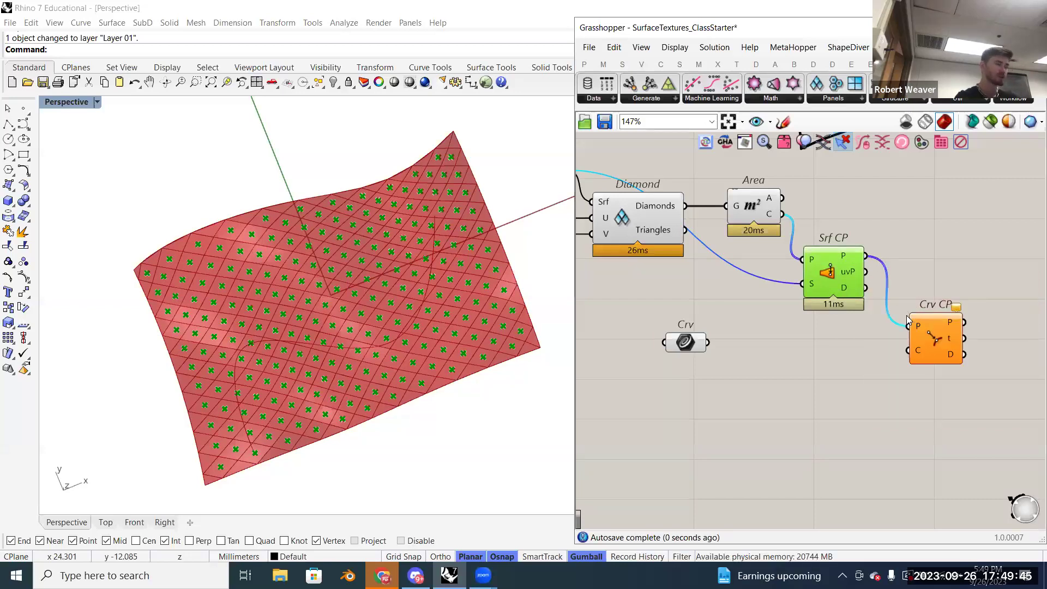
- Connect the Crv parameter to Curve Closest Point's C input and nudge the component up until that wire runs straight
left_click(687, 344)
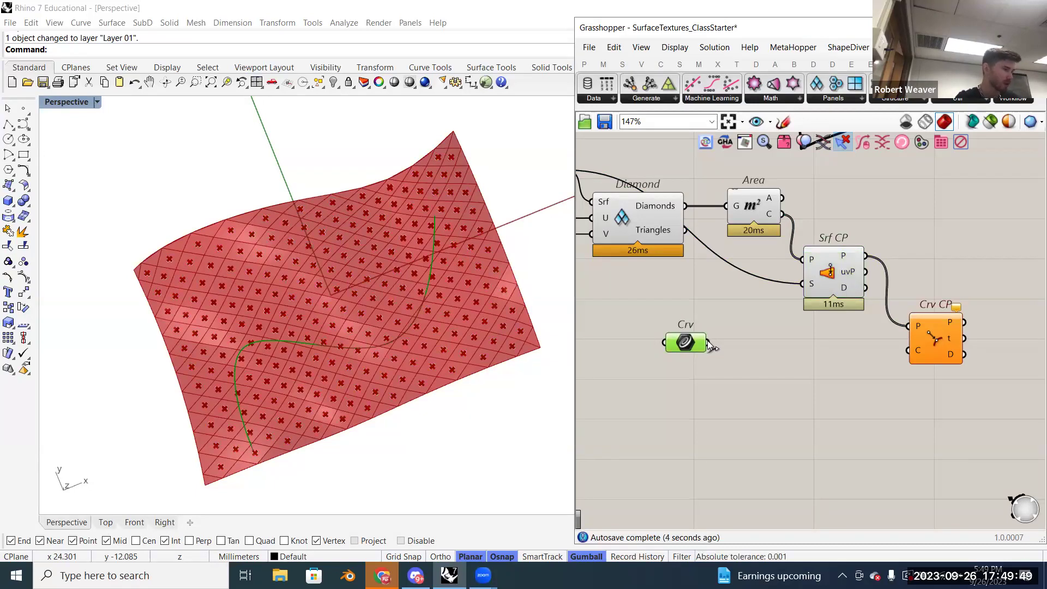
left_click_drag(708, 343, 908, 351)
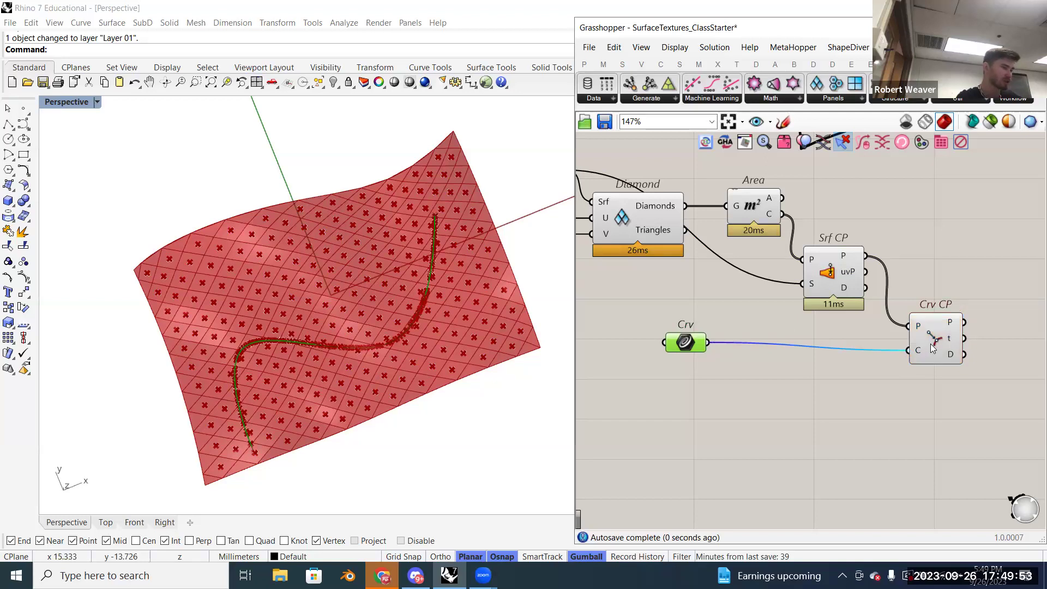
left_click_drag(932, 346, 936, 337)
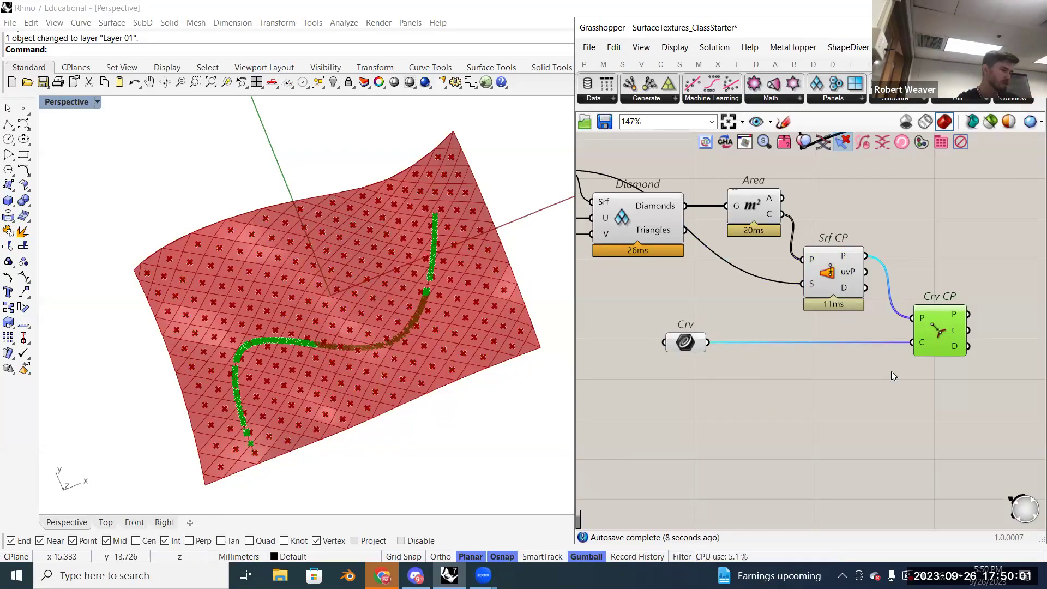
- Examine Curve Closest Point's distance output and its outputs up close, and review how the component fits into the whole definition
right_click_drag(890, 371, 856, 378)
mouse_move(919, 350)
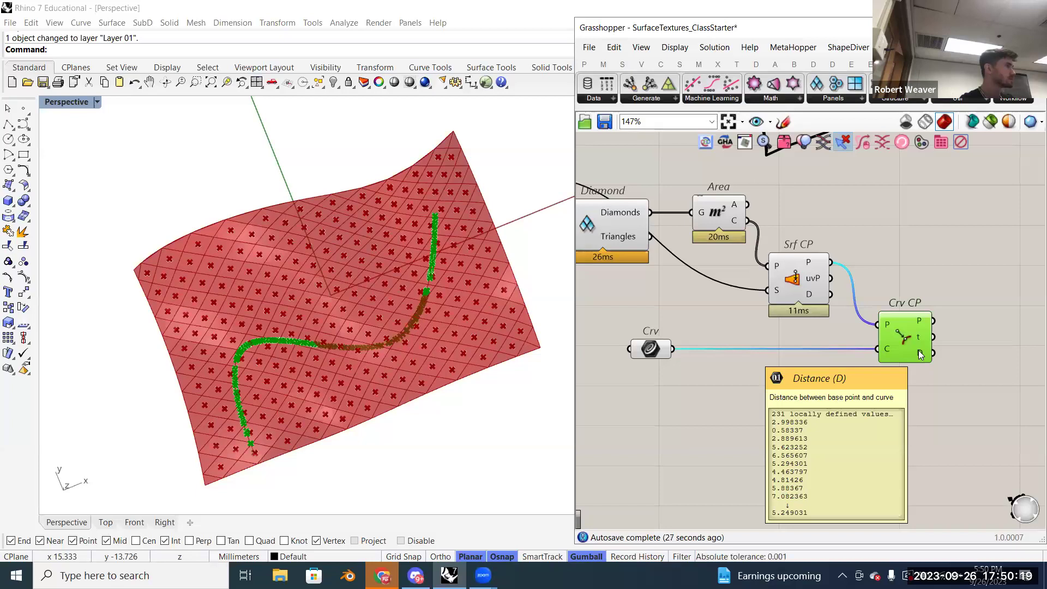
scroll(920, 355, "down", 1)
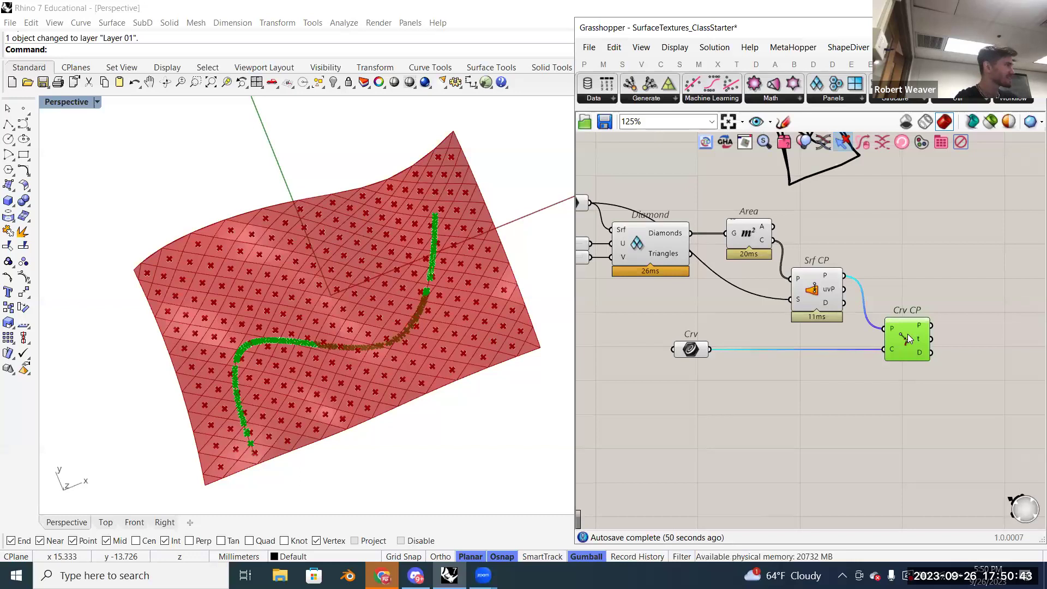
right_click_drag(907, 334, 870, 320)
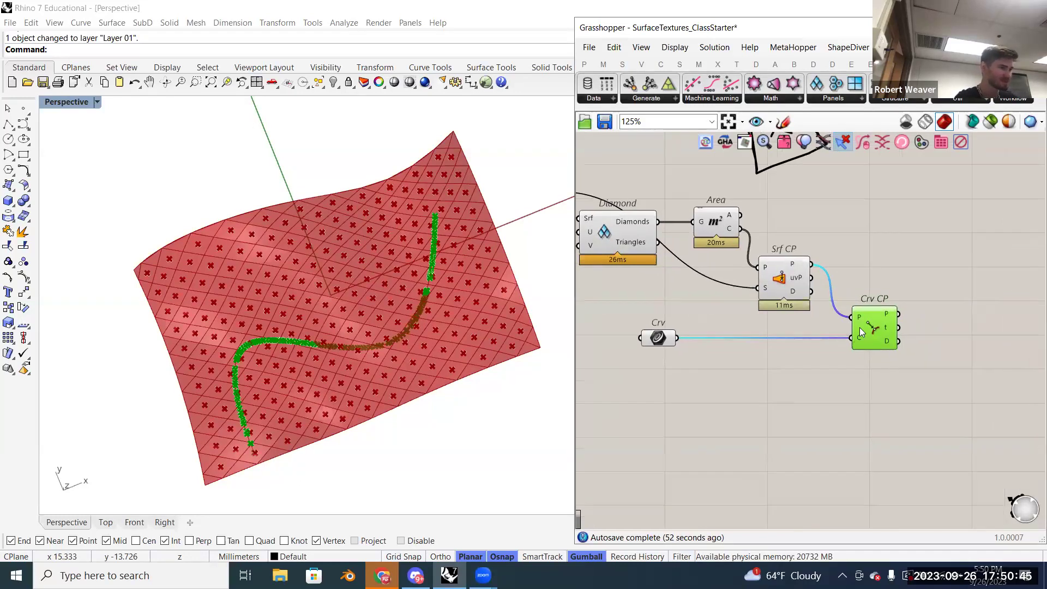
scroll(872, 318, "up", 4)
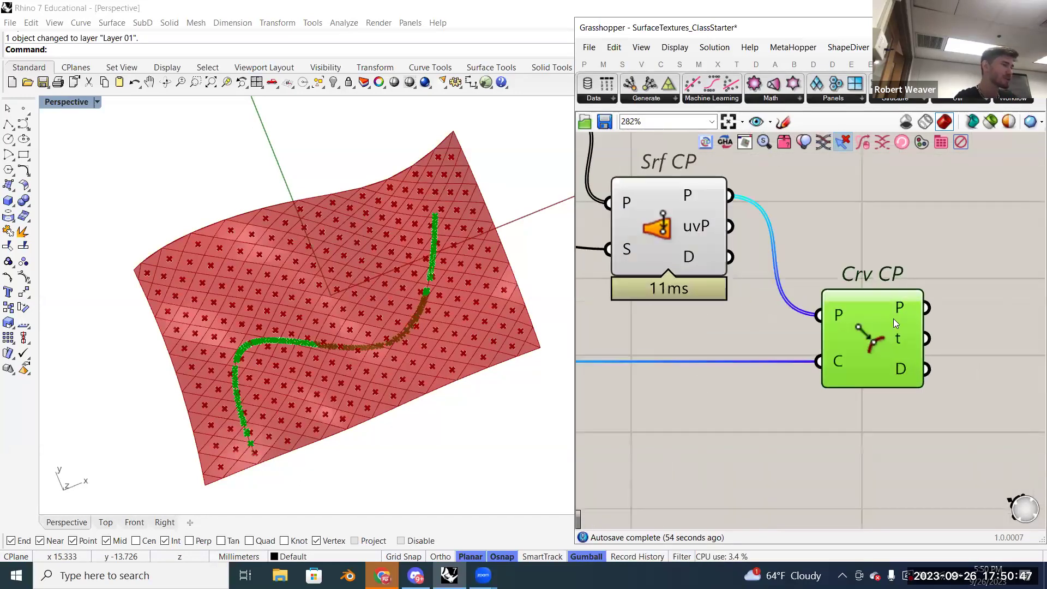
mouse_move(909, 299)
scroll(926, 283, "up", 3)
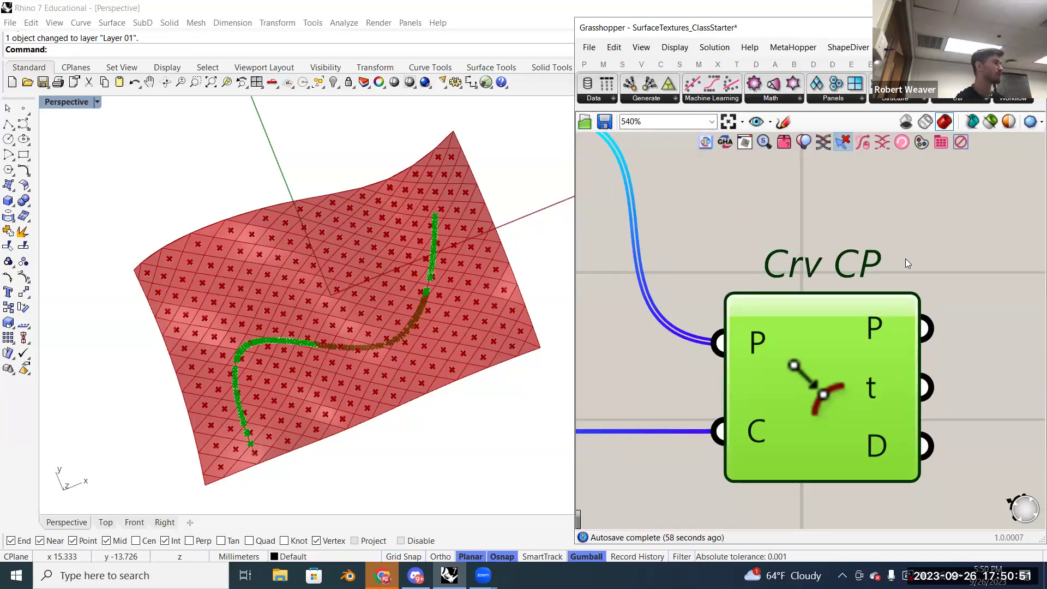
scroll(847, 330, "down", 4)
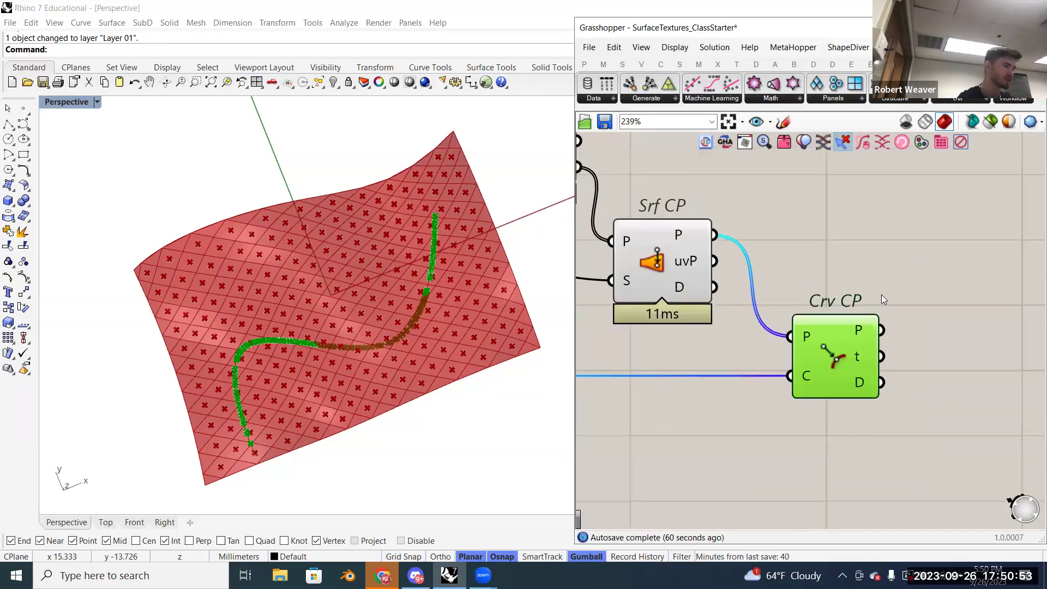
scroll(881, 295, "down", 3)
scroll(876, 315, "down", 1)
scroll(865, 327, "down", 2)
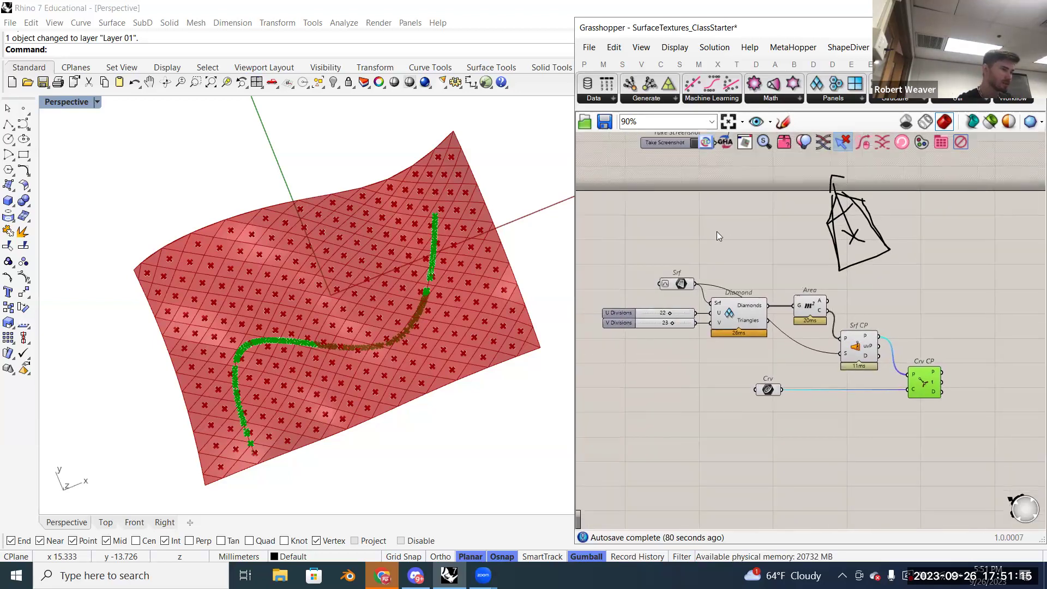
right_click_drag(716, 231, 816, 300)
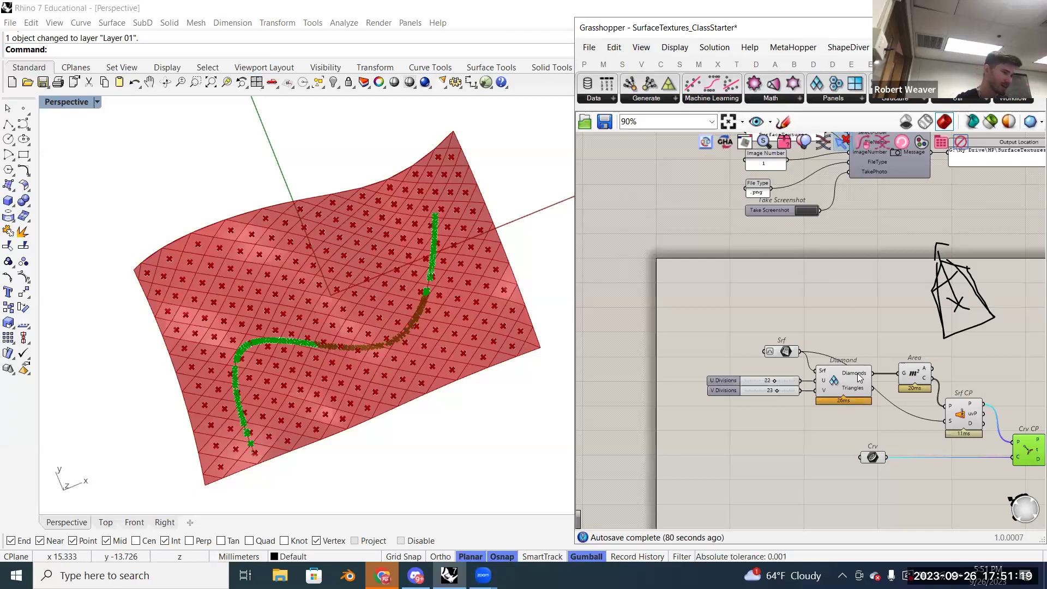
scroll(818, 348, "up", 1)
right_click_drag(794, 345, 618, 289)
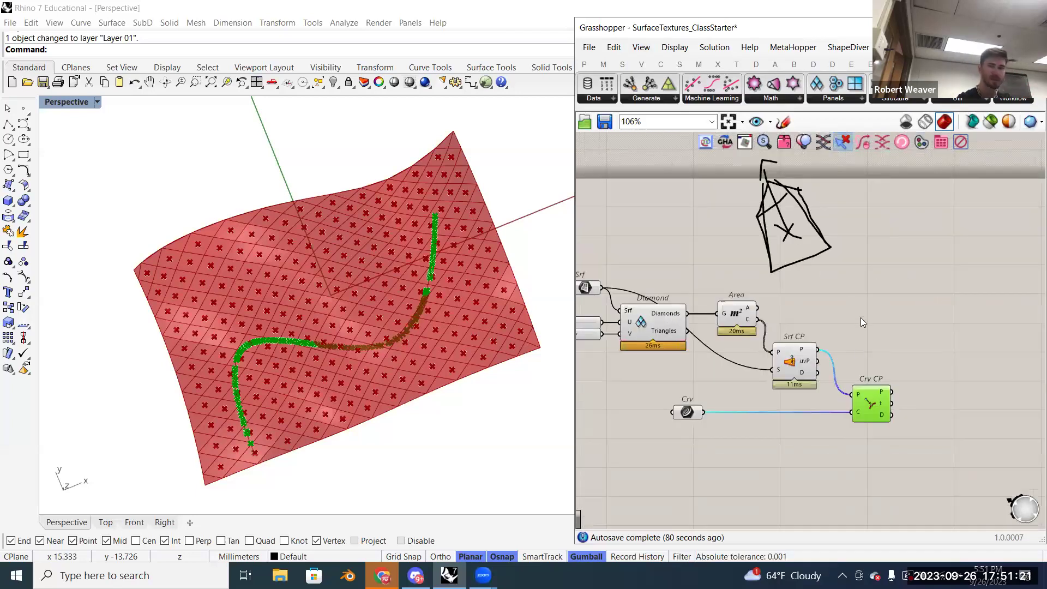
scroll(927, 338, "up", 2)
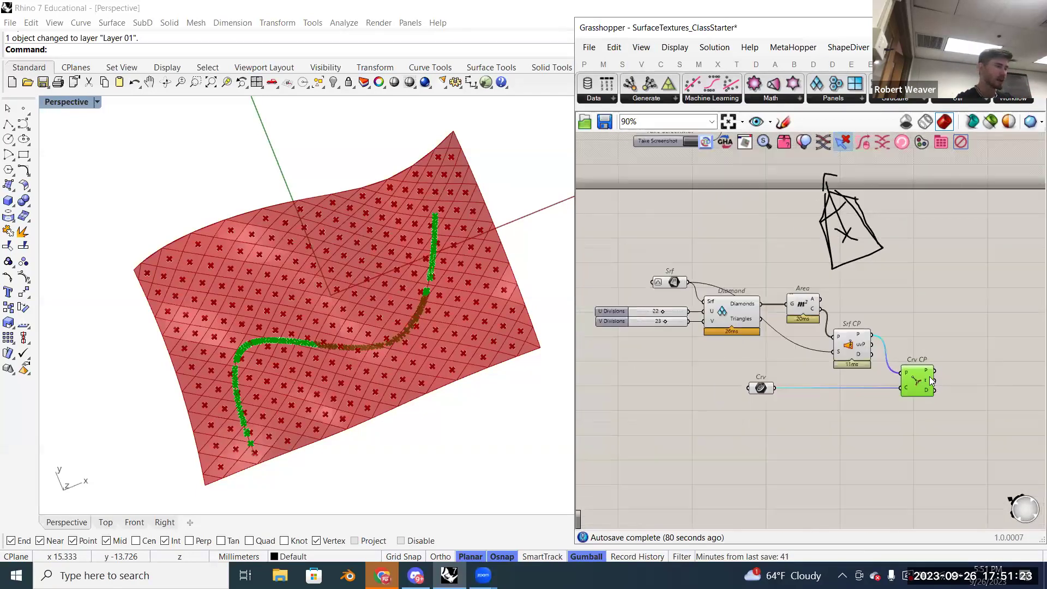
right_click_drag(943, 369, 959, 362)
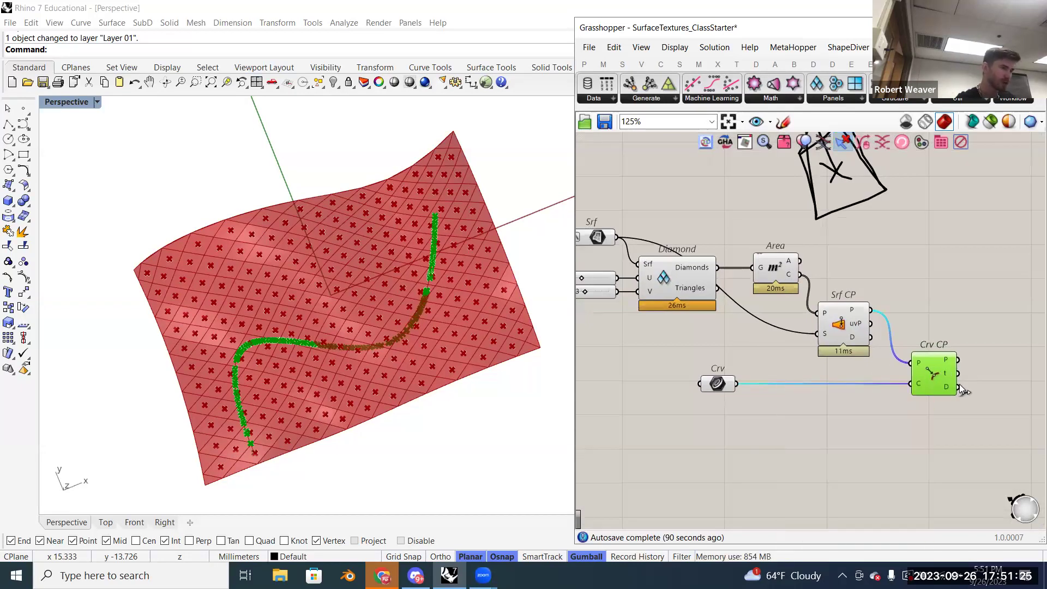
right_click_drag(989, 411, 903, 343)
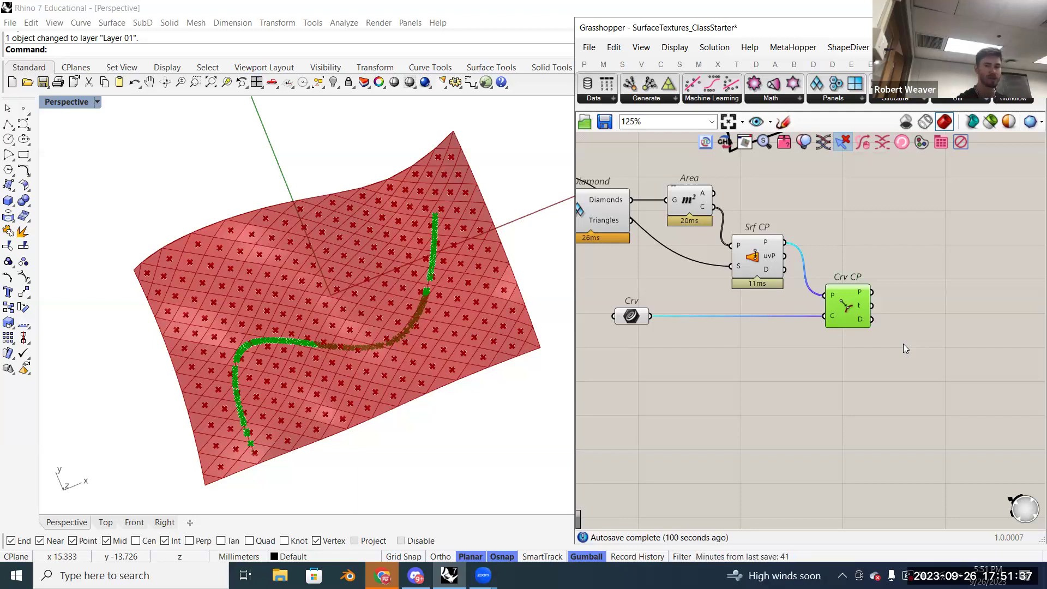
- Look up the Smaller Than and Larger Than components in the component search below Curve Closest Point
right_click_drag(899, 354, 875, 327)
double_click(905, 326)
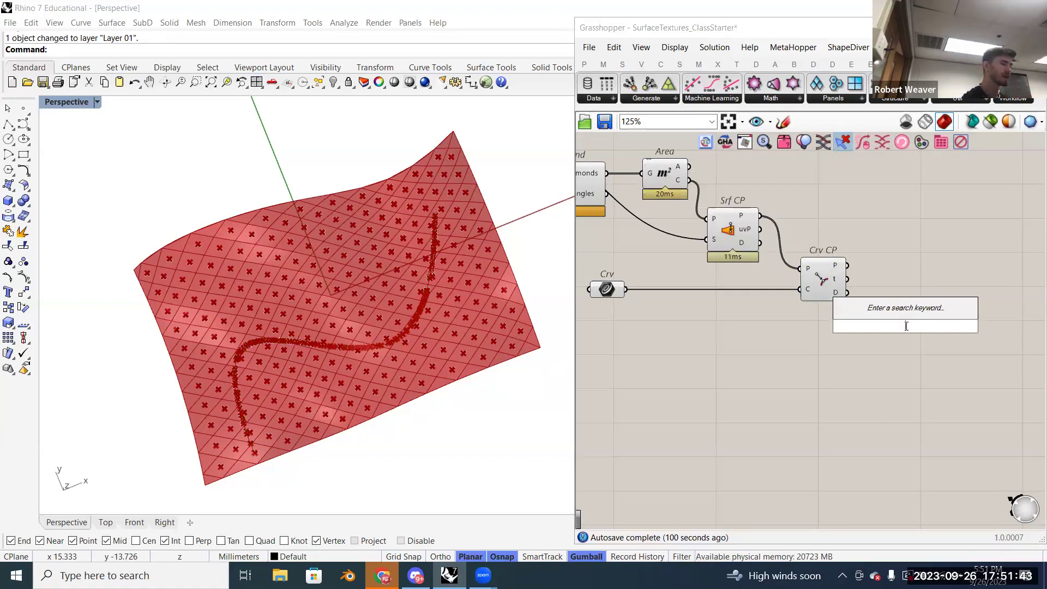
type("smal")
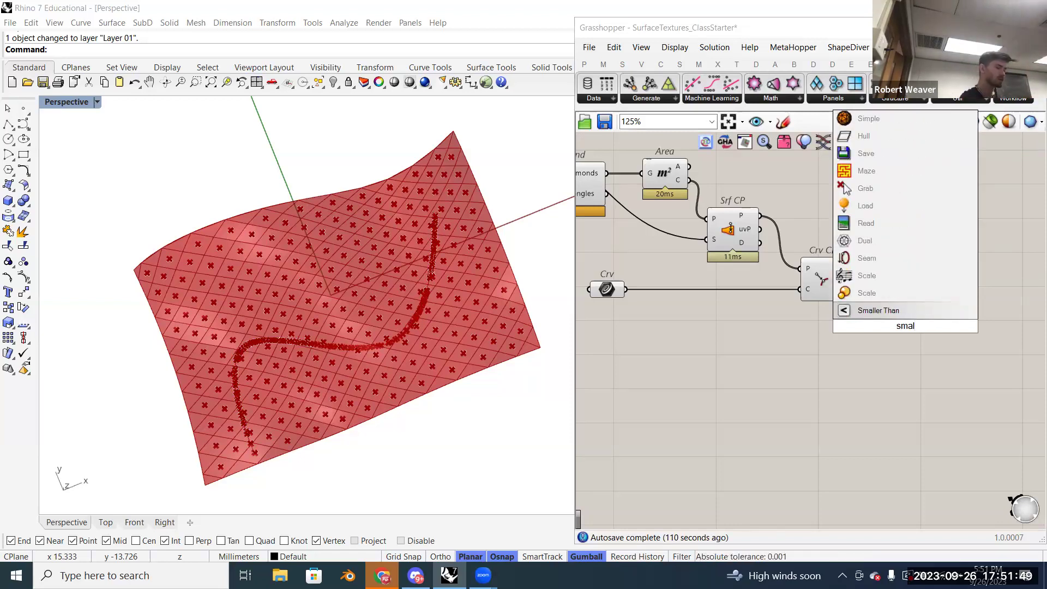
key("BackSpace")
key("BackSpace")
key("BackSpace")
key("BackSpace")
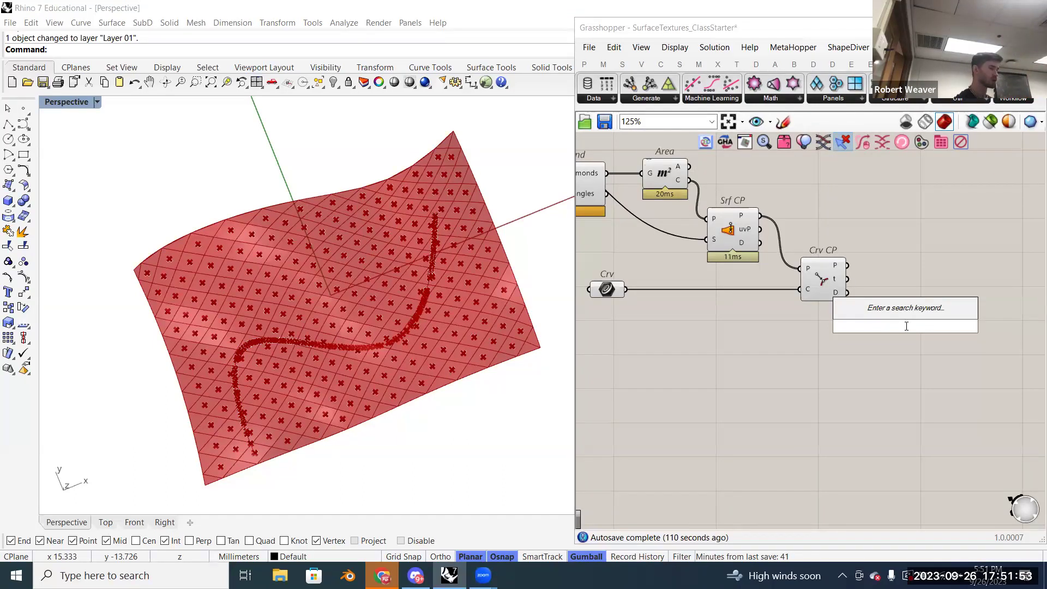
type("large")
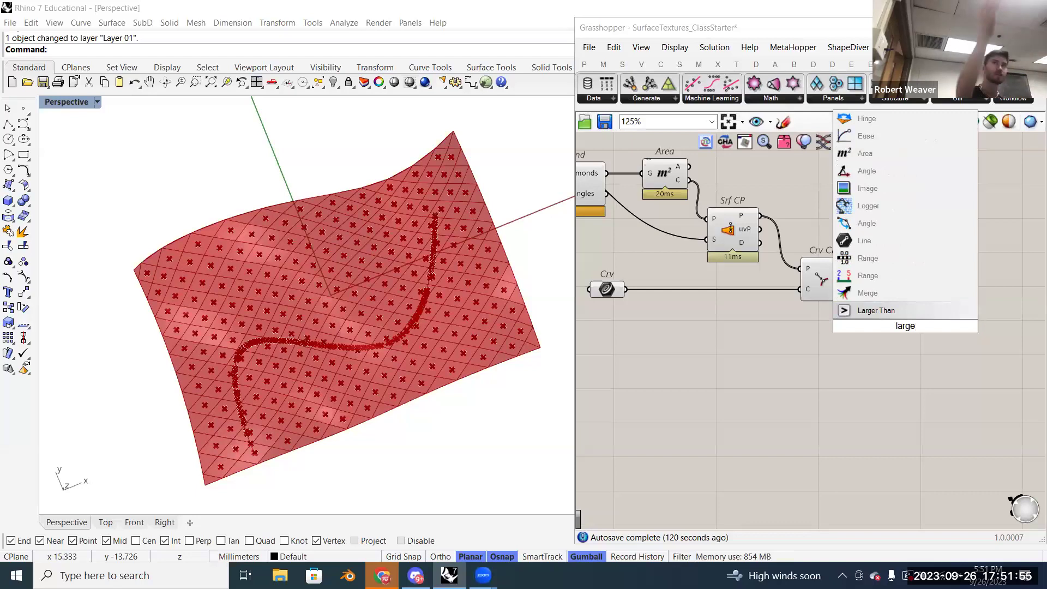
key("BackSpace")
key("BackSpace")
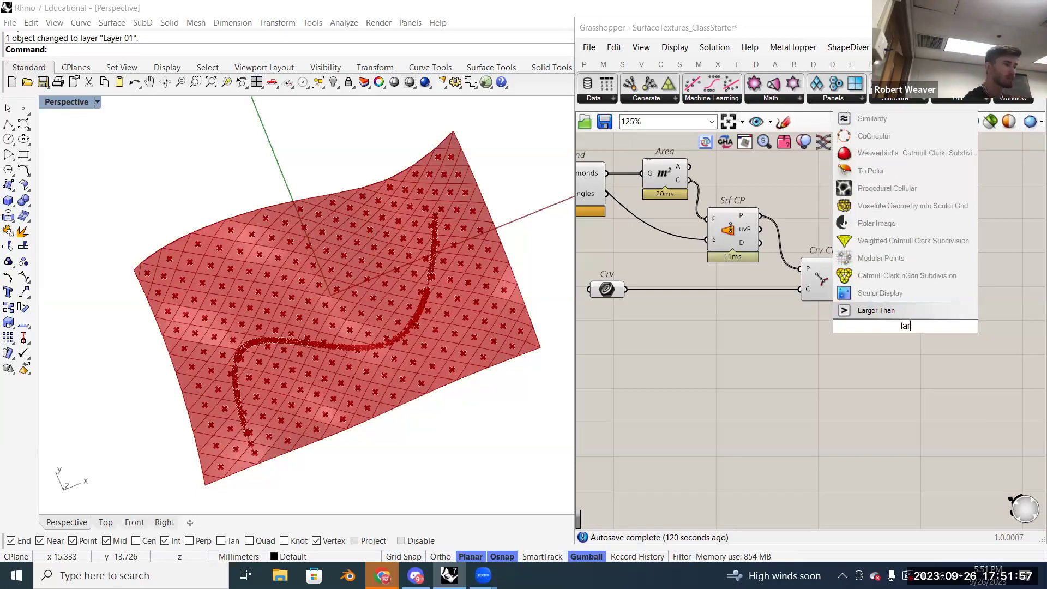
key("BackSpace")
key("BackSpace")
key("BackSpace")
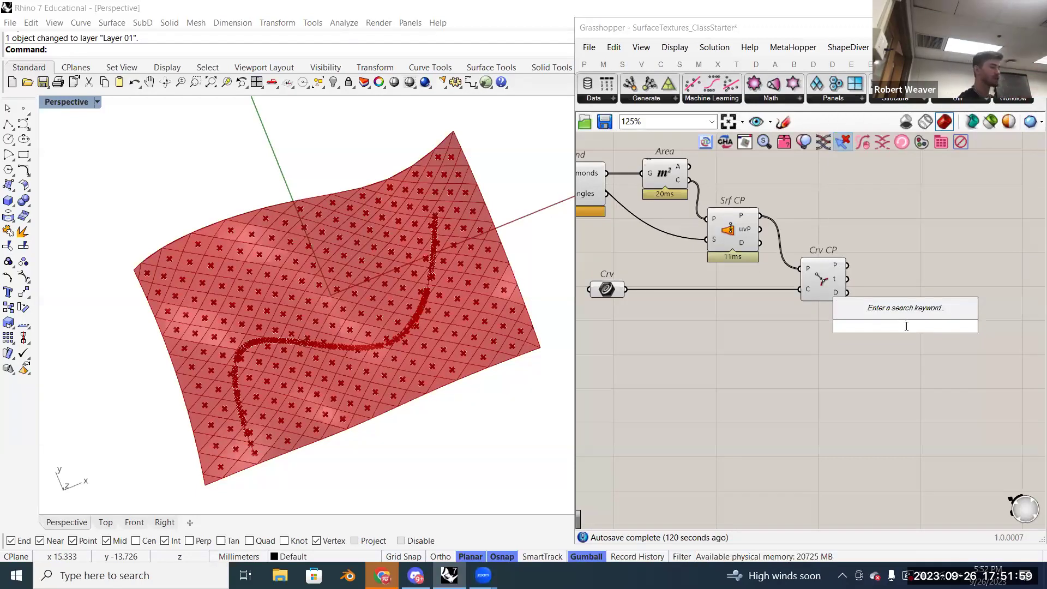
- Search for "includ" and add an Includes component below and just beyond Curve Closest Point
type("includ")
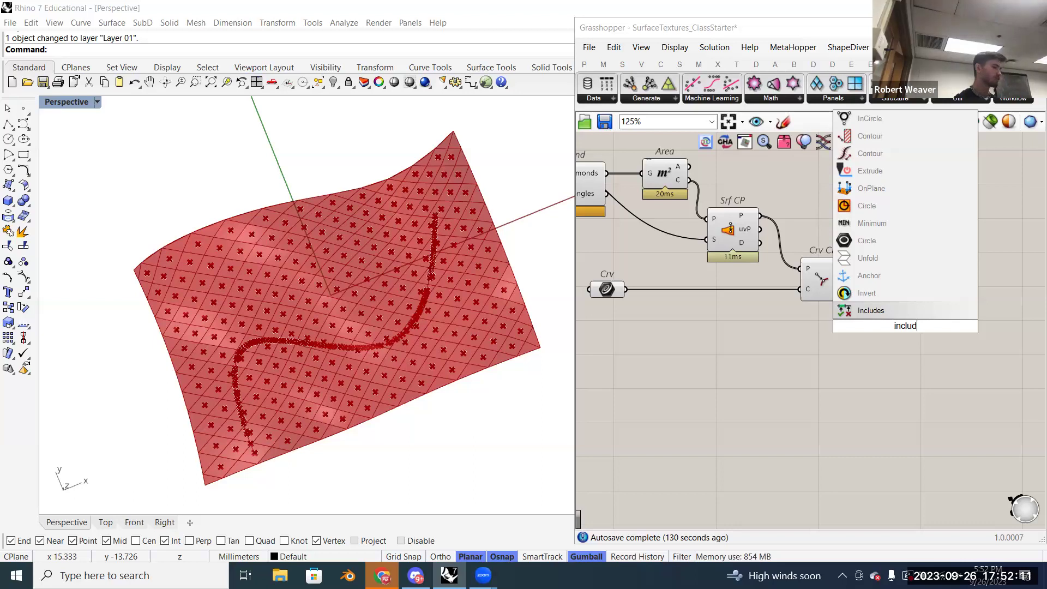
left_click(922, 307)
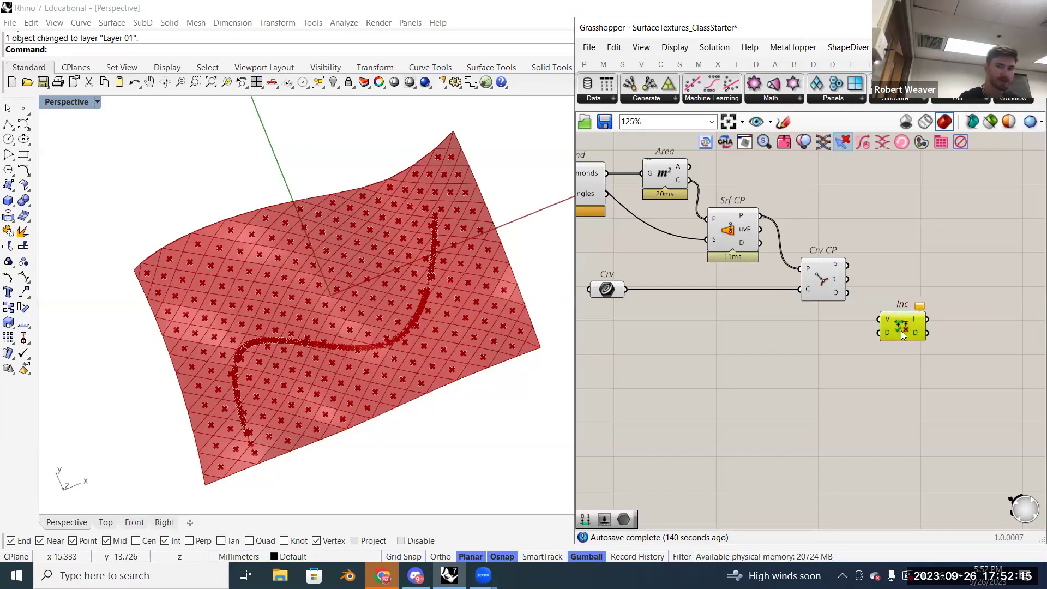
right_click_drag(870, 337, 896, 329)
left_click(874, 332)
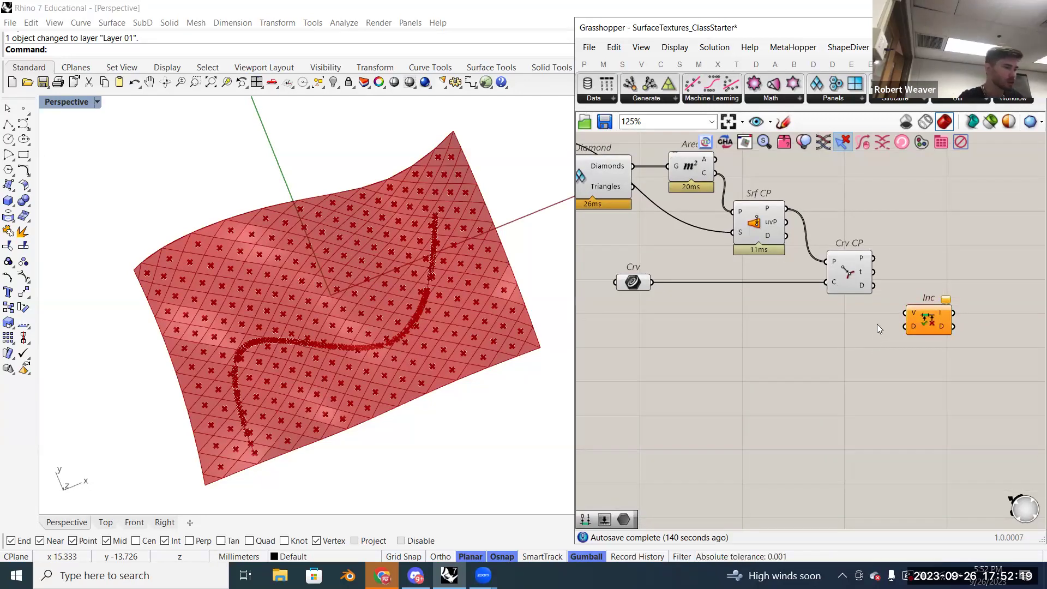
- Connect Curve Closest Point's D output to the V input of Includes and inspect the values it receives
mouse_move(863, 287)
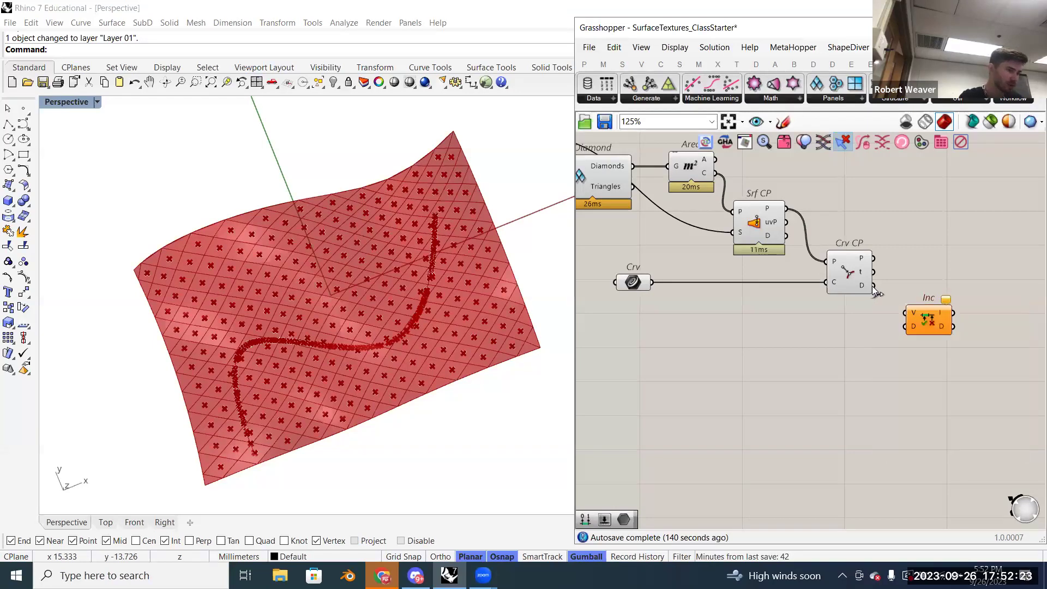
left_click_drag(873, 286, 914, 319)
mouse_move(915, 320)
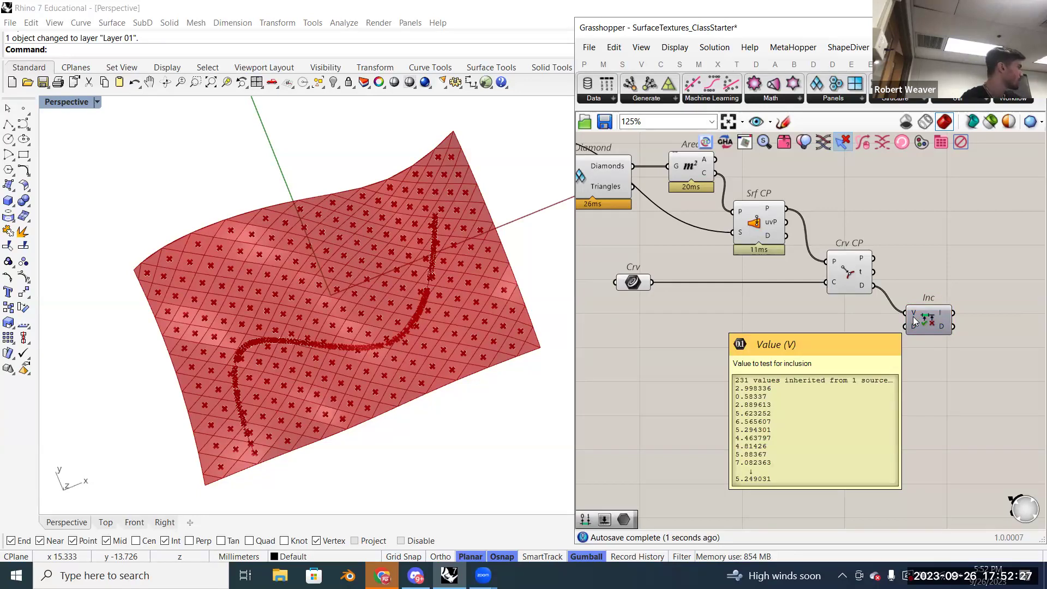
right_click_drag(874, 345, 881, 342)
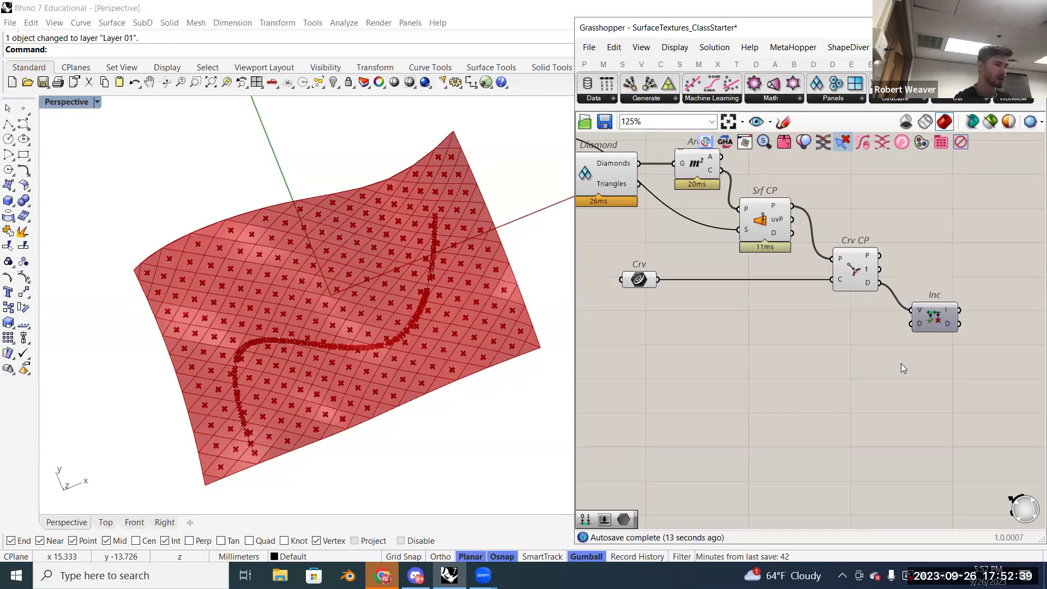
right_click_drag(884, 342, 900, 336)
- Check the Domain input of Includes, add a Construct Domain component and place it just before and below Includes
mouse_move(936, 321)
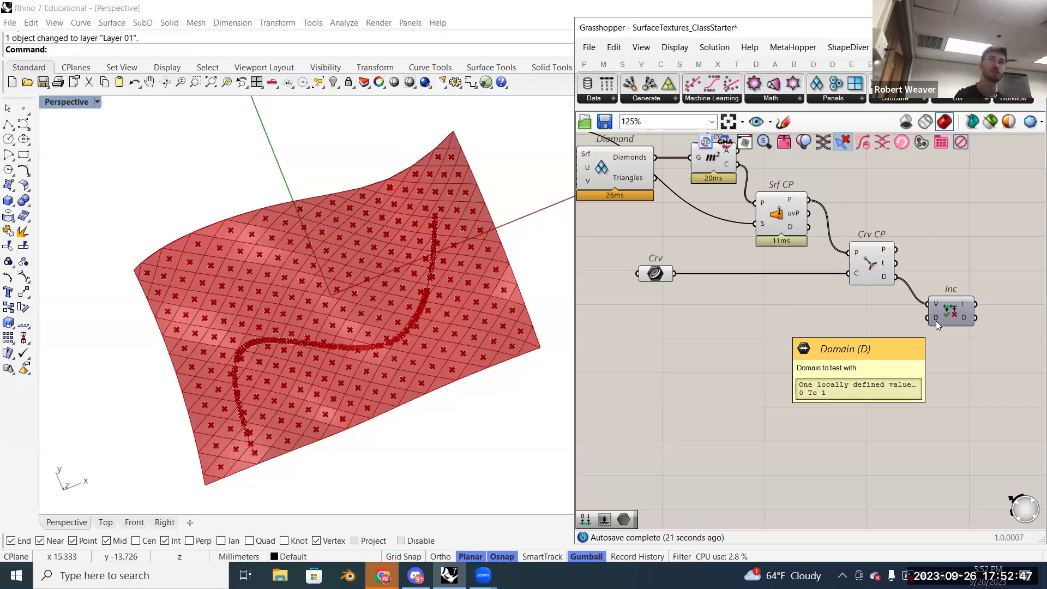
double_click(849, 331)
type("con")
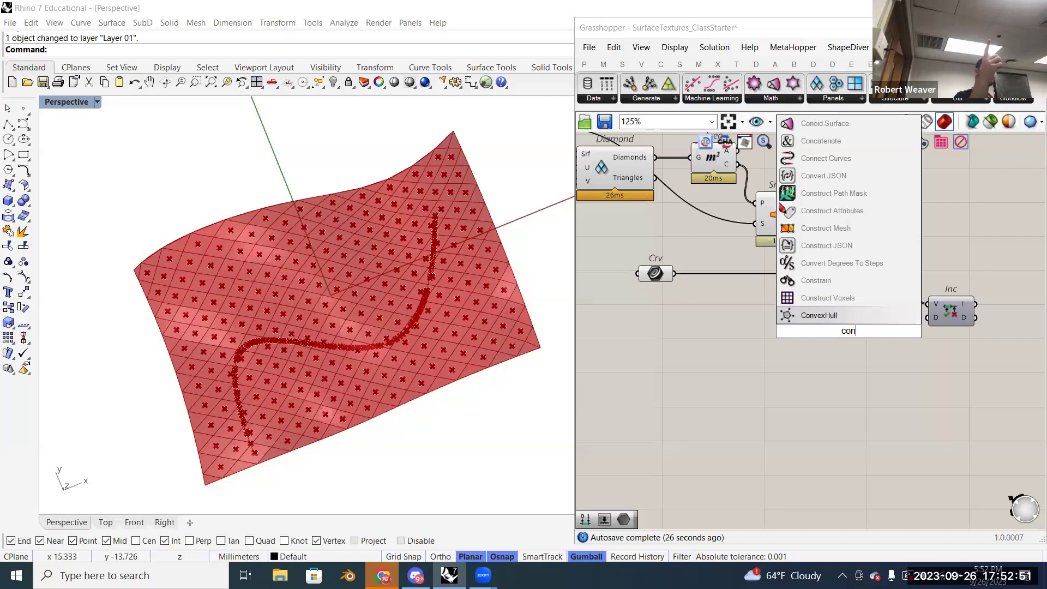
type("s dom")
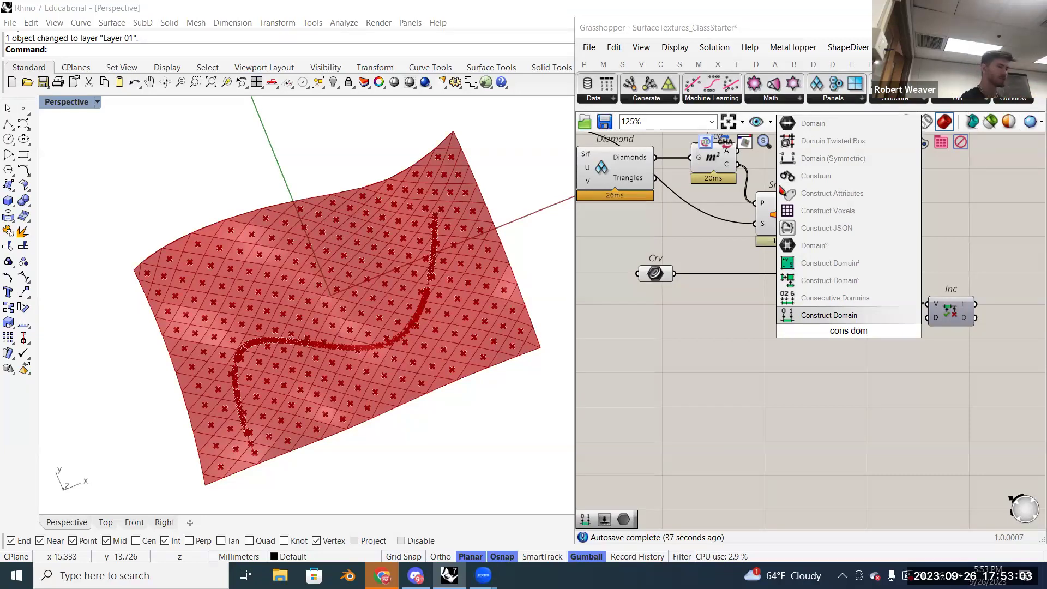
key("Return")
left_click_drag(856, 329, 894, 333)
right_click_drag(833, 392, 853, 392)
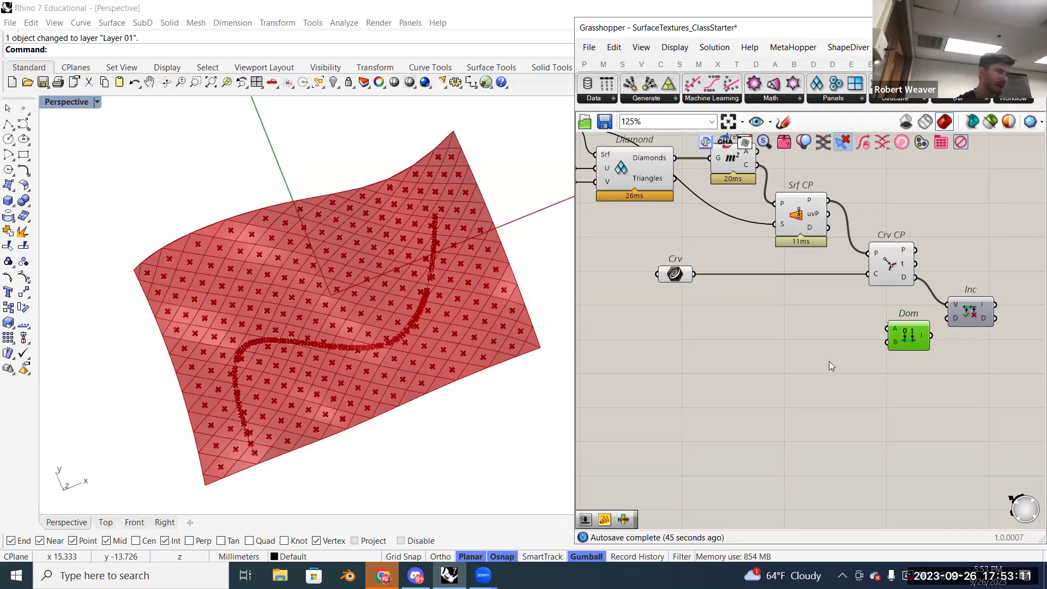
- Add a number slider with the value 0.10 beside the Construct Domain component's inputs
double_click(781, 321)
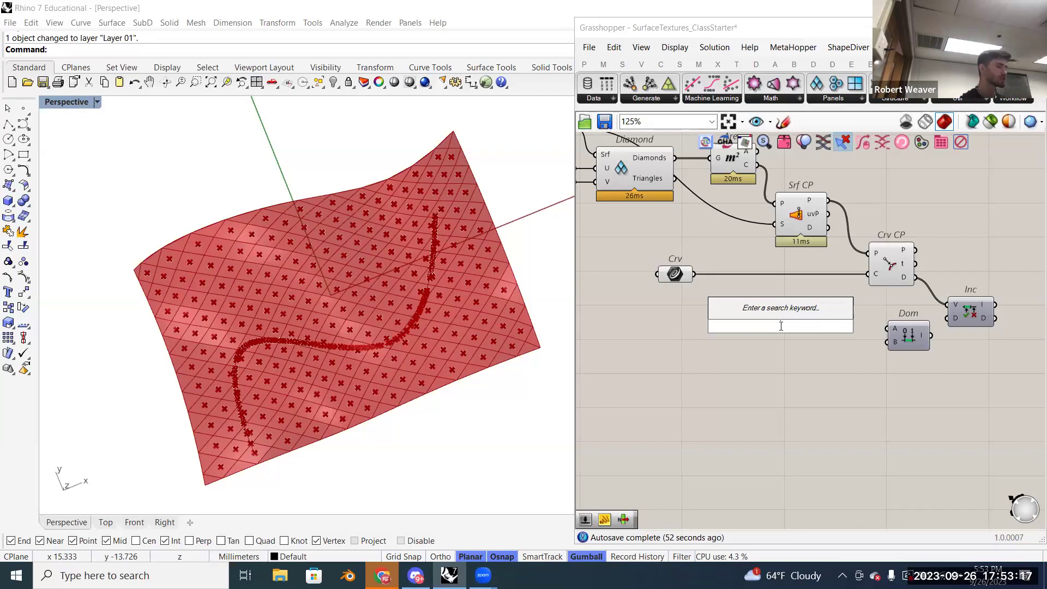
type("0.100")
key("BackSpace")
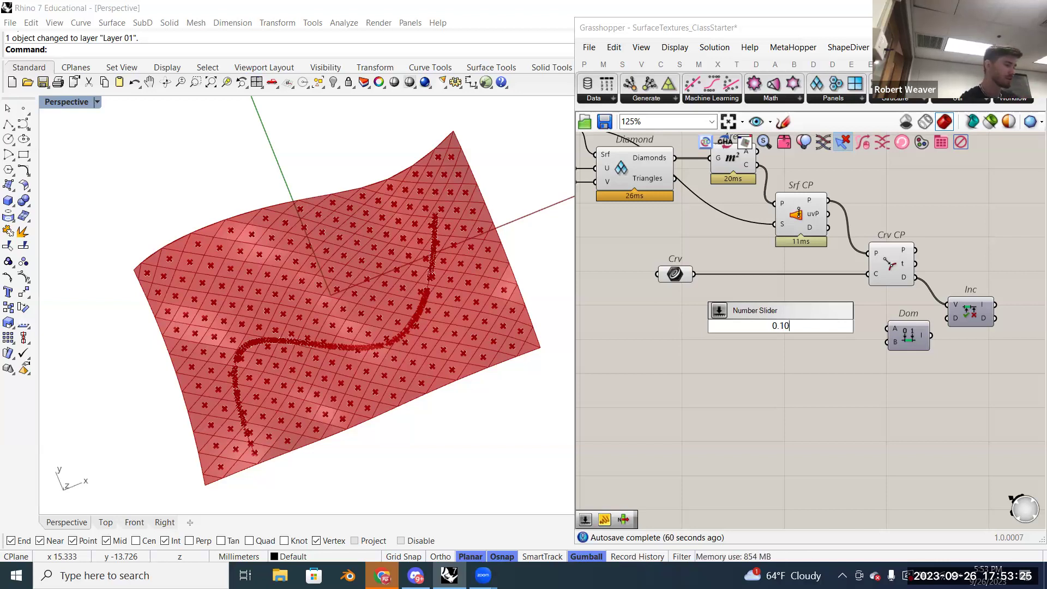
key("Return")
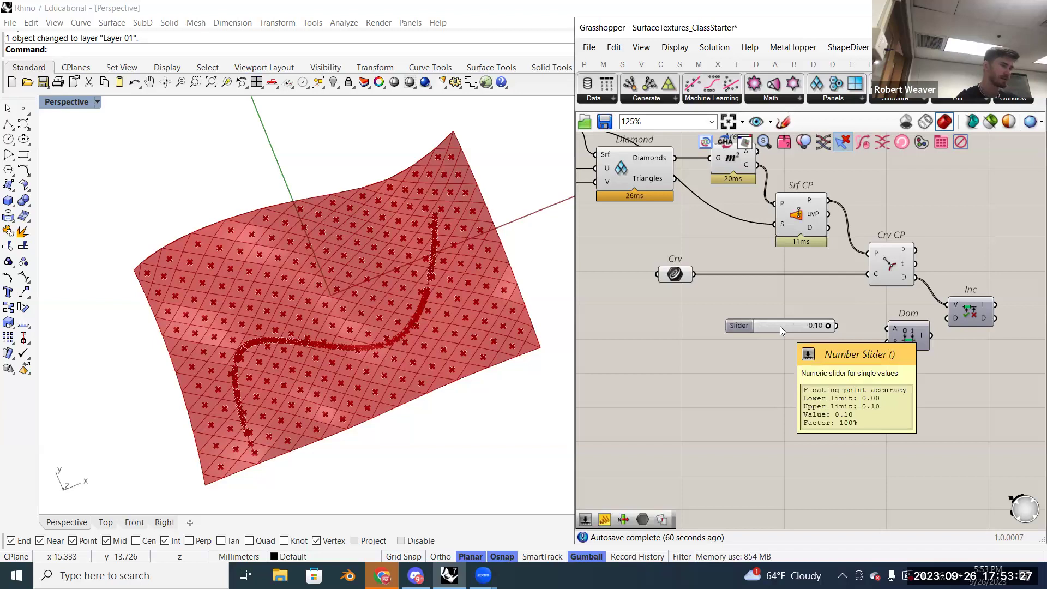
- Replace the 0.10 slider with an integer number slider at 0, ranging 0 to 10, placed just before Construct Domain
double_click(791, 363)
type("0..10")
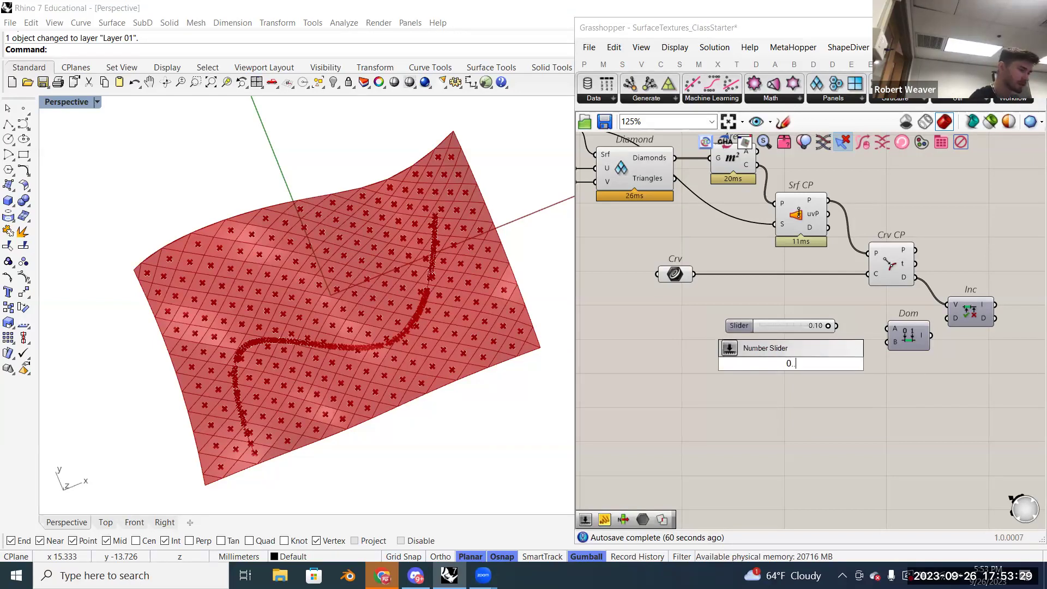
key("Return")
left_click(781, 325)
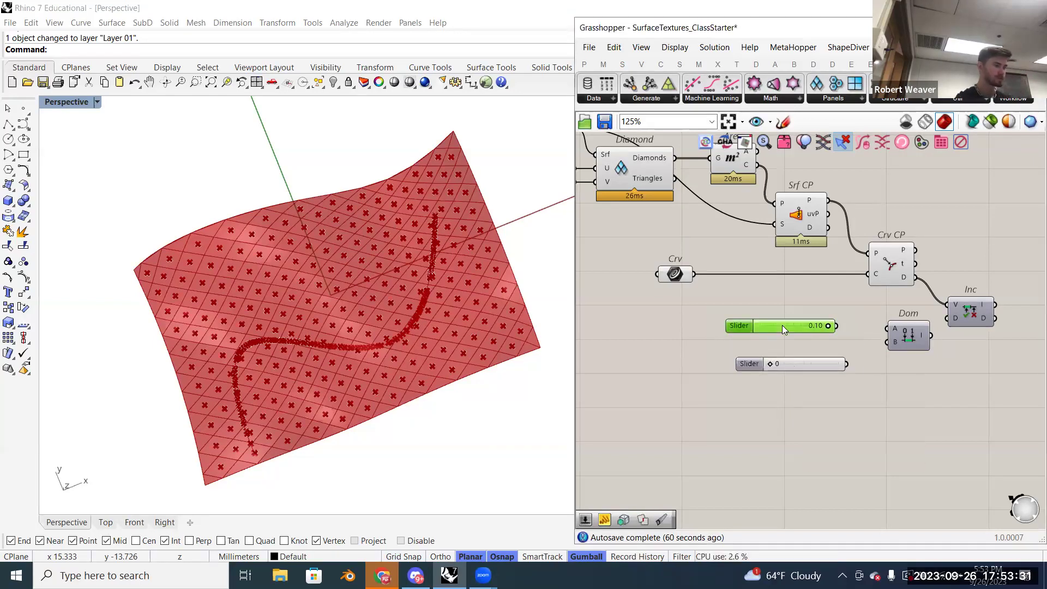
key("Delete")
left_click_drag(808, 369, 819, 331)
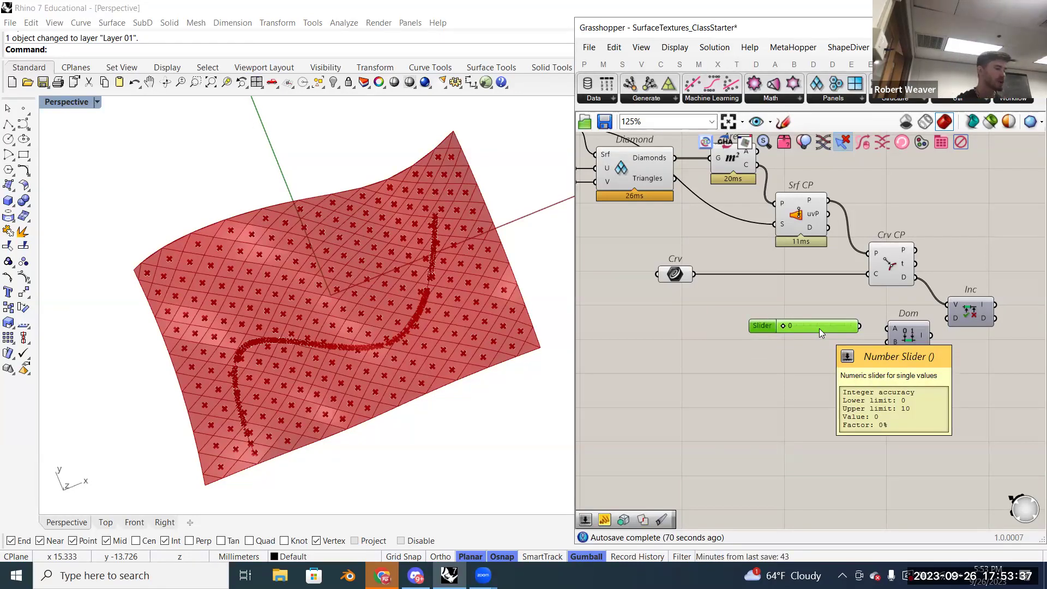
- Duplicate the number slider below itself and connect the two sliders to the A and B inputs of Construct Domain
left_click_drag(819, 328, 816, 350, "alt")
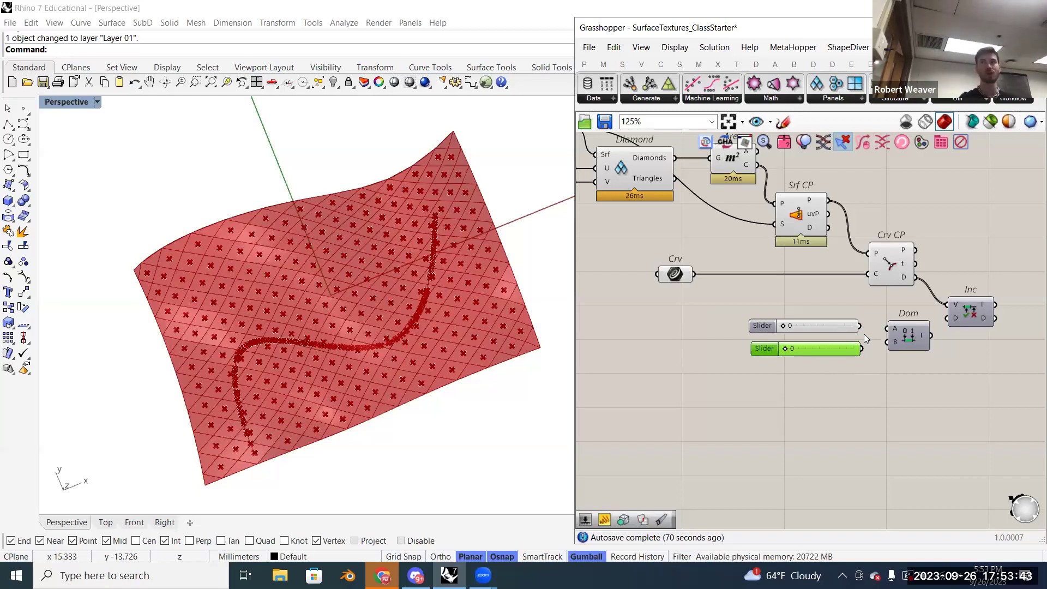
left_click_drag(890, 329, 849, 321)
left_click(852, 295)
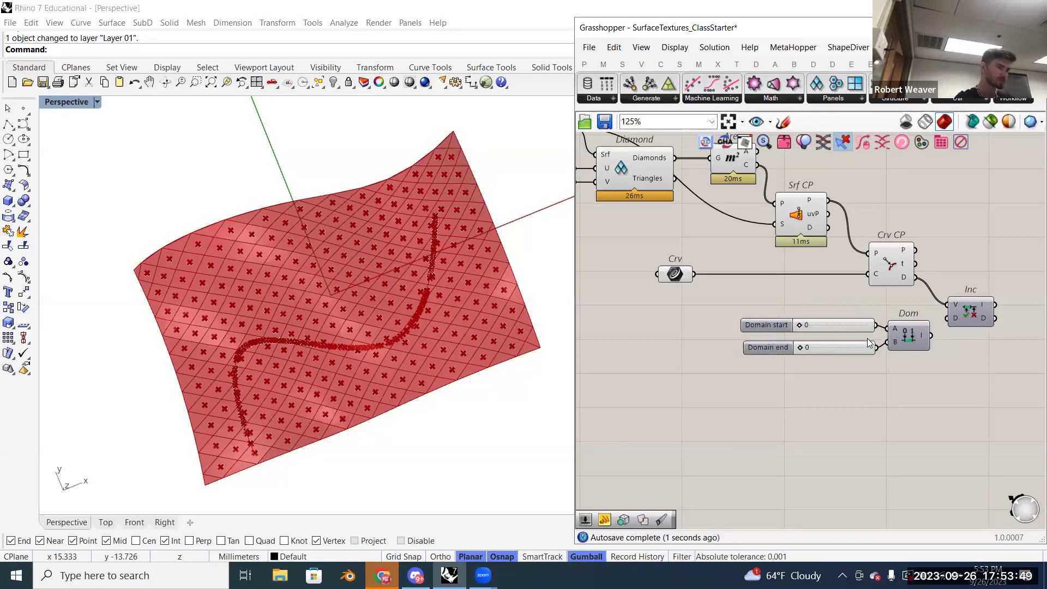
scroll(872, 344, "up", 2)
scroll(890, 363, "down", 3)
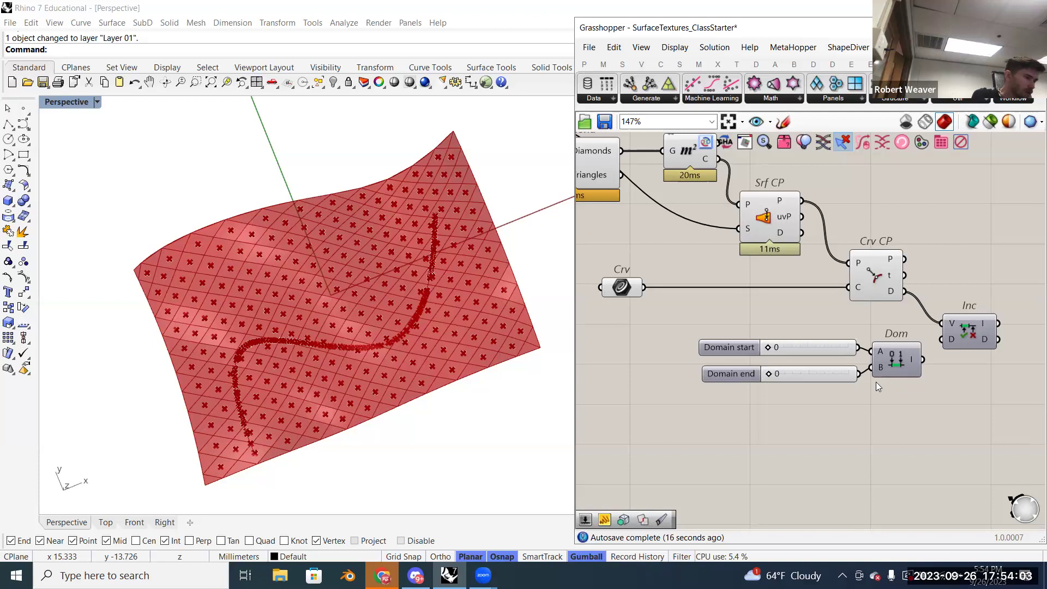
- Set Domain start to 0 and Domain end to 7, and connect Construct Domain's output to the D input of Includes
left_click_drag(779, 372, 822, 377)
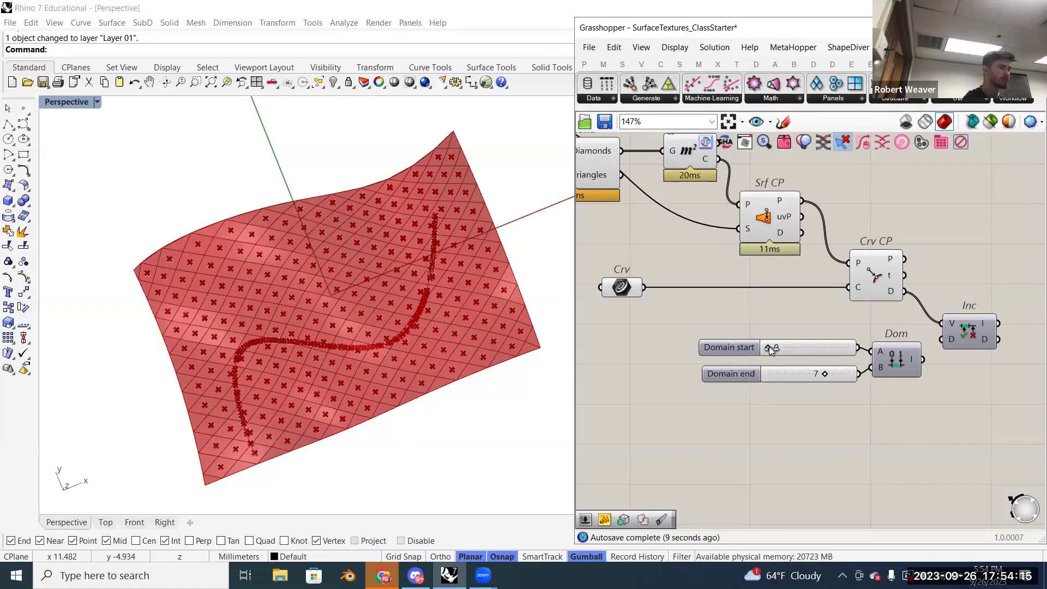
left_click_drag(788, 349, 805, 349)
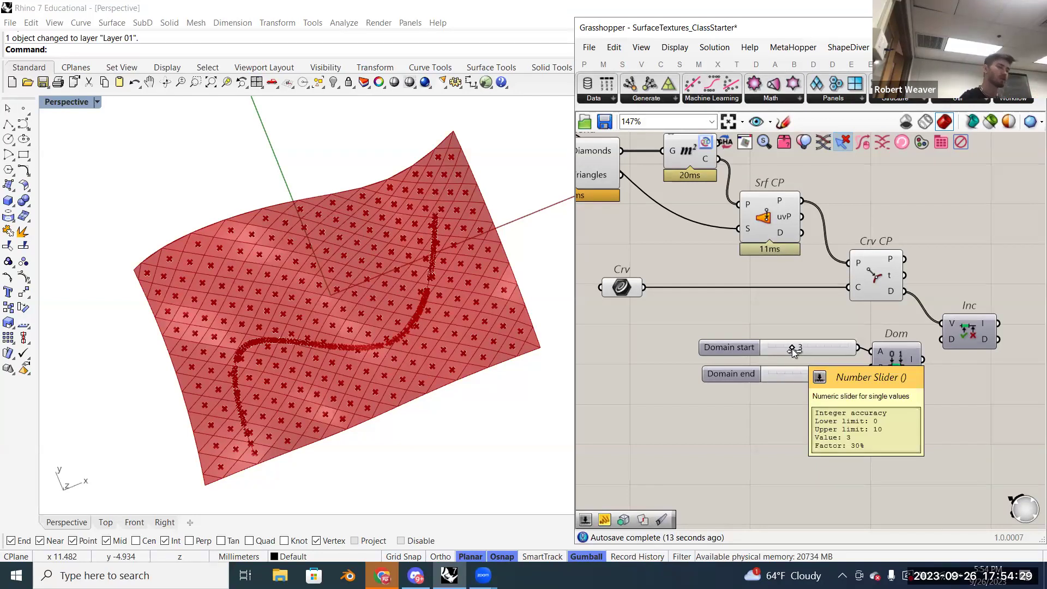
left_click_drag(792, 349, 767, 348)
right_click_drag(892, 374, 848, 401)
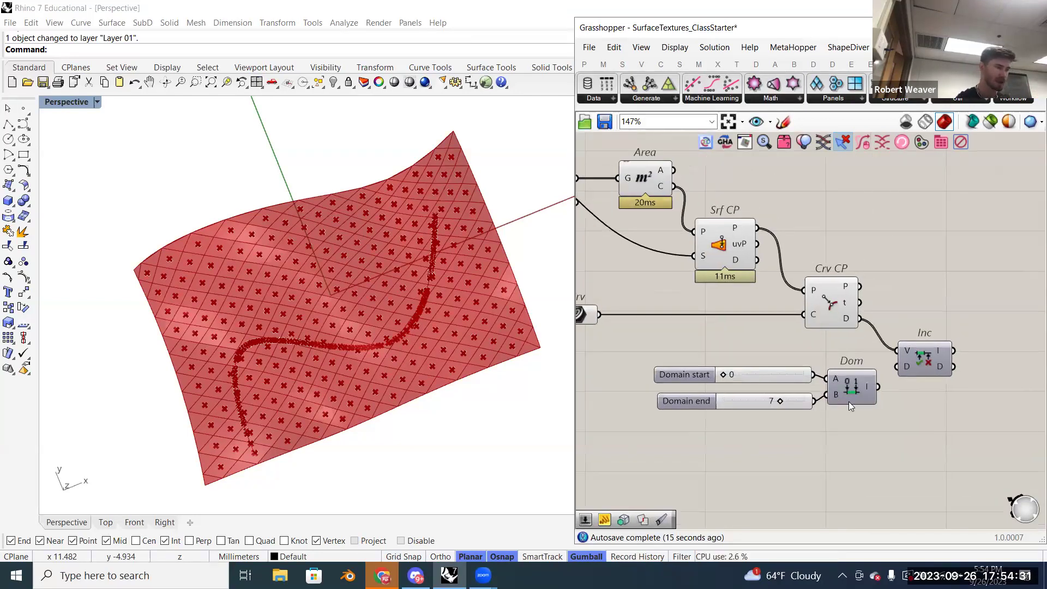
left_click_drag(878, 387, 895, 369)
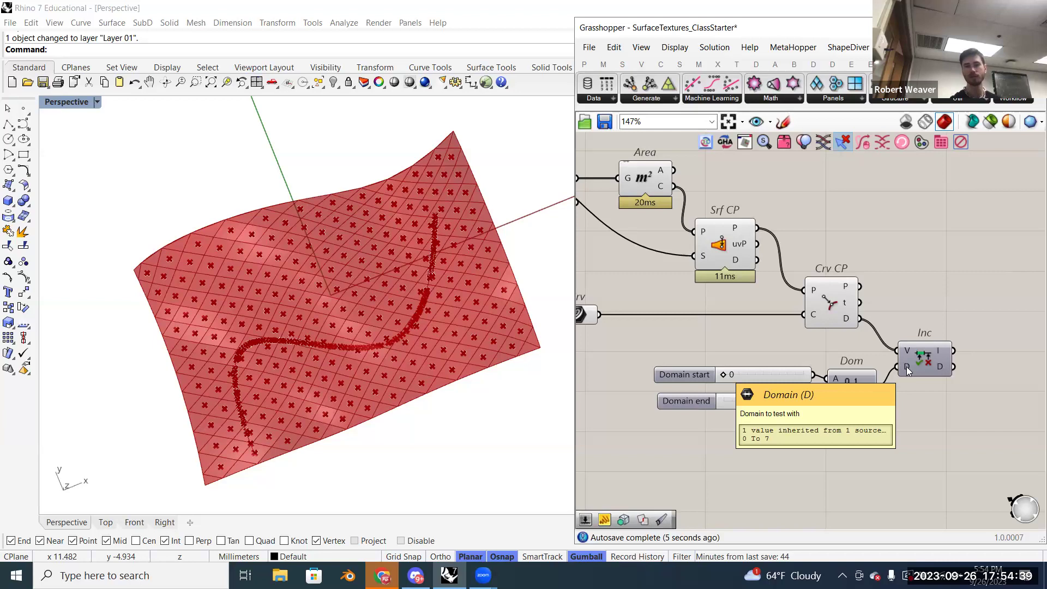
right_click_drag(906, 367, 870, 358)
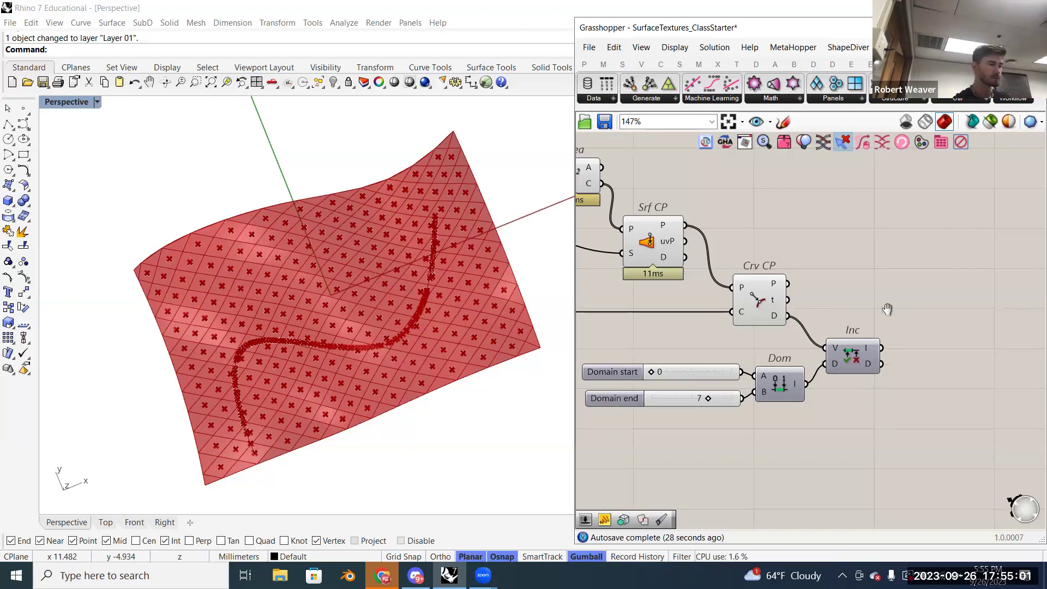
- Inspect the true/false values at the I output of Includes
scroll(909, 329, "up", 2)
scroll(909, 329, "down", 5)
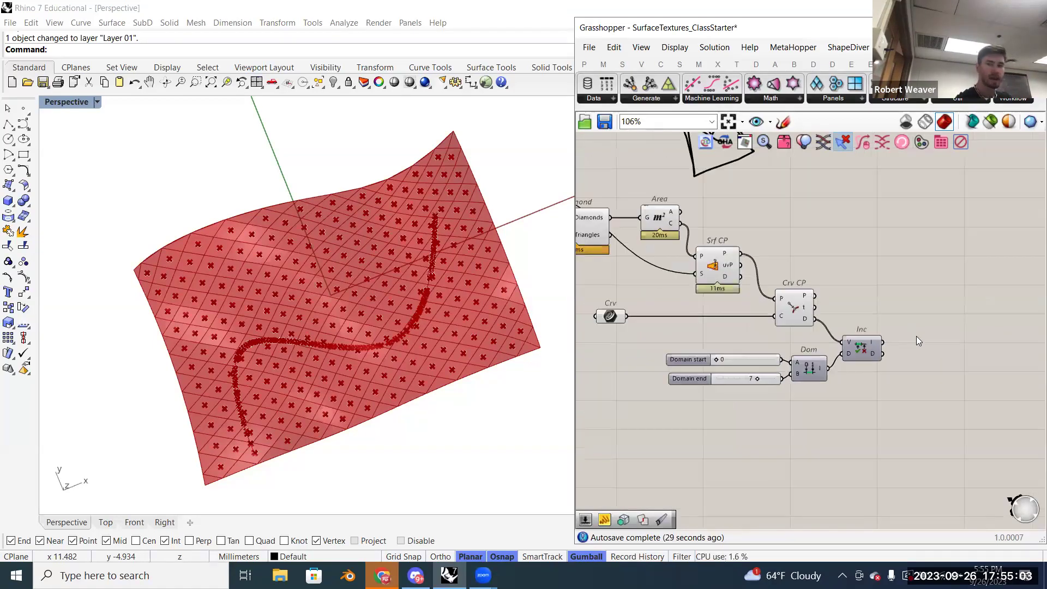
scroll(899, 369, "up", 4)
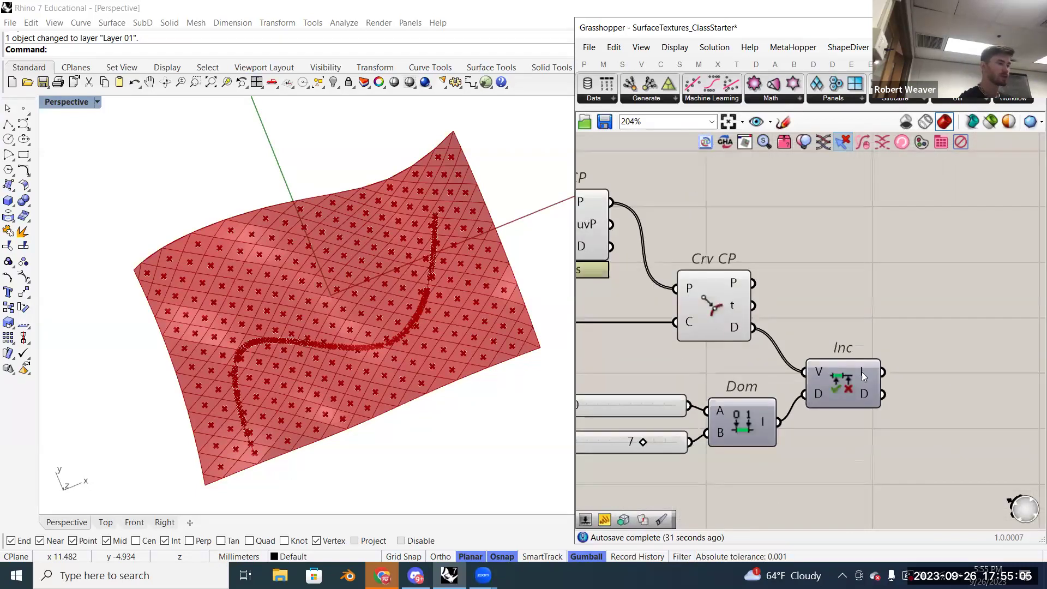
mouse_move(861, 372)
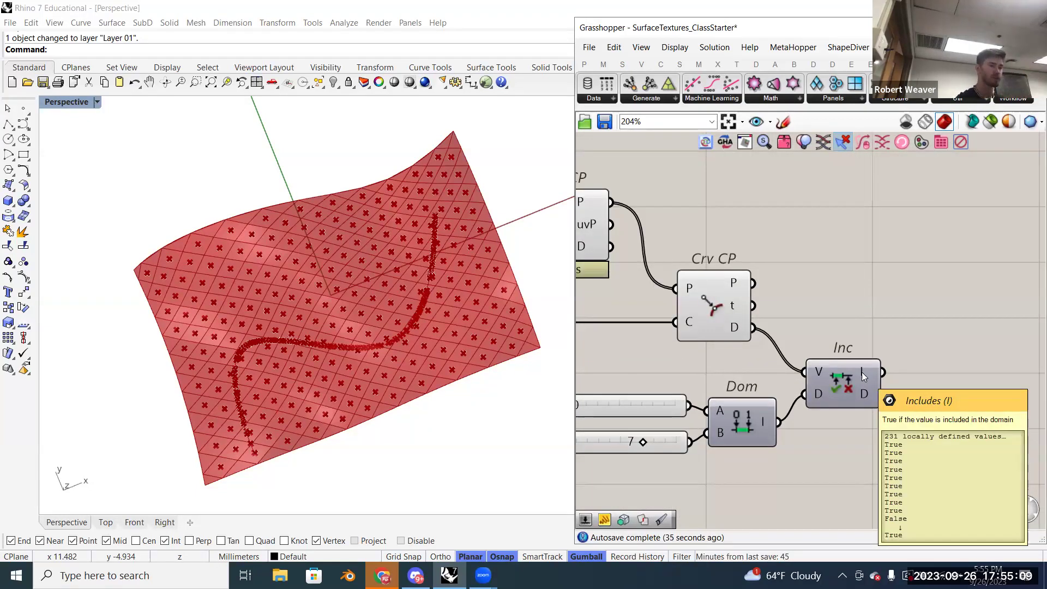
- List the I output of Includes in a temporary panel, and delete the panel after reading it
double_click(946, 358)
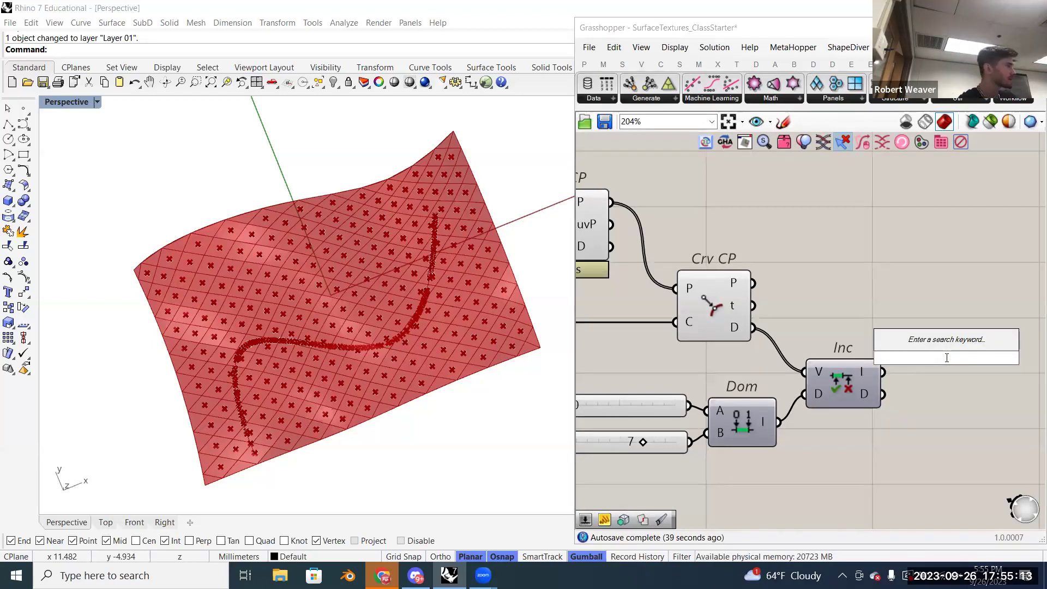
left_click(861, 373)
double_click(919, 299)
type("//")
key("Return")
left_click_drag(920, 274, 920, 242)
left_click_drag(882, 371, 840, 277)
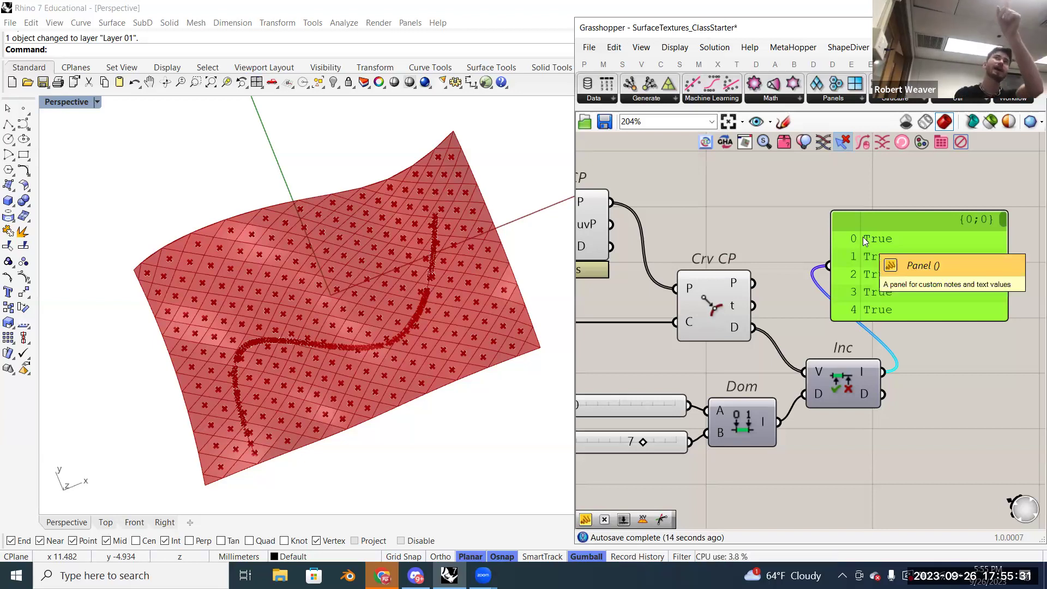
key("Delete")
- Search for "mem" and add a Member Index component just beyond and below Includes
right_click_drag(898, 350, 832, 335)
double_click(876, 311)
type("mem")
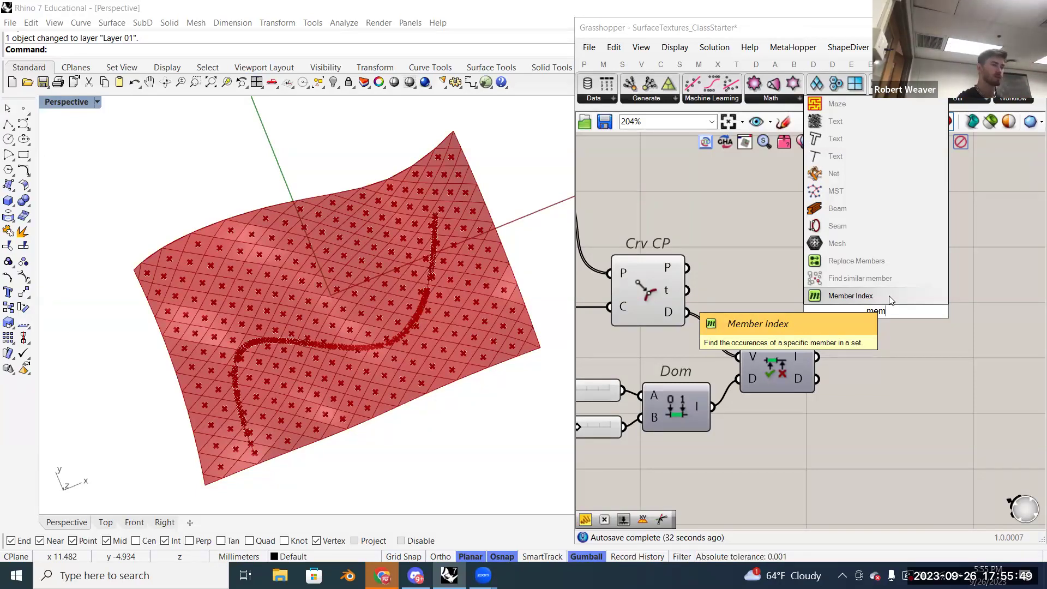
left_click(889, 295)
left_click_drag(889, 316, 895, 410)
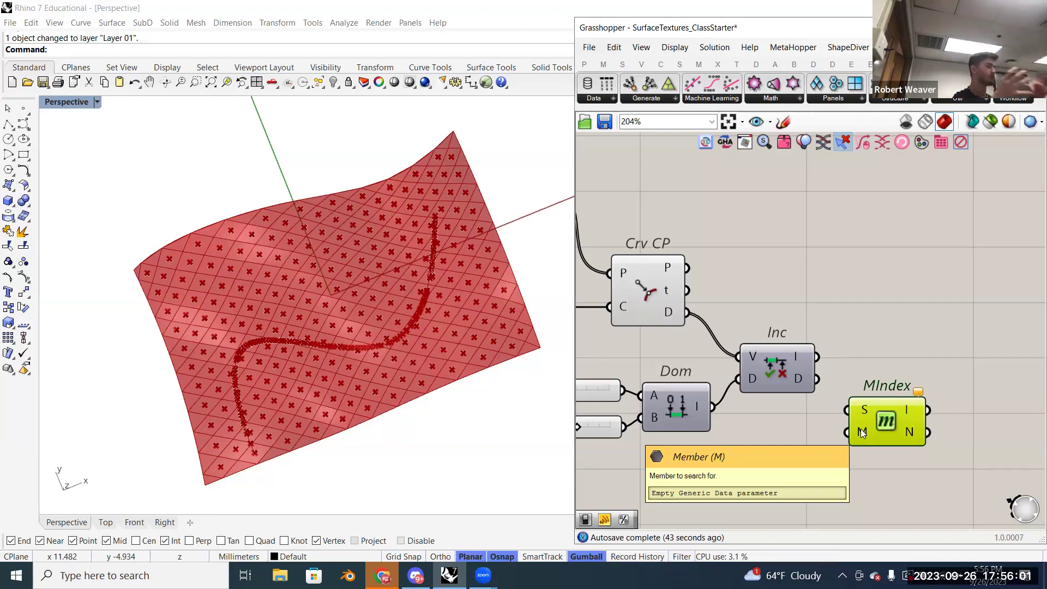
- Add a Boolean Toggle set to False below Includes and connect it to the M input of Member Index
right_click_drag(814, 455, 777, 418)
double_click(777, 419)
type("togg")
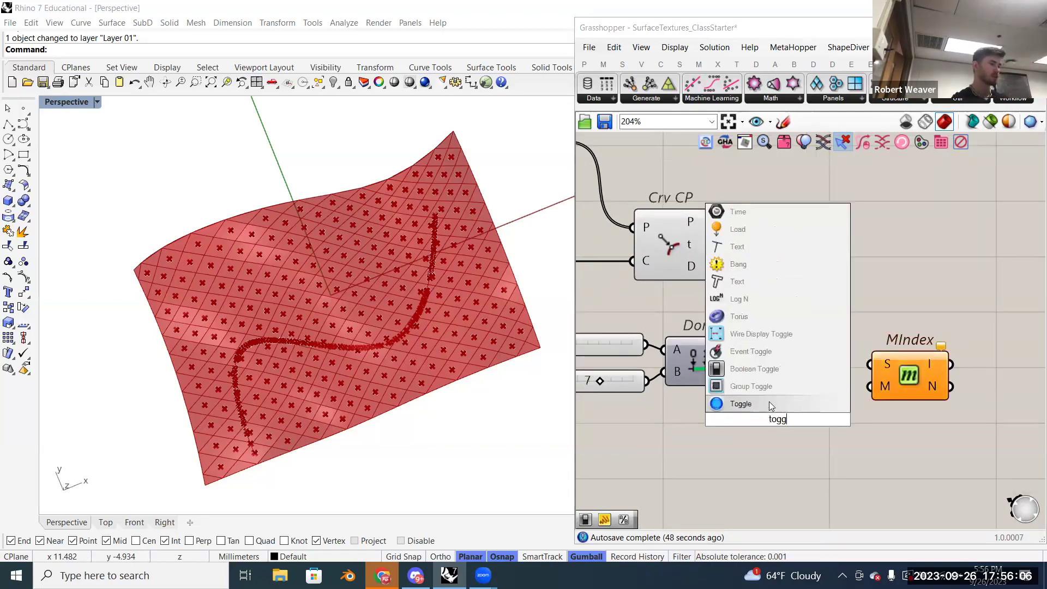
left_click(776, 371)
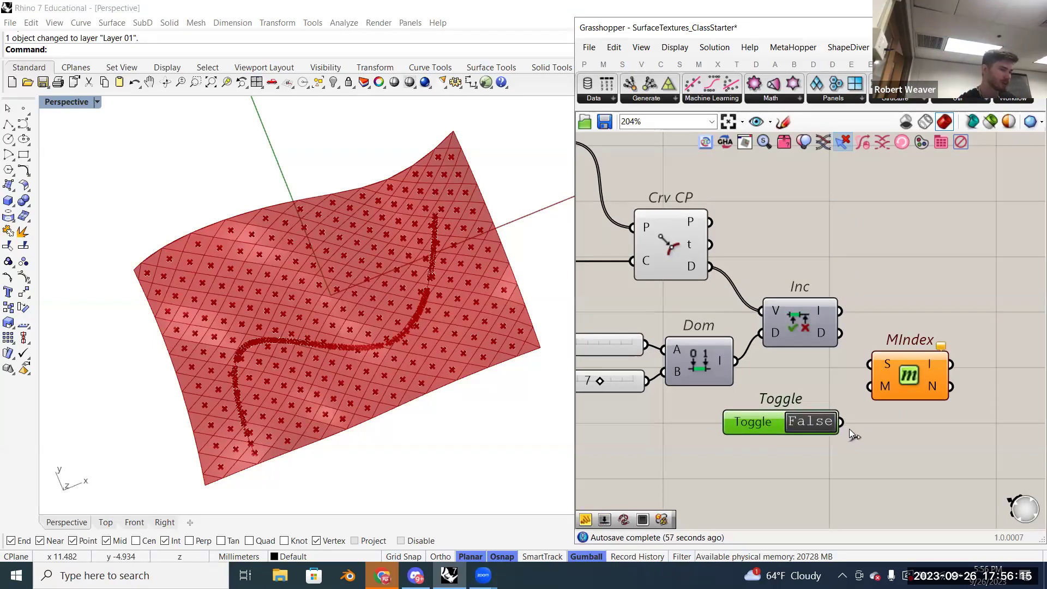
left_click_drag(840, 421, 912, 373)
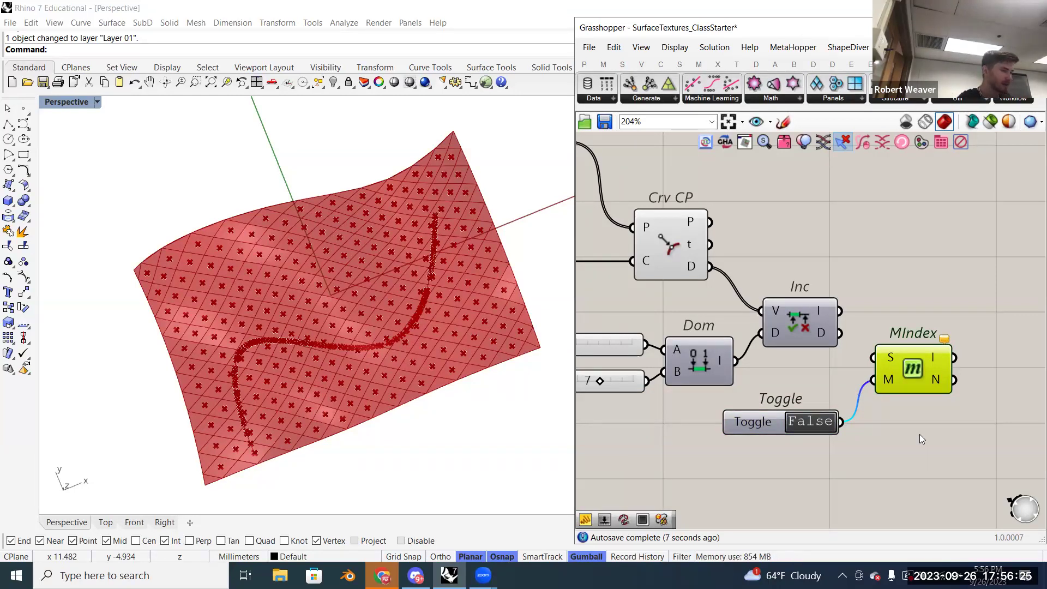
- Connect the I output of Includes to the S input of Member Index, and align Member Index and the toggle with it
mouse_move(825, 315)
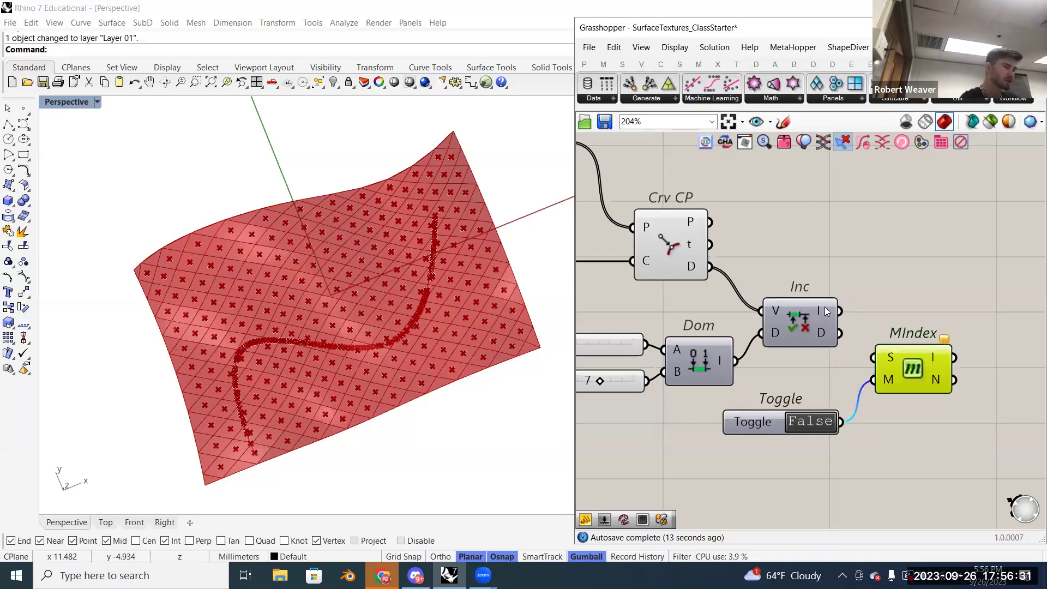
left_click_drag(871, 354, 921, 350)
left_click_drag(757, 422, 778, 401)
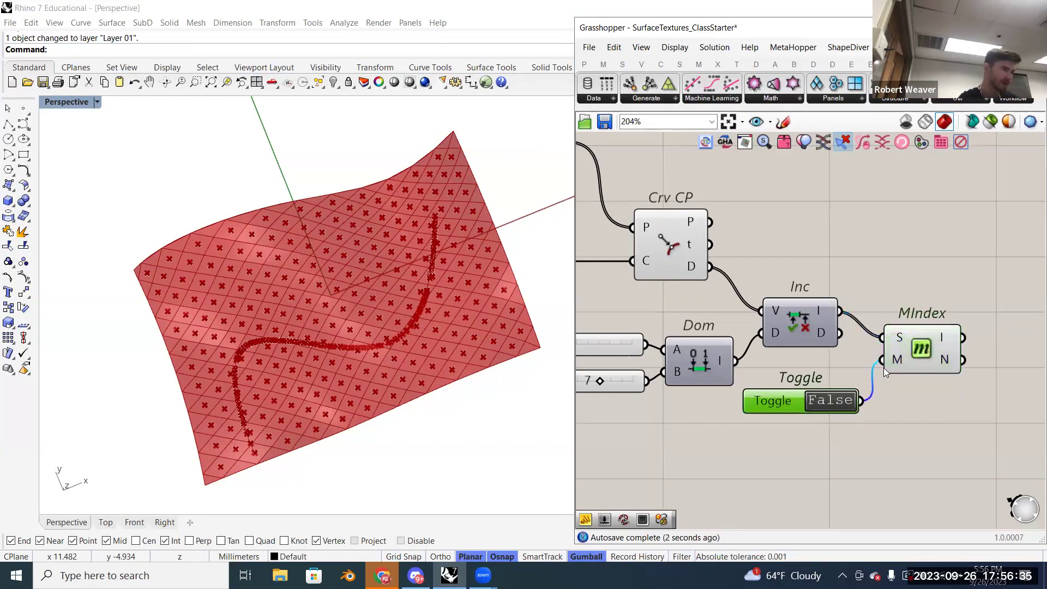
- Check the I output of Member Index and the distance values at Curve Closest Point's D output
mouse_move(944, 341)
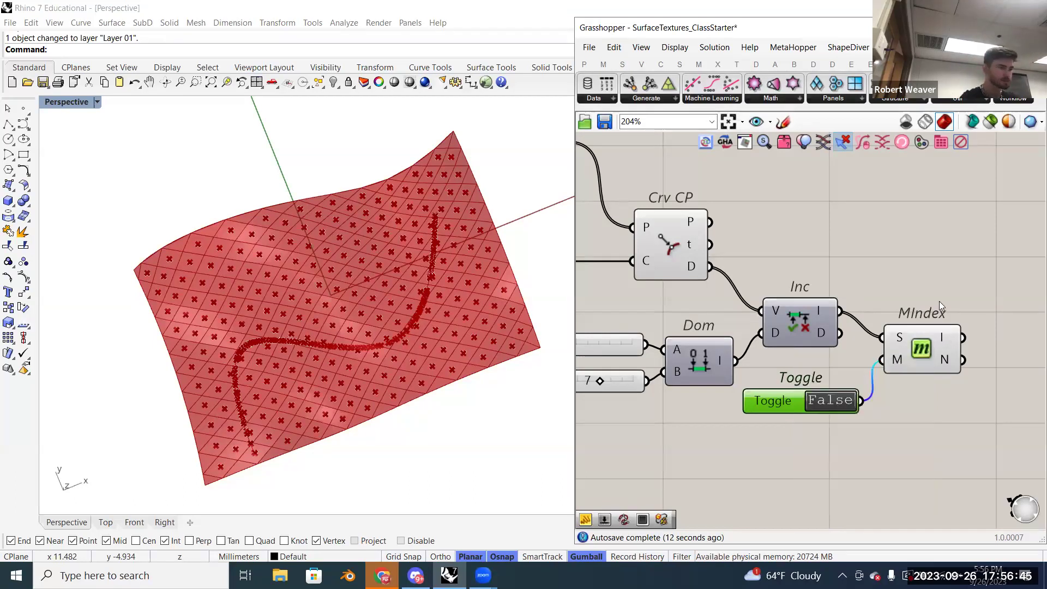
right_click_drag(938, 301, 912, 332)
mouse_move(668, 301)
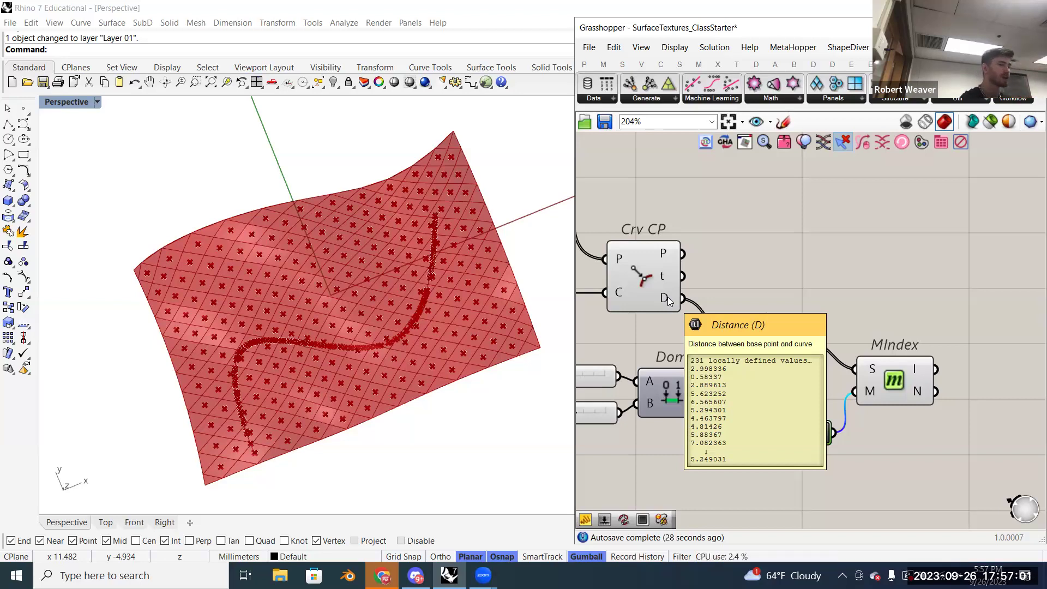
scroll(953, 283, "down", 3)
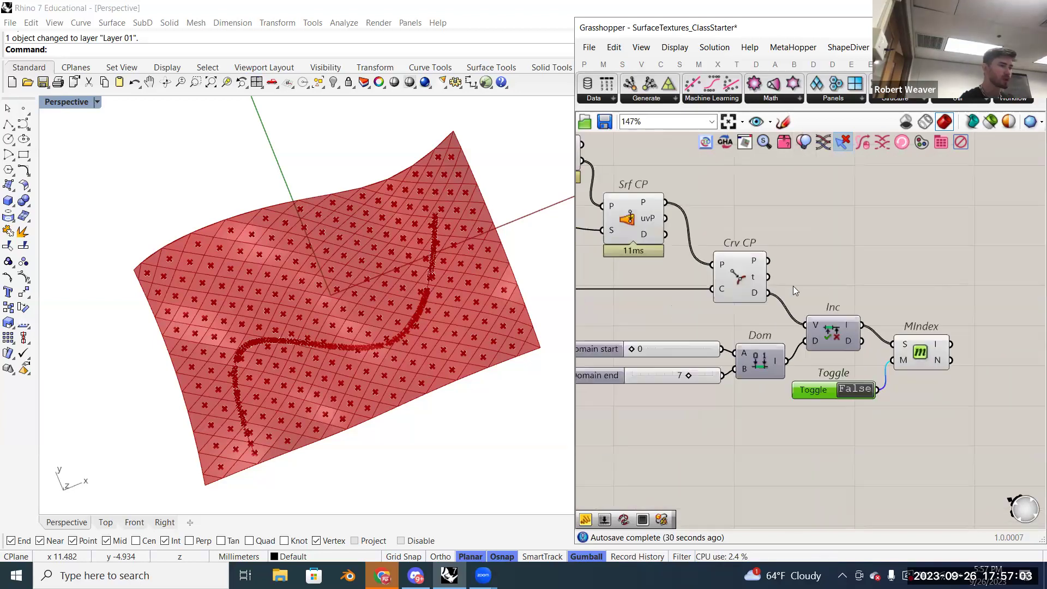
mouse_move(752, 290)
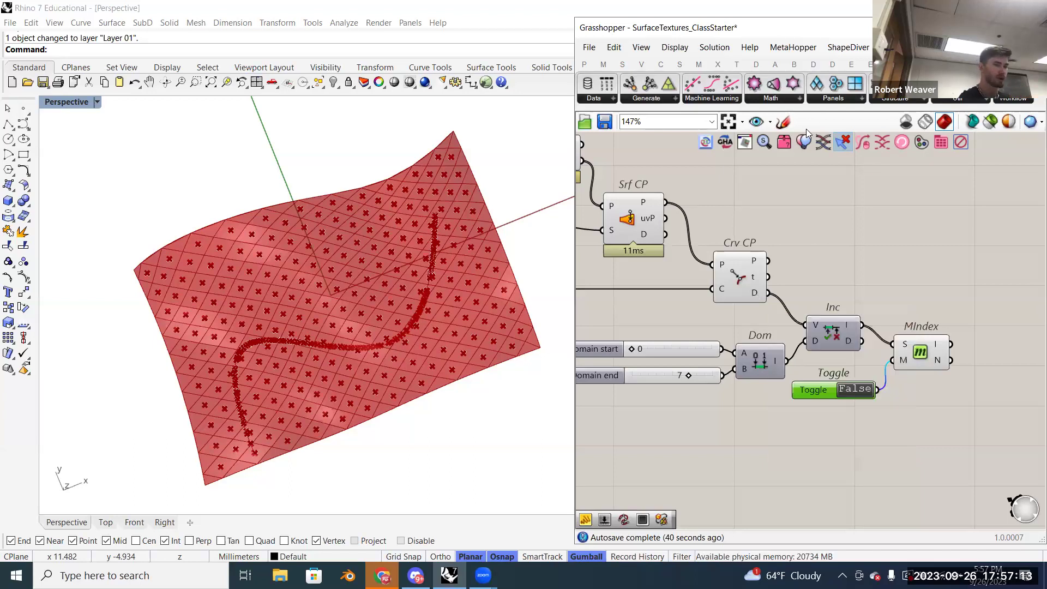
- Browse the list components, search for "repla" and add a Replace Items component above and beyond Member Index
right_click_drag(878, 289, 824, 295)
double_click(905, 245)
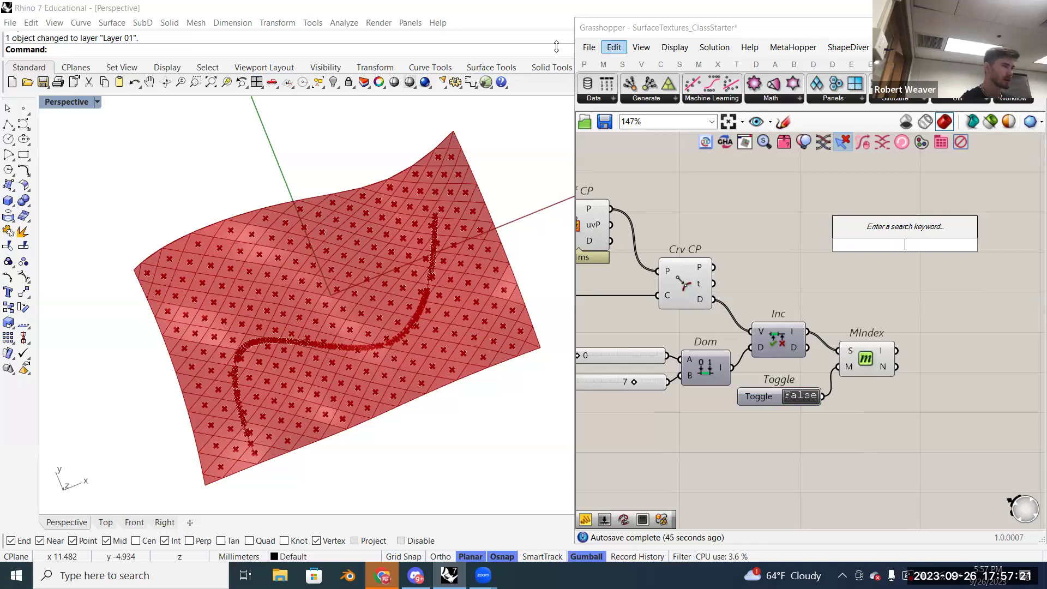
left_click(622, 64)
left_click(655, 100)
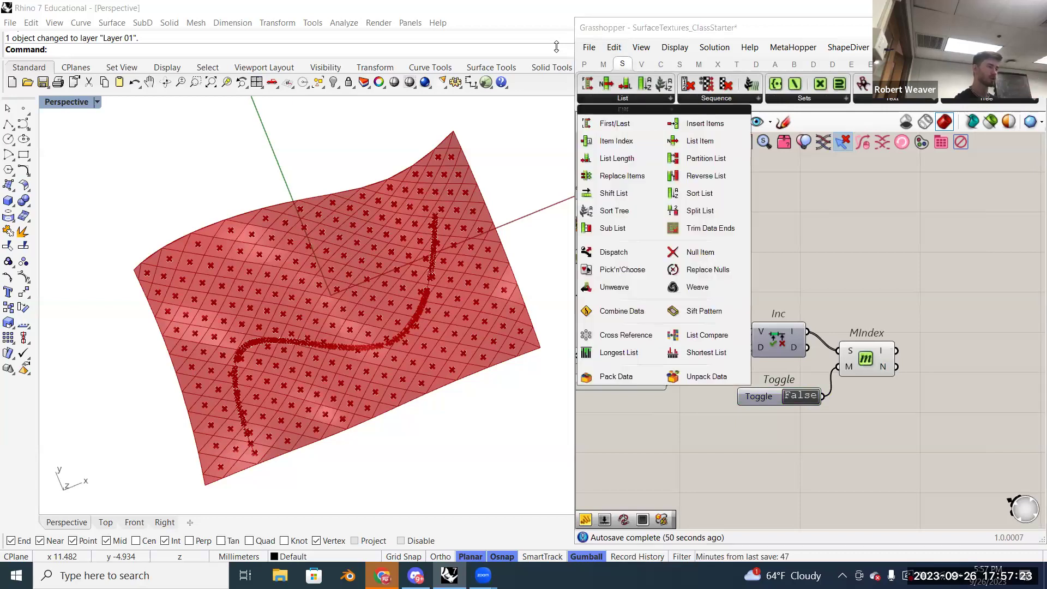
double_click(865, 222)
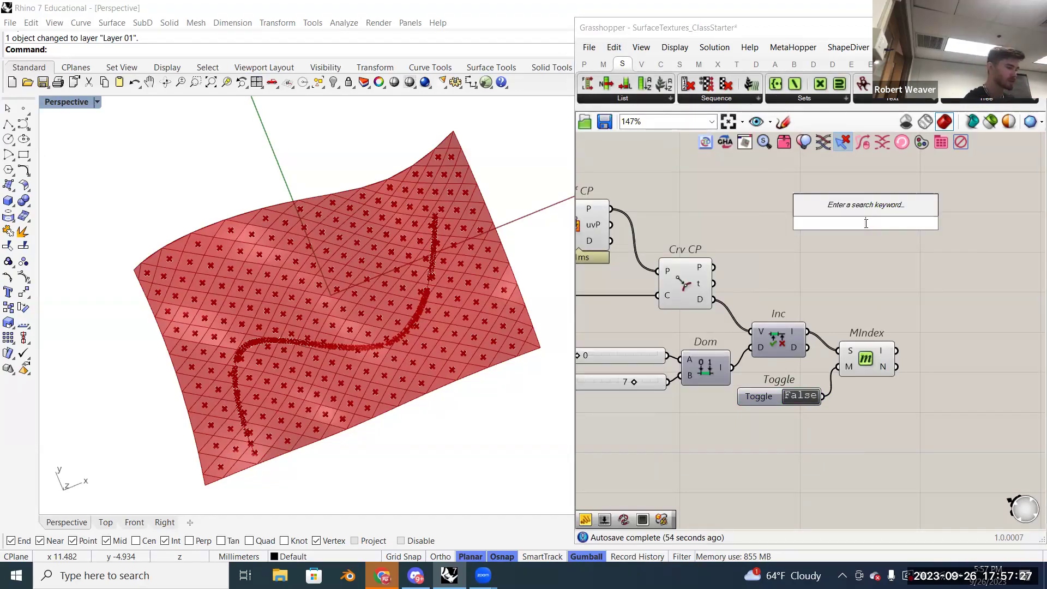
type("repla")
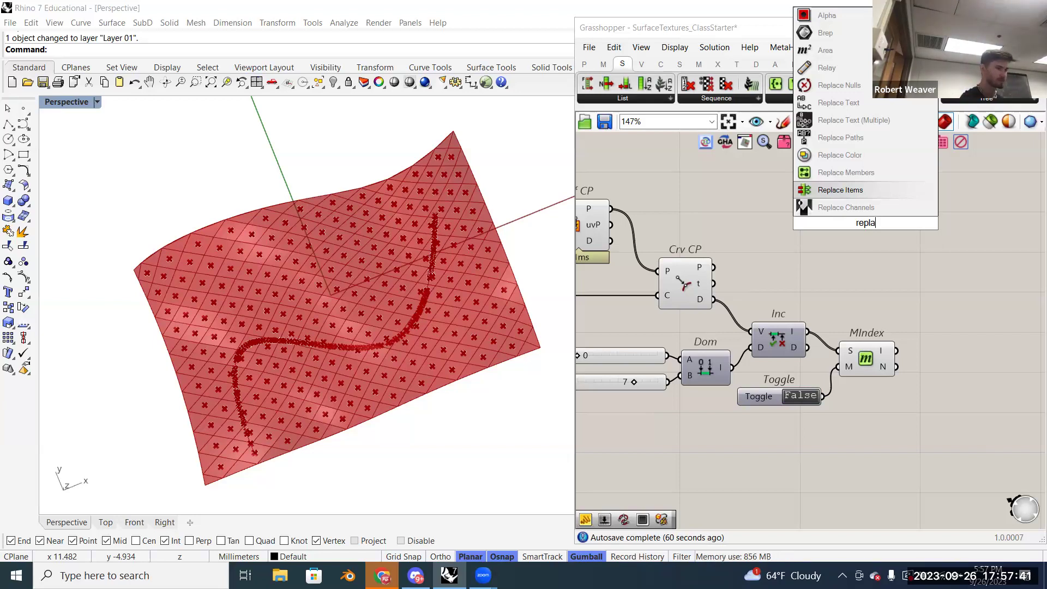
left_click(860, 190)
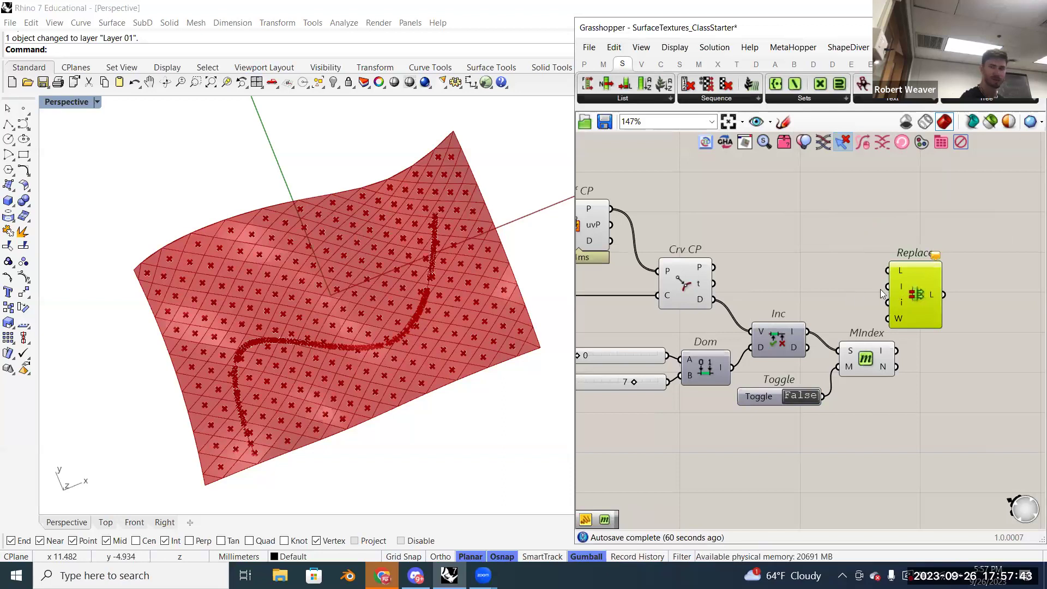
- Move Replace Items farther beyond Member Index and connect Curve Closest Point's D output to its L input
left_click_drag(900, 276, 923, 269)
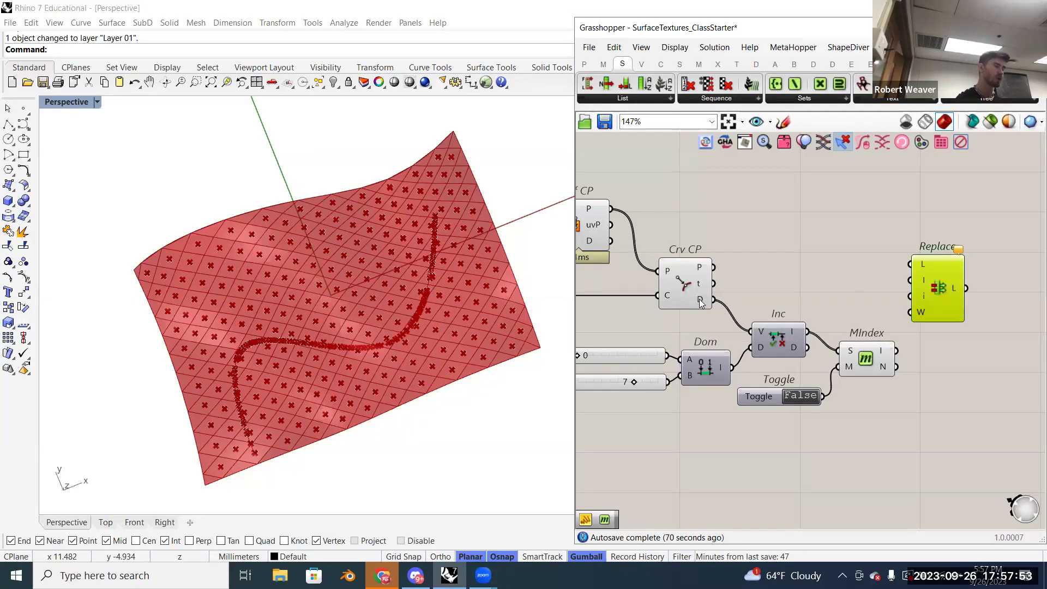
mouse_move(700, 300)
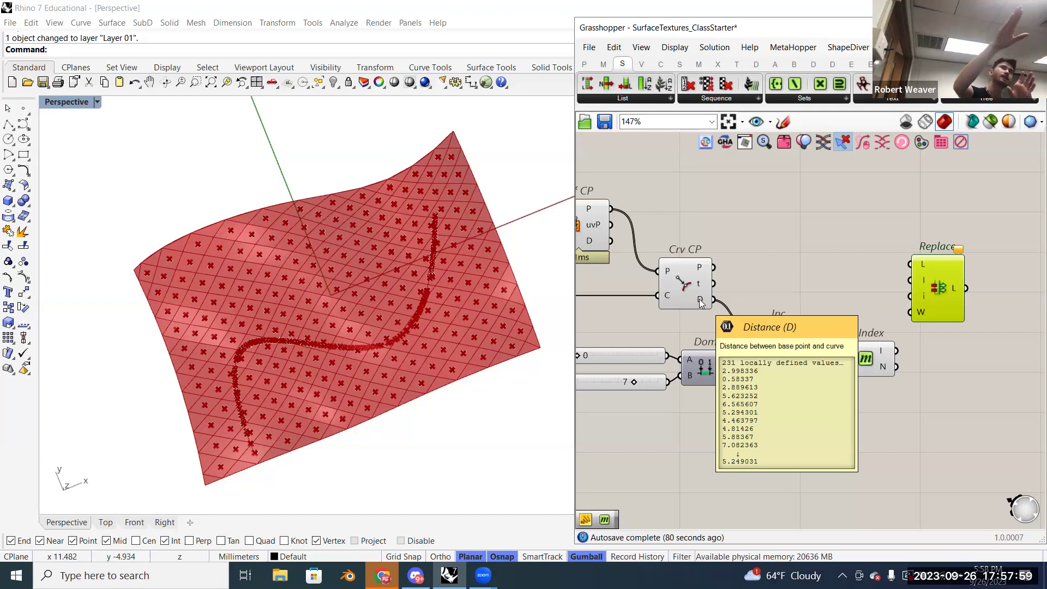
left_click_drag(701, 302, 967, 295)
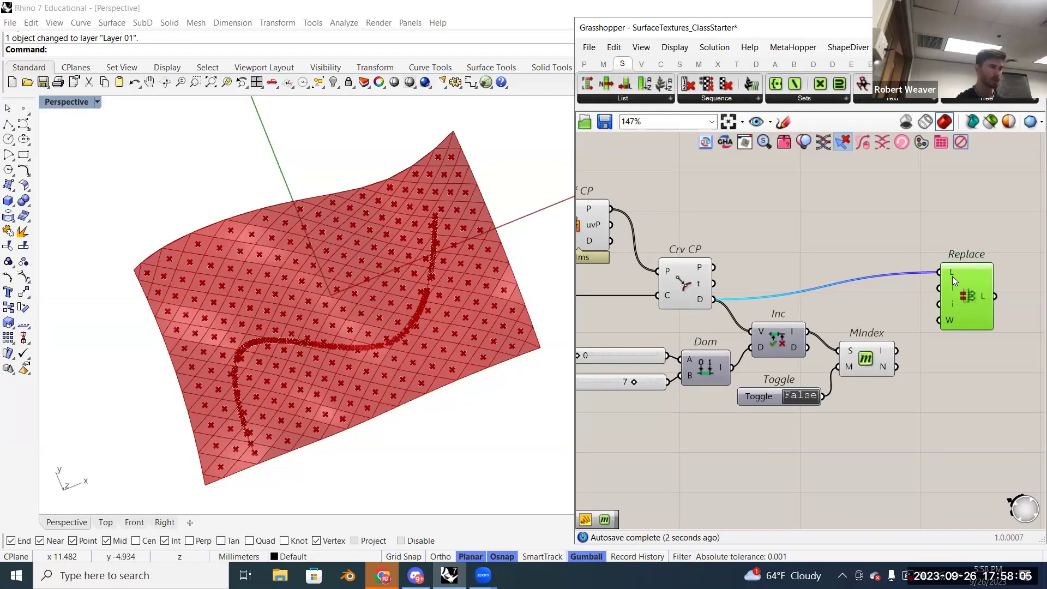
- Add a panel containing 0 and place it beside the I input of Replace Items
mouse_move(951, 276)
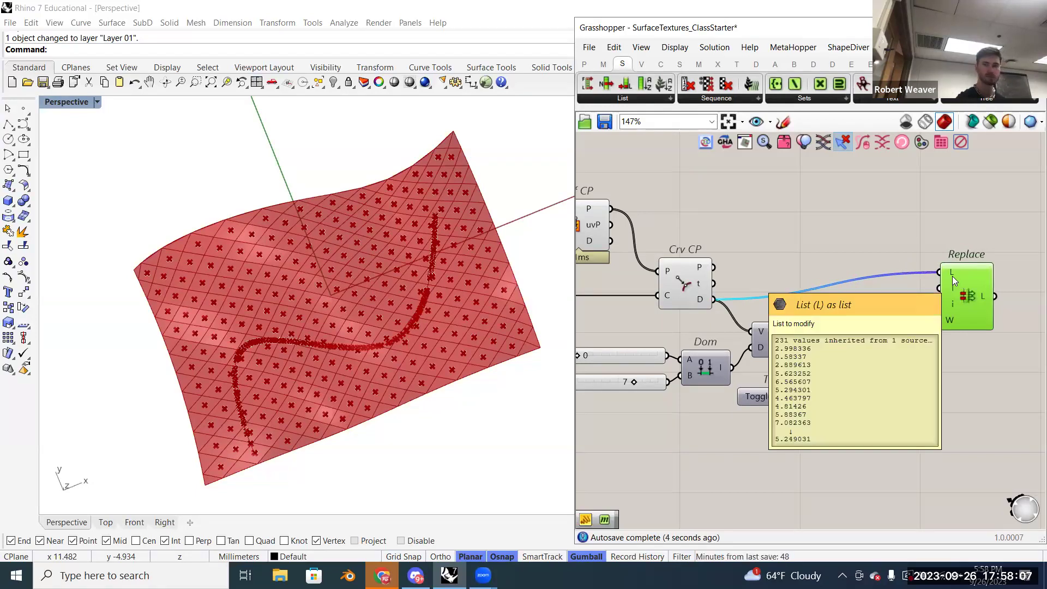
scroll(919, 318, "down", 1)
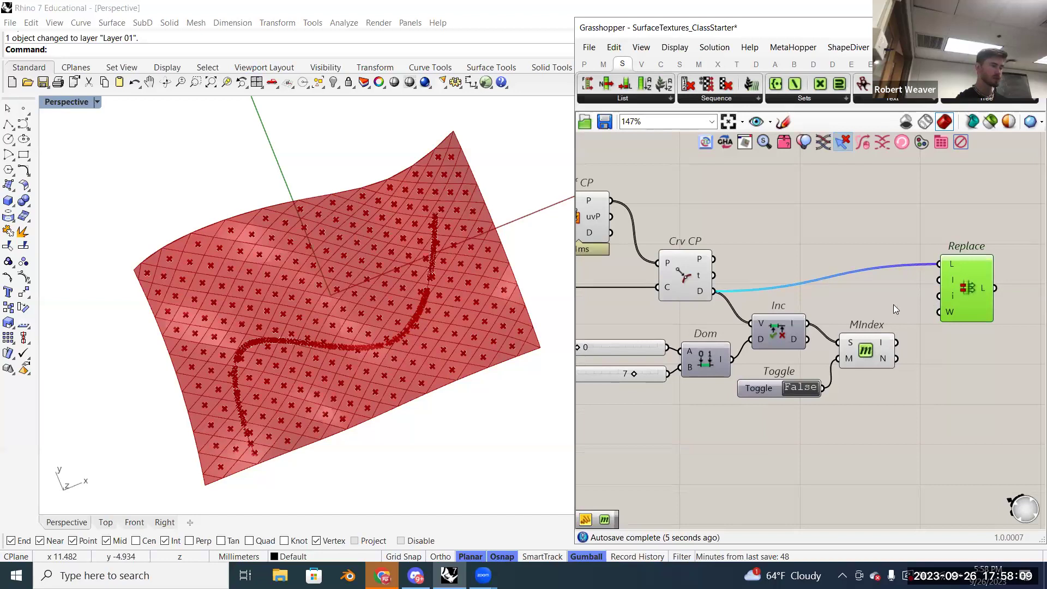
double_click(837, 245)
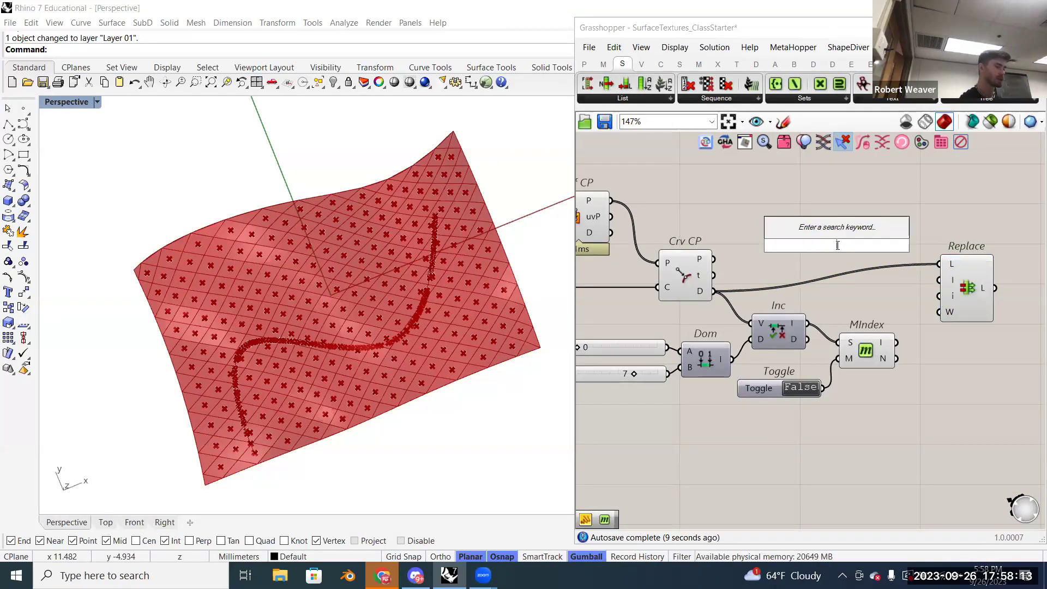
type("//0")
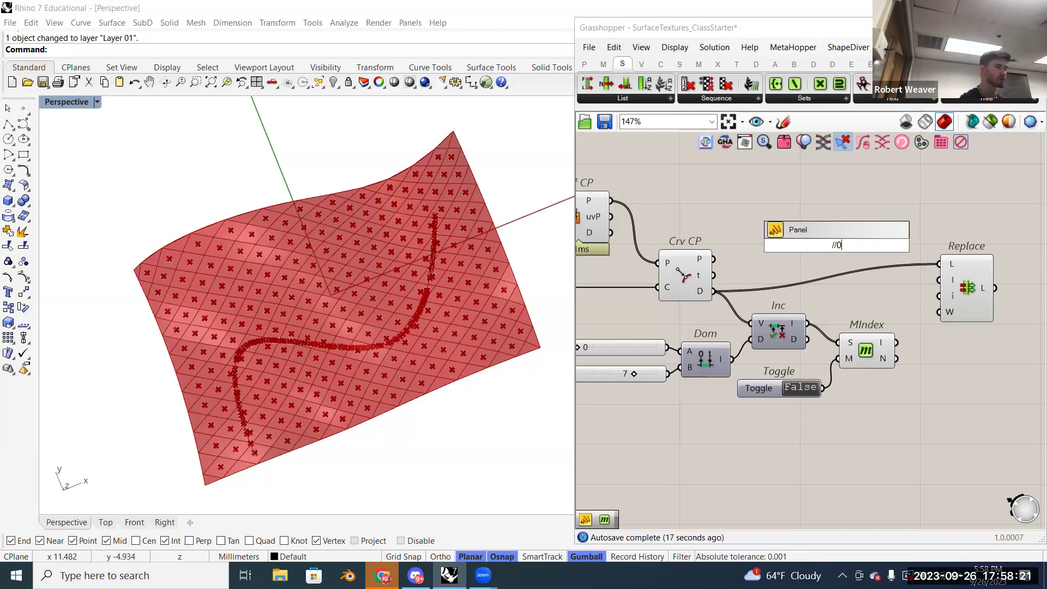
key("Return")
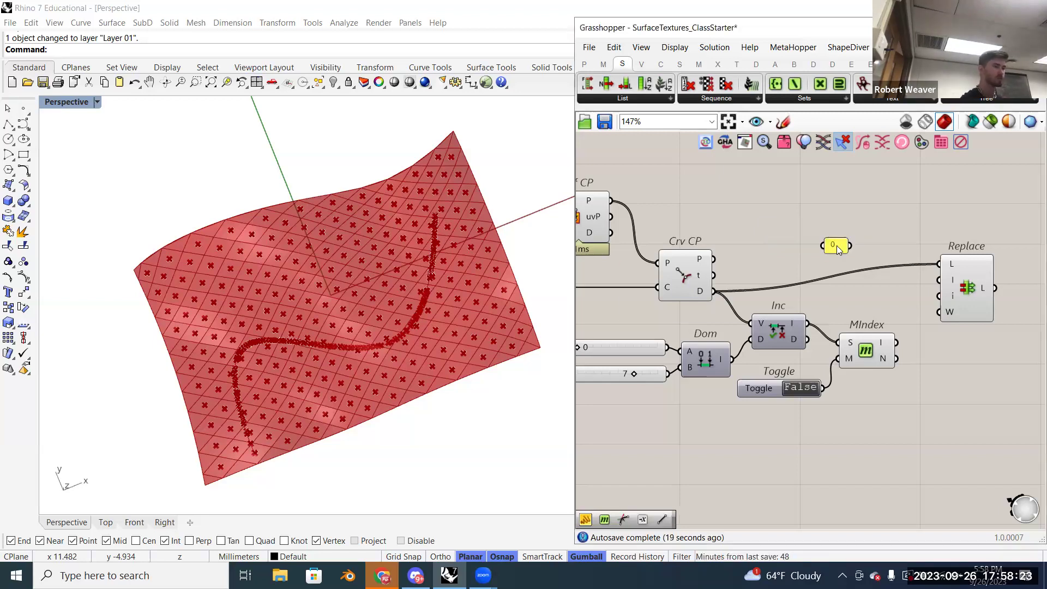
left_click_drag(836, 245, 897, 288)
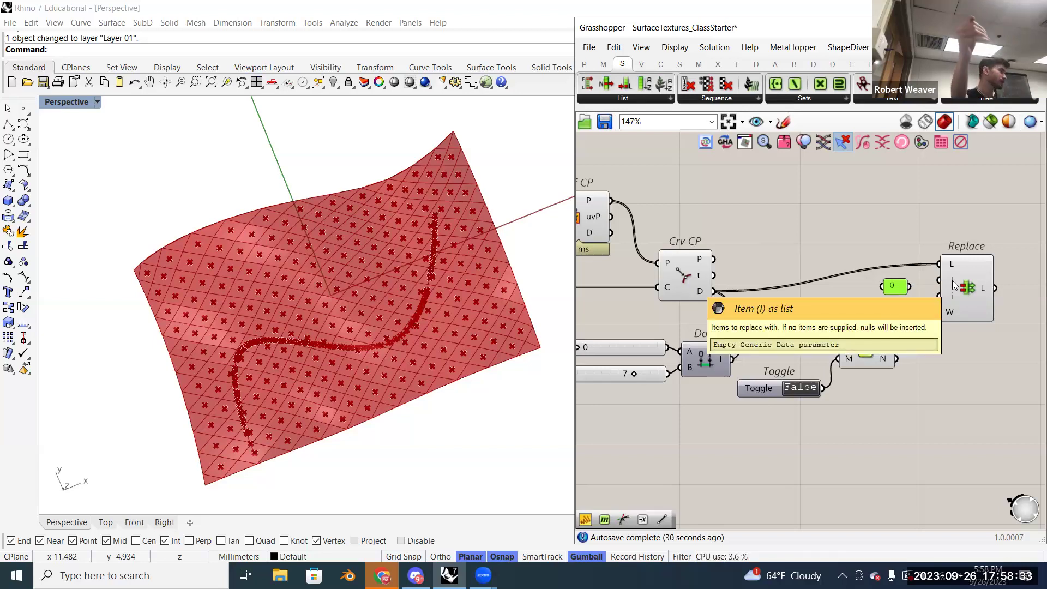
- Connect the 0 panel to the I input of Replace Items and Member Index's I output to its i input
left_click_drag(914, 285, 949, 284)
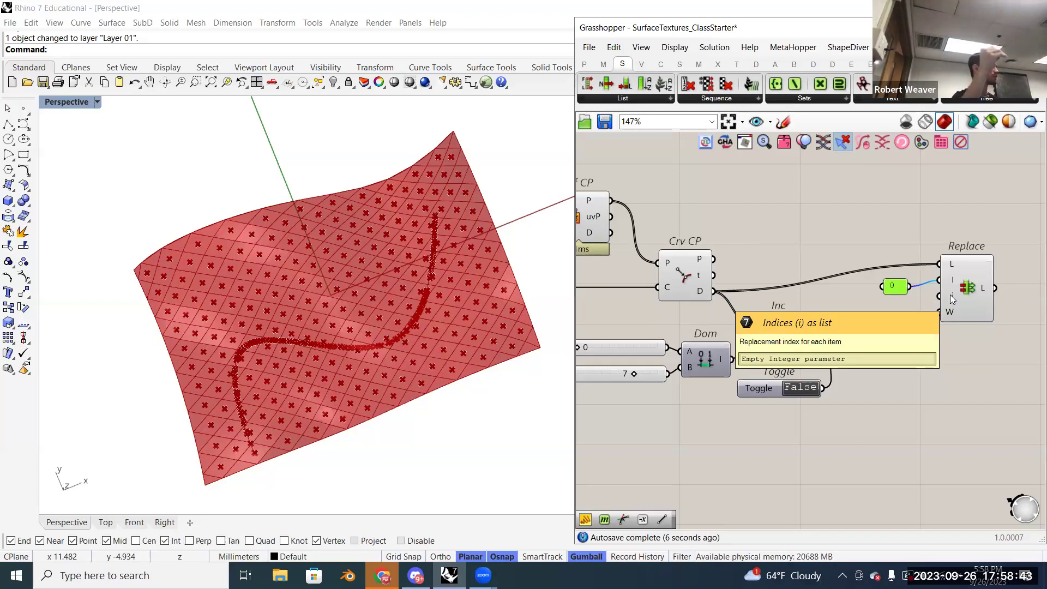
mouse_move(881, 349)
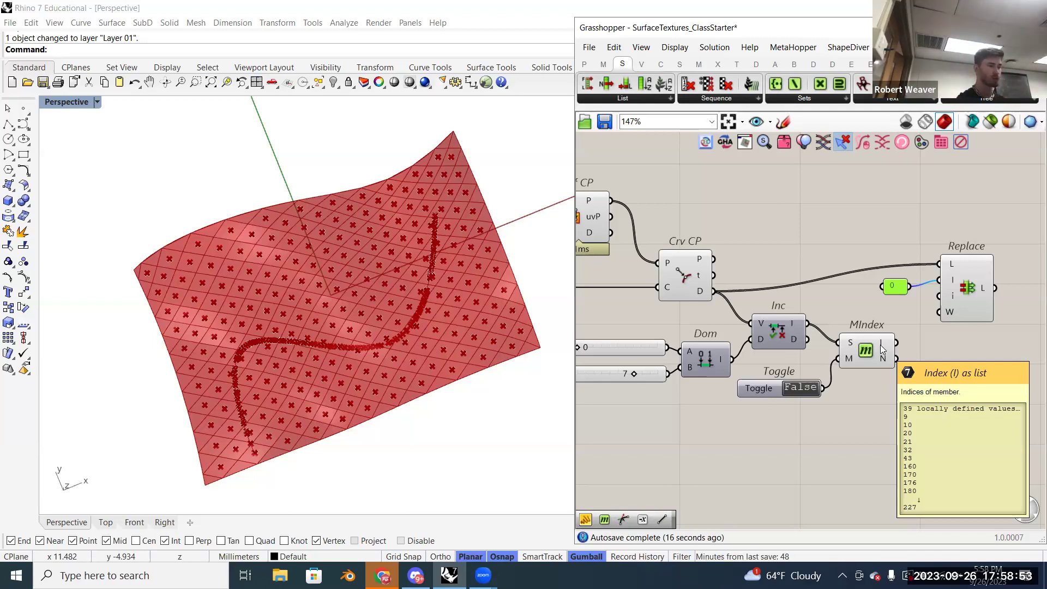
left_click_drag(898, 345, 952, 296)
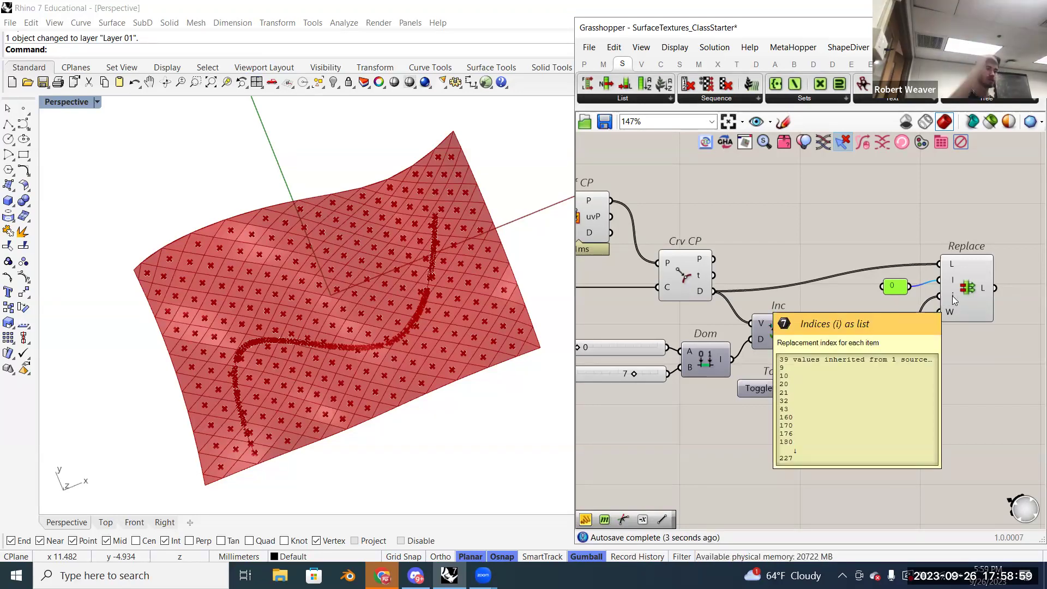
- Add a panel beyond Replace Items, connect the component's L output to it, and make the panel taller
right_click_drag(871, 298, 627, 331)
double_click(825, 285)
type("panel")
key("Return")
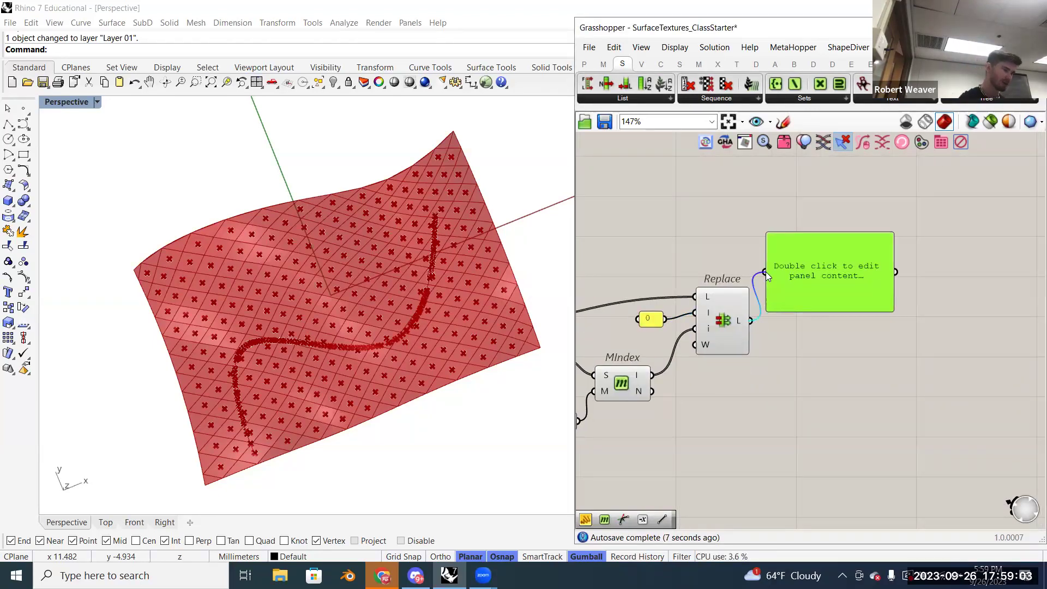
left_click_drag(765, 271, 767, 272)
left_click_drag(799, 313, 806, 522)
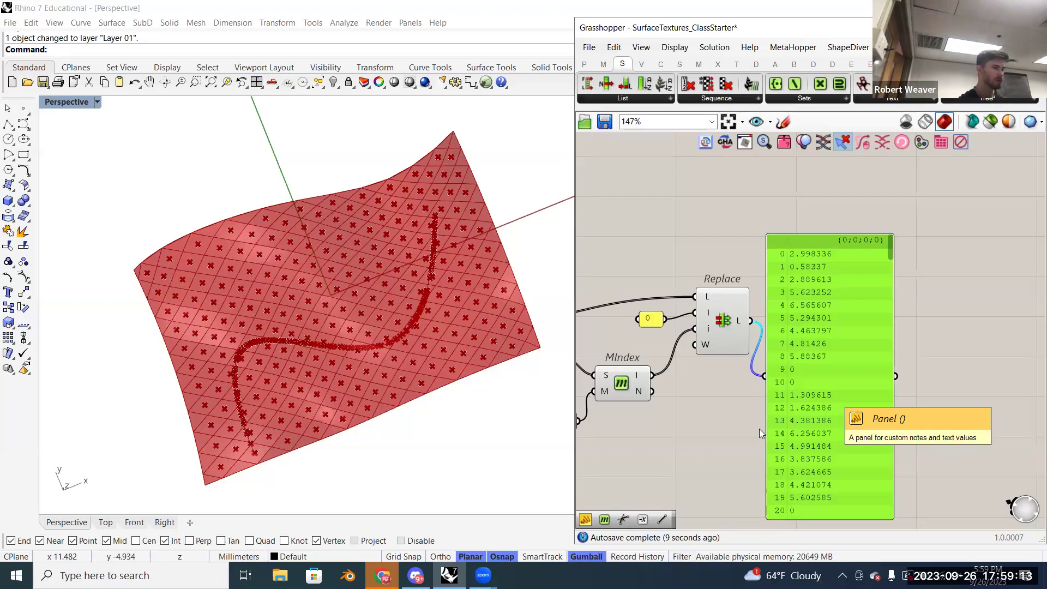
- Duplicate the tall panel, place the copy above Replace Items, and feed it from Curve Closest Point's D output instead
right_click_drag(726, 414, 817, 380)
scroll(817, 382, "up", 2)
scroll(820, 388, "down", 4)
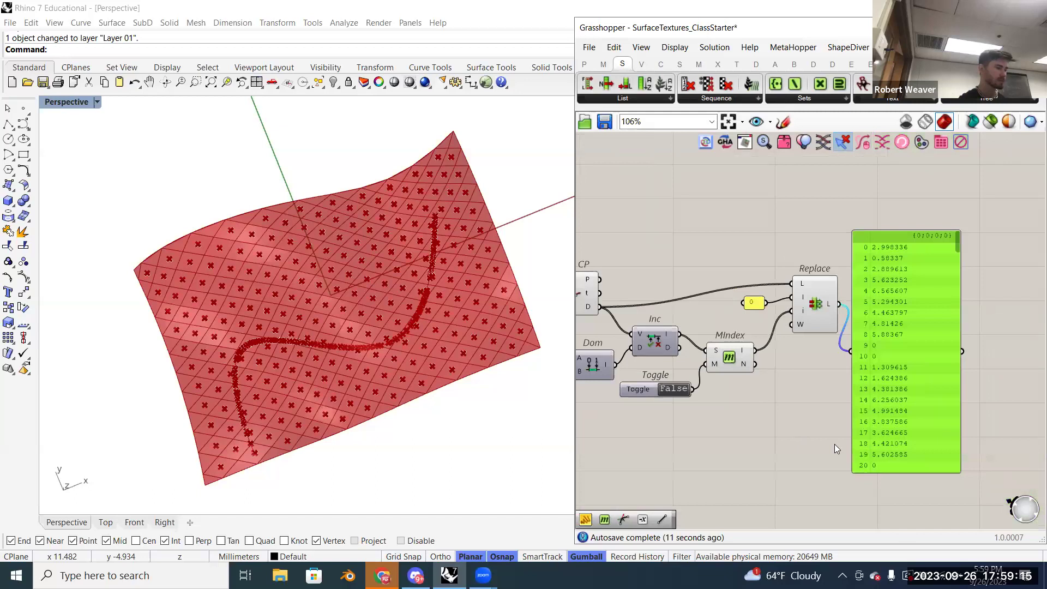
key("ctrl+c")
key("ctrl+v")
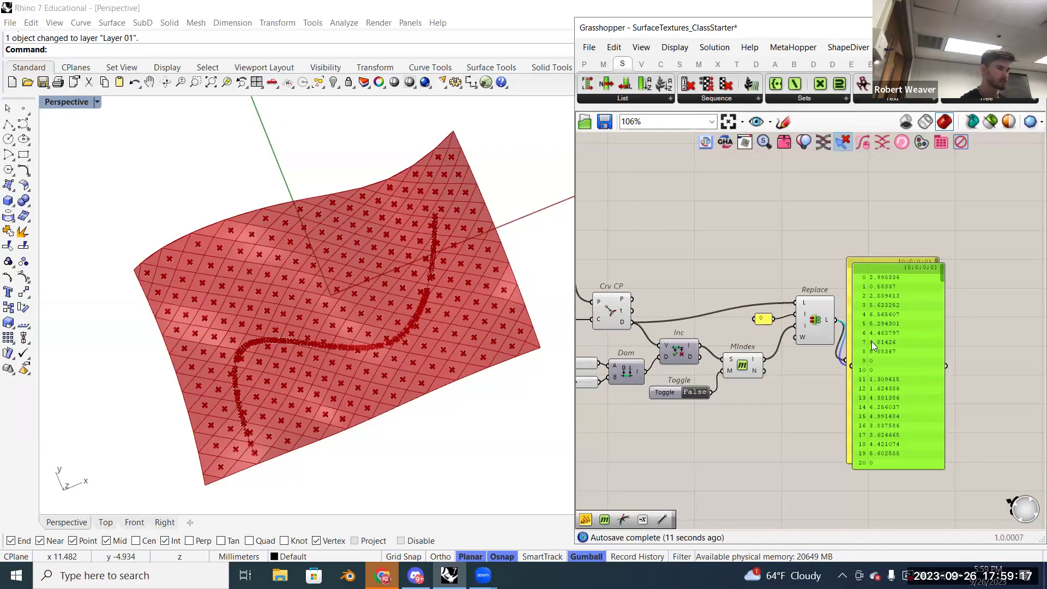
left_click_drag(883, 324, 796, 255)
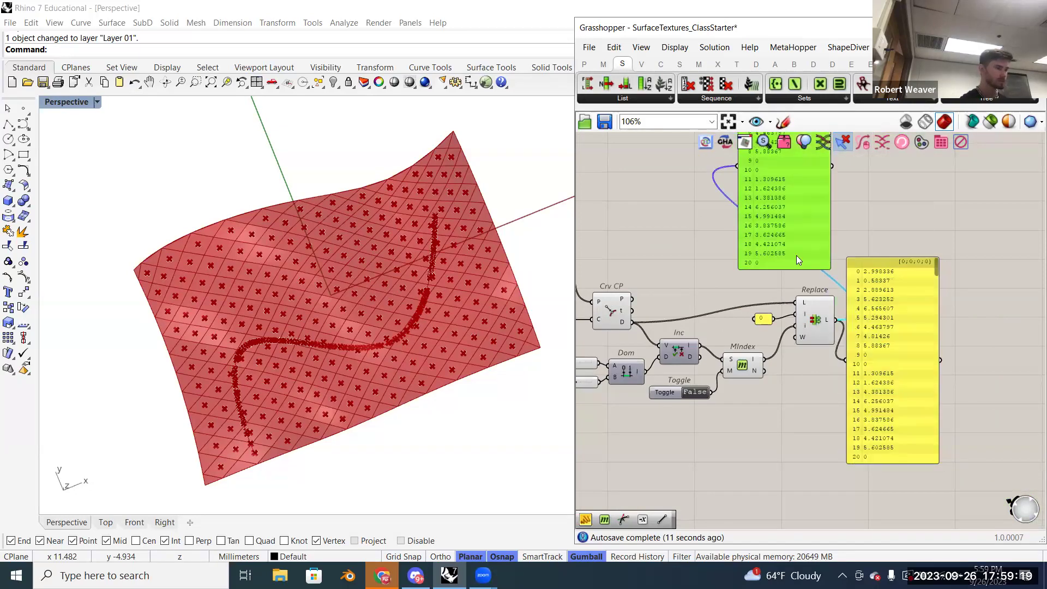
right_click_drag(700, 357, 723, 379)
left_click_drag(683, 365, 788, 209, "shift")
right_click_drag(787, 299, 803, 315)
left_click_drag(870, 267, 872, 280)
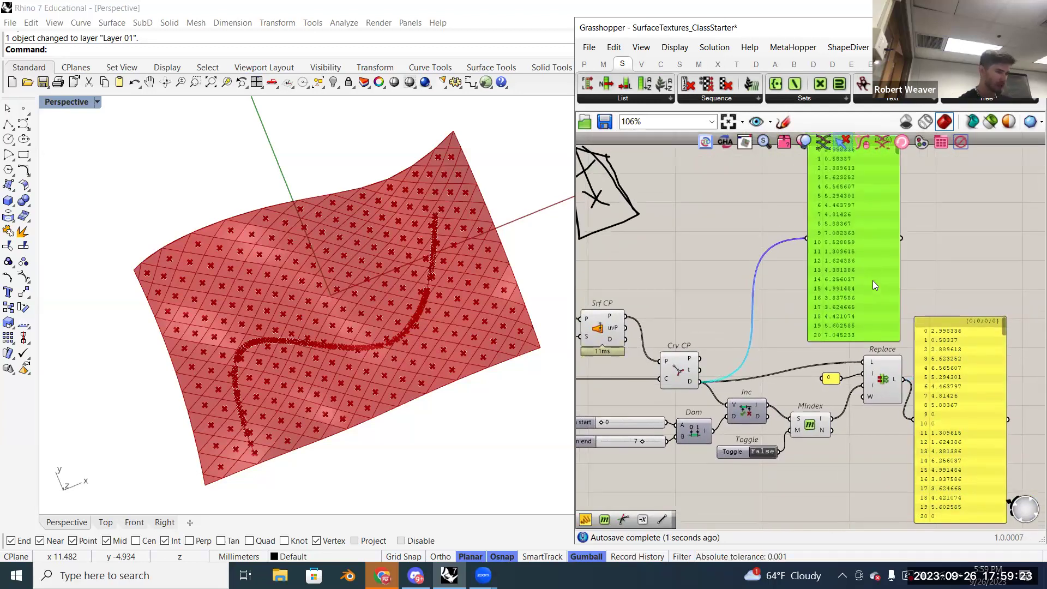
- Examine the curve input, the Construct Domain component and the panel of replaced values by selecting each in turn
right_click_drag(767, 344, 861, 310)
right_click_drag(706, 358, 733, 364)
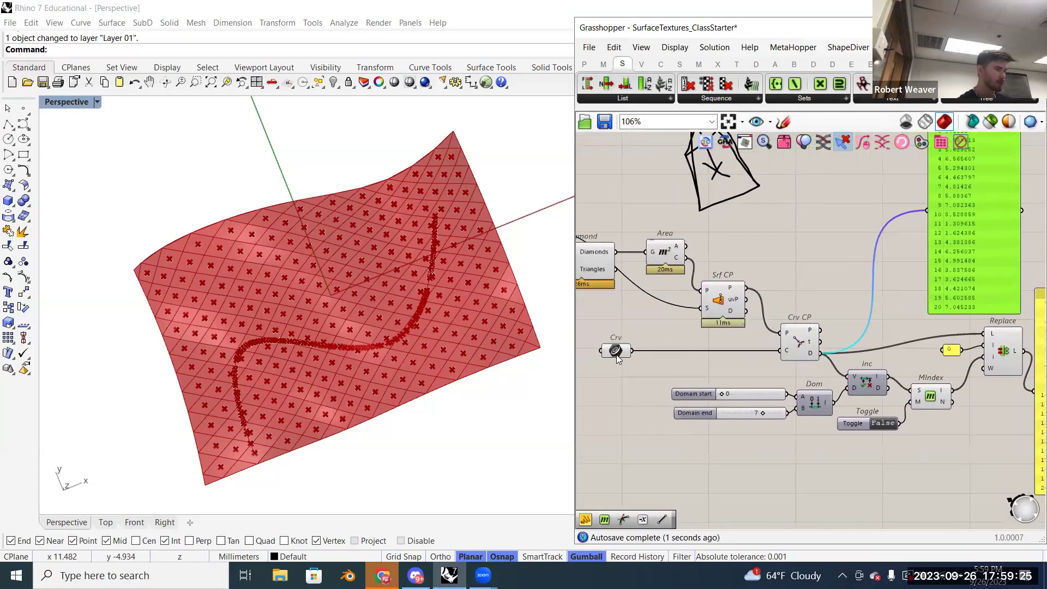
left_click(616, 354)
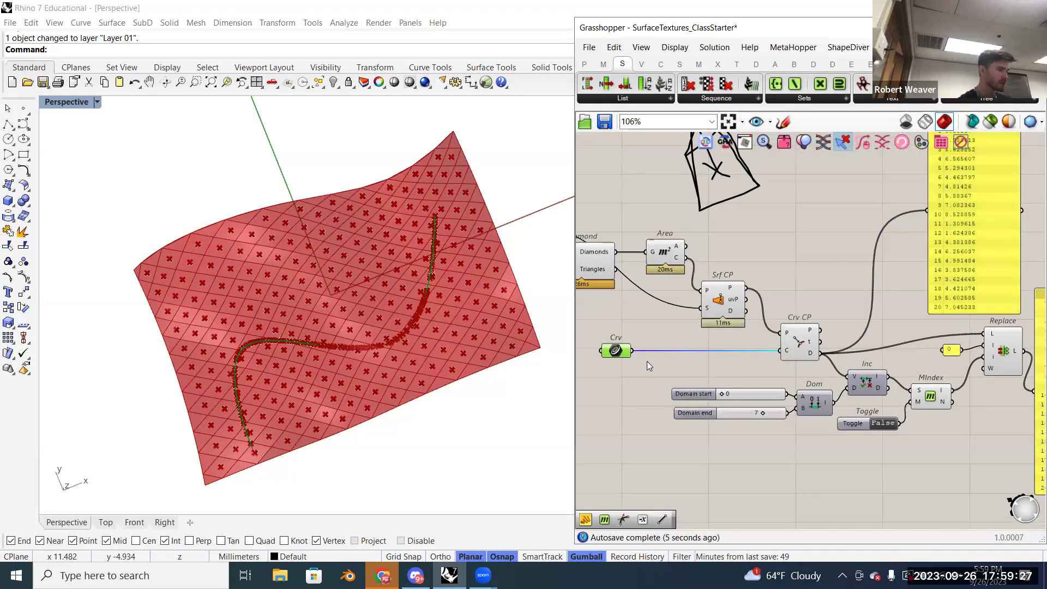
right_click_drag(432, 353, 416, 354)
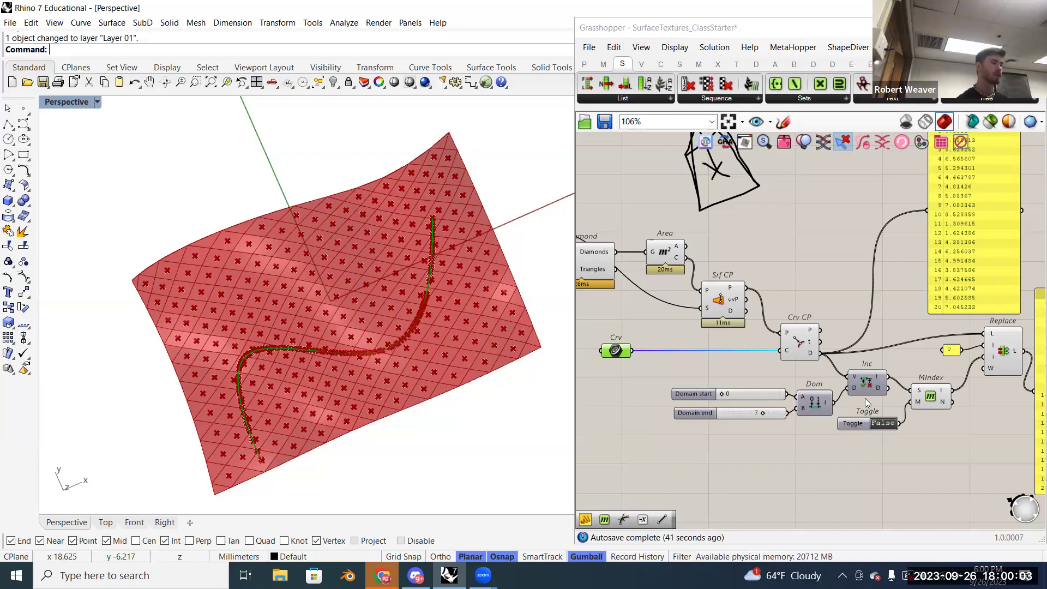
right_click_drag(803, 443, 782, 440)
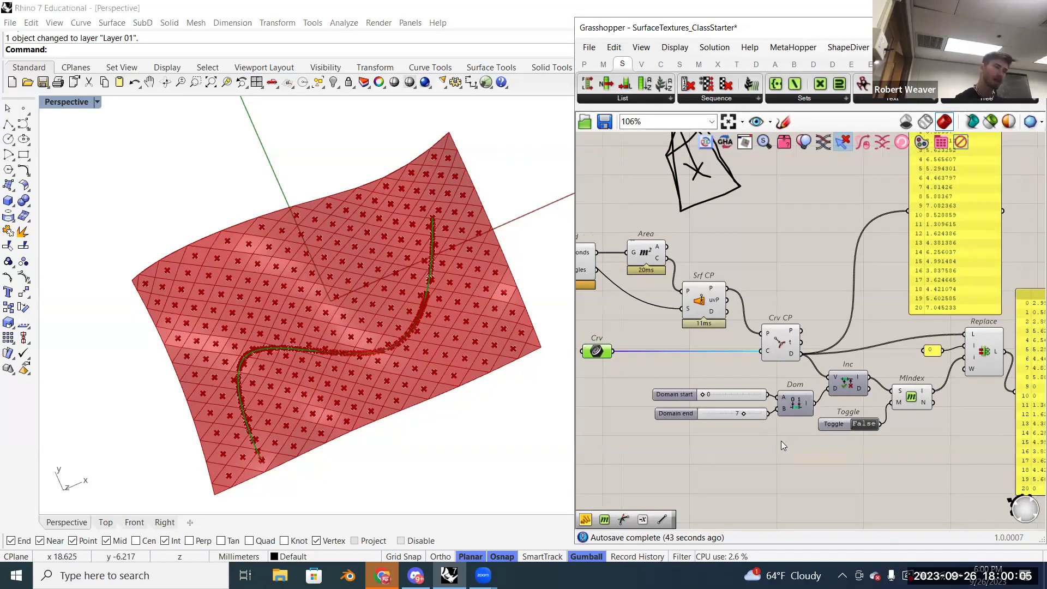
left_click(798, 403)
right_click_drag(805, 375, 786, 379)
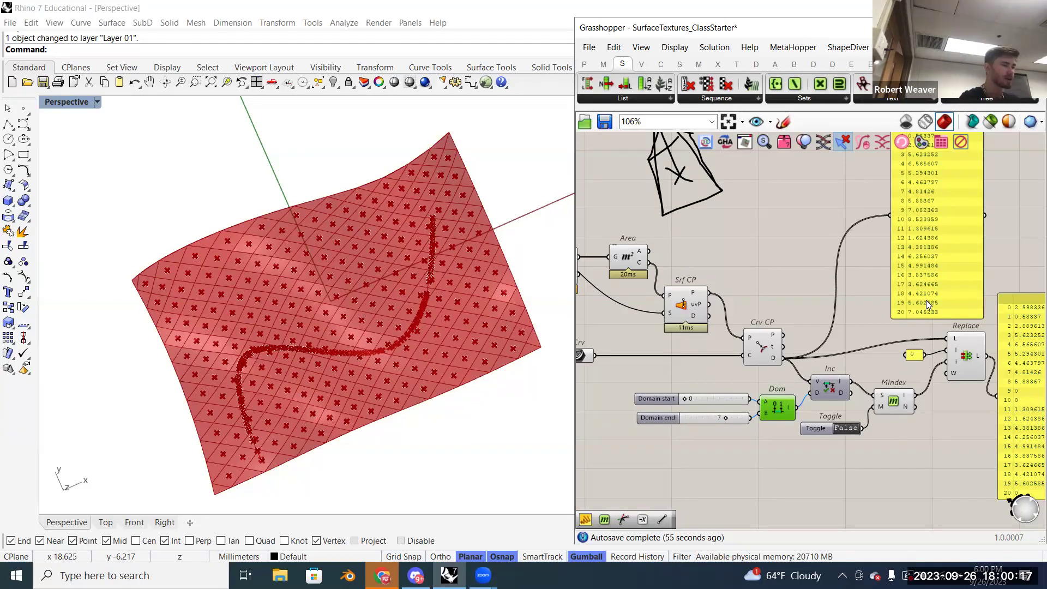
right_click_drag(1039, 353, 826, 379)
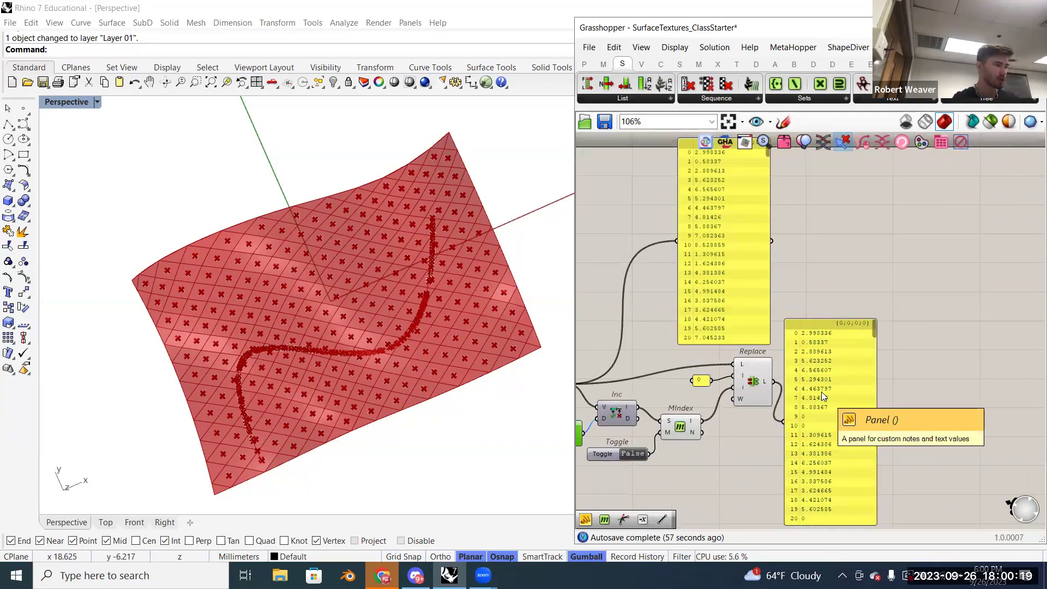
left_click(821, 392)
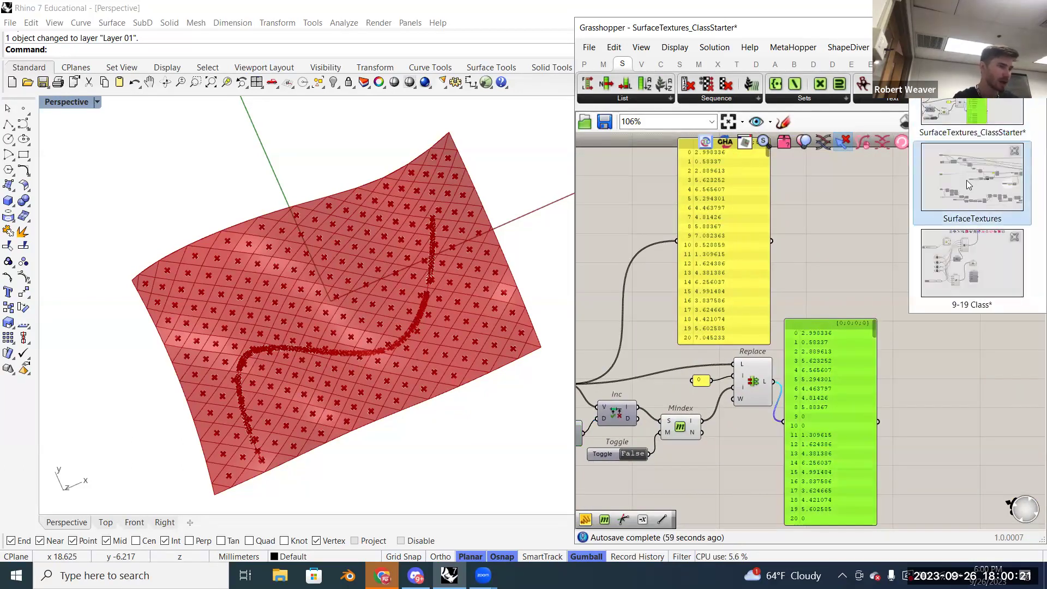
- Switch to the SurfaceTextures definition, examine its textured surface up close, and return to SurfaceTextures_ClassStarter
scroll(354, 336, "down", 4)
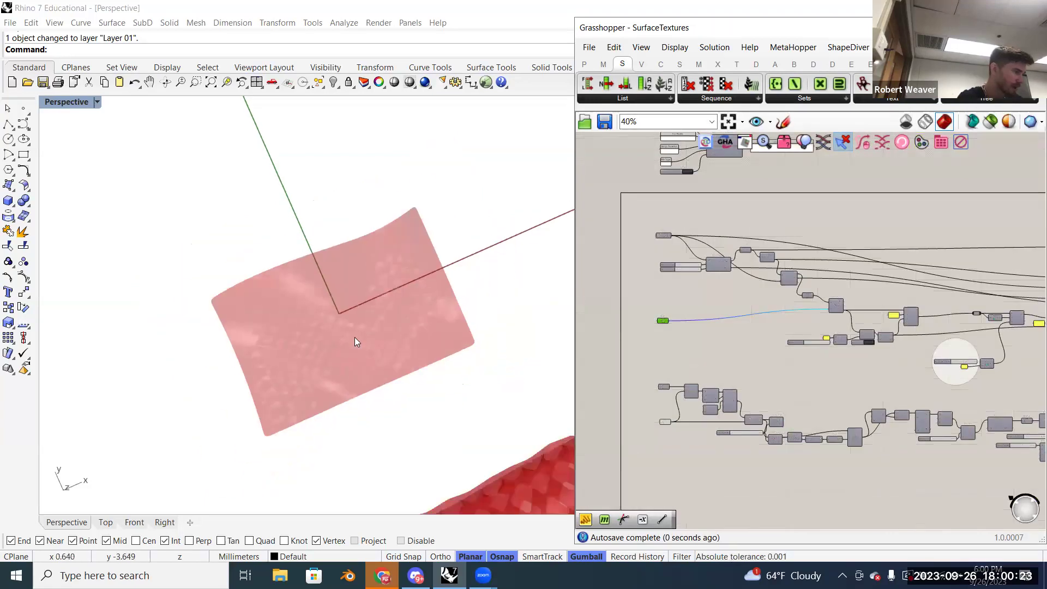
scroll(360, 337, "up", 8)
mouse_move(370, 336)
right_mouse_down()
mouse_move(375, 327)
mouse_move(367, 341)
right_mouse_up()
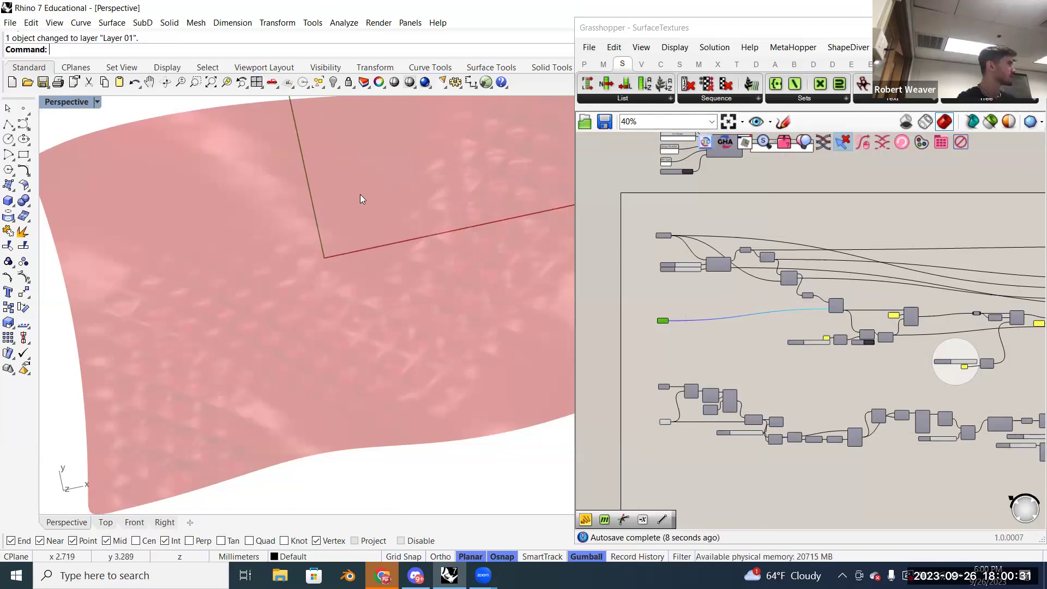
scroll(320, 310, "down", 3)
right_click_drag(321, 310, 349, 327)
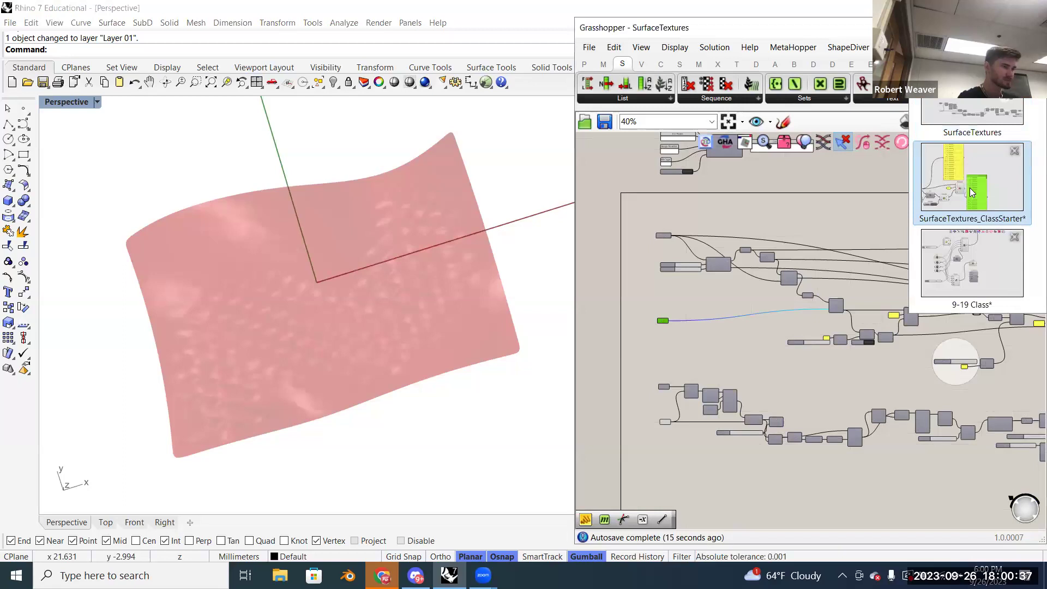
left_click(969, 188)
- Move the panel of replaced values beside the panel of original distances to compare the two lists
right_click_drag(947, 300, 978, 270)
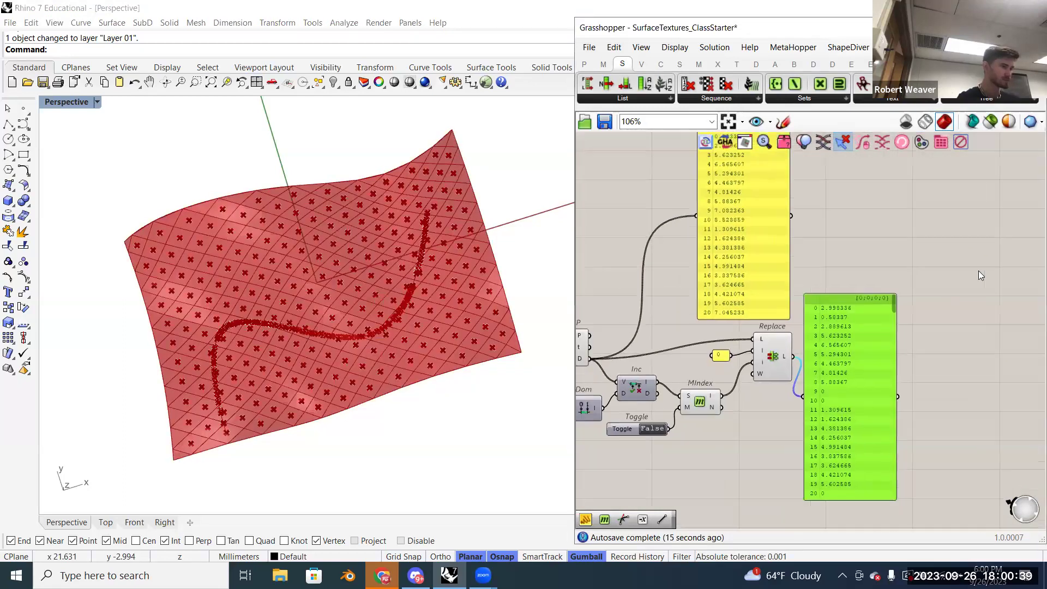
left_click_drag(859, 396, 878, 360)
left_click_drag(883, 307, 873, 233)
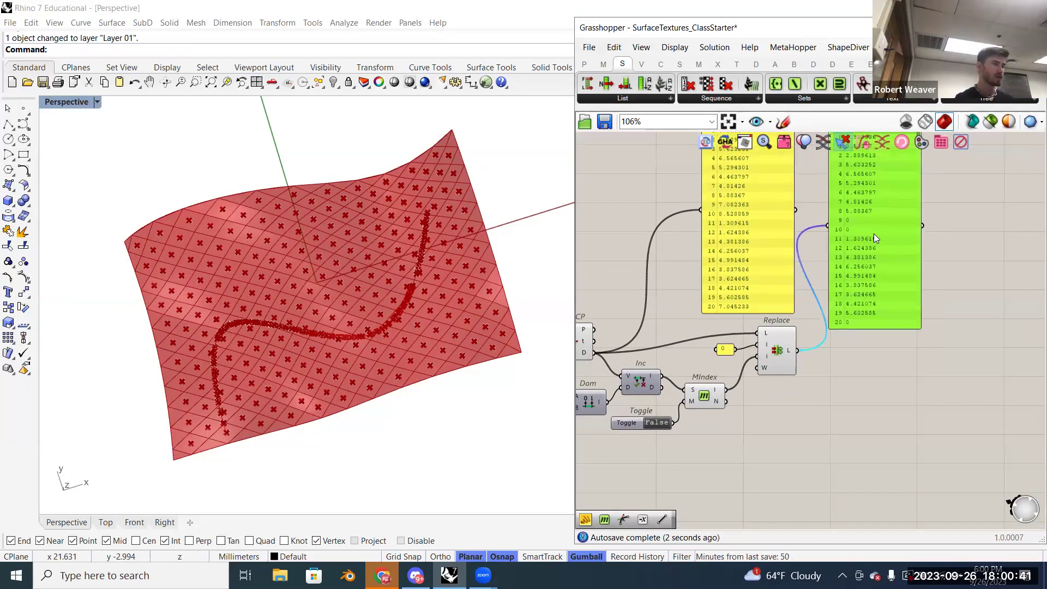
right_click_drag(853, 220, 859, 299)
scroll(859, 299, "up", 4)
scroll(859, 299, "down", 2)
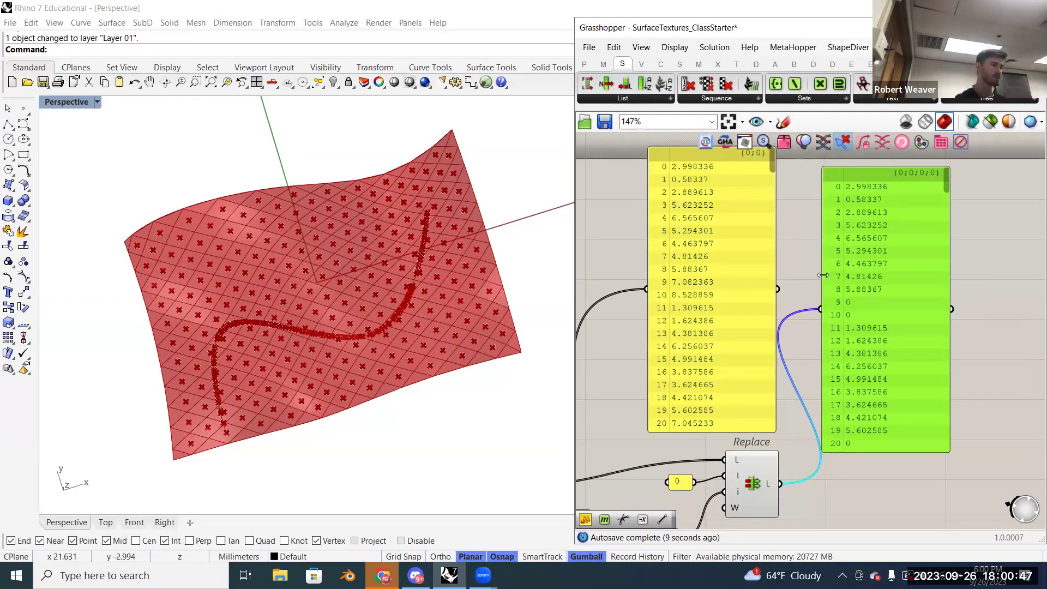
- Delete the two tall panels showing the original distances and the replaced values
left_click_drag(991, 376, 719, 279)
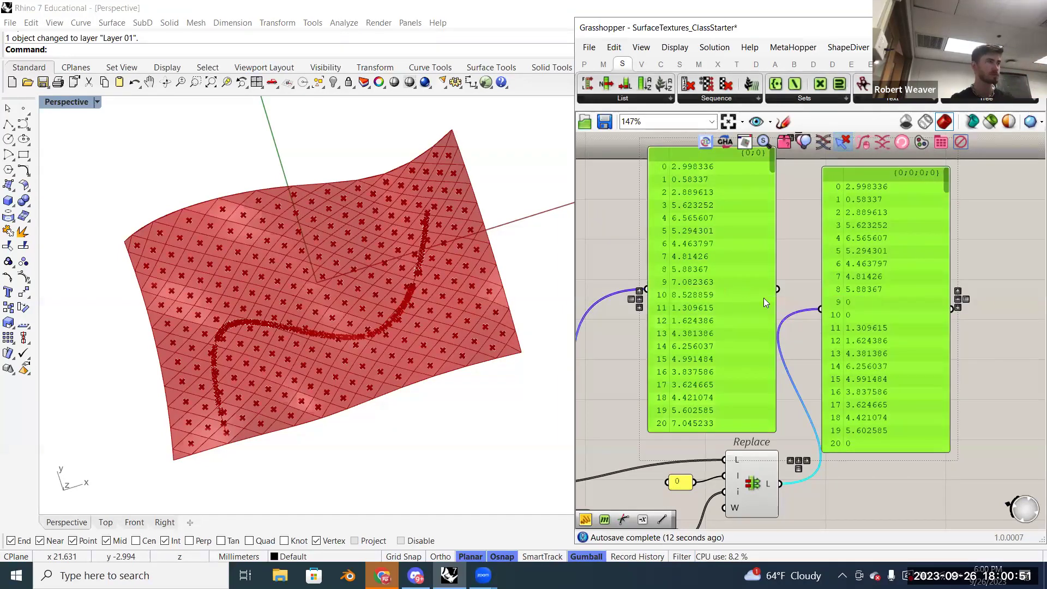
right_click_drag(763, 298, 822, 222)
scroll(836, 230, "down", 3)
key("Delete")
right_click_drag(891, 412, 894, 360)
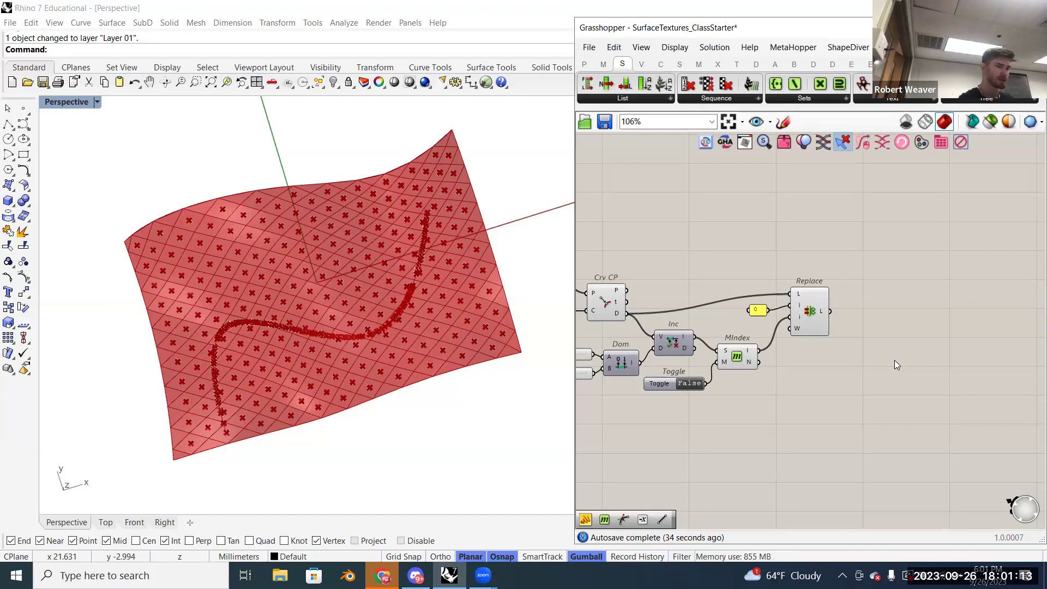
- Check the list of replaced values at the L output of Replace Items
right_click_drag(894, 360, 881, 357)
right_click_drag(832, 320, 856, 320)
left_click_drag(853, 319, 785, 282)
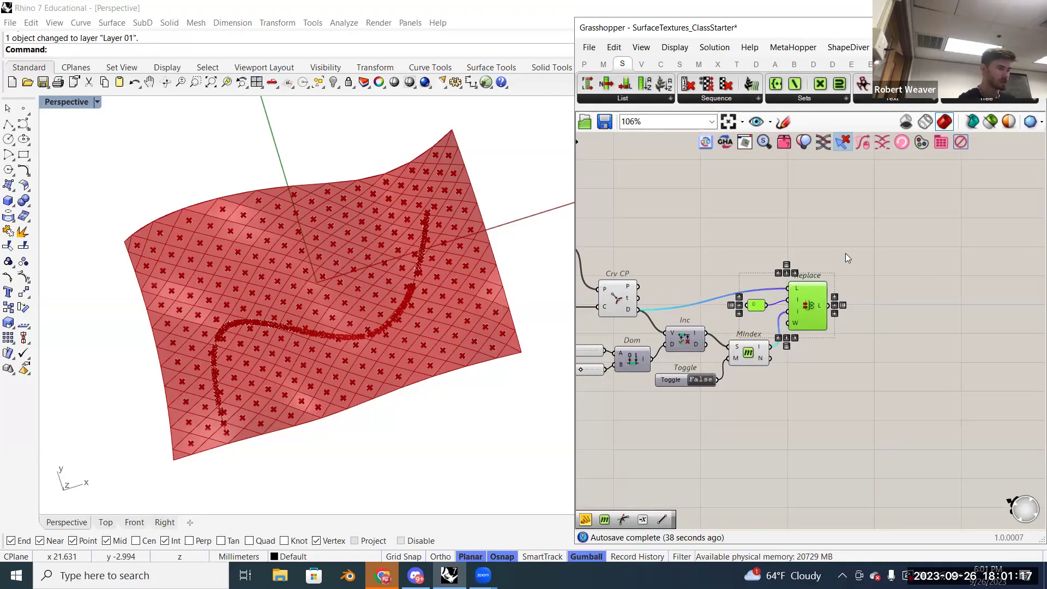
left_click_drag(835, 305, 821, 306)
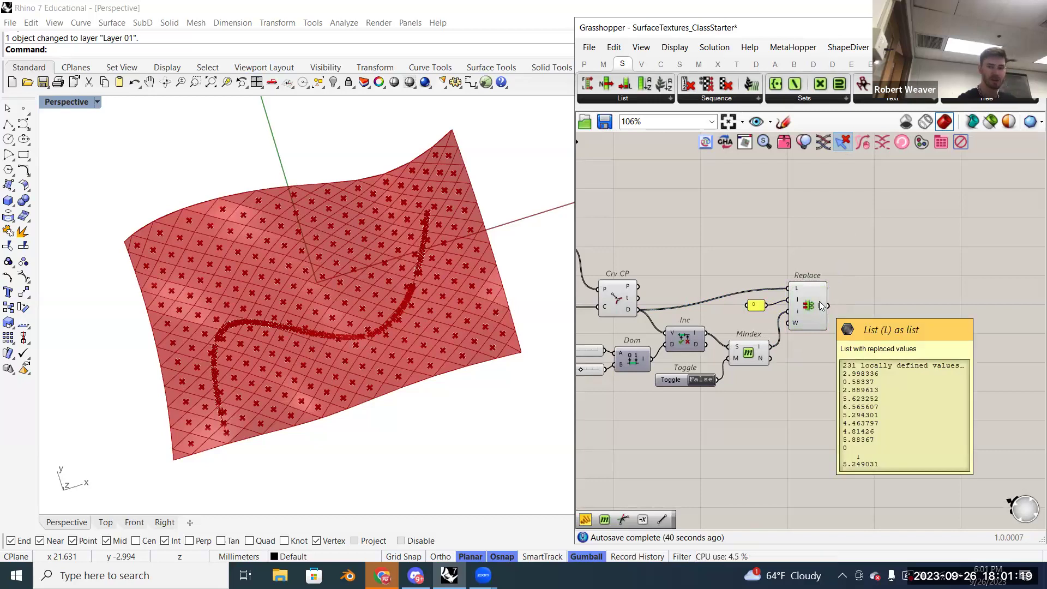
right_click_drag(903, 318, 884, 306)
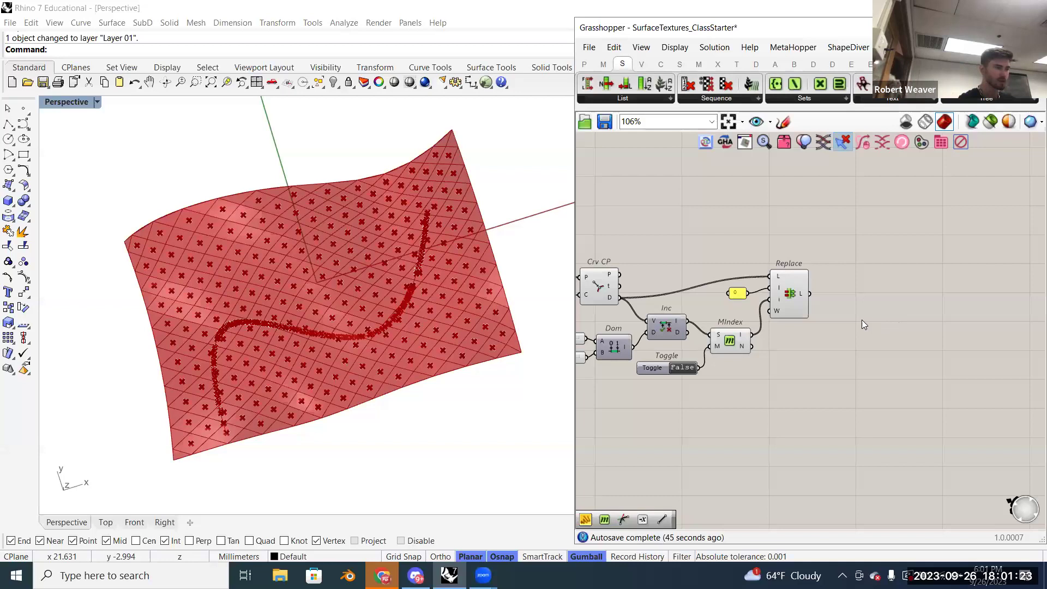
mouse_move(800, 292)
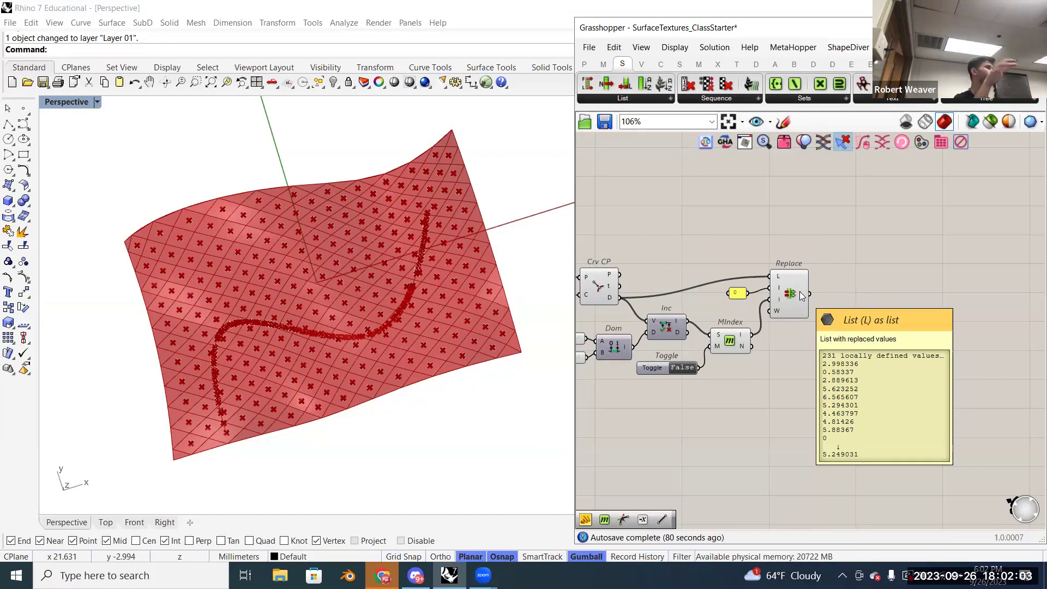
right_click_drag(923, 312, 828, 321)
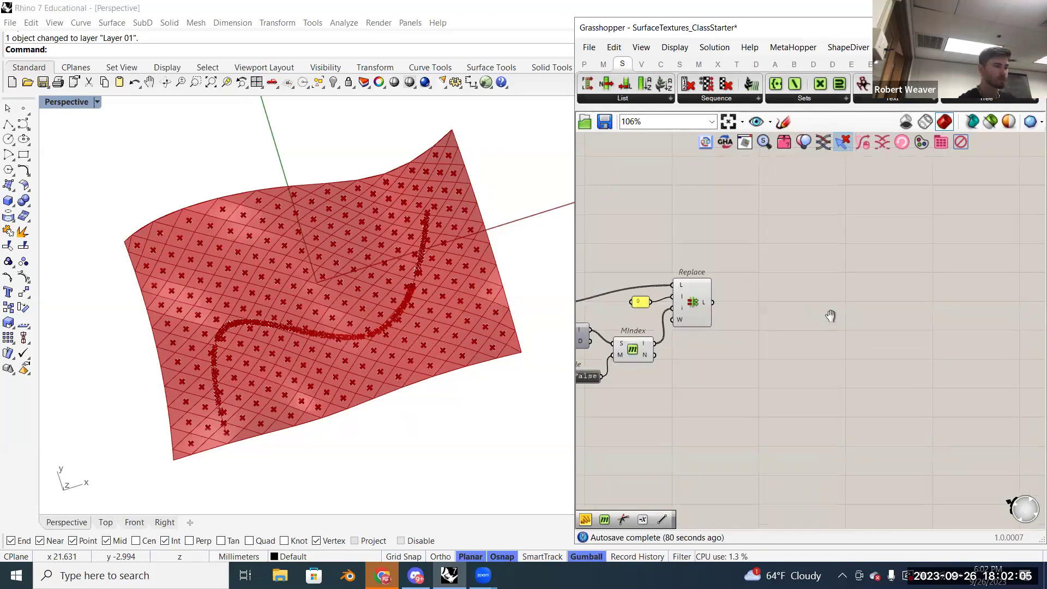
- Add a Remap Numbers component and connect the L output of Replace Items to its V input
double_click(847, 302)
type("remap")
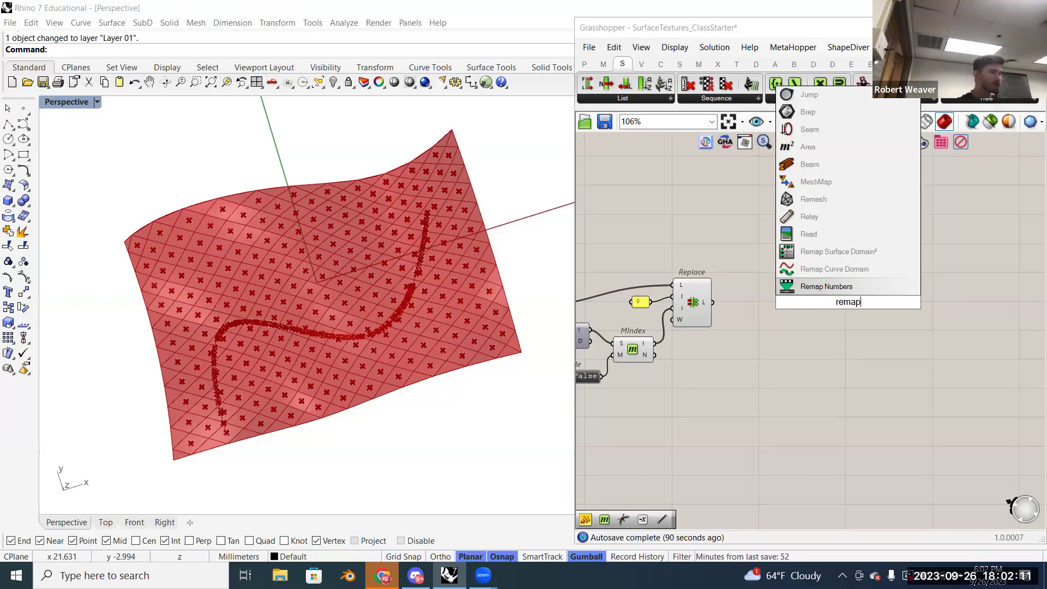
key("Return")
scroll(834, 313, "up", 2)
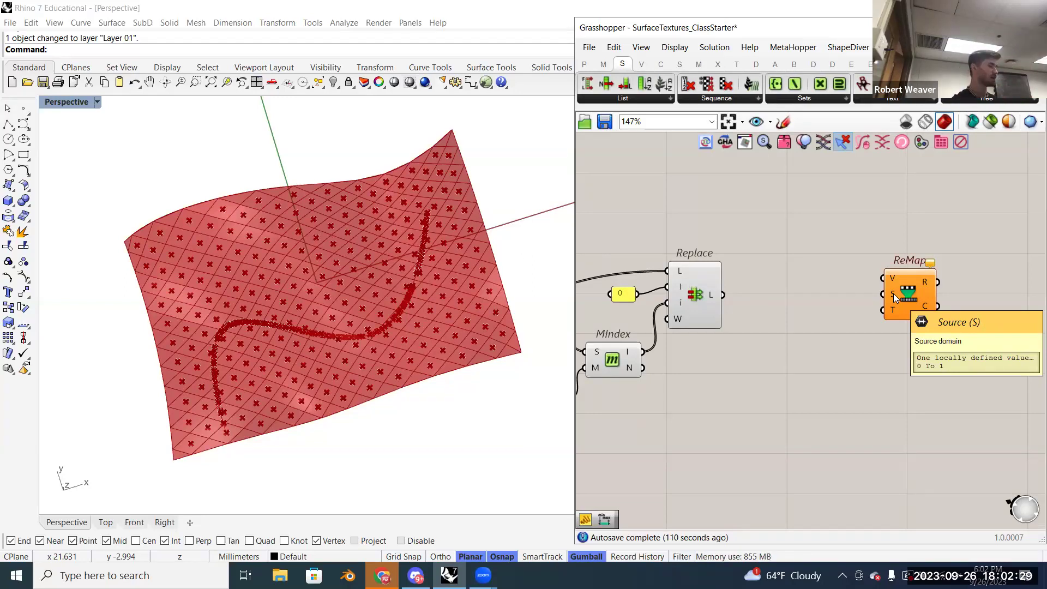
left_click_drag(911, 291, 956, 297)
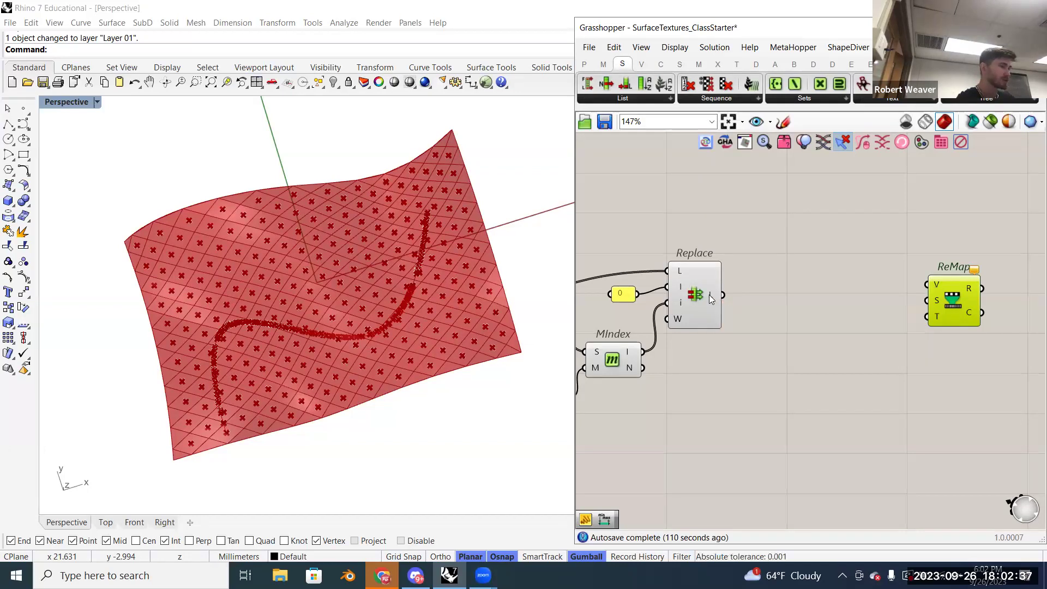
left_click_drag(709, 295, 922, 296)
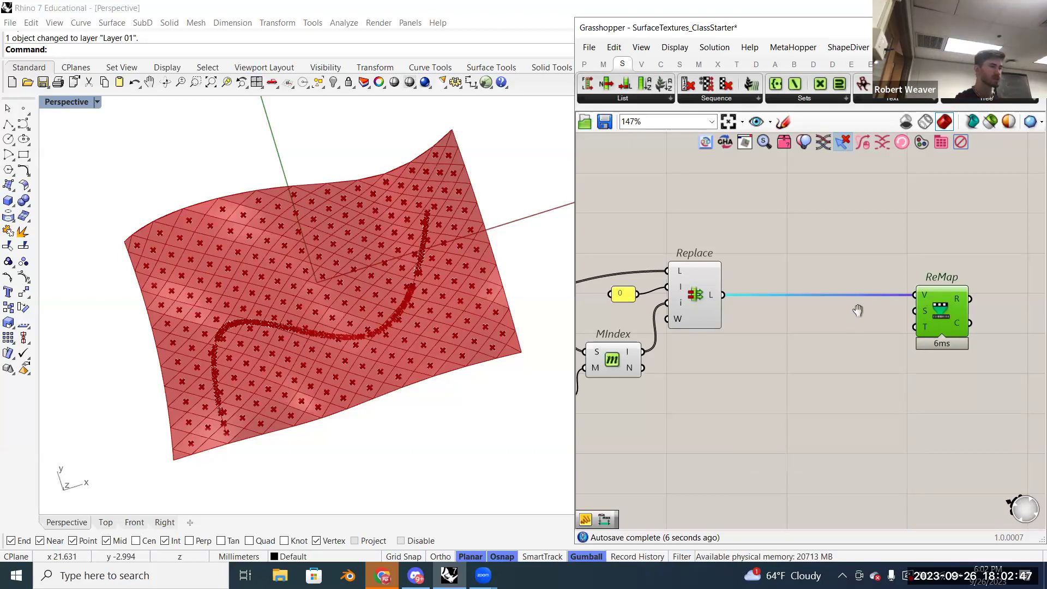
right_click_drag(858, 310, 866, 304)
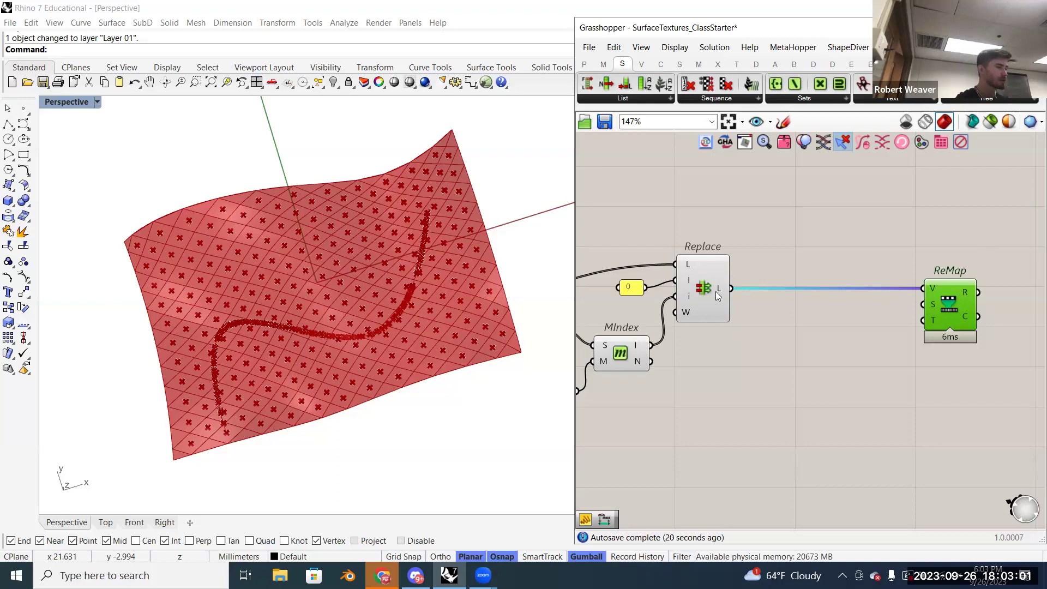
- Add a Bounds component that reads the Replace Items list and connect its output to ReMap's S input
mouse_move(717, 287)
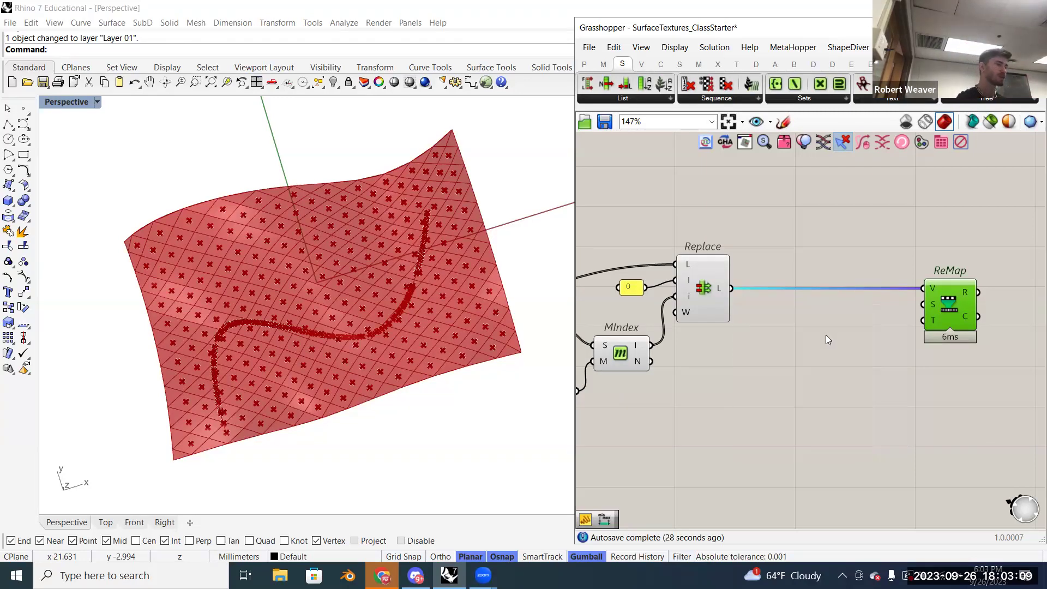
double_click(825, 334)
type("bounds")
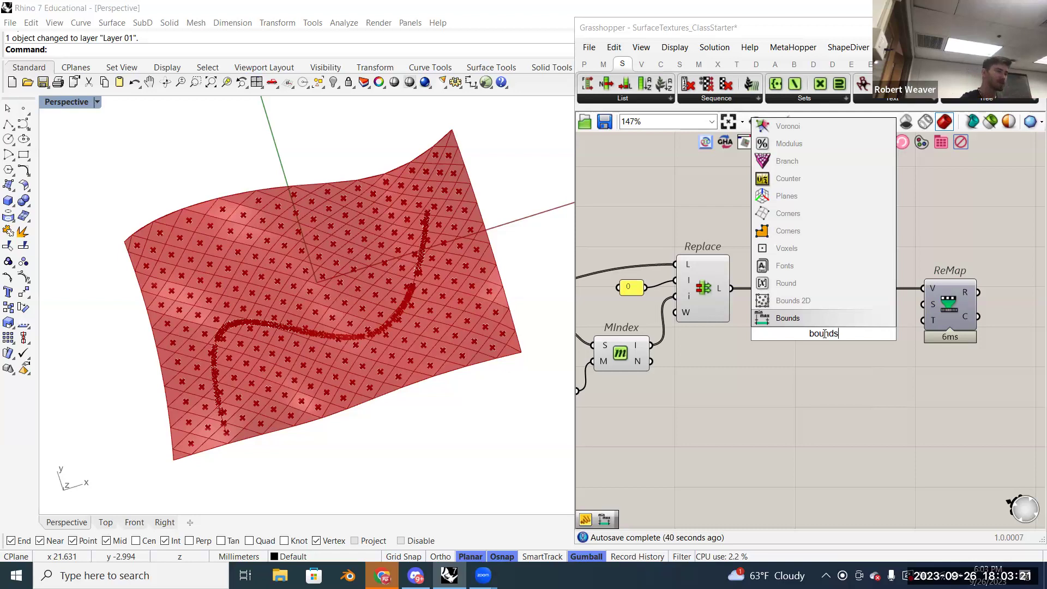
key("Return")
left_click_drag(738, 290, 833, 312)
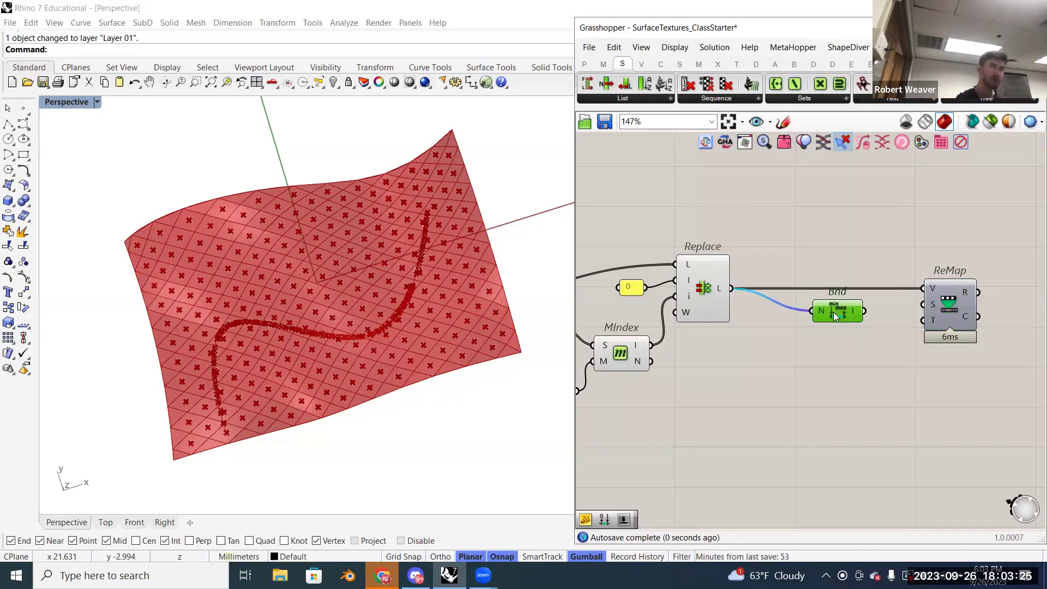
mouse_move(854, 315)
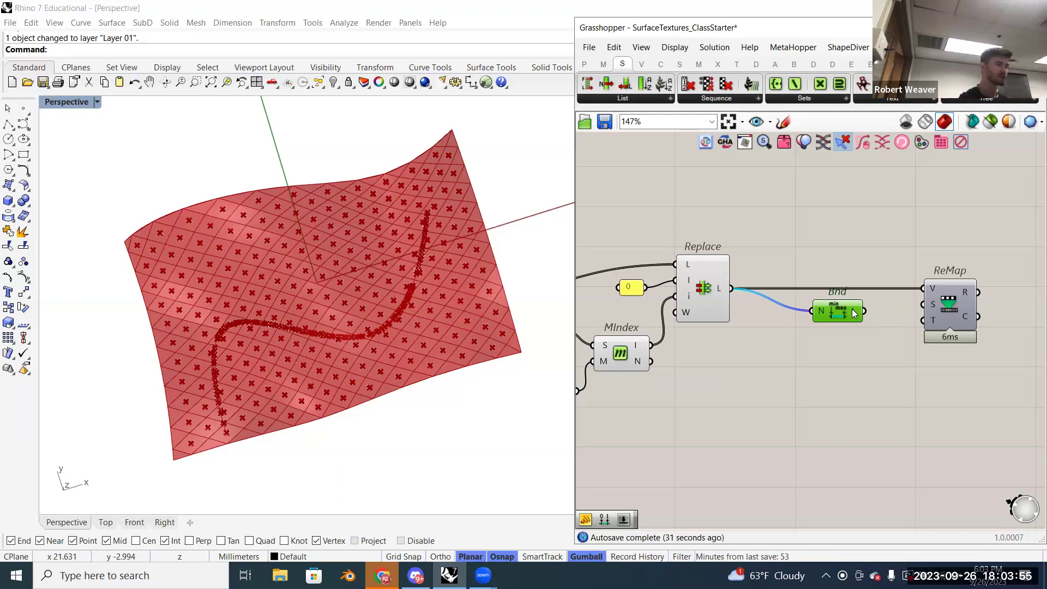
mouse_move(854, 312)
left_click_drag(863, 311, 922, 304)
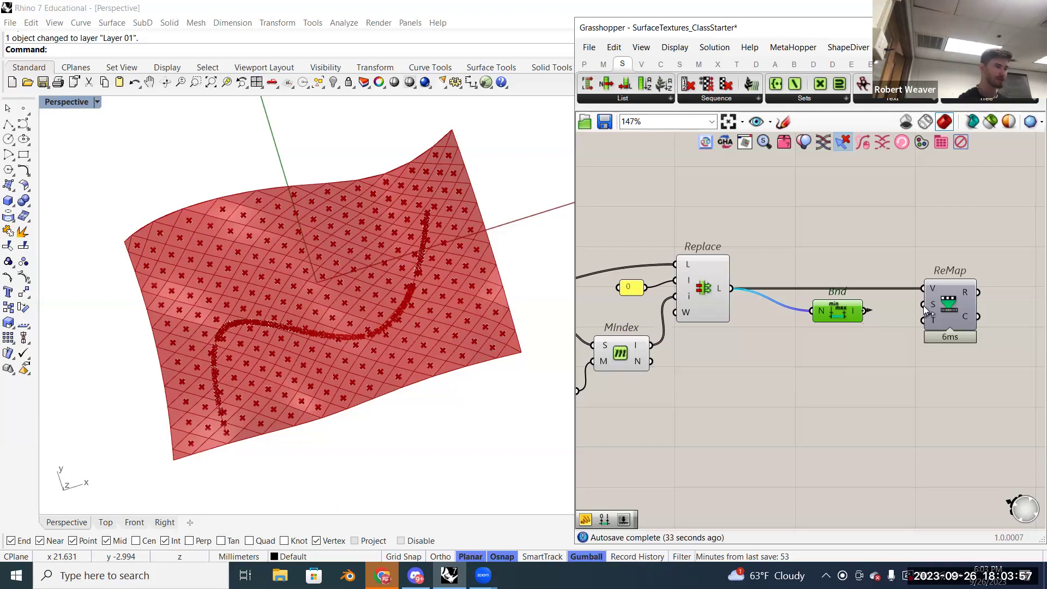
left_click_drag(849, 316, 870, 309)
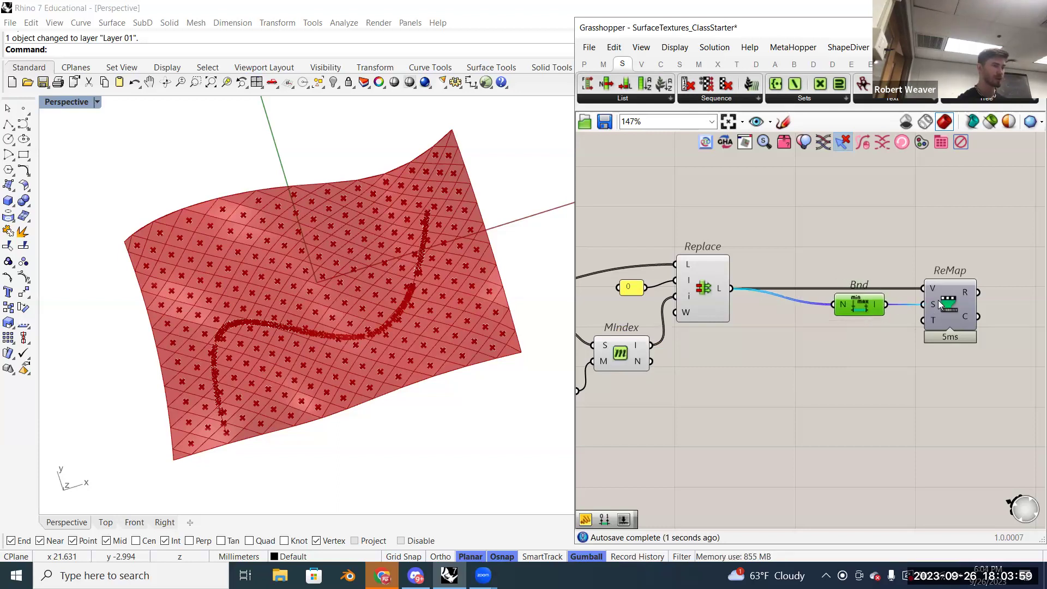
- Check the target domain and the mapped values of the Remap Numbers component
mouse_move(937, 304)
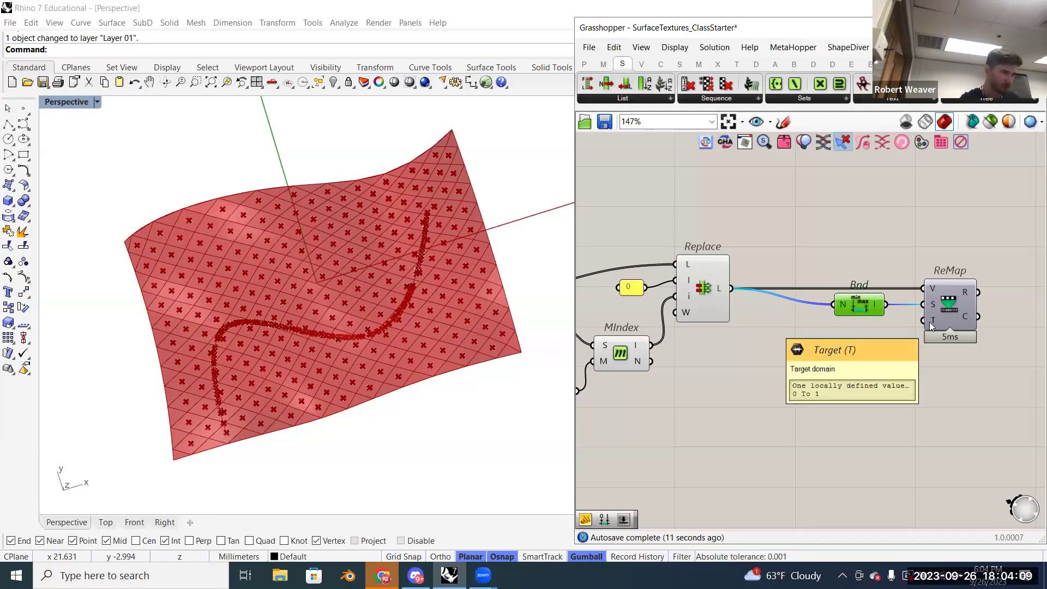
right_click_drag(929, 321, 901, 332)
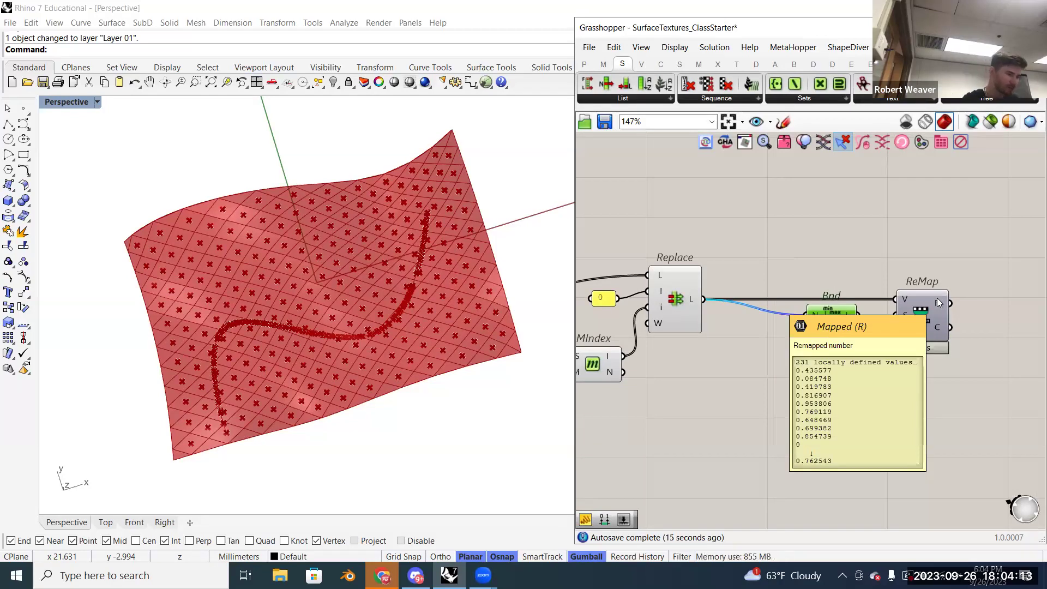
mouse_move(847, 319)
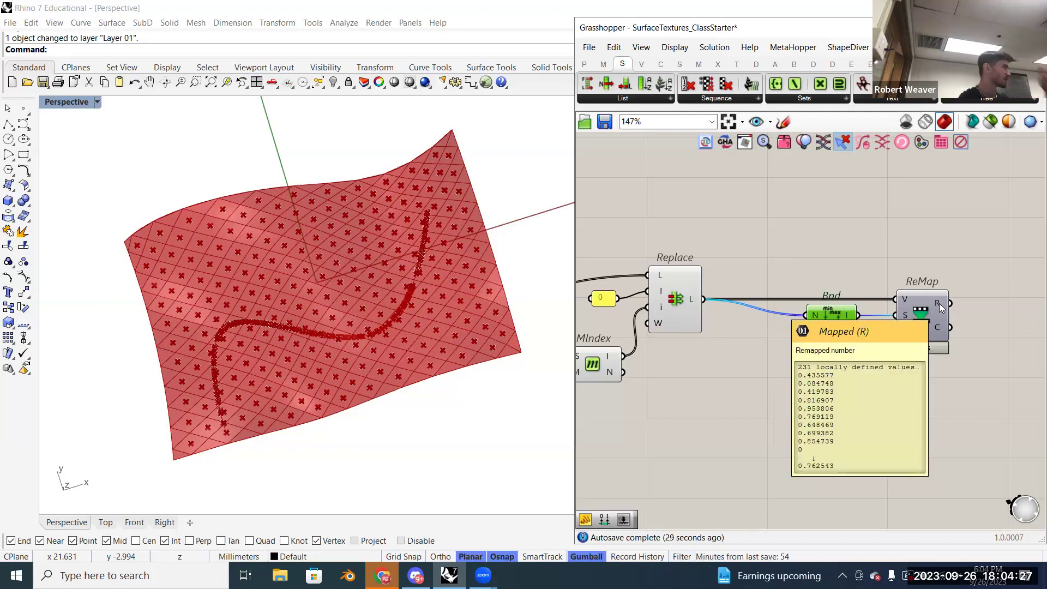
right_click_drag(875, 349, 883, 329)
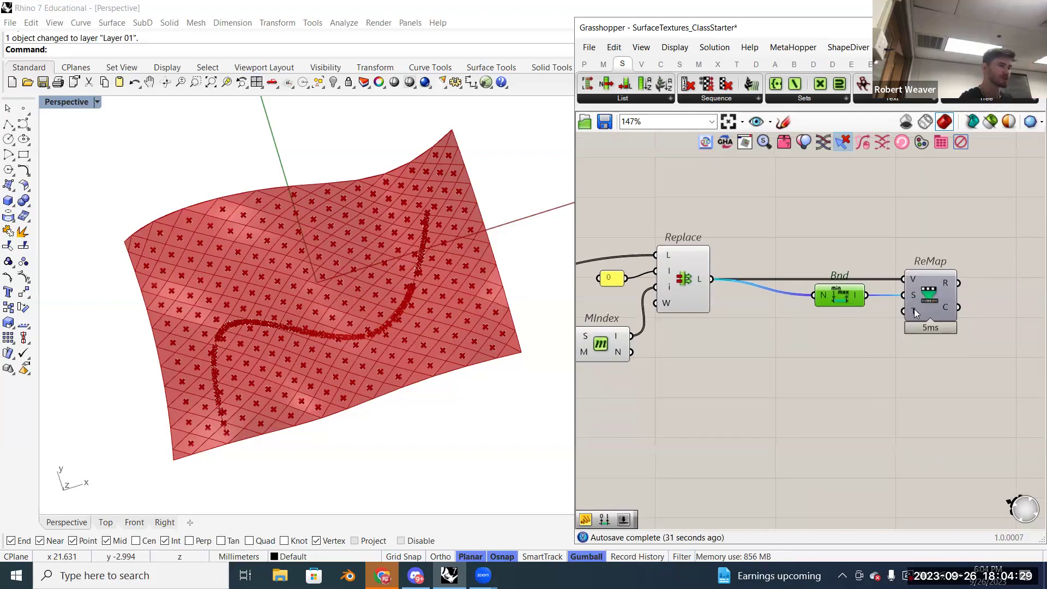
mouse_move(915, 312)
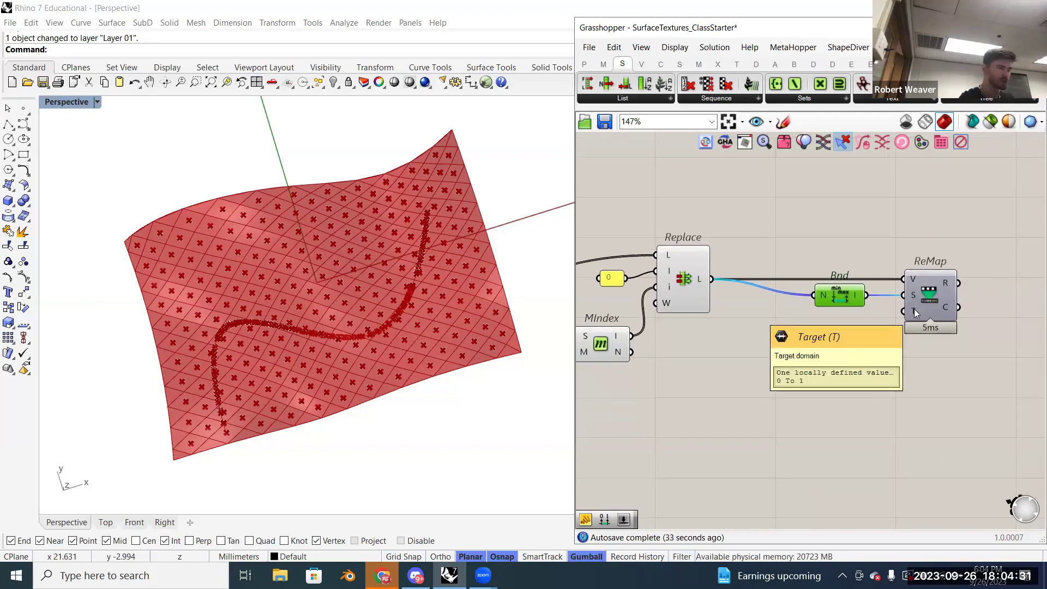
double_click(821, 372)
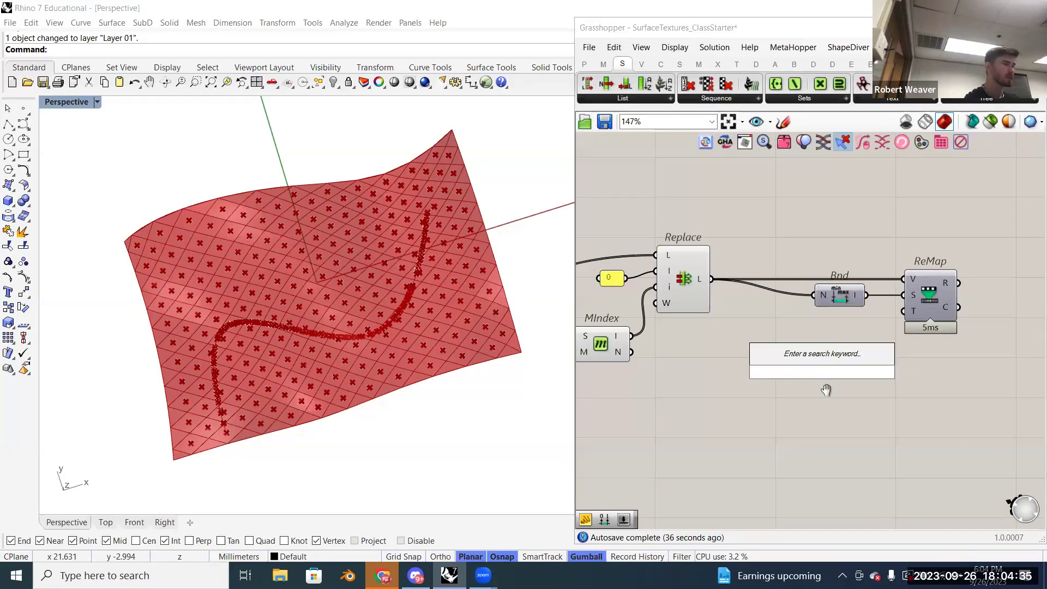
right_click_drag(825, 390, 1021, 379)
right_click_drag(633, 399, 754, 398)
left_click_drag(756, 398, 667, 298)
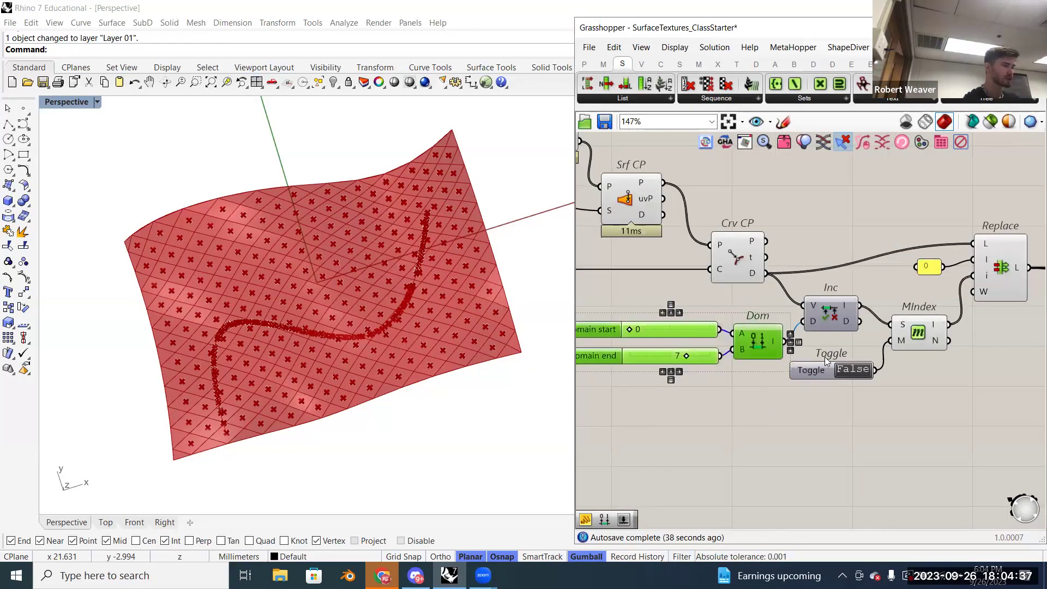
right_click_drag(965, 354, 629, 372)
- Add a Construct Domain component below the Bounds component
double_click(845, 363)
type("c")
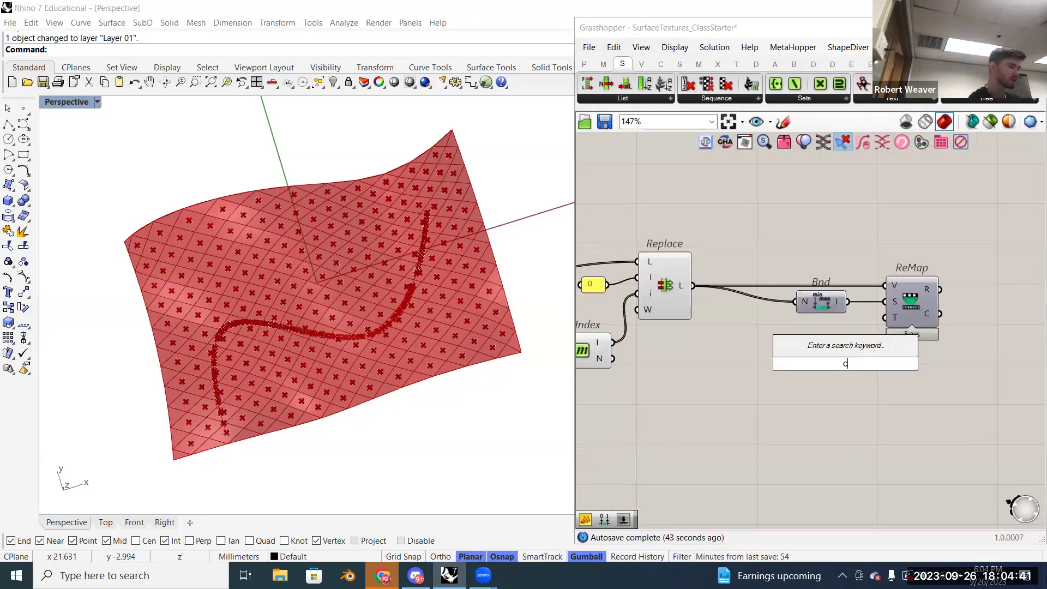
type("on dom")
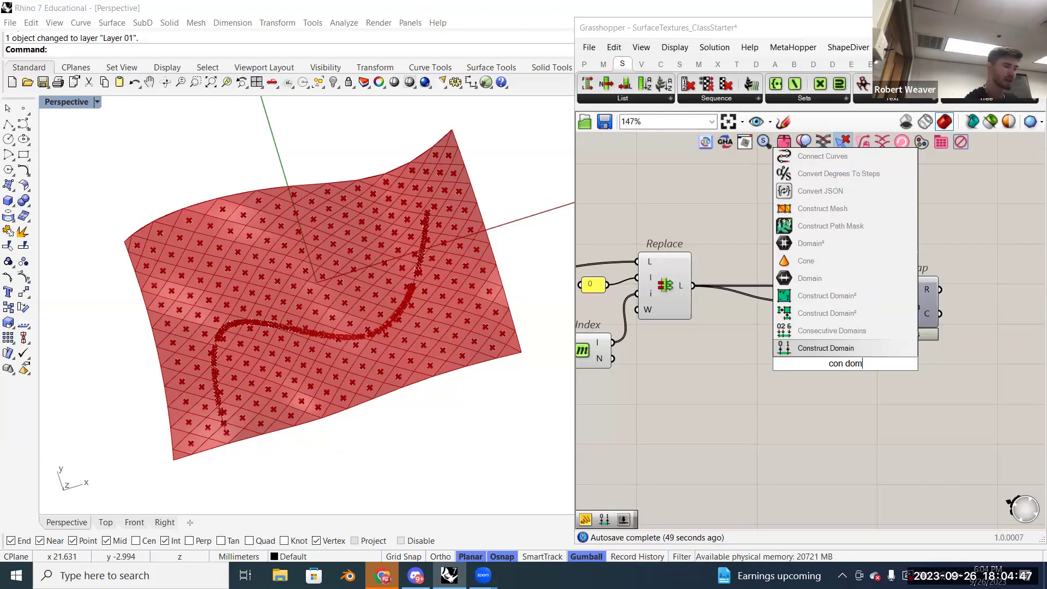
key("Return")
left_click(801, 365)
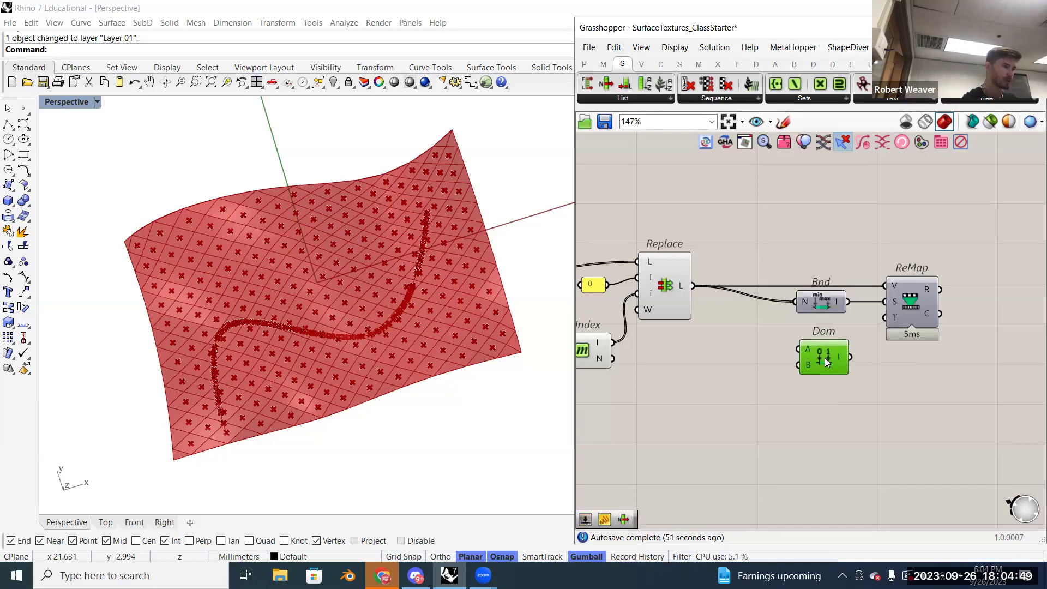
left_click(718, 386)
right_click_drag(726, 391, 785, 390)
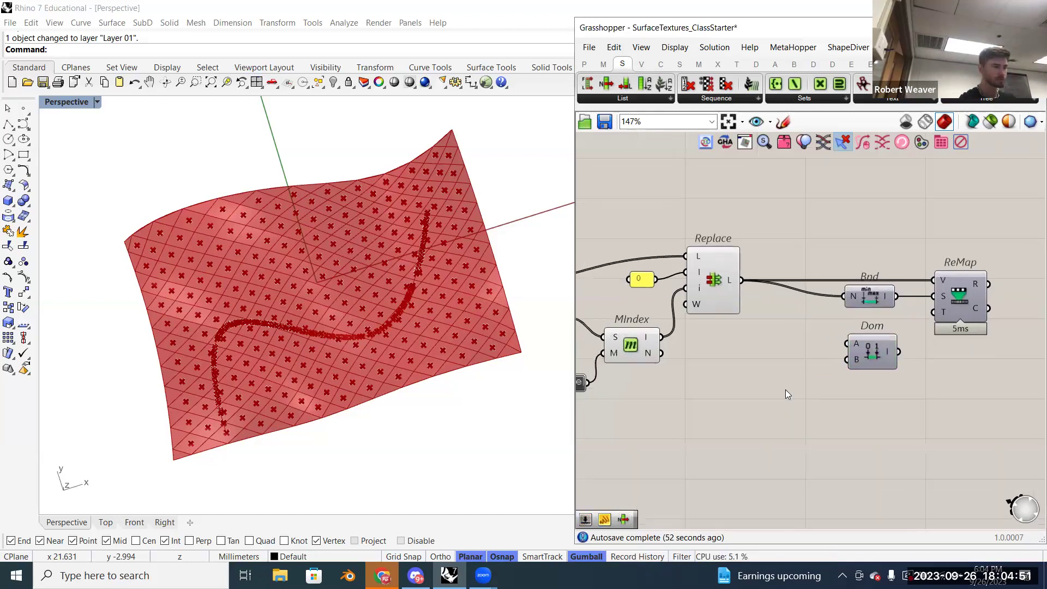
scroll(873, 363, "down", 2)
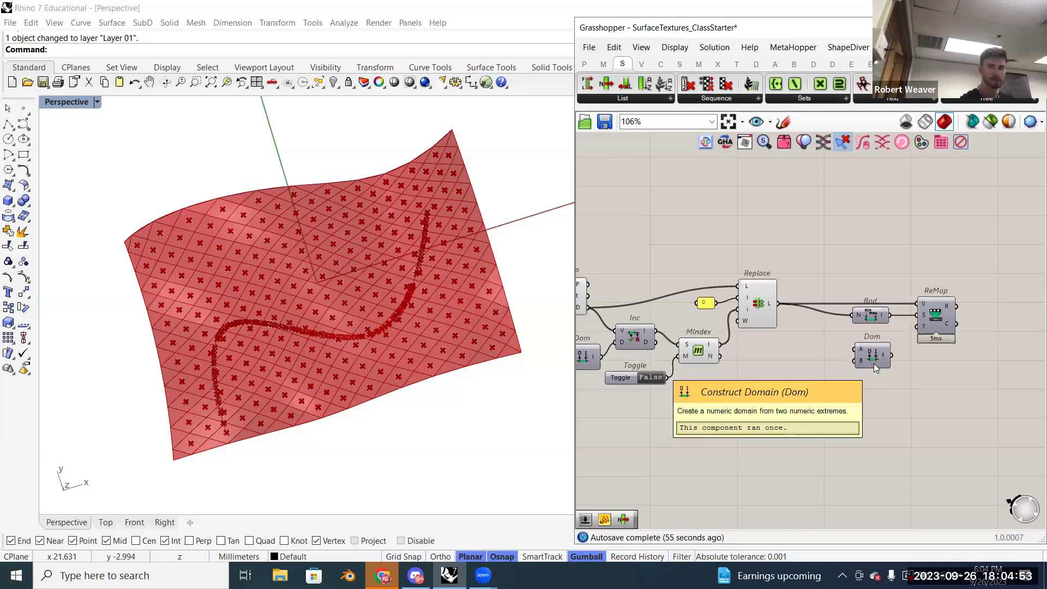
scroll(873, 367, "down", 1)
scroll(869, 388, "up", 2)
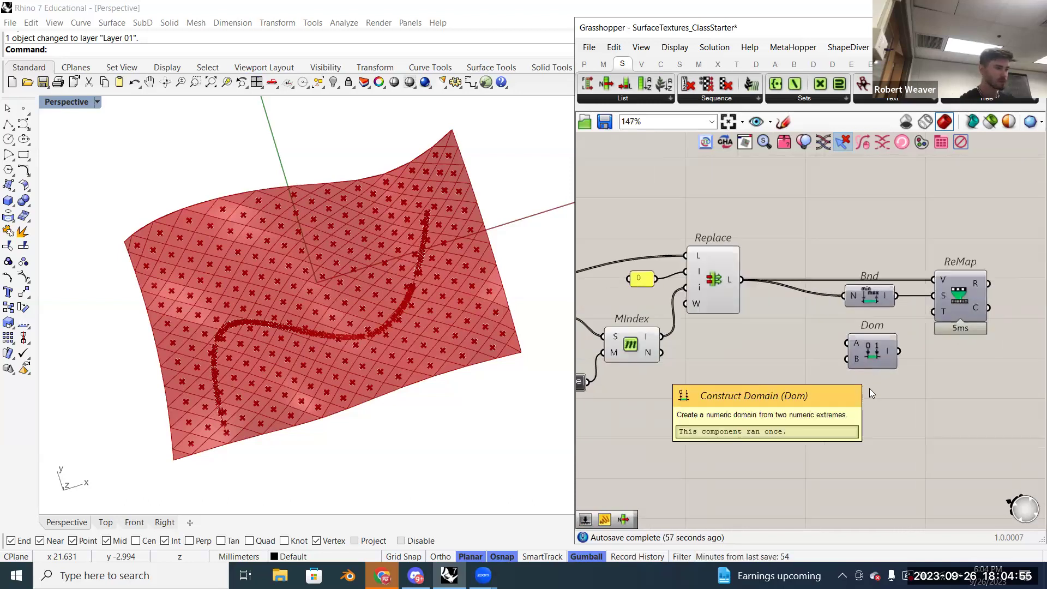
- Add a number slider ranging from 0 to 5 and place it beside the A input of the new Construct Domain
double_click(763, 380)
type("0..5")
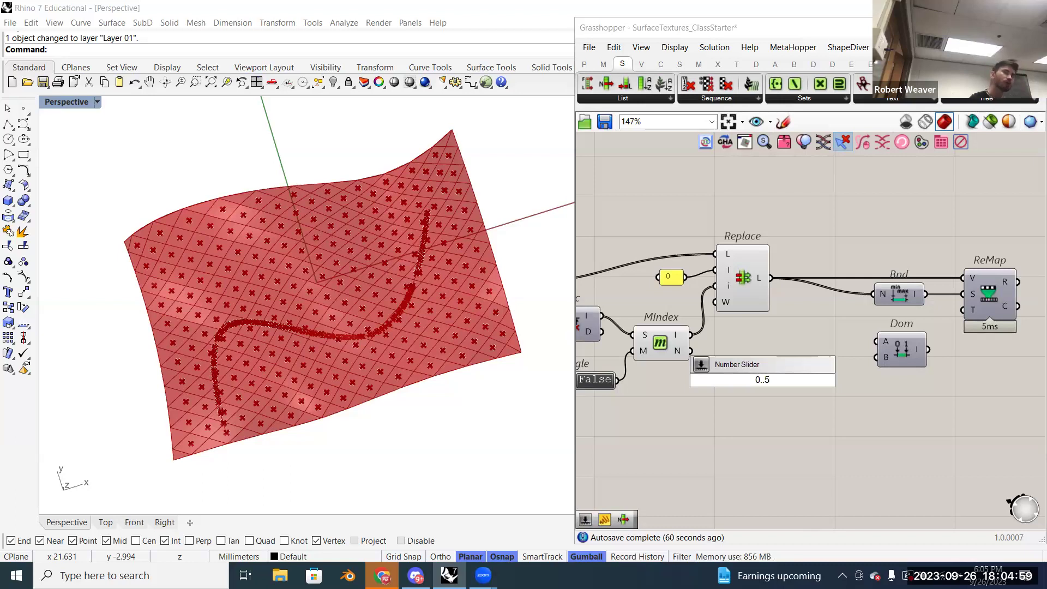
key("Return")
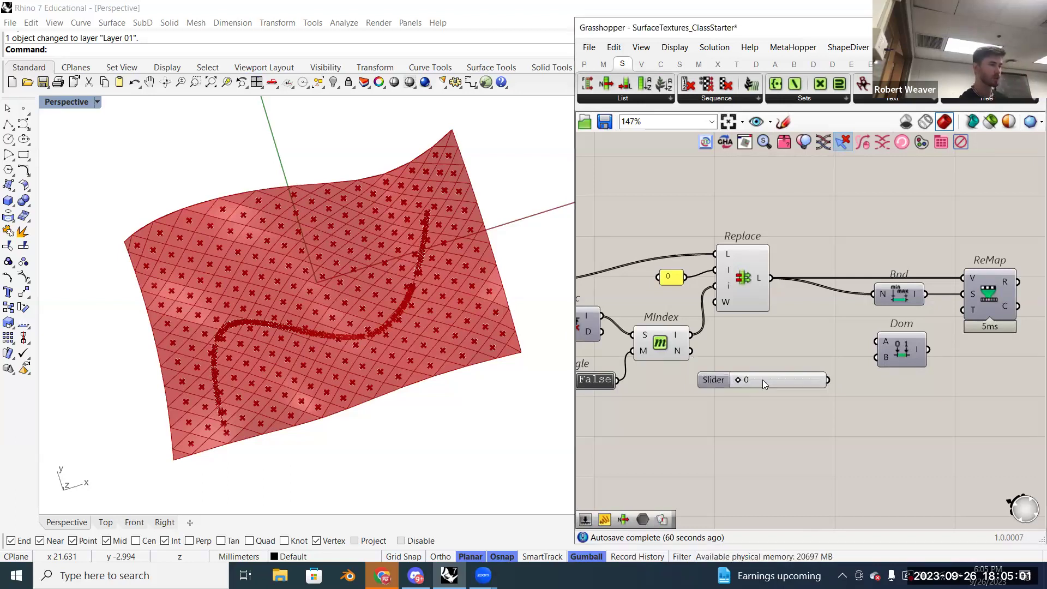
left_click_drag(803, 342, 796, 326)
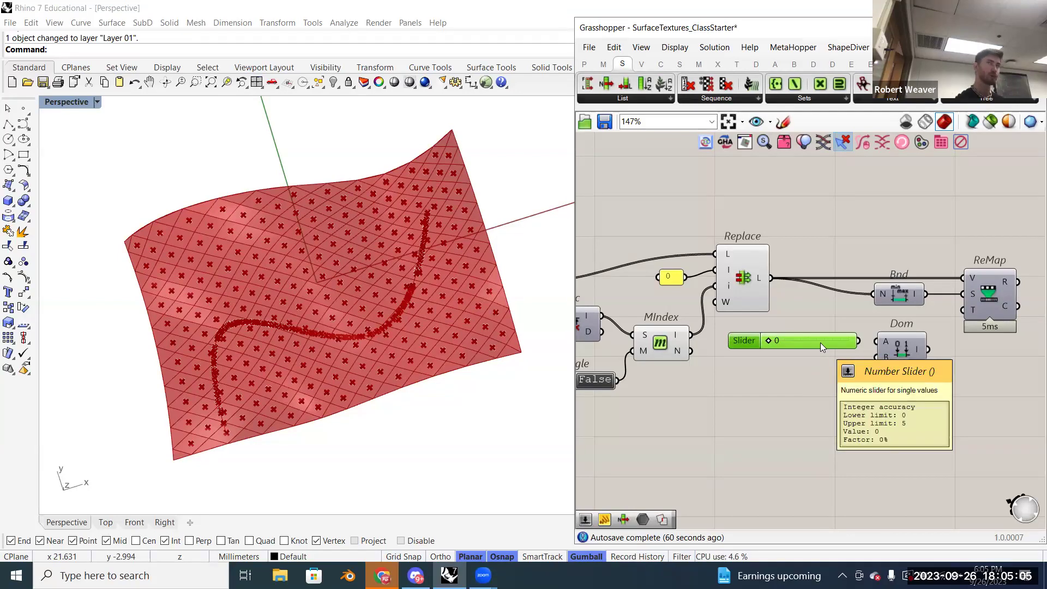
left_click_drag(820, 342, 821, 344)
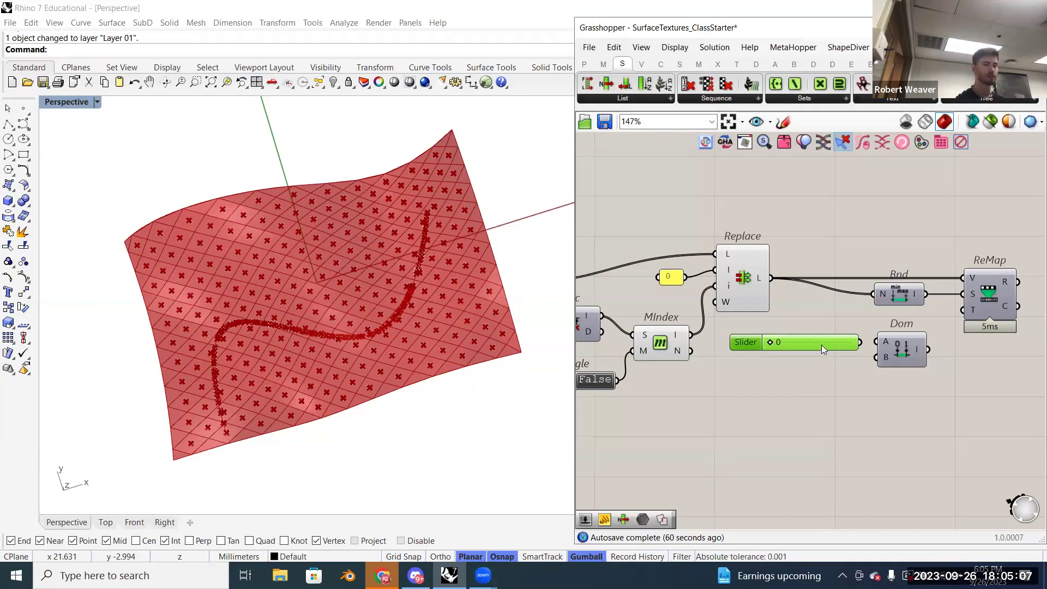
right_click_drag(742, 397, 935, 372)
right_click_drag(855, 383, 904, 385)
right_click_drag(827, 412, 707, 425)
right_click_drag(890, 408, 773, 420)
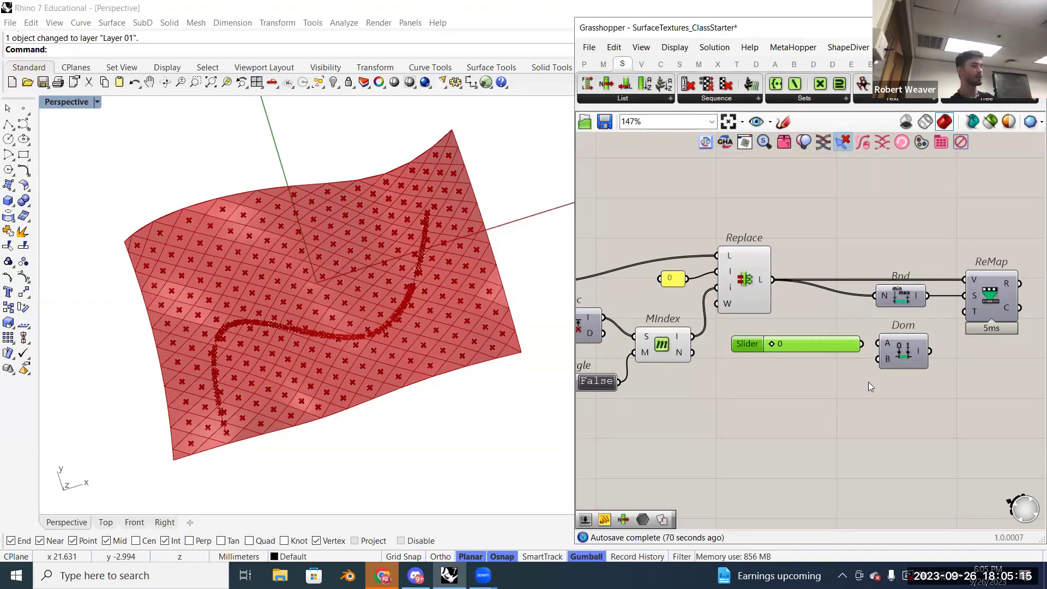
- Connect one slider set to 2 to the A input and a second slider set to 0 to the B input of Construct Domain
left_click(905, 352)
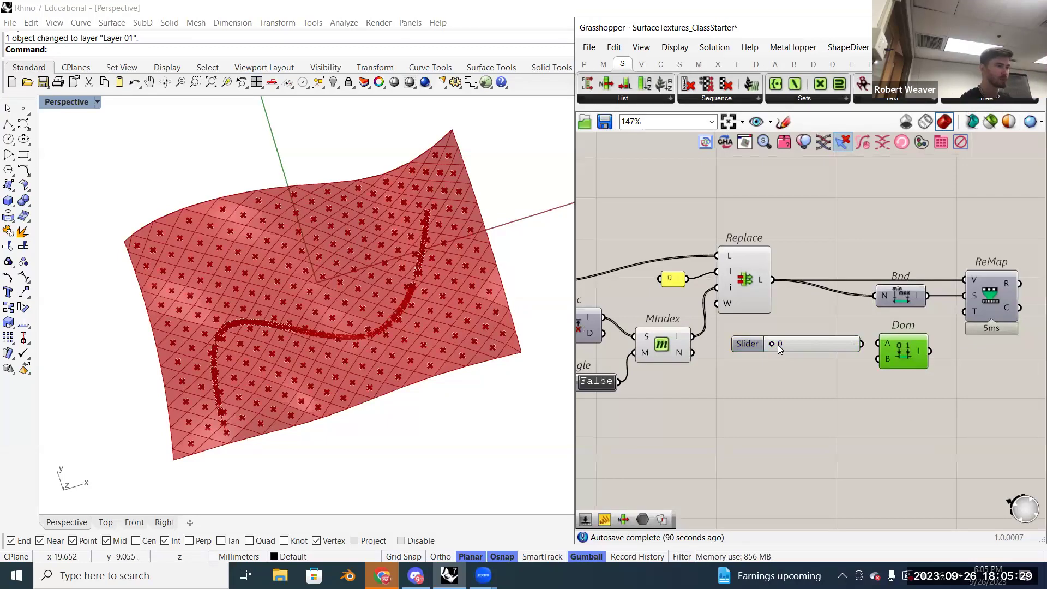
left_click_drag(772, 342, 745, 374)
left_click(829, 341)
left_click_drag(864, 372, 930, 359)
- Sketch a hill-shaped curve above the components, with a filled point beneath its peak and arrows marking the tall and short heights, and keep it
right_click_drag(848, 201, 768, 271)
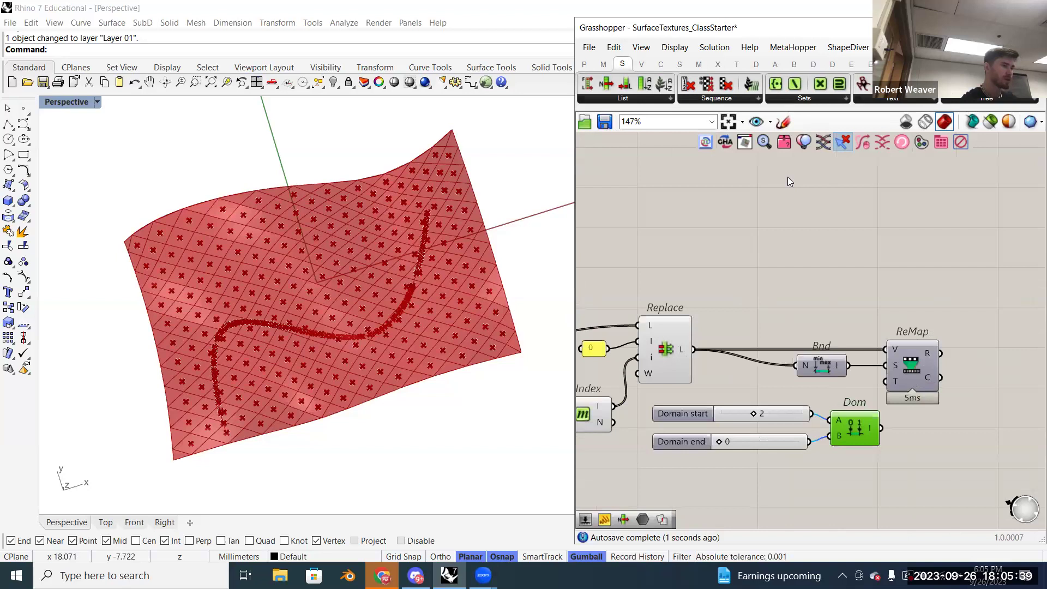
left_click(784, 122)
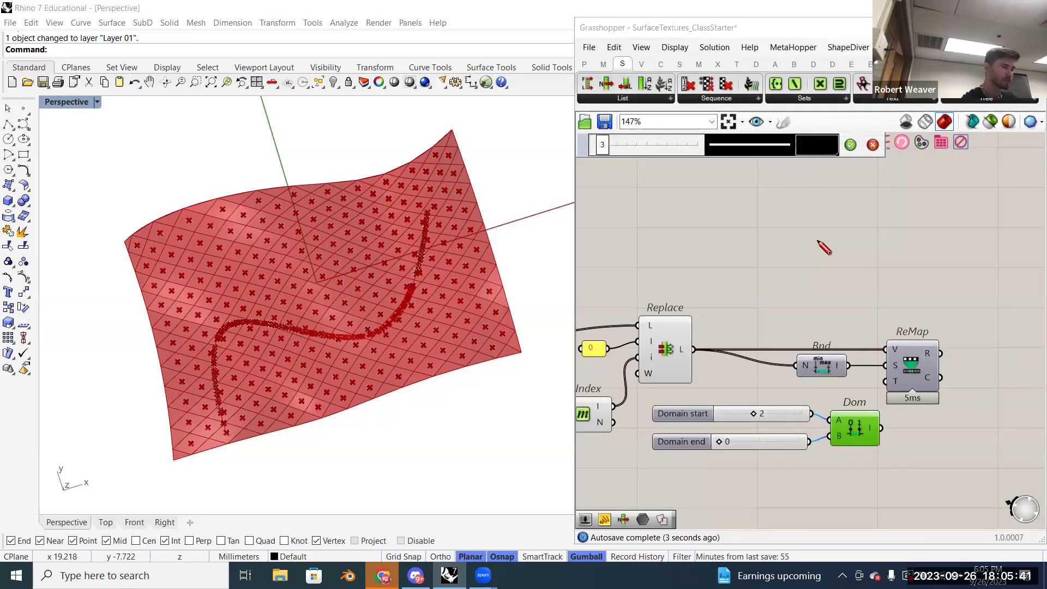
left_click_drag(817, 239, 828, 237)
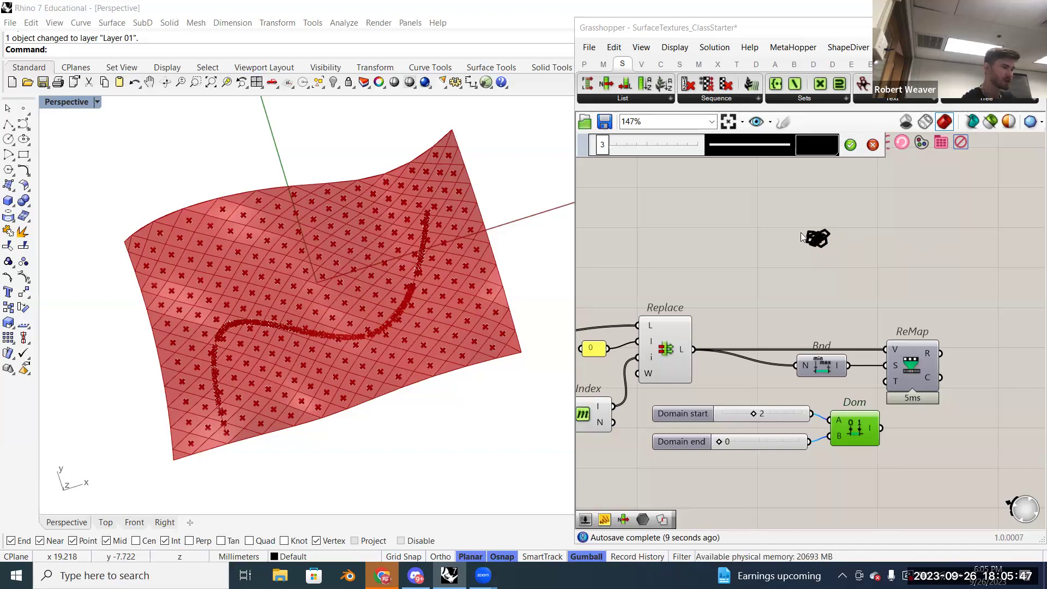
left_click_drag(818, 173, 818, 221)
left_click_drag(981, 218, 981, 232)
left_click_drag(608, 236, 642, 235)
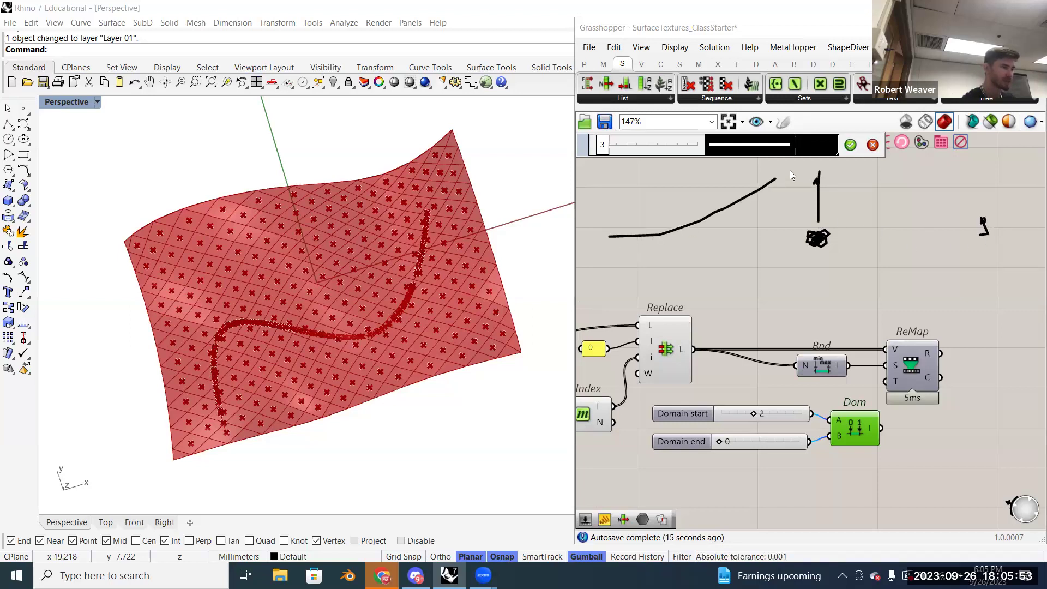
left_click_drag(966, 213, 1033, 223)
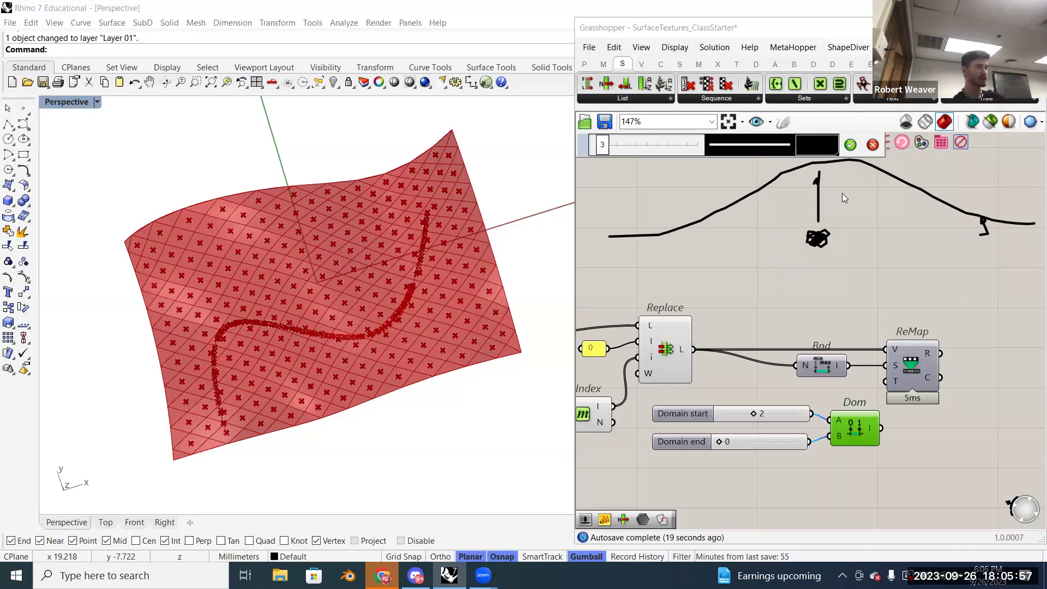
left_click(850, 145)
- Connect the Construct Domain output to the T input of Remap Numbers as its target domain
left_click_drag(880, 427, 885, 381)
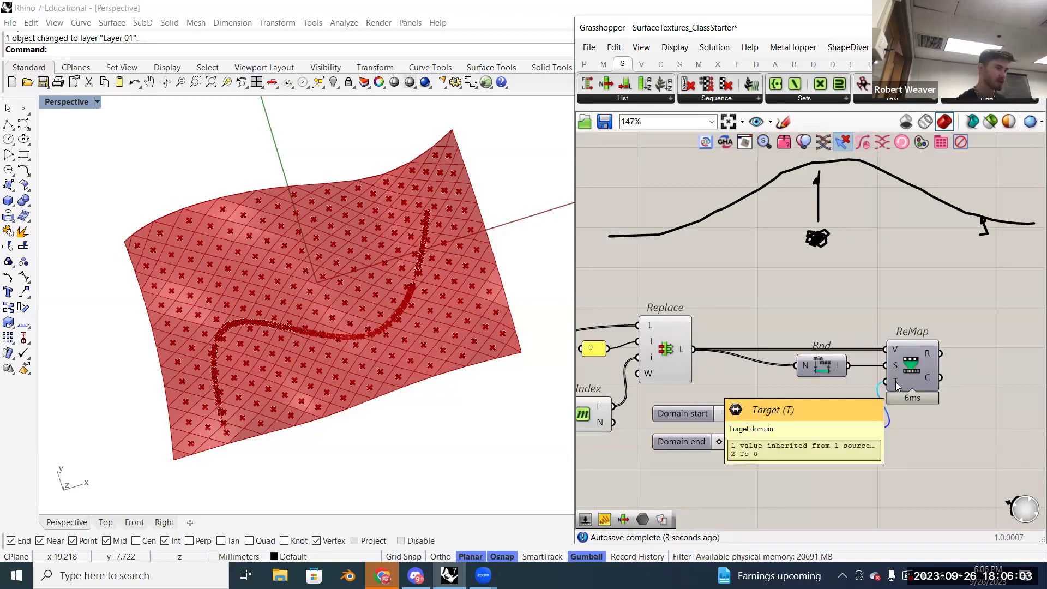
right_click_drag(932, 412, 908, 420)
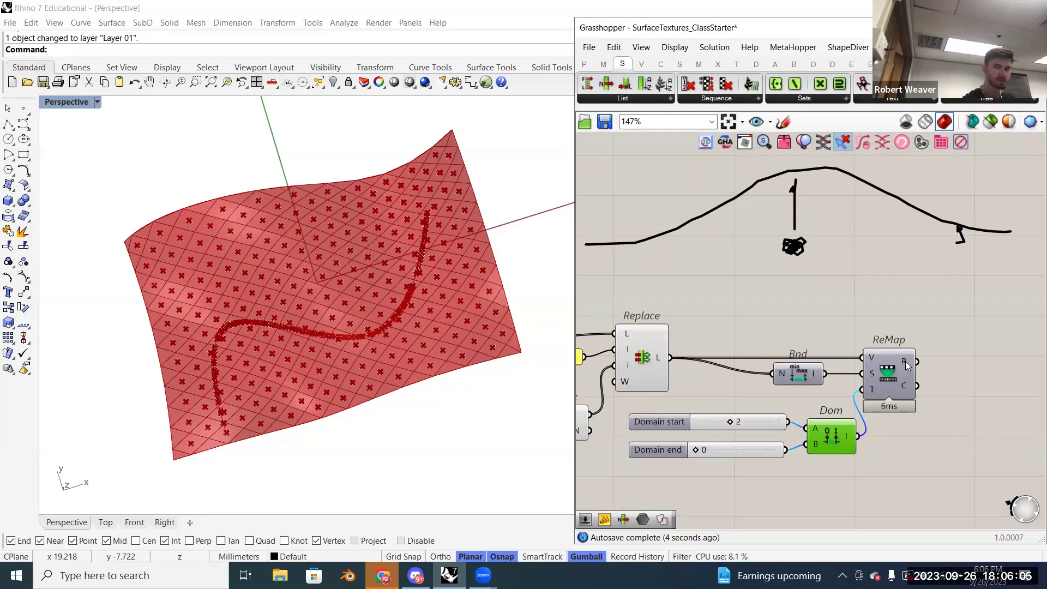
scroll(955, 353, "down", 2)
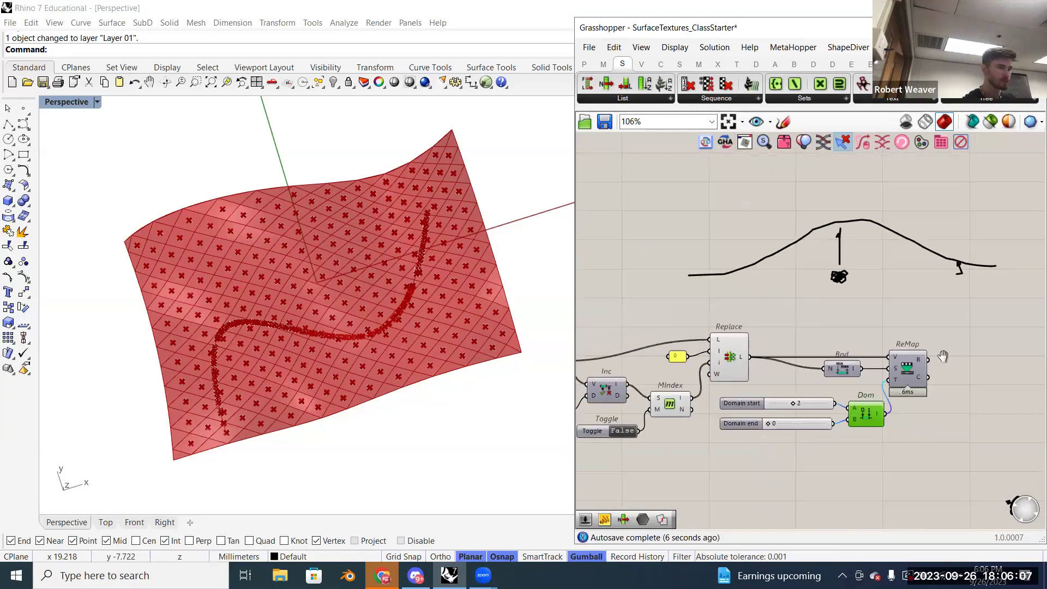
- Add a panel beside the ReMap component and connect ReMap's Mapped output to it
scroll(910, 364, "up", 2)
mouse_move(889, 361)
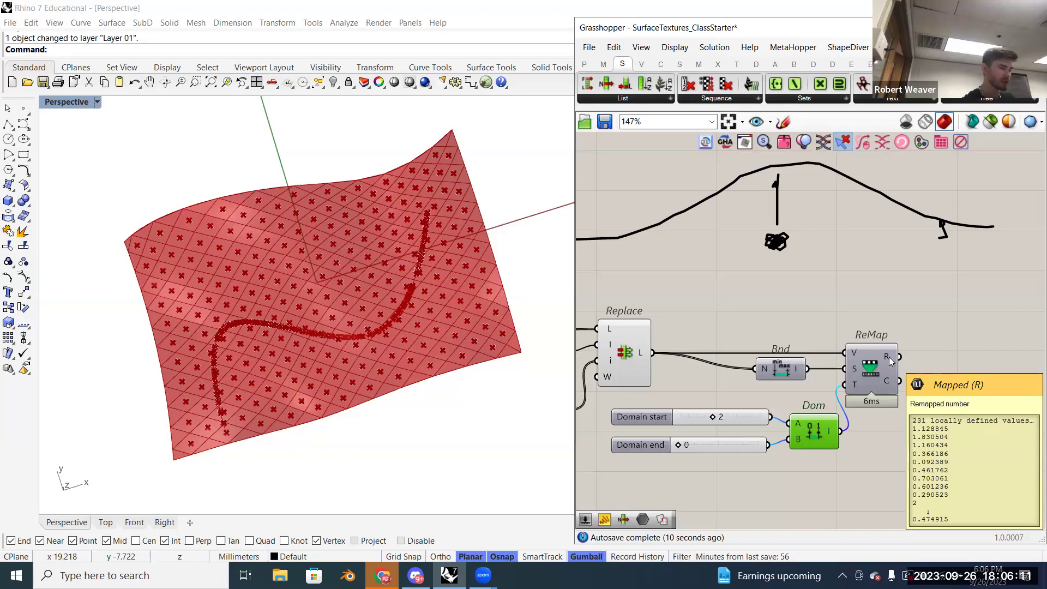
right_click_drag(971, 346, 946, 342)
double_click(946, 342)
type("//")
key("Return")
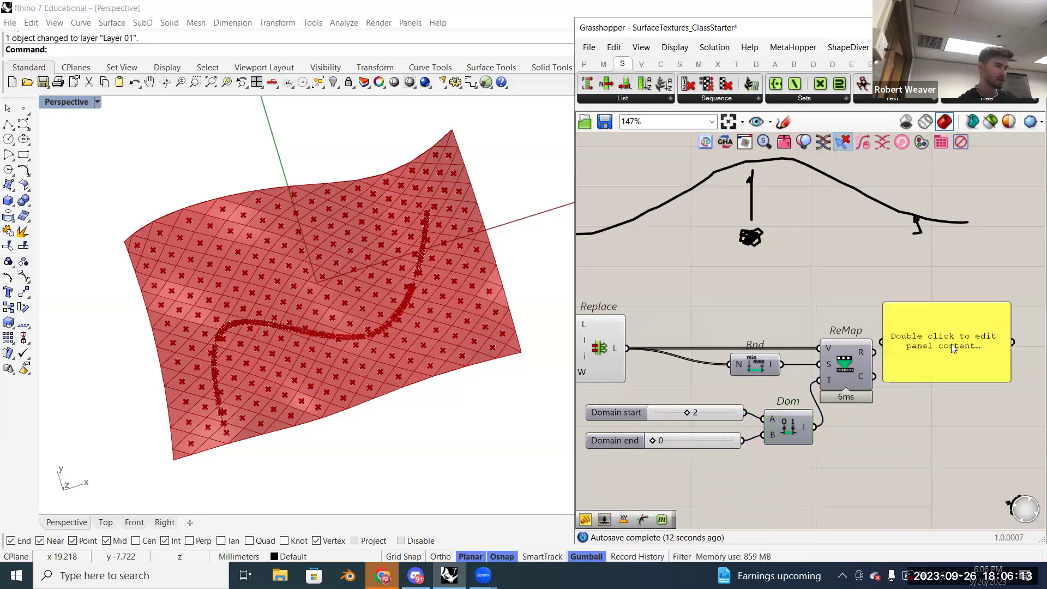
left_click_drag(950, 343, 964, 346)
left_click_drag(874, 353, 894, 345)
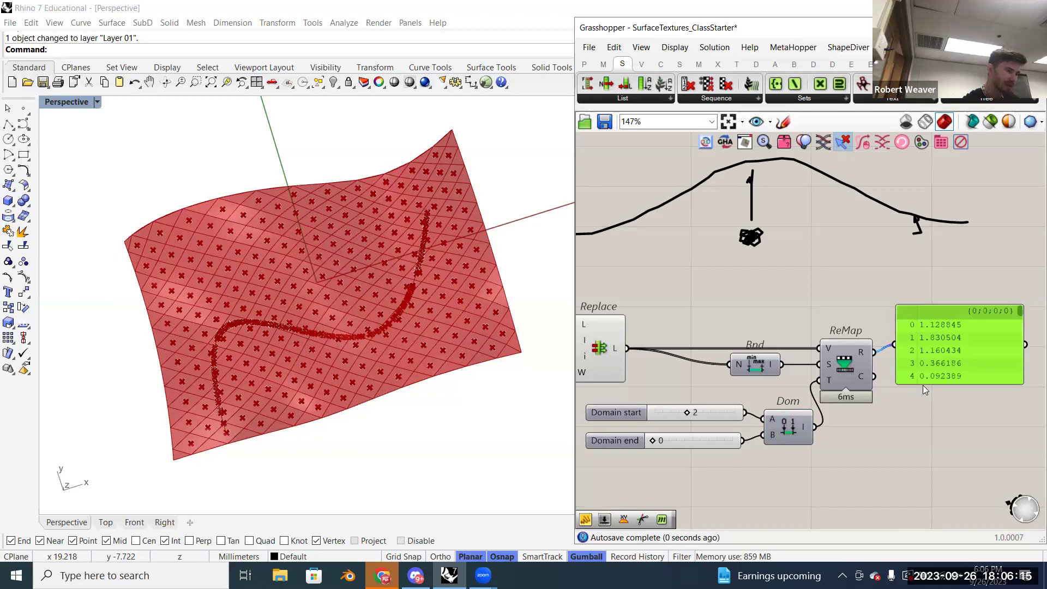
- Enlarge the panel to read more of the remapped values and delete the panel
left_click_drag(923, 385, 944, 521)
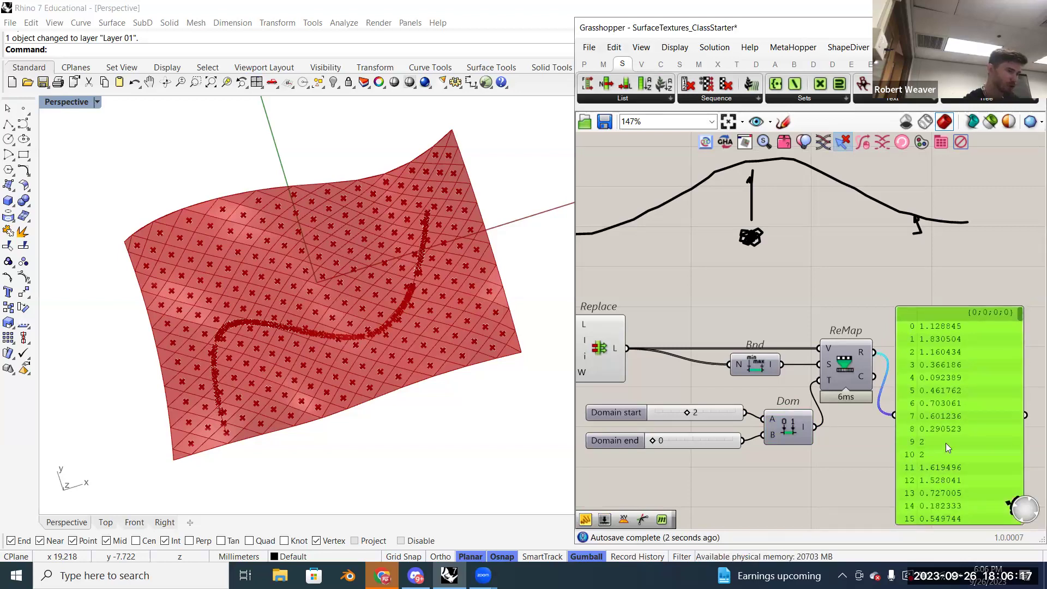
left_click_drag(928, 470, 936, 417)
right_click_drag(935, 417, 952, 400)
left_click_drag(953, 400, 955, 382)
right_click_drag(955, 382, 855, 246)
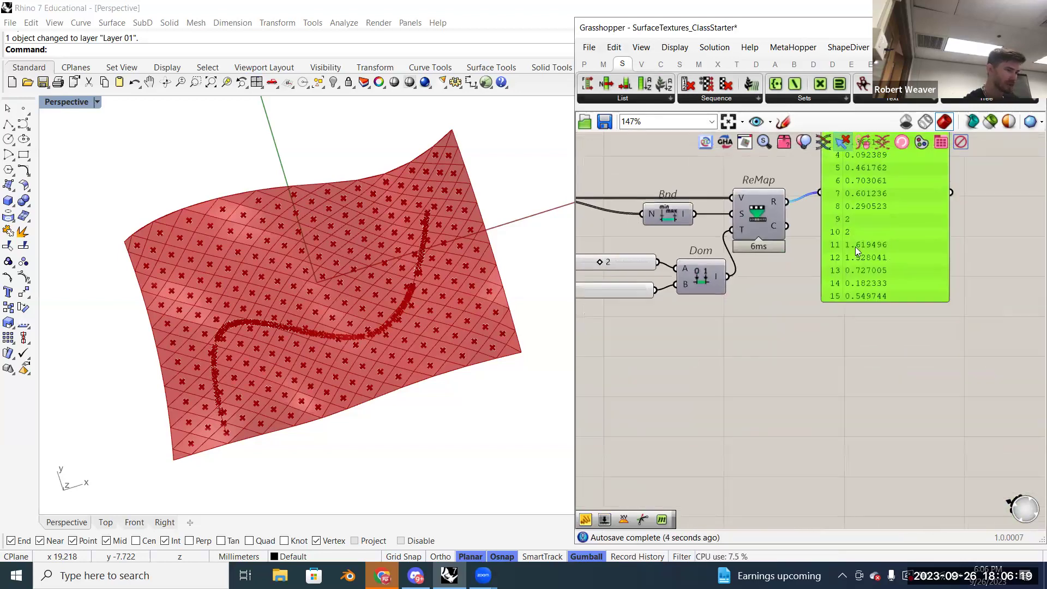
scroll(872, 296, "down", 2)
left_click_drag(873, 327, 889, 464)
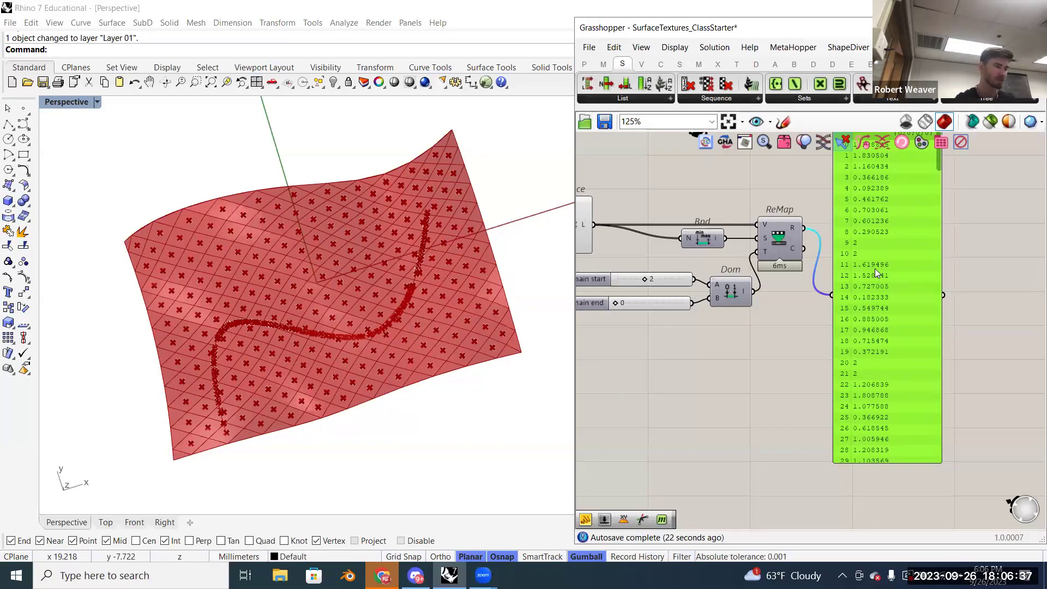
left_click_drag(874, 269, 912, 272)
key("Delete")
- Duplicate the Replace component with its 0 panel and place the copy after ReMap, keeping the input wires
right_click_drag(873, 314, 972, 320)
scroll(921, 321, "down", 2)
scroll(766, 260, "up", 1)
left_click_drag(743, 192, 679, 271)
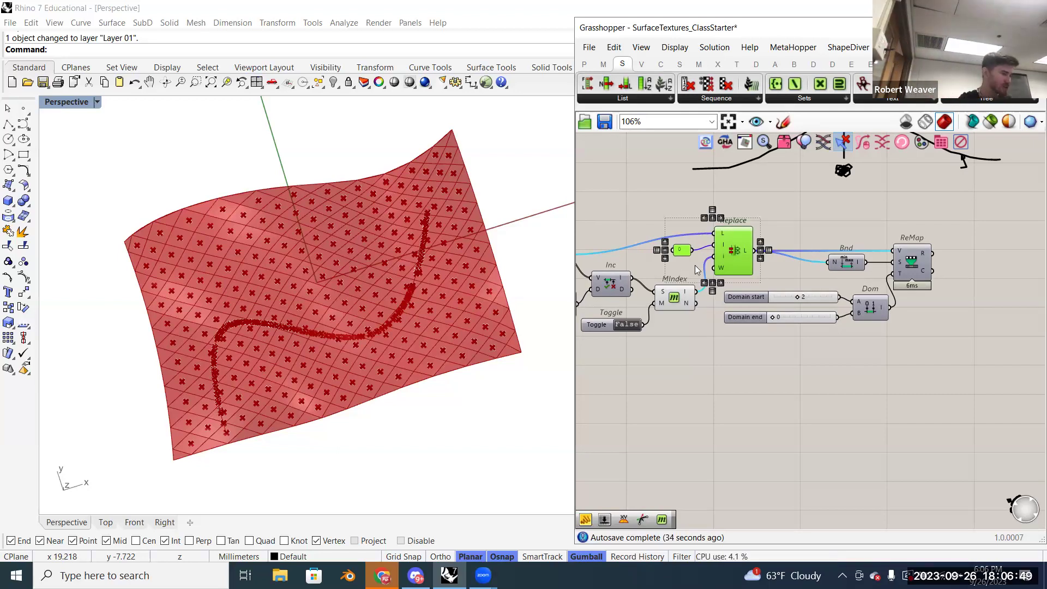
left_click_drag(737, 258, 1000, 282, "alt")
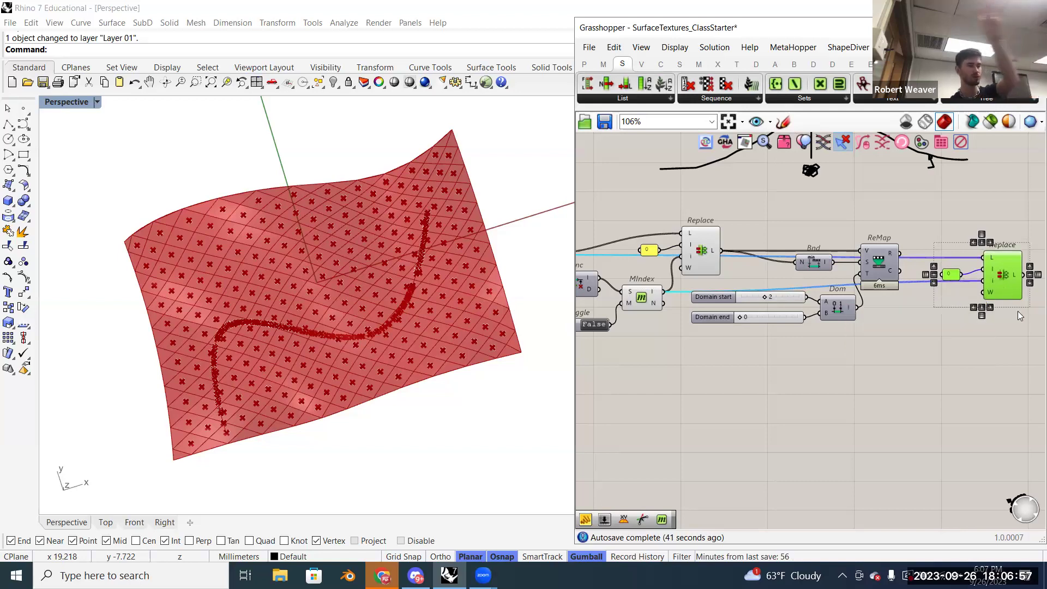
left_click(945, 222)
- Connect ReMap's Mapped output to the duplicated Replace component's List input, replacing the inherited wire
scroll(955, 260, "up", 3)
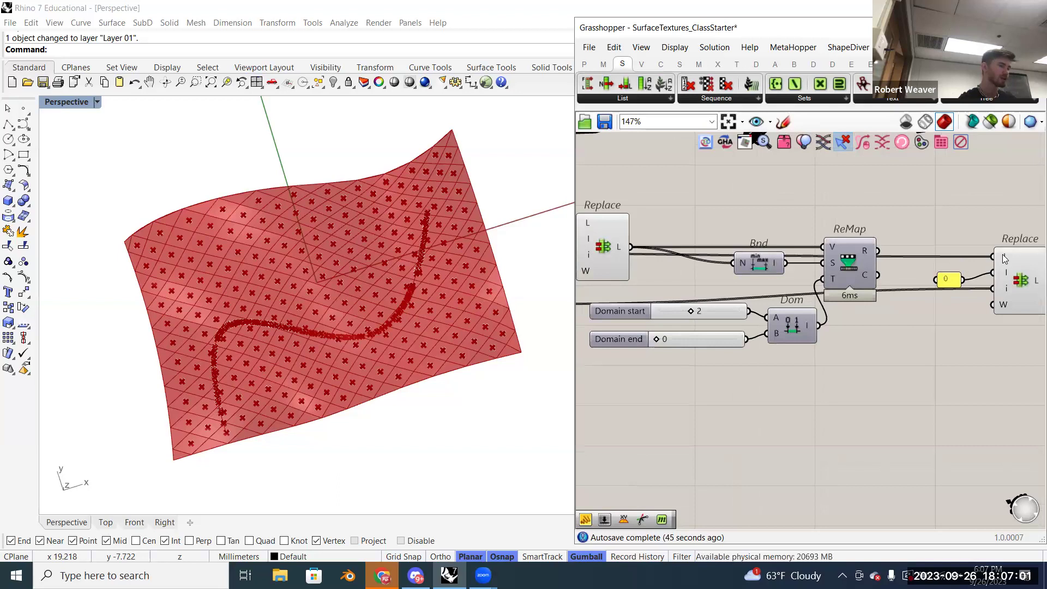
mouse_move(1002, 254)
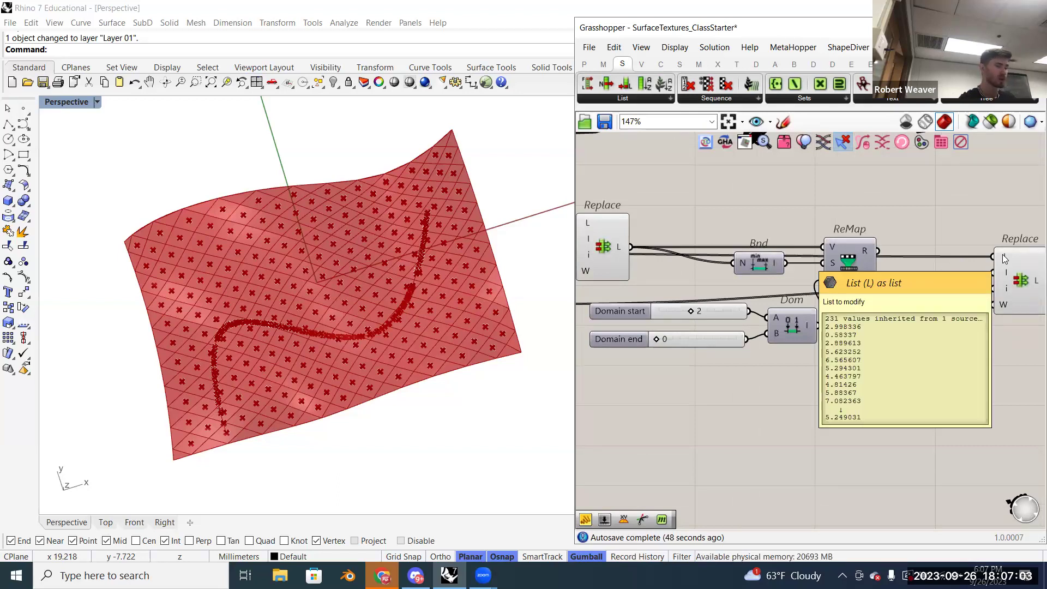
left_click_drag(877, 251, 993, 257)
scroll(874, 315, "down", 2)
right_click_drag(912, 349, 829, 363)
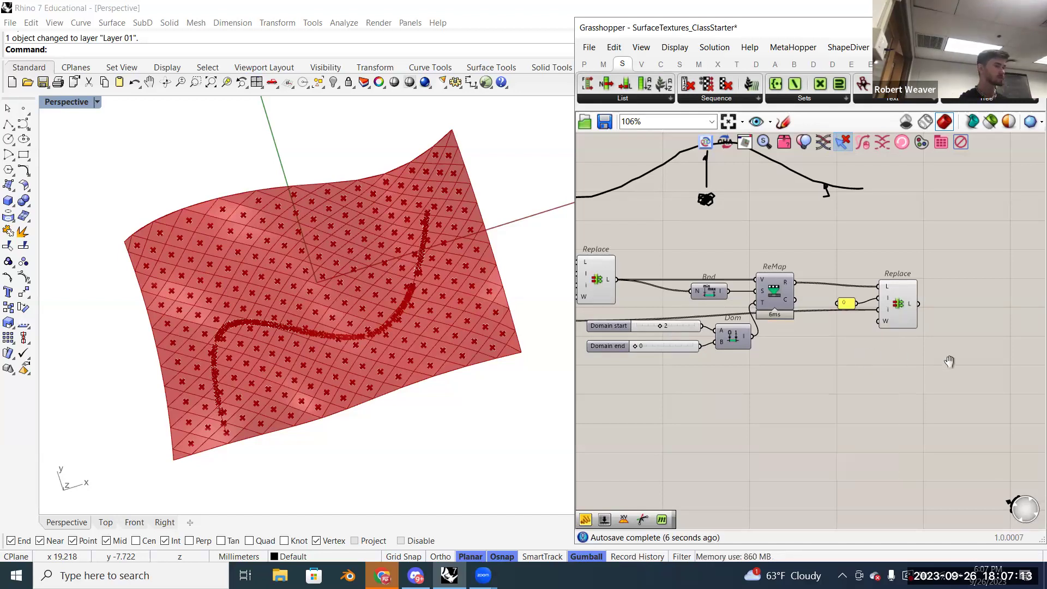
- Compare the original Replace setup with its copy after ReMap and inspect the copy's List input and output values
right_click_drag(630, 260, 753, 272)
left_click_drag(645, 294, 745, 242)
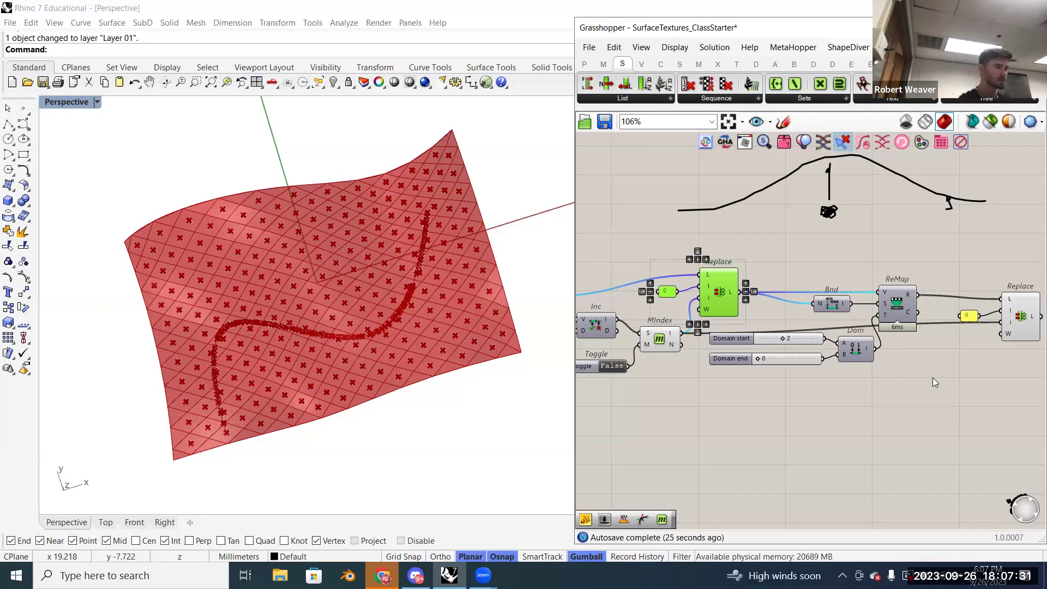
right_click_drag(931, 377, 890, 374)
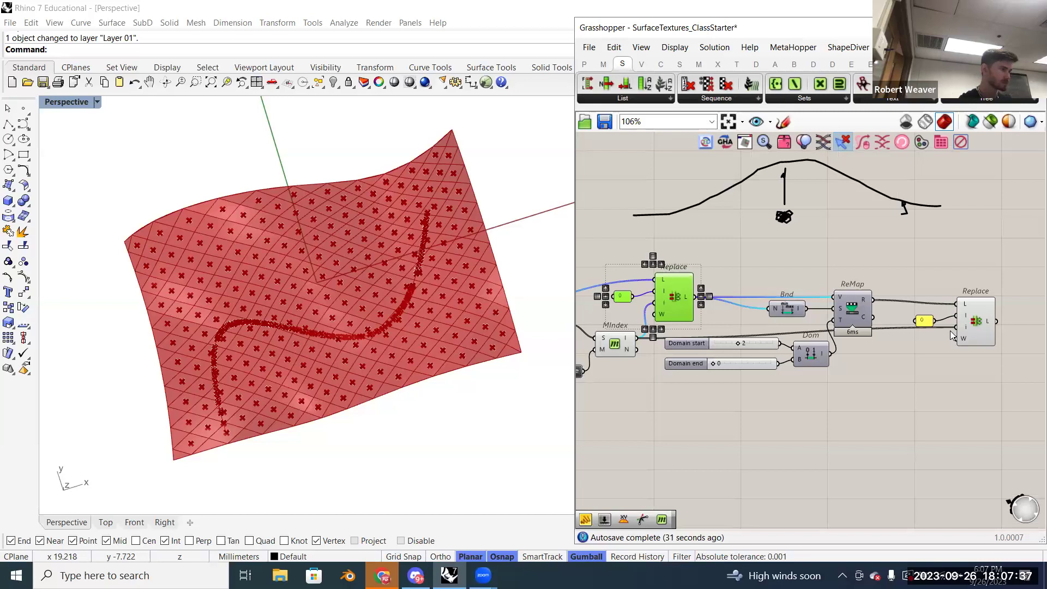
scroll(952, 335, "up", 2)
right_click_drag(951, 335, 866, 360)
scroll(866, 360, "up", 1)
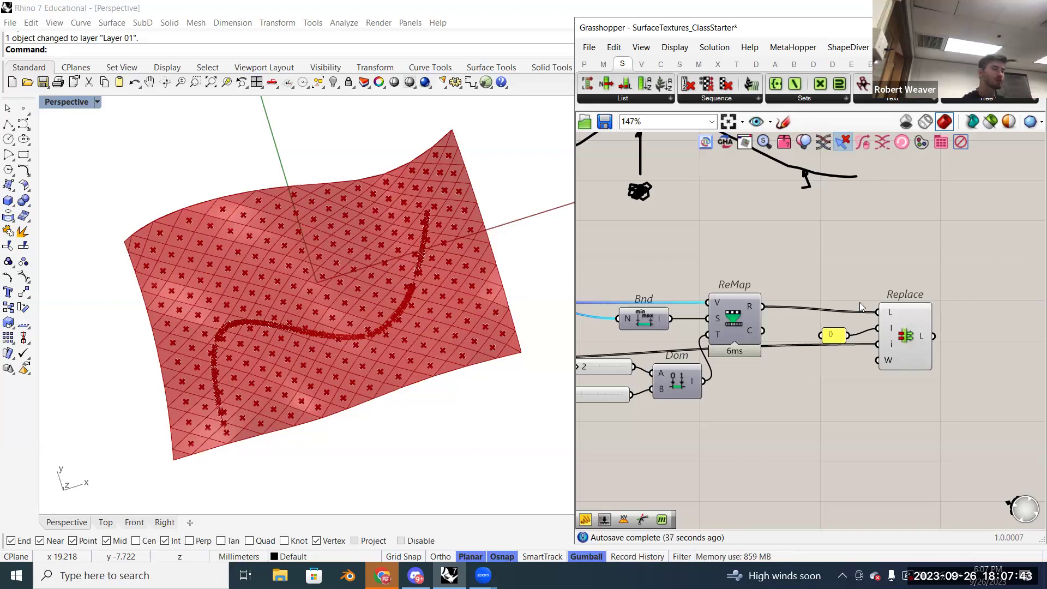
mouse_move(891, 312)
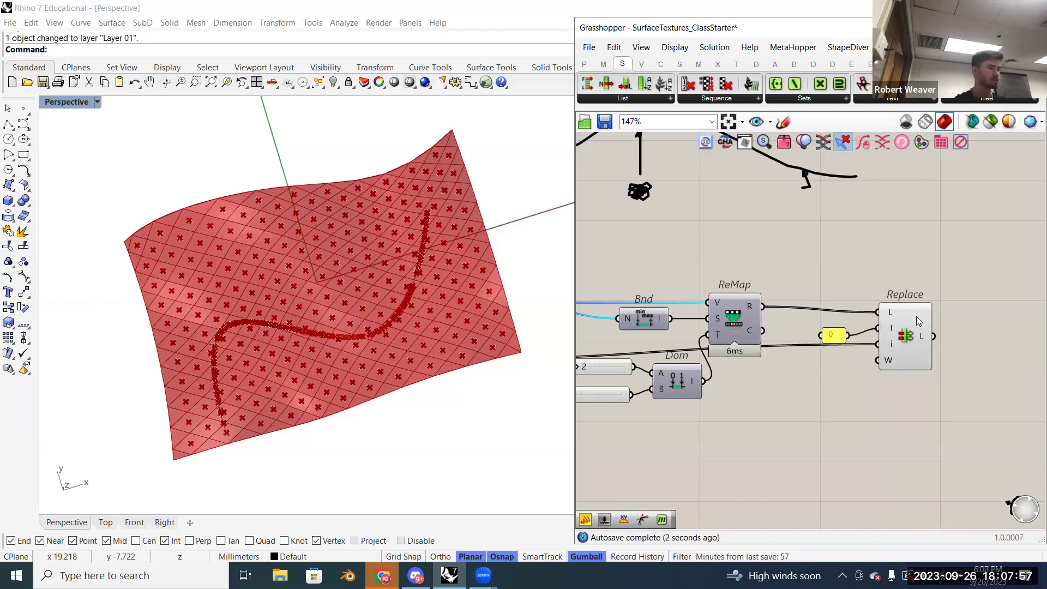
scroll(812, 294, "down", 3)
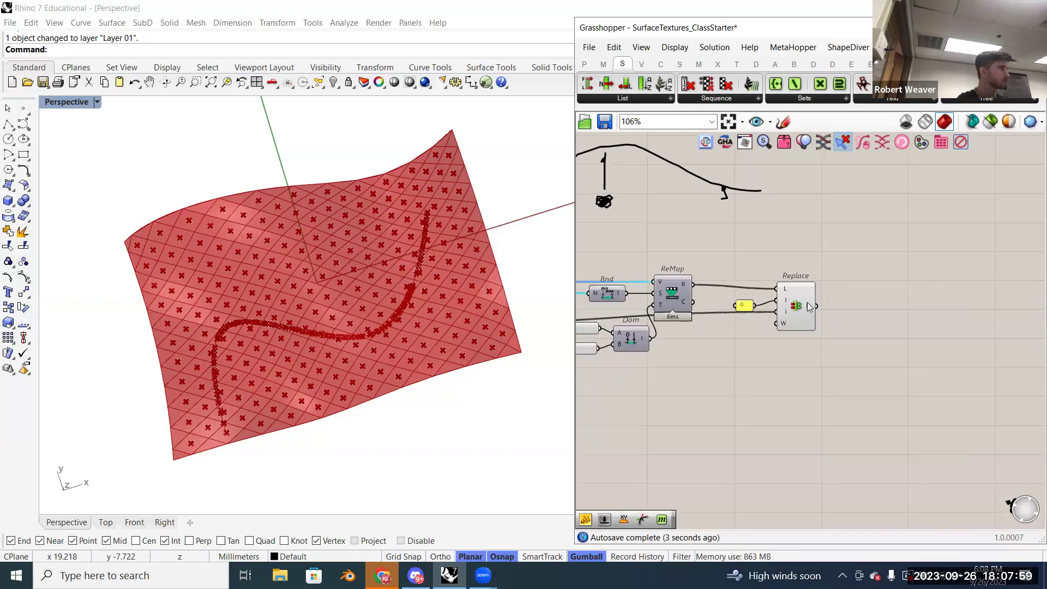
mouse_move(809, 306)
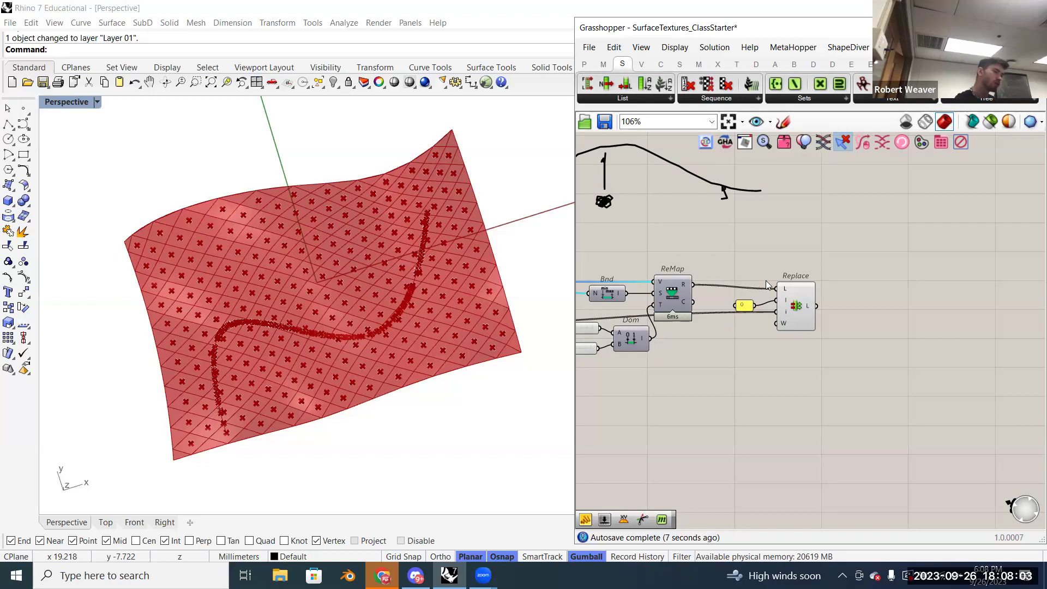
scroll(754, 272, "up", 3)
mouse_move(665, 293)
left_mouse_down()
mouse_move(769, 277)
mouse_move(830, 304)
left_mouse_up()
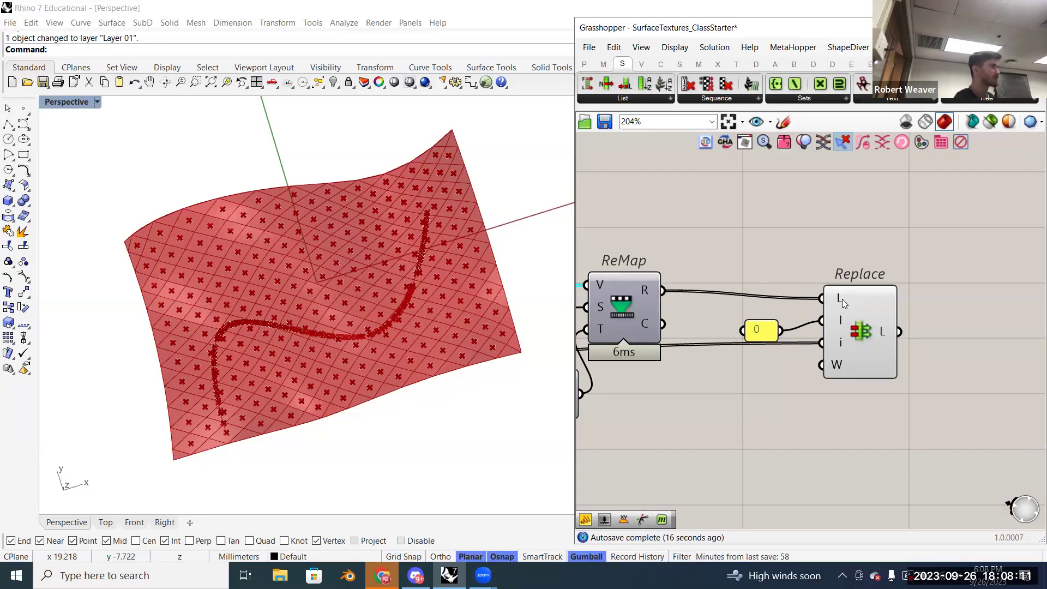
mouse_move(841, 299)
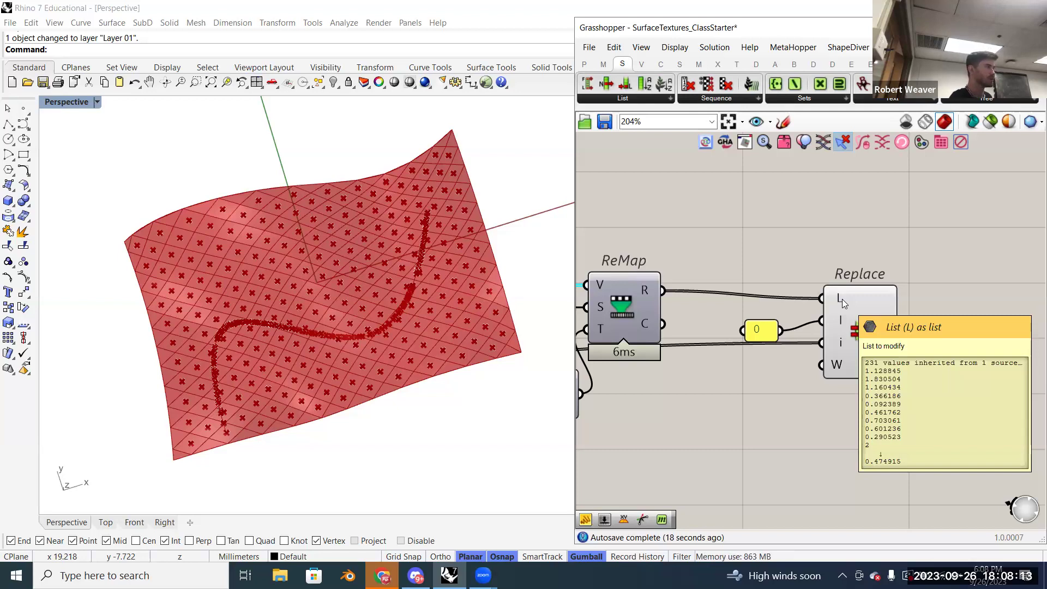
scroll(842, 298, "down", 2)
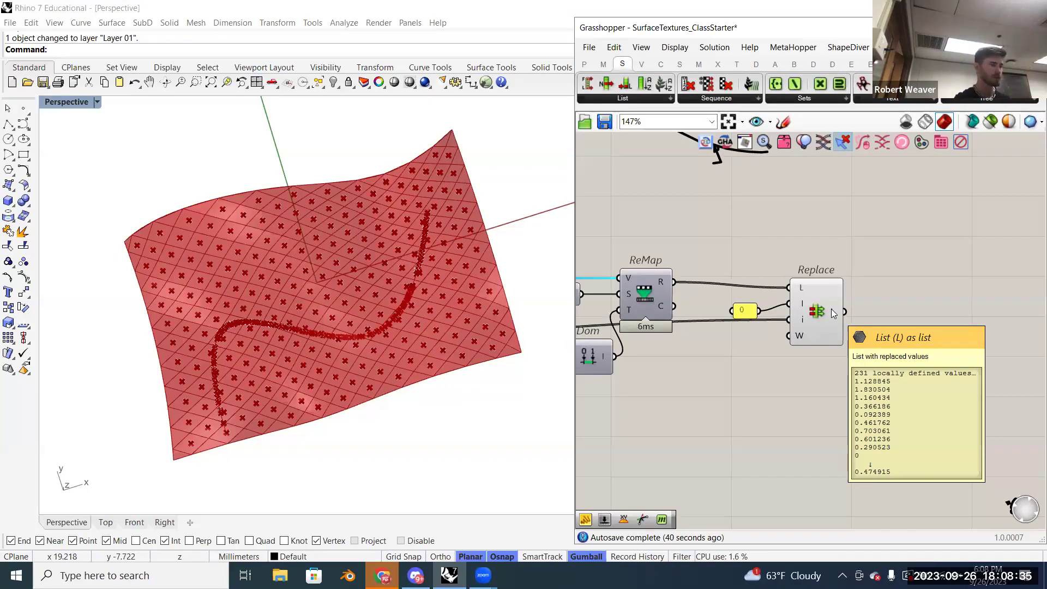
- Move the hand-drawn curve sketch higher on the canvas, clear of the Replace and ReMap components
scroll(880, 297, "down", 4)
mouse_move(881, 298)
right_mouse_down()
mouse_move(923, 319)
mouse_move(967, 368)
right_mouse_up()
left_click_drag(689, 244, 923, 322)
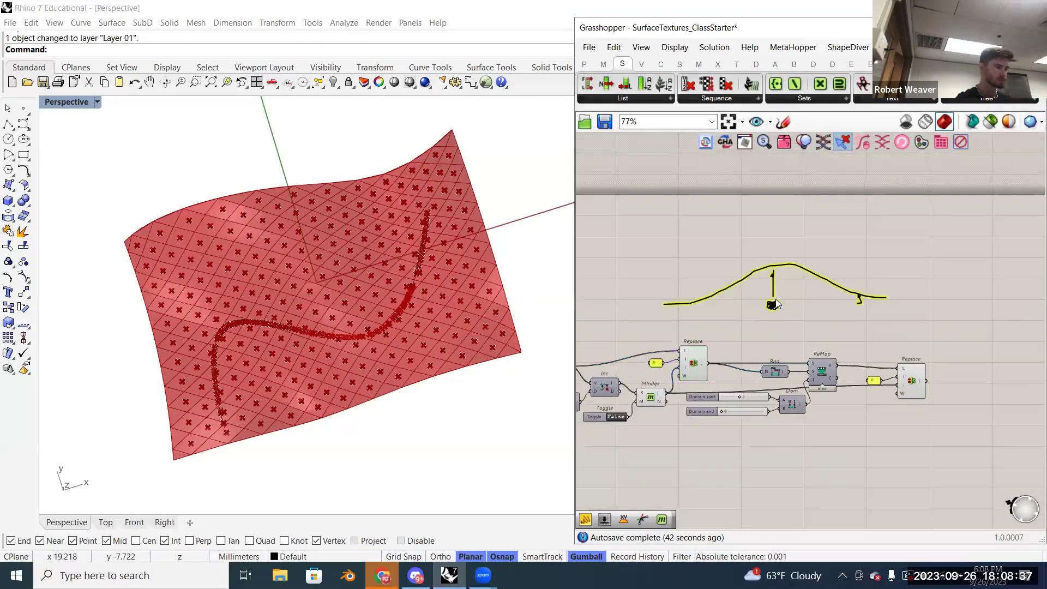
left_click_drag(772, 297, 780, 197)
right_click_drag(779, 296, 829, 293)
left_click(829, 293)
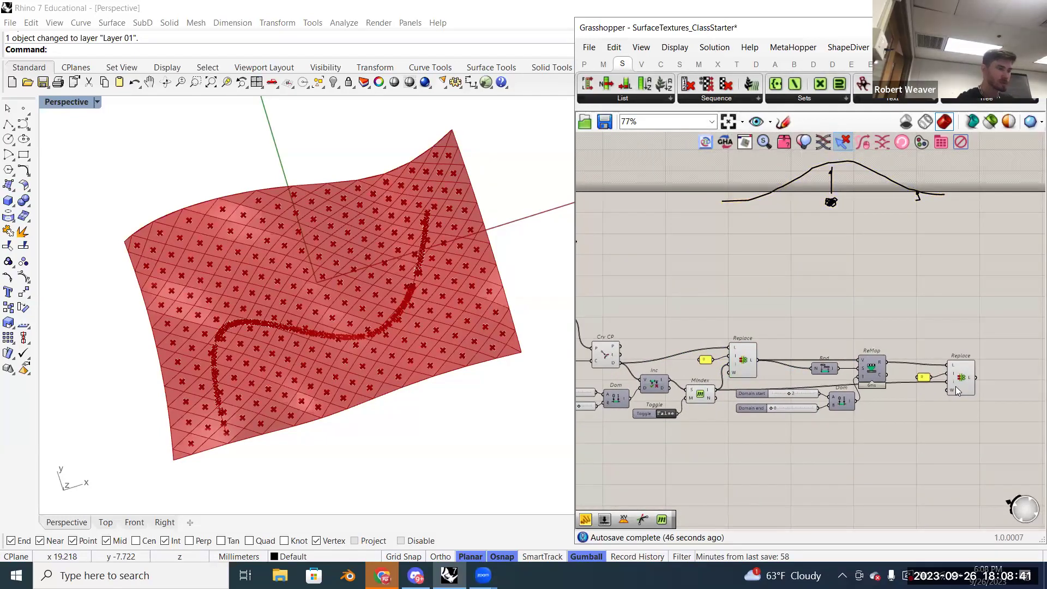
- Examine the 0 panel and the MIndex wires that feed the second Replace component
scroll(923, 377, "up", 5)
left_click(879, 370)
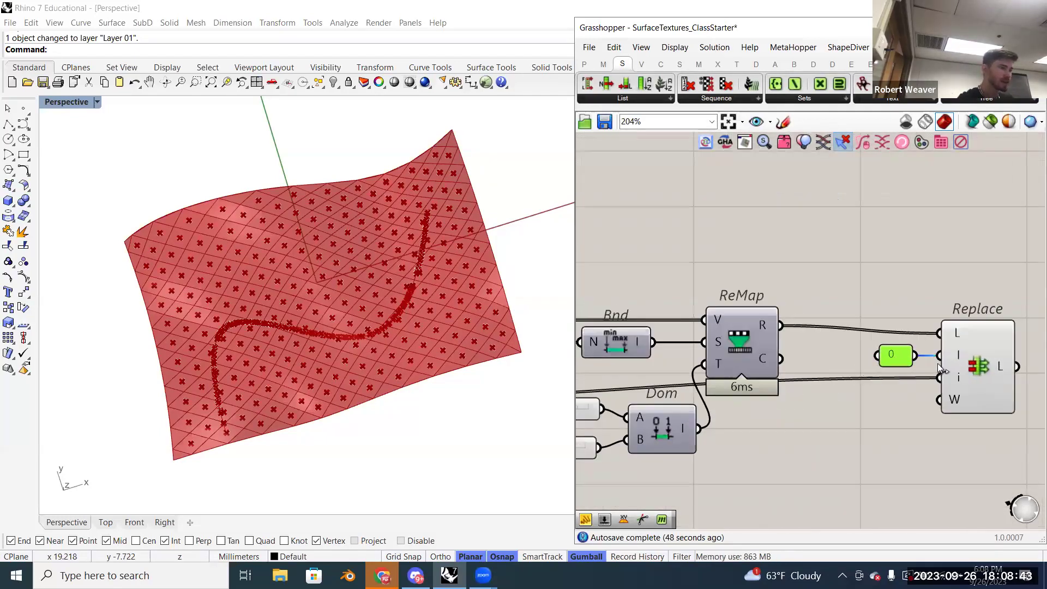
scroll(927, 363, "down", 6)
scroll(746, 382, "up", 2)
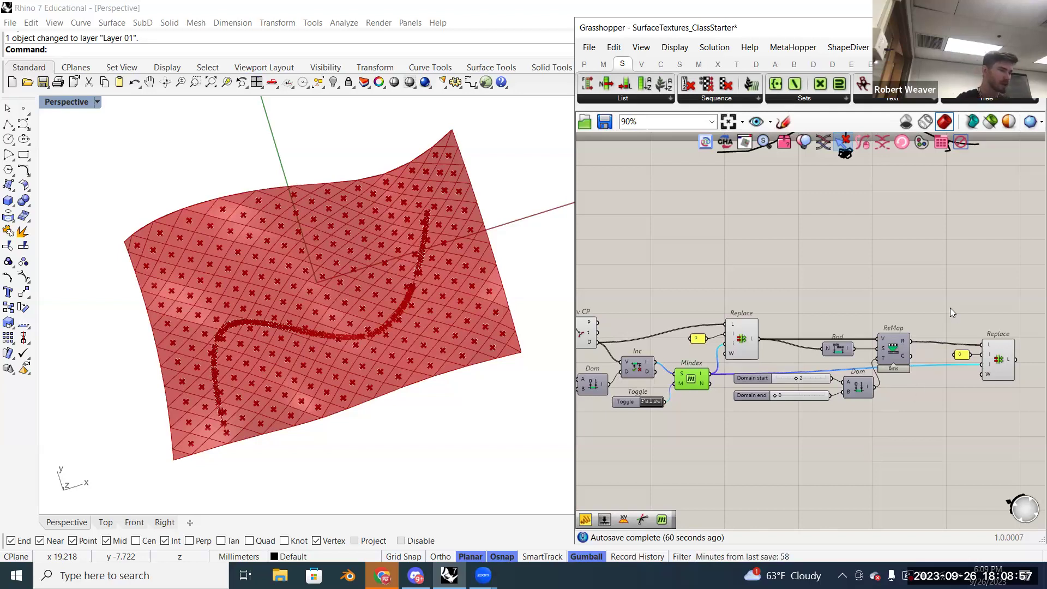
right_click_drag(950, 312, 924, 309)
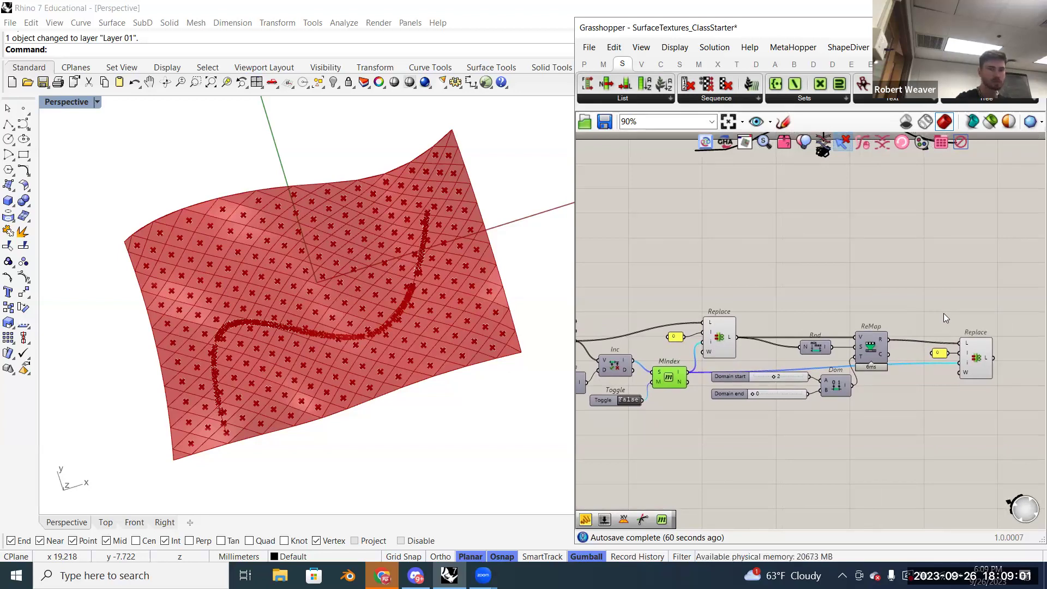
right_click_drag(943, 314, 920, 337)
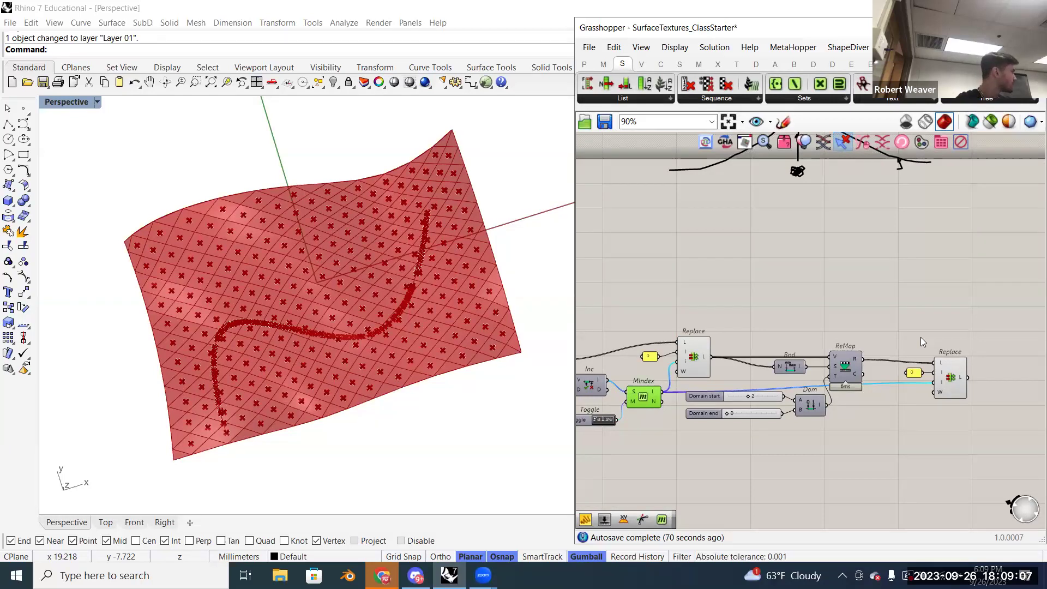
- Add an Evaluate Surface component and place it above the second Replace component
right_click_drag(930, 329, 894, 331)
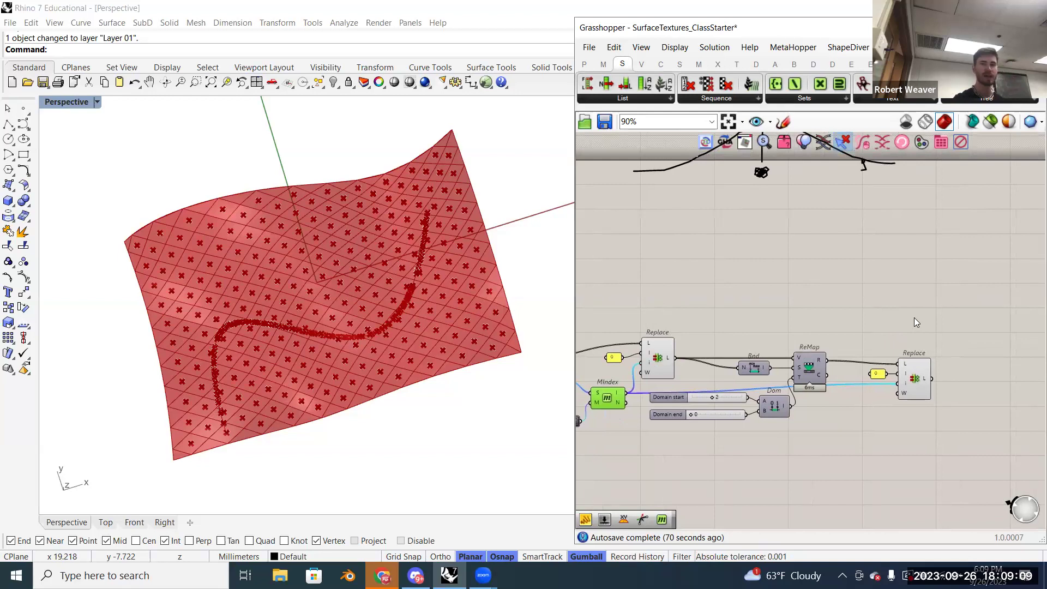
double_click(914, 317)
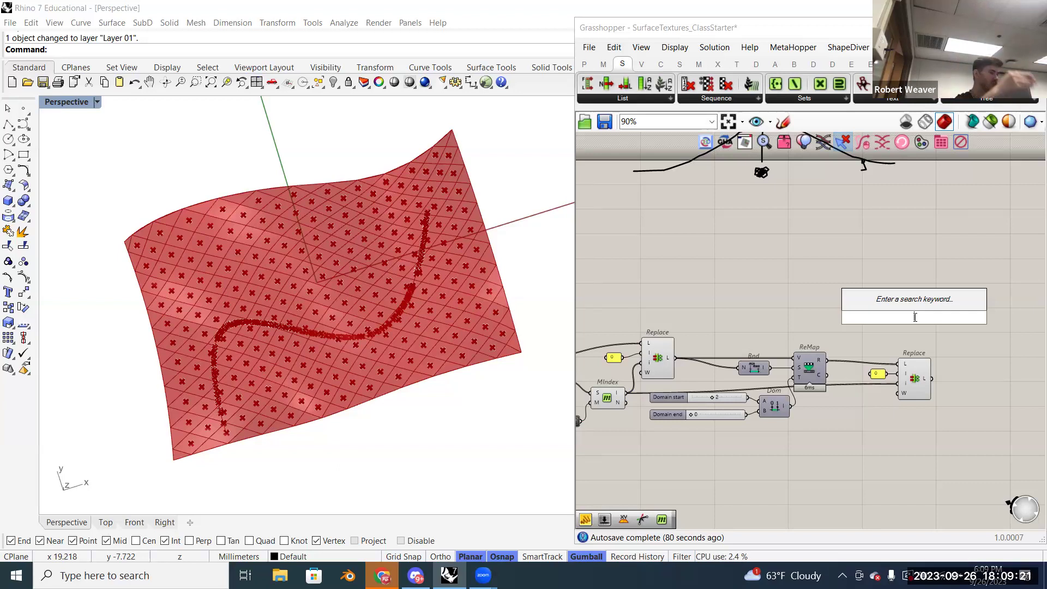
type("e")
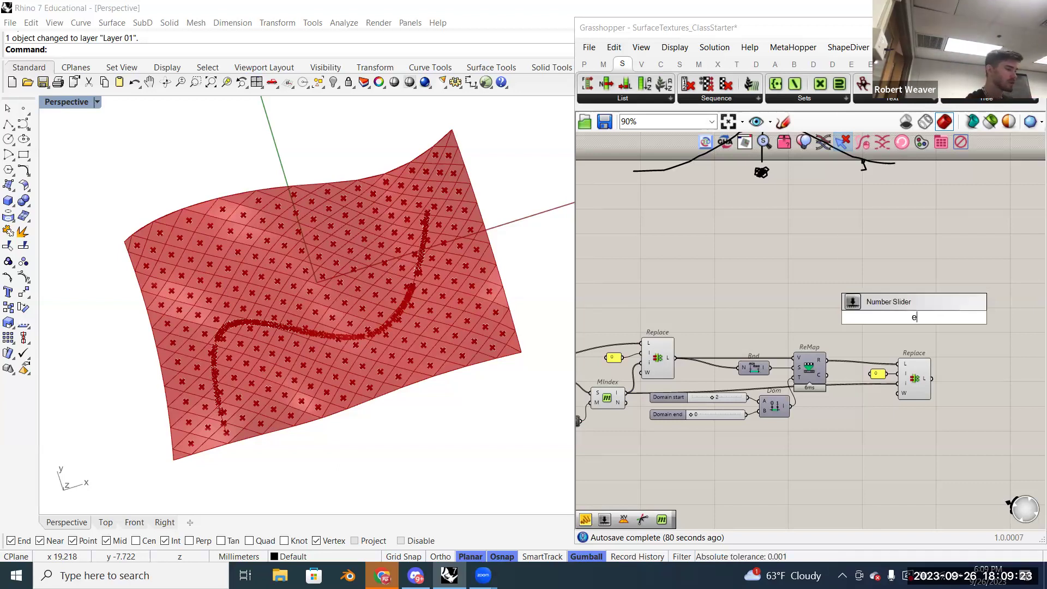
type("vau sur")
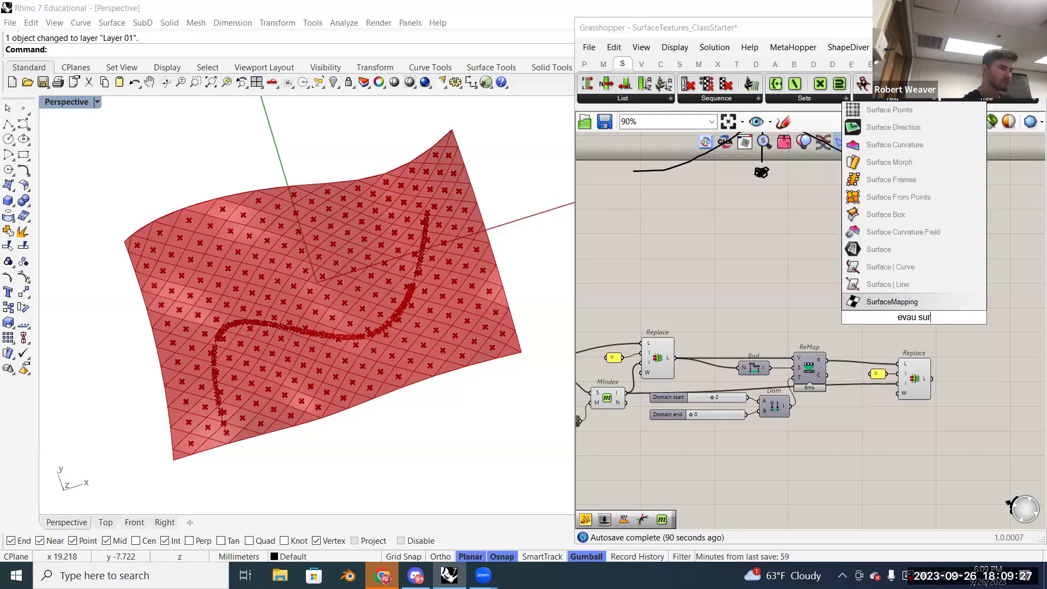
key("Left")
key("Left")
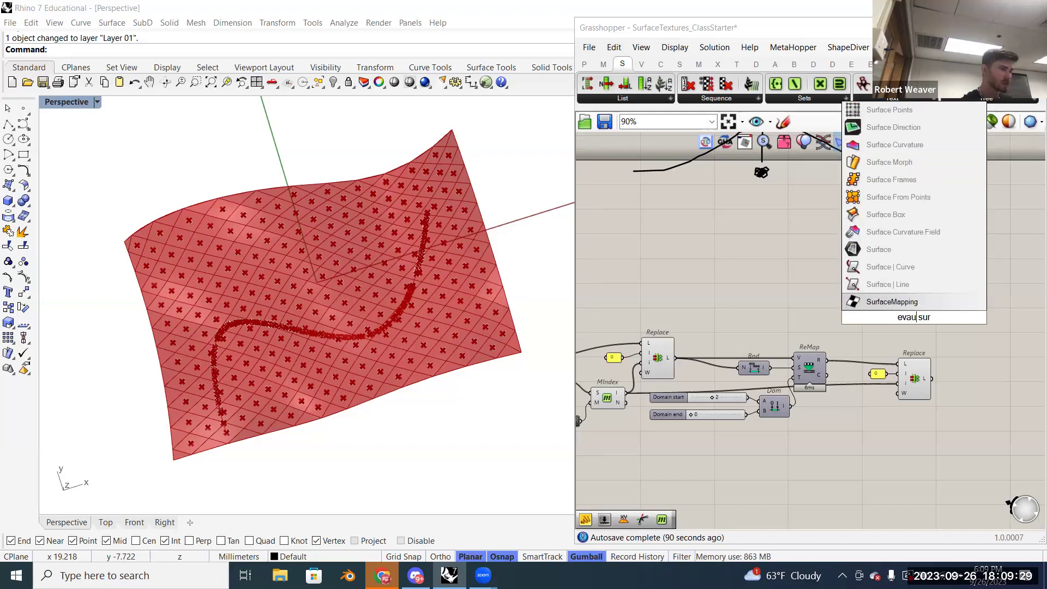
type("l")
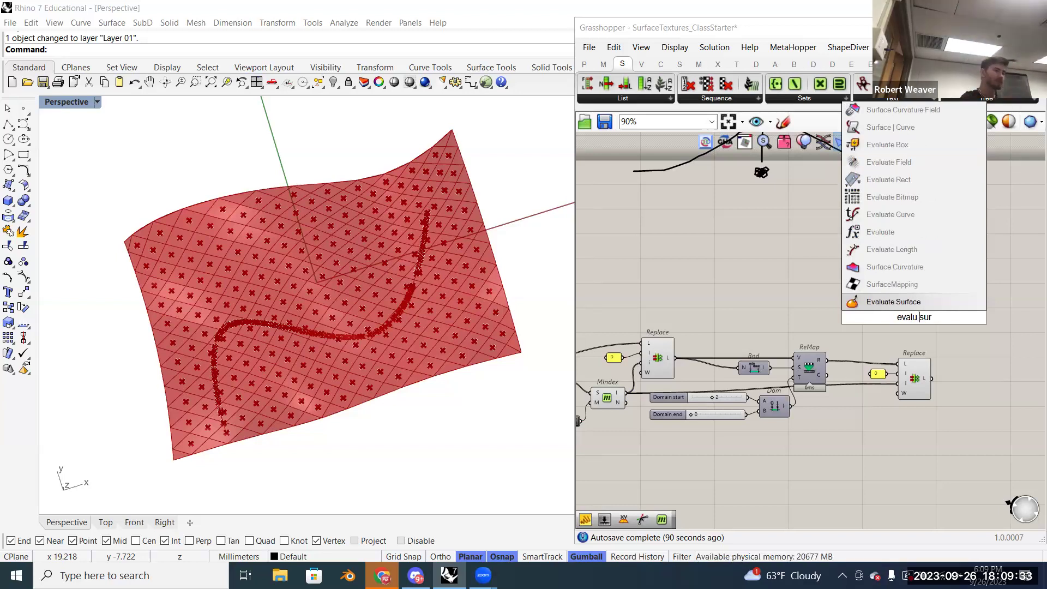
left_click(936, 306)
left_click_drag(914, 315, 907, 298)
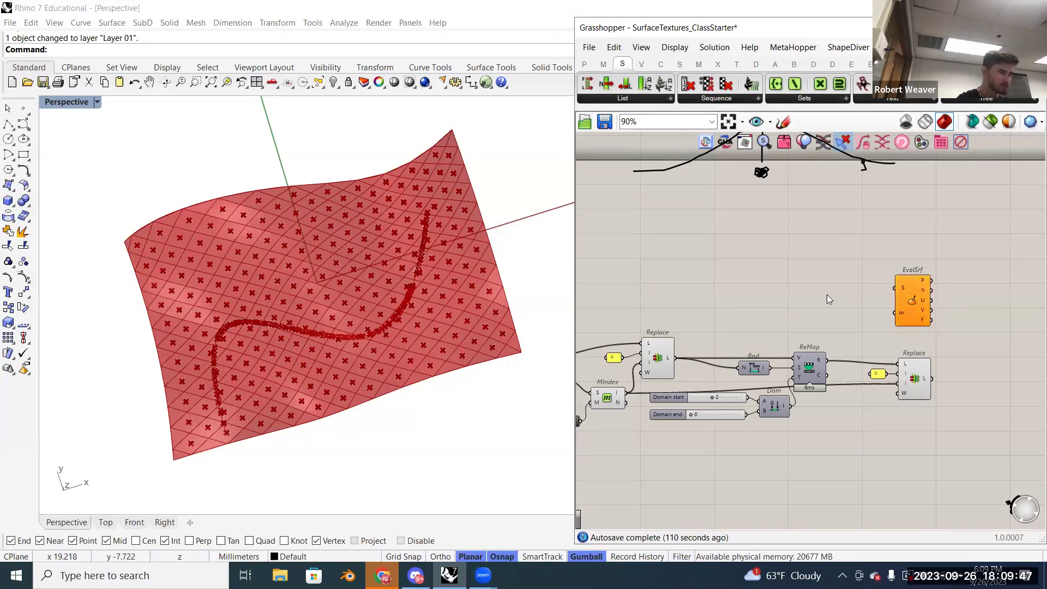
- Widen the Grasshopper window over the viewport to show the definition from Diamond through Evaluate Surface
left_click_drag(575, 288, 359, 285)
right_click_drag(616, 284, 804, 279)
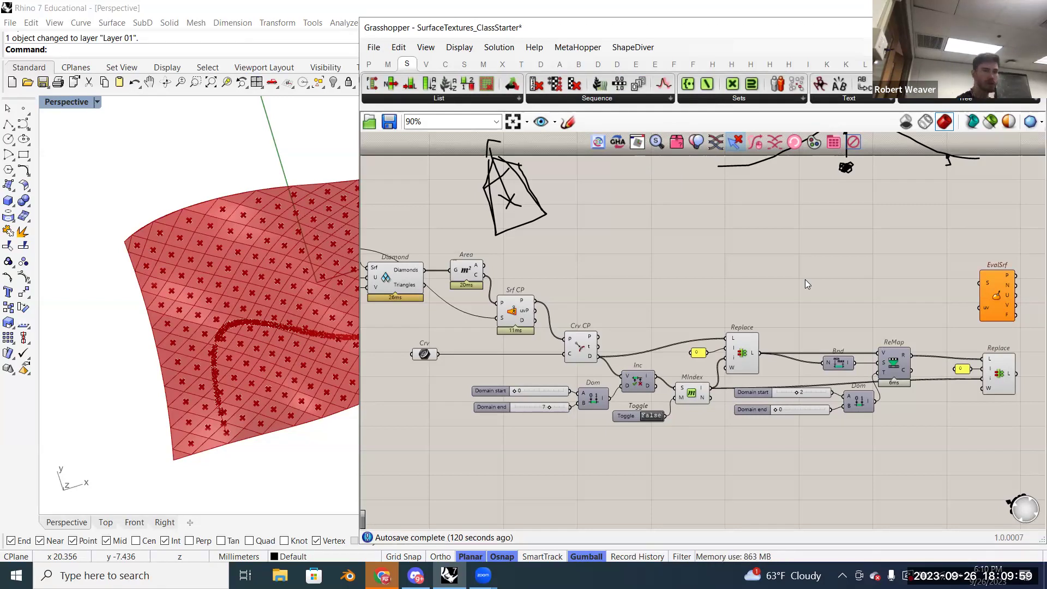
left_click(993, 292)
left_click(930, 289)
right_click_drag(928, 287, 918, 285)
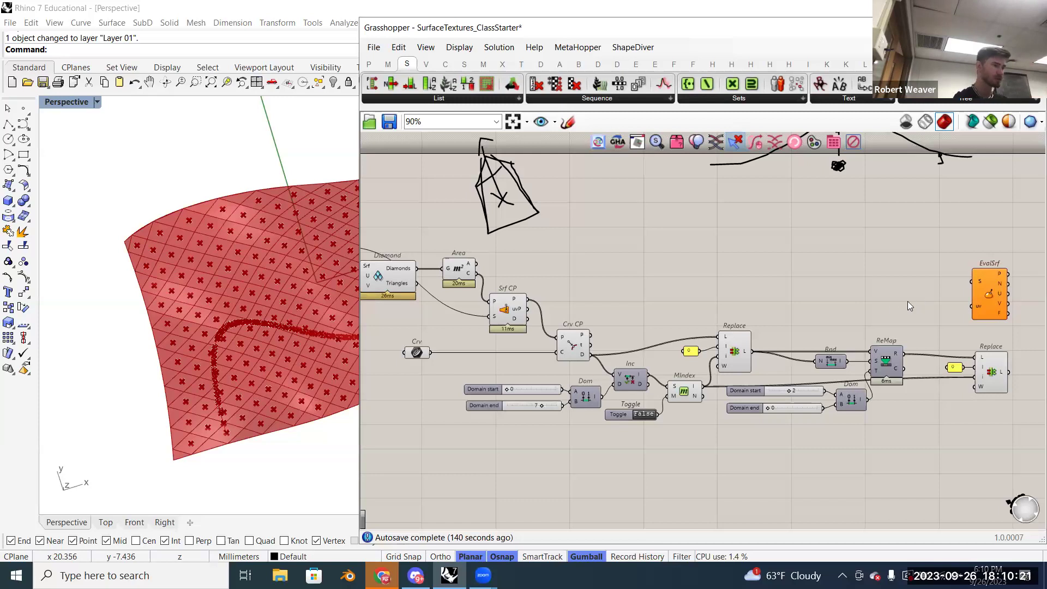
- Connect the Srf parameter at the start of the definition to the S input of Evaluate Surface
scroll(908, 305, "down", 2)
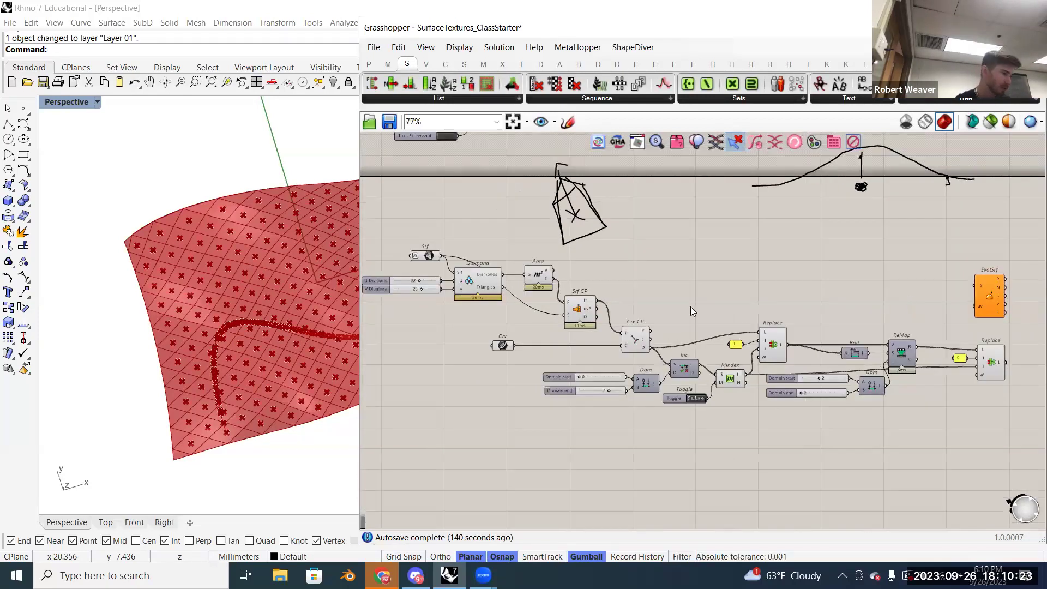
scroll(419, 254, "down", 1)
scroll(450, 262, "up", 1)
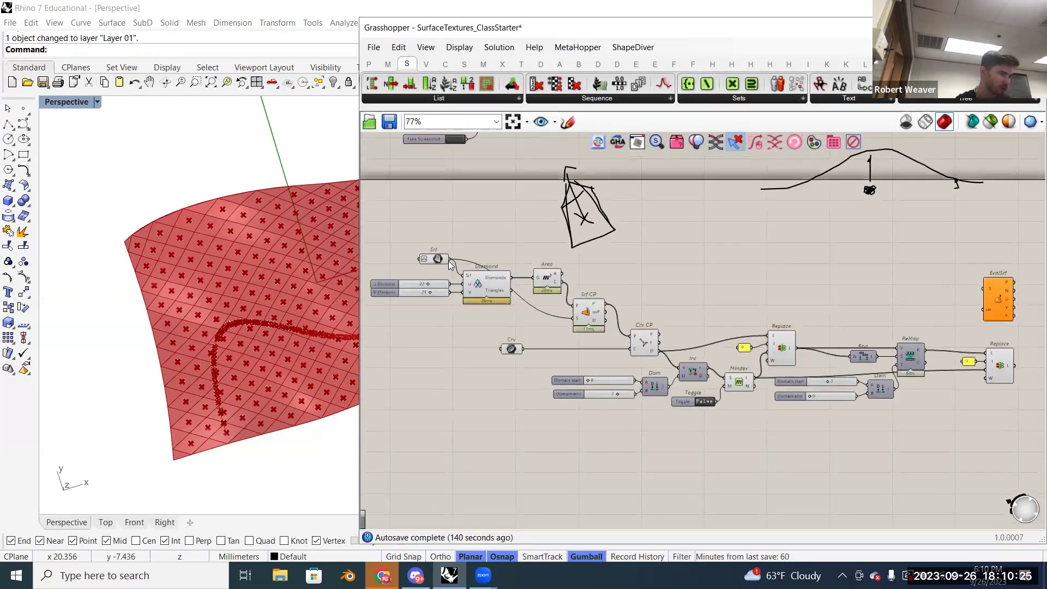
right_click_drag(450, 262, 436, 260)
left_click_drag(432, 259, 964, 284)
left_click_drag(967, 286, 968, 287)
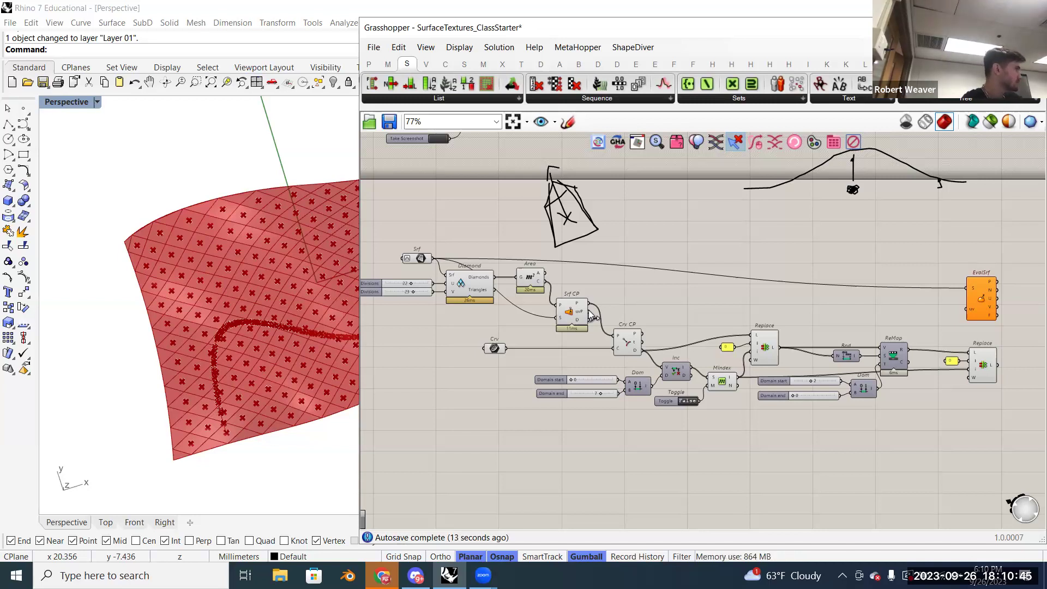
- Connect the uvP output of Surface Closest Point to the uv input of Evaluate Surface
left_click_drag(589, 312, 940, 304)
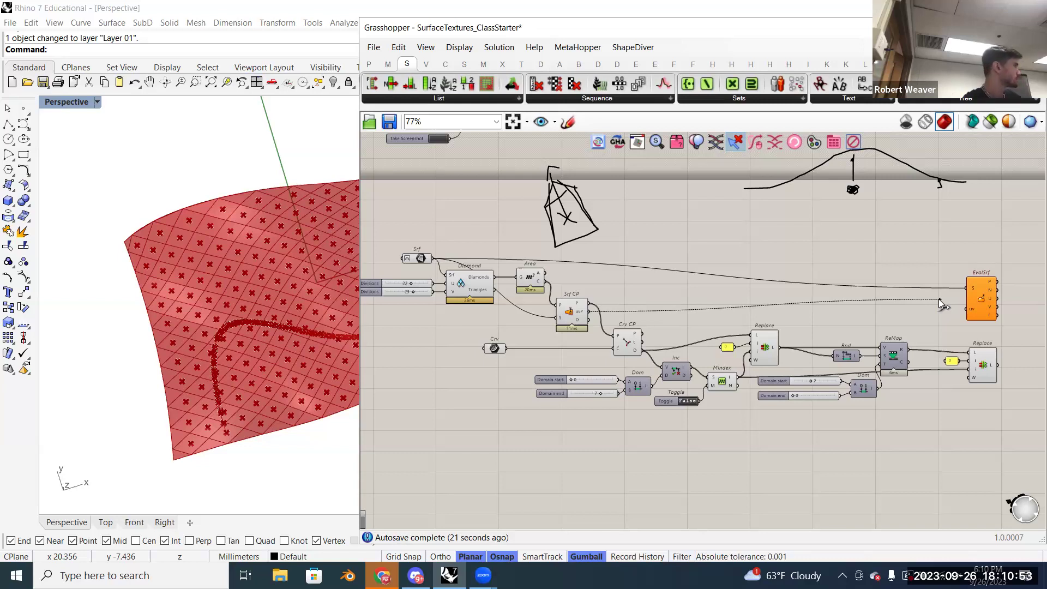
left_click_drag(939, 303, 608, 308)
scroll(576, 311, "up", 3)
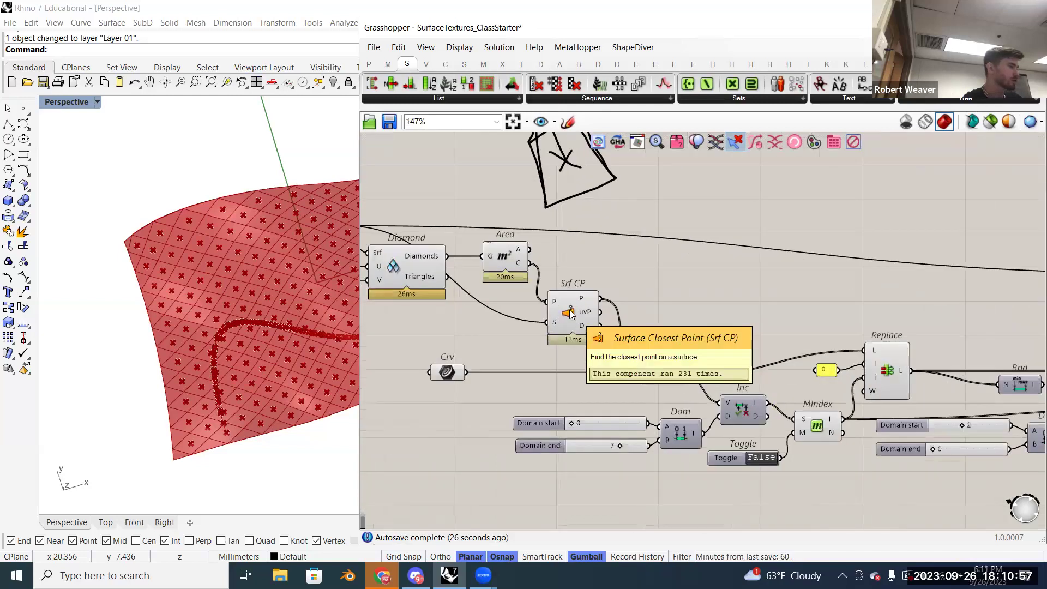
scroll(570, 314, "down", 1)
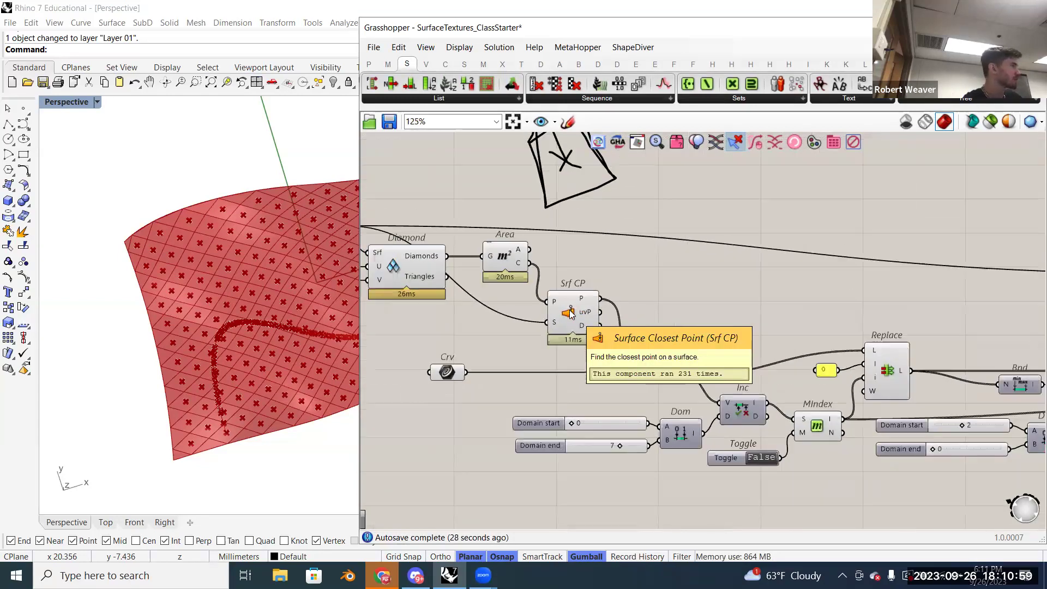
mouse_move(586, 310)
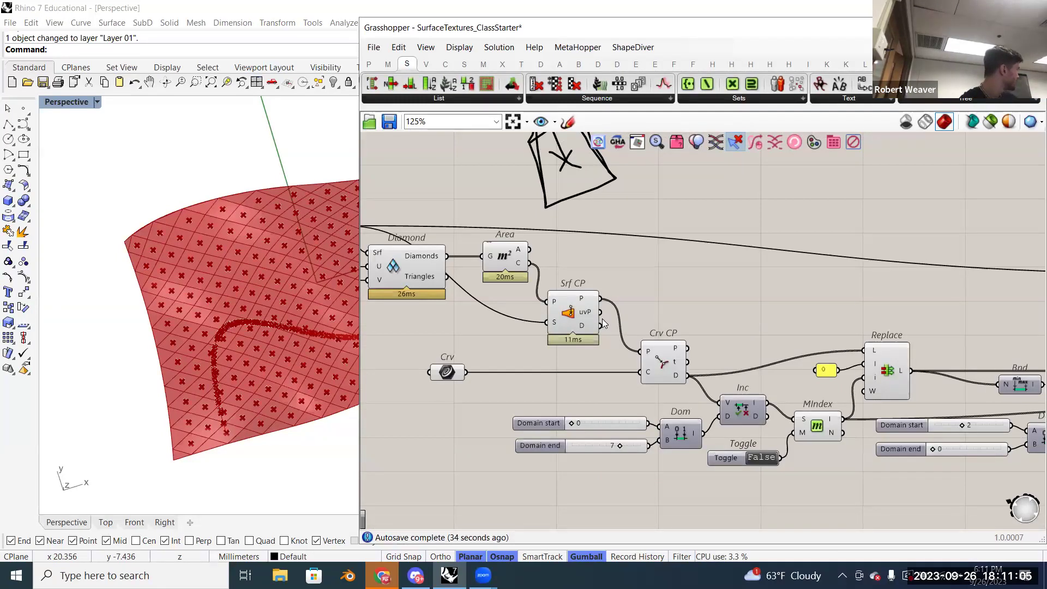
scroll(603, 324, "down", 4)
scroll(601, 302, "up", 1)
right_click_drag(593, 299, 562, 293)
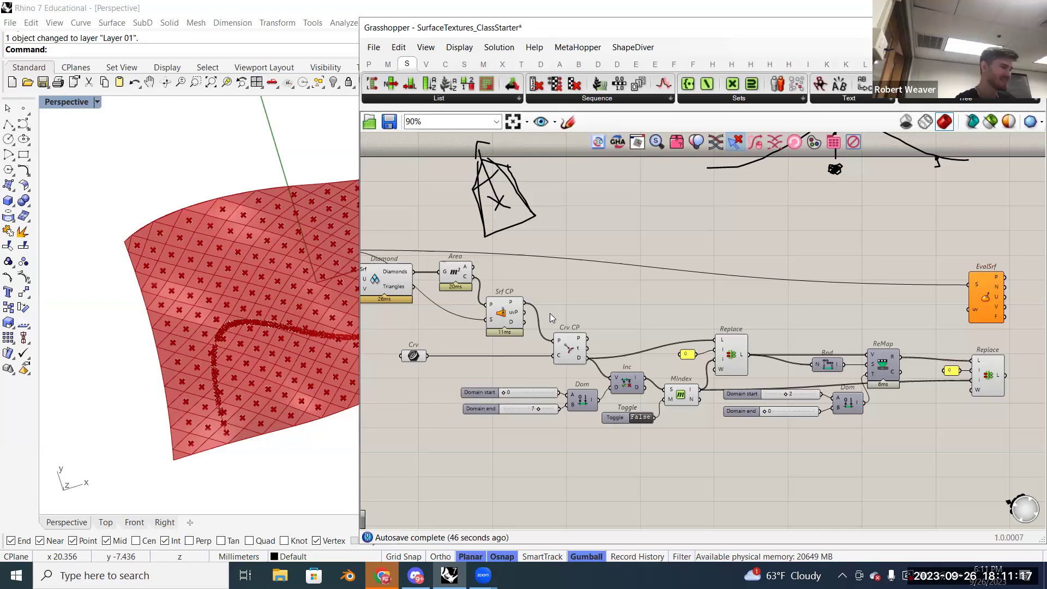
left_click_drag(781, 299, 972, 301)
- Examine the evaluated frames on the surface, the Point and Normal outputs of Evaluate Surface, and the second Replace component's list output
right_click_drag(296, 295, 258, 357)
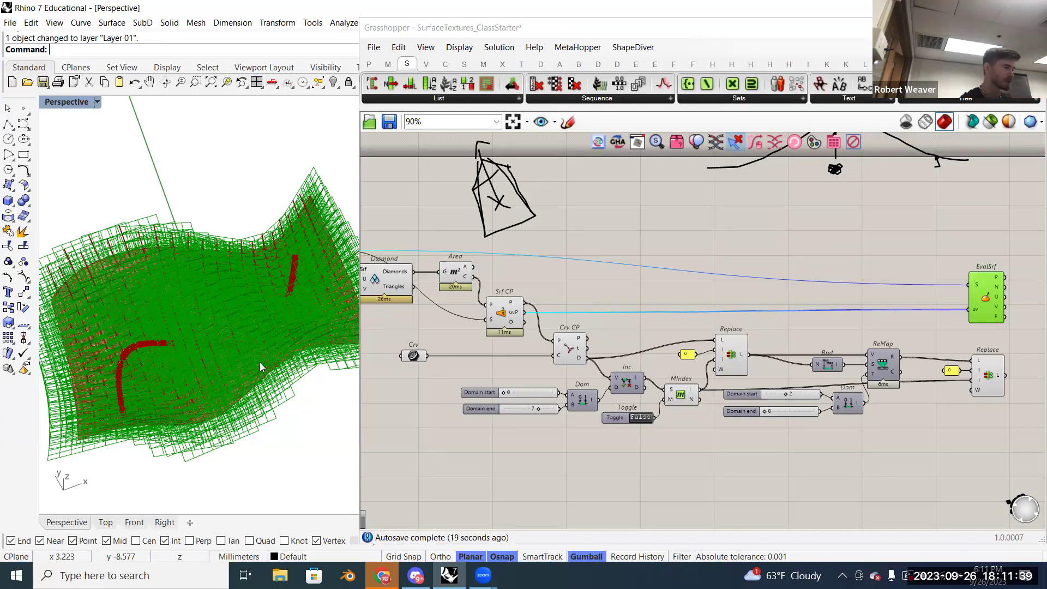
right_click_drag(299, 292, 349, 251)
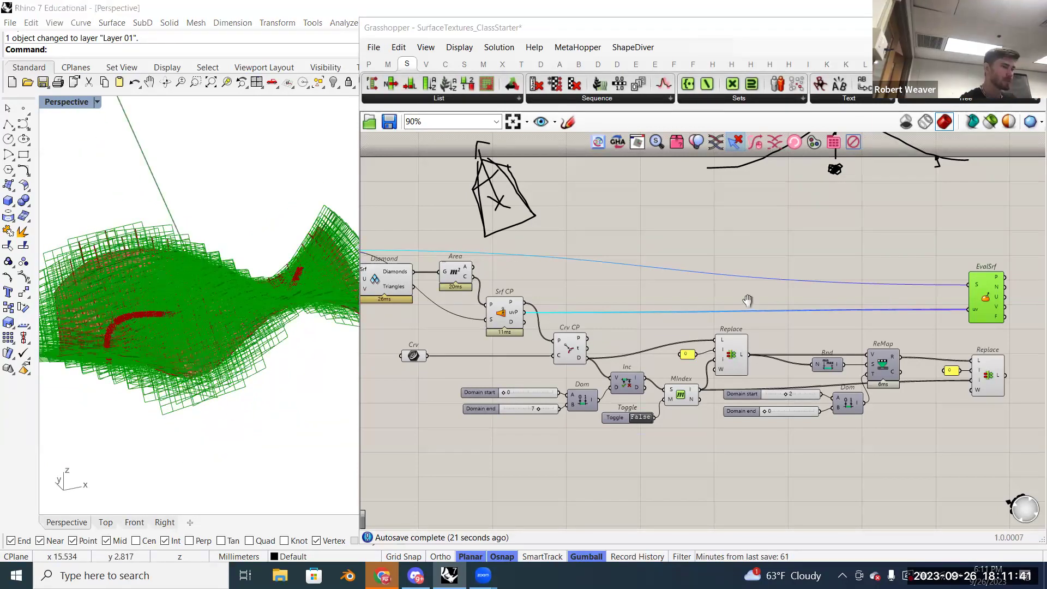
scroll(747, 300, "up", 3)
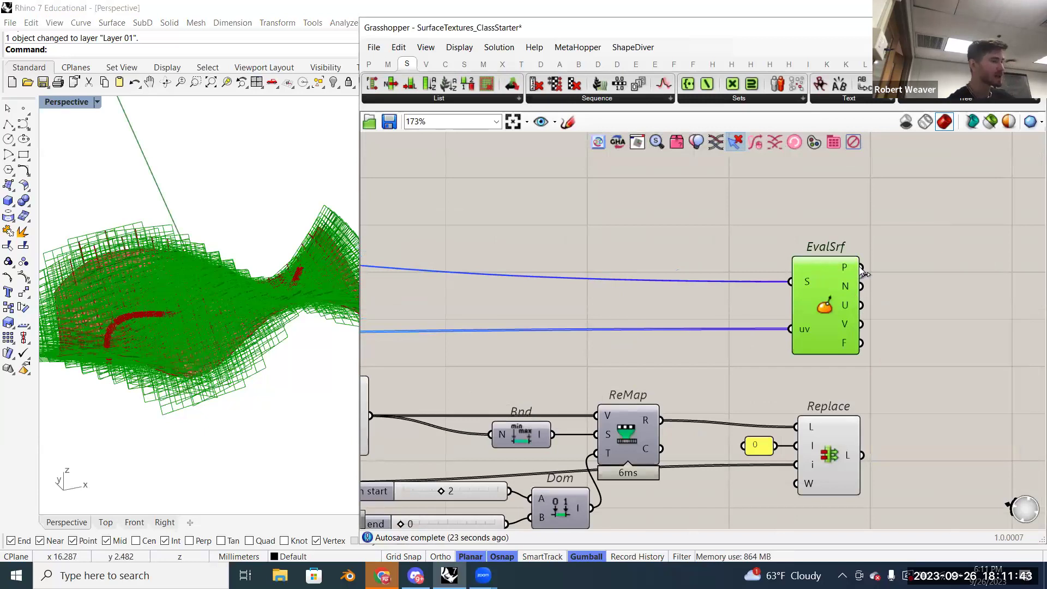
mouse_move(851, 267)
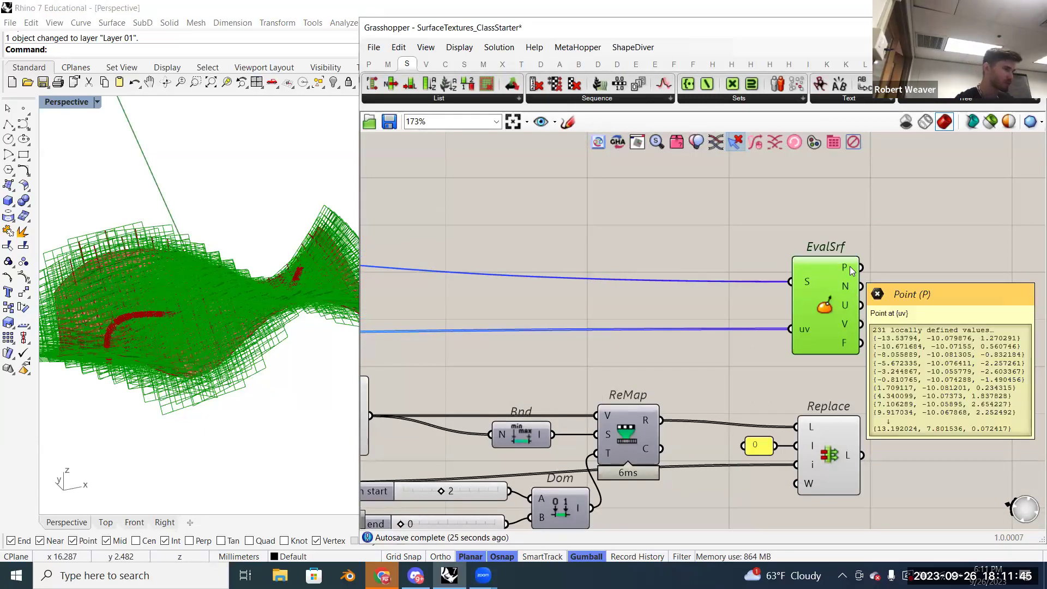
mouse_move(845, 288)
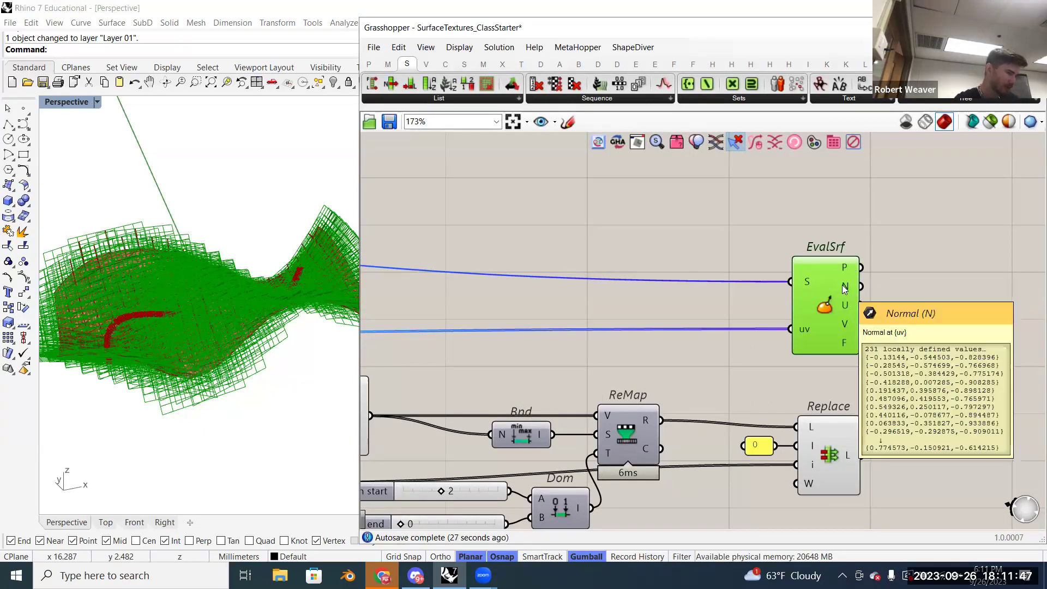
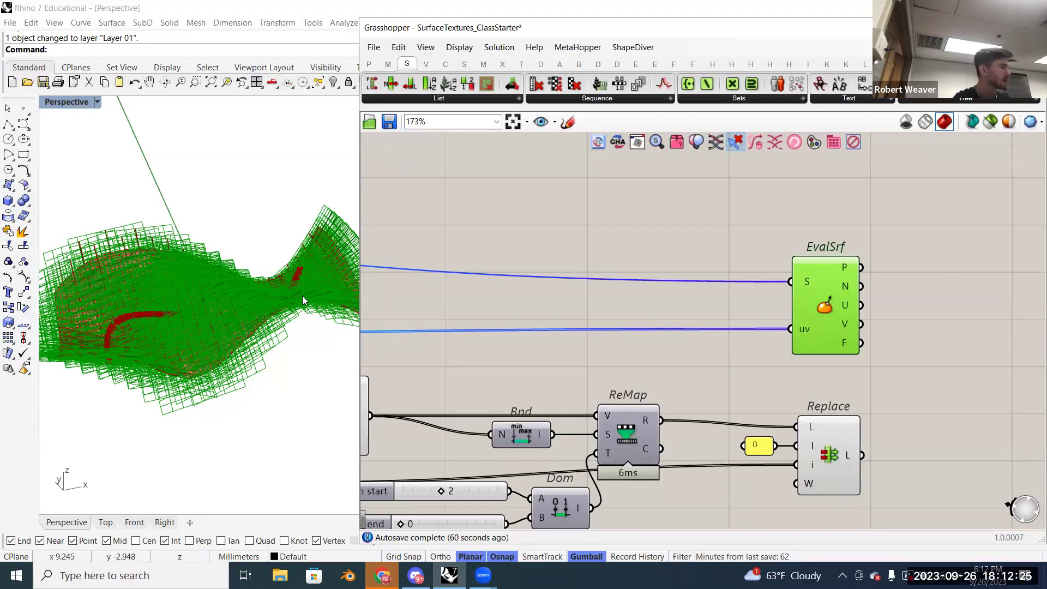
right_click_drag(279, 324, 348, 261)
left_click_drag(758, 235, 916, 391)
left_click(886, 363)
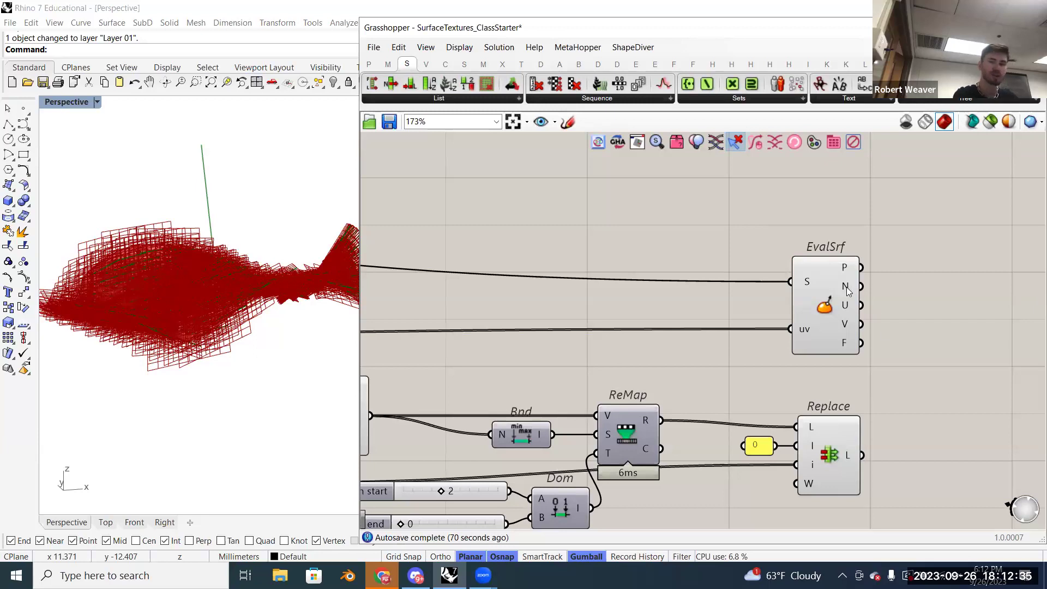
right_click_drag(886, 303, 691, 273)
mouse_move(689, 271)
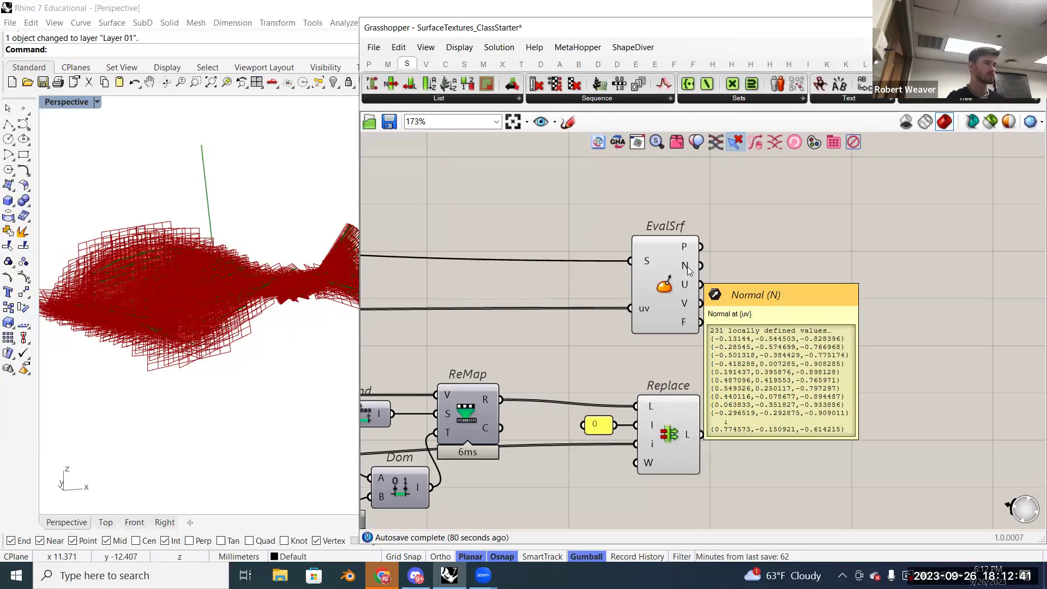
mouse_move(689, 430)
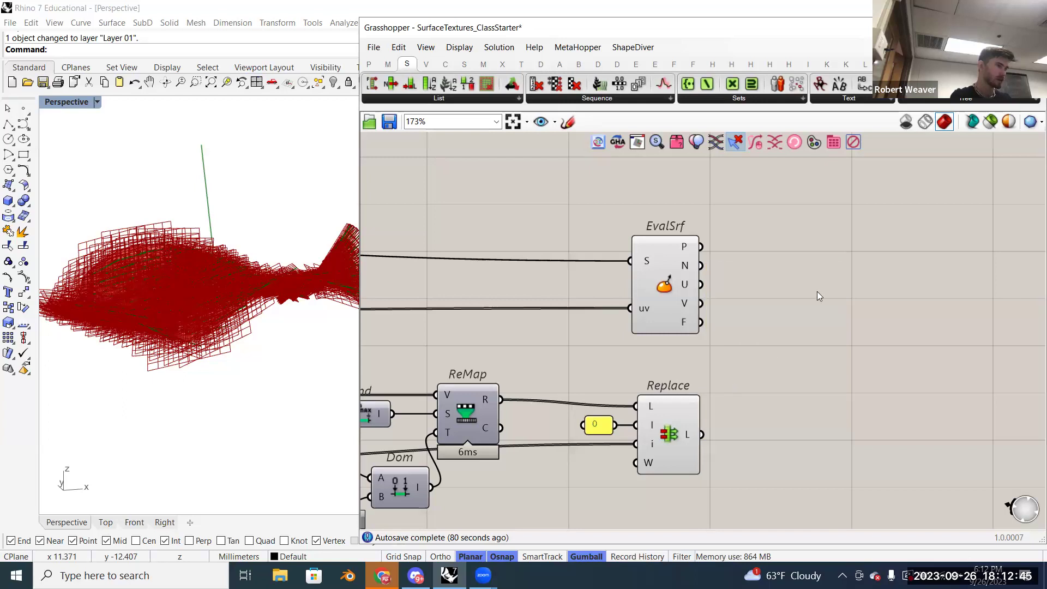
- Add an Amplitude component and place it after Evaluate Surface
double_click(817, 292)
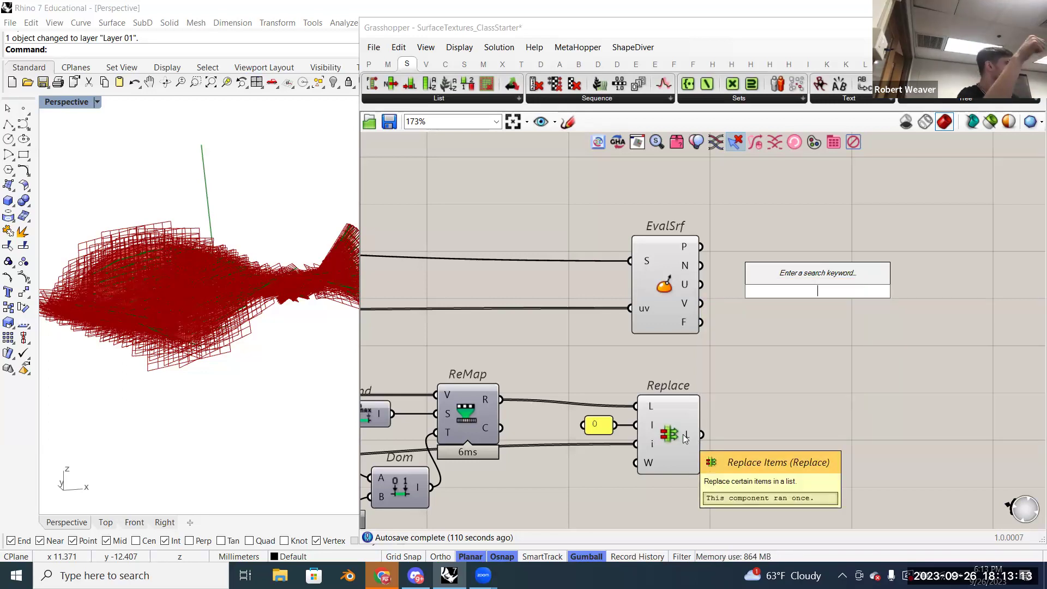
double_click(860, 309)
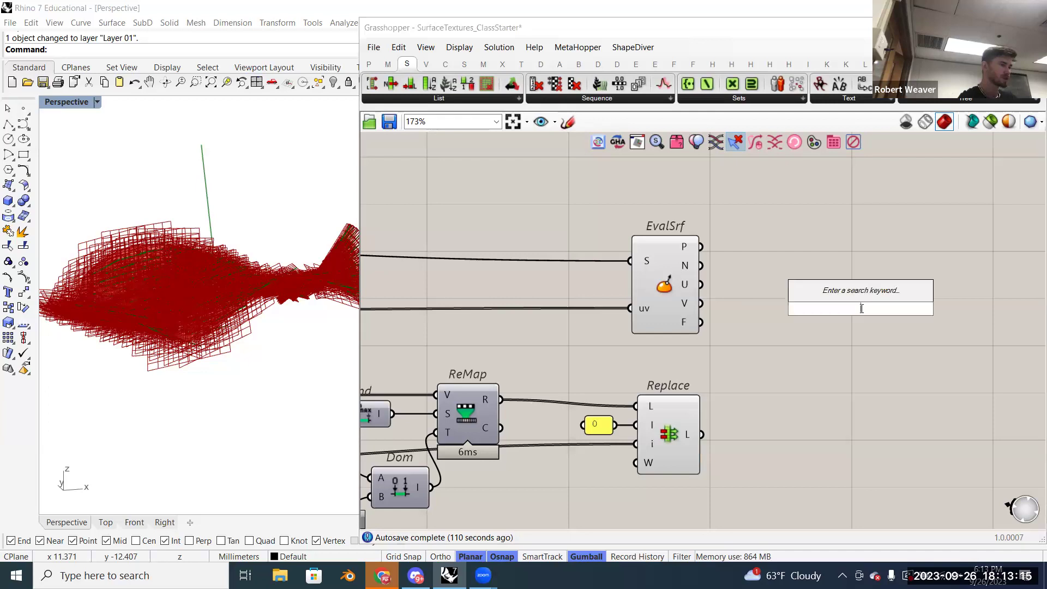
type("amplit")
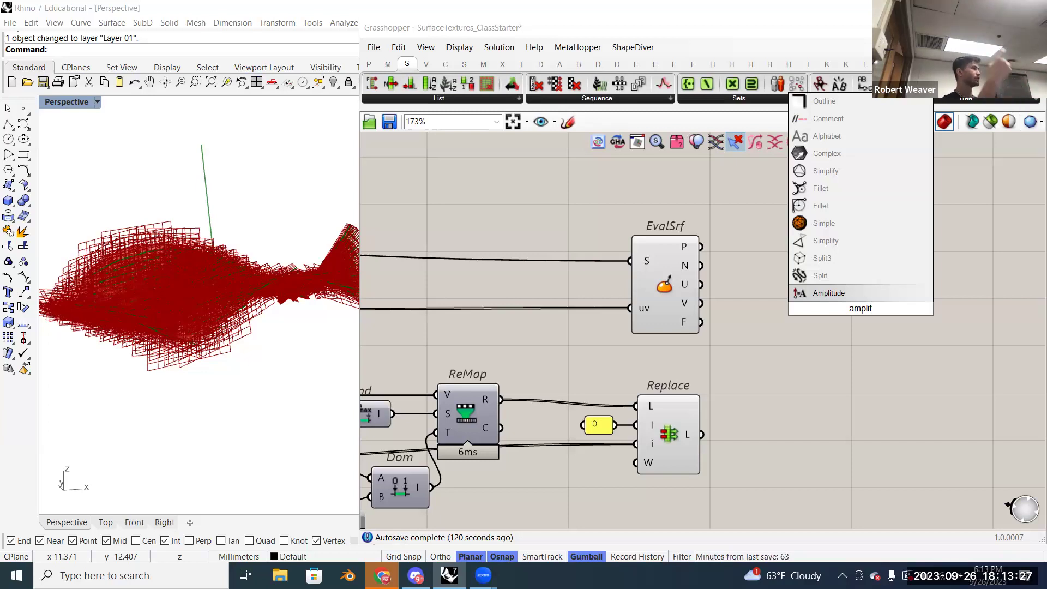
key("Return")
left_click_drag(862, 313, 838, 335)
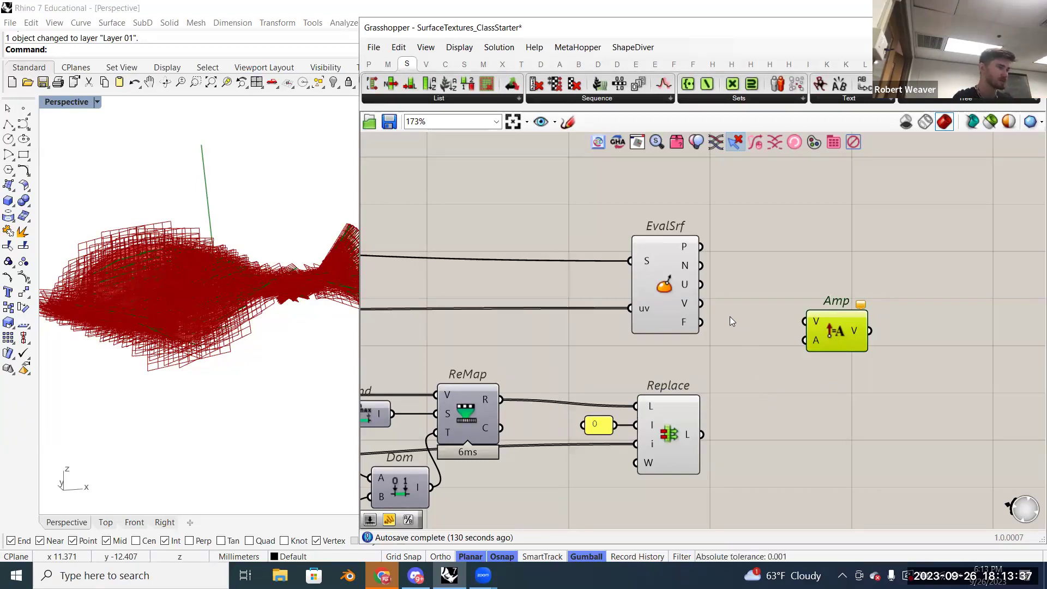
- Feed Amplitude's V input with Evaluate Surface's Normal output and its A input with the second Replace list, aligning Amplitude with the normals
left_click_drag(688, 269, 811, 324)
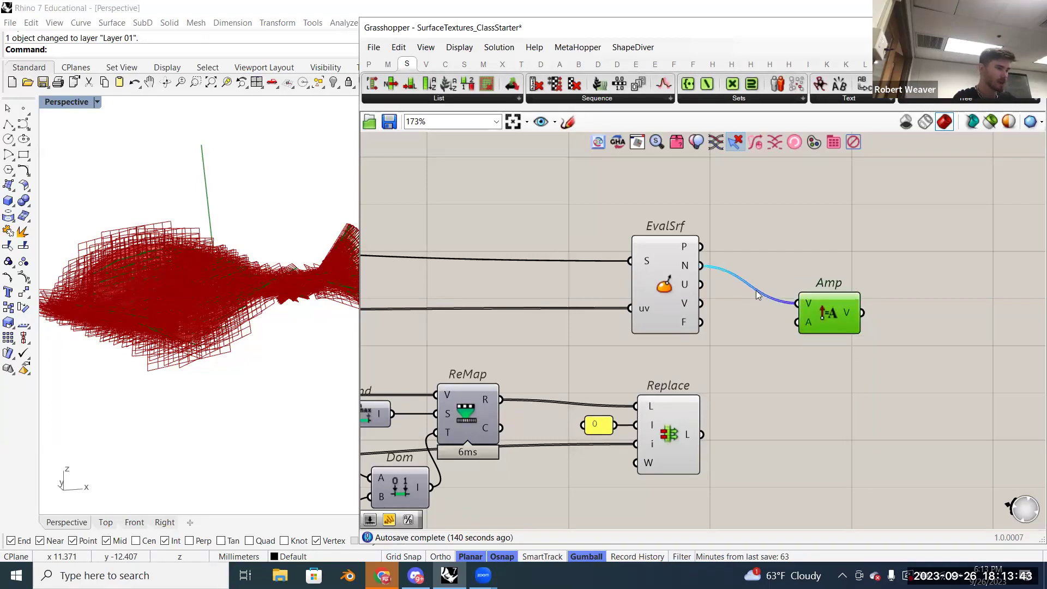
mouse_move(687, 273)
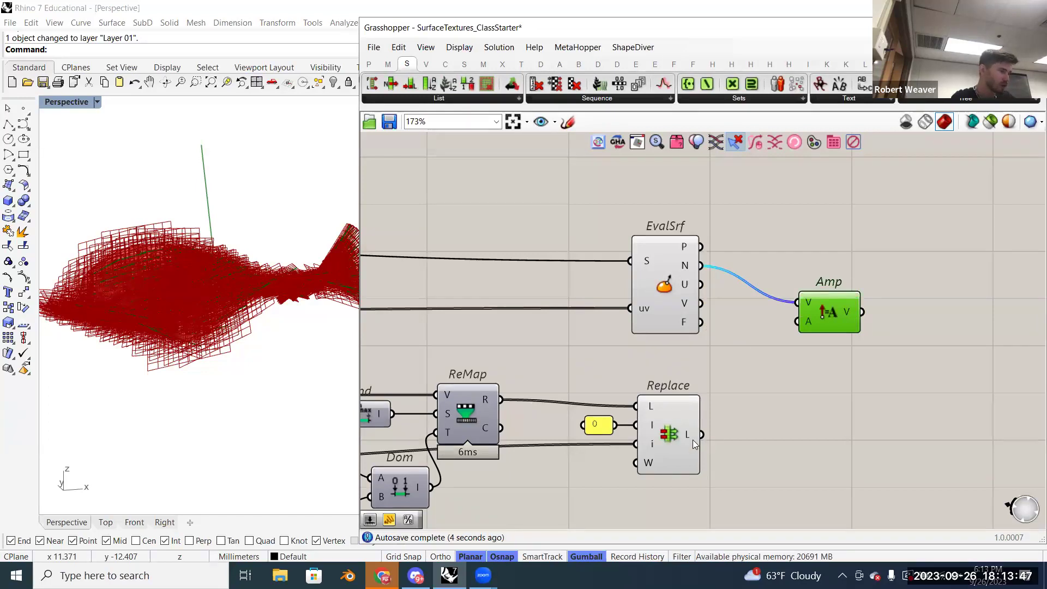
mouse_move(692, 439)
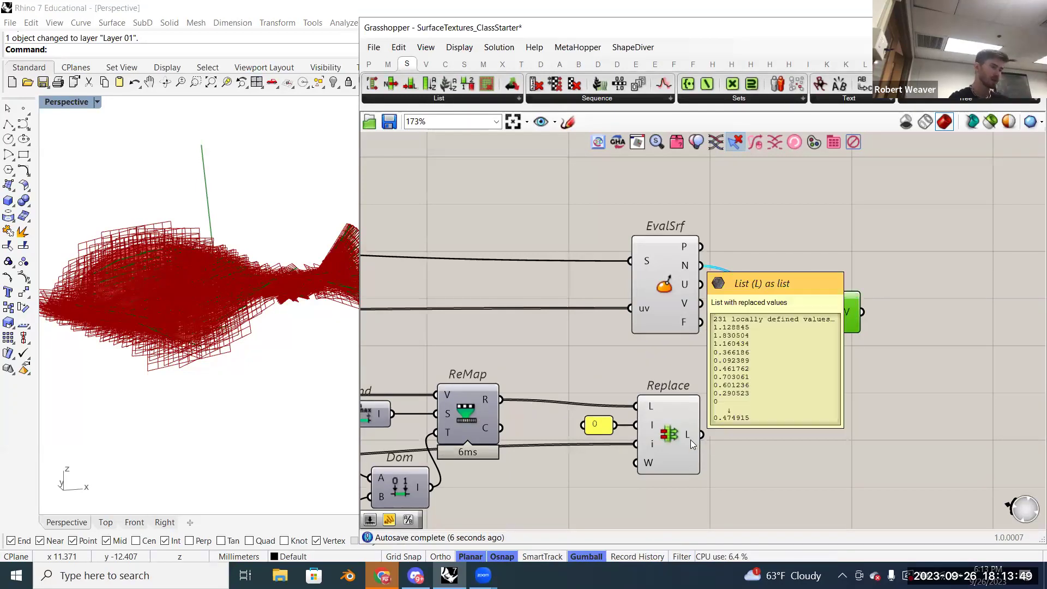
left_click_drag(801, 334, 835, 282)
left_click(712, 337)
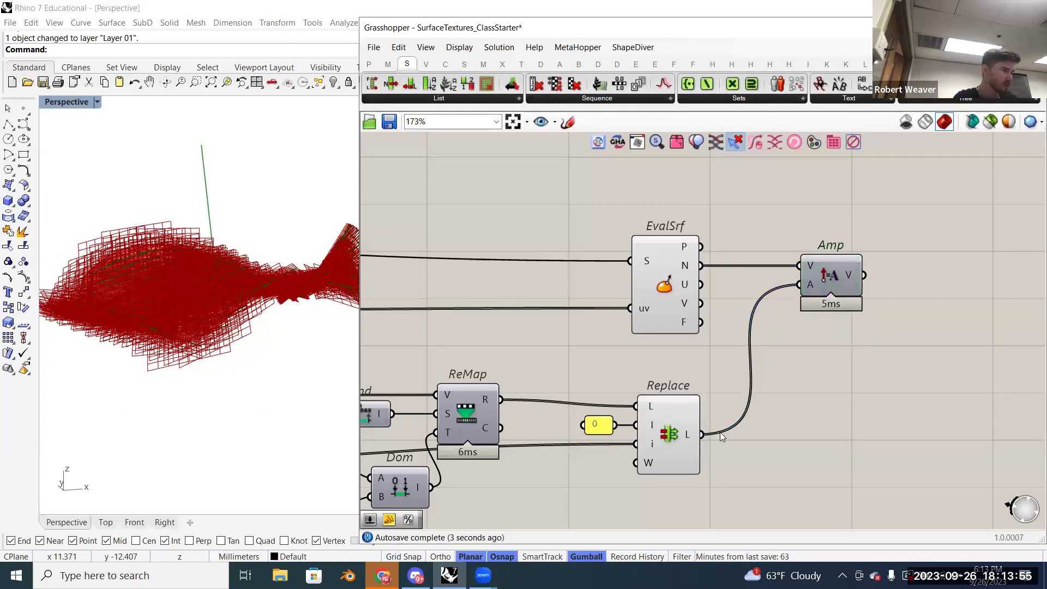
- Turn off the preview of the components from Area through Evaluate Surface and the second Replace
scroll(728, 435, "down", 5)
left_click_drag(898, 419, 398, 259)
right_click(390, 231)
left_click(444, 253)
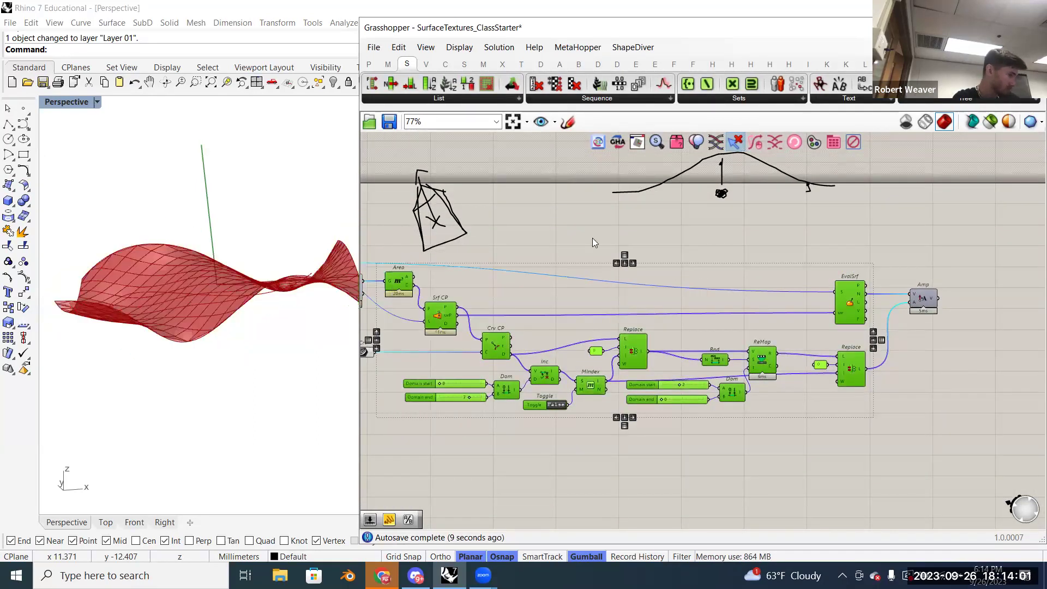
left_click(713, 244)
scroll(860, 334, "up", 4)
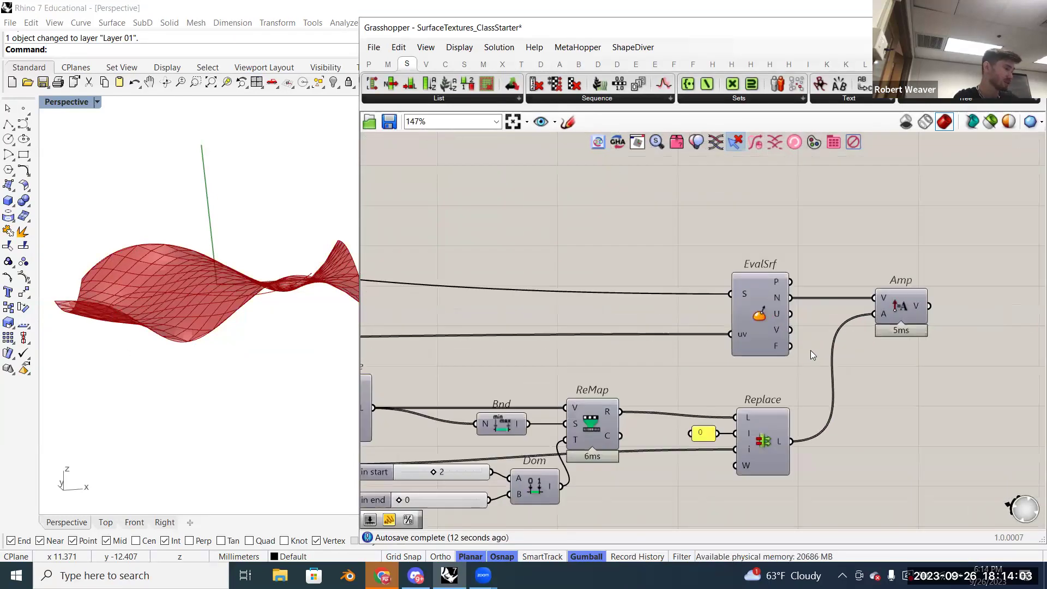
right_click_drag(180, 338, 223, 348)
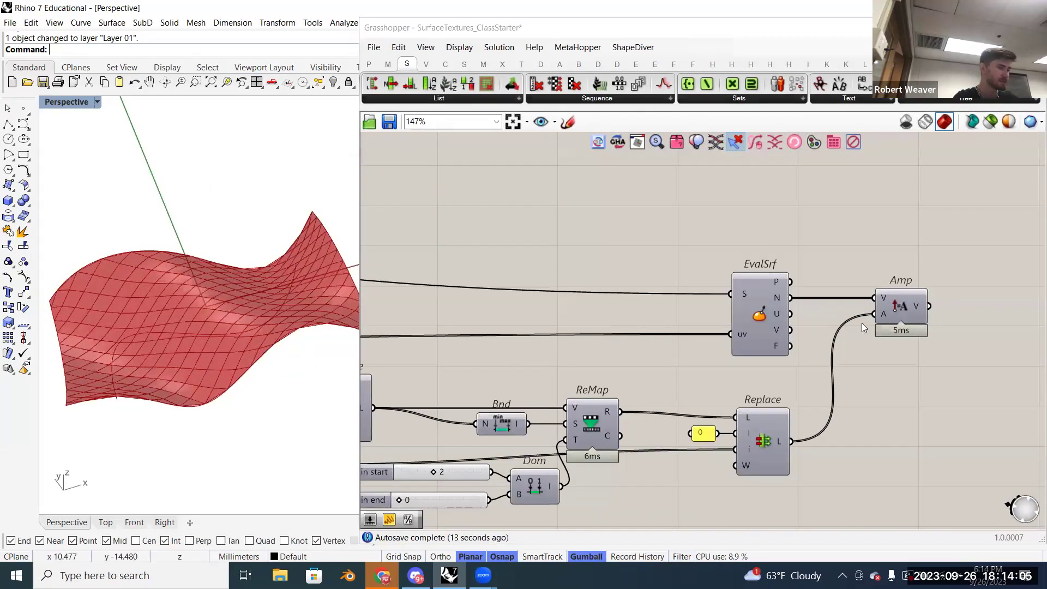
right_click_drag(833, 358, 766, 360)
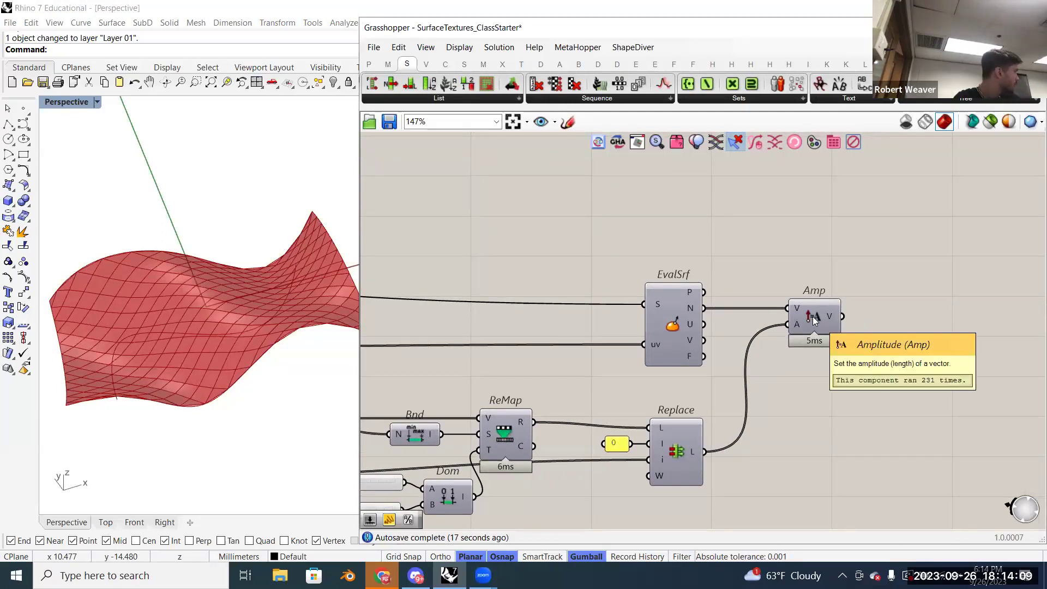
- Turn the Area component's preview back on and select it to highlight the panel centroids on the surface
scroll(897, 315, "down", 5)
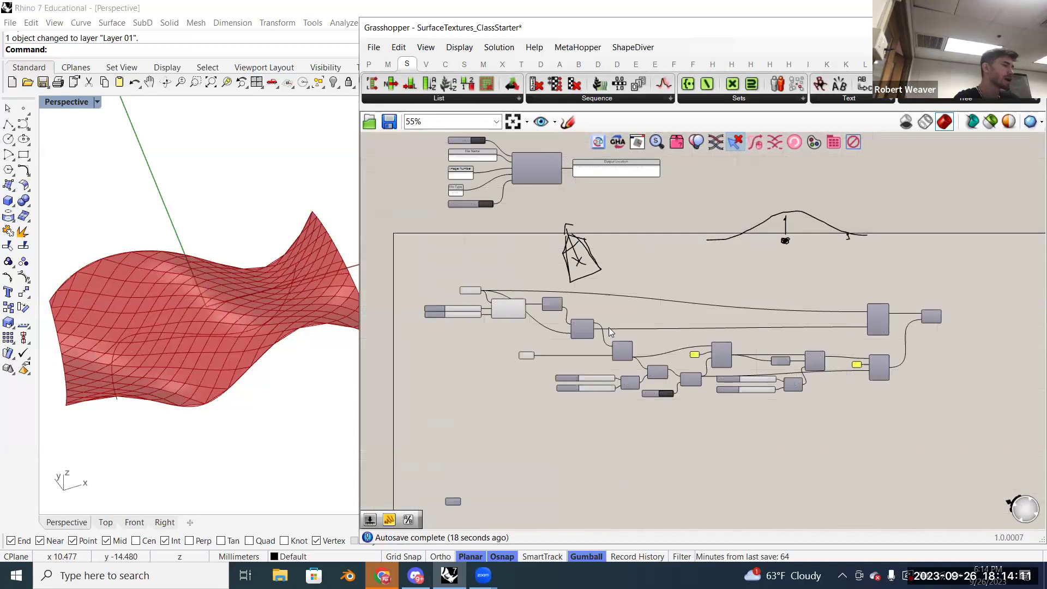
scroll(611, 331, "up", 4)
right_click(548, 289)
left_click(569, 309)
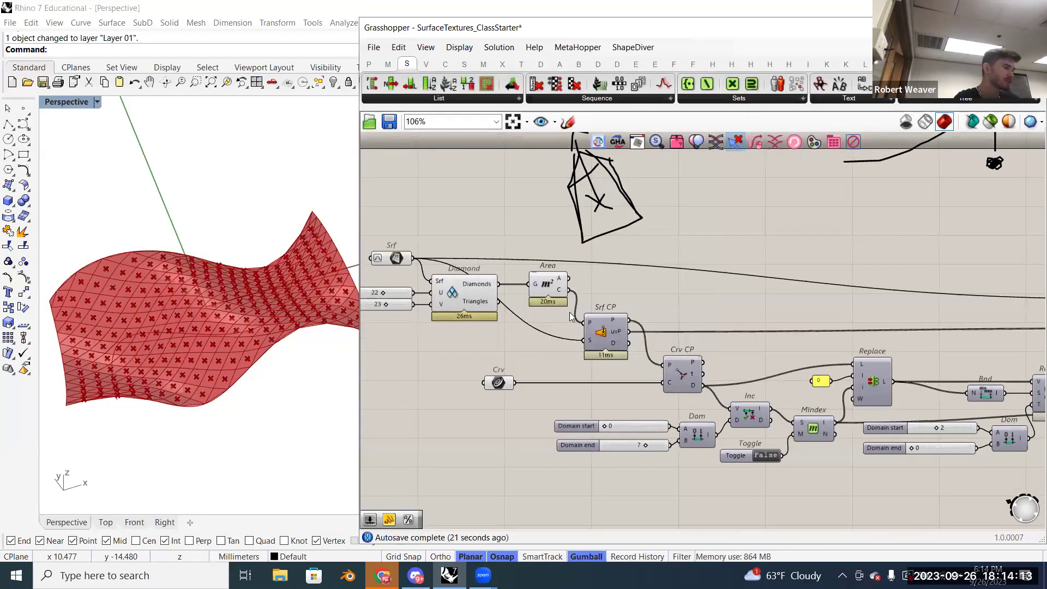
right_click_drag(599, 296, 558, 290)
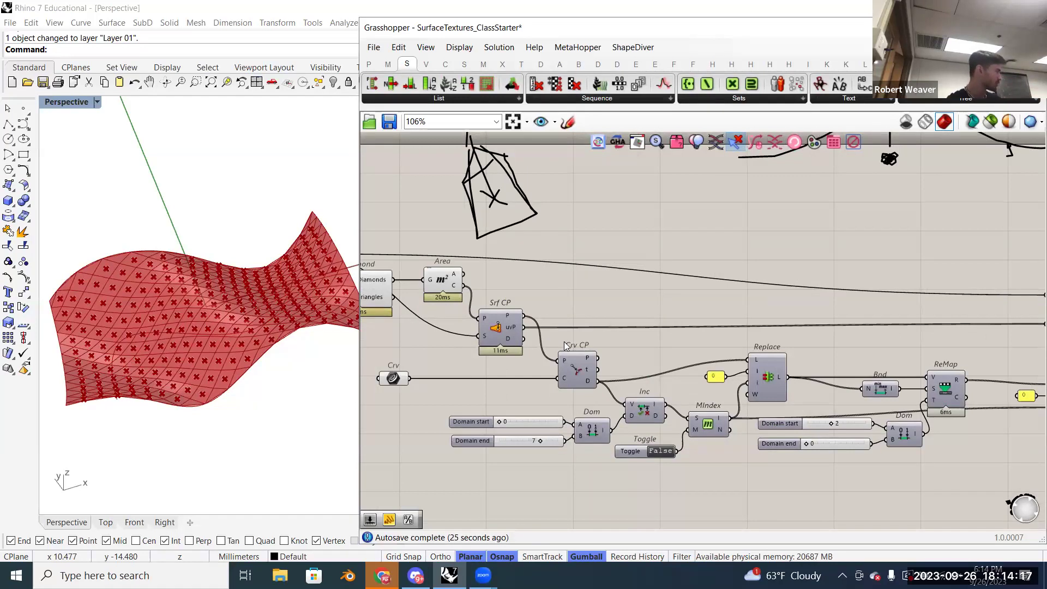
scroll(565, 343, "down", 2)
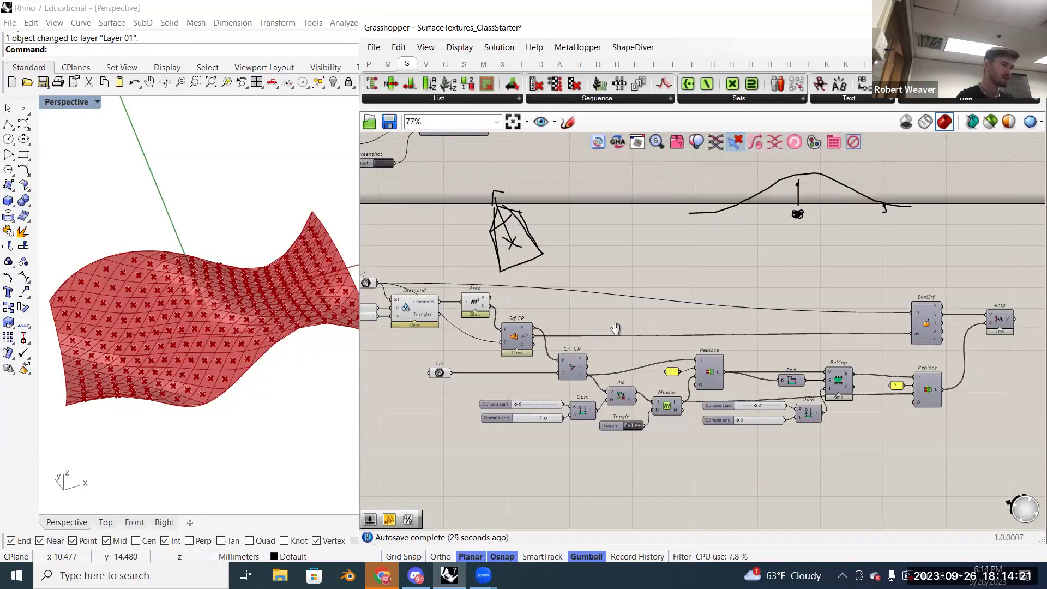
right_click_drag(615, 328, 615, 329)
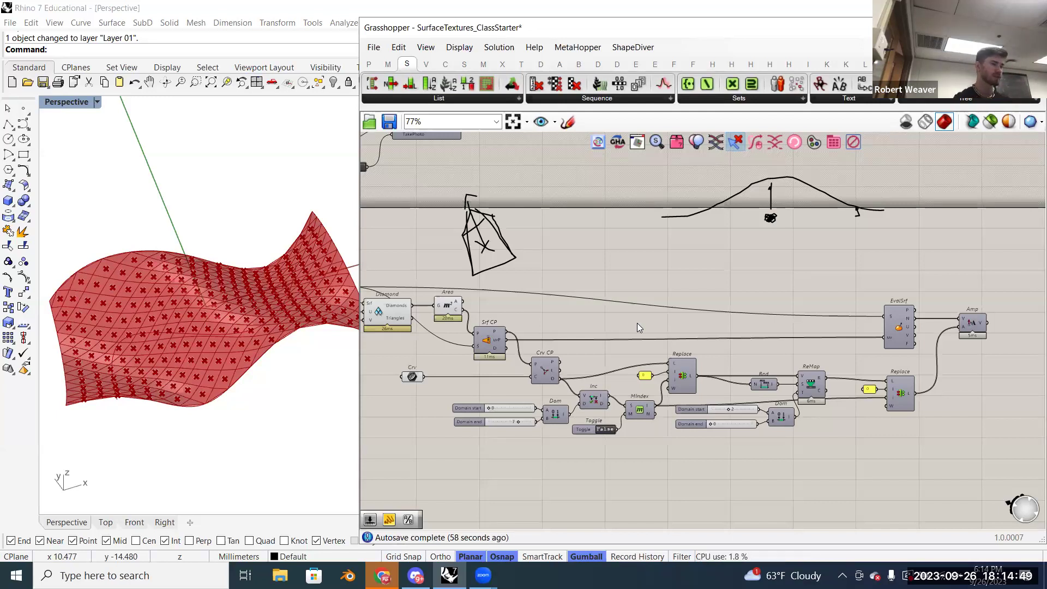
left_click(450, 311)
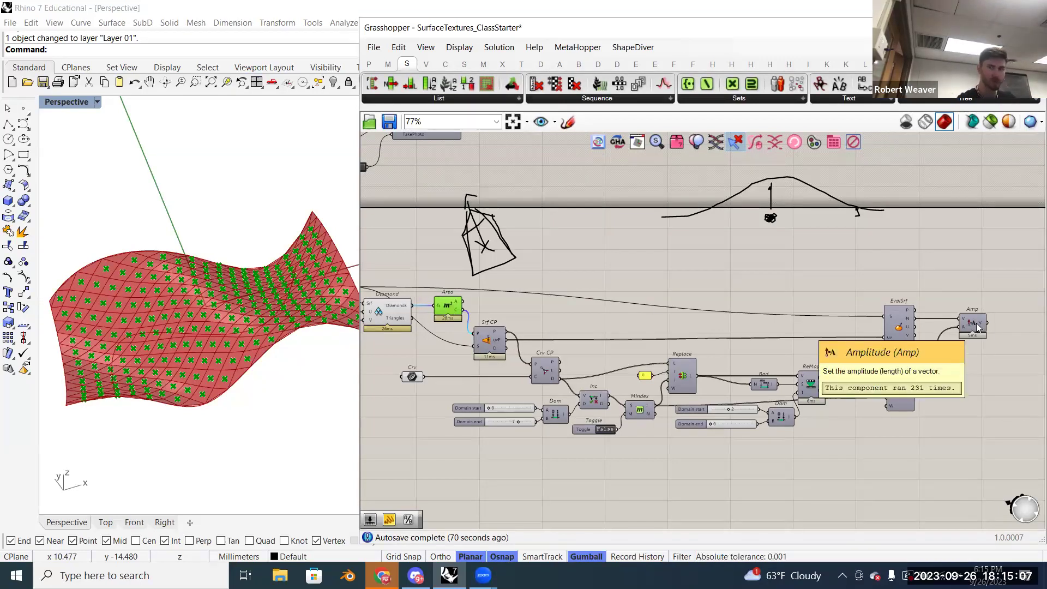
- Add a Move component above Amplitude and feed its G input with Area's Centroid output
double_click(953, 272)
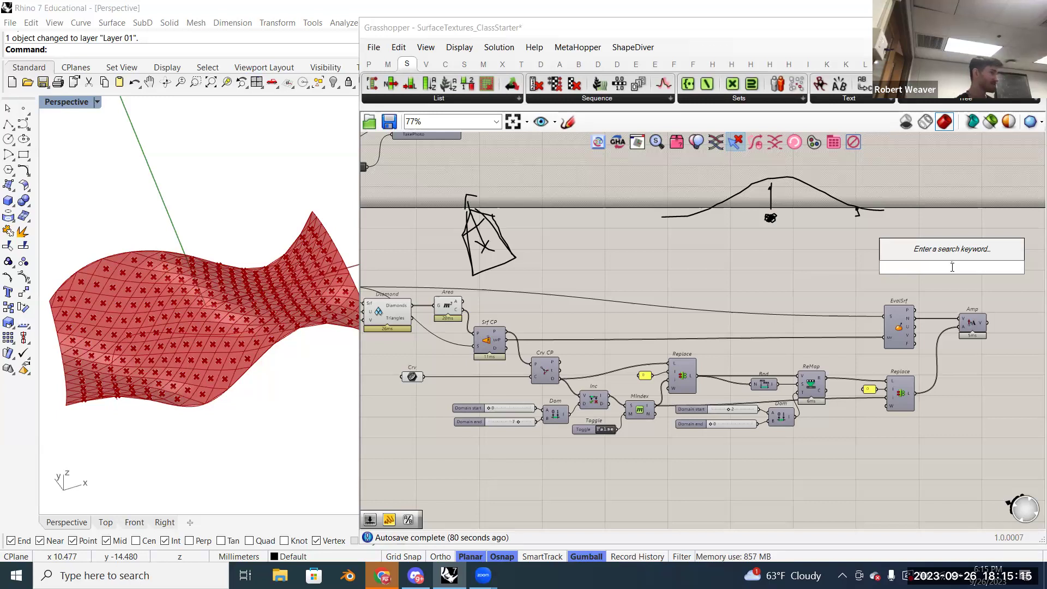
type("move")
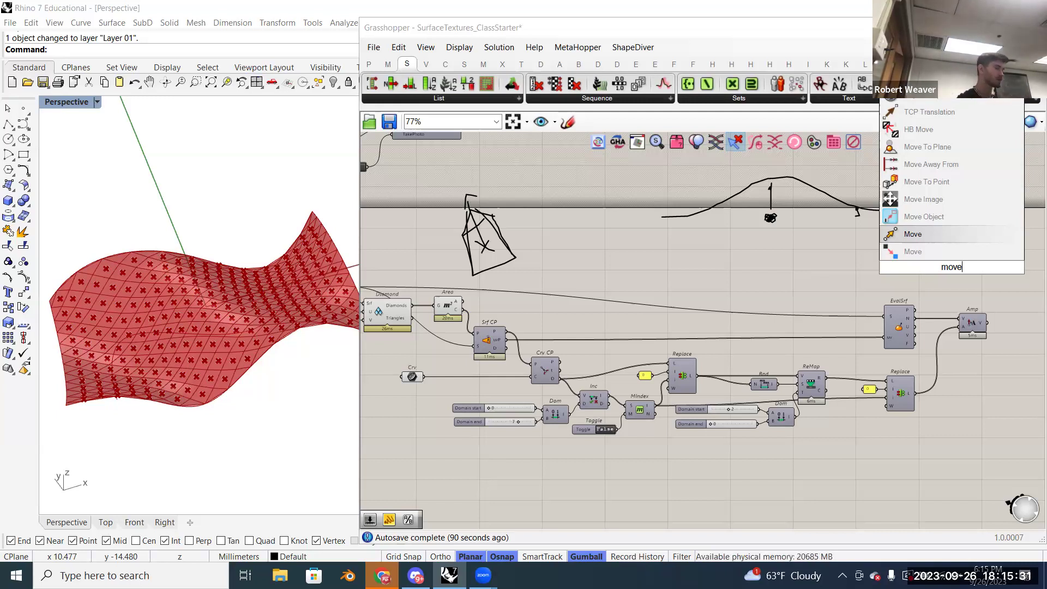
left_click(967, 240)
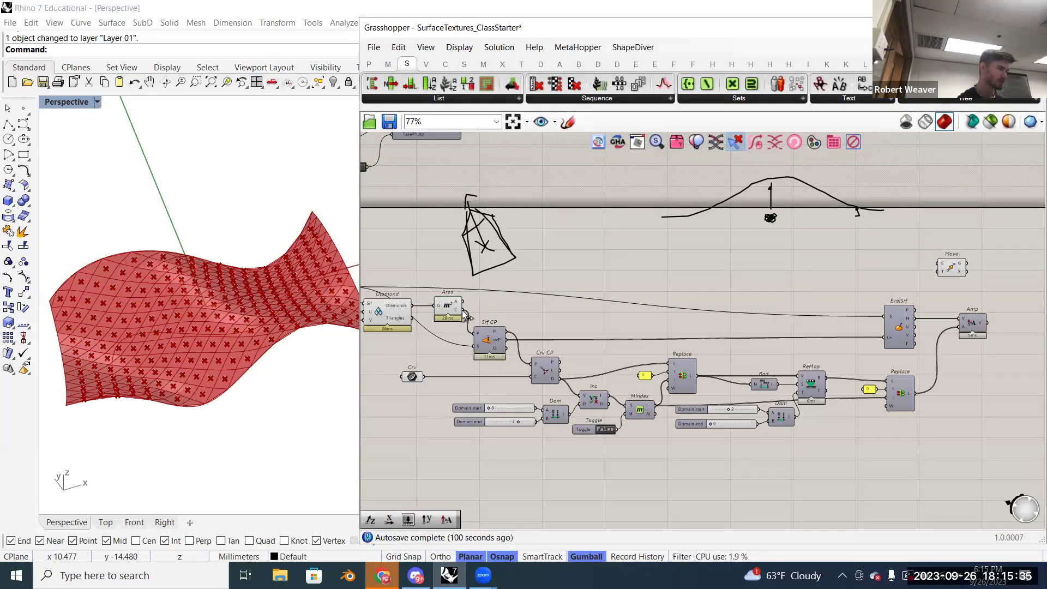
left_click_drag(462, 309, 941, 260)
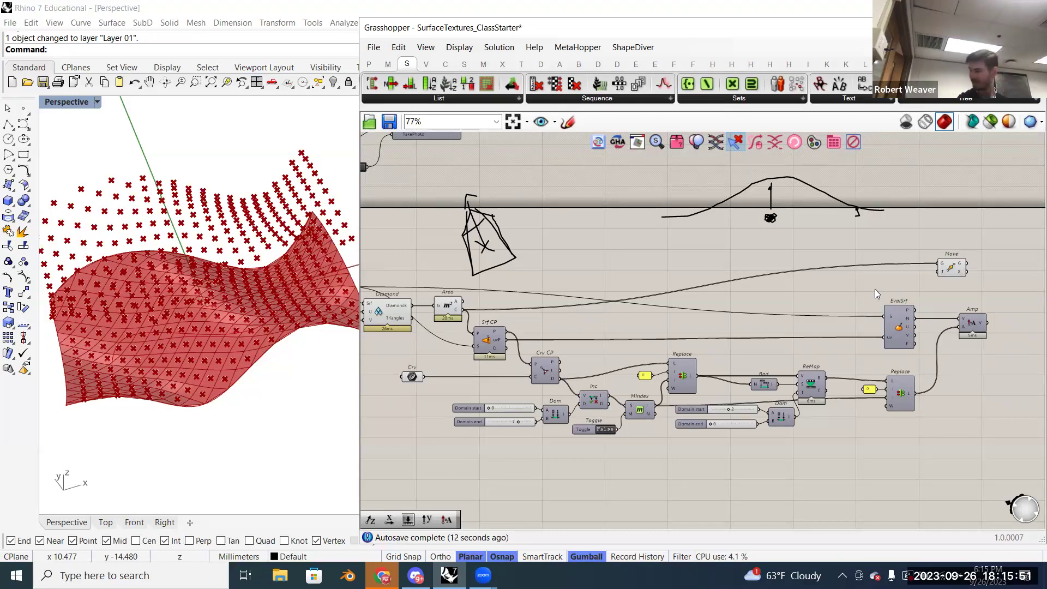
right_click_drag(240, 179, 233, 145)
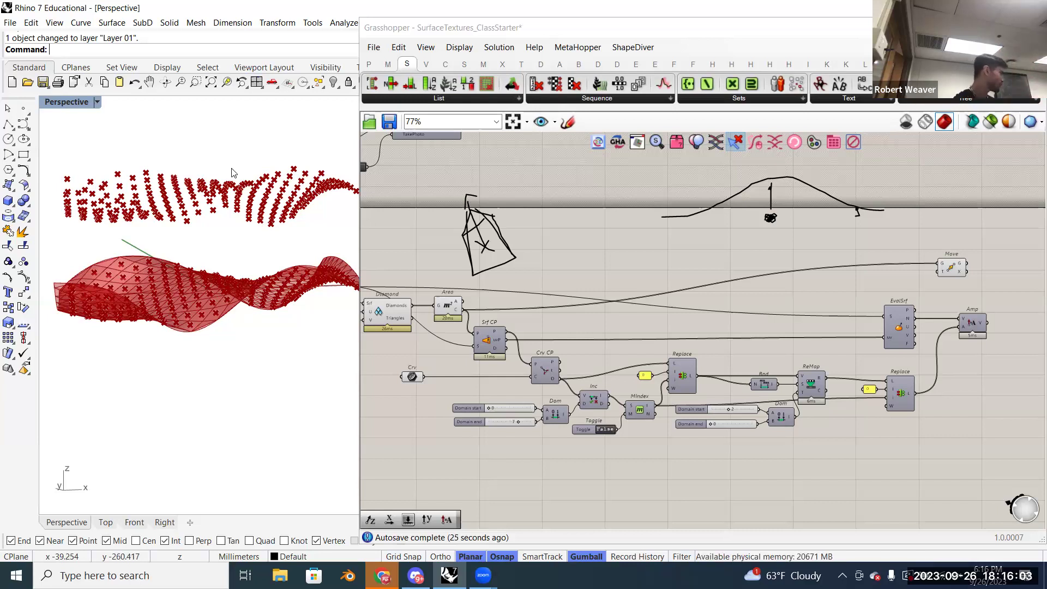
- Feed Move's T input with the Amplitude vector output and place Move just above Amplitude
right_click_drag(975, 281, 914, 283)
left_click_drag(891, 268, 916, 280)
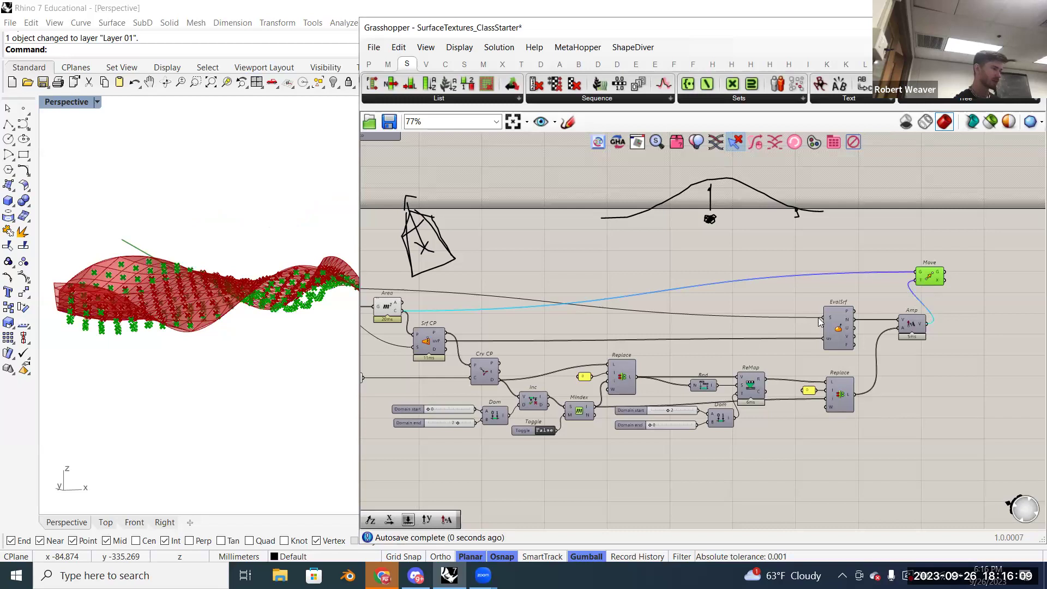
right_click_drag(210, 331, 210, 336)
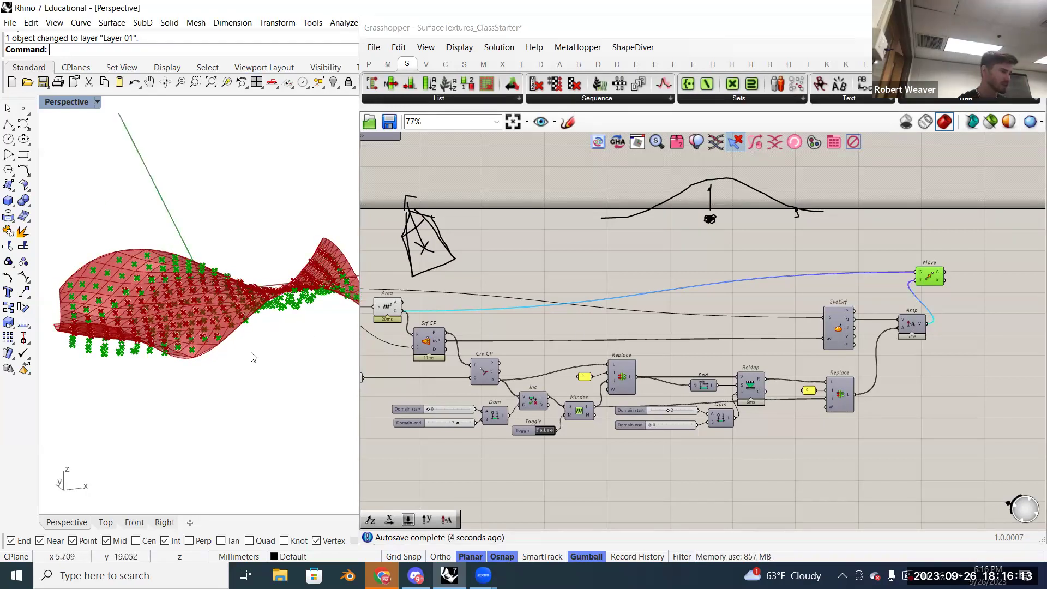
right_click_drag(252, 346, 261, 371)
- Widen the Rhino viewport beside the Grasshopper canvas and examine the moved centroids against the surface
left_click_drag(359, 346, 562, 346)
right_click_drag(373, 315, 443, 269, "shift")
right_click_drag(806, 348, 644, 361)
scroll(957, 335, "up", 1)
right_click_drag(305, 333, 331, 353)
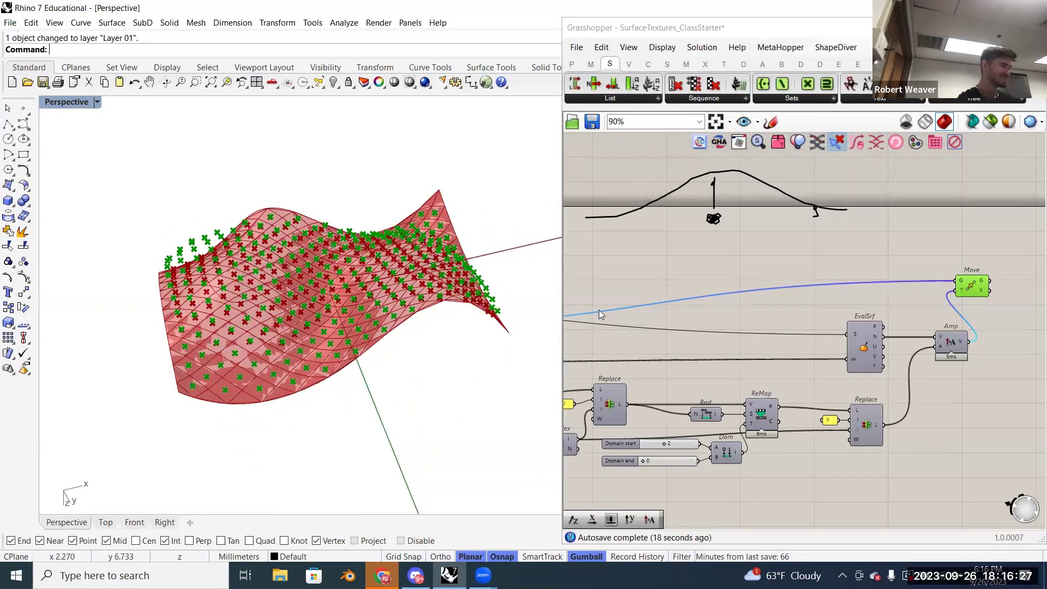
- Set the Domain start slider of the ReMap target domain to 5
right_click_drag(688, 454, 770, 413)
scroll(730, 421, "up", 1)
scroll(740, 420, "down", 1)
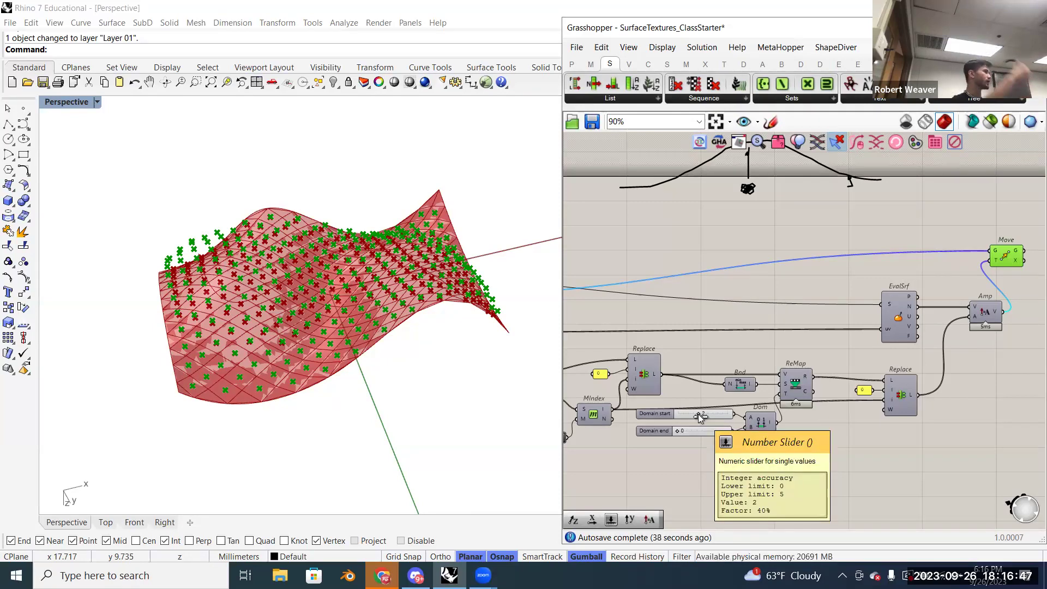
left_click_drag(698, 414, 745, 411)
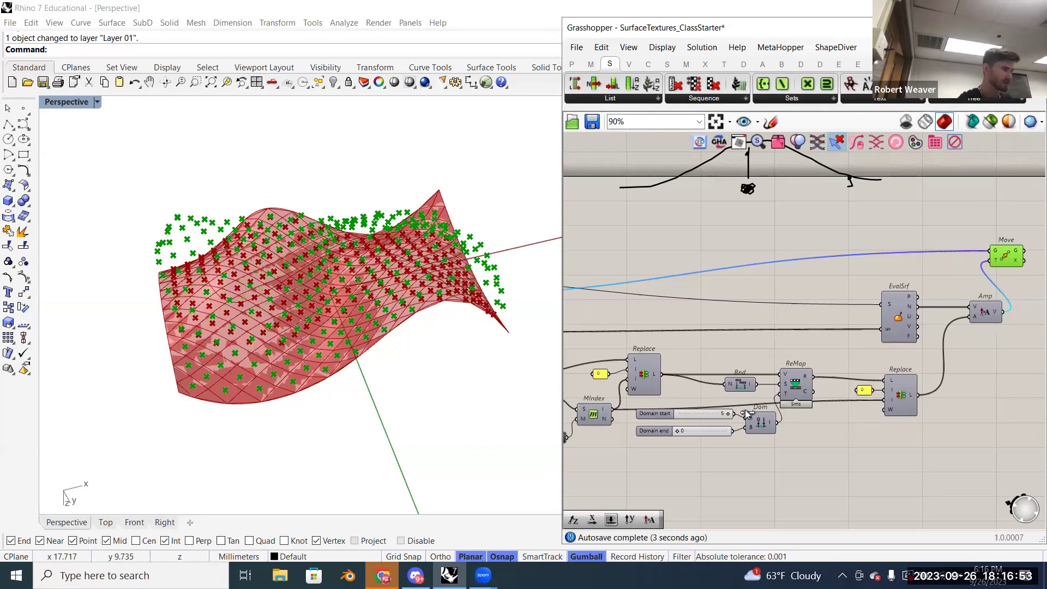
- Raise the upper limit of the target domain's Domain start slider to 10
right_click(709, 415)
mouse_move(791, 486)
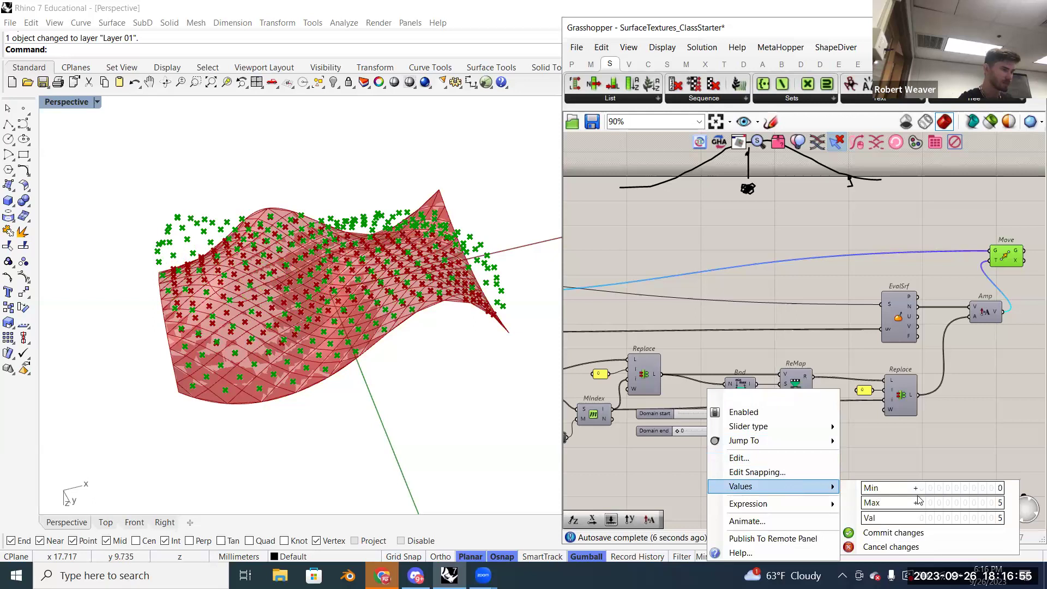
left_click(944, 502)
type("10")
key("Return")
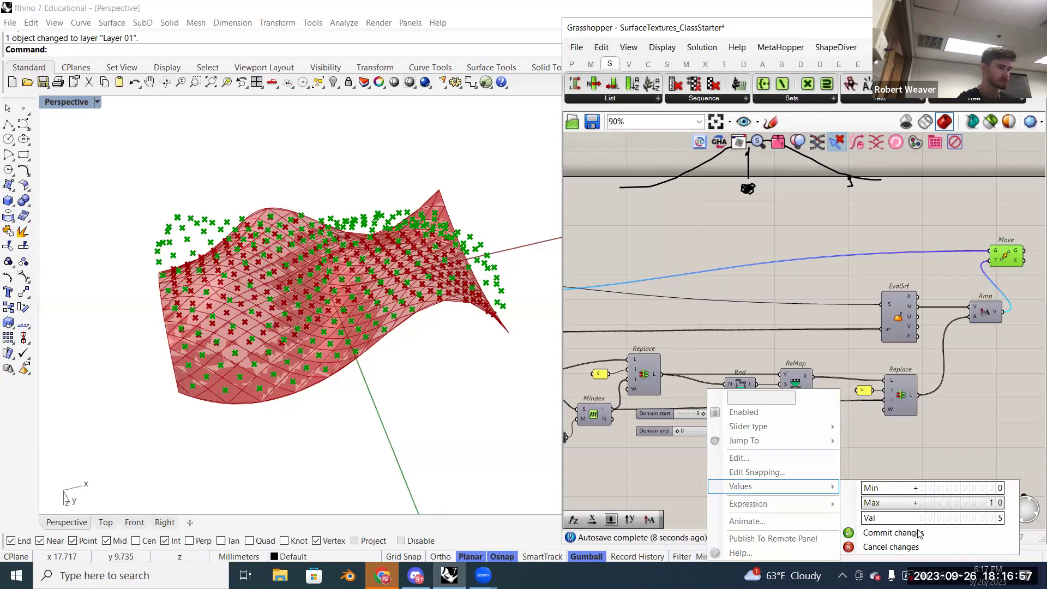
left_click(893, 533)
mouse_move(703, 413)
left_mouse_down()
mouse_move(742, 413)
mouse_move(703, 418)
left_mouse_up()
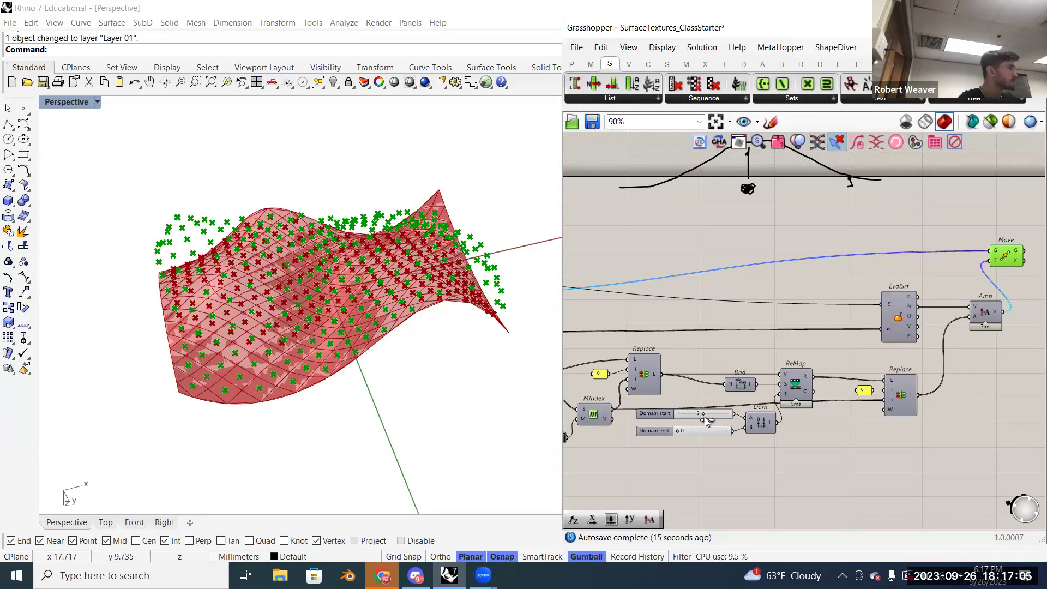
mouse_move(705, 417)
left_mouse_down()
mouse_move(714, 417)
mouse_move(701, 417)
left_mouse_up()
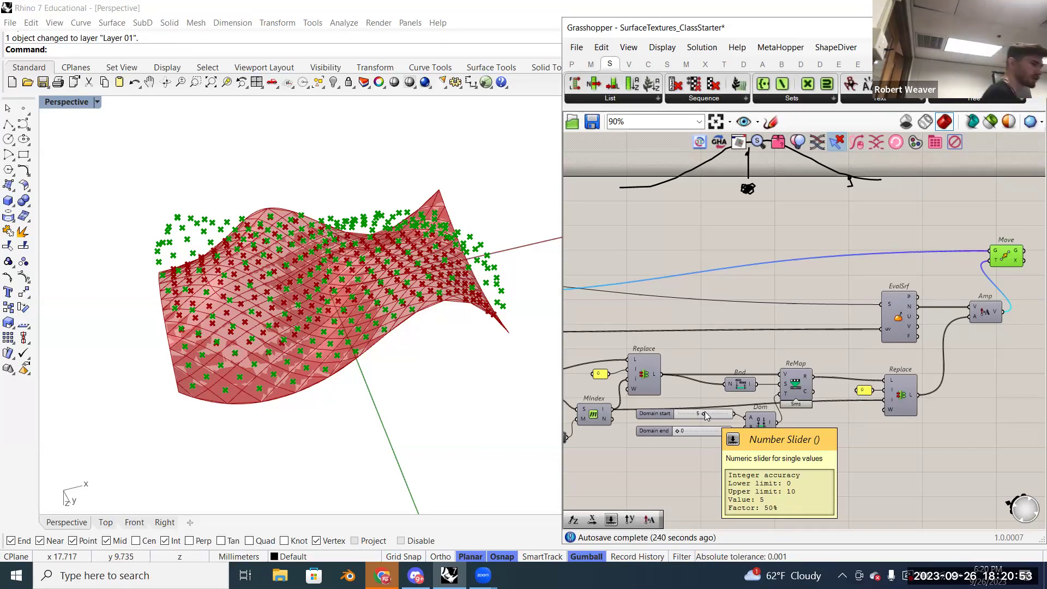
- Set the lower limit of the target domain's Domain start slider to -10
right_click_drag(764, 454, 848, 438)
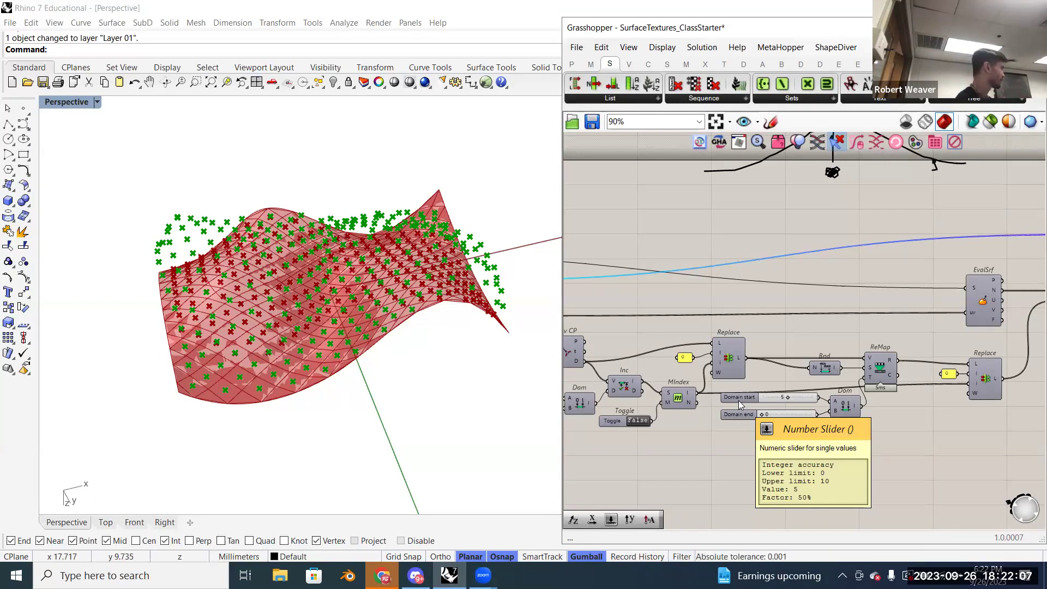
mouse_move(738, 418)
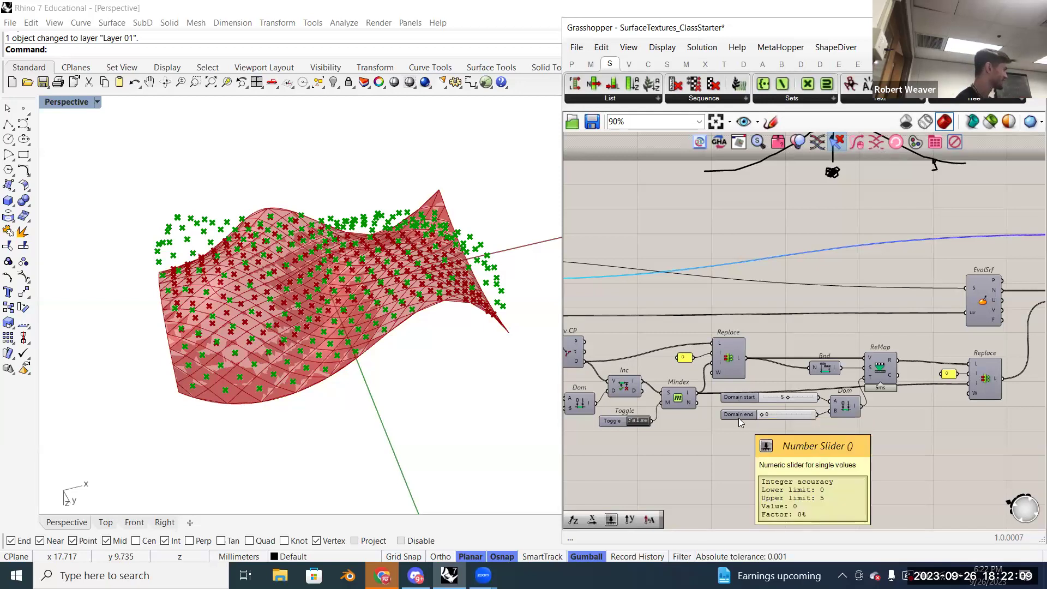
right_click_drag(467, 369, 443, 335)
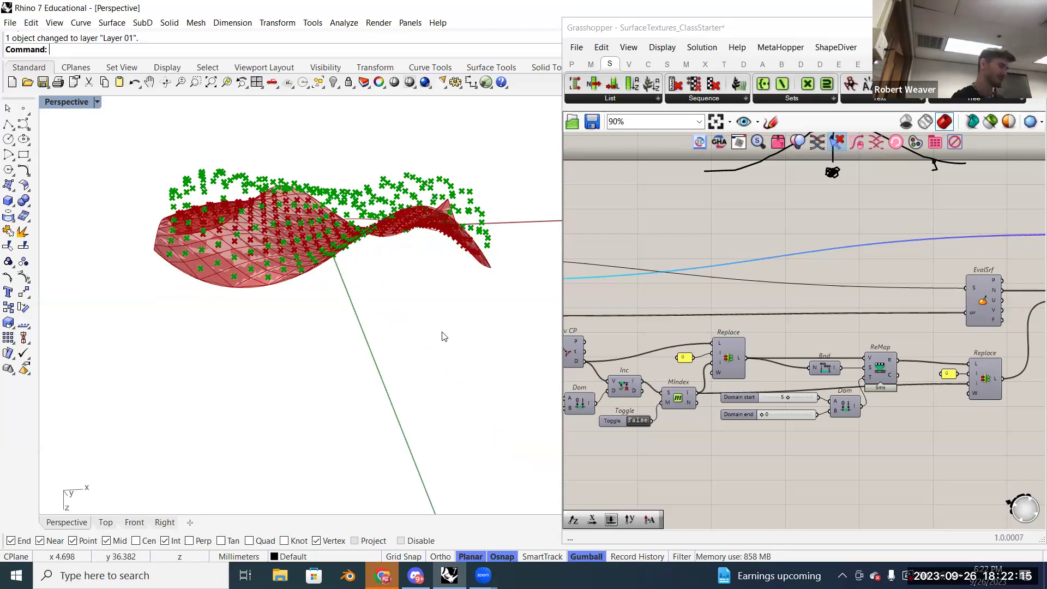
scroll(798, 388, "up", 5)
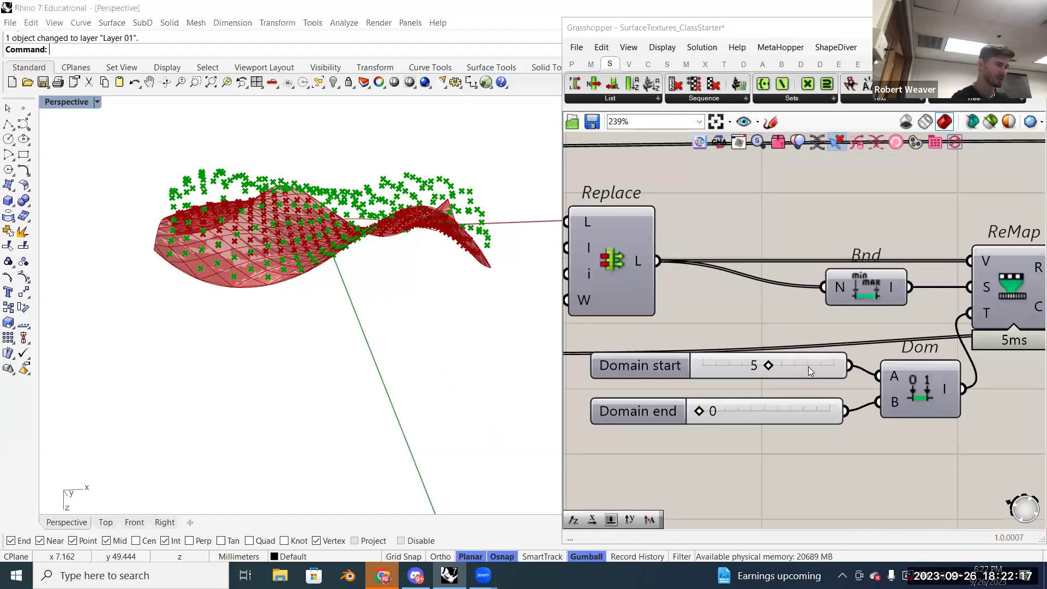
right_click(808, 366)
mouse_move(871, 464)
left_click(763, 467)
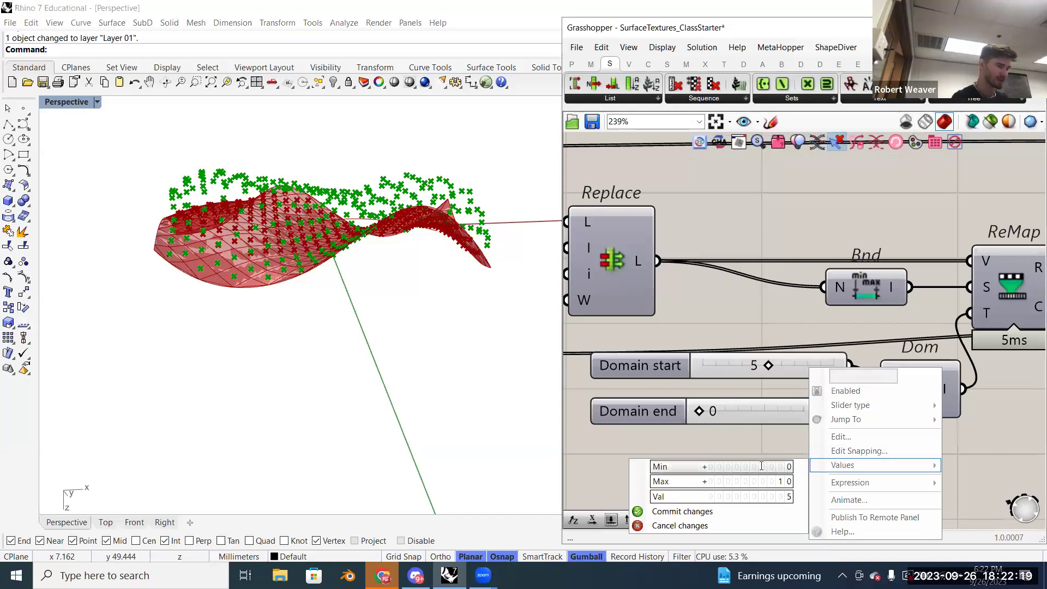
type("-10")
left_click(776, 467)
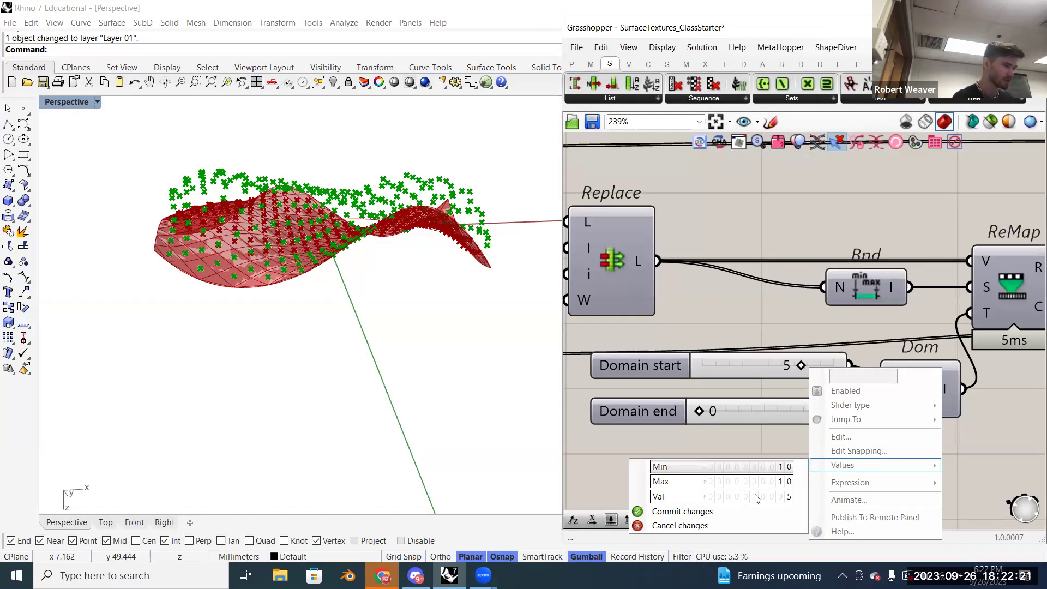
left_click(743, 512)
- Try the target domain's Domain start slider at -7 and settle on -3, checking the moved centroids
left_click_drag(796, 368, 722, 365)
right_click_drag(371, 250, 355, 398)
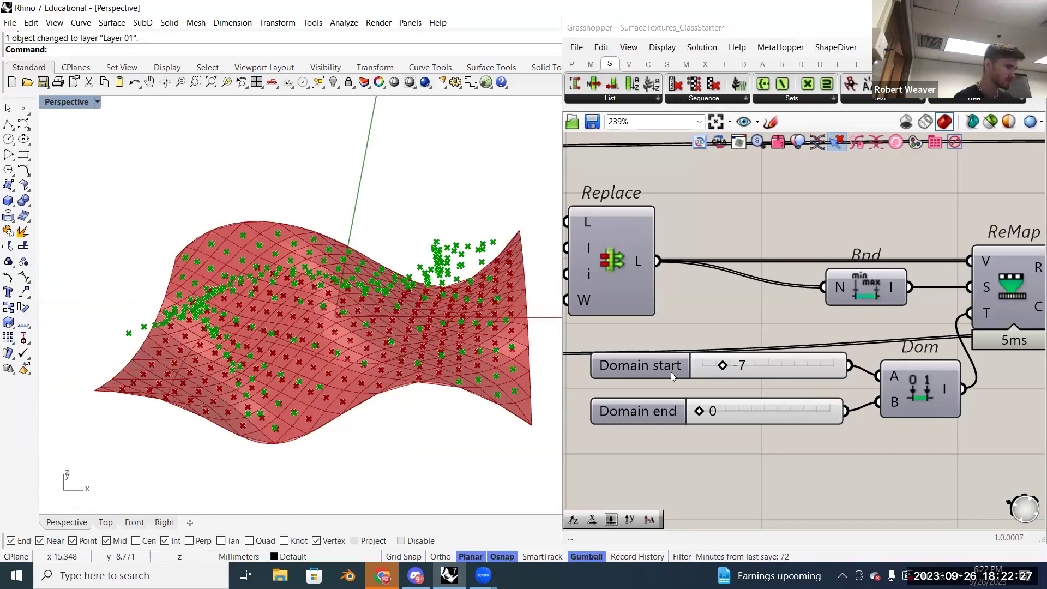
left_click_drag(722, 367, 751, 371)
right_click_drag(426, 366, 394, 425)
- Add a Deconstruct Brep component and place it directly above Move
scroll(723, 393, "down", 2)
scroll(722, 393, "down", 4)
right_click_drag(939, 386, 763, 402)
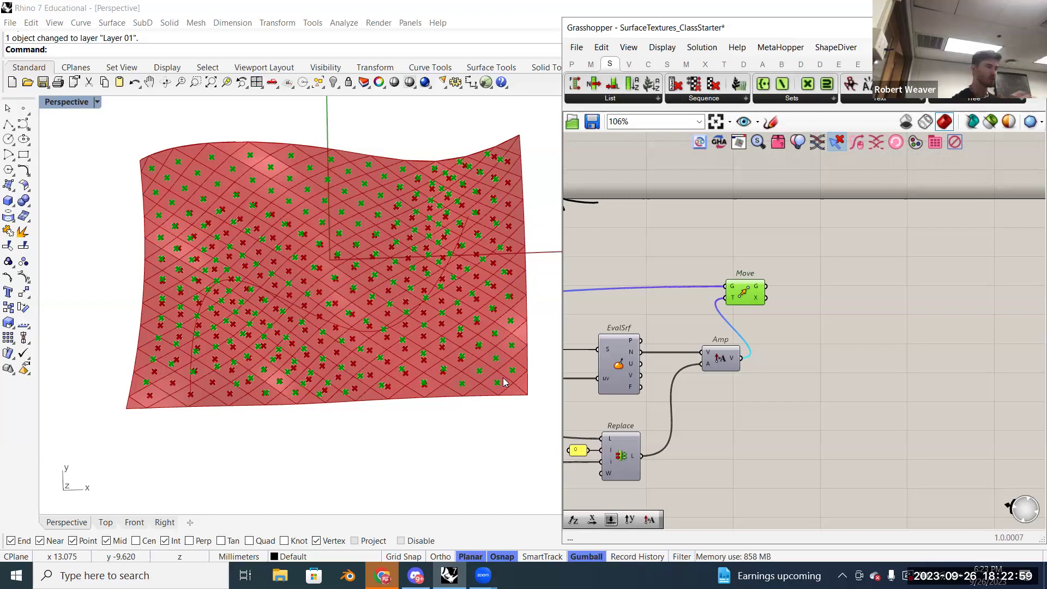
scroll(503, 382, "up", 5)
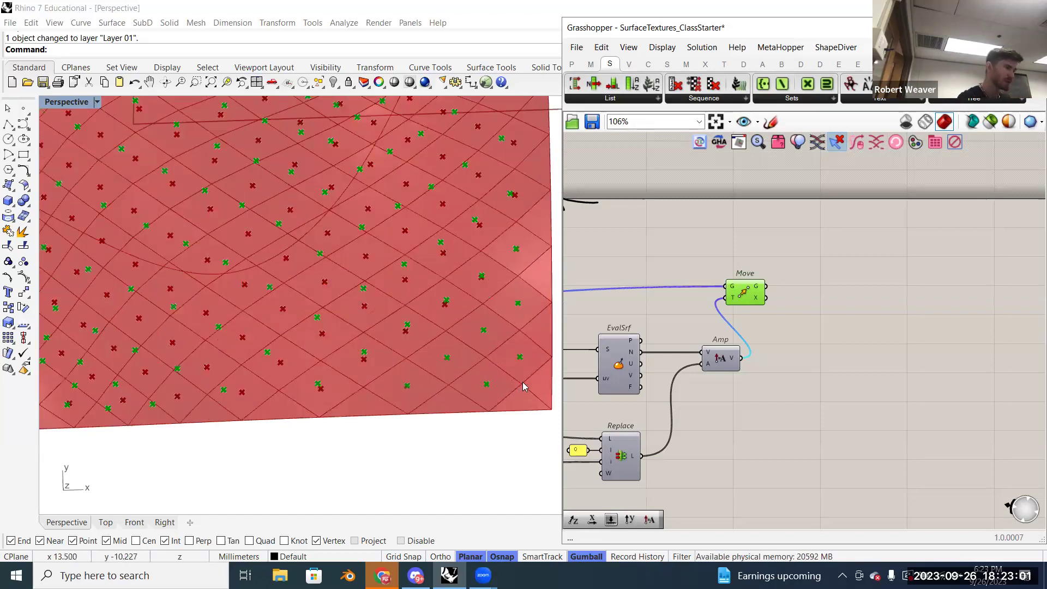
double_click(833, 268)
type("dec")
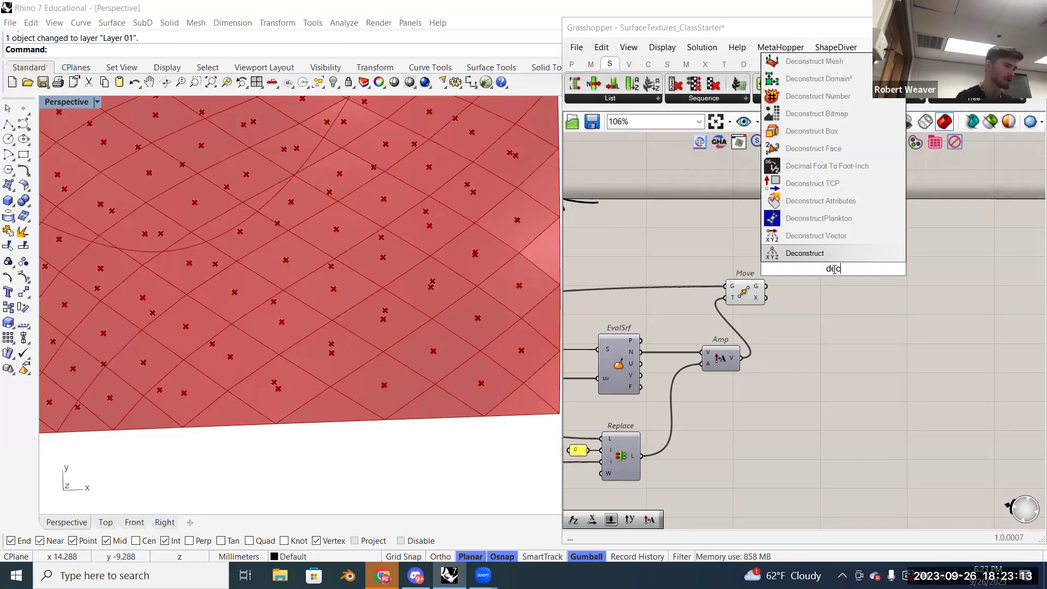
type("bre")
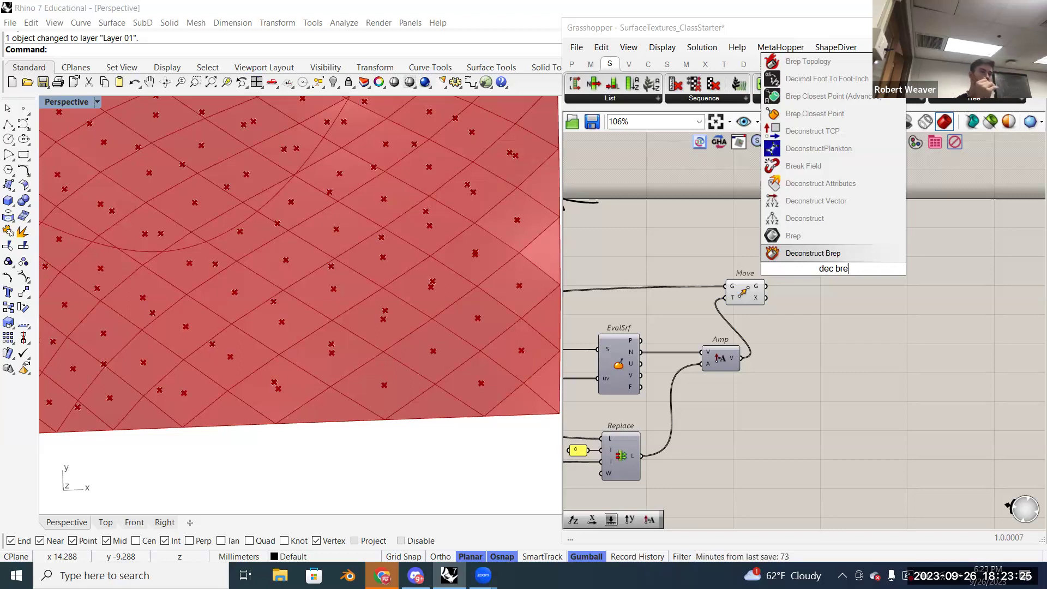
left_click(834, 254)
left_click_drag(834, 268, 749, 267)
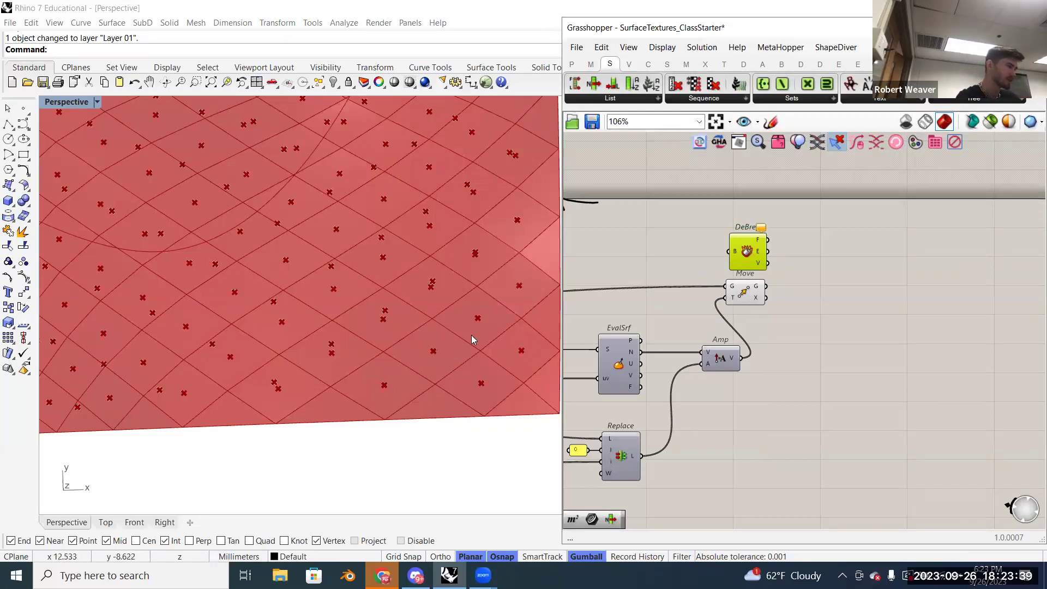
- Feed Deconstruct Brep's B input with the Diamonds output of the Diamond panels component
right_click_drag(697, 309, 837, 308)
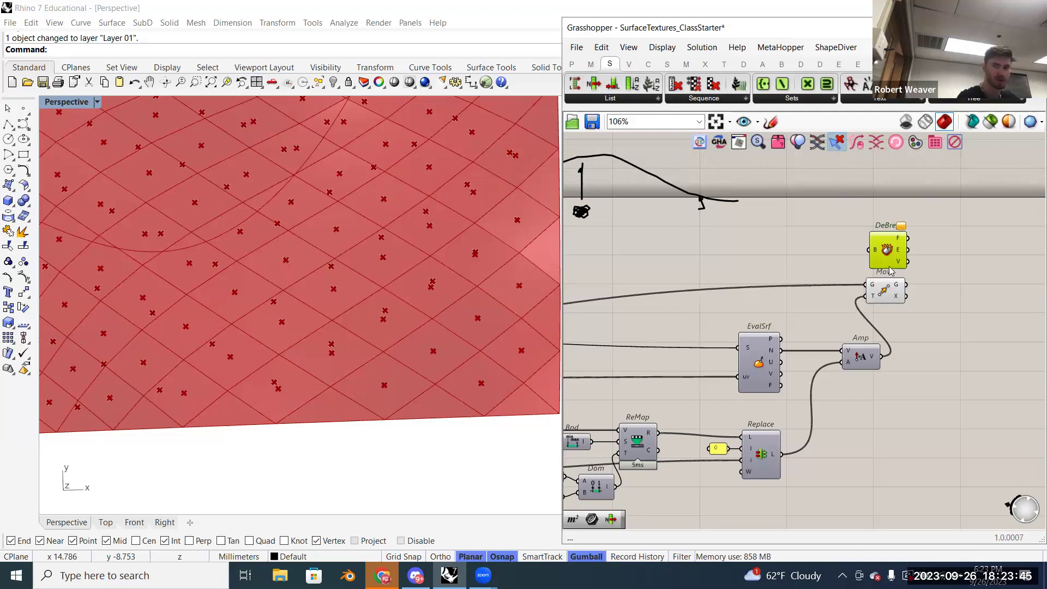
scroll(879, 251, "down", 1)
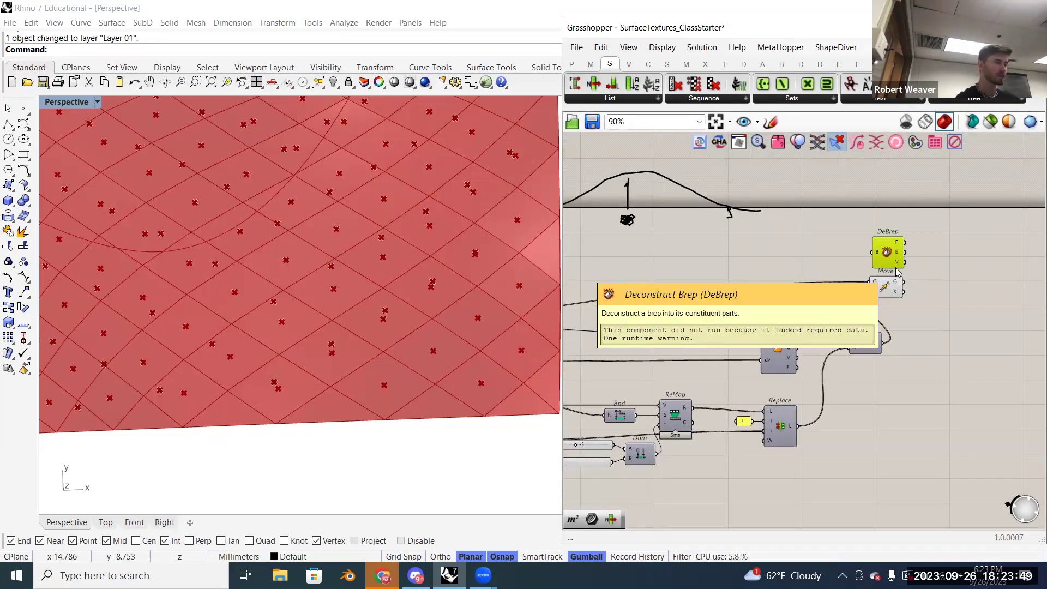
scroll(929, 276, "down", 3)
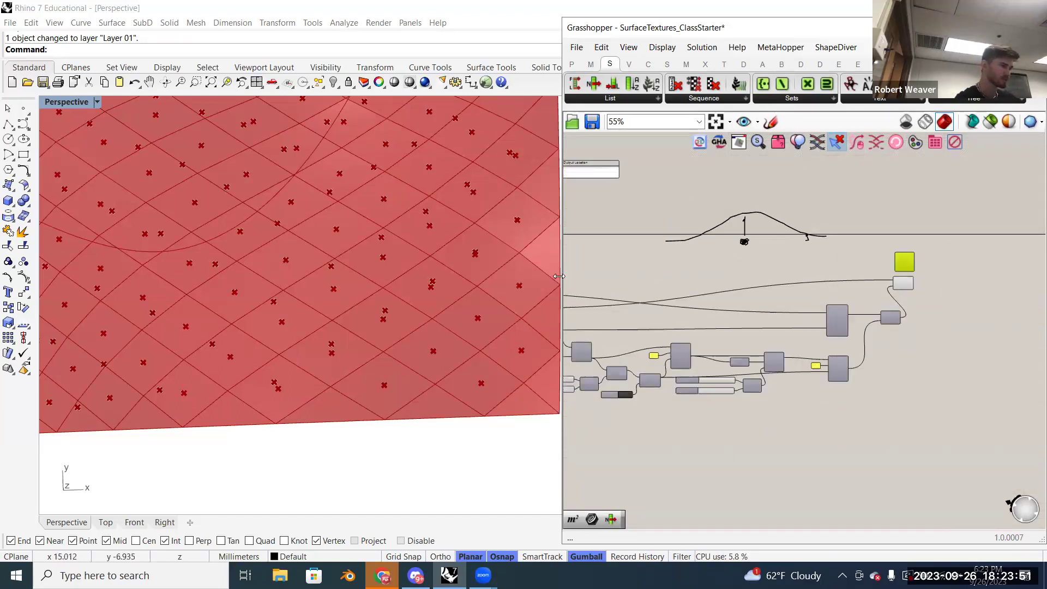
left_click_drag(562, 282, 551, 284)
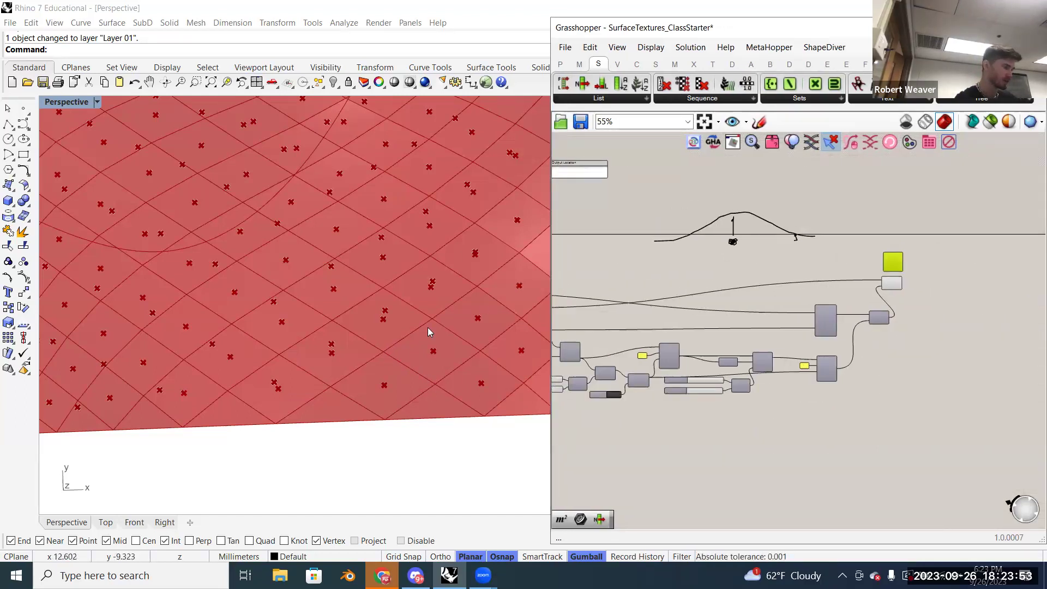
right_click_drag(697, 304, 812, 303)
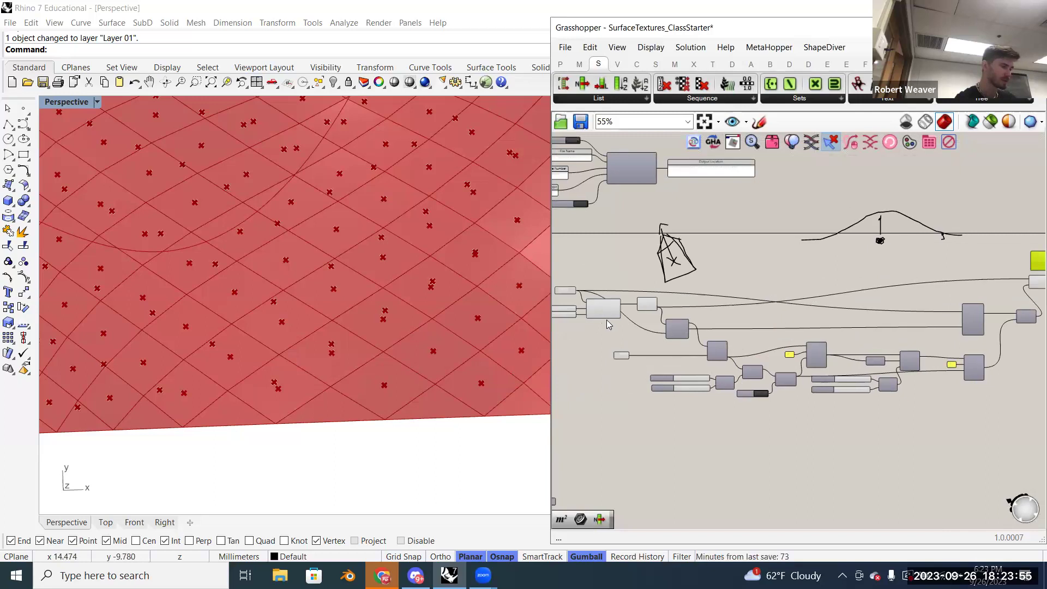
scroll(607, 315, "up", 5)
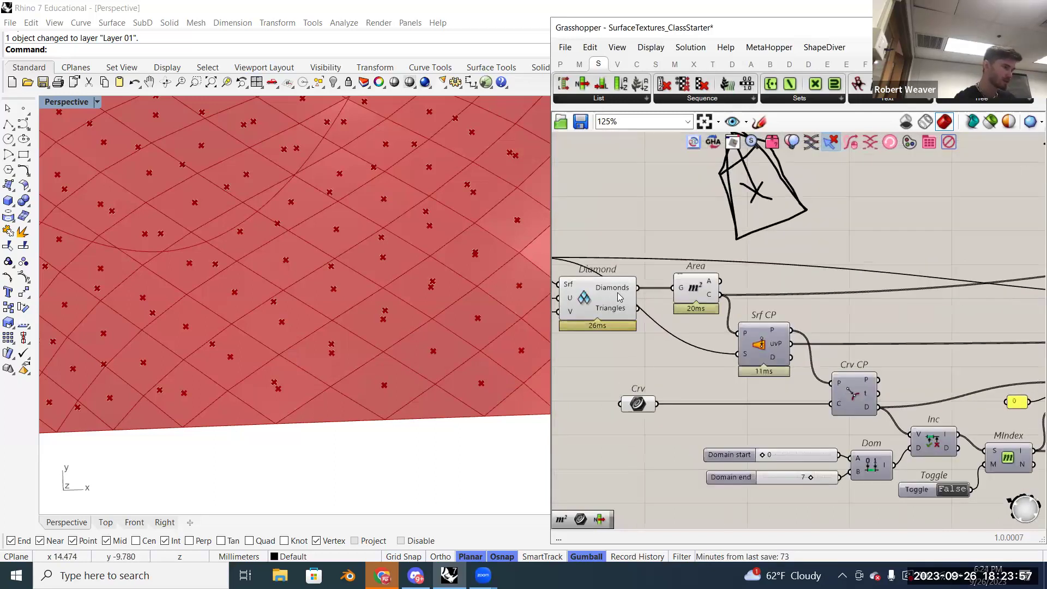
mouse_move(646, 241)
left_mouse_down()
mouse_move(621, 226)
mouse_move(621, 266)
mouse_move(927, 248)
left_mouse_up()
scroll(619, 264, "up", 1)
scroll(614, 273, "down", 5)
scroll(915, 255, "up", 2)
scroll(922, 251, "up", 2)
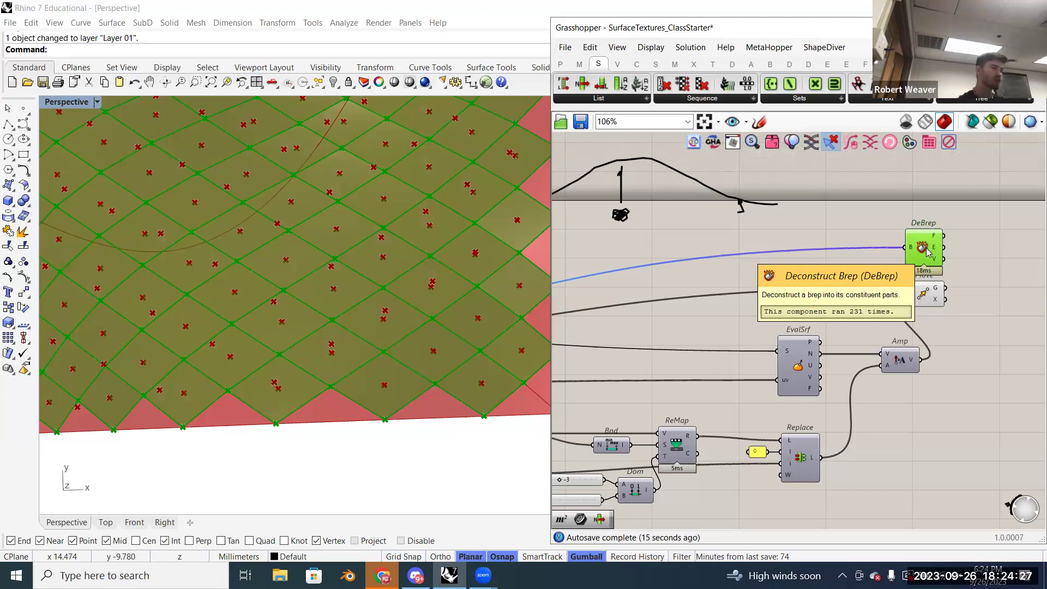
- Inspect the data in the Diamond component's Diamonds output
scroll(938, 294, "down", 5)
scroll(655, 326, "up", 5)
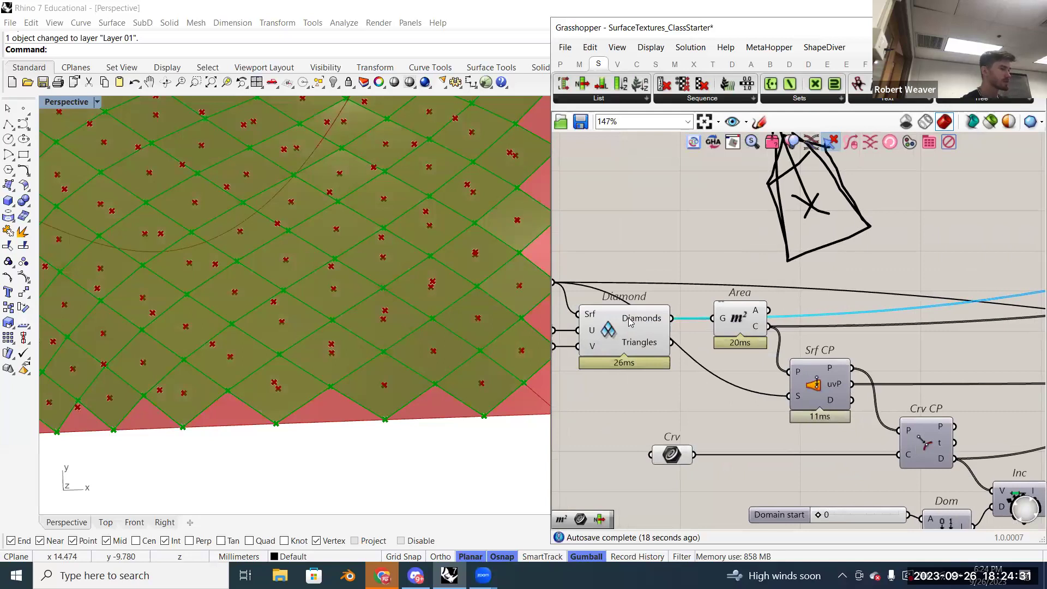
mouse_move(641, 320)
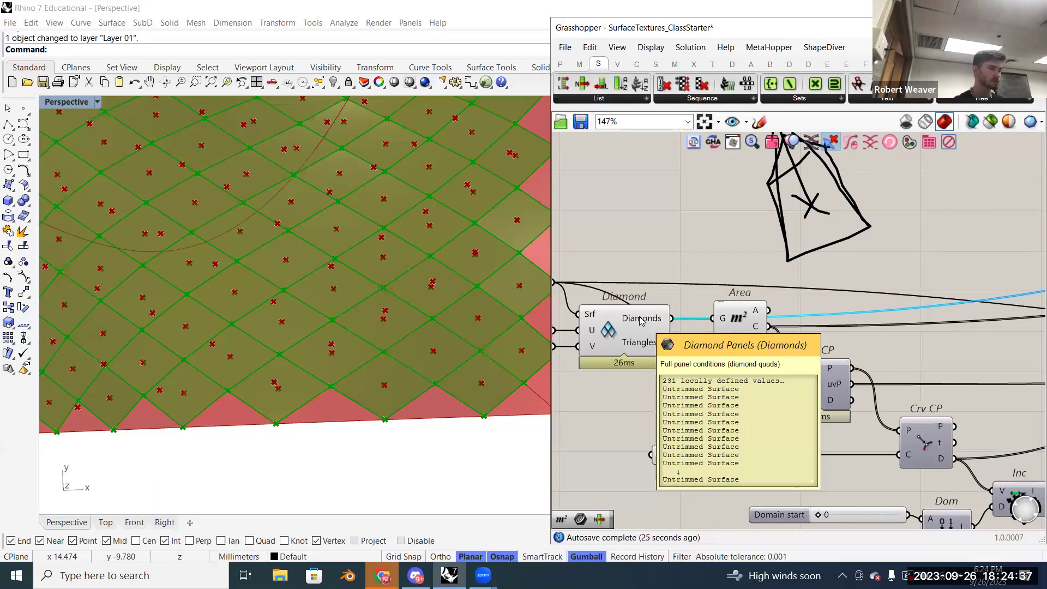
- Widen the Grasshopper canvas and inspect the data in Deconstruct Brep's Vertices output
scroll(642, 321, "down", 3)
scroll(656, 319, "down", 1)
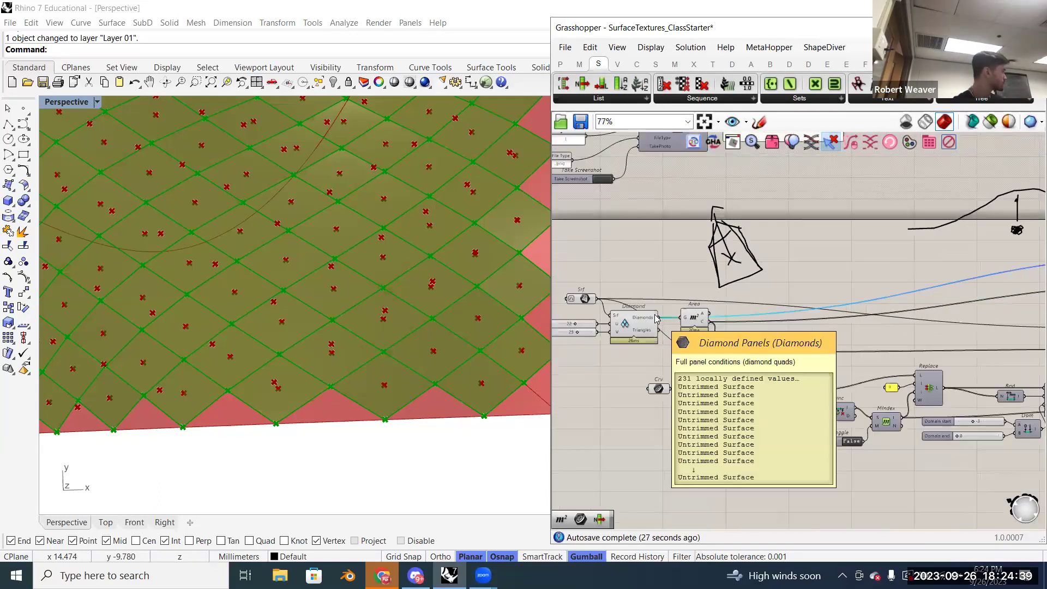
right_click_drag(930, 273, 702, 285)
left_click_drag(550, 256, 439, 255)
right_click_drag(618, 253, 726, 253)
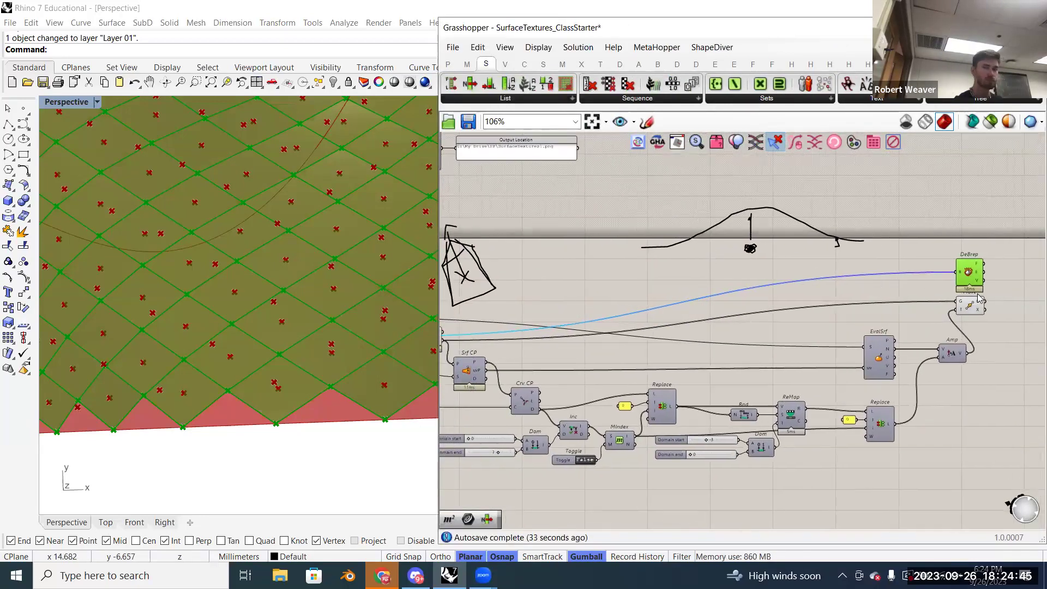
scroll(977, 298, "up", 2)
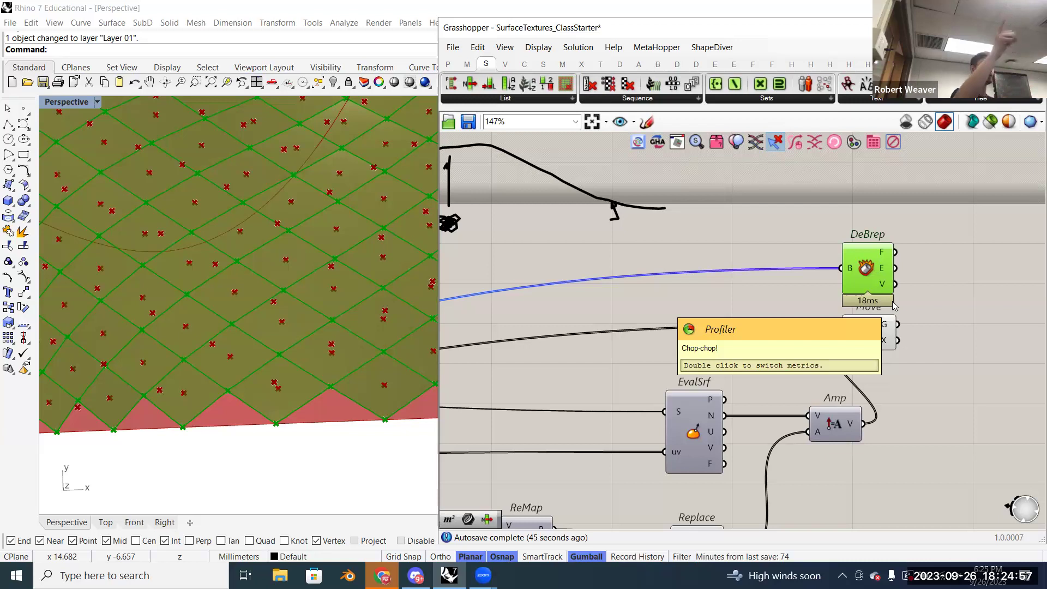
right_click_drag(902, 299, 854, 286)
mouse_move(838, 277)
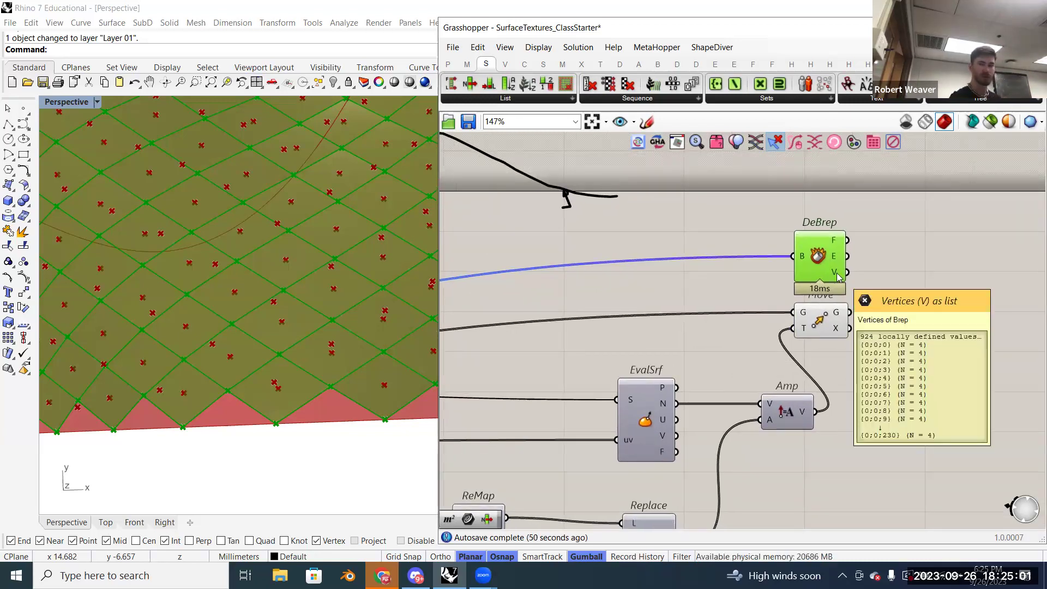
- Add a Delaunay Mesh component in the free space to the lower right of Move
right_click_drag(895, 289, 817, 290)
double_click(847, 305)
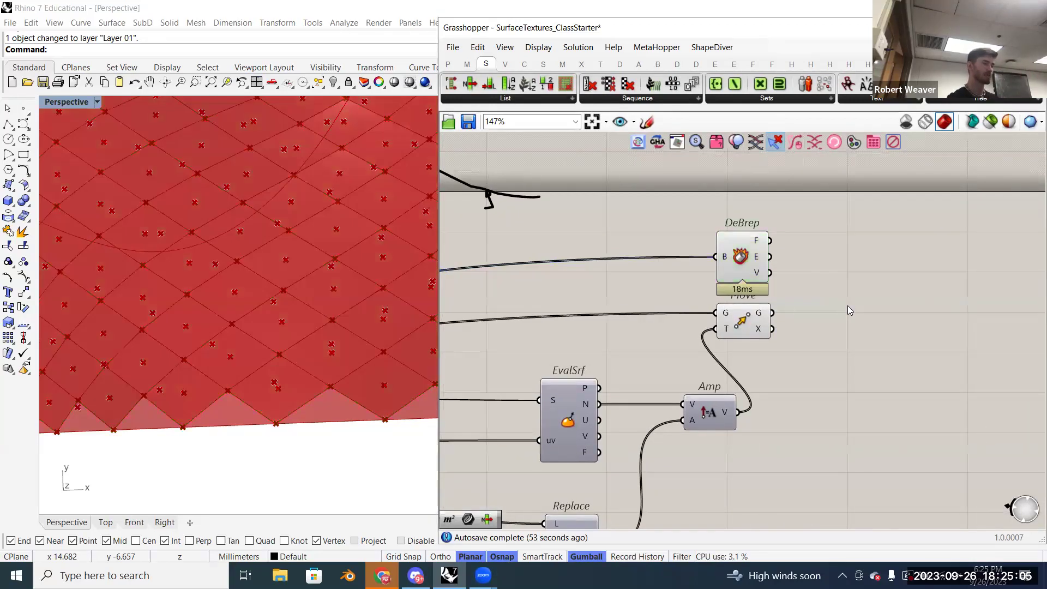
type("dela")
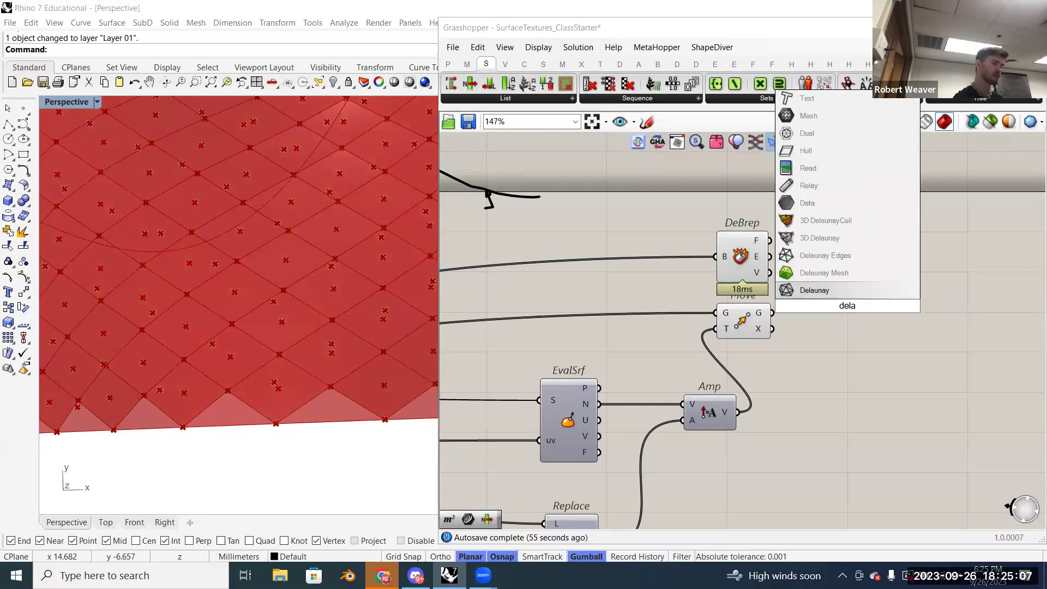
key("Up")
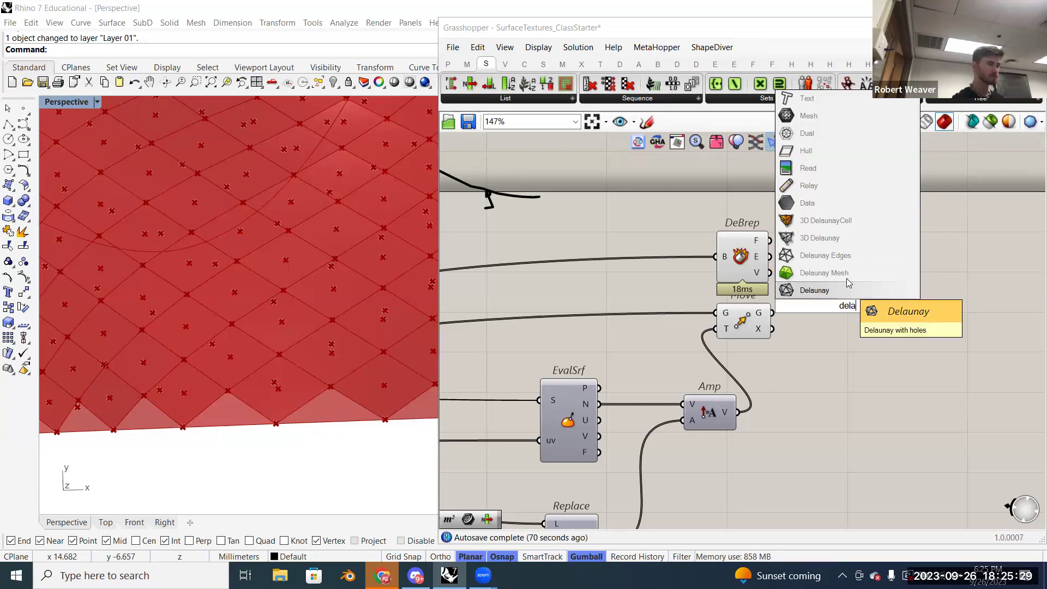
key("Return")
left_click_drag(849, 296, 930, 374)
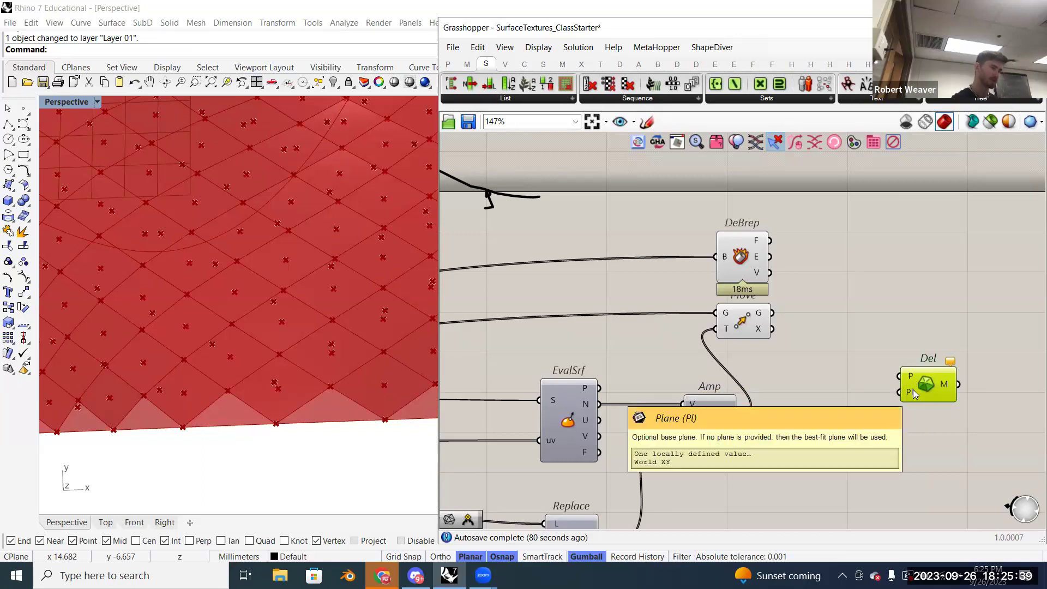
- Highlight the geometry from Deconstruct Brep and Move in the viewport to compare the panel vertices with the moved centroids
right_click_drag(890, 371, 928, 379)
left_click_drag(863, 368, 688, 237)
scroll(275, 310, "down", 3)
right_click_drag(275, 309, 363, 398)
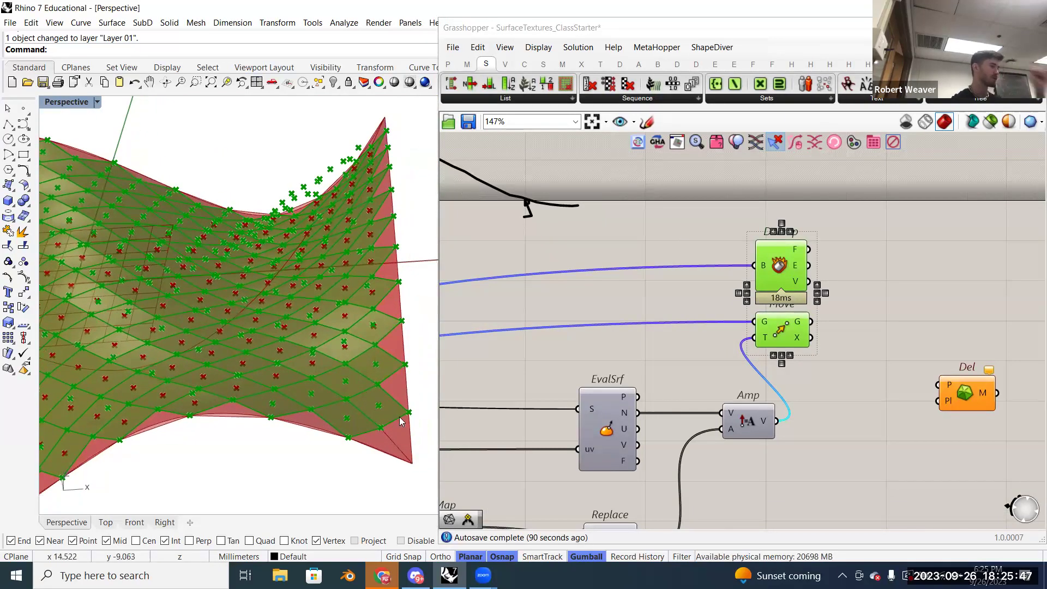
left_click(851, 330)
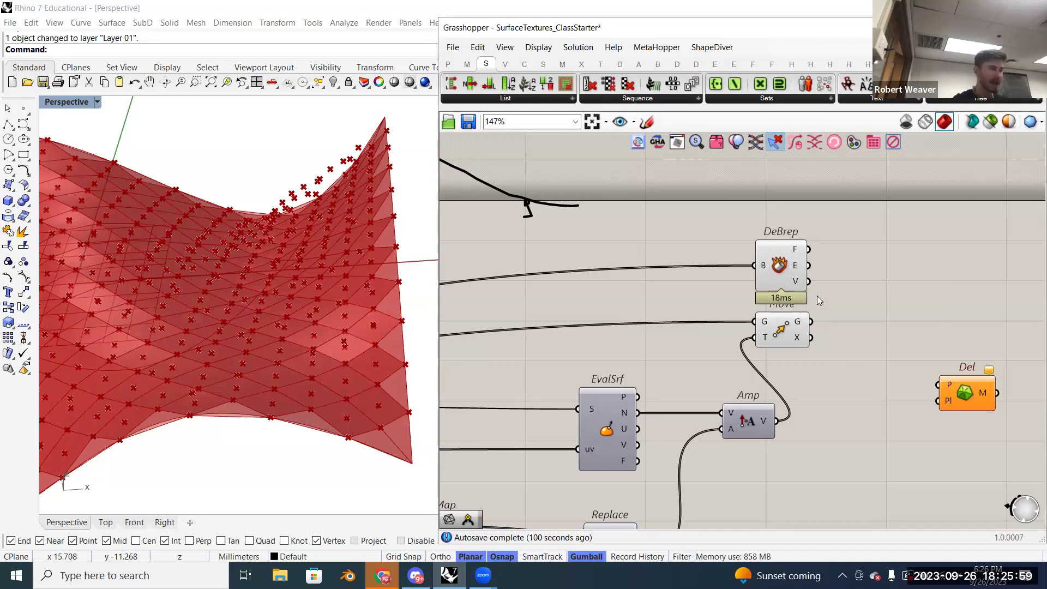
mouse_move(797, 283)
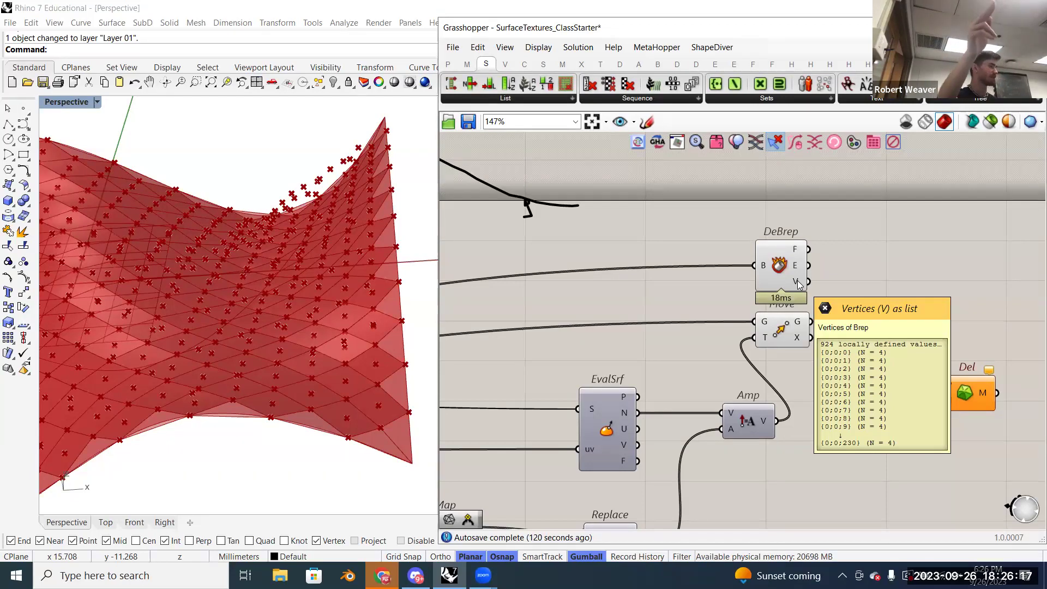
left_click(797, 326)
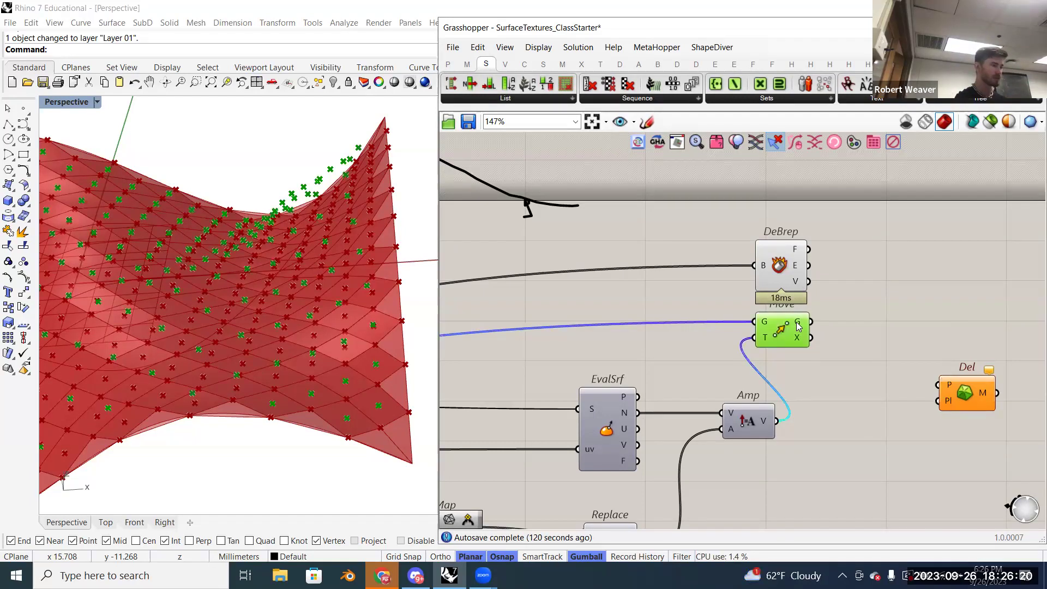
- Add an Insert Items component beside Deconstruct Brep and feed its L input with the Vertices output
double_click(880, 283)
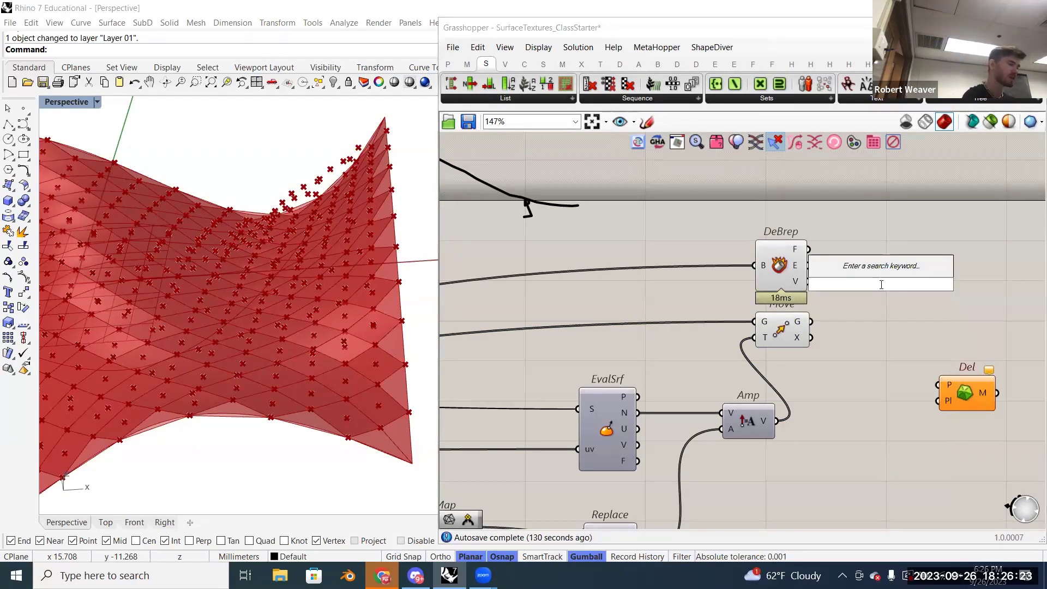
type("insert")
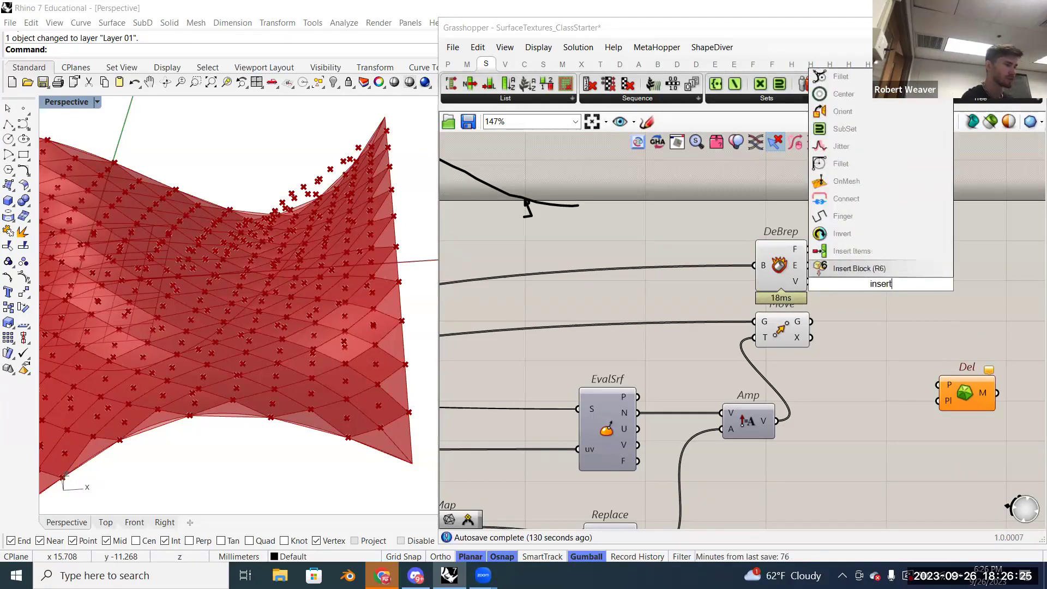
key("Up")
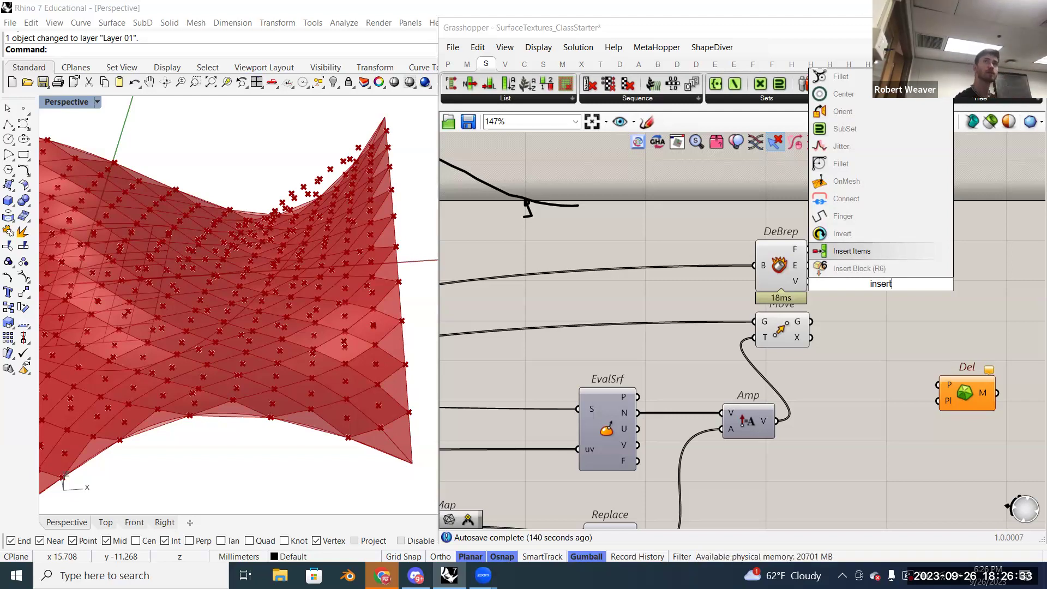
left_click(877, 253)
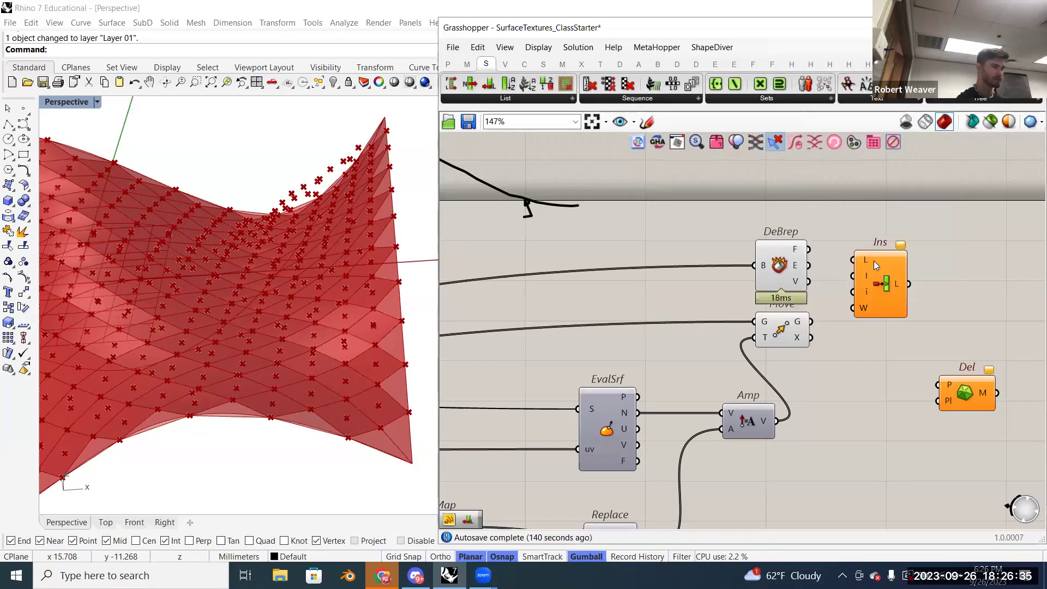
left_click_drag(879, 279, 881, 284)
left_click(848, 219)
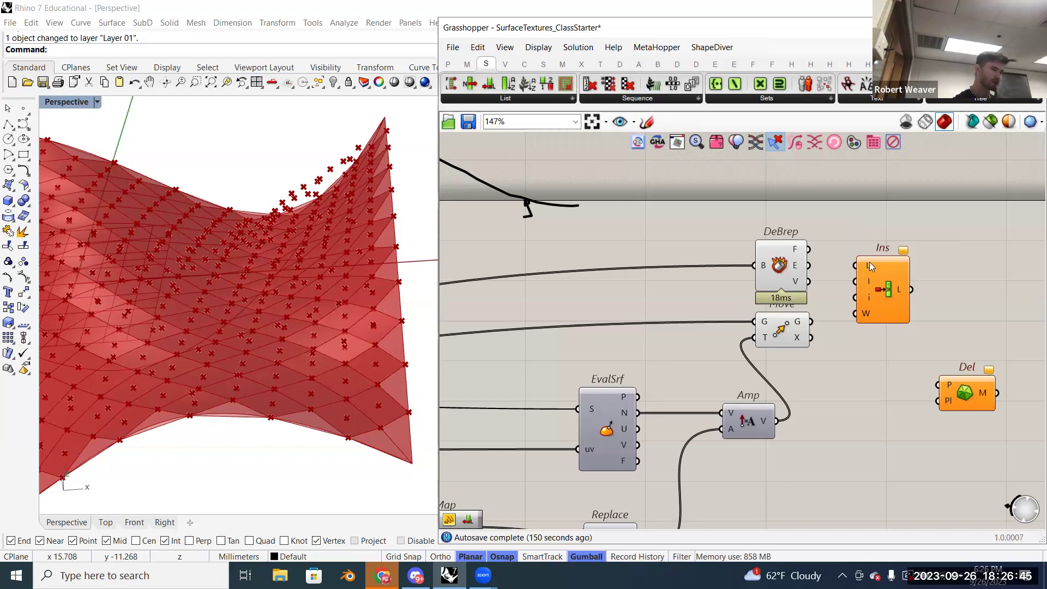
left_click_drag(869, 266, 869, 293)
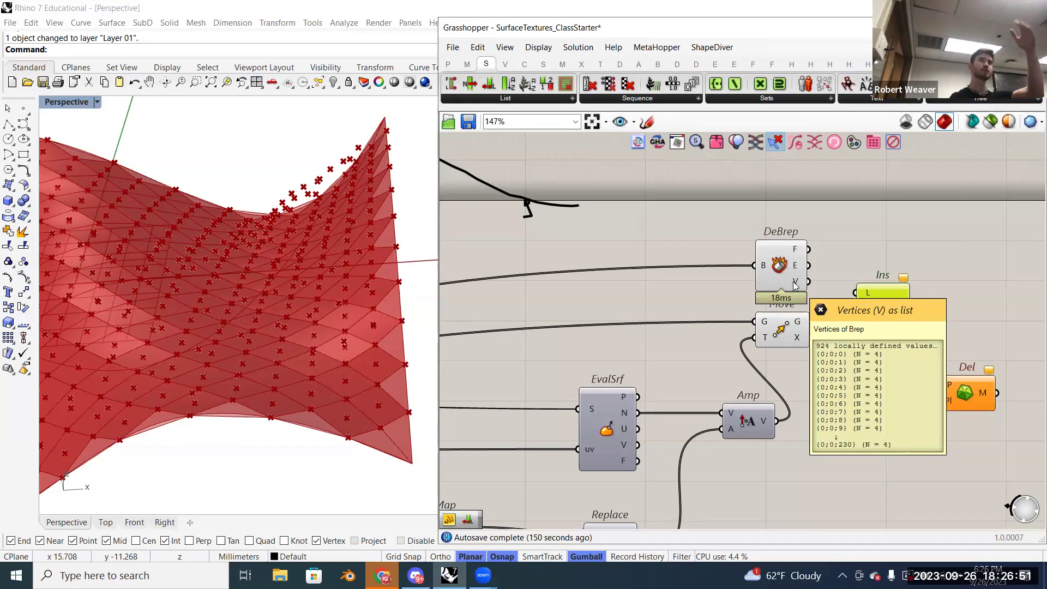
left_click_drag(795, 283, 885, 313)
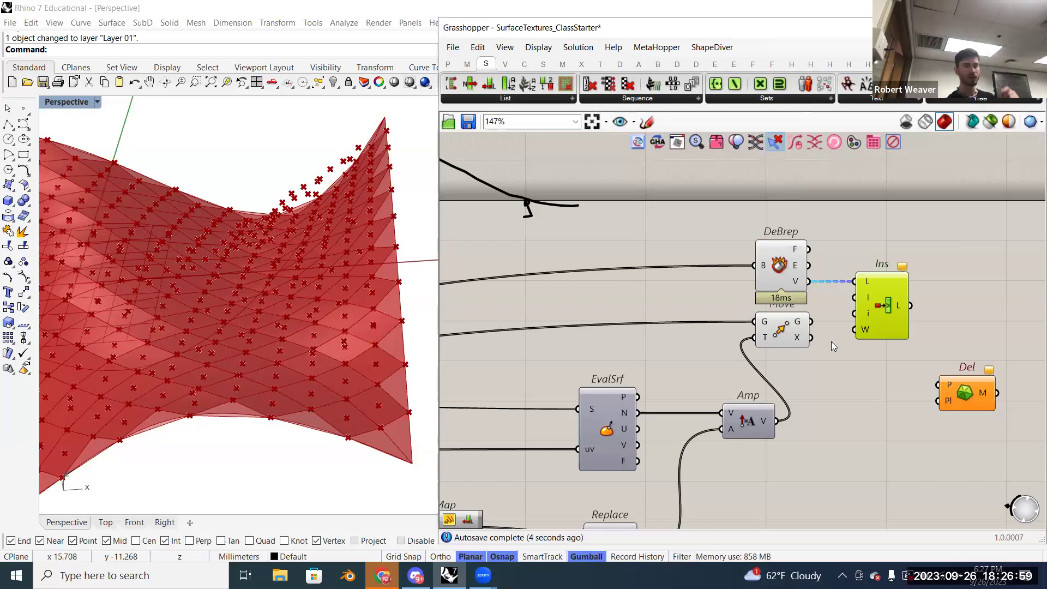
- Compare the data structures of the Move Geometry and Deconstruct Brep Vertices outputs, and graft Move's Geometry output
mouse_move(798, 329)
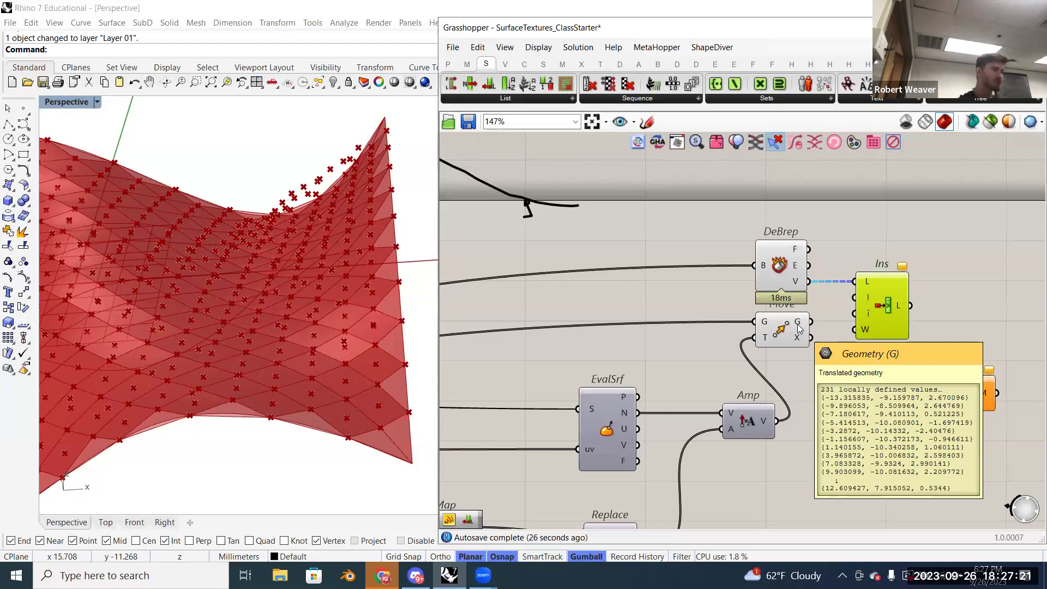
mouse_move(796, 283)
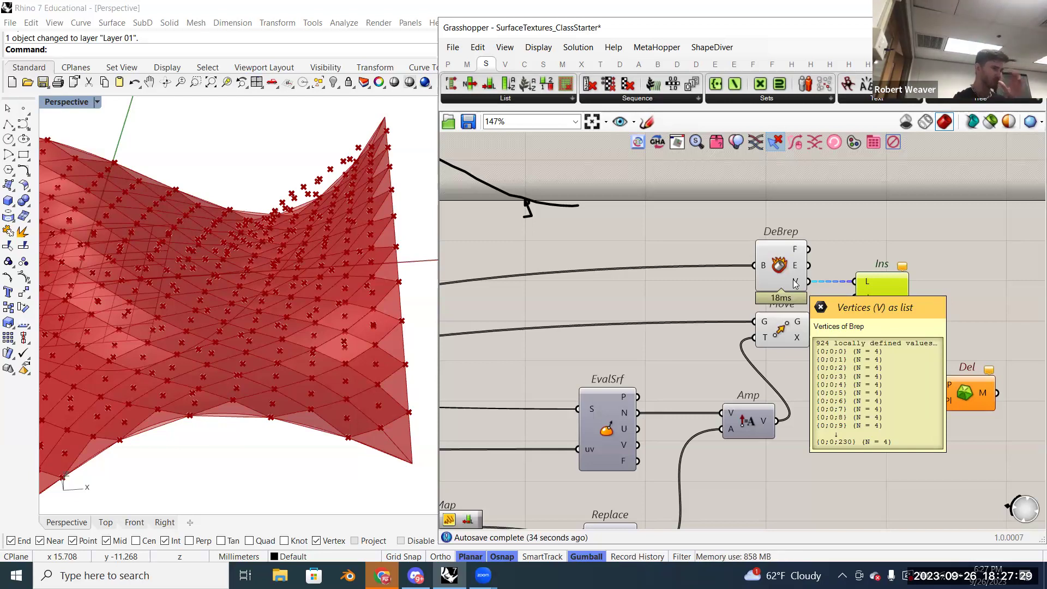
mouse_move(800, 323)
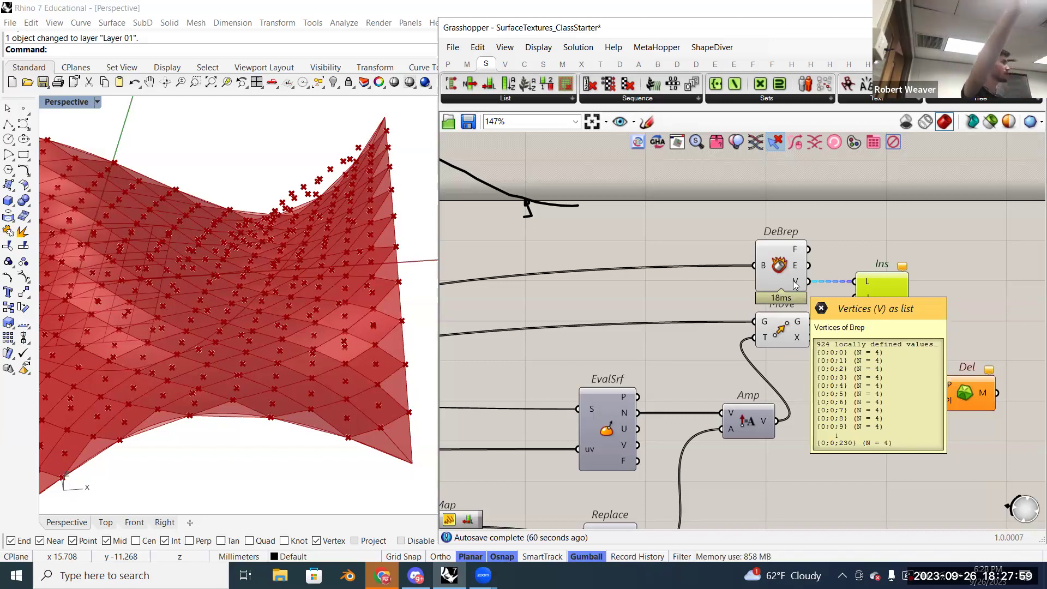
right_click(800, 325)
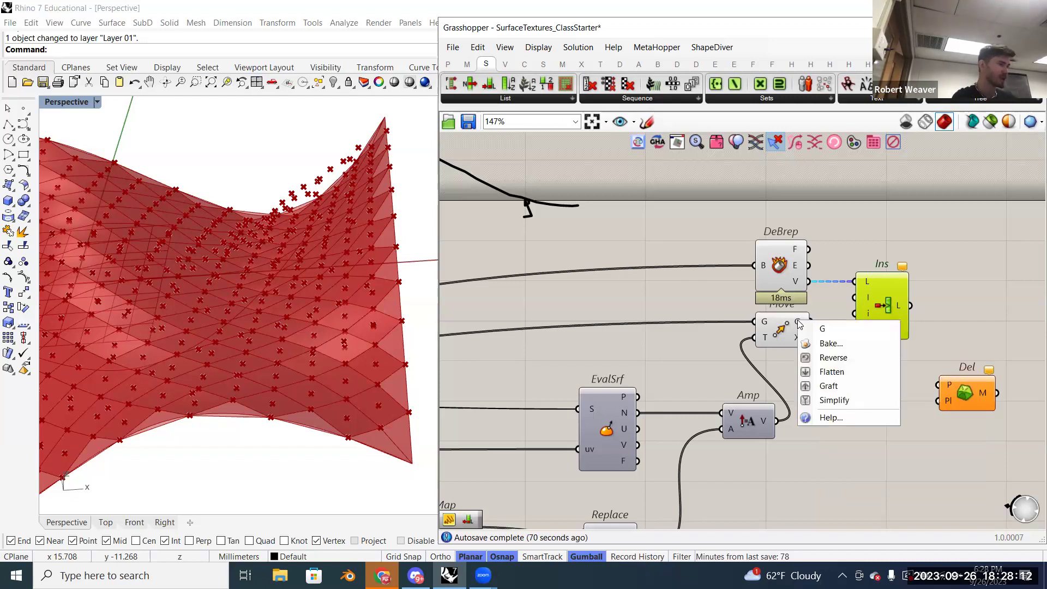
left_click(846, 385)
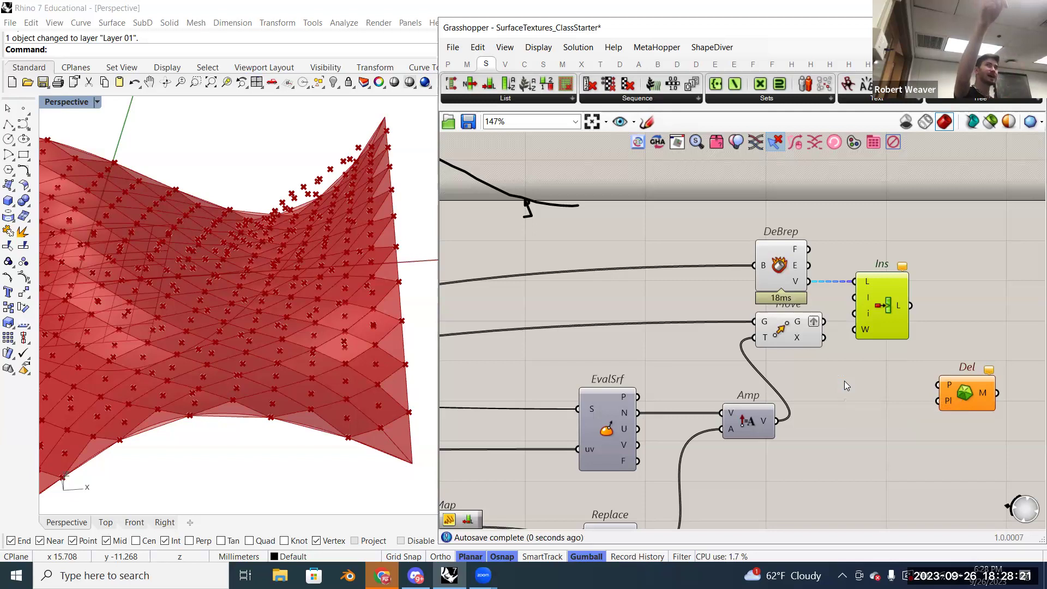
mouse_move(797, 327)
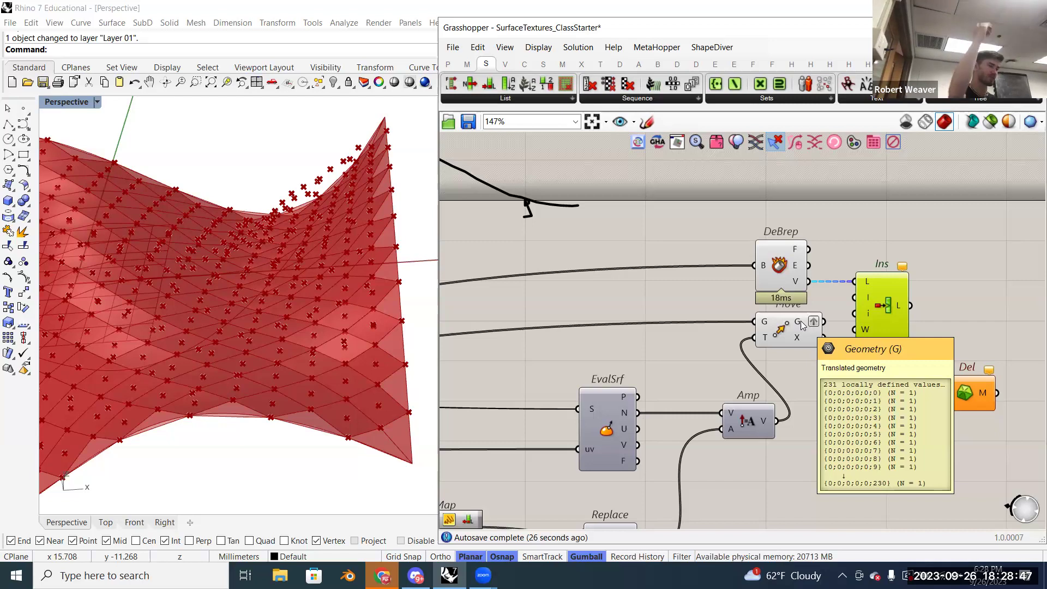
- Feed Insert Items' Item input with Move's grafted Geometry output and shift Insert Items and Delaunay Mesh to make room
left_click_drag(871, 297, 887, 296)
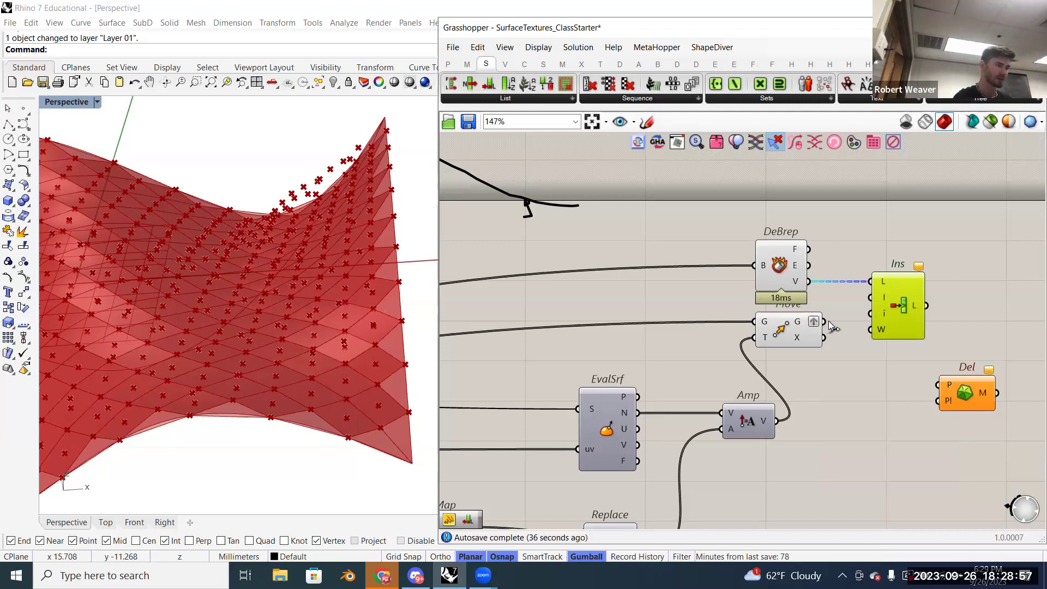
mouse_move(882, 302)
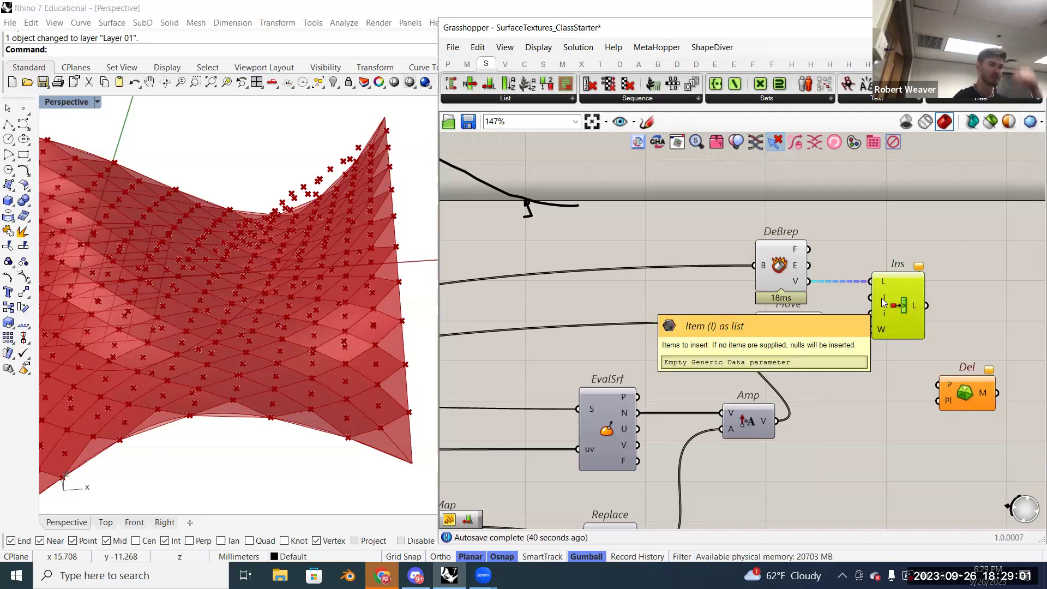
left_click_drag(825, 321, 910, 313)
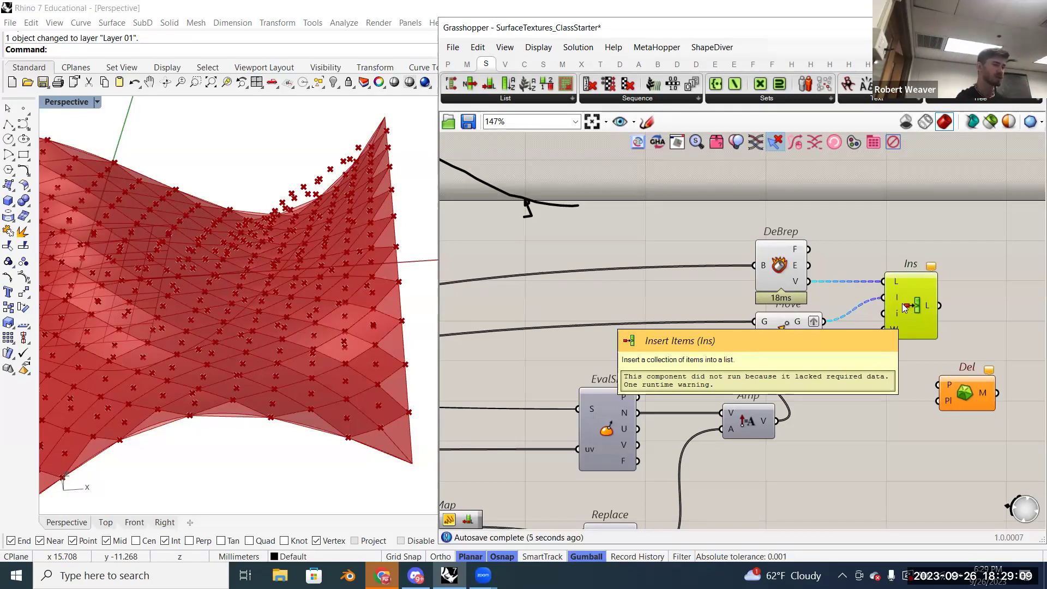
right_click_drag(914, 337, 857, 339)
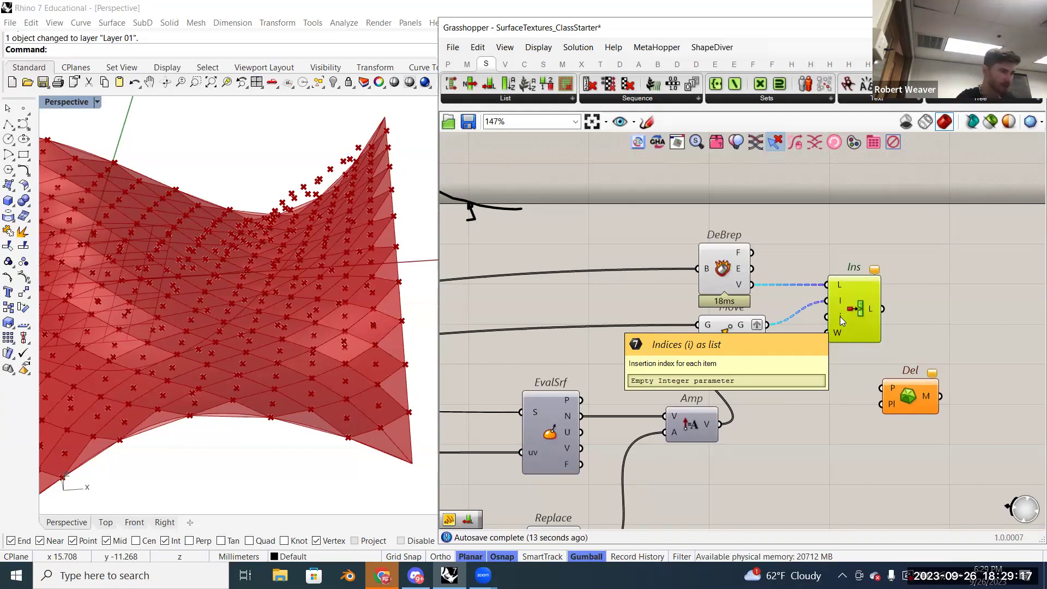
left_click_drag(909, 393, 925, 417)
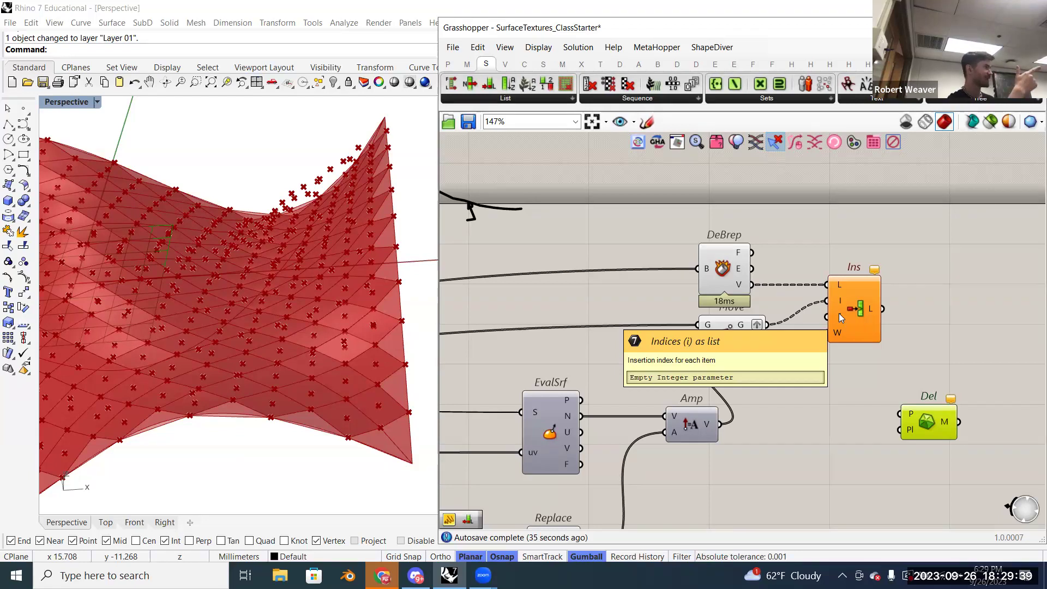
- Add a panel containing 4, connect it to Insert Items' Indices input, and inspect the resulting list output
double_click(792, 390)
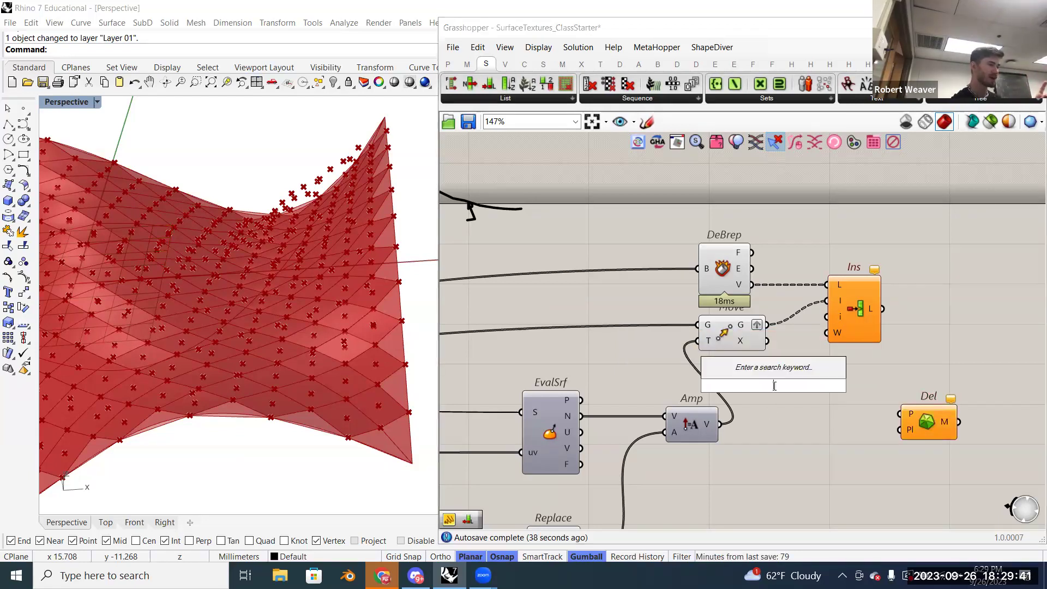
type("//")
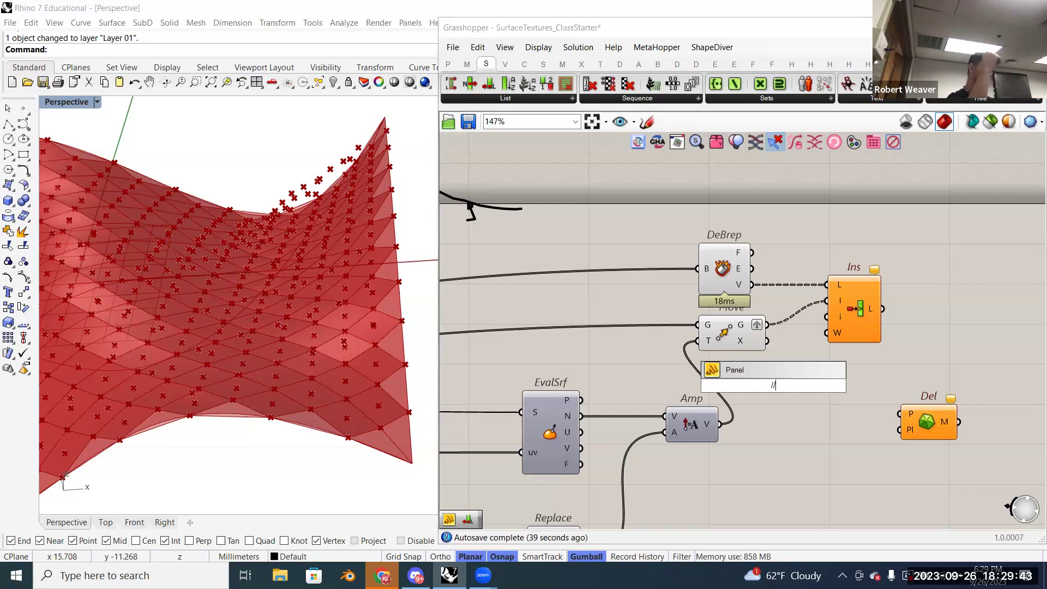
type("4")
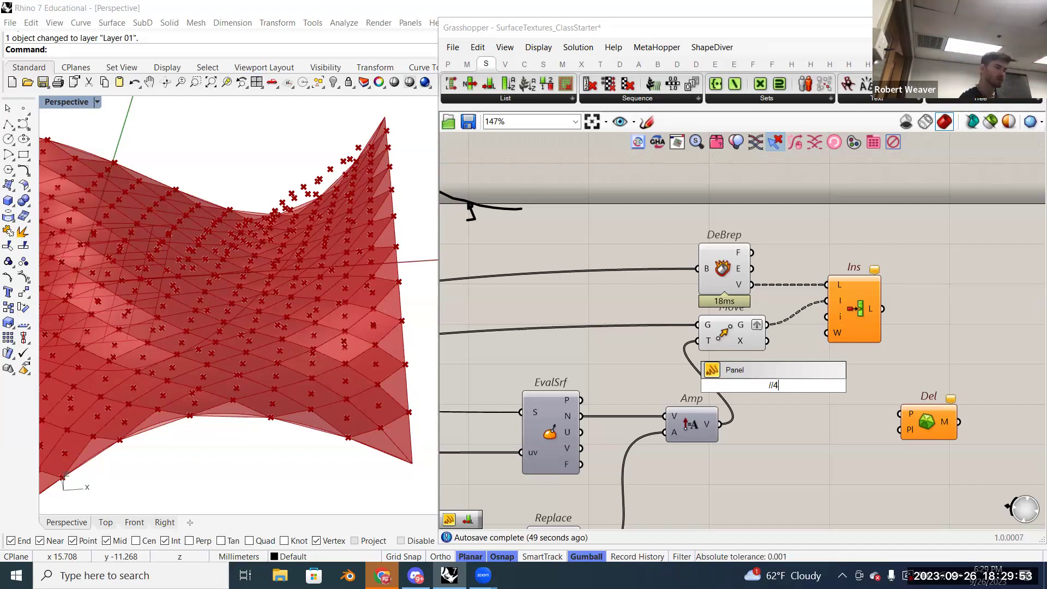
key("Return")
mouse_move(755, 372)
left_mouse_down()
mouse_move(840, 317)
mouse_move(828, 316)
left_mouse_up()
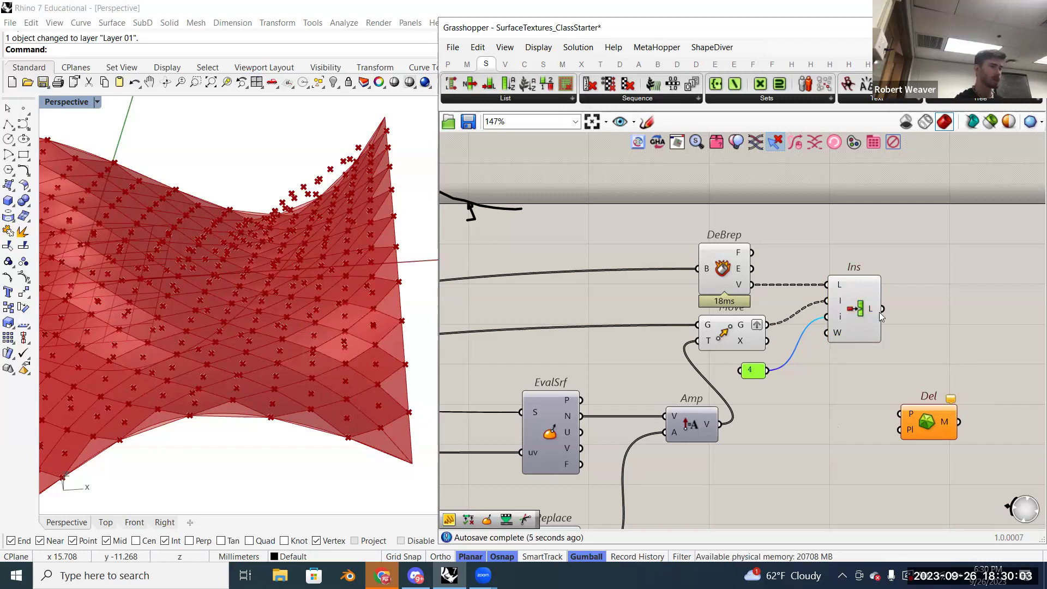
mouse_move(871, 306)
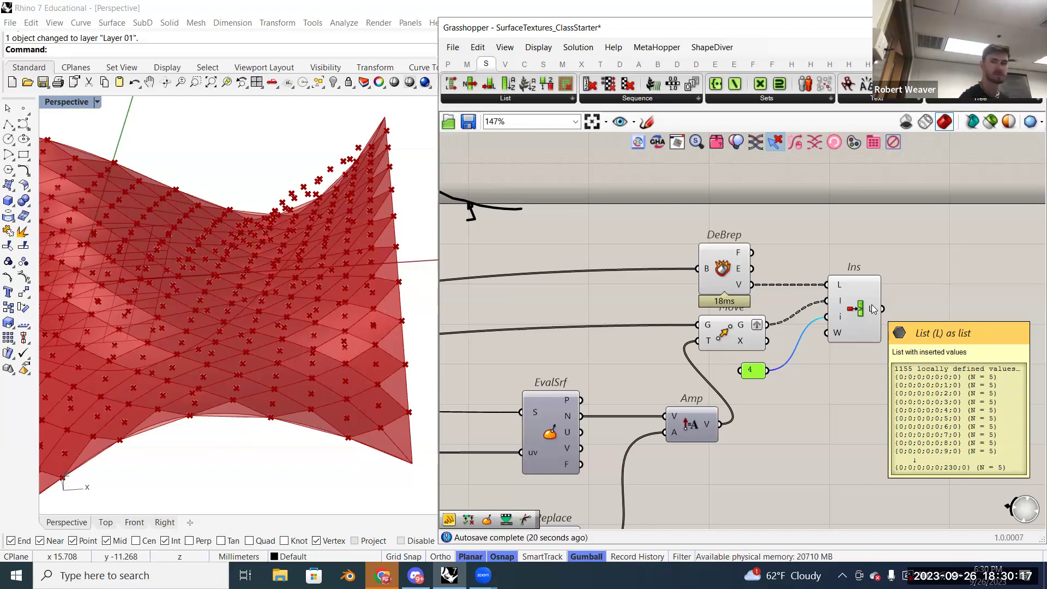
- Feed Delaunay Mesh's Points input with Insert Items' list output and inspect the panel meshes on the surface
right_click_drag(864, 368, 842, 331)
left_click_drag(905, 383, 937, 341)
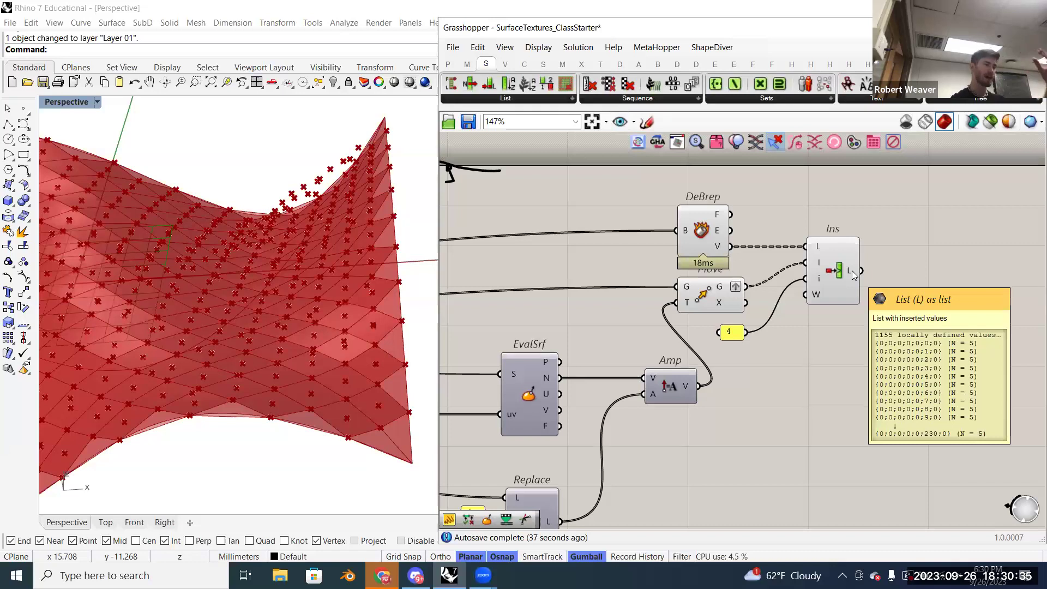
left_click_drag(861, 270, 921, 334)
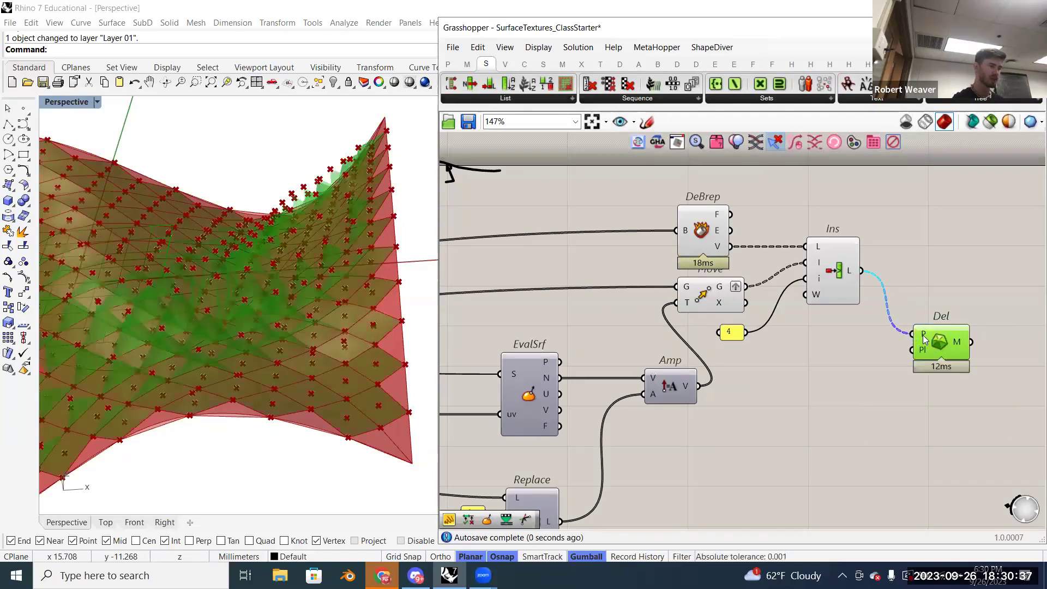
right_click_drag(284, 305, 244, 391)
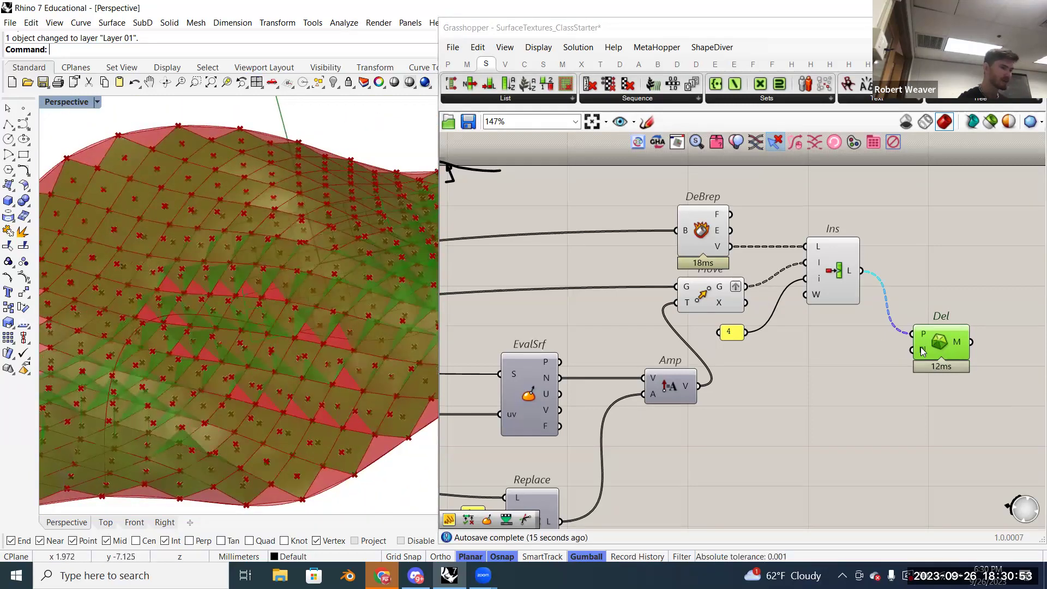
right_click_drag(333, 281, 318, 227)
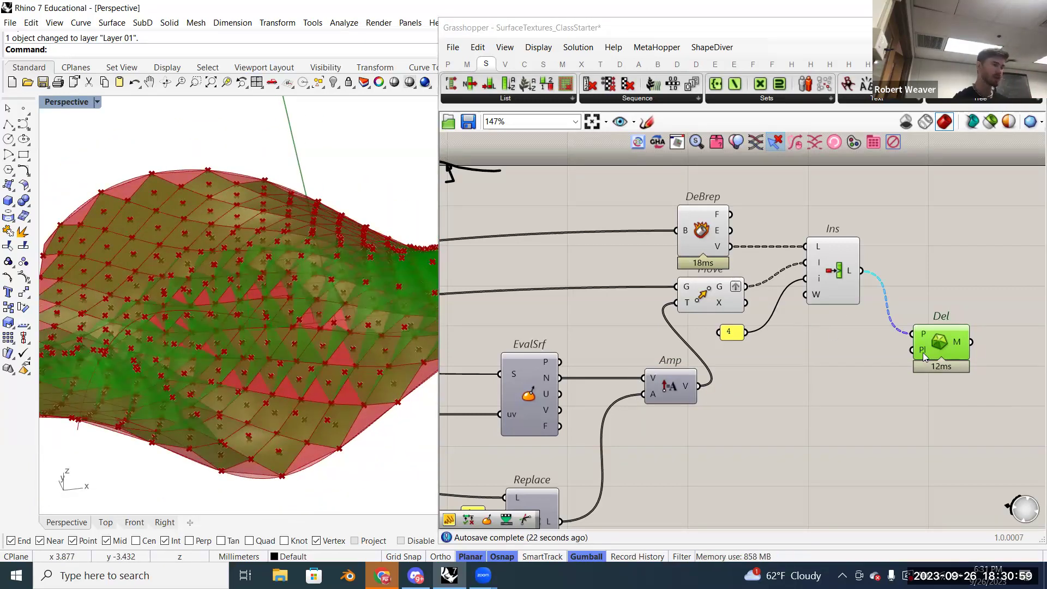
- Check Delaunay Mesh's Plane input, preview Evaluate Surface's local frames in the viewport, and hide that preview again
mouse_move(922, 352)
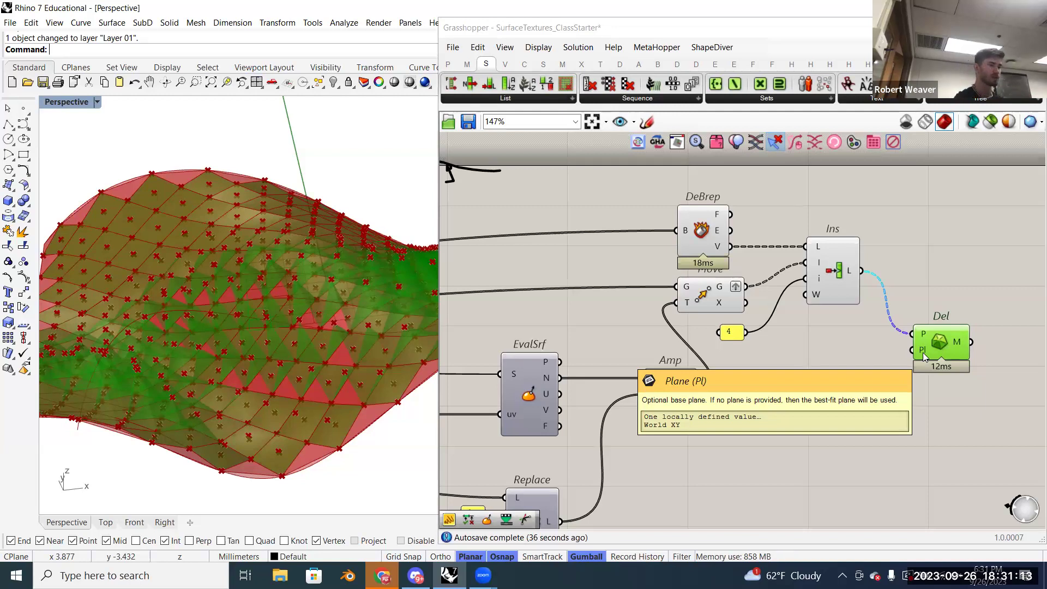
right_click_drag(869, 373, 872, 371)
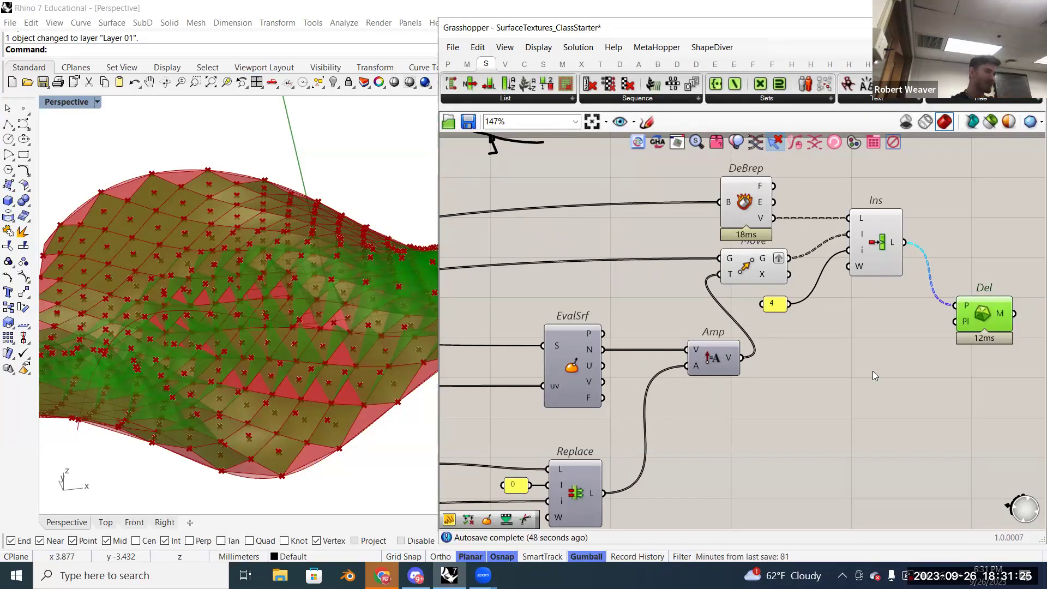
right_click(567, 364)
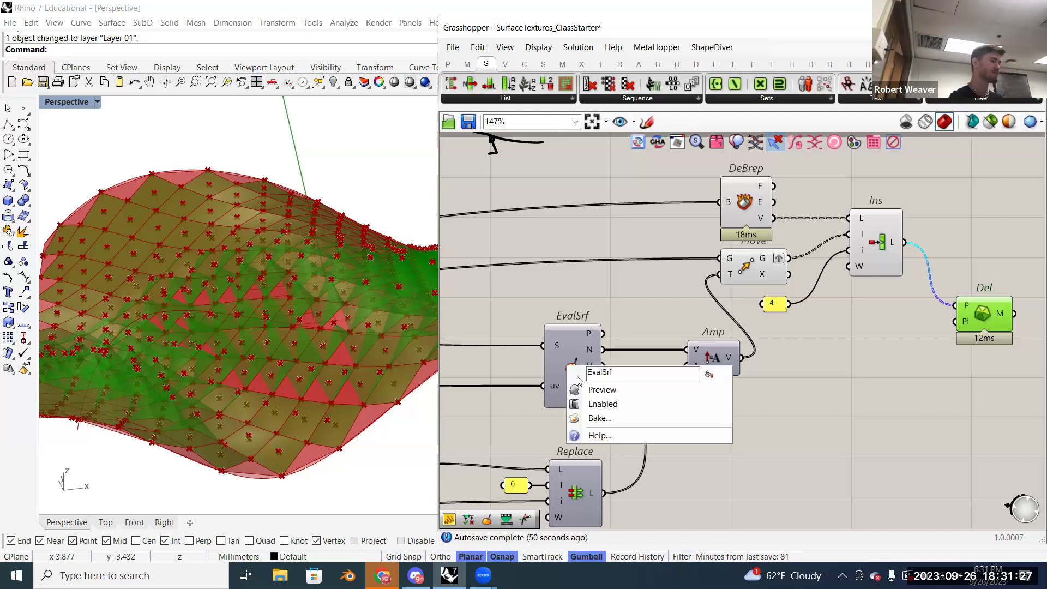
left_click(586, 389)
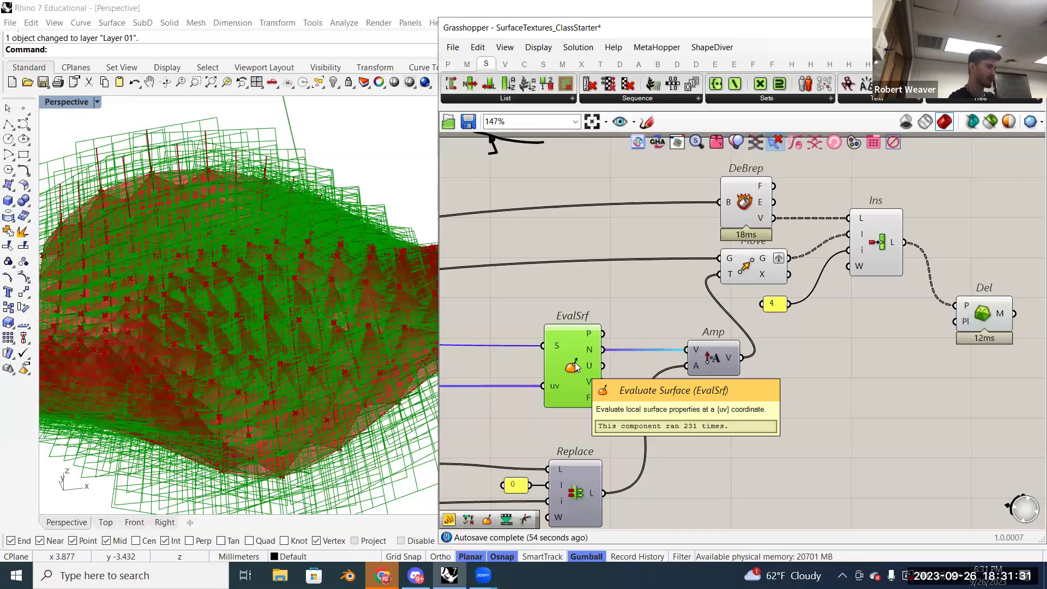
right_click(574, 363)
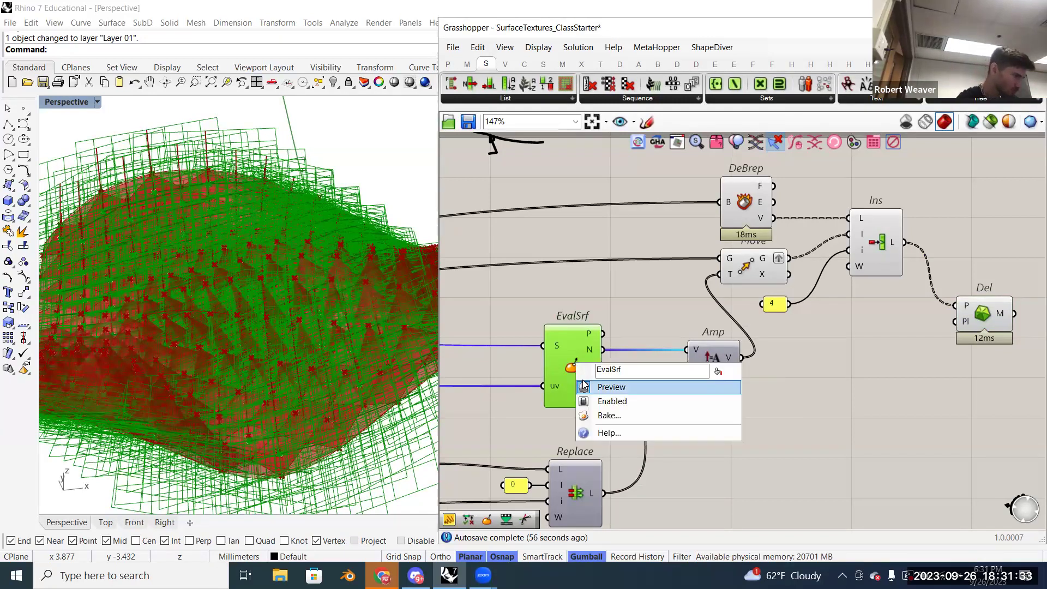
left_click(583, 386)
mouse_move(589, 401)
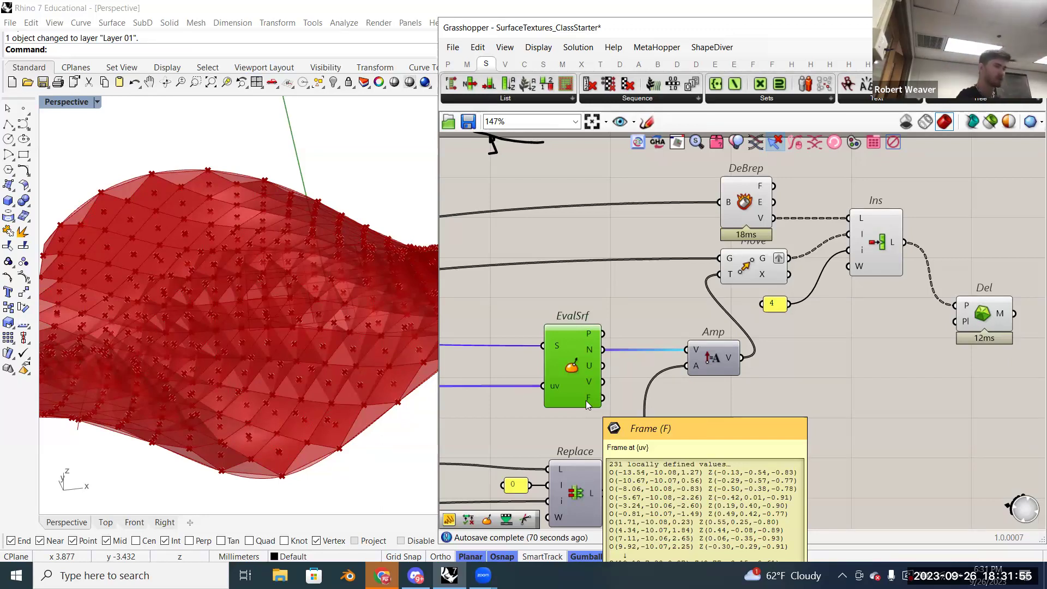
- Graft Delaunay Mesh's Plane input and feed it with Evaluate Surface's Frame output
right_click(963, 326)
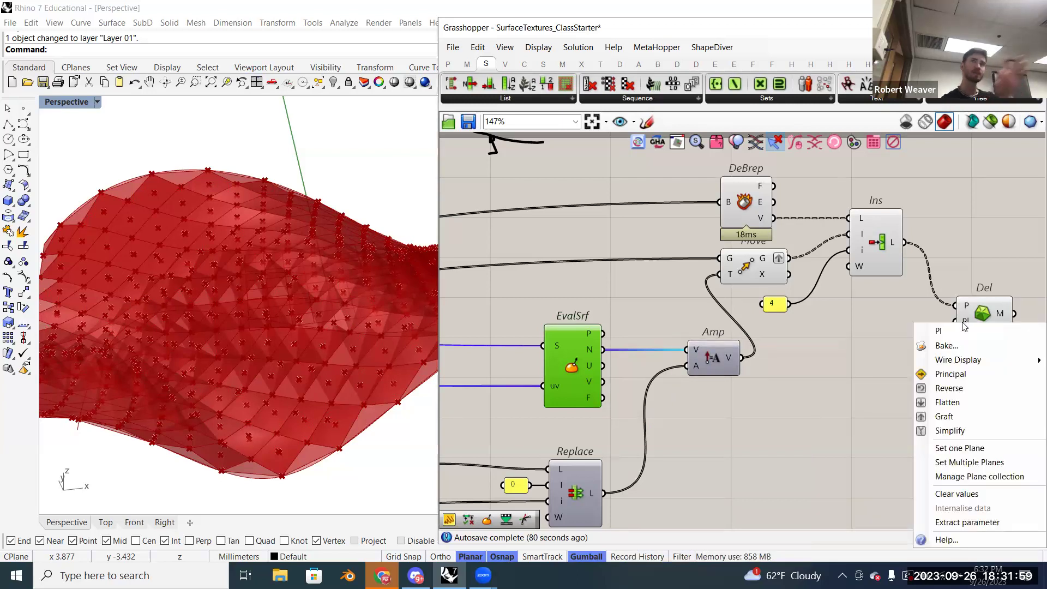
left_click(866, 310)
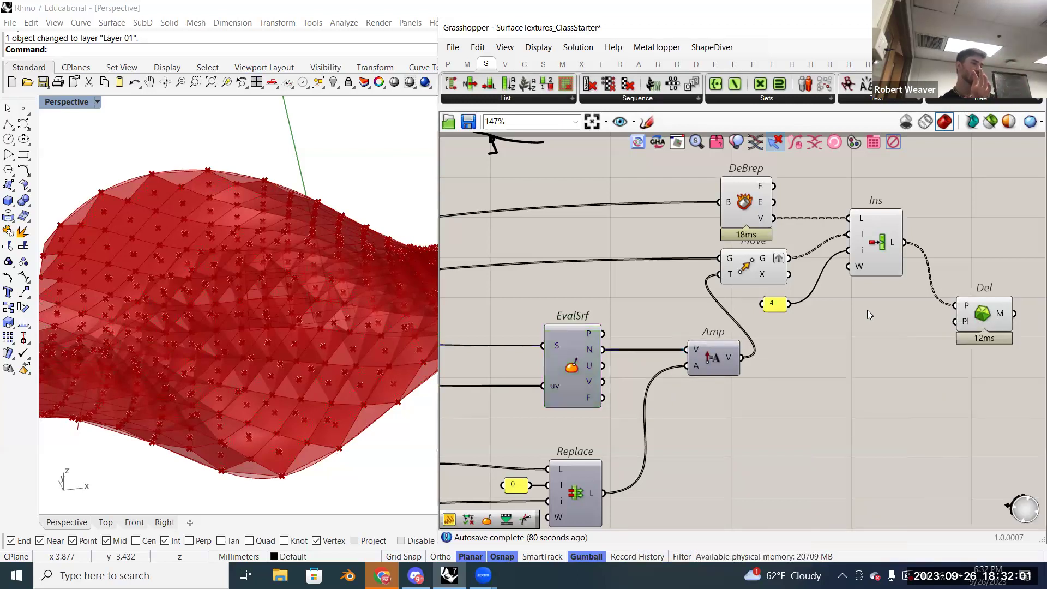
right_click(963, 320)
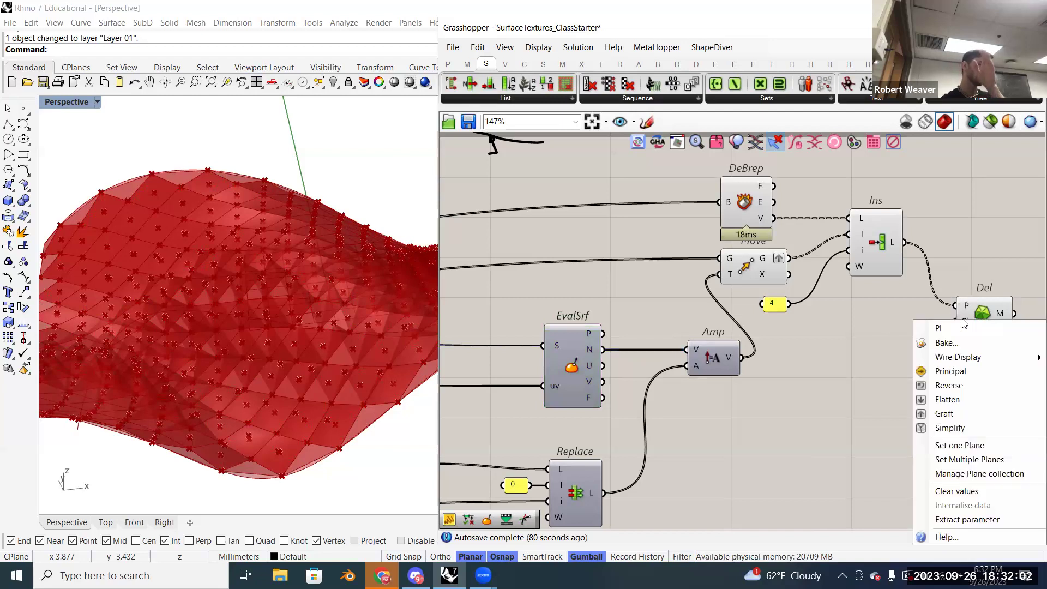
left_click(938, 413)
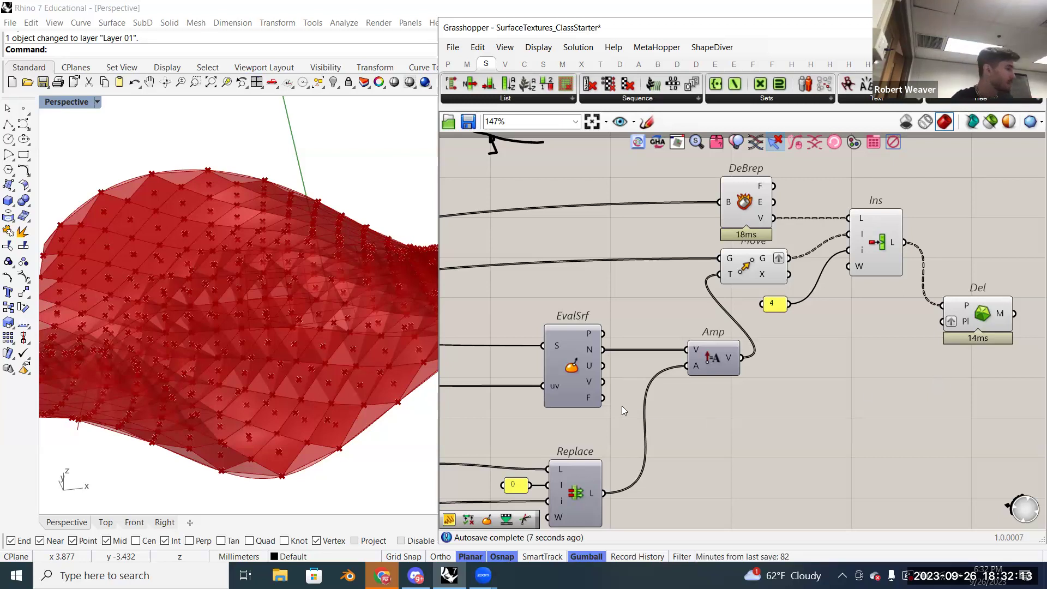
left_click_drag(602, 397, 619, 403)
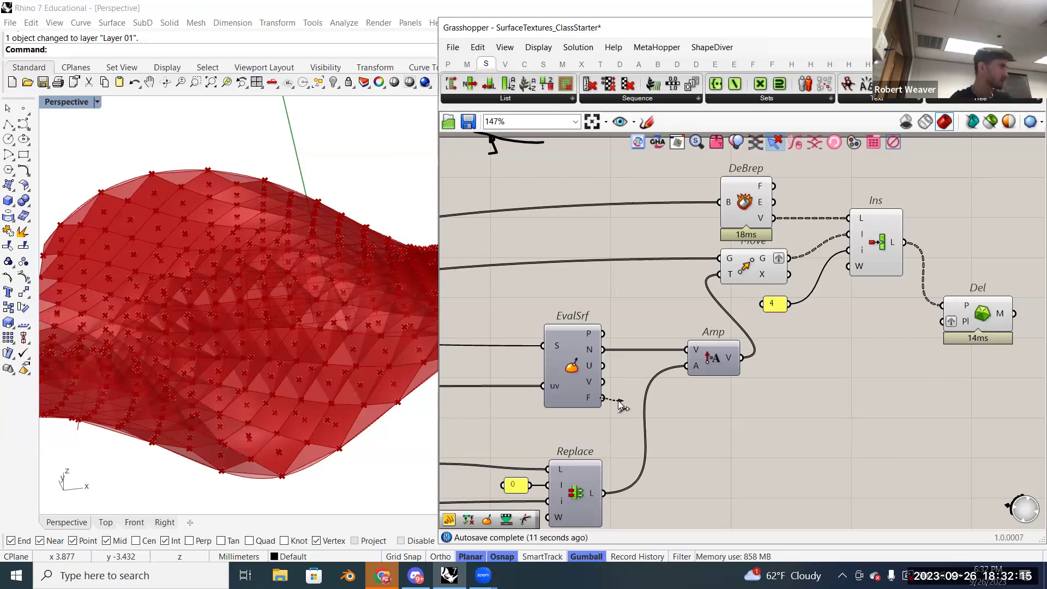
left_click_drag(672, 435, 931, 325)
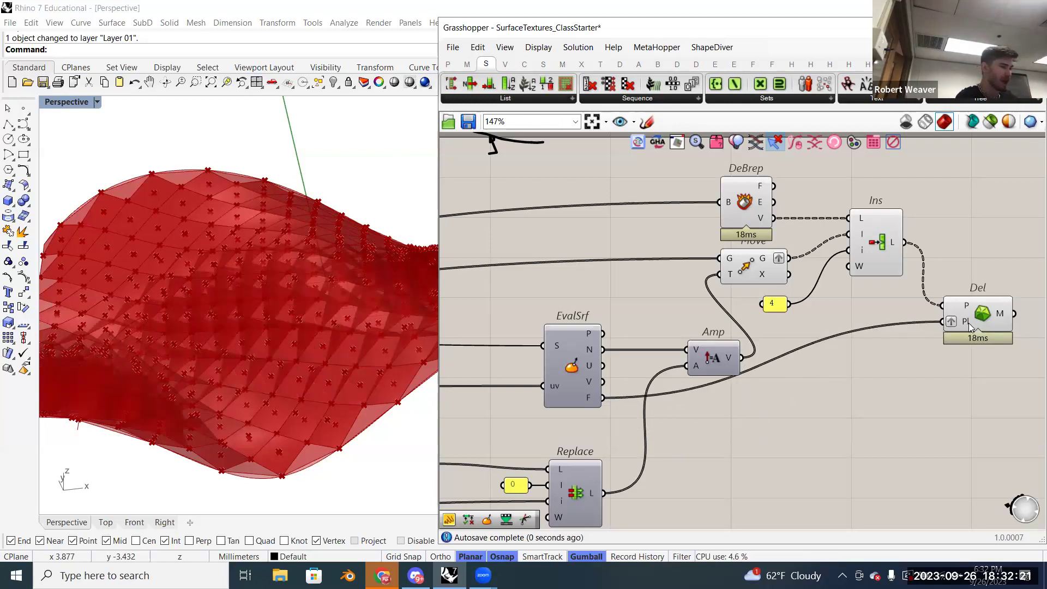
mouse_move(968, 322)
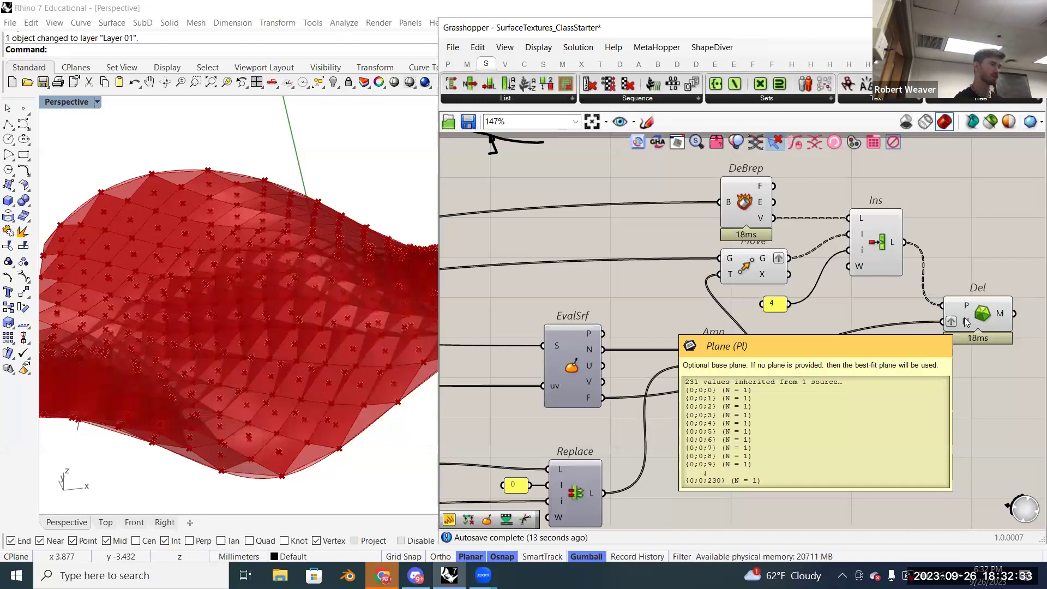
right_click_drag(211, 355, 288, 384)
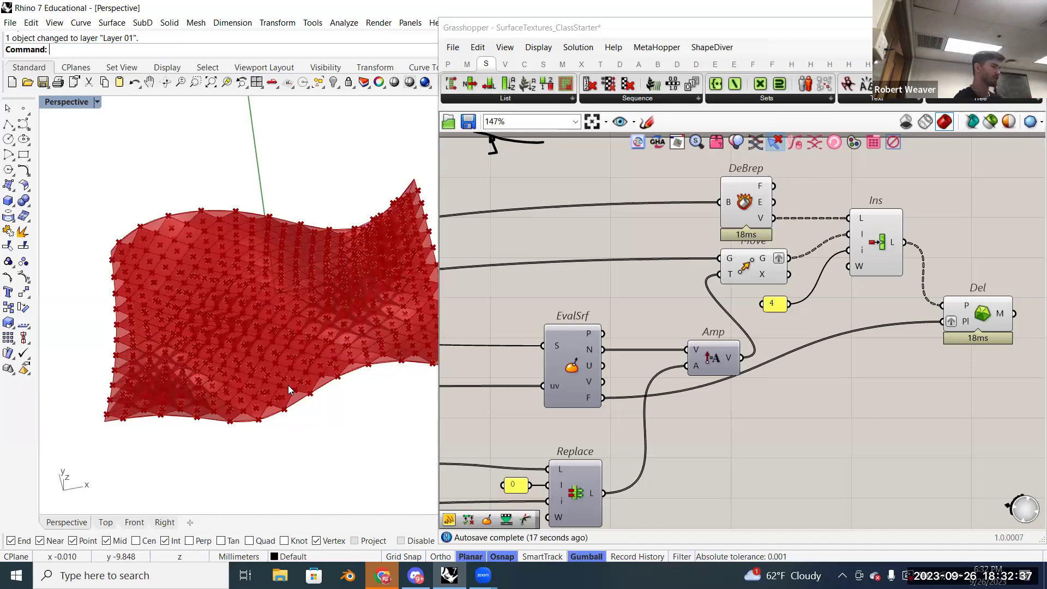
right_click_drag(331, 390, 376, 398)
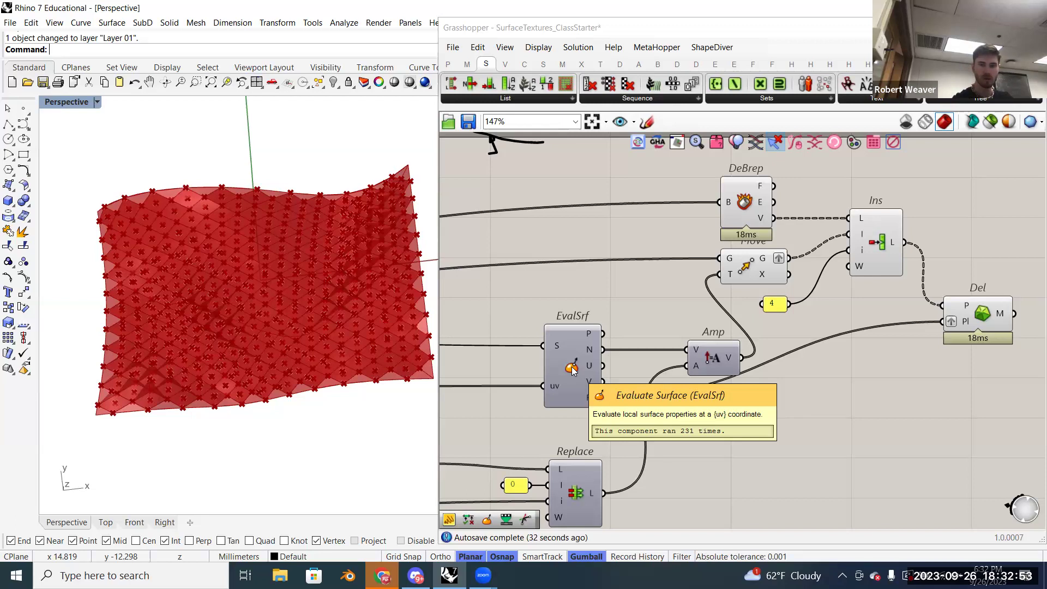
- Examine the mesh along the surface's edges and the Triangles output of the Diamond panels component
scroll(716, 397, "down", 1)
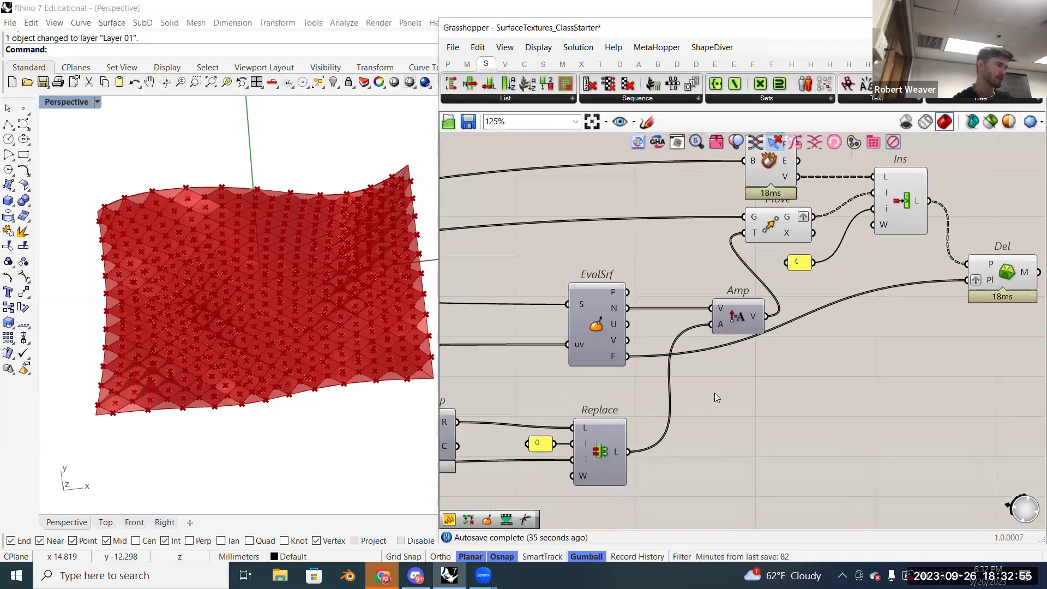
scroll(714, 393, "down", 1)
right_click_drag(345, 353, 339, 379)
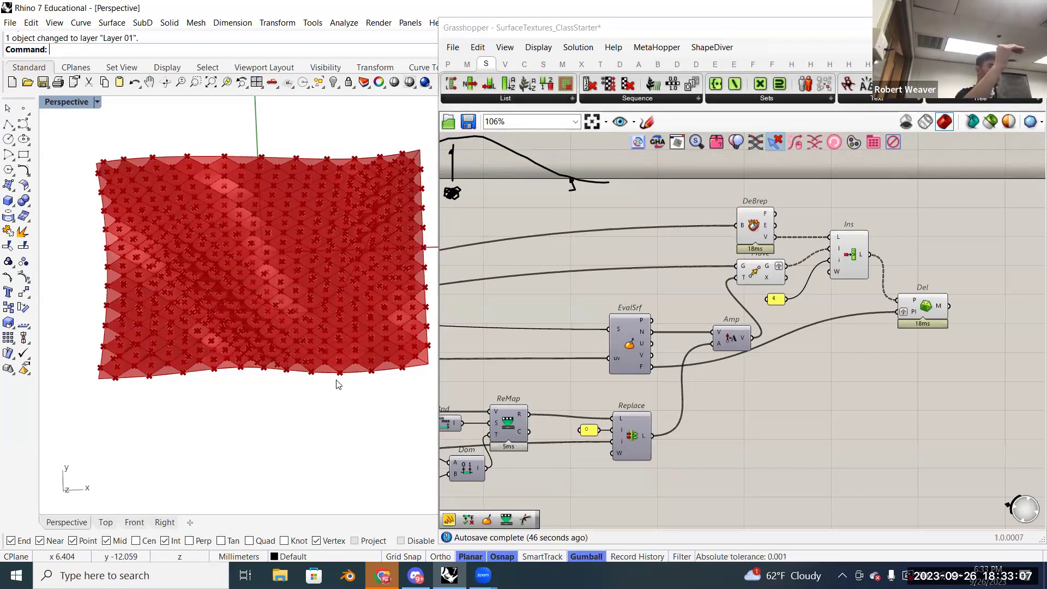
scroll(780, 364, "down", 5)
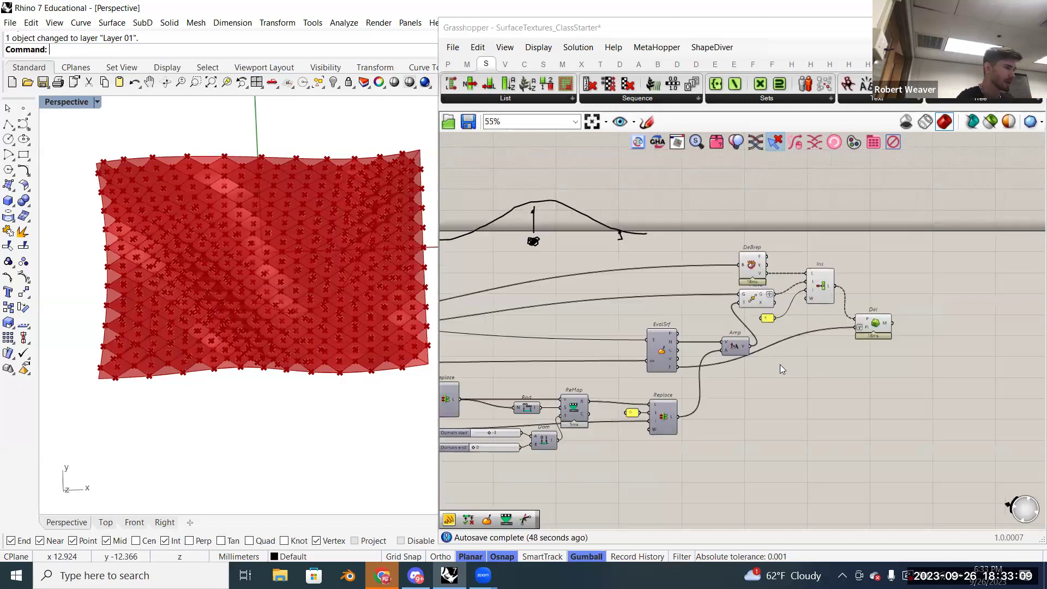
scroll(562, 347, "up", 7)
left_click(563, 347)
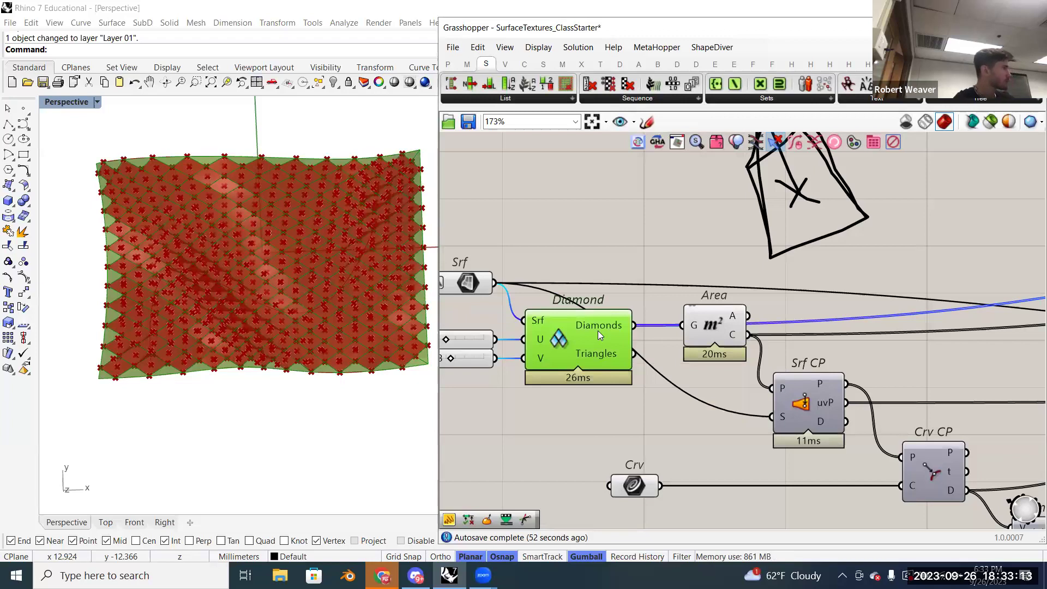
mouse_move(597, 330)
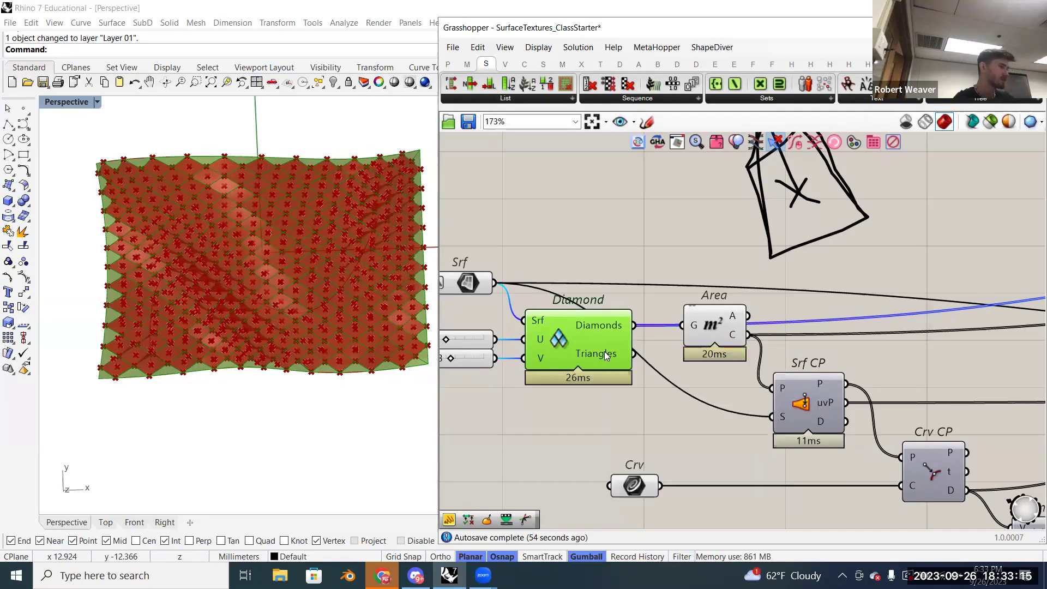
mouse_move(604, 351)
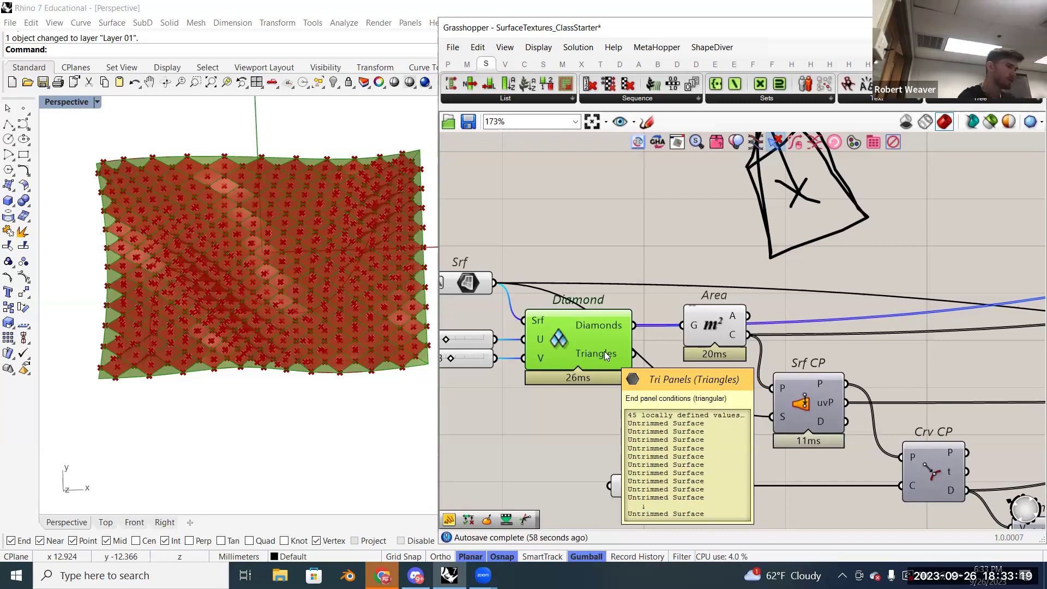
scroll(581, 363, "down", 3)
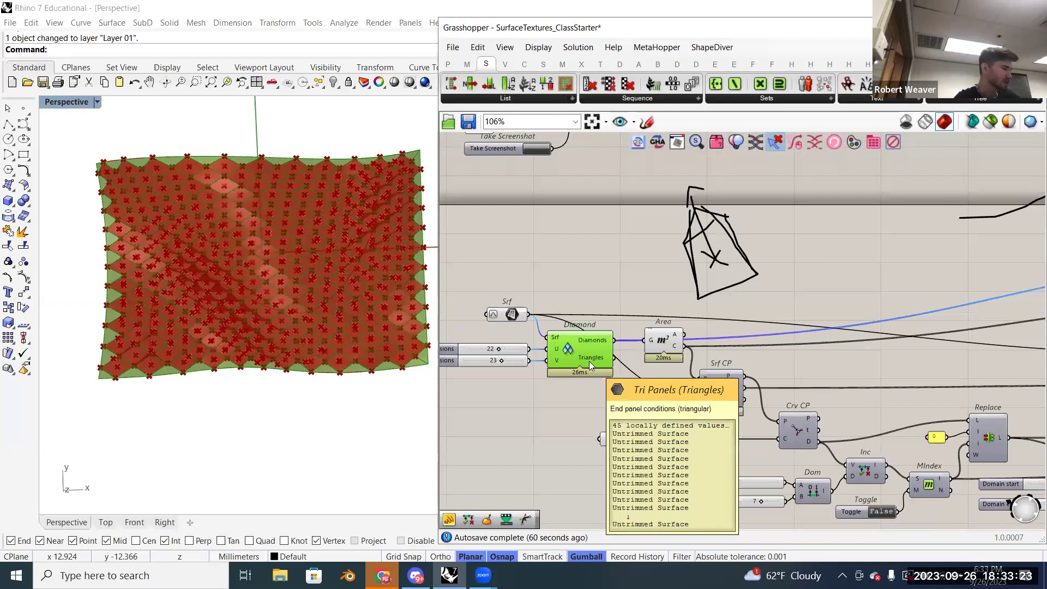
scroll(589, 361, "up", 3)
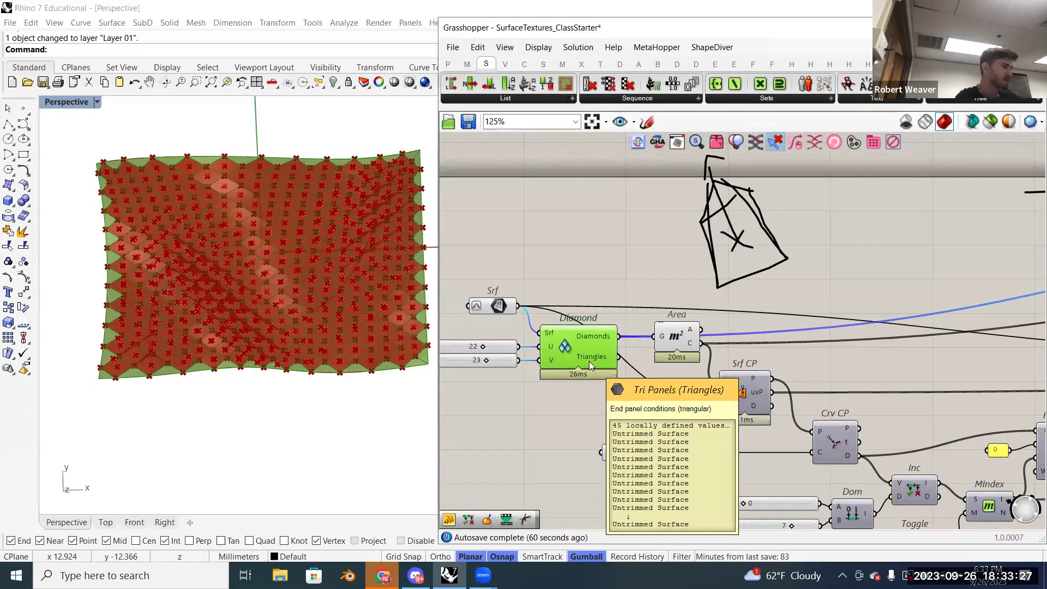
scroll(590, 370, "down", 4)
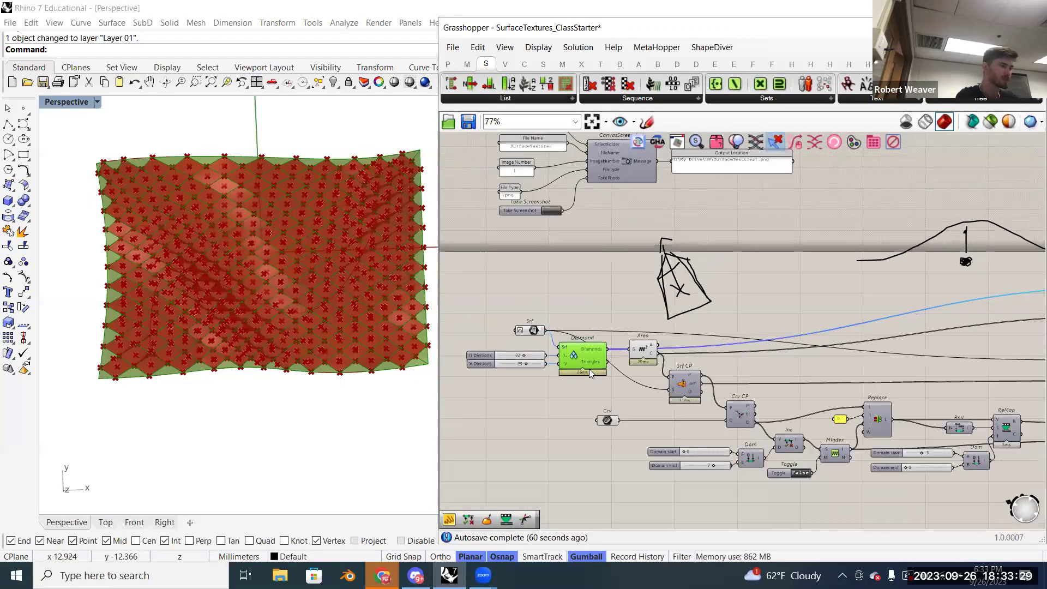
scroll(588, 370, "down", 2)
right_click_drag(1028, 361, 810, 386)
scroll(837, 388, "up", 3)
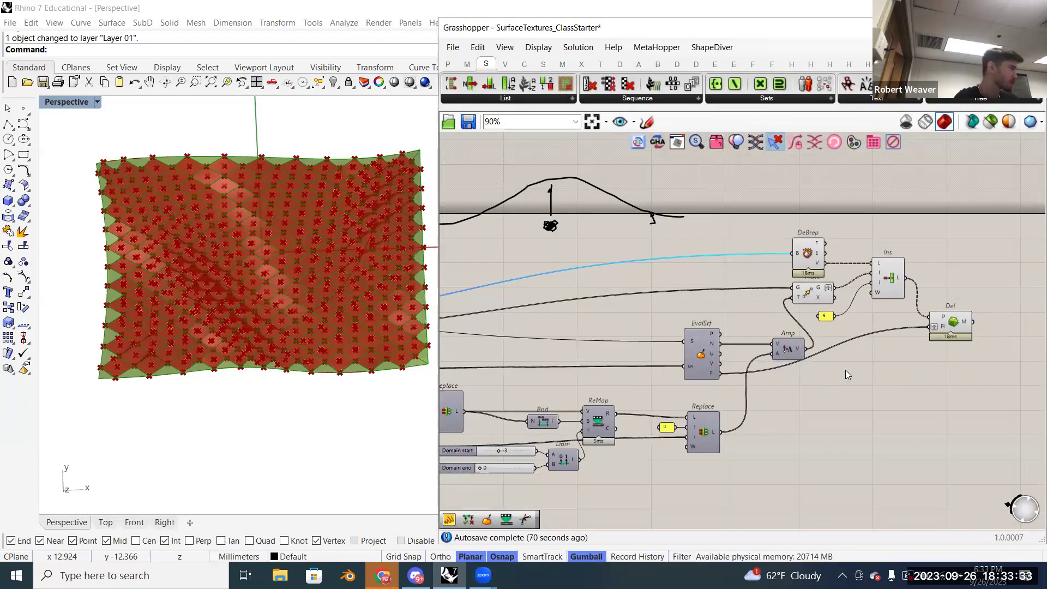
- Add a second Deconstruct Brep component in the empty canvas area beside the last Replace Items component
left_click(845, 398)
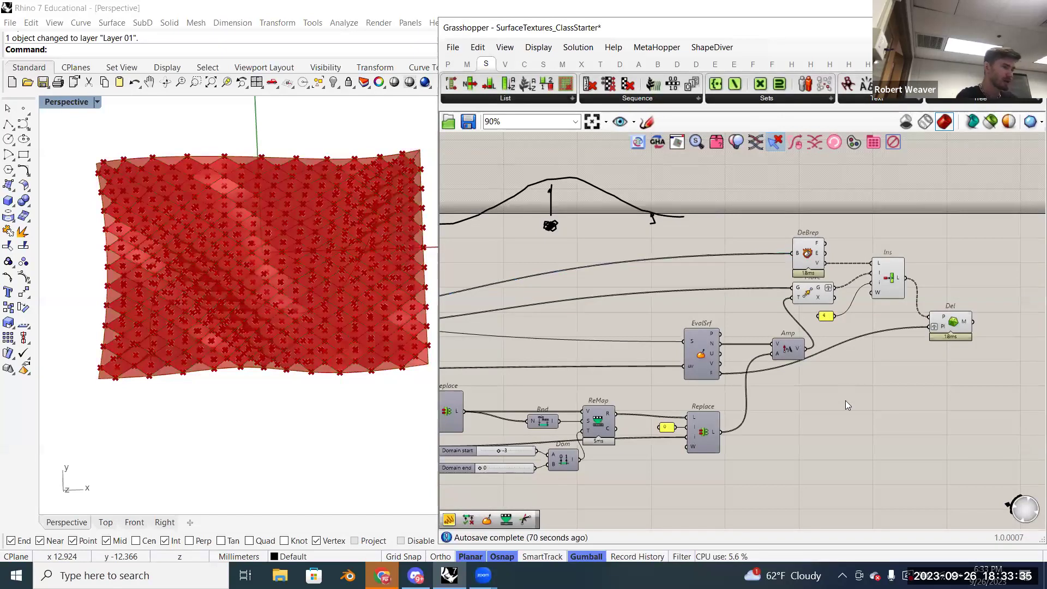
double_click(846, 401)
type("dec")
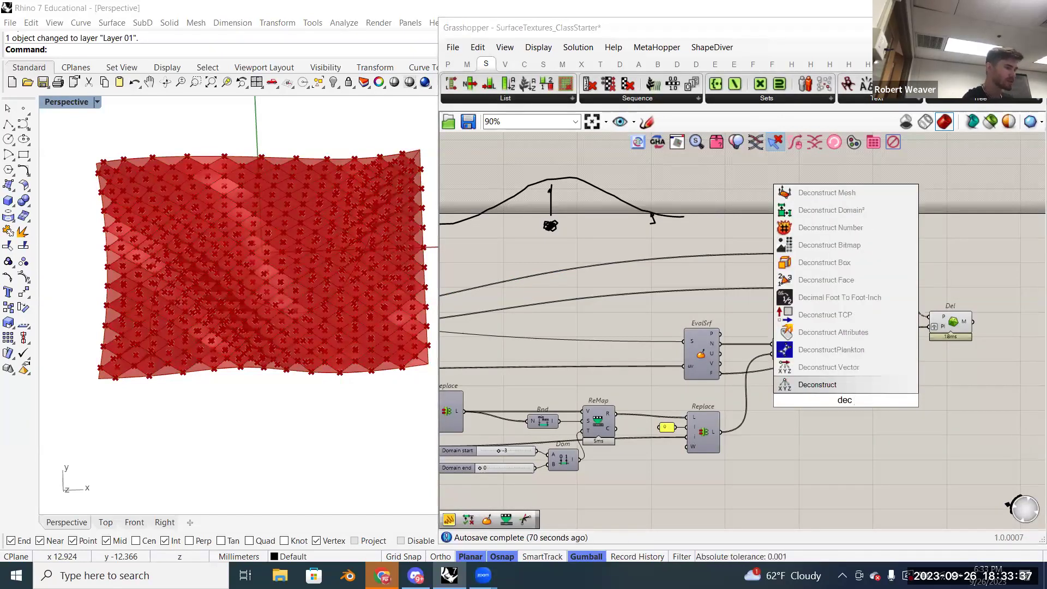
type(" bre")
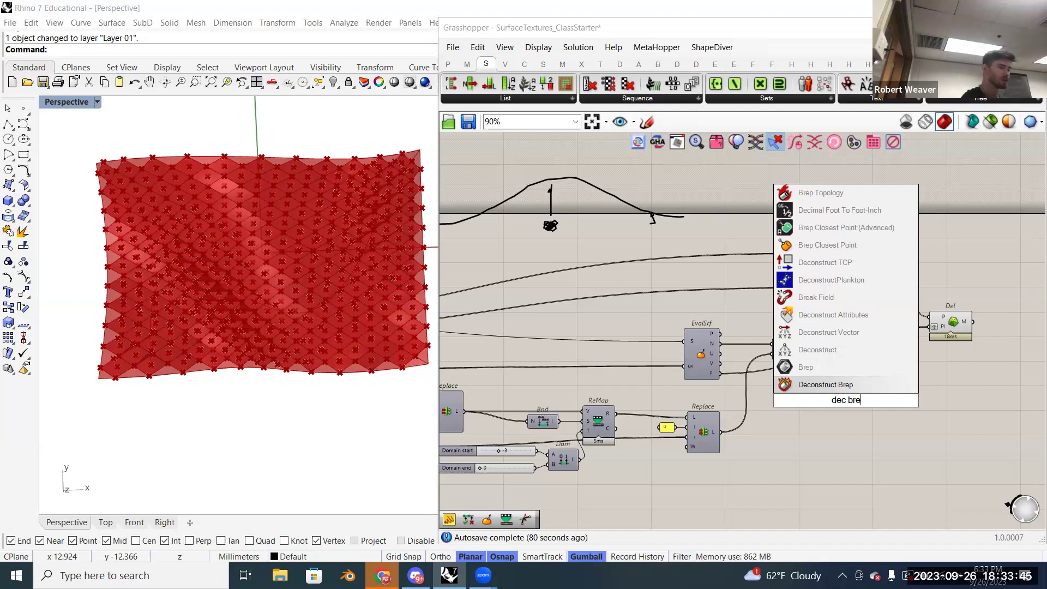
key("Return")
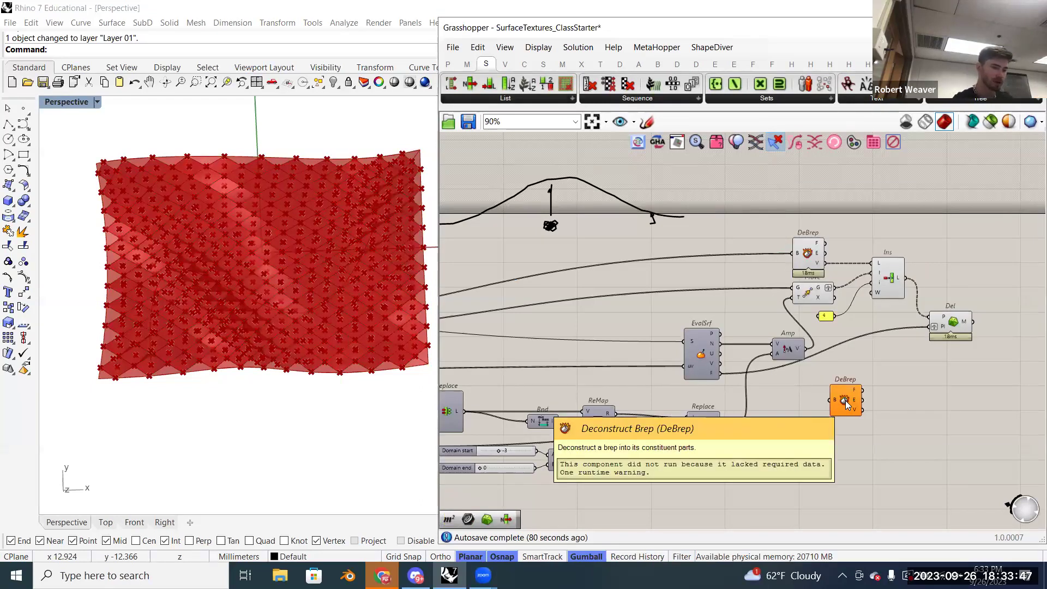
left_click_drag(845, 400, 854, 428)
scroll(894, 424, "down", 2)
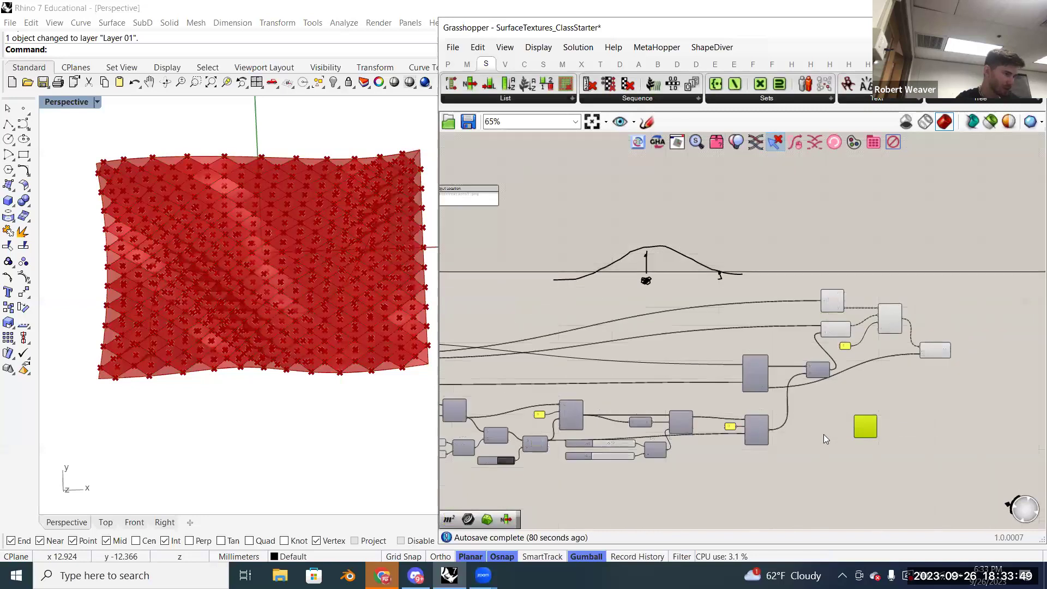
right_click_drag(824, 434, 915, 426)
right_click_drag(533, 361, 570, 359)
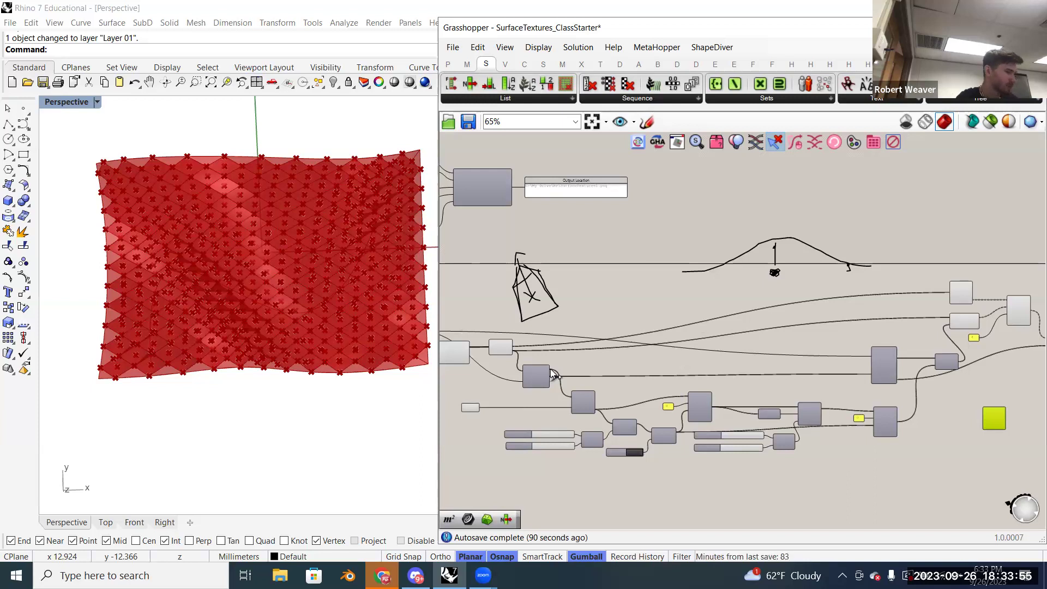
- Connect the Triangles output of the Diamond panels component to the Brep input of the new Deconstruct Brep component
scroll(464, 367, "up", 4)
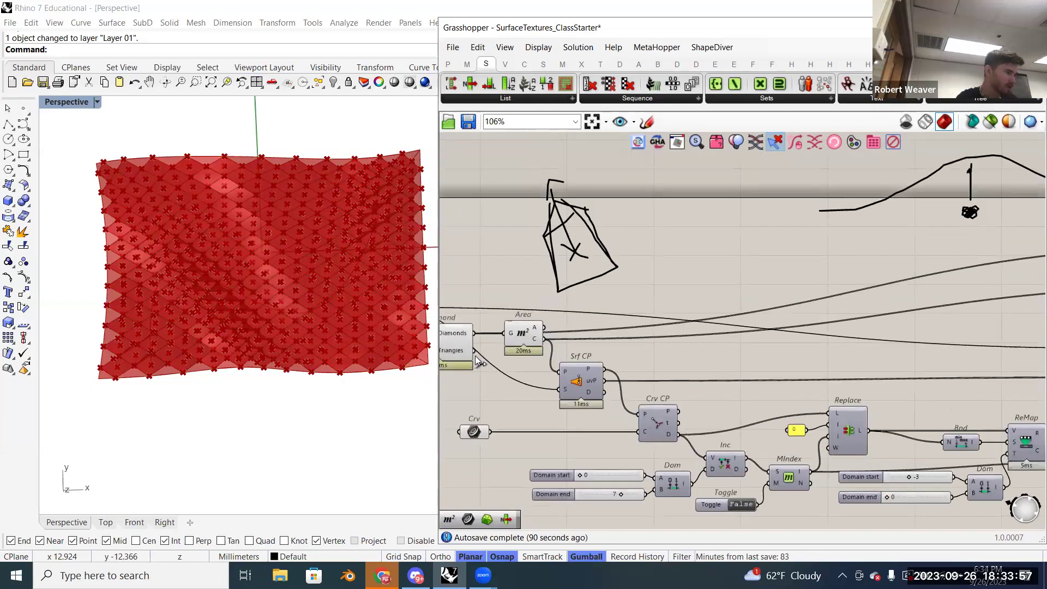
scroll(459, 371, "down", 4)
left_click(996, 423)
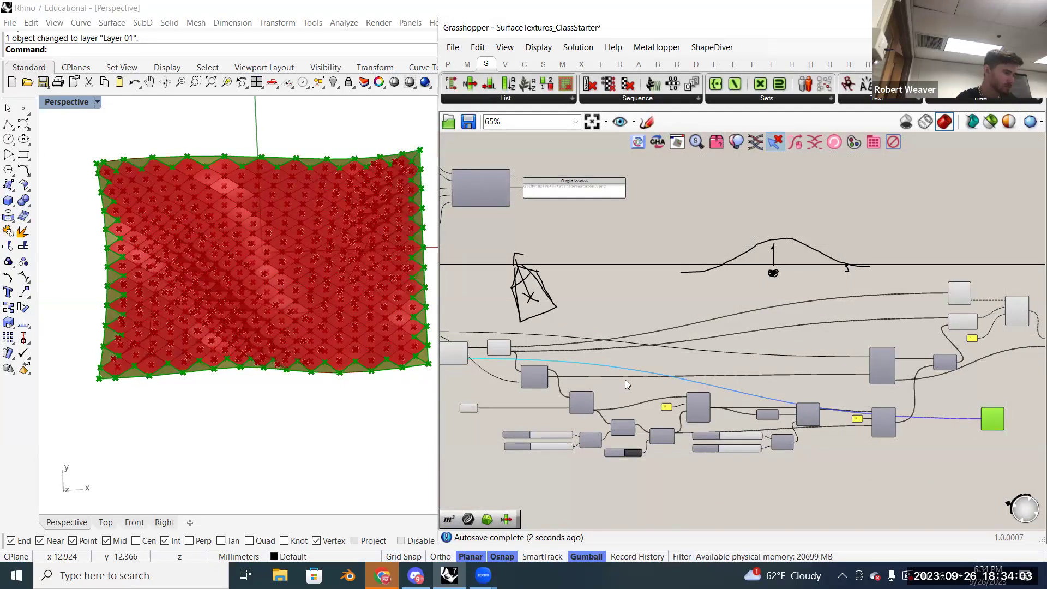
- Widen the Grasshopper window, trace the wire from the Diamond panels component, and inspect the new Deconstruct Brep's Vertices output
left_click_drag(438, 379, 269, 379)
scroll(635, 380, "up", 1)
right_click_drag(638, 378, 731, 366)
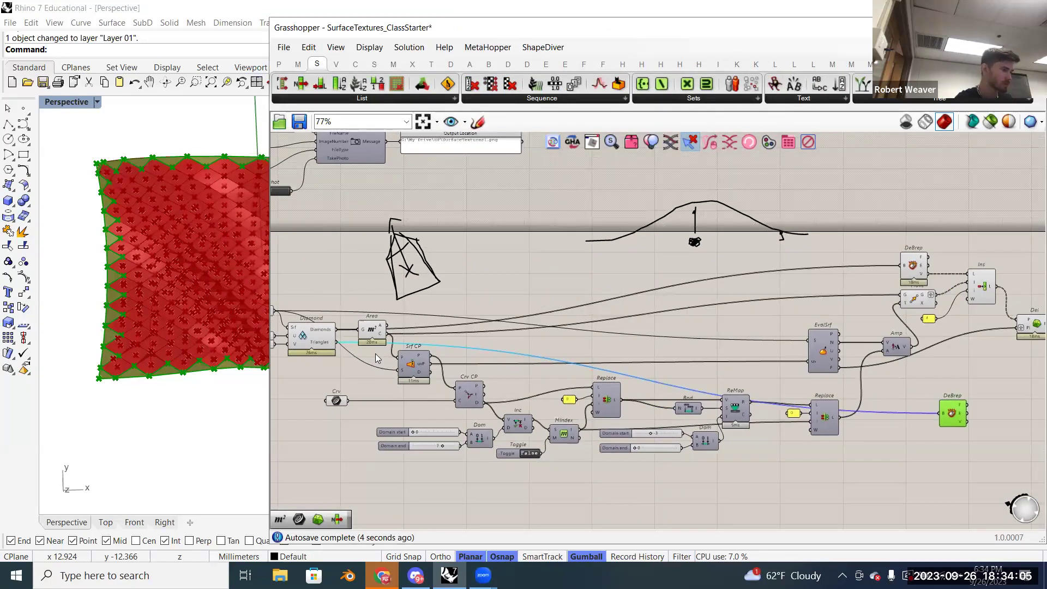
left_click(318, 342, "shift")
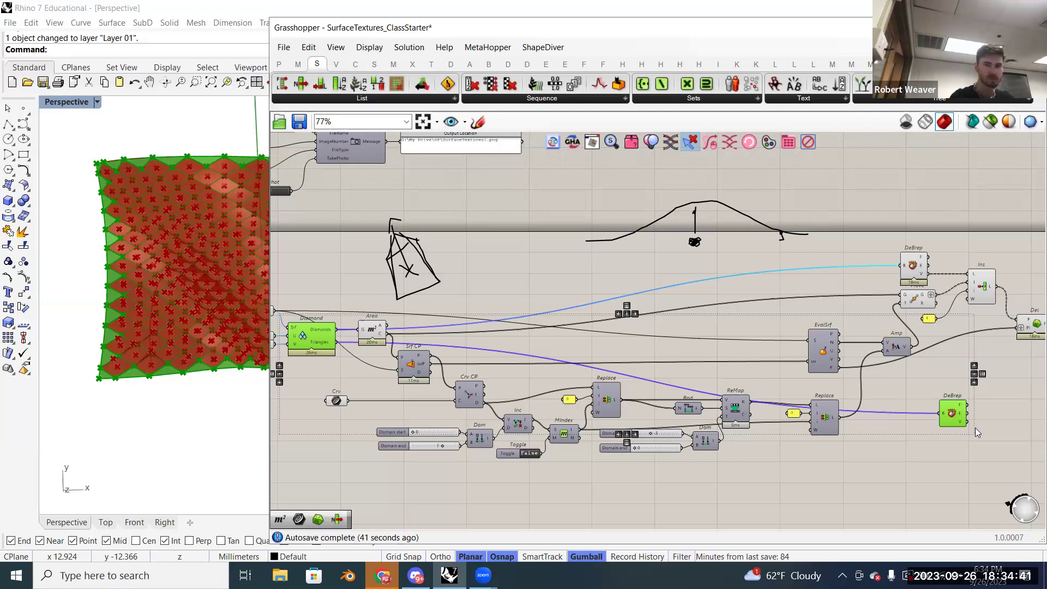
scroll(975, 432, "up", 2)
scroll(975, 427, "up", 6)
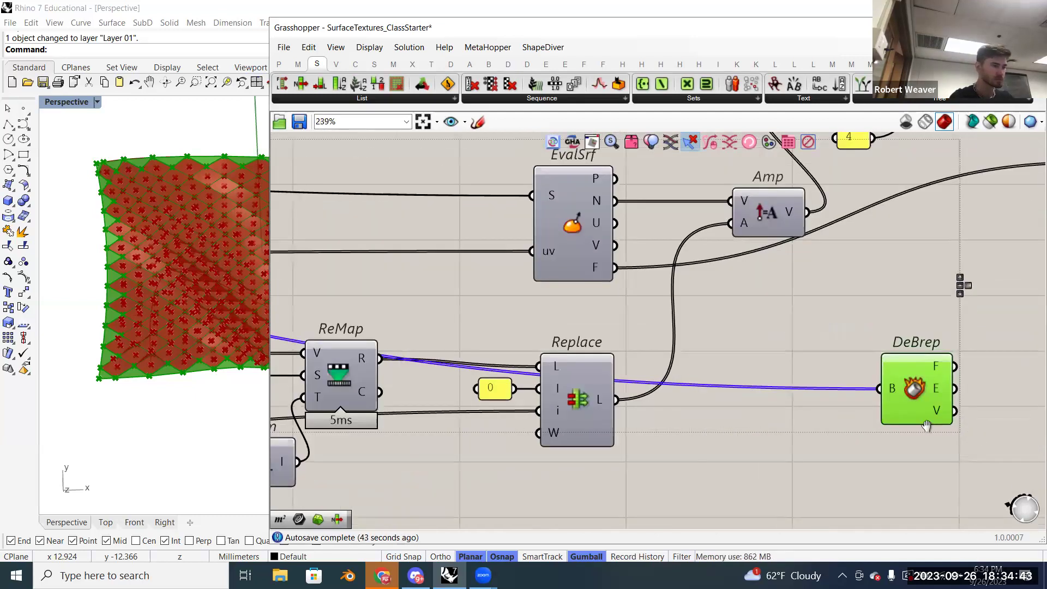
mouse_move(823, 412)
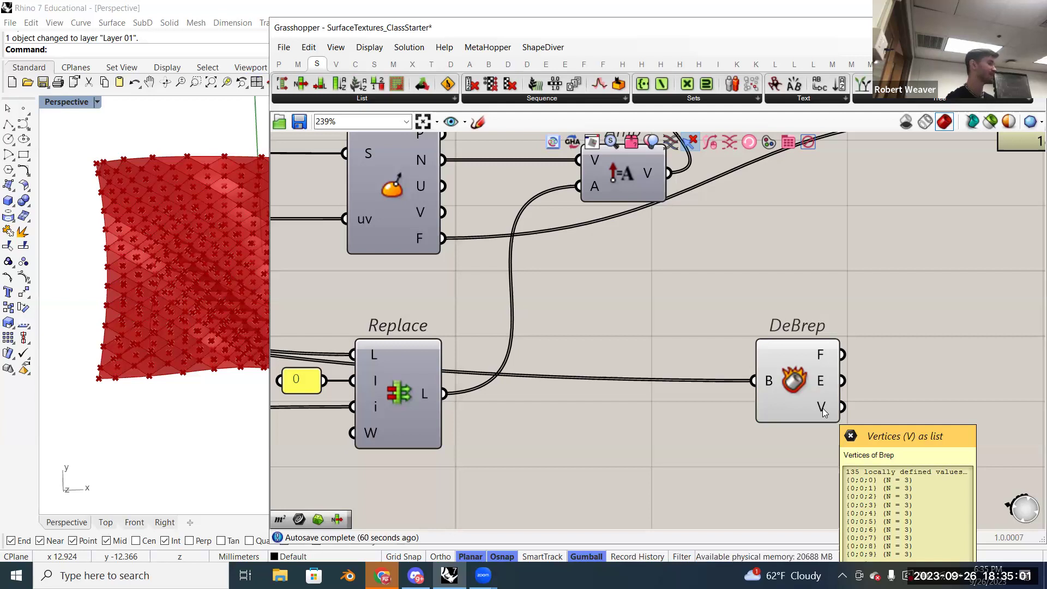
- Add a second Delaunay Mesh component beside the new Deconstruct Brep and feed its Points input with the Vertices output
left_click_drag(799, 391, 771, 386)
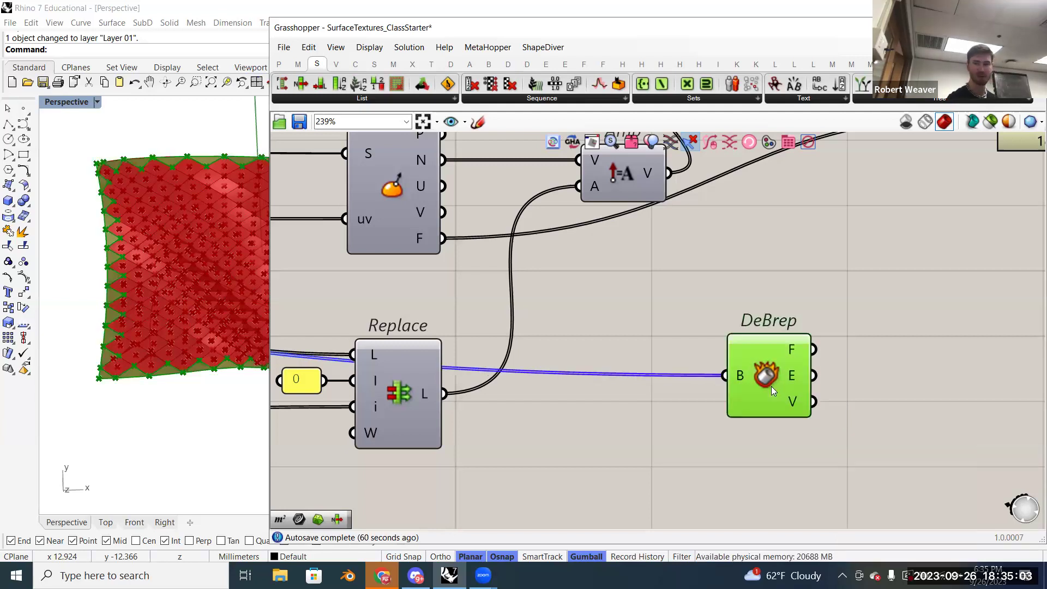
scroll(771, 386, "down", 5)
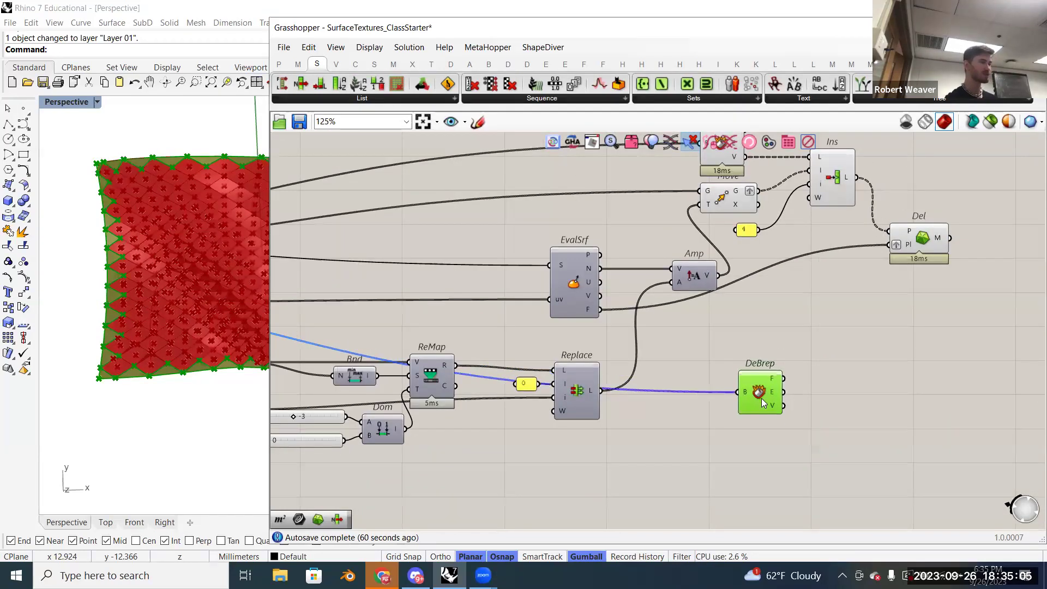
double_click(844, 383)
type("de")
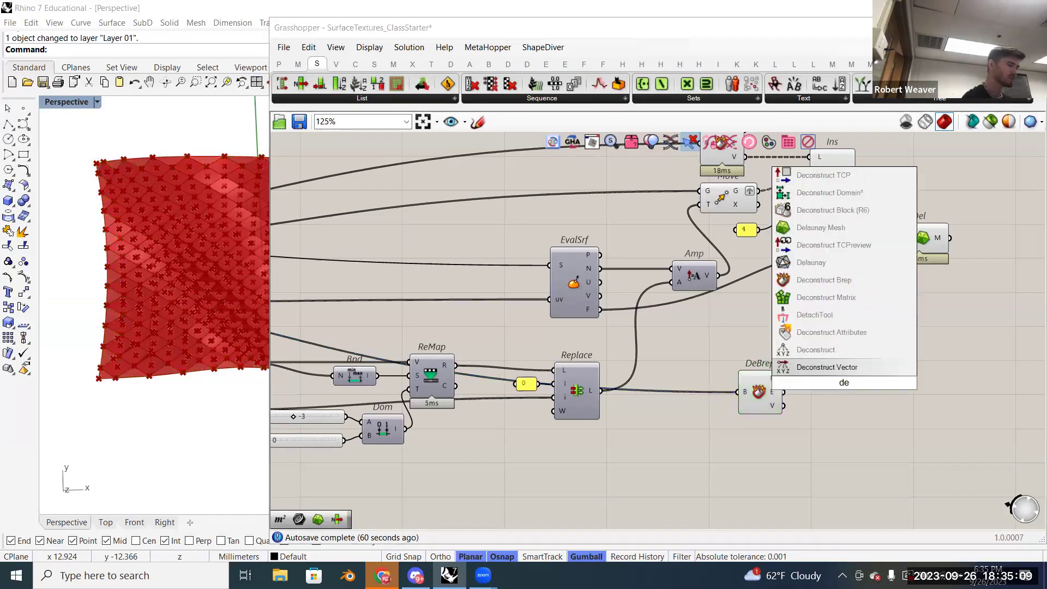
type("l")
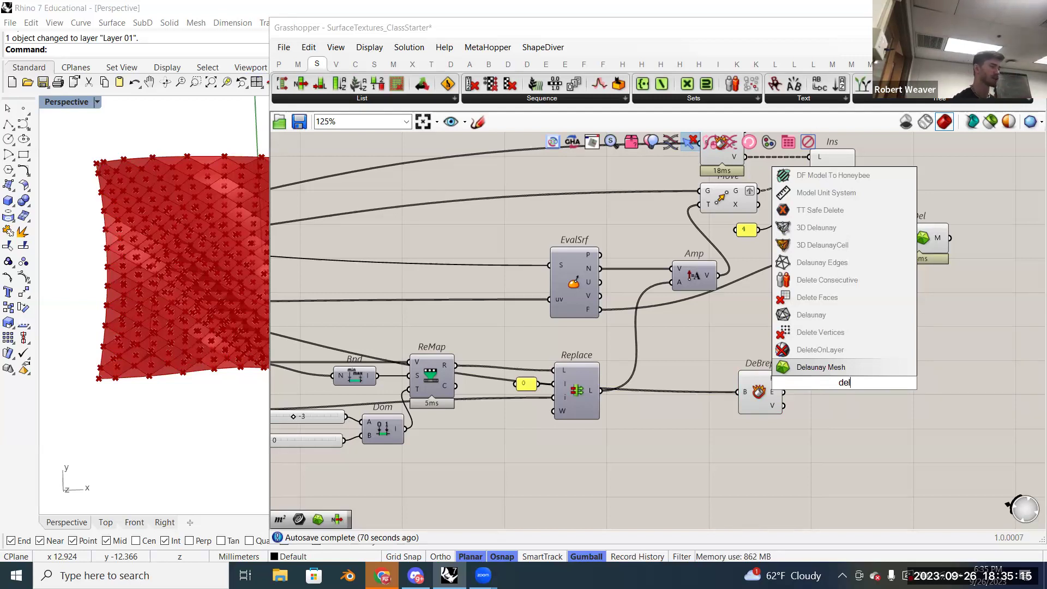
key("Return")
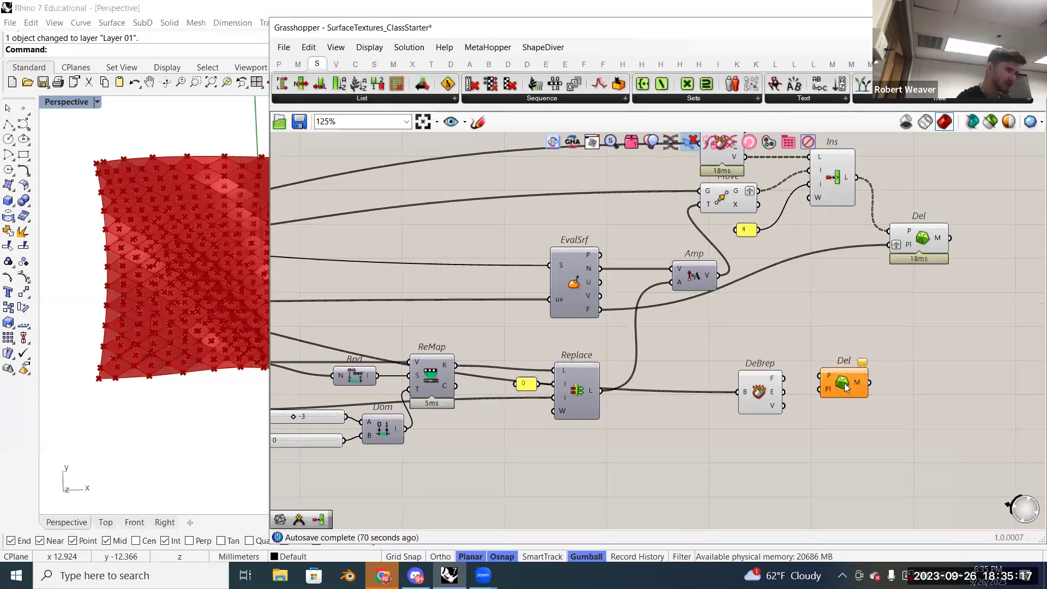
left_click_drag(784, 407, 833, 417)
mouse_move(842, 412)
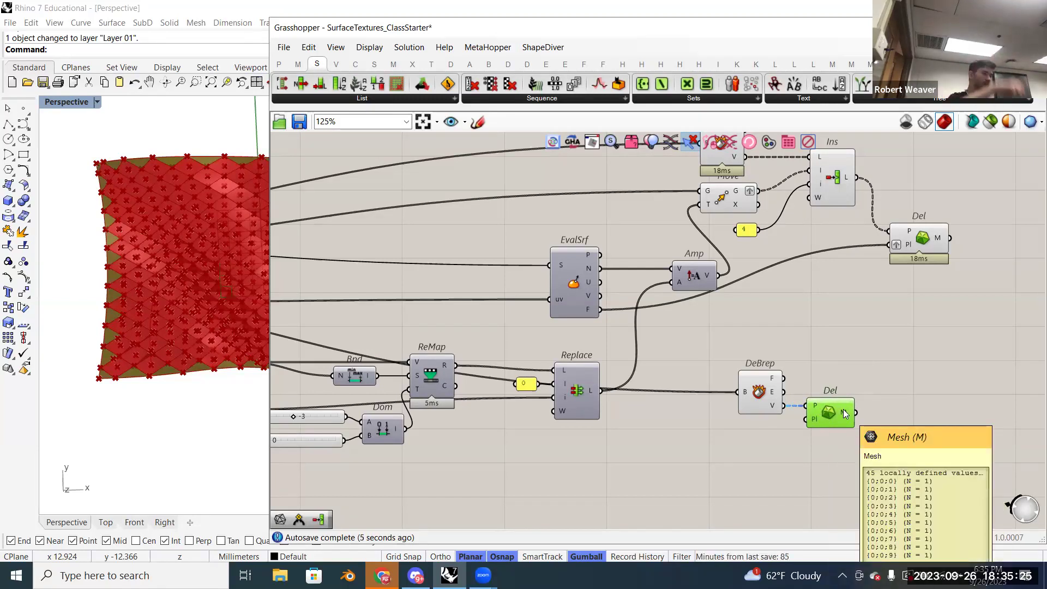
- Place the second Delaunay Mesh below the first one and narrow the Grasshopper window to uncover the Rhino viewport
right_click_drag(918, 386, 785, 364)
left_click_drag(730, 414, 799, 337)
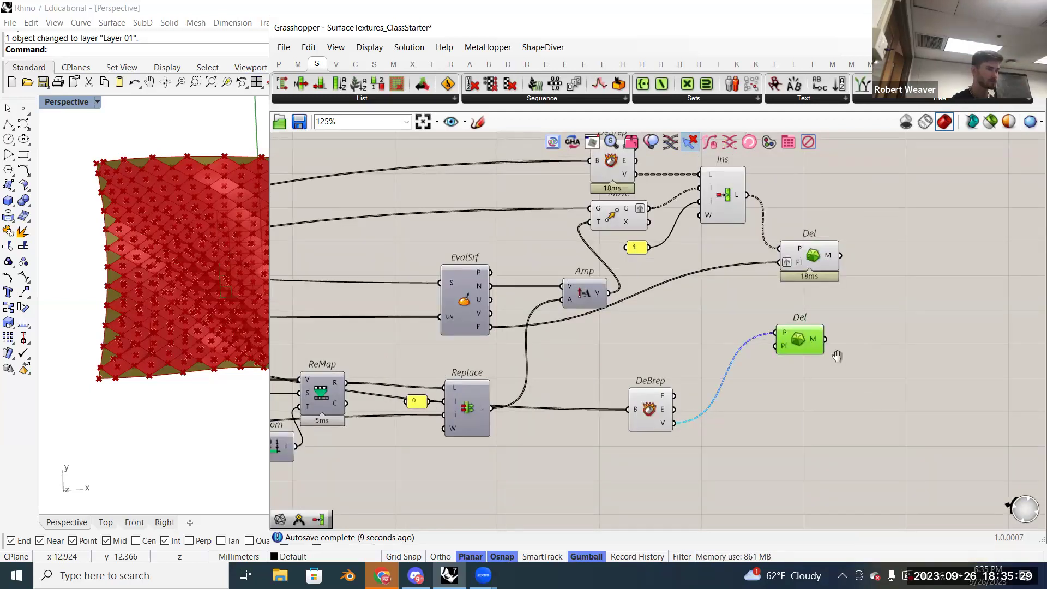
right_click_drag(864, 337, 830, 362)
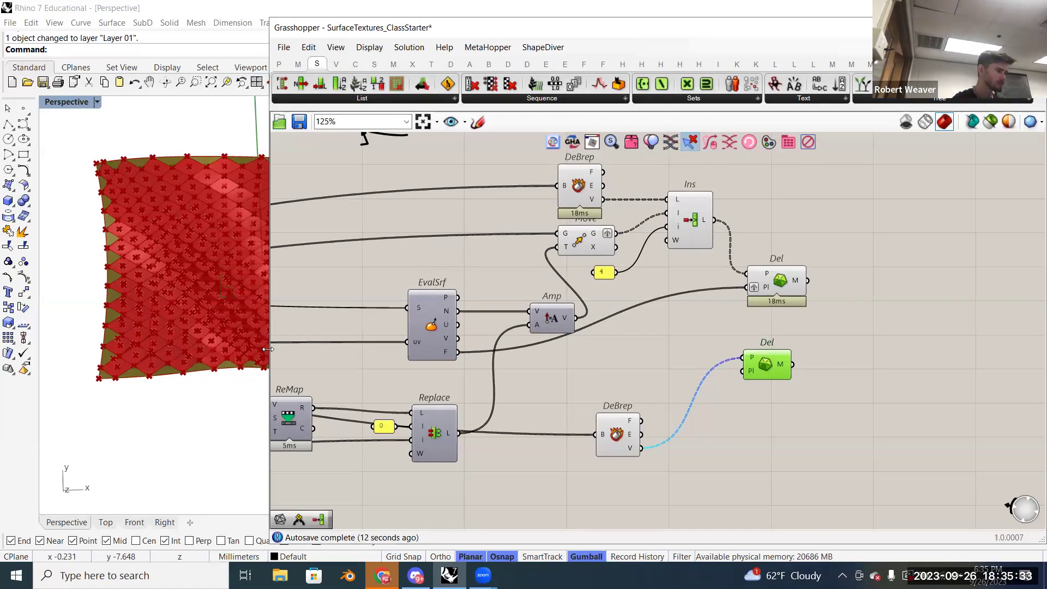
left_click_drag(267, 349, 489, 348)
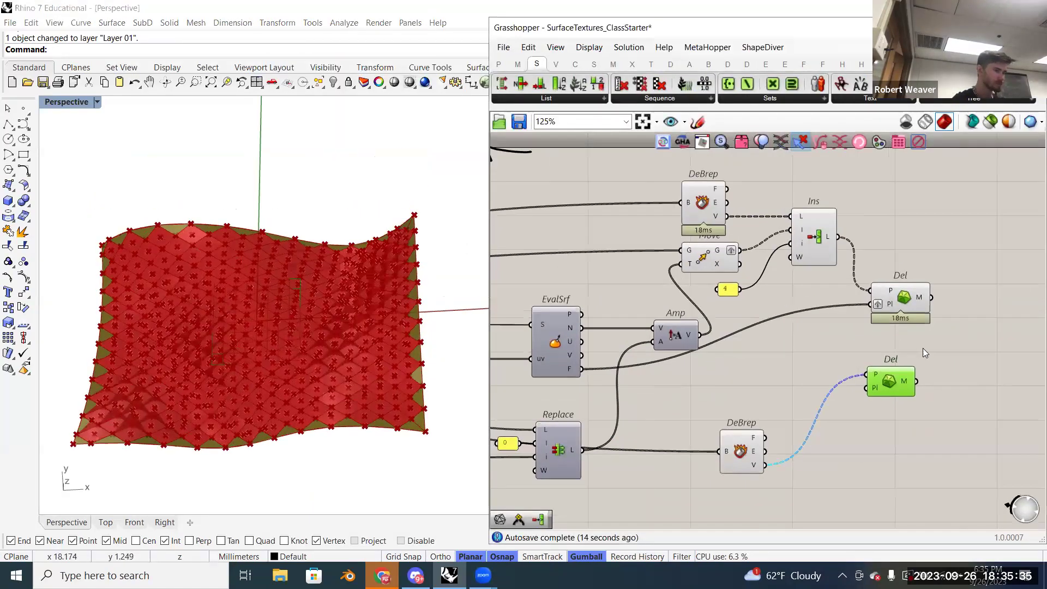
- Hide the viewport preview of both Deconstruct Brep components together with Move, Insert Items and Amplitude
scroll(841, 467, "up", 2)
left_click_drag(842, 466, 803, 414)
scroll(804, 417, "down", 3)
left_click_drag(826, 457, 632, 199)
right_click(632, 200)
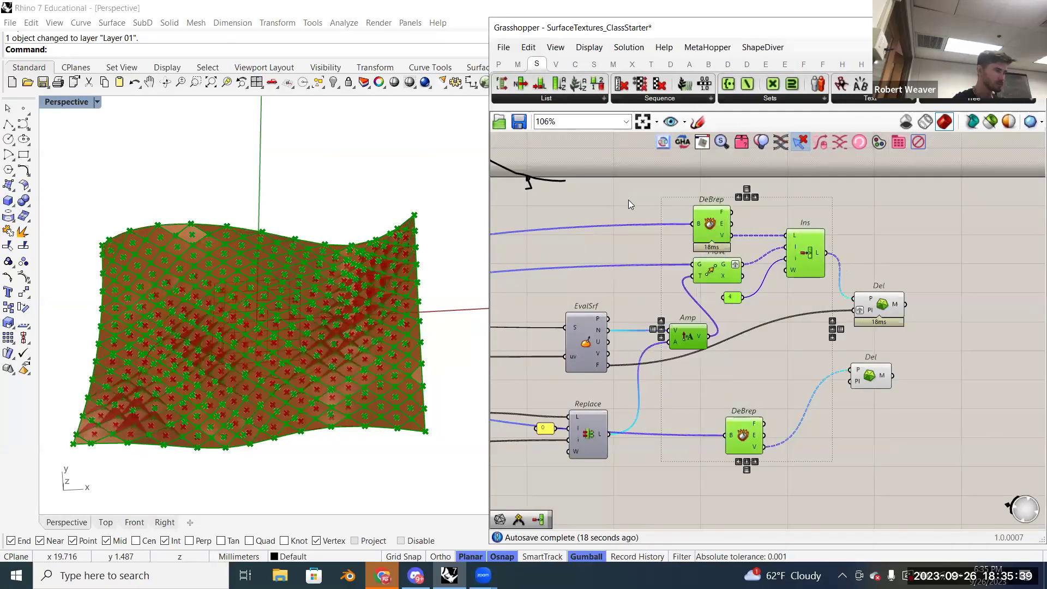
left_click(626, 198)
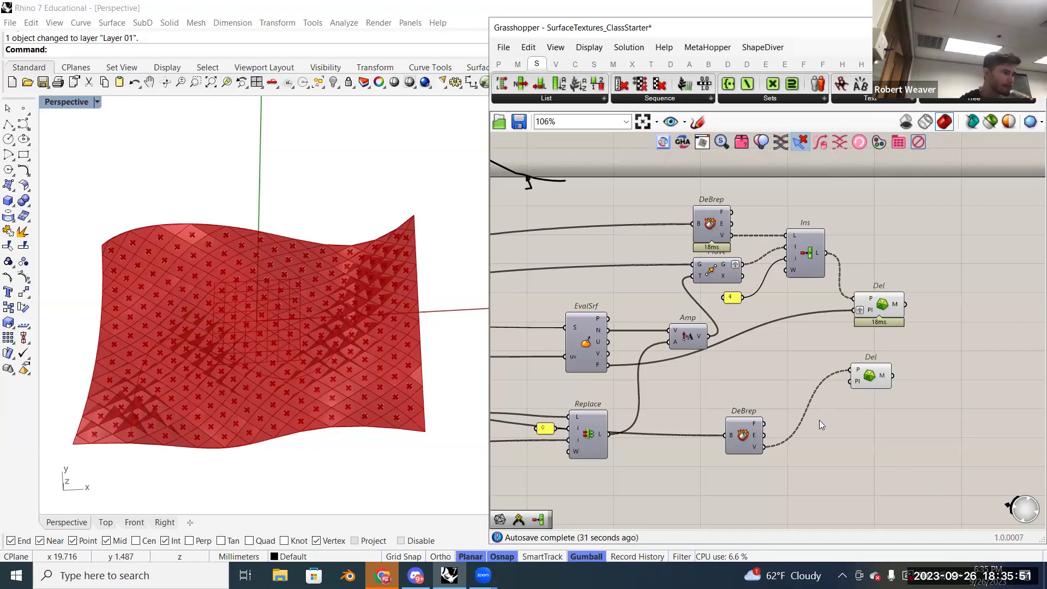
- Examine the lower Deconstruct Brep's Brep input and the Points data reaching the second Delaunay Mesh
scroll(817, 424, "up", 2)
scroll(817, 426, "down", 3)
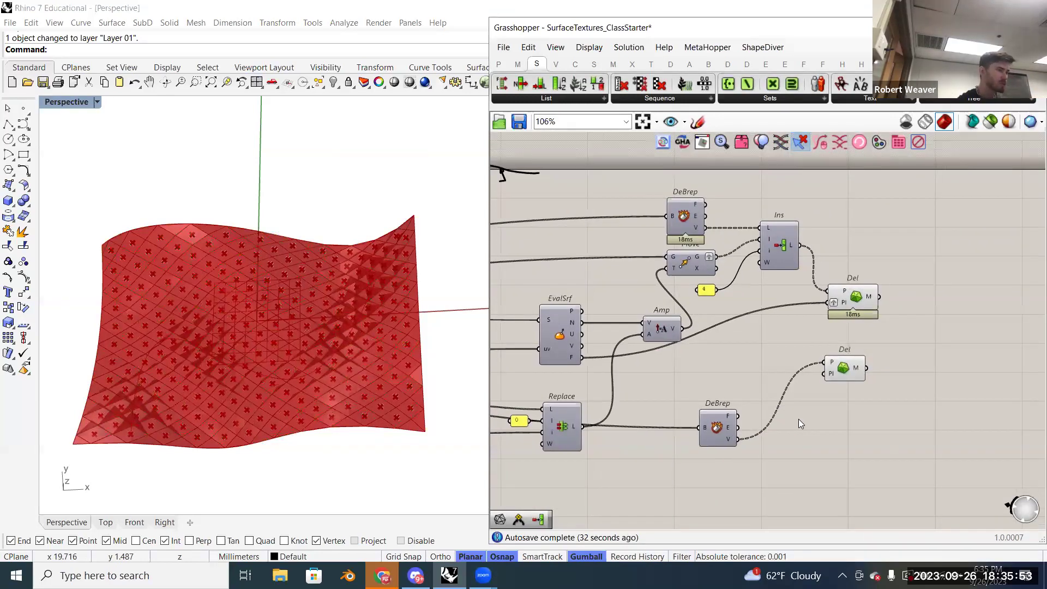
scroll(799, 419, "up", 2)
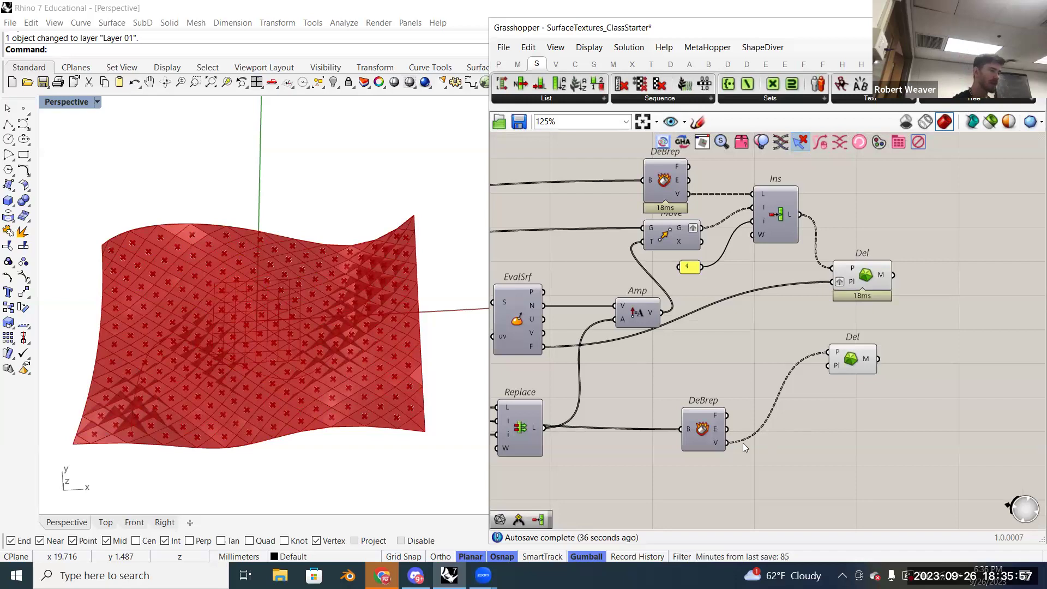
left_click(690, 428)
scroll(687, 429, "up", 3)
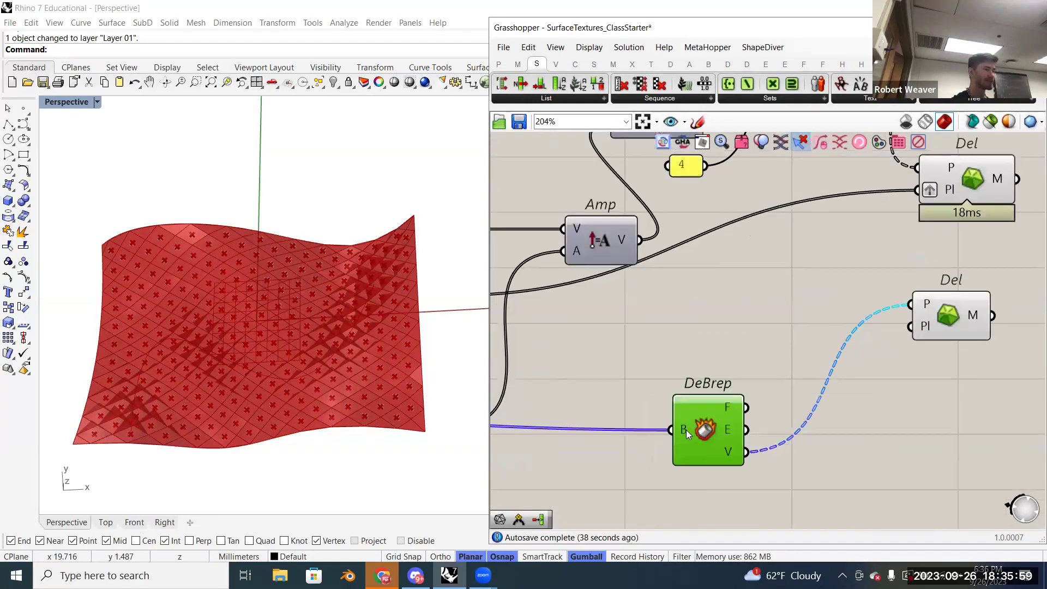
mouse_move(685, 429)
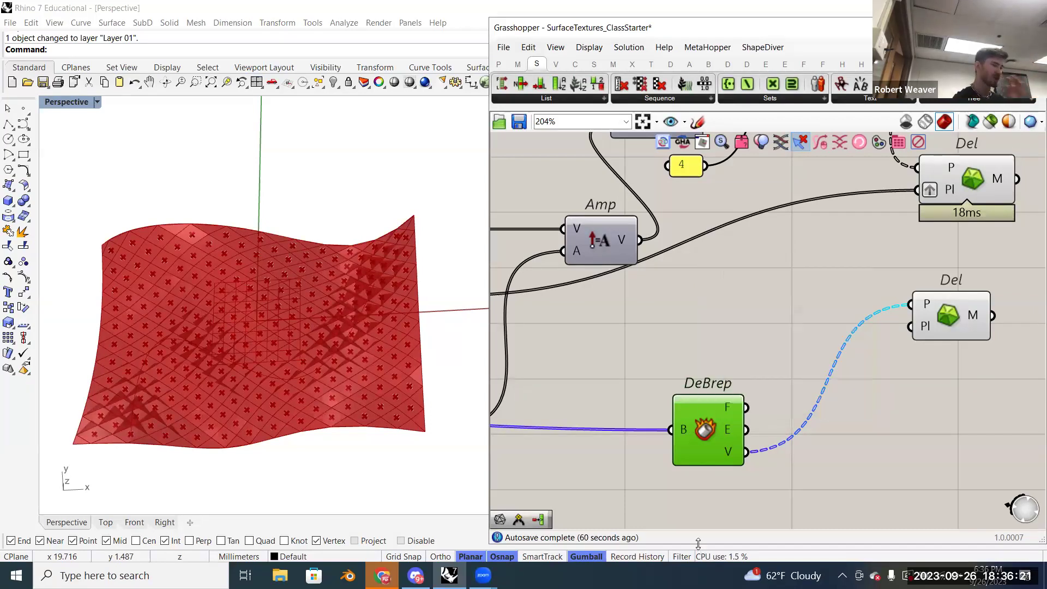
left_click_drag(928, 305, 931, 323)
mouse_move(931, 323)
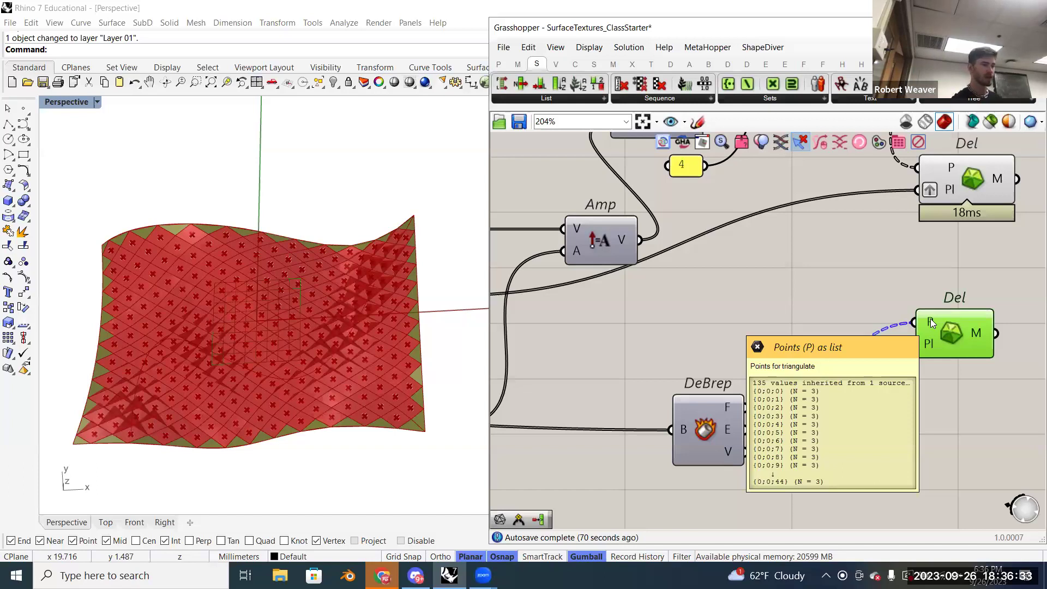
- Reposition the second Delaunay Mesh so it lines up directly beneath the first Delaunay Mesh
left_click_drag(931, 322, 857, 399)
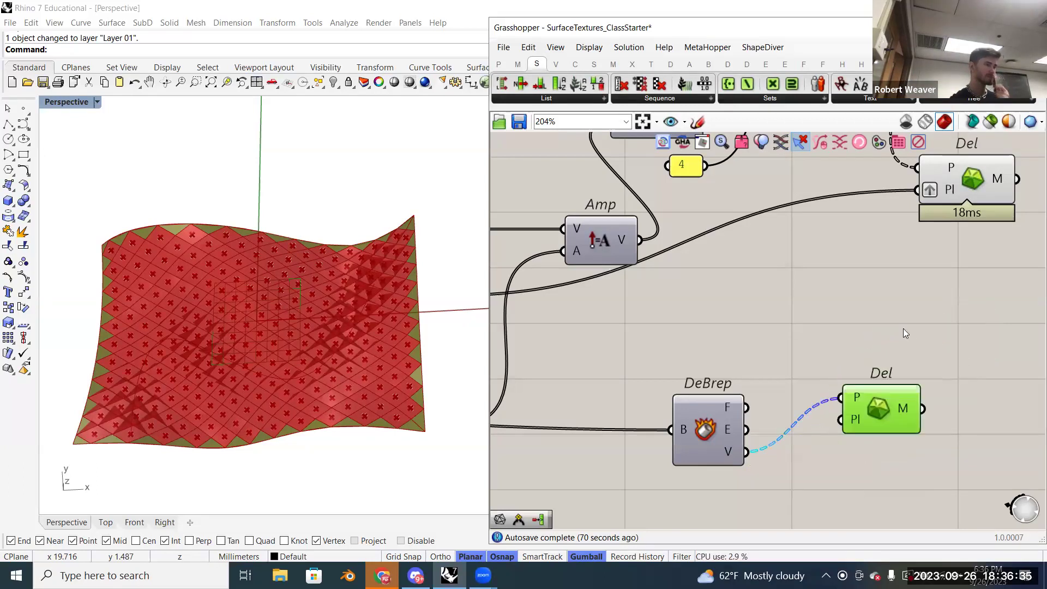
left_click_drag(905, 333, 948, 309)
scroll(906, 327, "down", 2)
right_click_drag(859, 298, 855, 359)
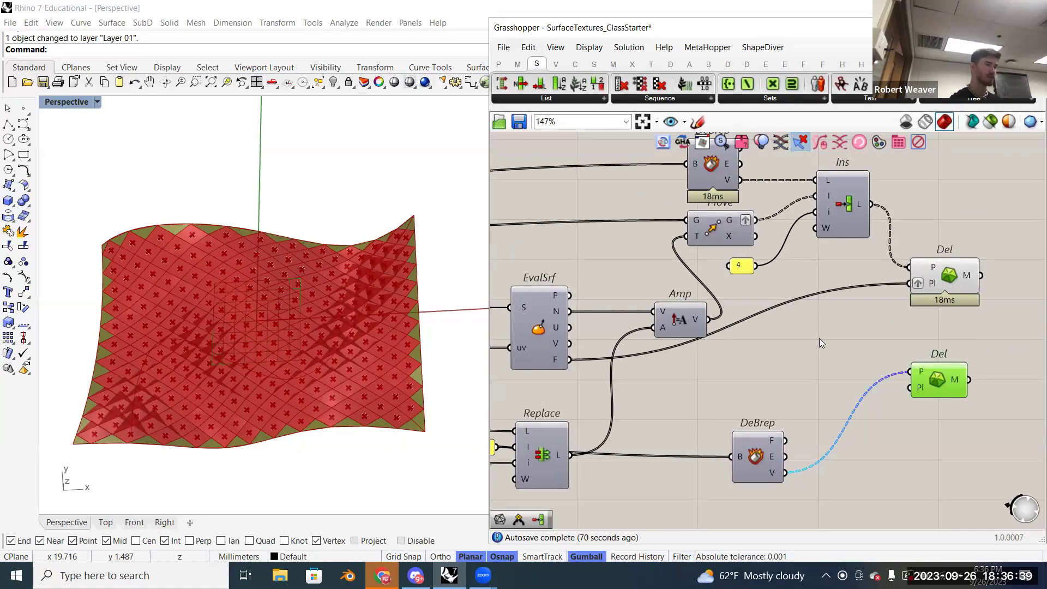
scroll(819, 338, "down", 1)
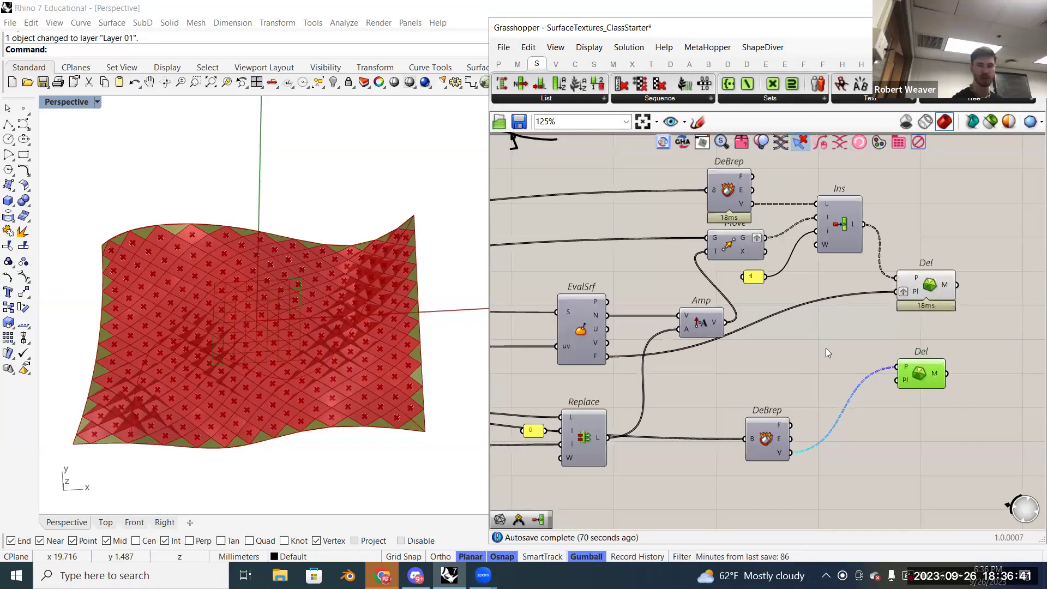
scroll(826, 347, "up", 1)
right_click_drag(831, 353, 748, 359)
scroll(753, 360, "down", 3)
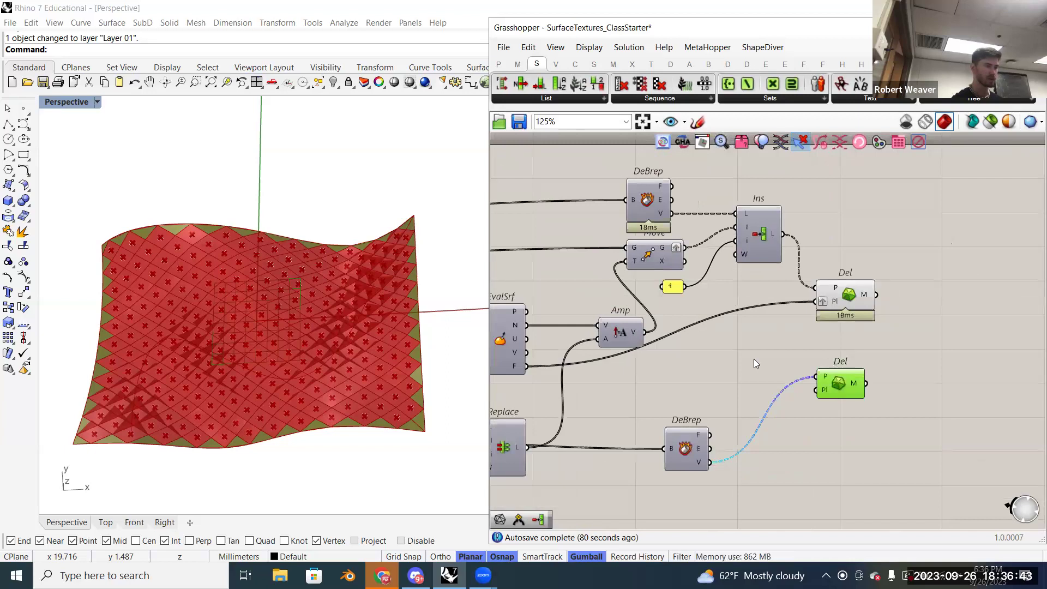
left_click_drag(798, 380, 804, 377)
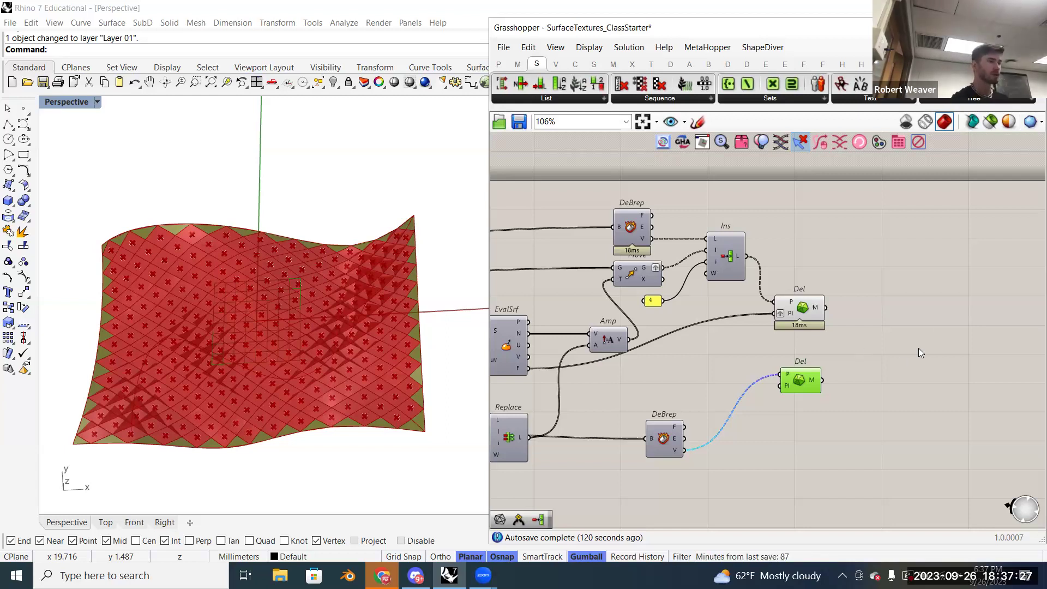
- Add a Weaverbird's Join Meshes and Weld component next to the two Delaunay Mesh components and check its Mesh input
double_click(938, 328)
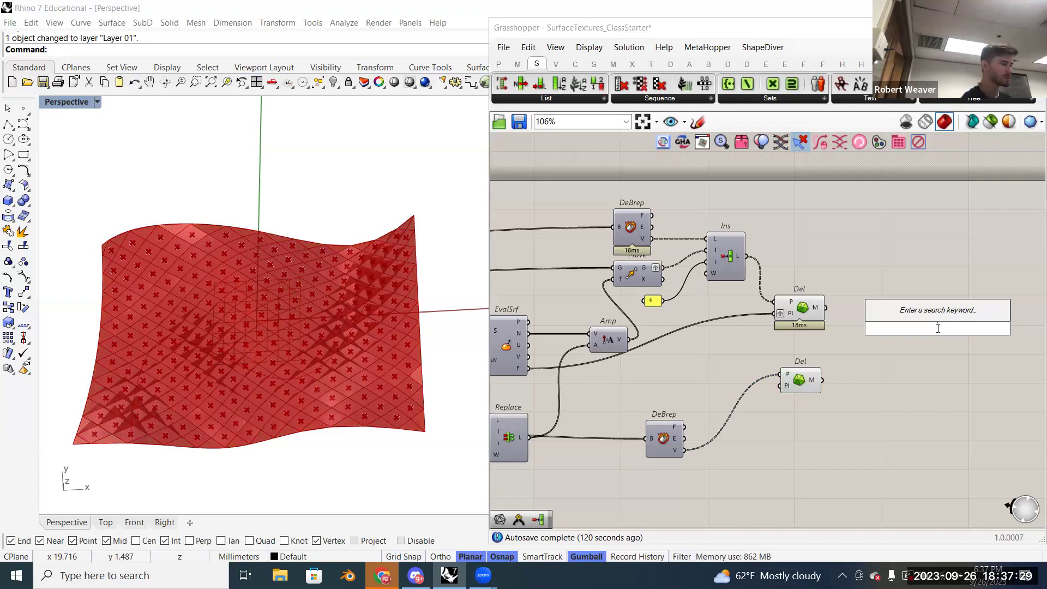
type("wea join")
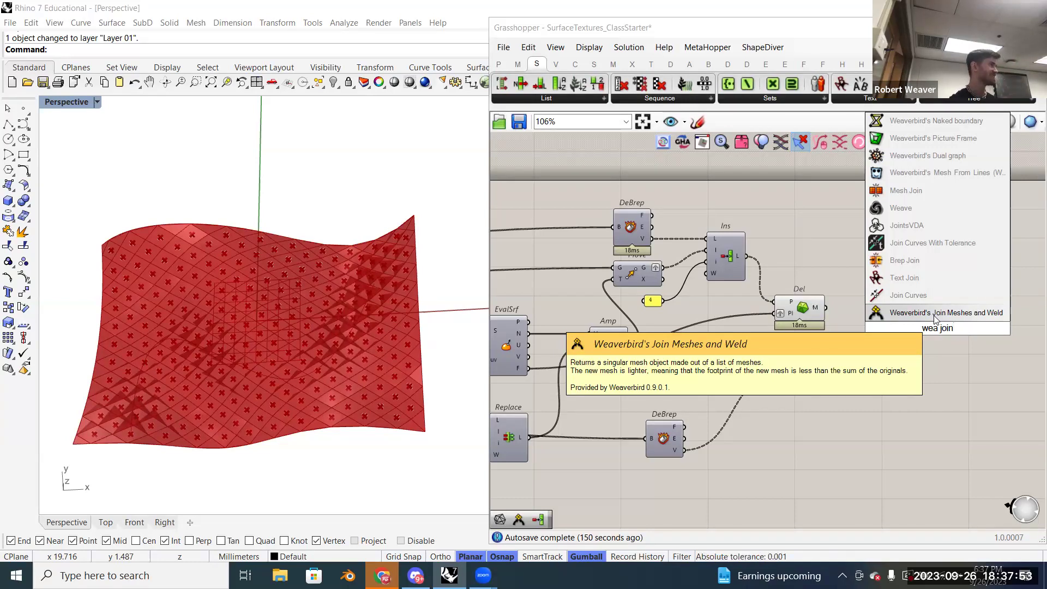
left_click(934, 312)
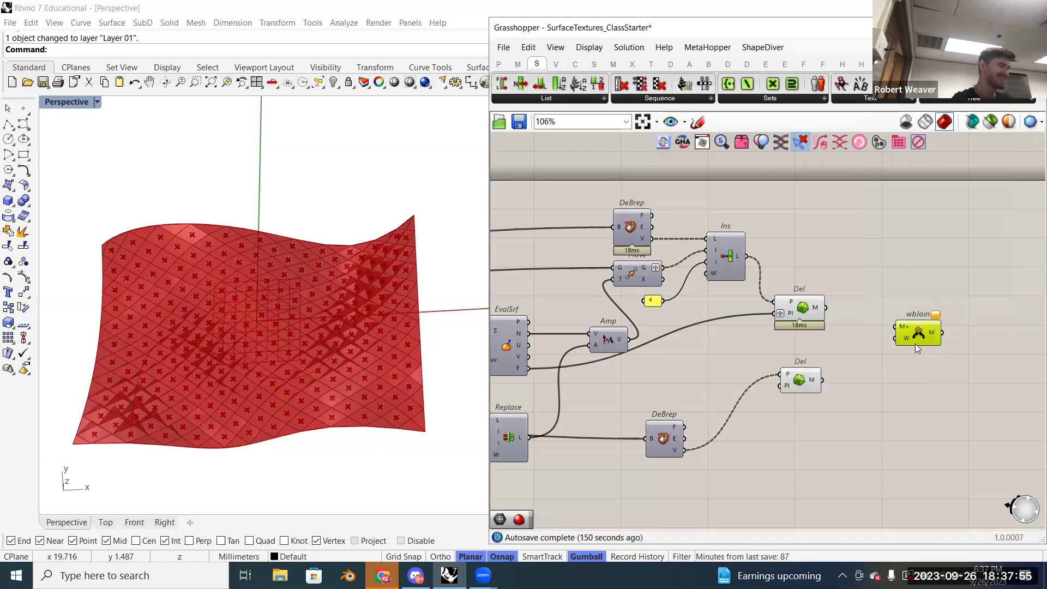
scroll(872, 338, "up", 2)
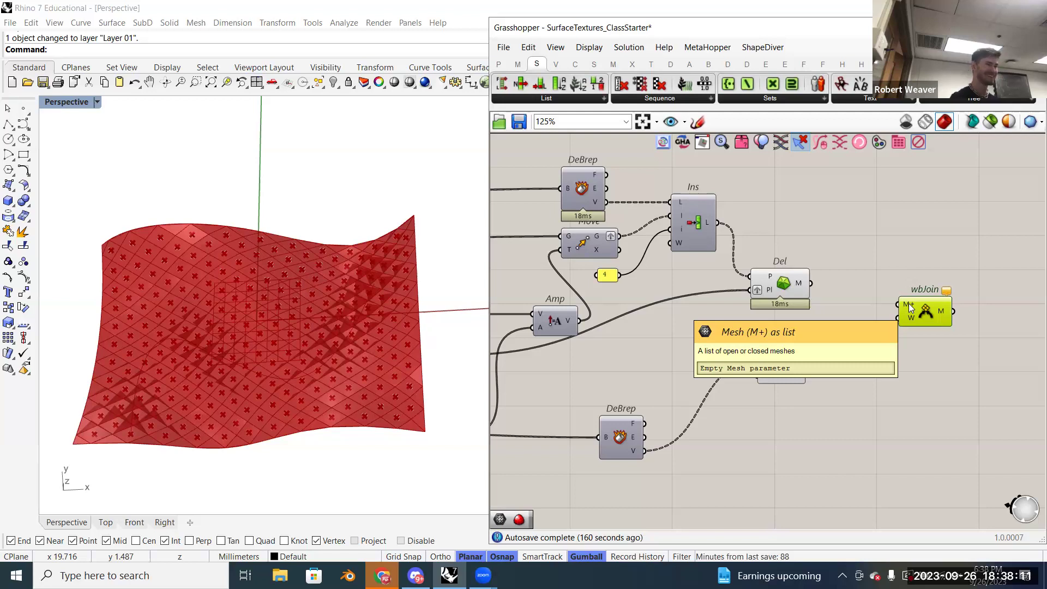
scroll(909, 308, "up", 1)
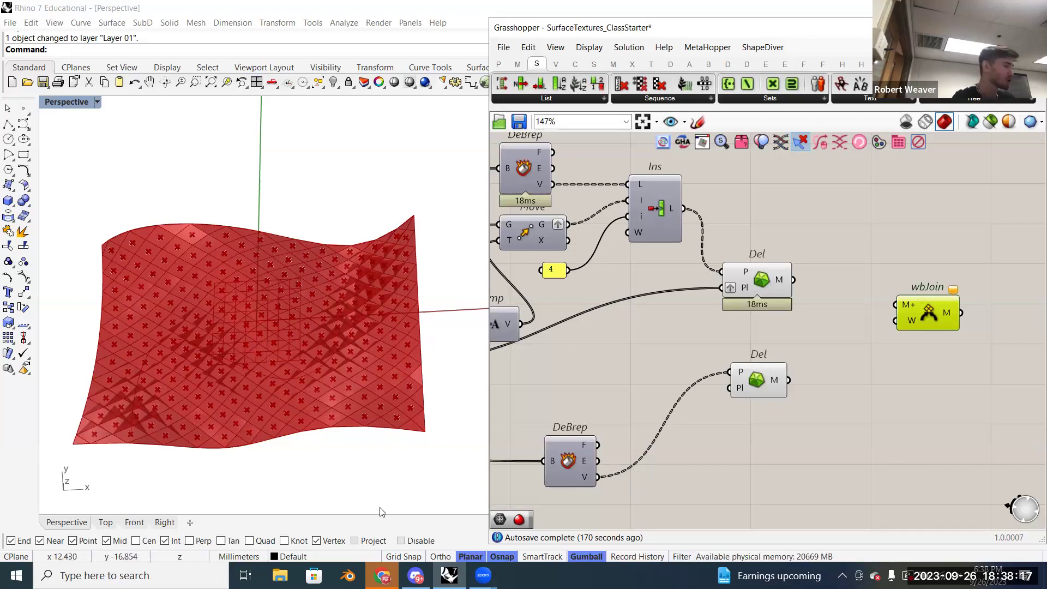
- Switch to Chrome and search Google Images for "weaverbird structures" in a new tab
mouse_move(382, 575)
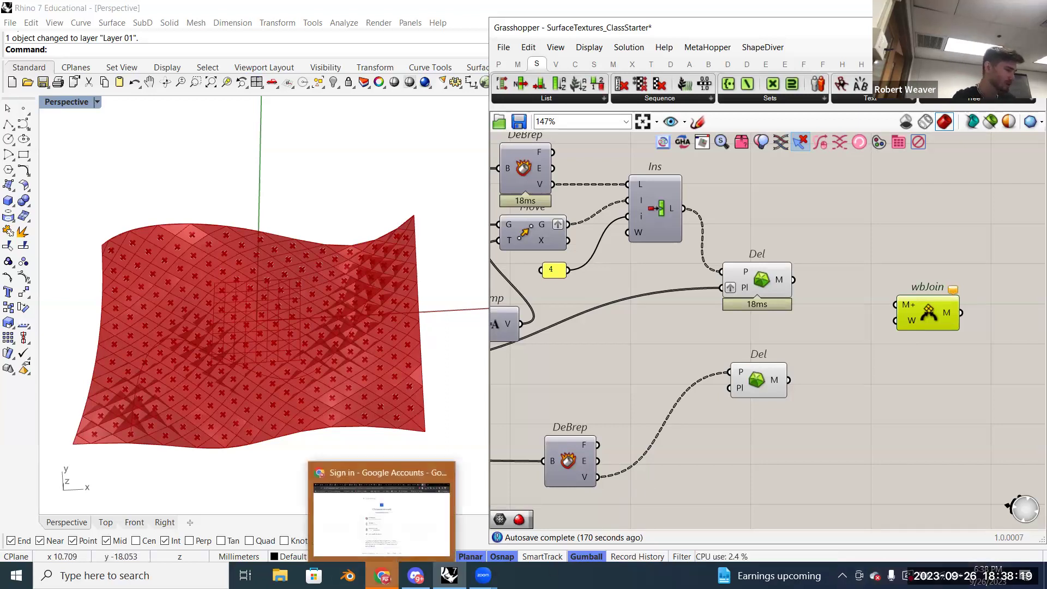
left_click(390, 551)
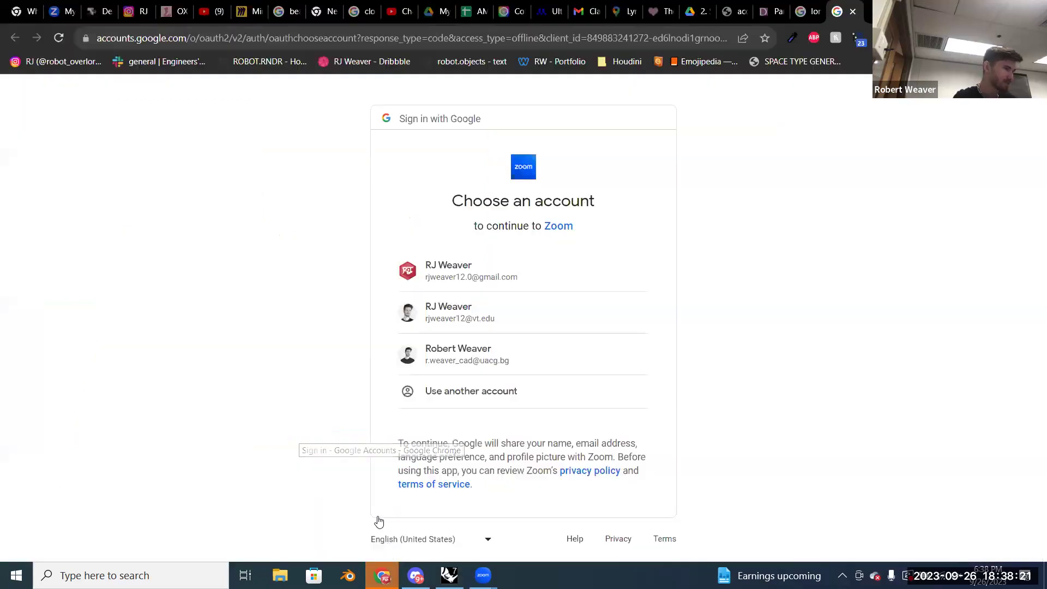
key("ctrl+t")
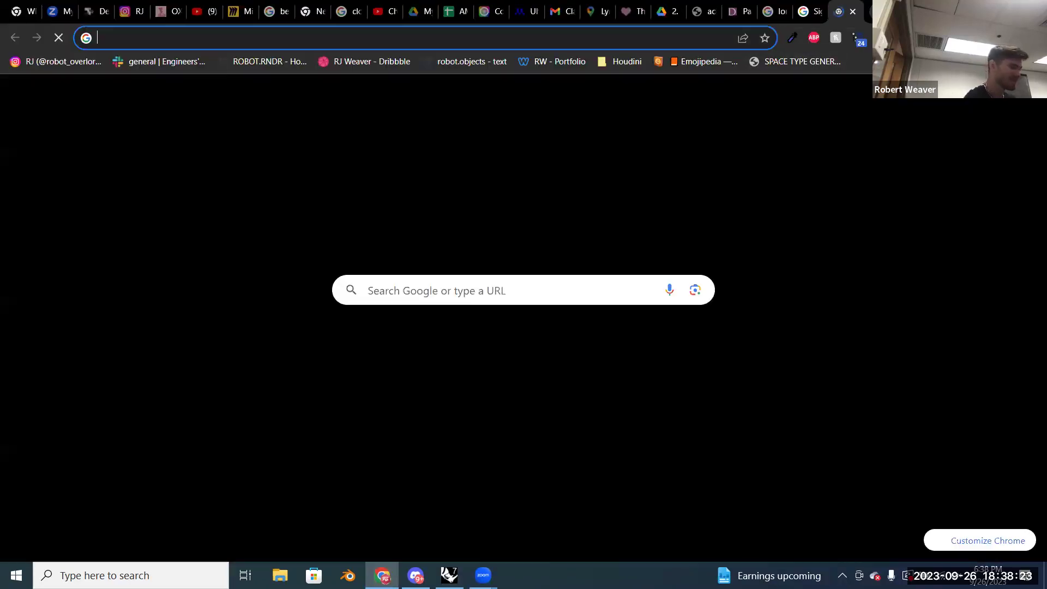
type("weaverbi")
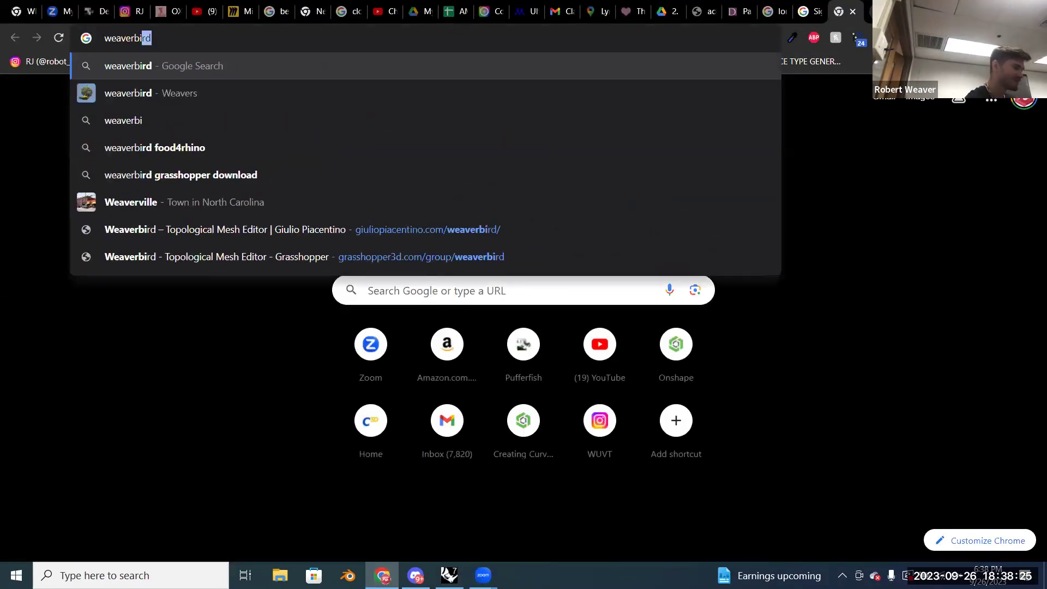
type("rd structures")
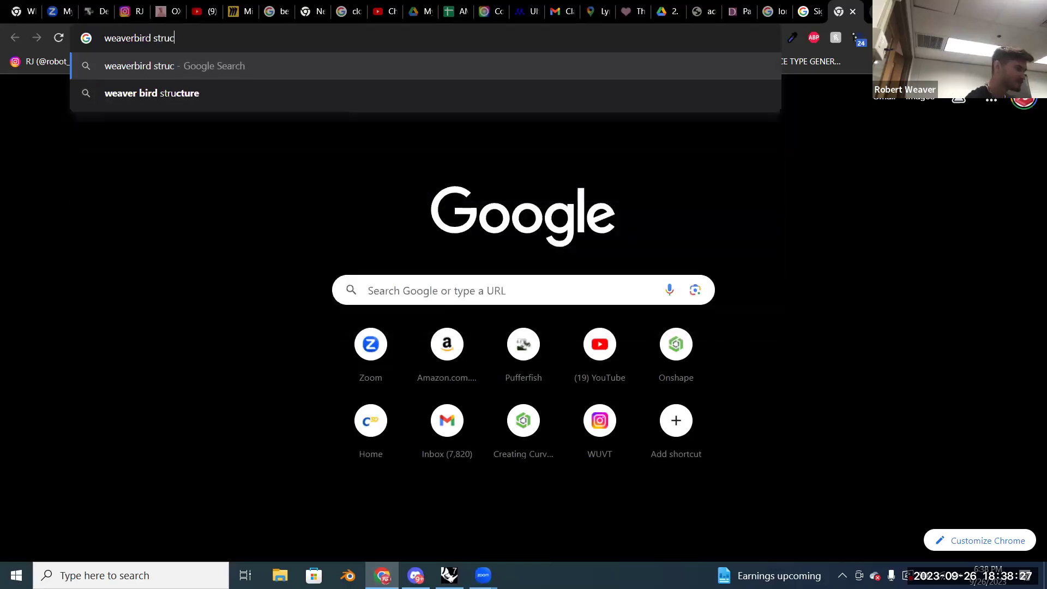
key("Return")
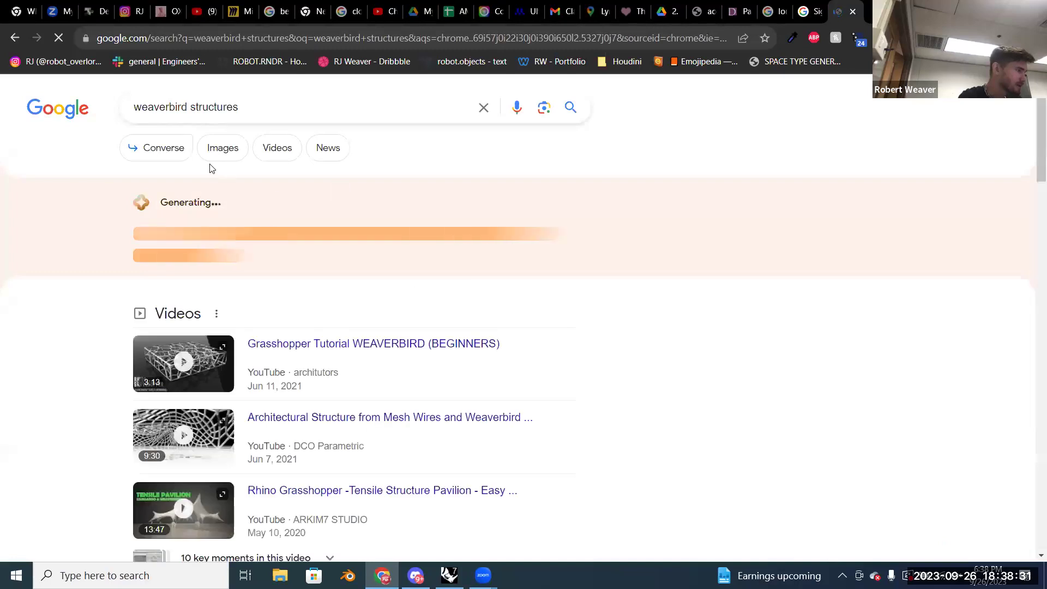
left_click(223, 158)
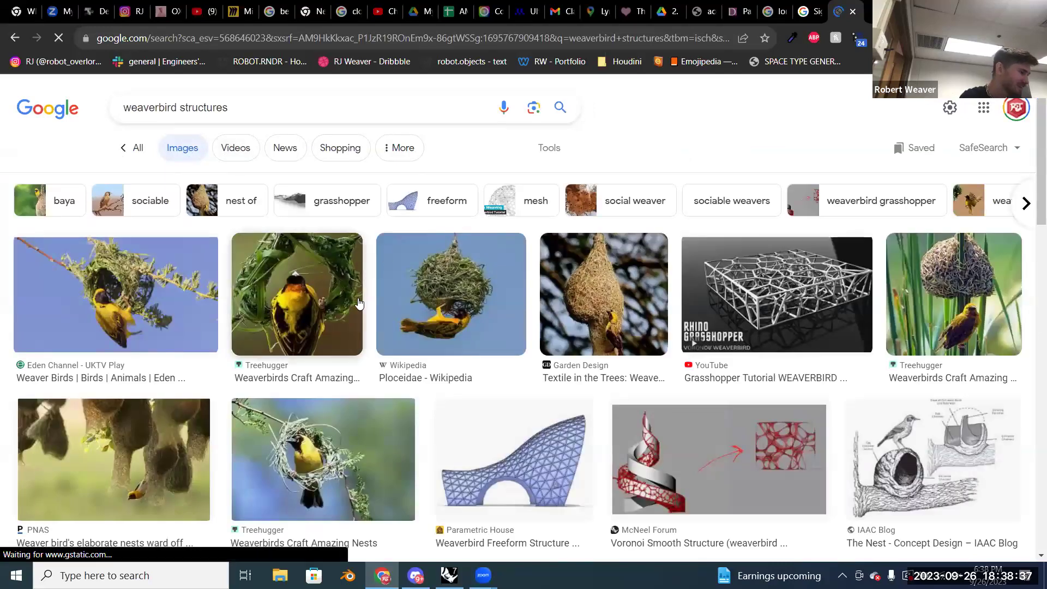
- Examine the weaverbird image results, previewing the Treehugger nest picture and the Facebook Weaver Bird nest picture
scroll(604, 314, "down", 3)
left_click(941, 188)
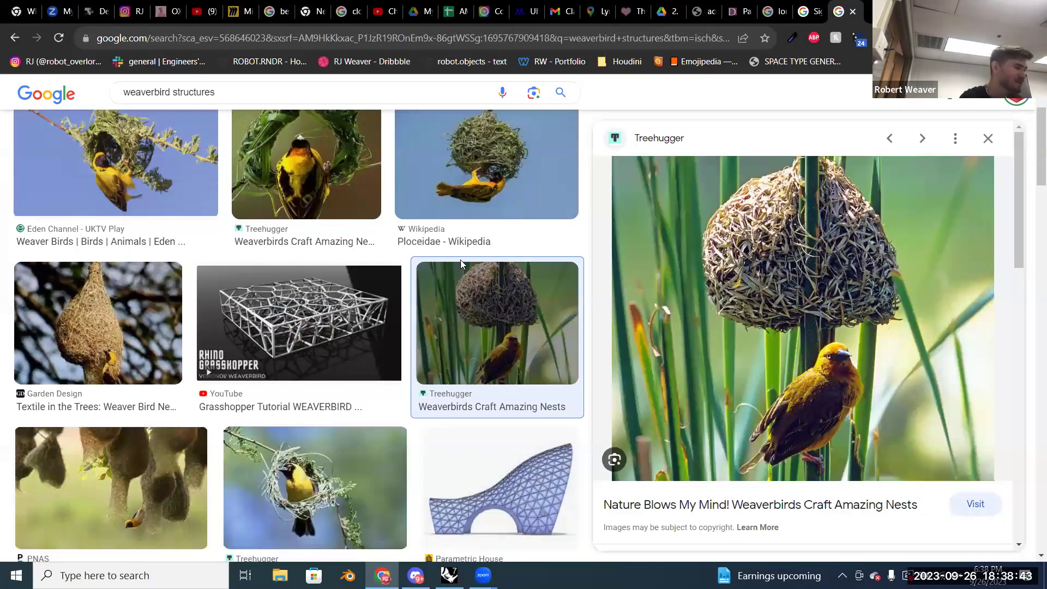
scroll(430, 307, "down", 7)
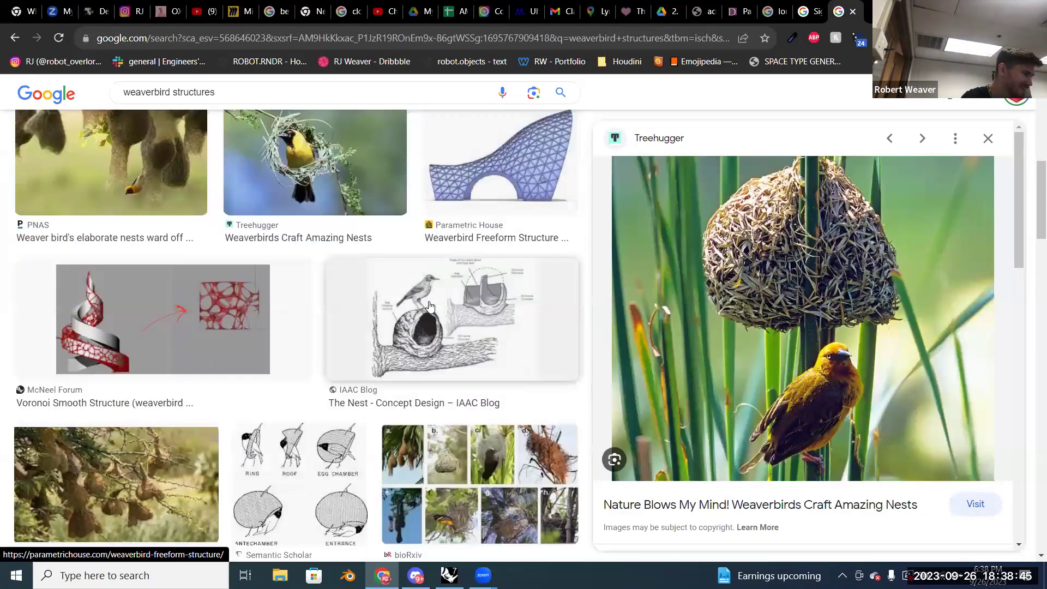
scroll(430, 307, "down", 6)
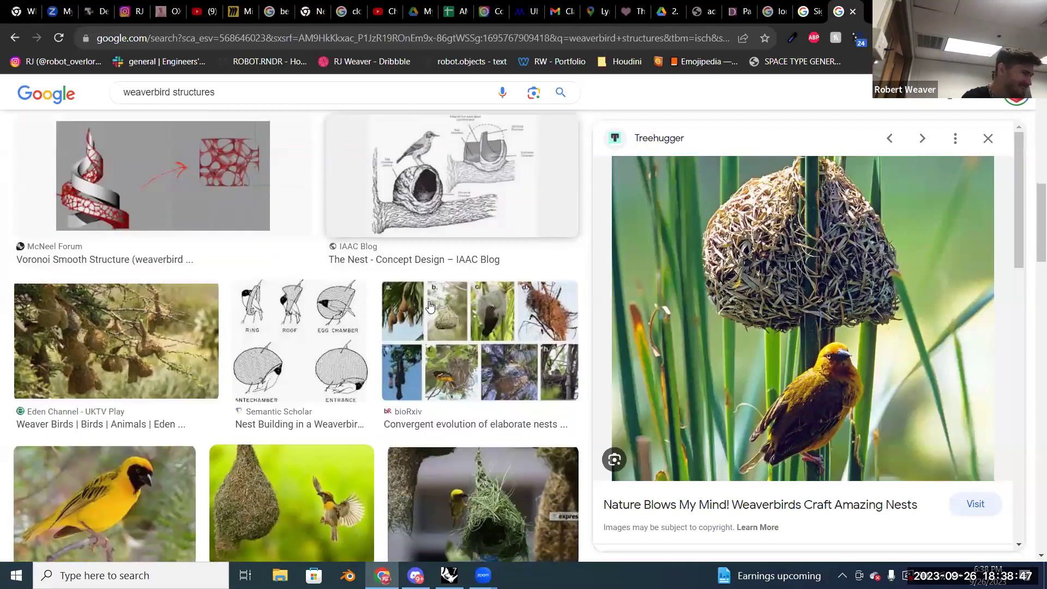
scroll(430, 307, "down", 5)
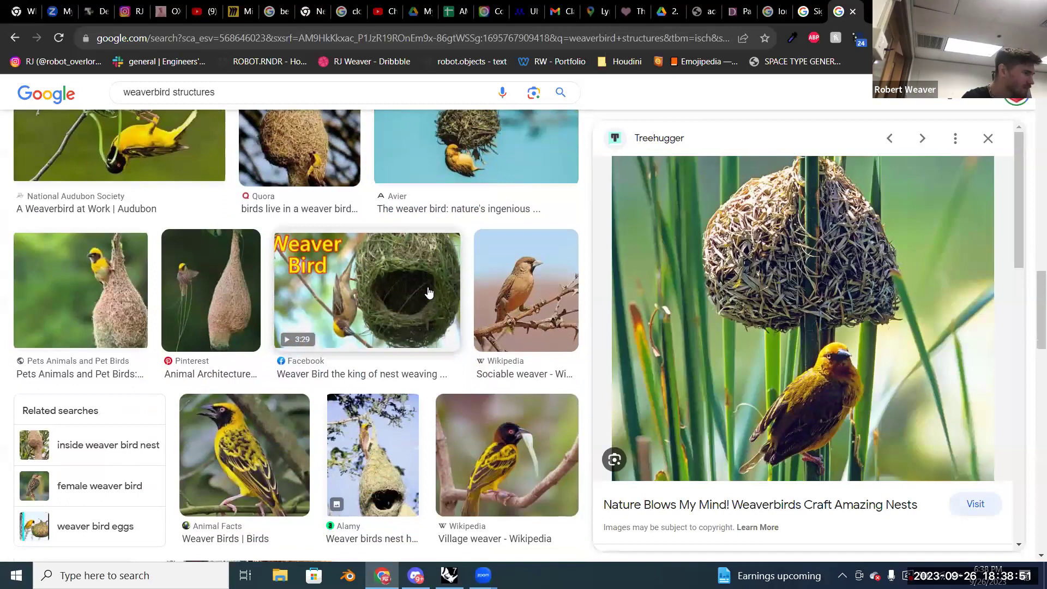
left_click(428, 293)
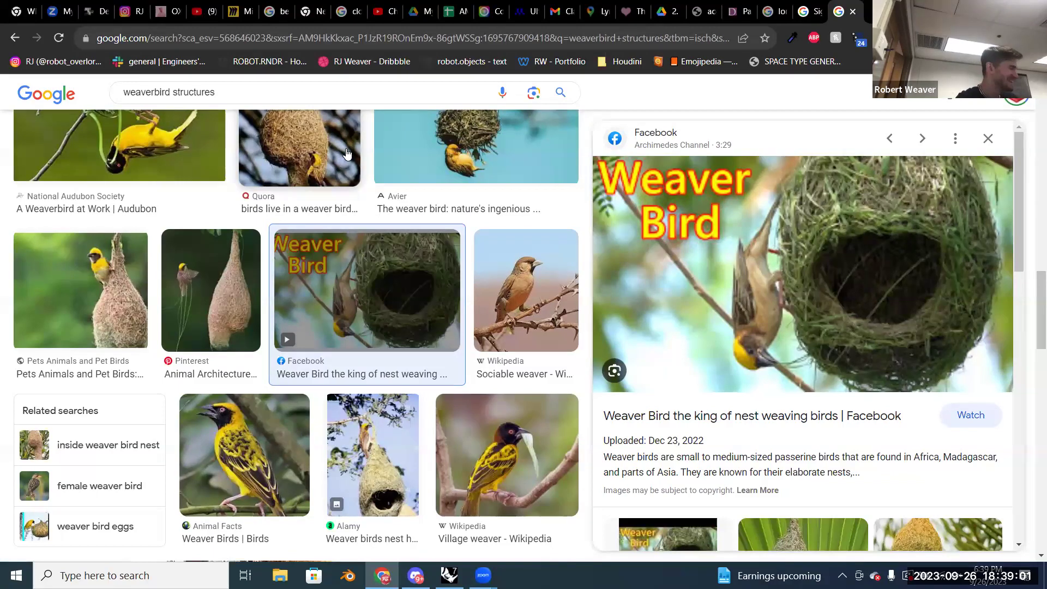
scroll(243, 247, "down", 5)
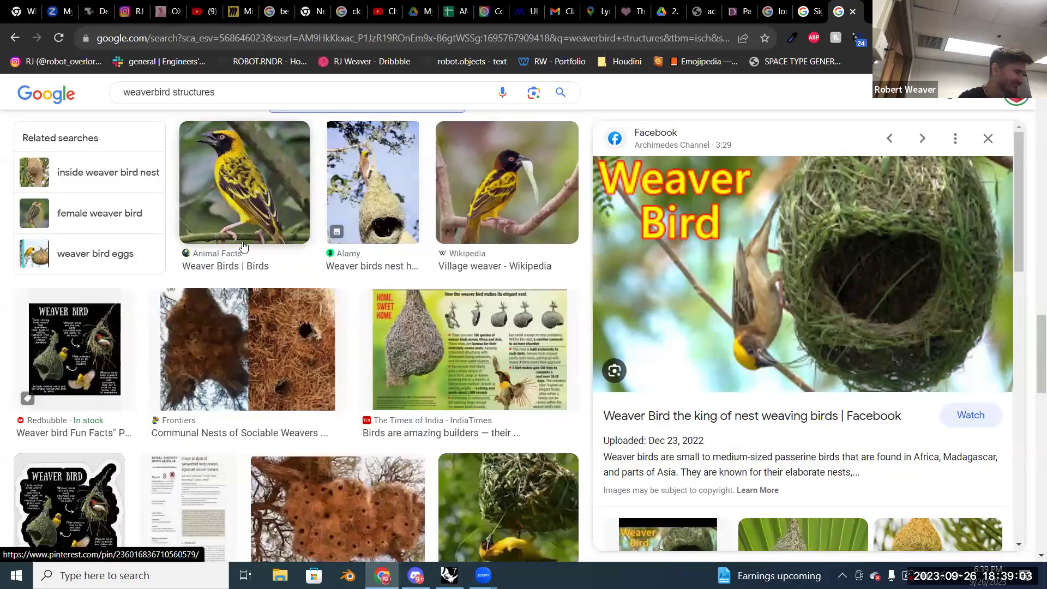
scroll(243, 247, "down", 9)
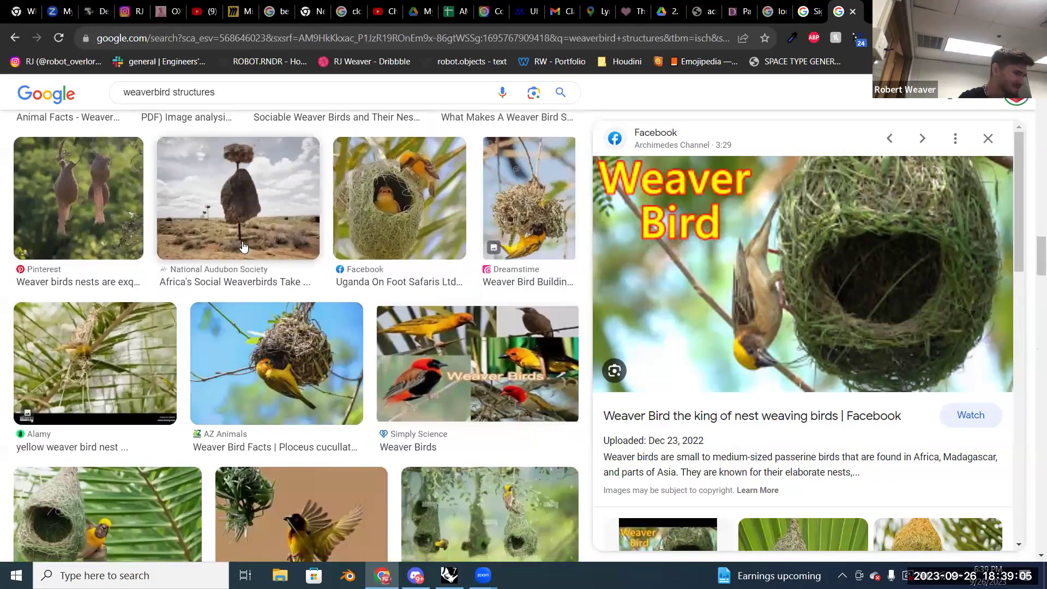
scroll(243, 247, "down", 4)
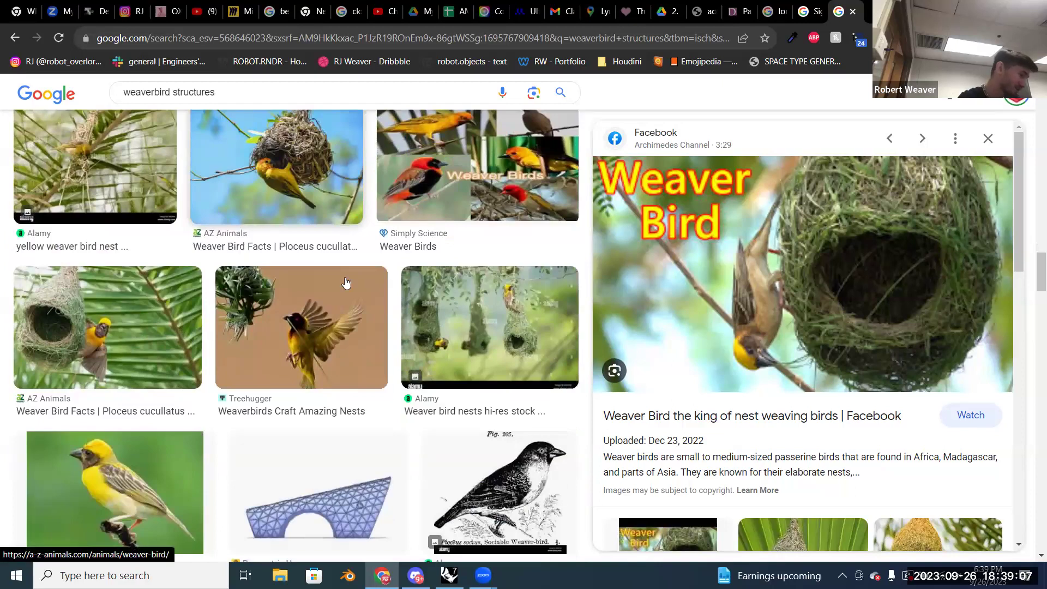
scroll(346, 282, "down", 5)
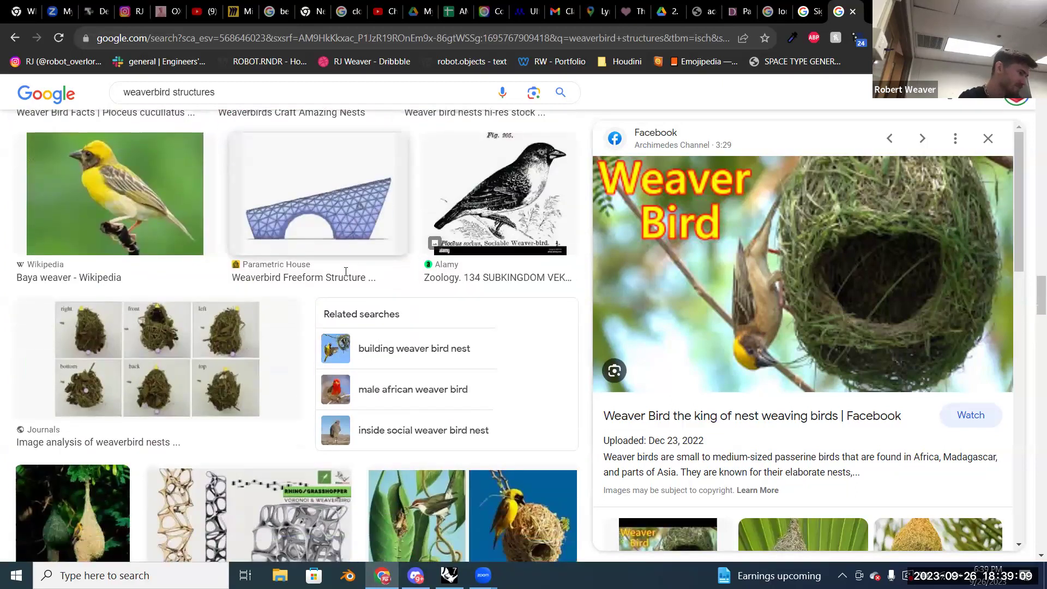
scroll(346, 271, "down", 3)
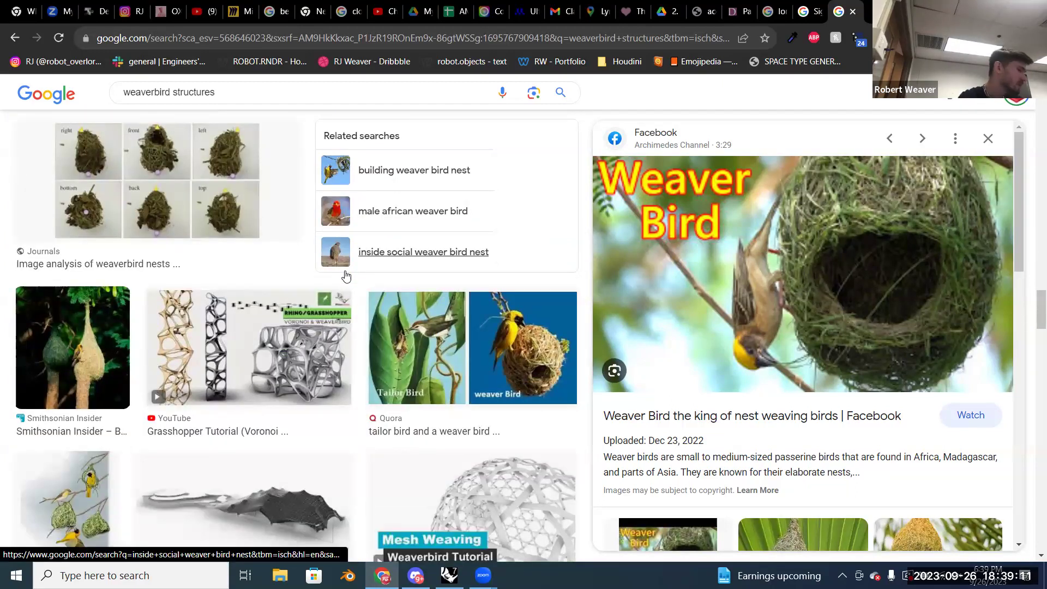
- Switch back to Rhino and Grasshopper and add a Mesh Join component below the Weaverbird's Join Meshes and Weld component
mouse_move(483, 573)
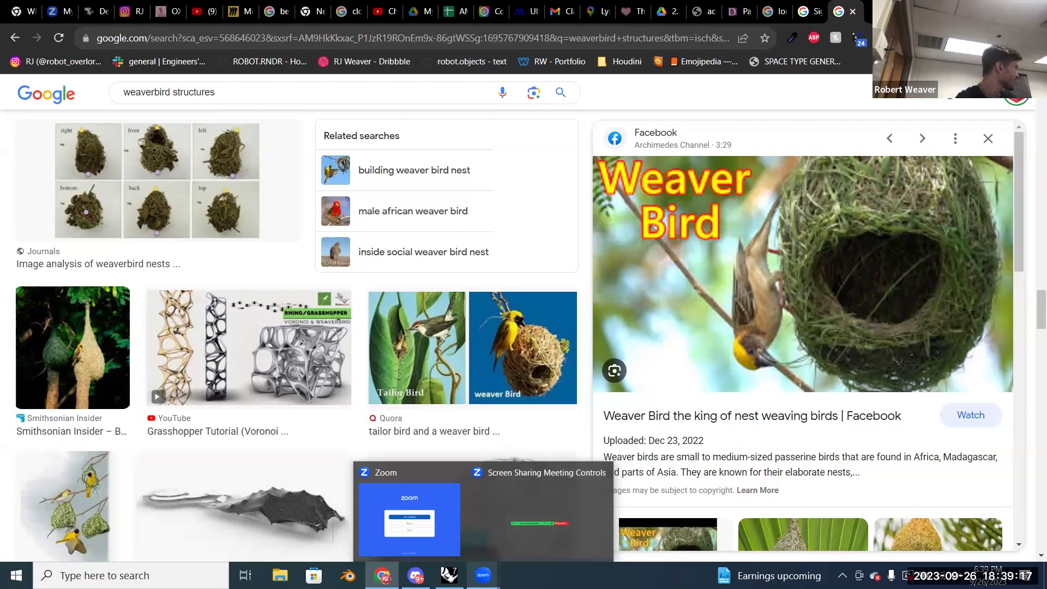
mouse_move(449, 576)
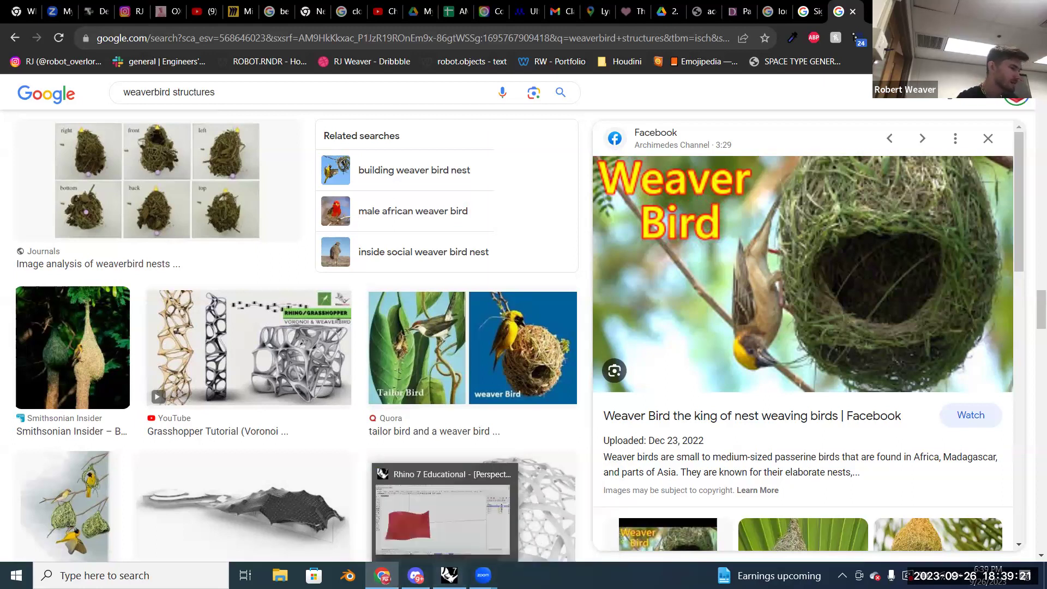
left_click(448, 515)
double_click(814, 381)
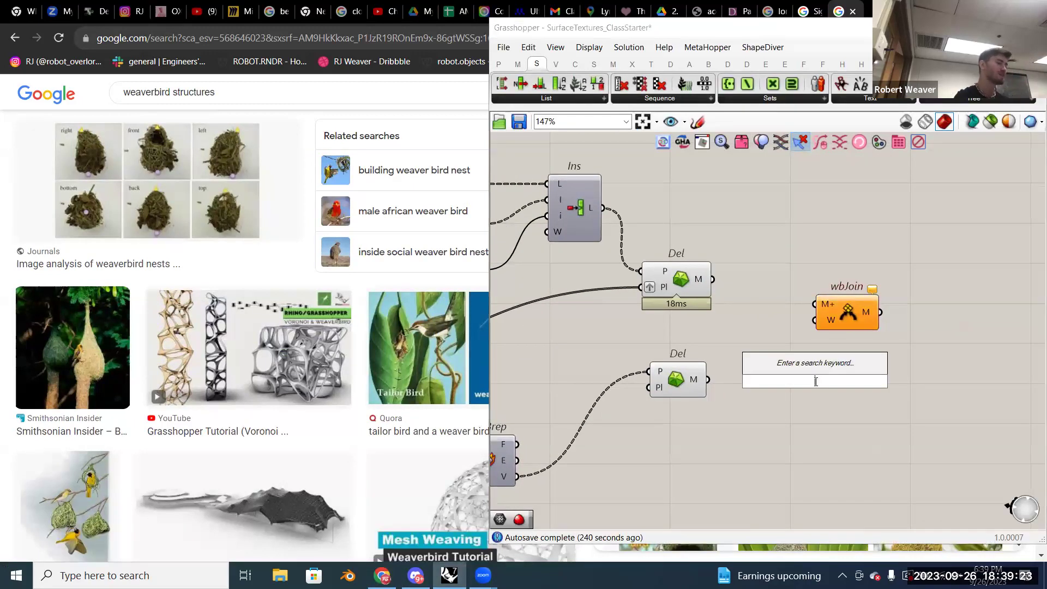
type("jo")
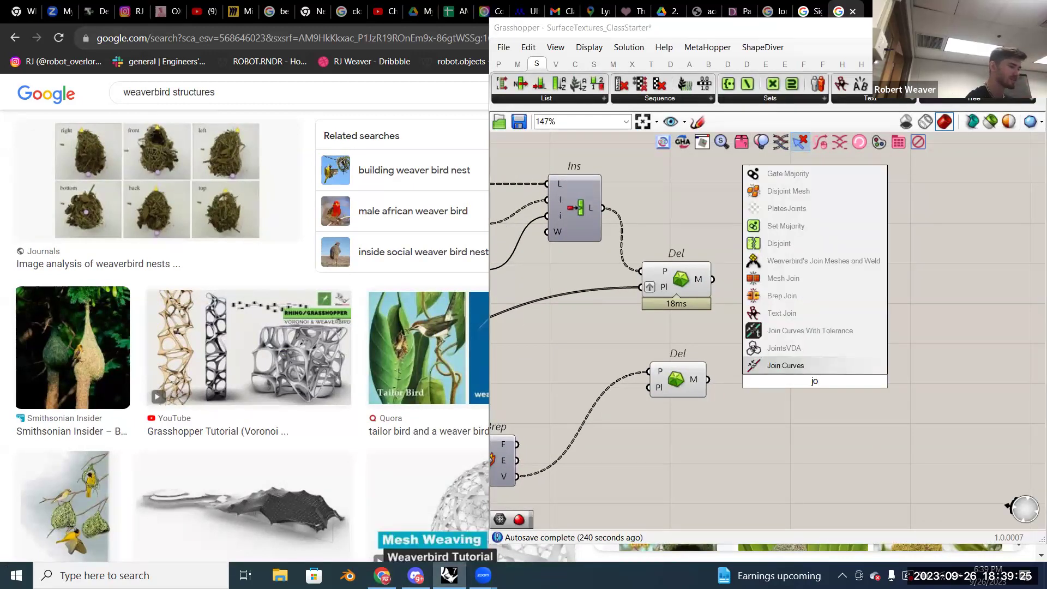
type("in")
key("Up")
key("Up")
key("Up")
key("Up")
key("Up")
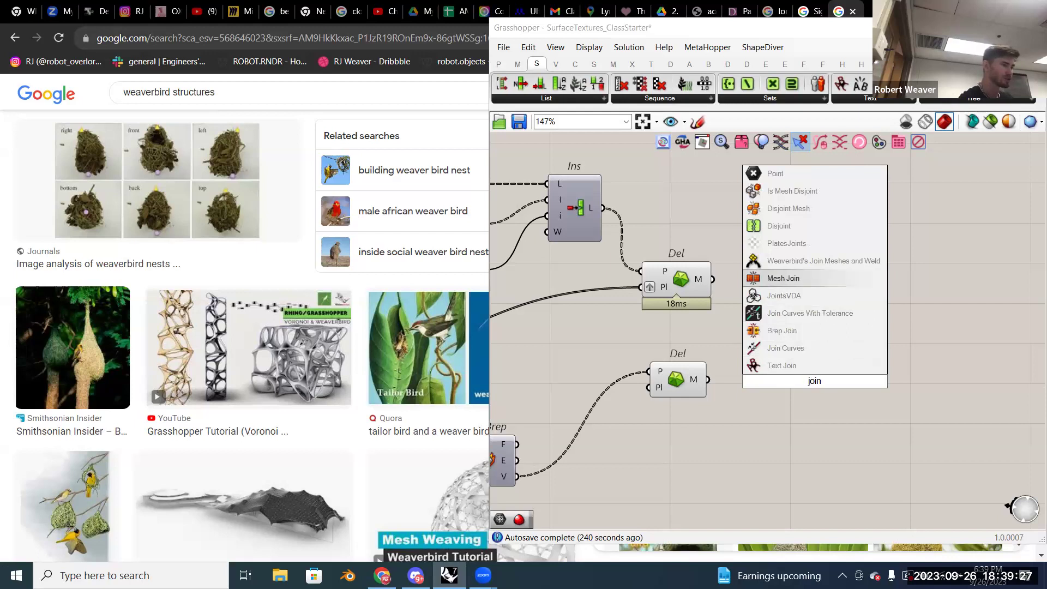
key("Return")
left_click_drag(816, 385, 828, 369)
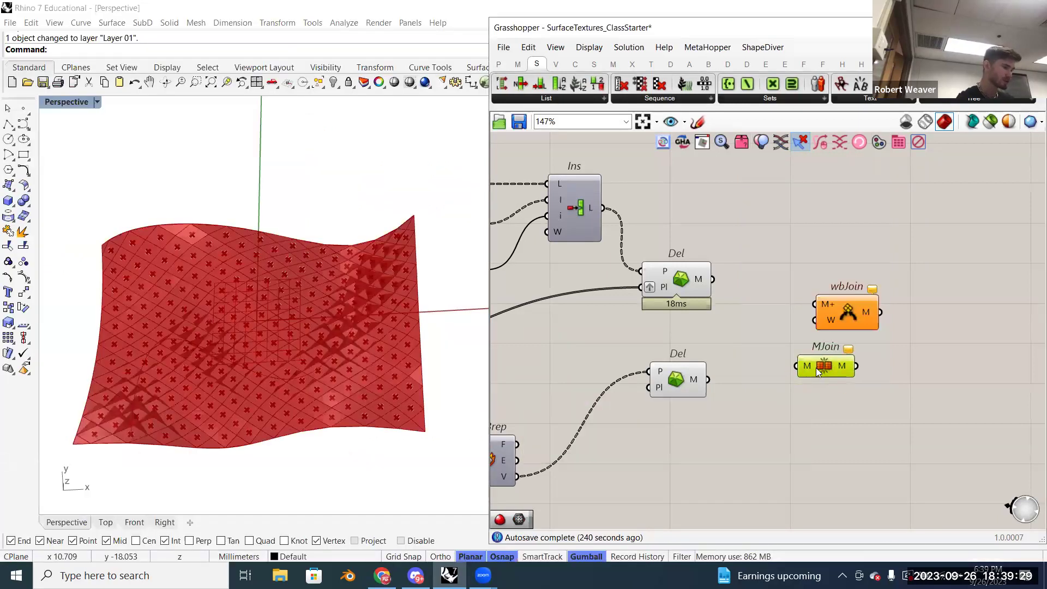
right_click_drag(828, 369, 742, 384)
left_click_drag(742, 384, 725, 386)
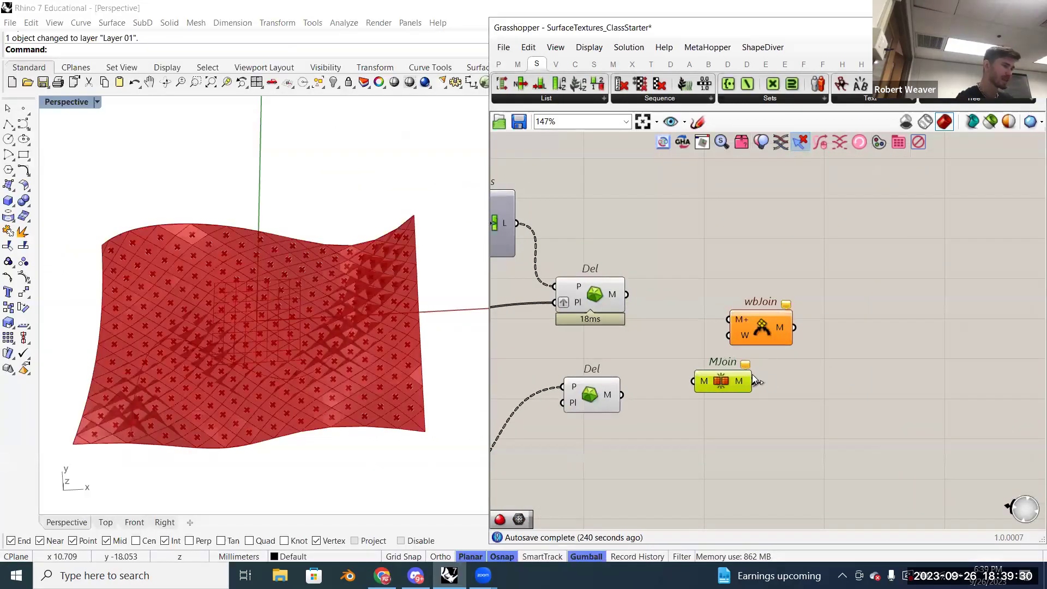
- Add a Weld Mesh component beside Mesh Join and select the two components together
double_click(798, 376)
type("weld")
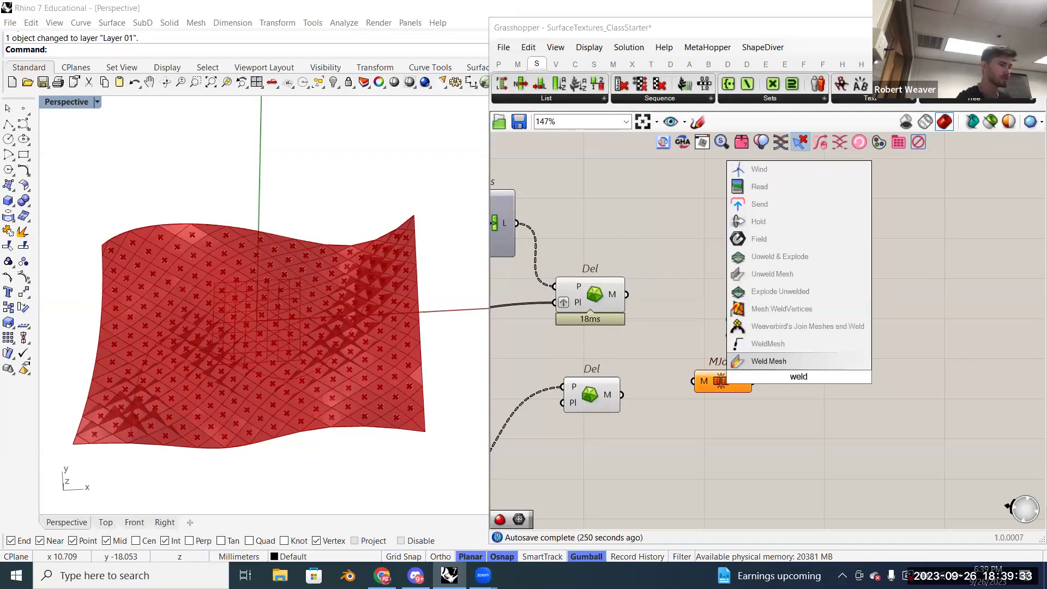
key("Return")
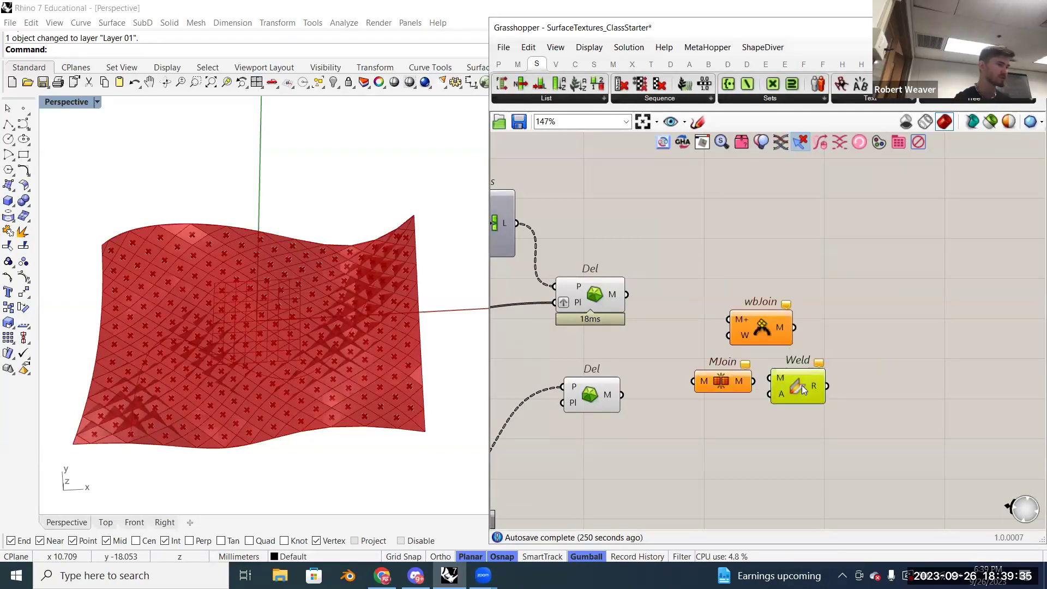
left_click_drag(809, 410, 695, 379)
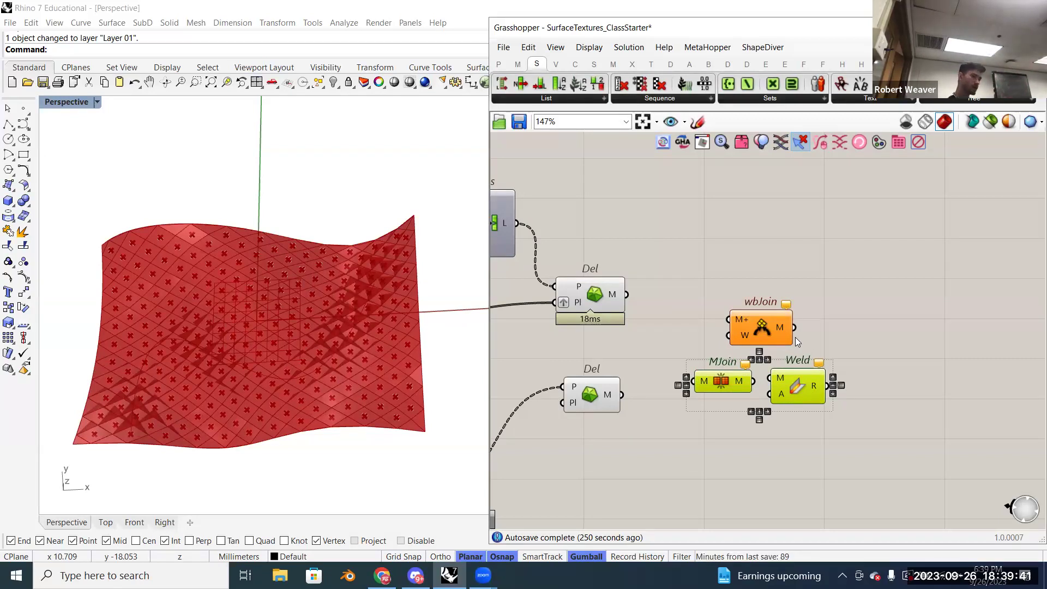
double_click(829, 297)
type("weld")
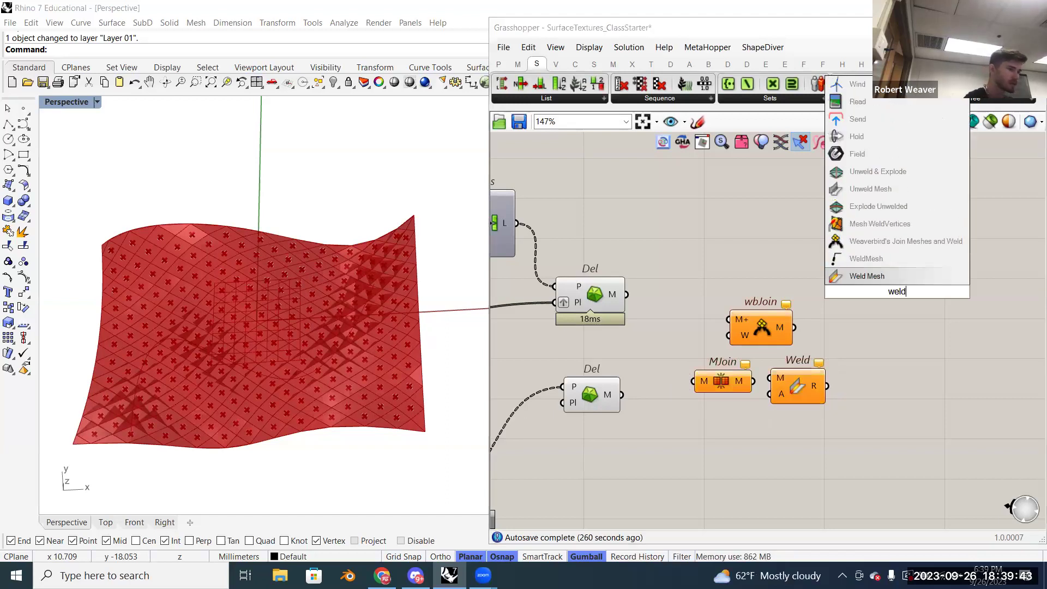
left_click(885, 258)
left_click(897, 295, "ctrl+alt")
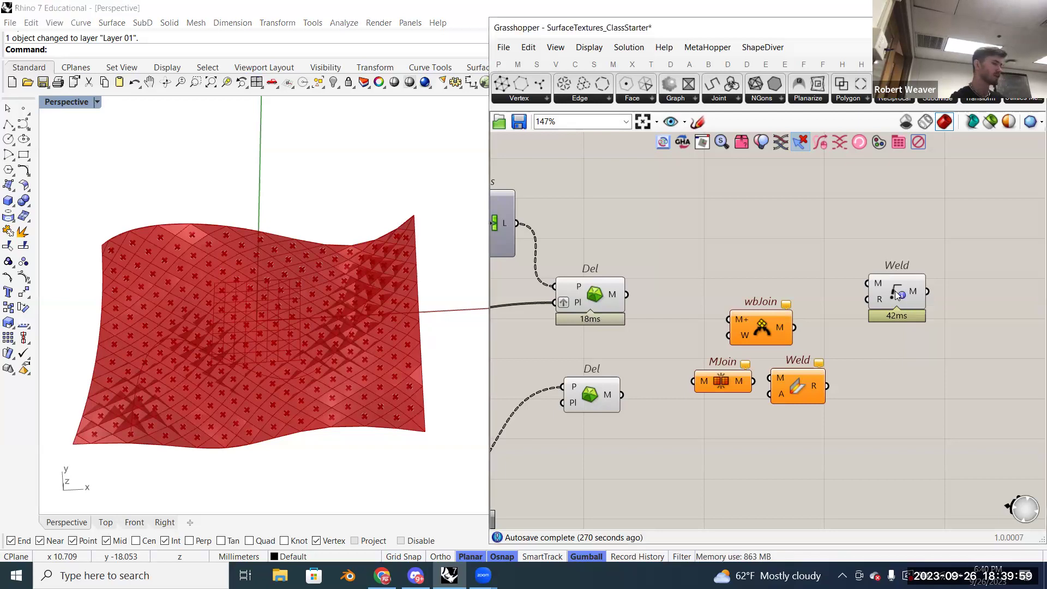
left_click(898, 294, "ctrl+alt")
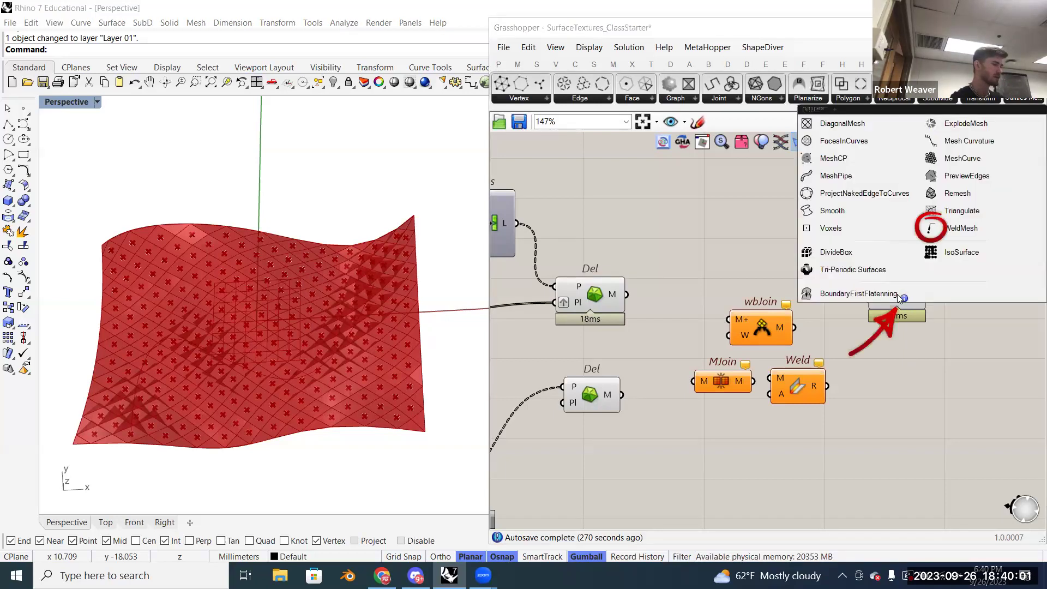
left_click(896, 294)
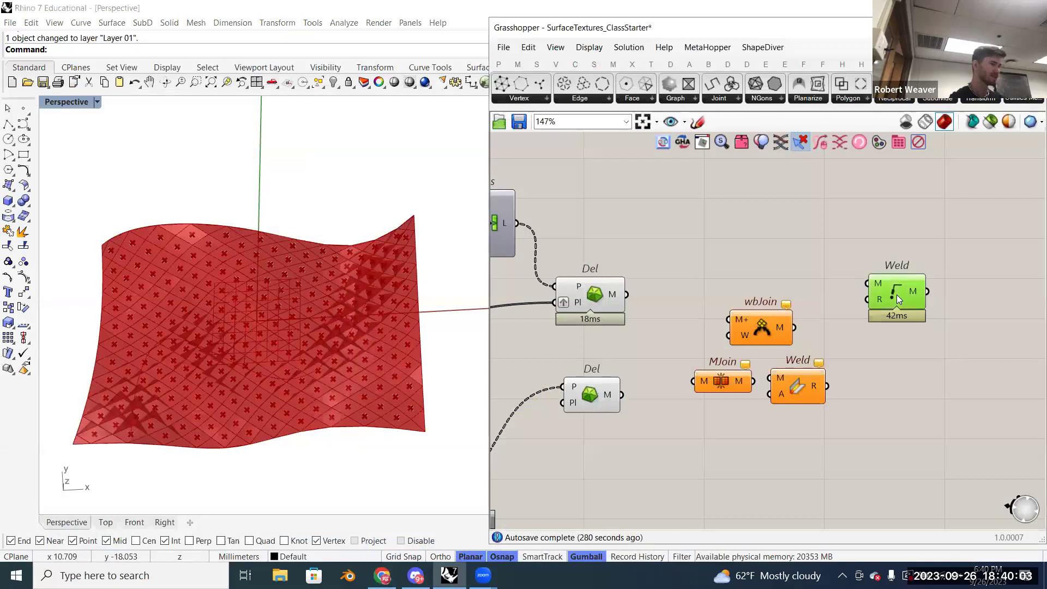
key("Delete")
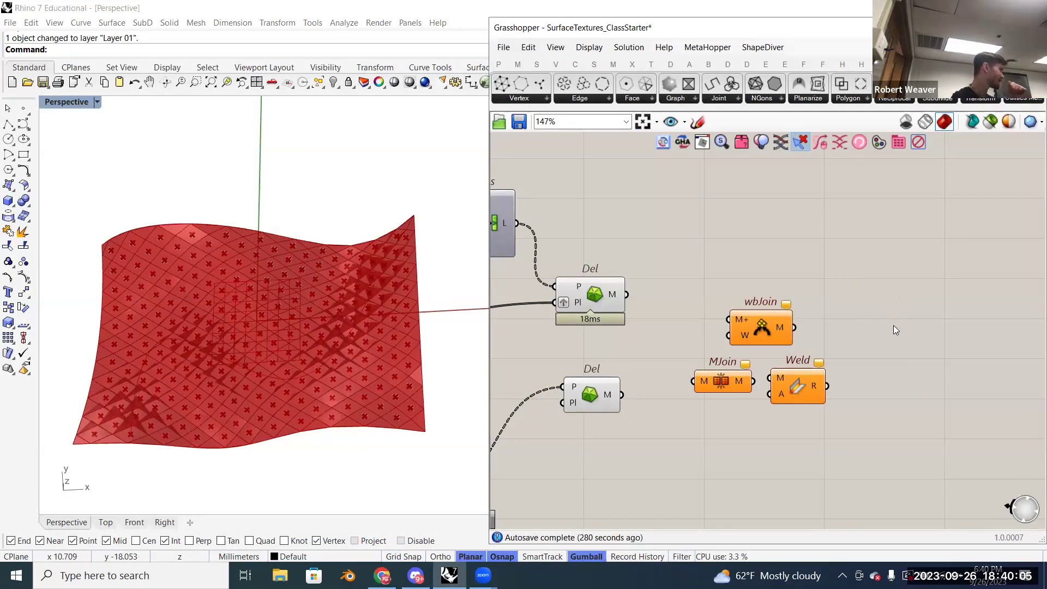
- Connect Mesh Join's output to Weld Mesh's mesh input and move both components further below the Weaverbird join component
left_click(804, 388, "ctrl+alt")
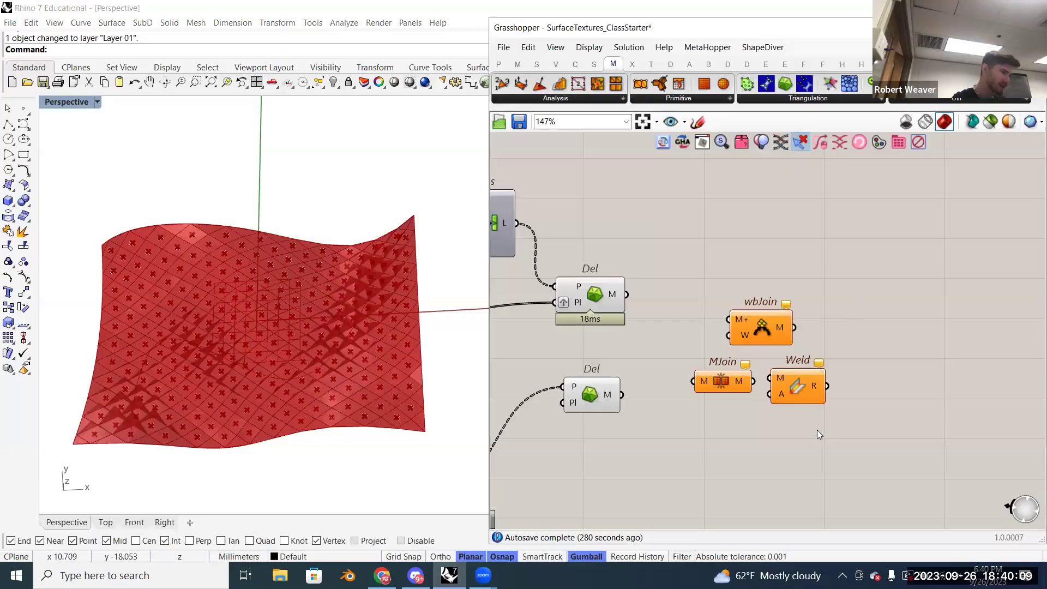
mouse_move(753, 381)
left_mouse_down()
mouse_move(769, 377)
mouse_move(735, 390)
left_mouse_up()
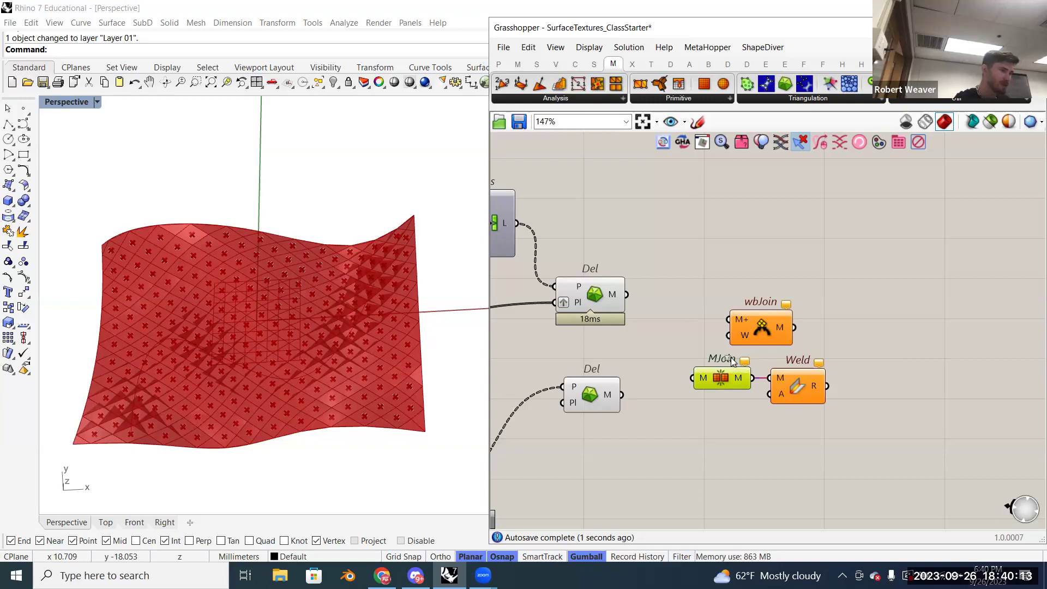
left_click(796, 388, "shift")
left_click_drag(796, 388, 798, 448)
left_click(817, 393)
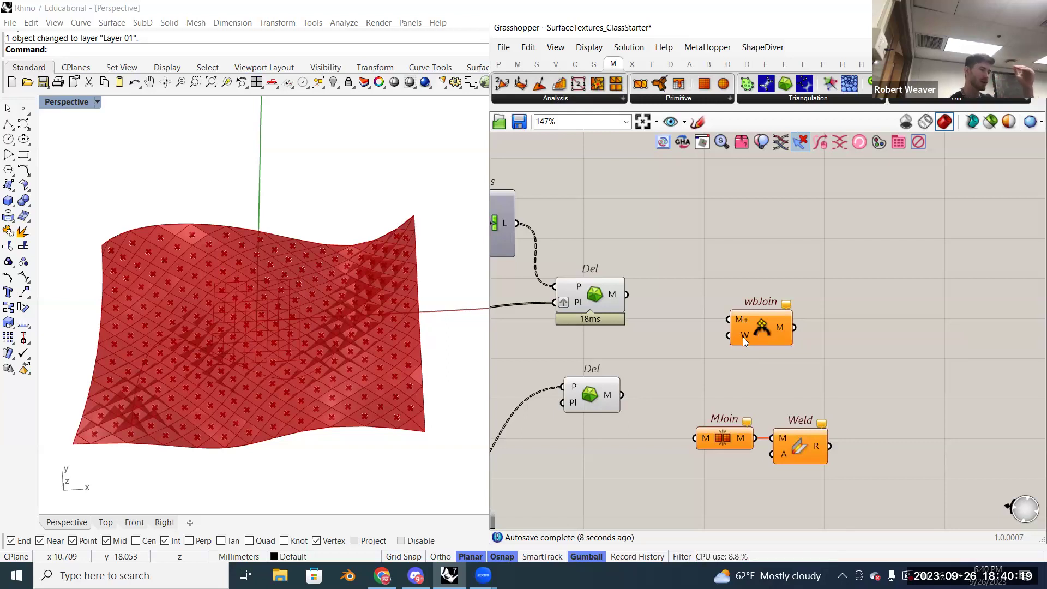
- Connect both Delaunay mesh outputs to the Weaverbird join component's mesh input and flatten that input
mouse_move(743, 339)
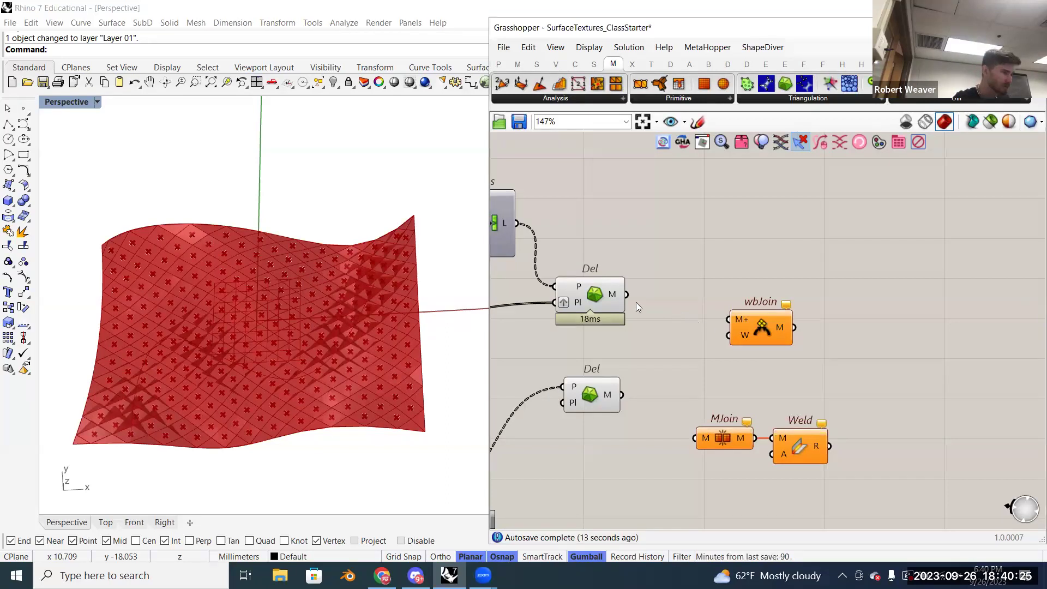
left_click_drag(627, 295, 728, 319)
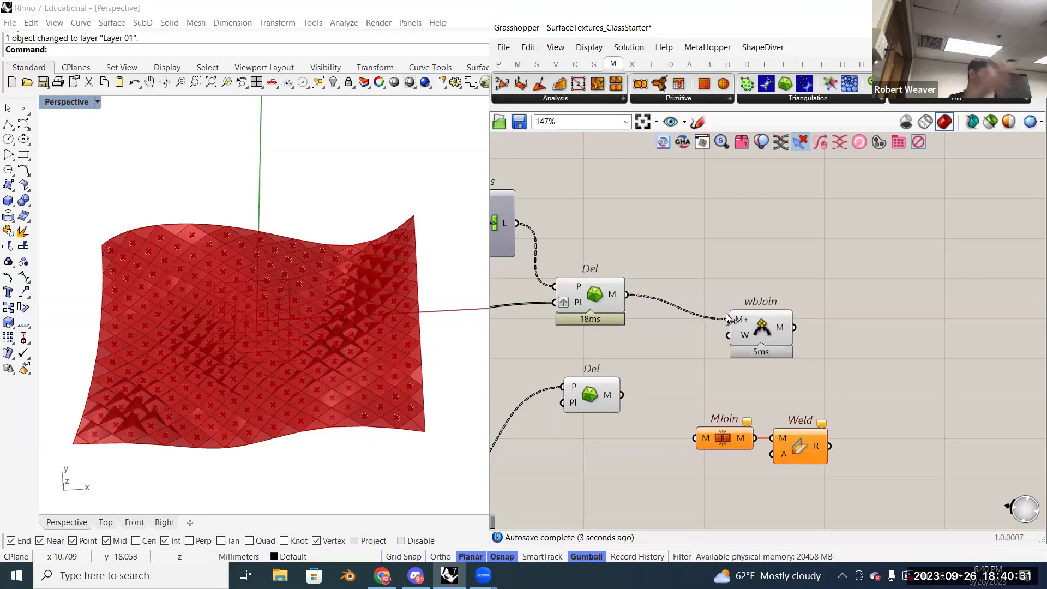
left_click_drag(622, 394, 718, 330)
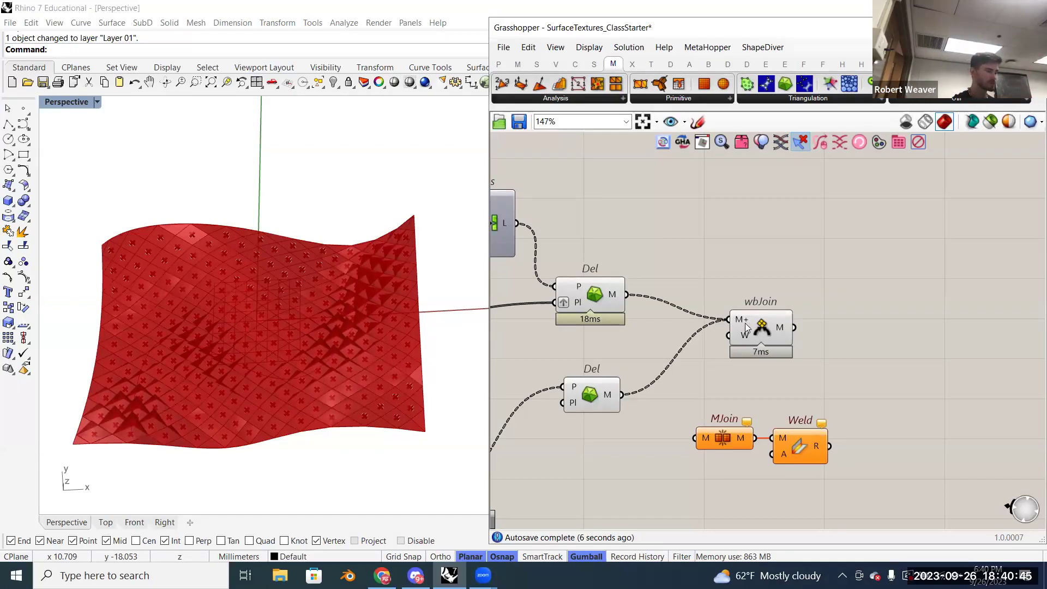
mouse_move(745, 327)
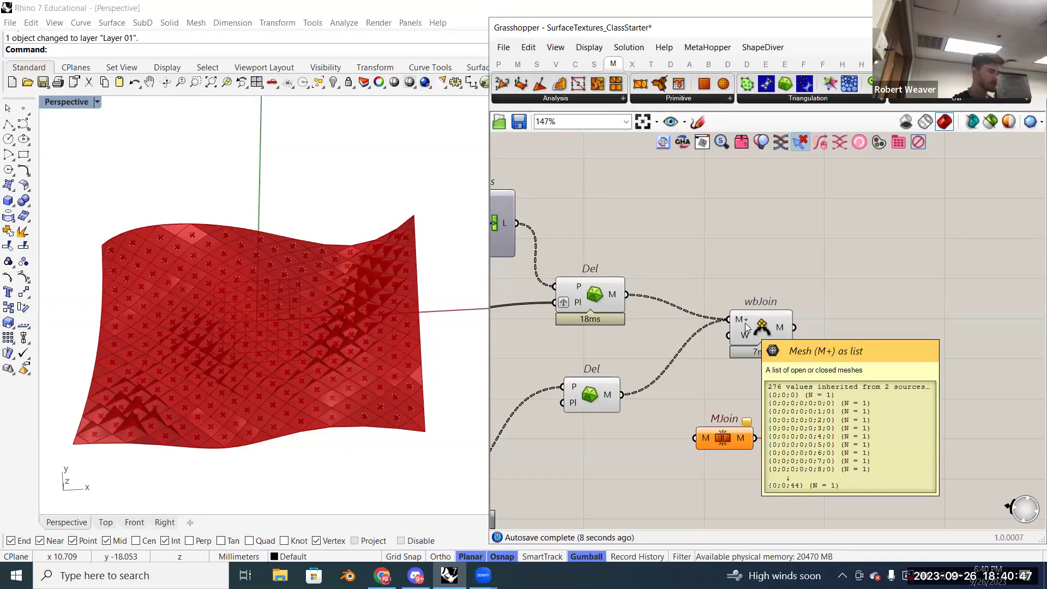
right_click(746, 327)
left_click(774, 414)
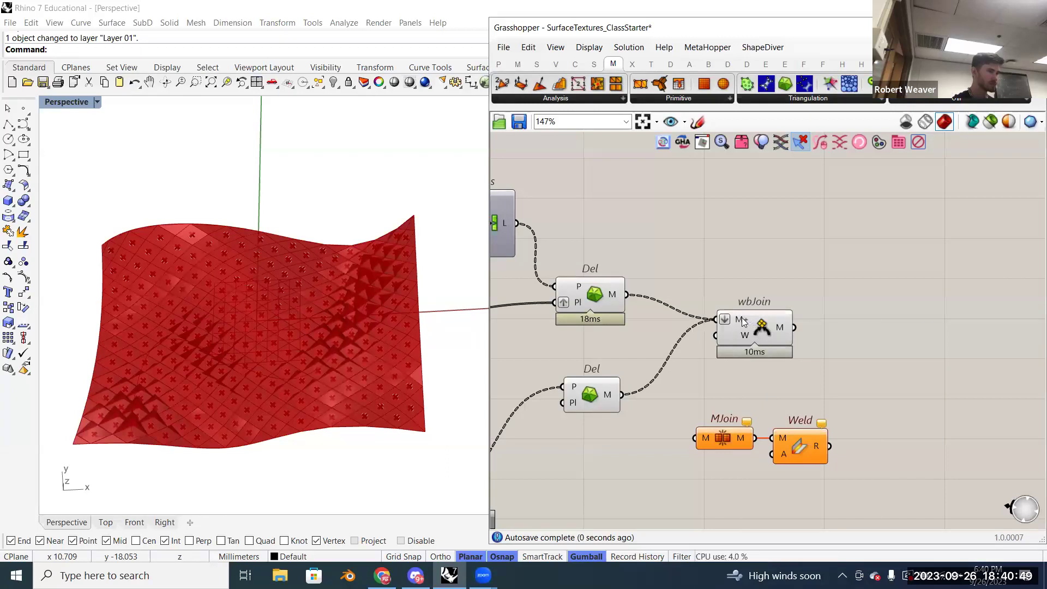
mouse_move(742, 322)
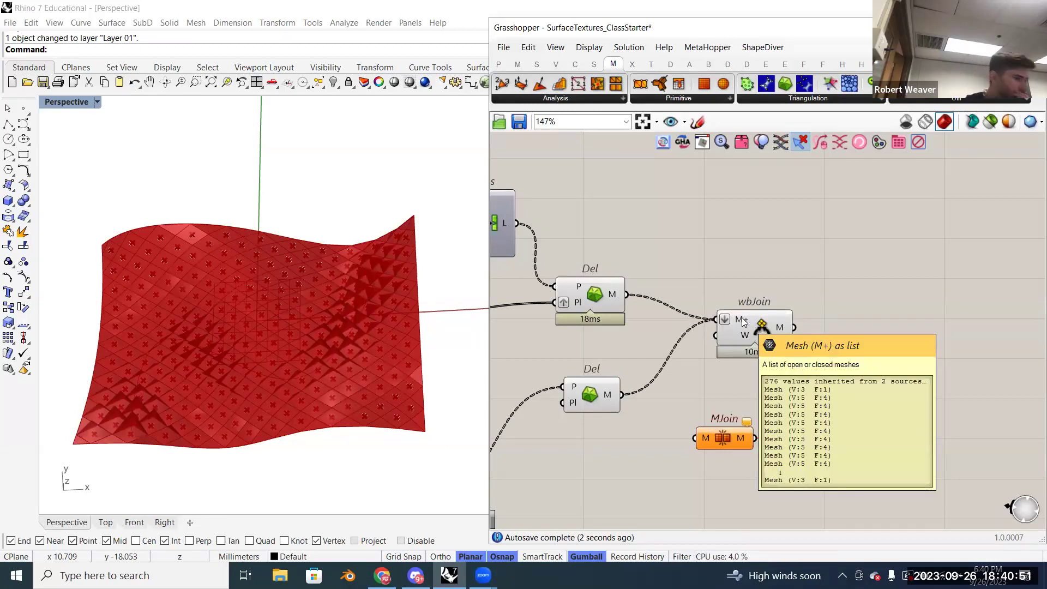
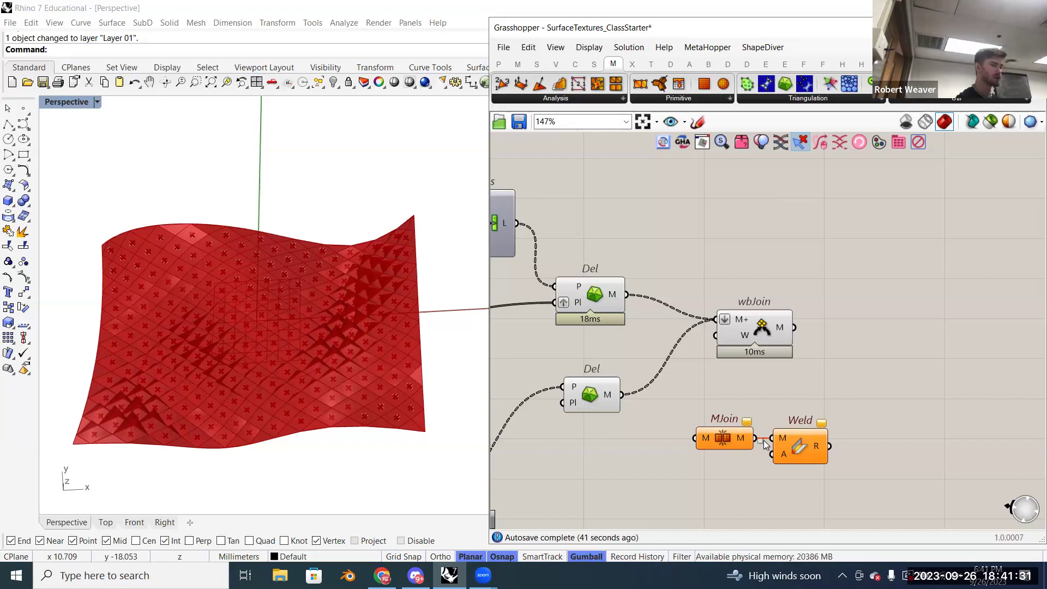
- Flatten Mesh Join's mesh input and move the Mesh Join and Weld Mesh components together
left_click_drag(846, 384, 687, 491)
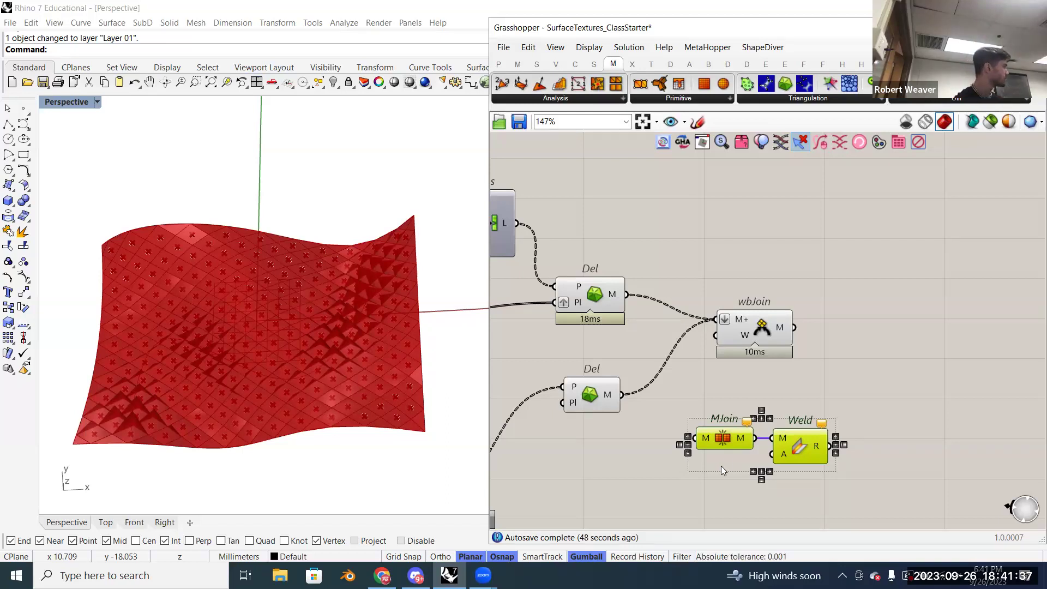
left_click(829, 386)
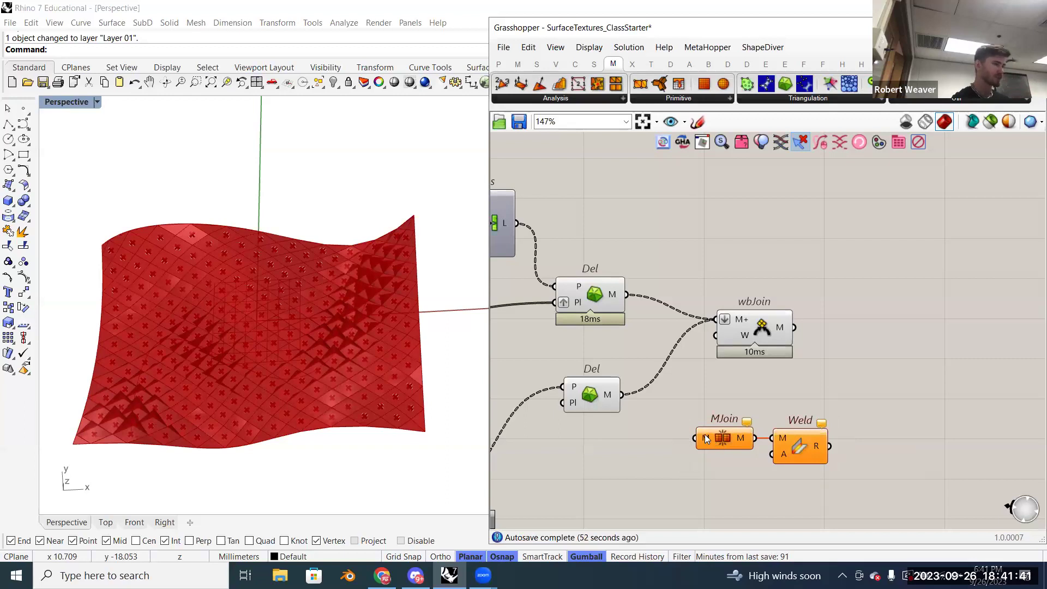
right_click(708, 438)
left_click(768, 414)
left_click_drag(708, 470, 809, 398)
left_click(814, 390)
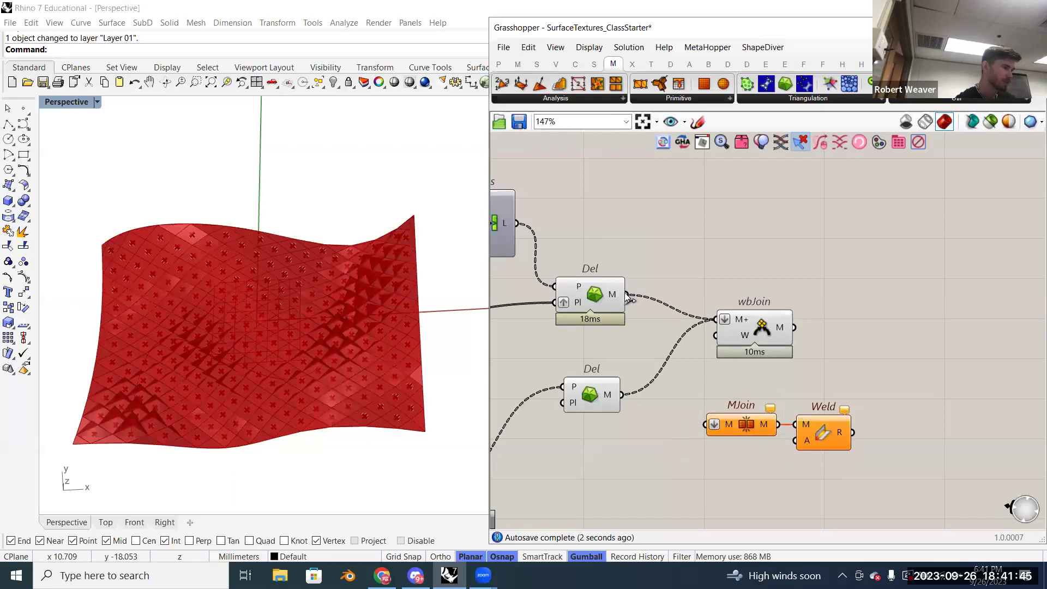
- Connect both Delaunay mesh outputs to Mesh Join's input and nudge the Mesh Join and Weld Mesh pair
left_click_drag(627, 295, 645, 314)
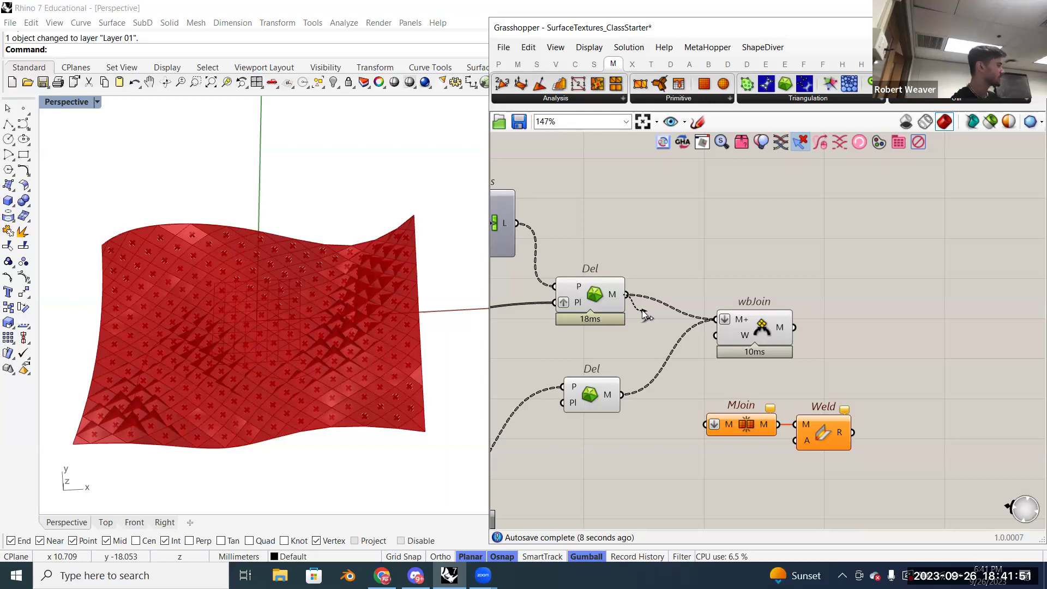
left_click_drag(652, 319, 706, 424)
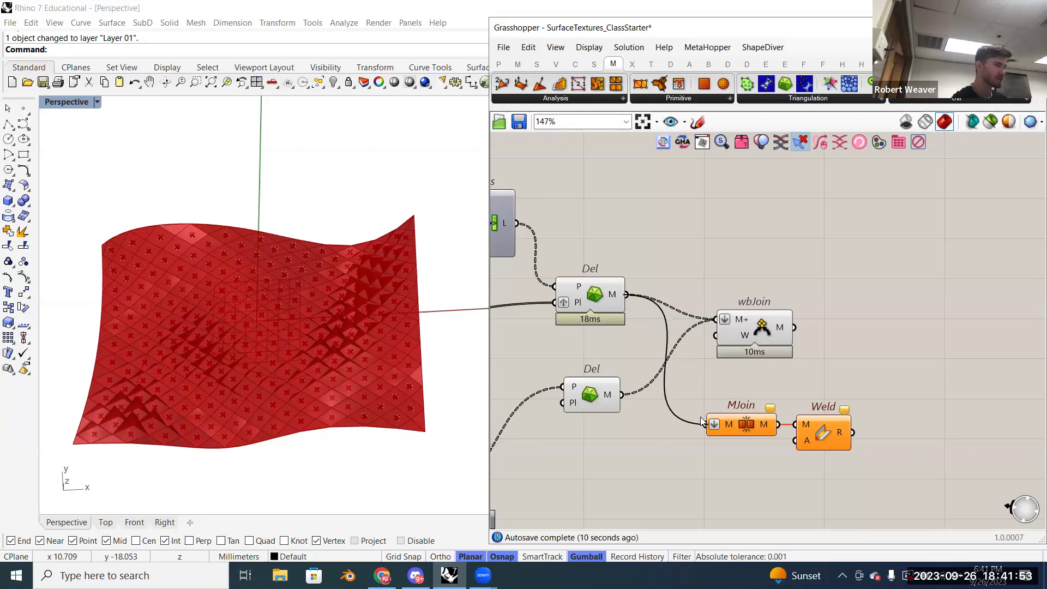
left_click_drag(627, 397, 699, 419, "shift")
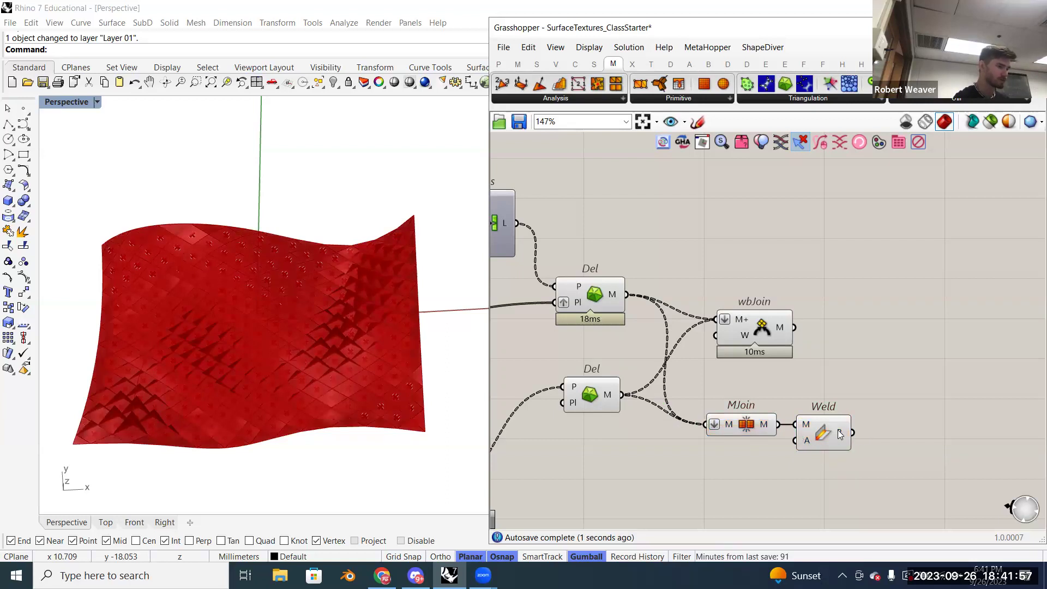
mouse_move(839, 434)
left_click_drag(853, 470, 753, 418)
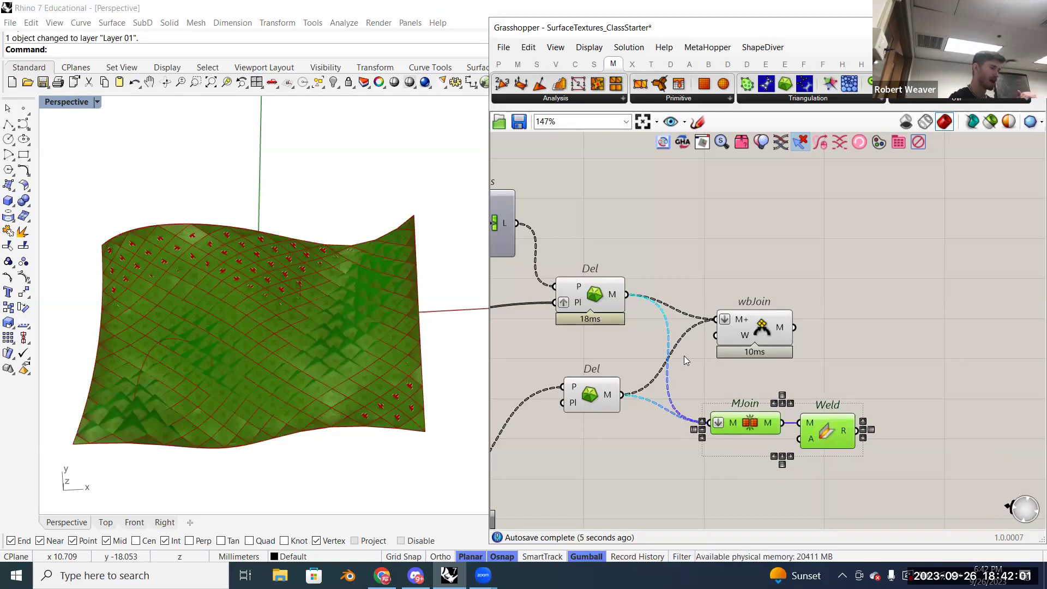
left_click(730, 406)
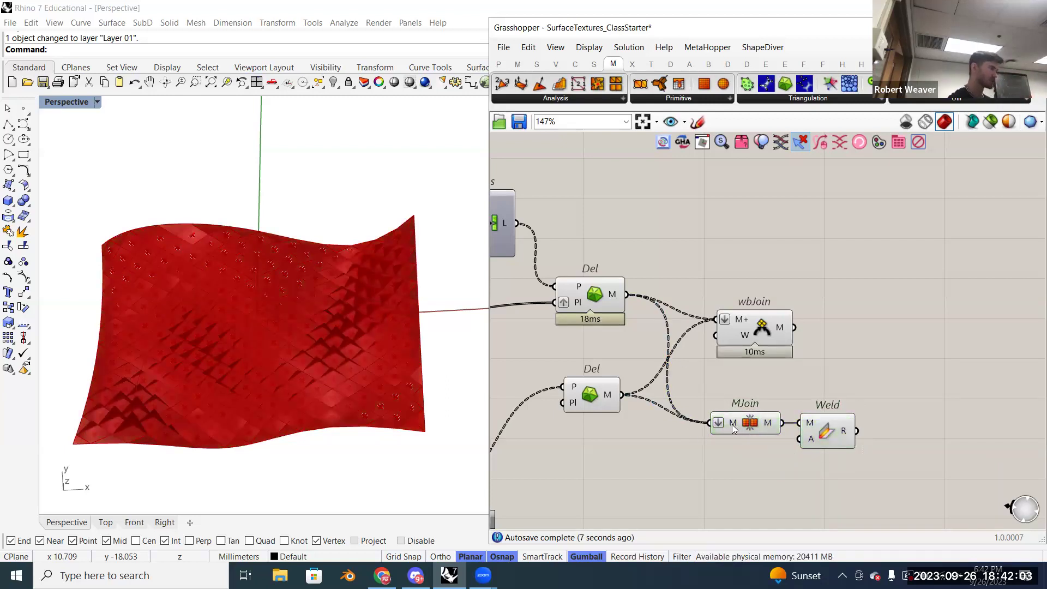
- Turn off the preview of the Mesh Join and Weld Mesh components
mouse_move(735, 424)
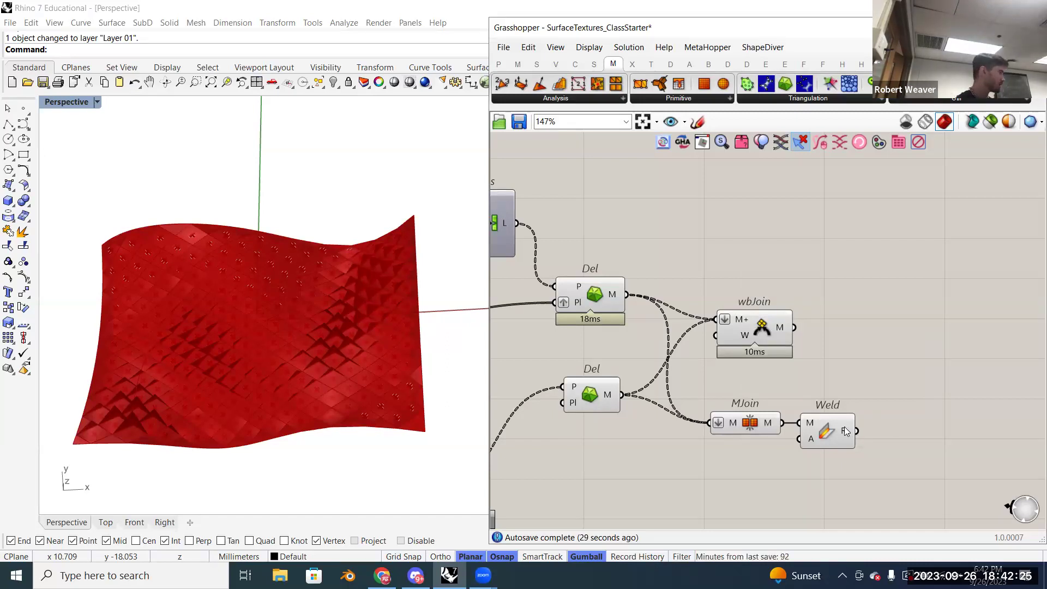
mouse_move(844, 426)
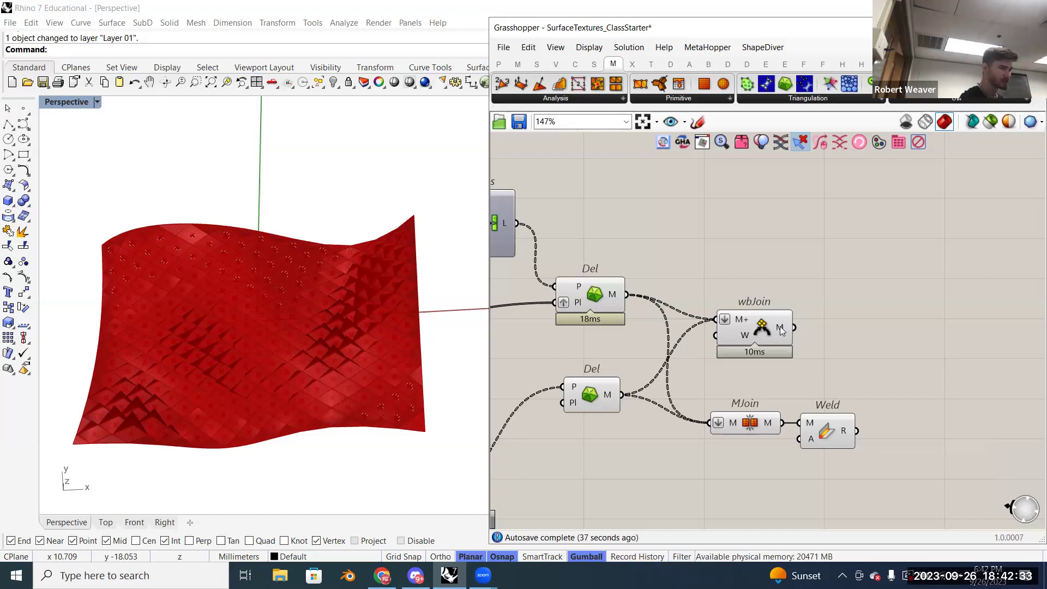
mouse_move(781, 330)
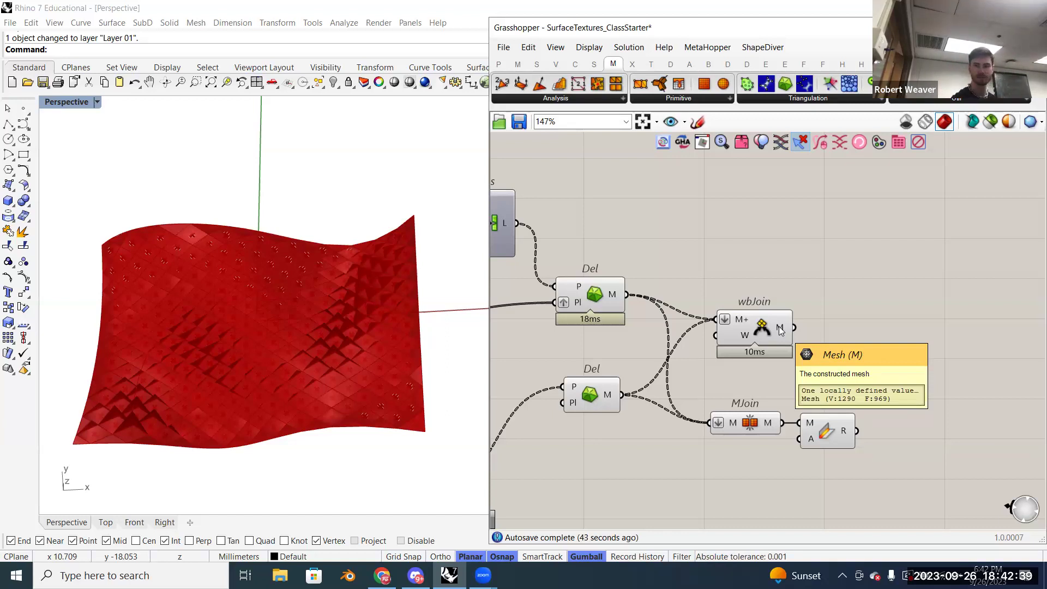
right_click_drag(857, 331, 764, 341)
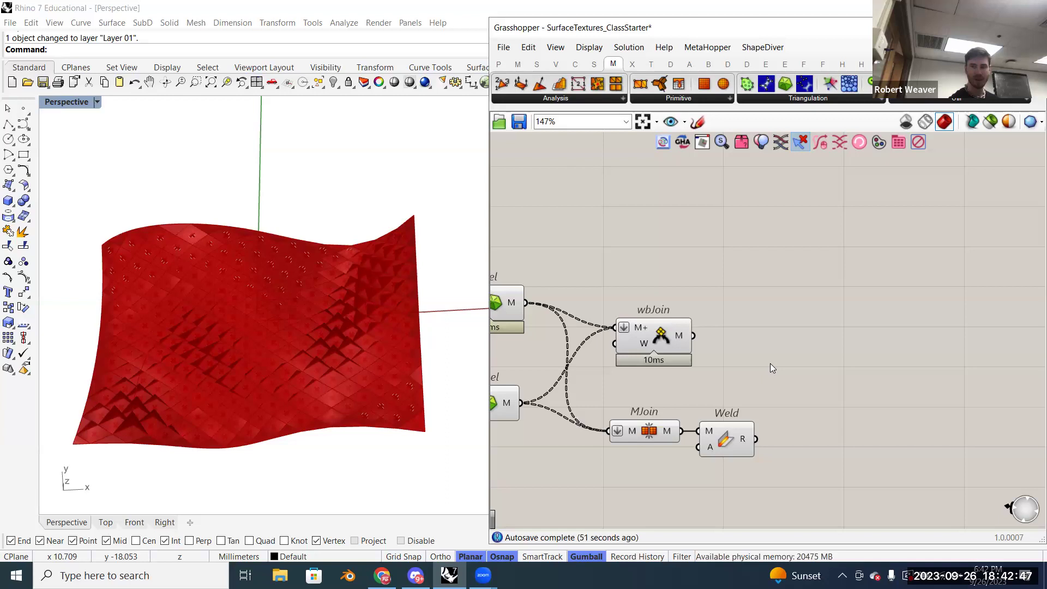
left_click(662, 342)
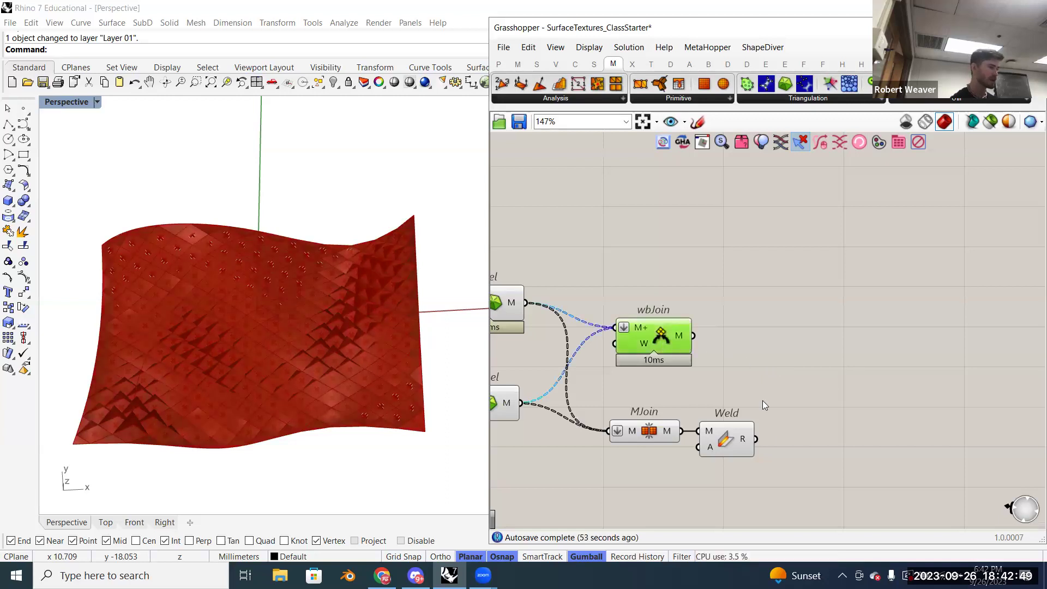
left_click_drag(763, 403, 603, 469)
right_click(761, 338)
left_click(802, 359)
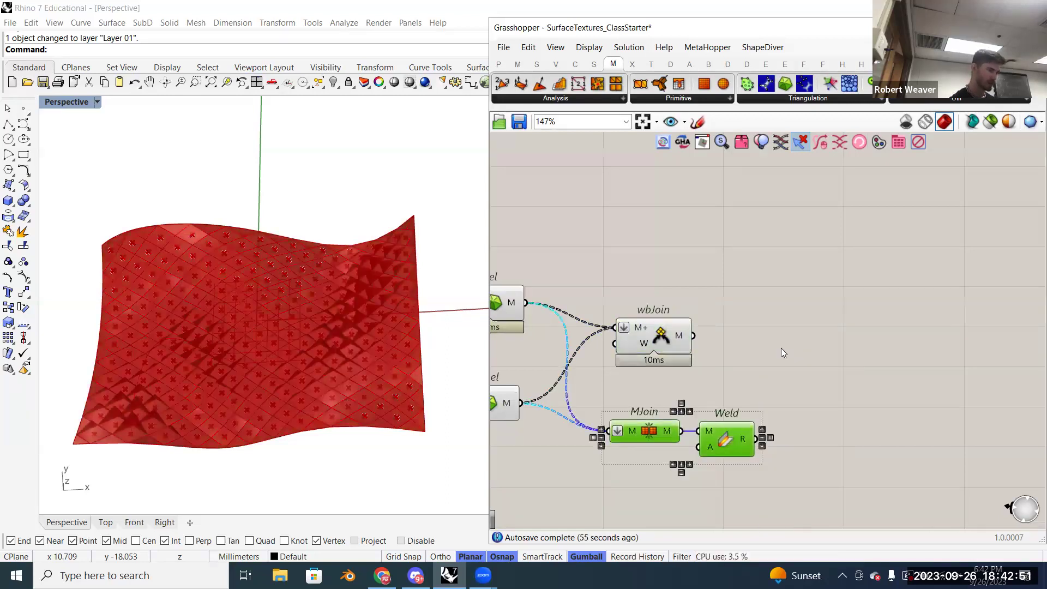
- Turn off the previews of all components upstream of the Weaverbird join, including both Delaunay meshes
scroll(873, 341, "down", 5)
left_click_drag(663, 245, 802, 435)
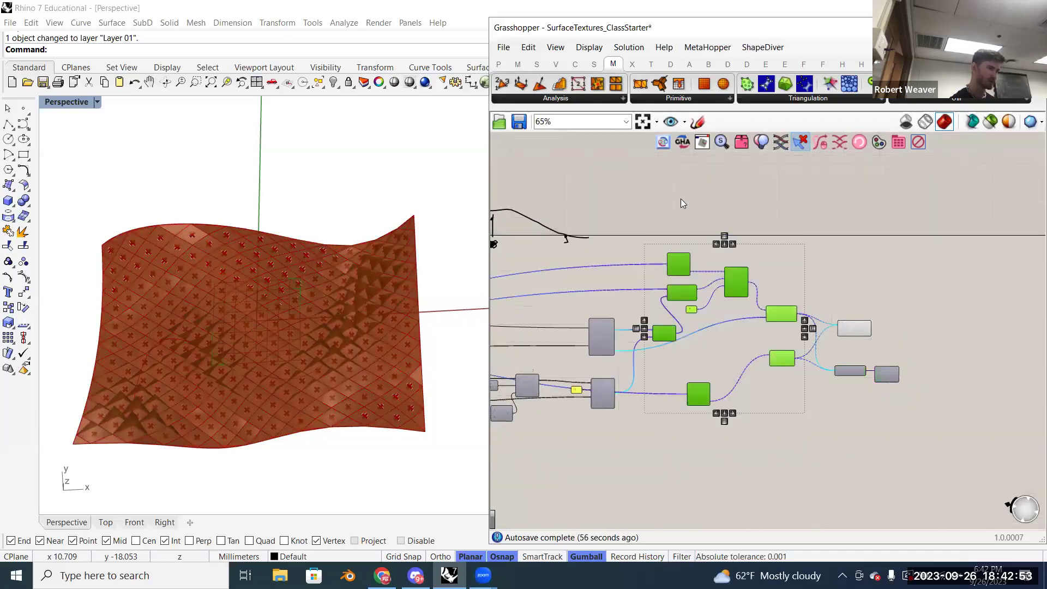
right_click(681, 199)
left_click(704, 217)
scroll(927, 278, "down", 4)
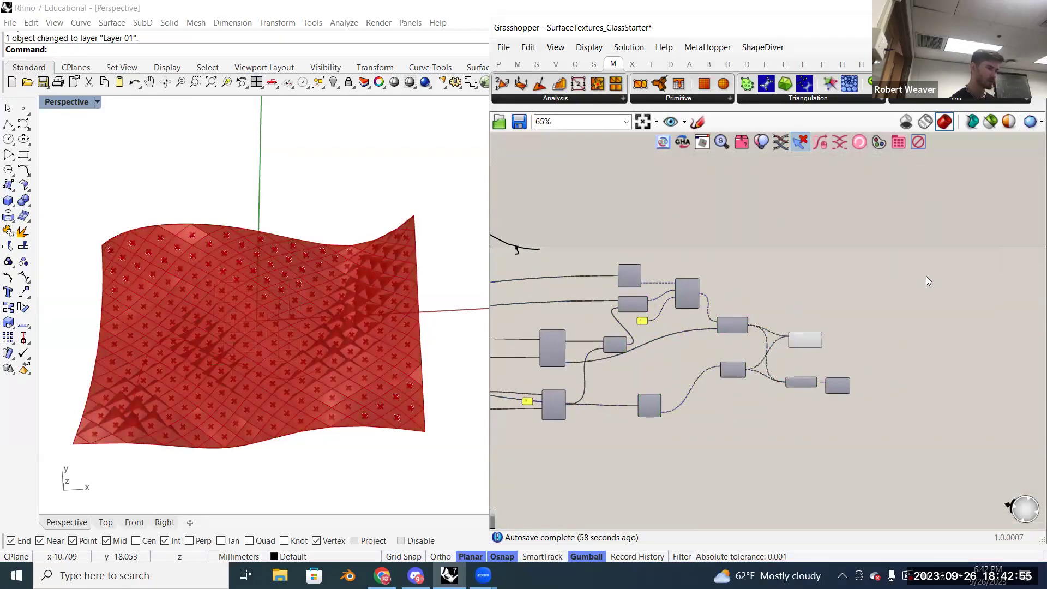
left_click_drag(809, 417, 540, 269)
right_click(521, 270)
left_click(572, 283)
right_click_drag(988, 300, 897, 312)
scroll(899, 312, "up", 6)
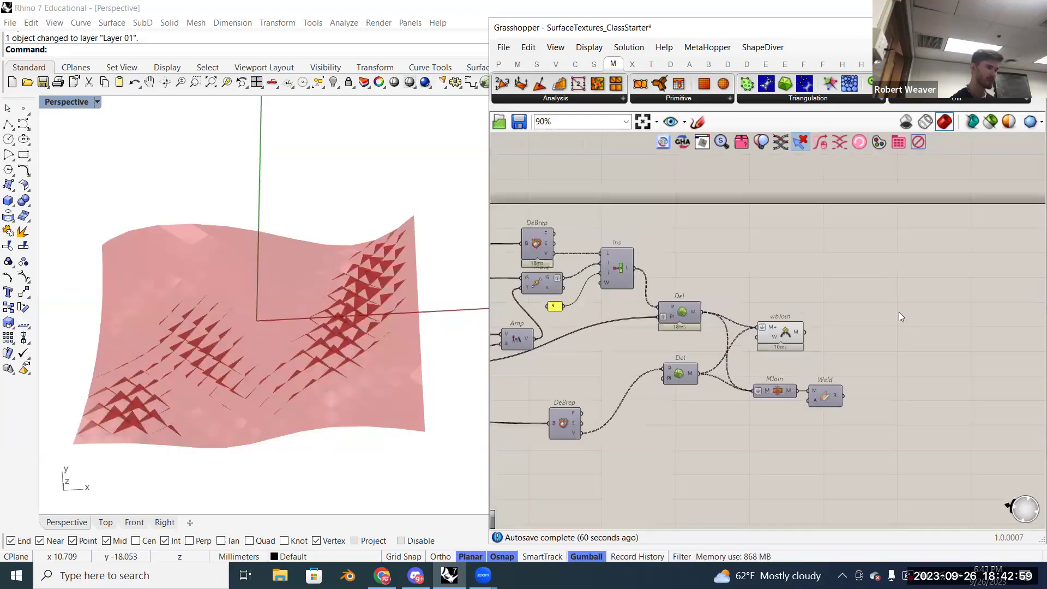
right_click_drag(263, 384, 275, 328)
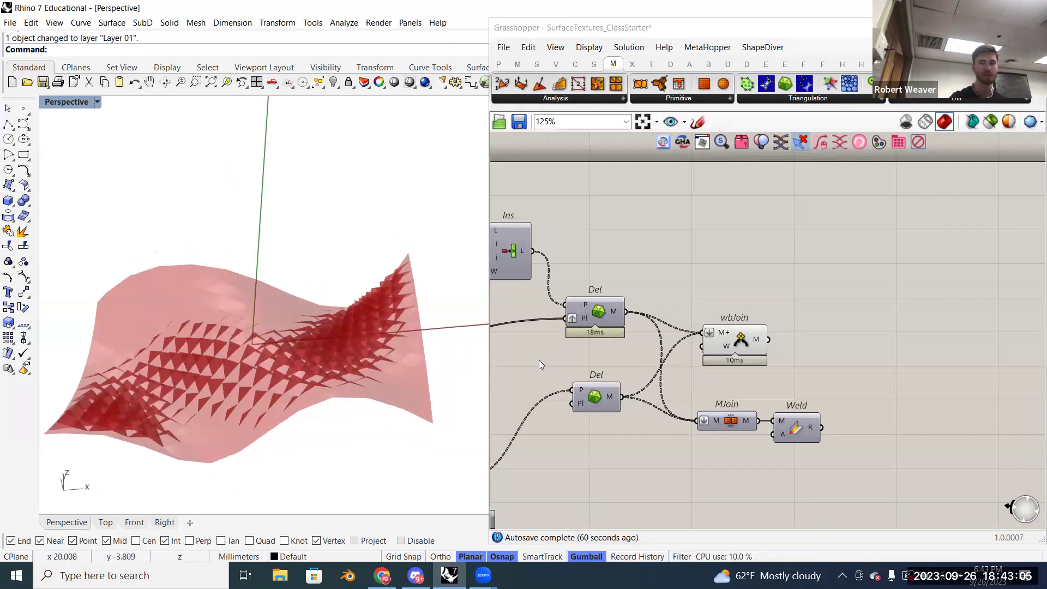
- Add a Weaverbird's Catmull-Clark Subdivision component and connect the Weaverbird join's mesh output to its mesh input
double_click(884, 307)
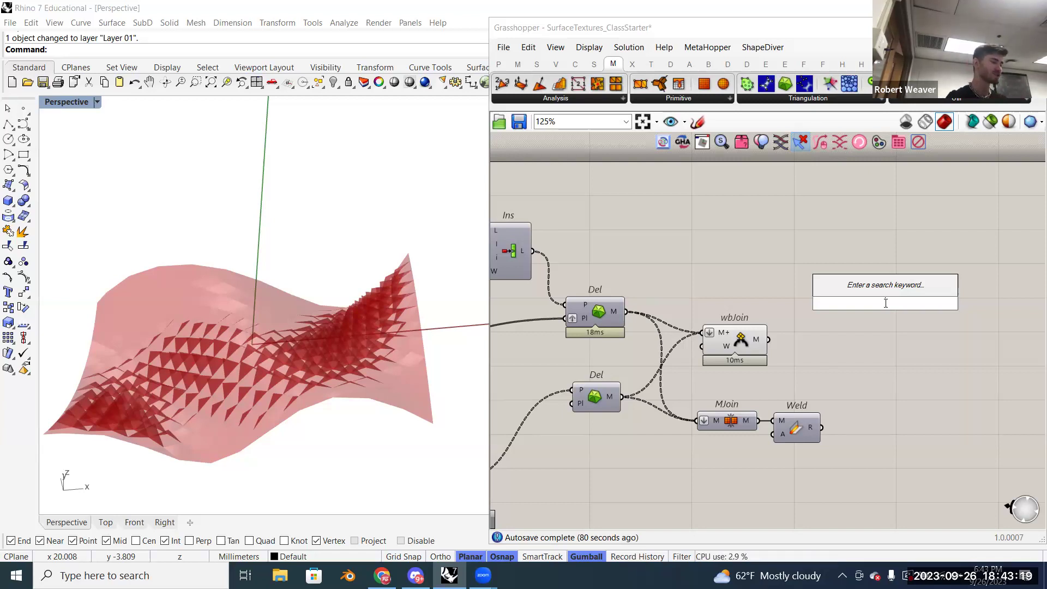
type("weave s")
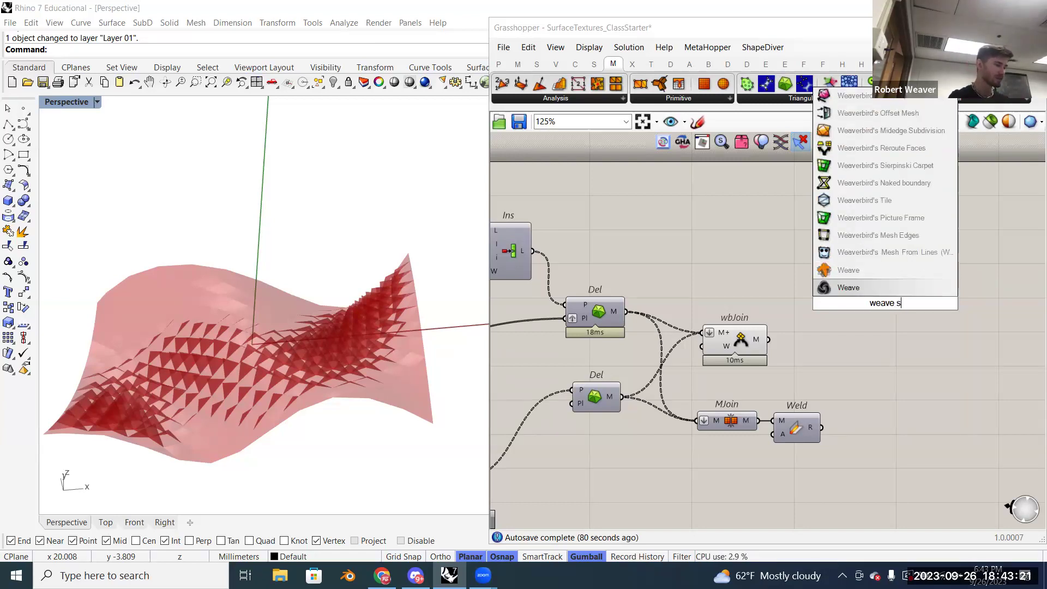
type("ub")
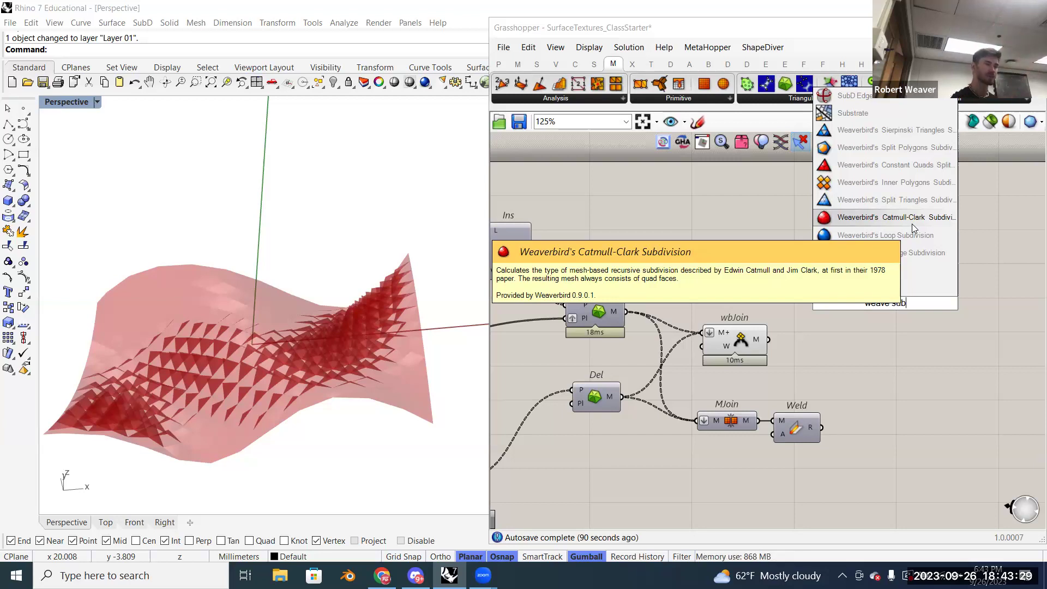
left_click(912, 223)
left_click_drag(893, 289, 942, 334)
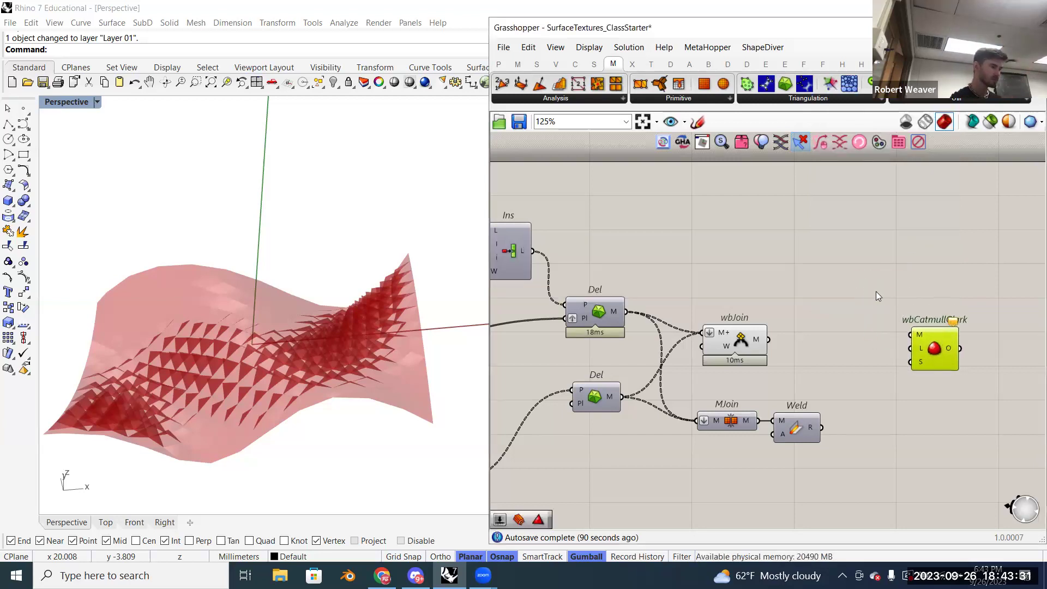
left_click_drag(769, 340, 911, 334)
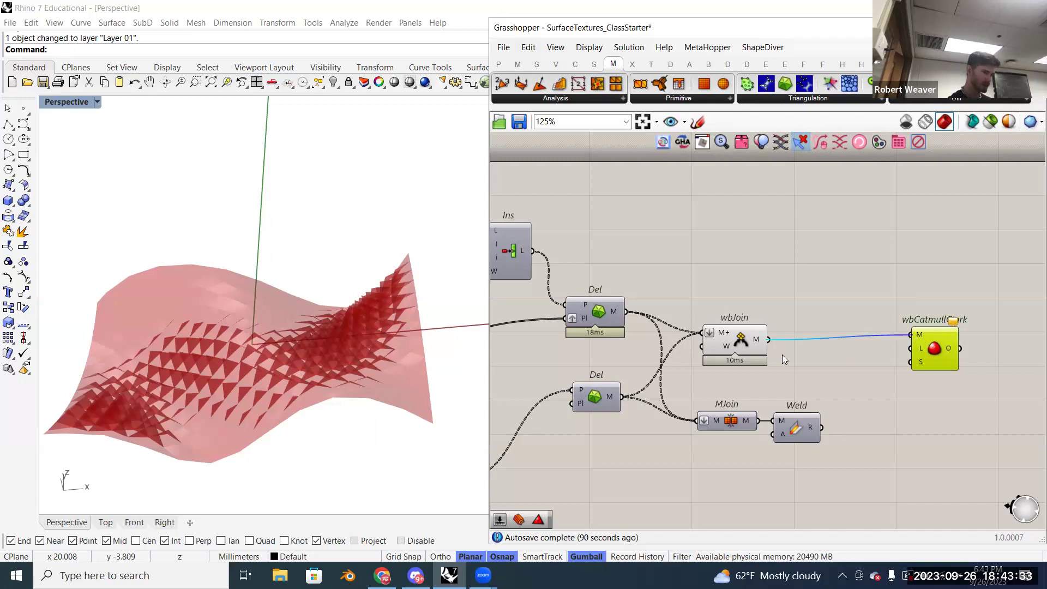
- Turn off the Weaverbird join component's preview so only the subdivided mesh is previewed
right_click(757, 358)
left_click(758, 358)
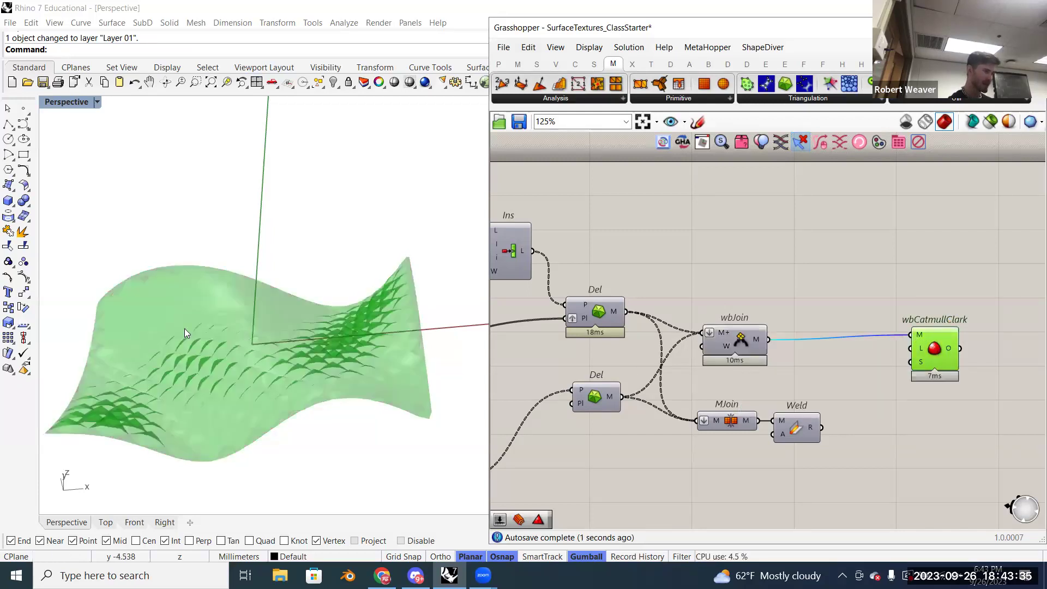
right_click_drag(184, 328, 253, 325)
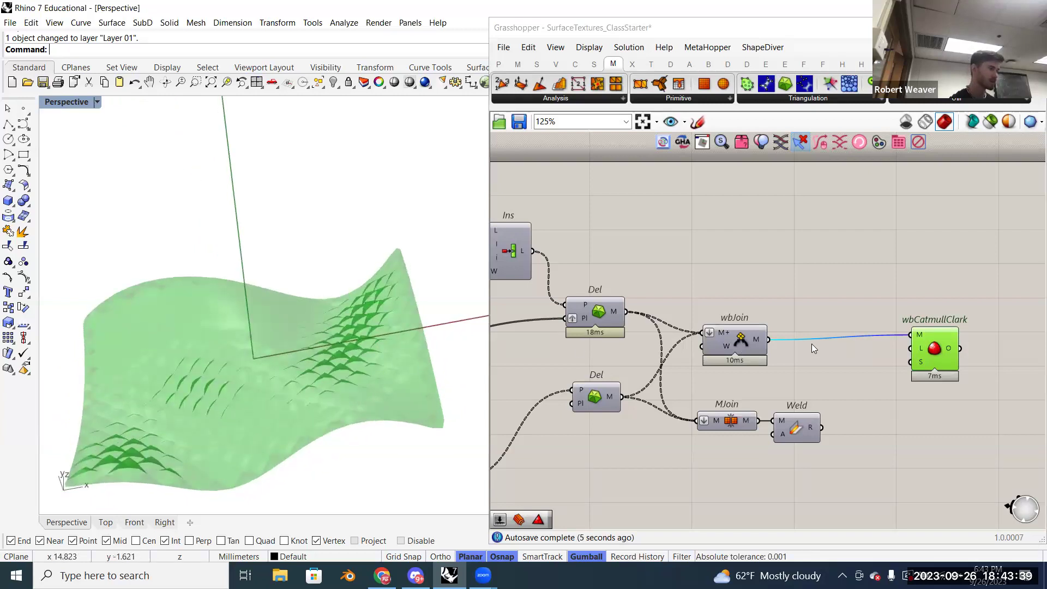
- Add a Custom Preview component with a new Colour Swatch as its material and the Catmull-Clark output as its geometry
right_click_drag(888, 303, 836, 323)
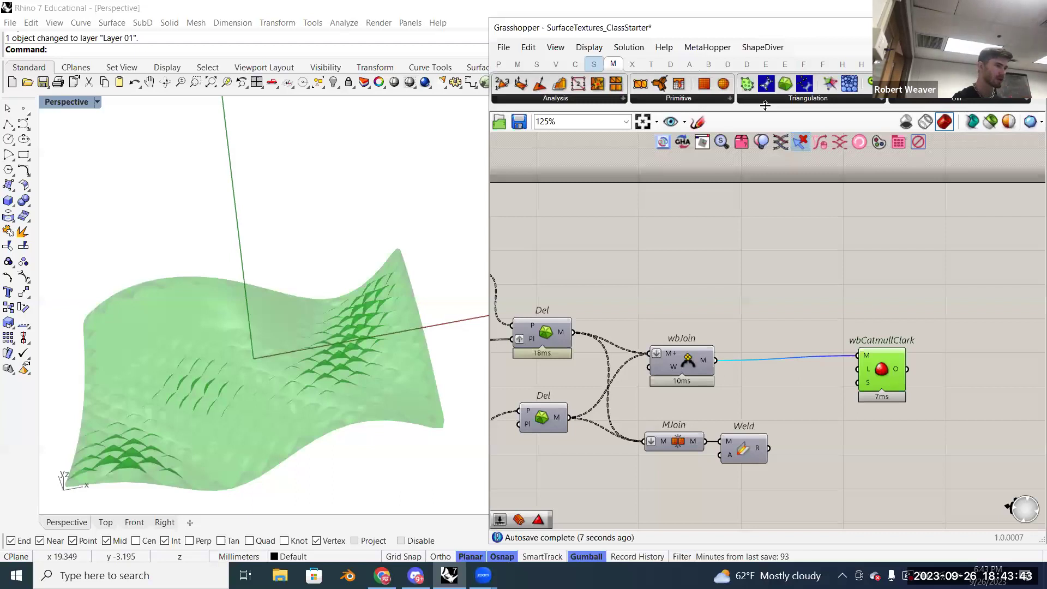
left_click(670, 63)
left_click_drag(945, 251, 945, 247)
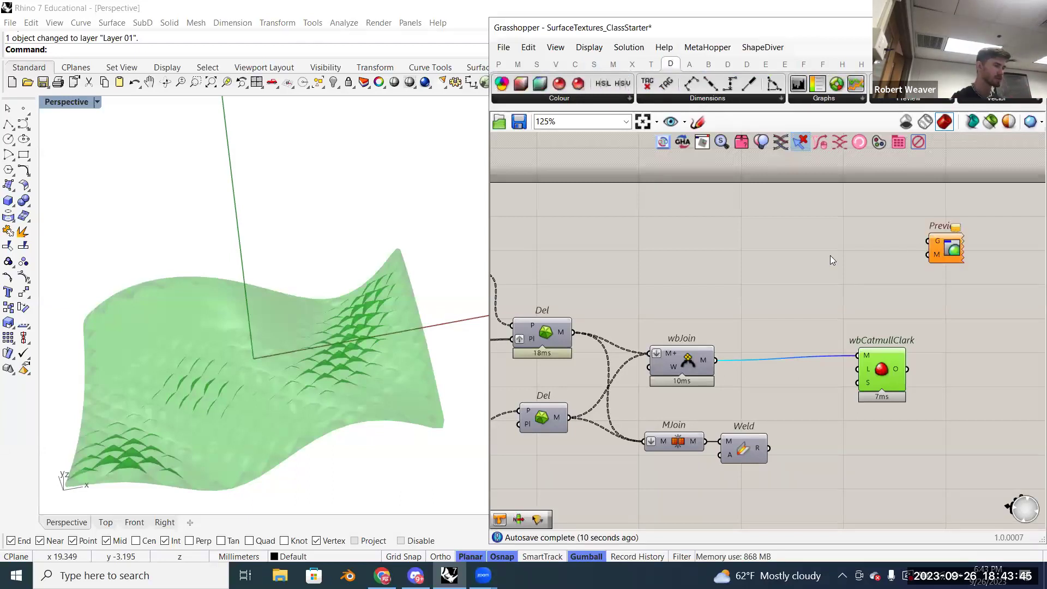
double_click(830, 255)
type("swatch")
key("Return")
left_click_drag(861, 256, 929, 254)
left_click_drag(906, 369, 928, 240)
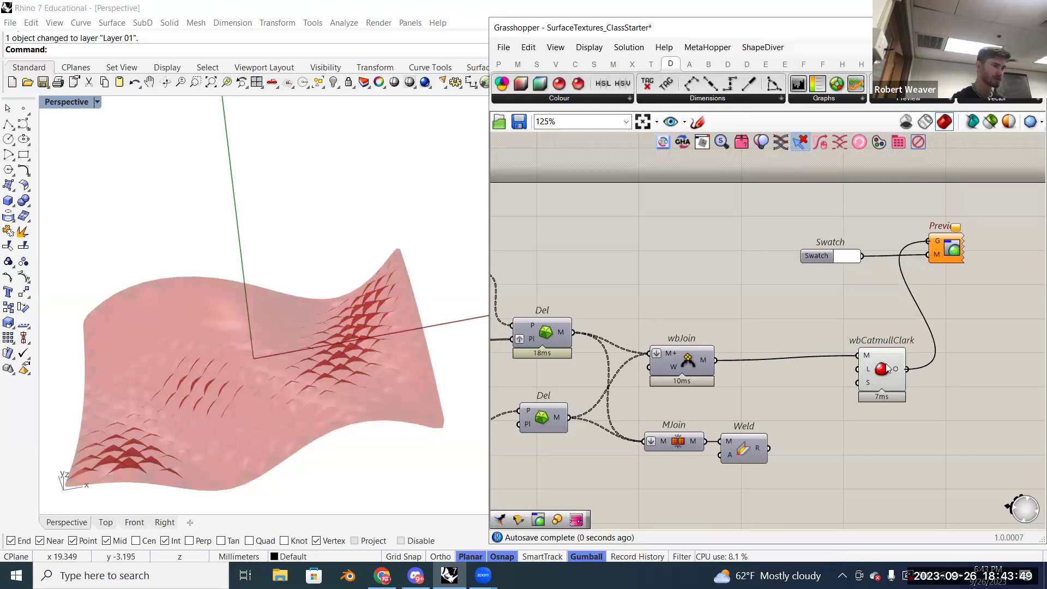
- Turn off the Catmull-Clark component's own preview and set the preview's colour swatch to purple (Hue 278°, Sat 68, Val 73)
right_click(887, 368)
left_click(852, 259)
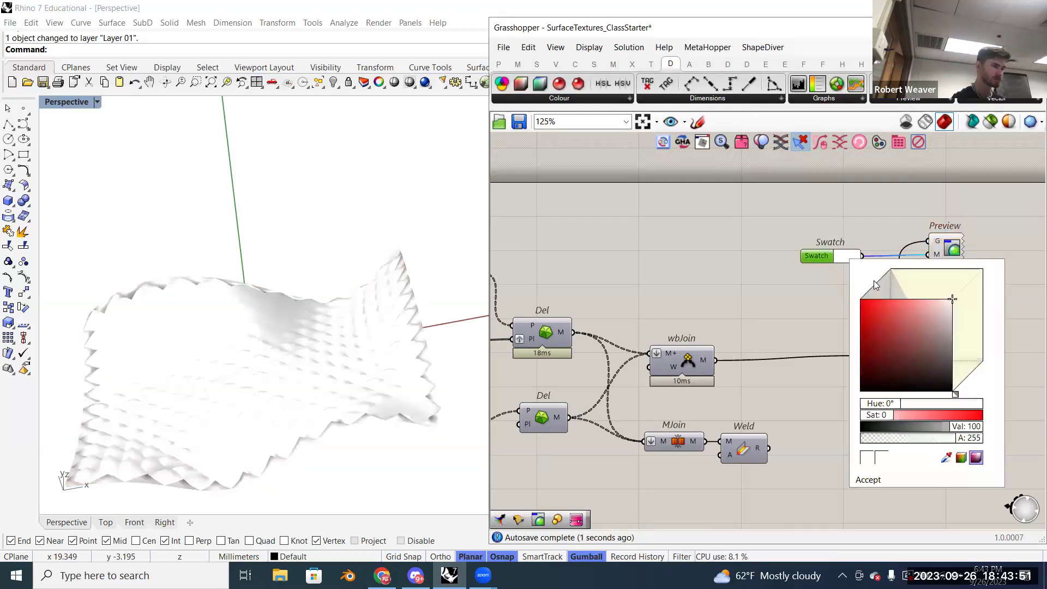
left_click(897, 342)
left_click_drag(884, 406, 955, 407)
left_click(918, 315)
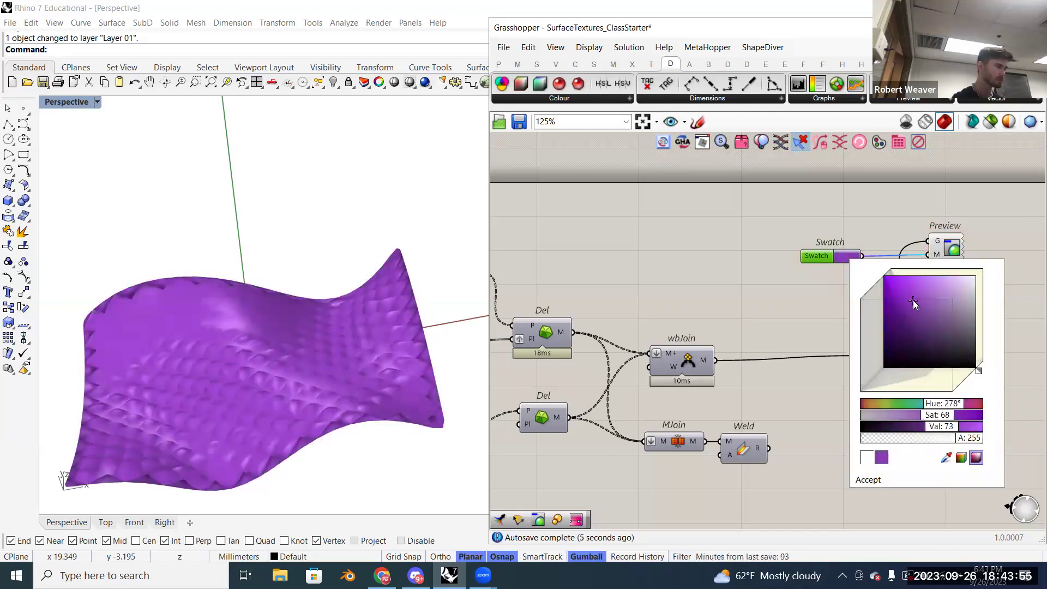
left_click(822, 224)
right_click_drag(383, 401, 305, 335)
scroll(304, 335, "up", 3)
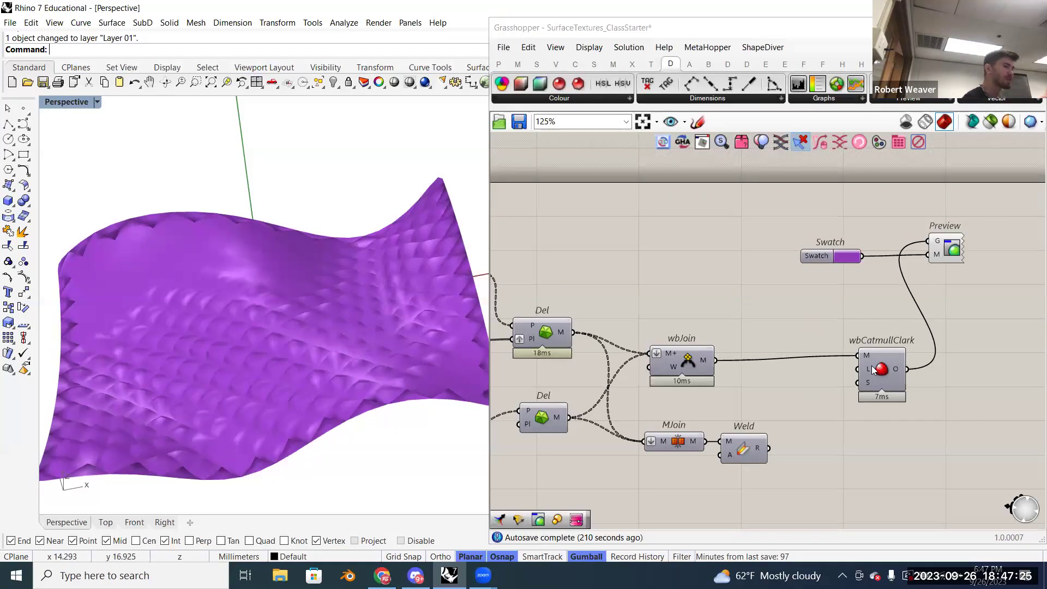
- Add a panel containing 2, connect it to the Catmull-Clark Level input, and place it beside that input
mouse_move(870, 367)
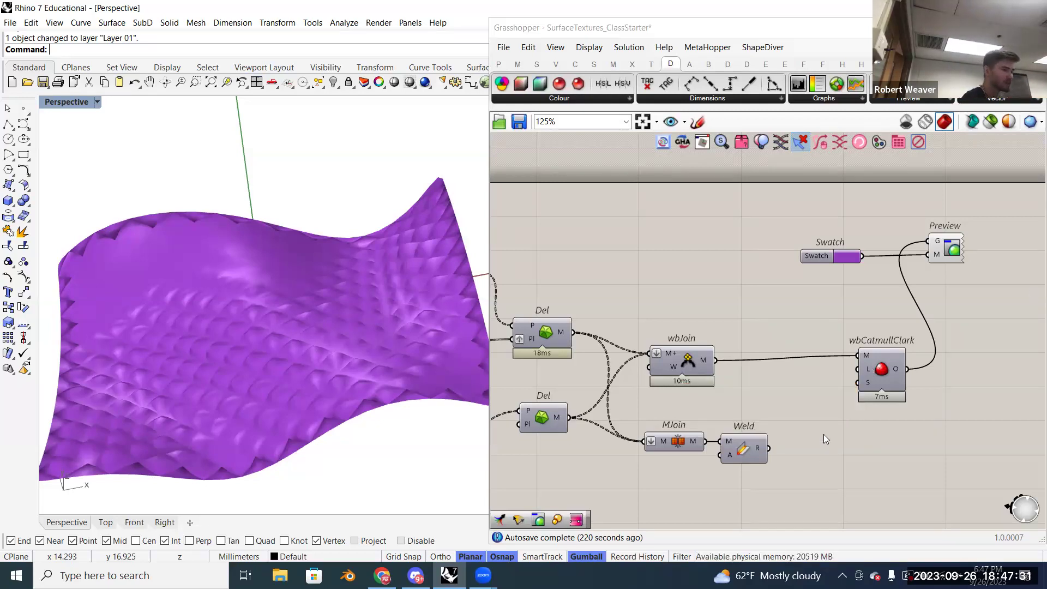
double_click(818, 387)
type("2")
key("Return")
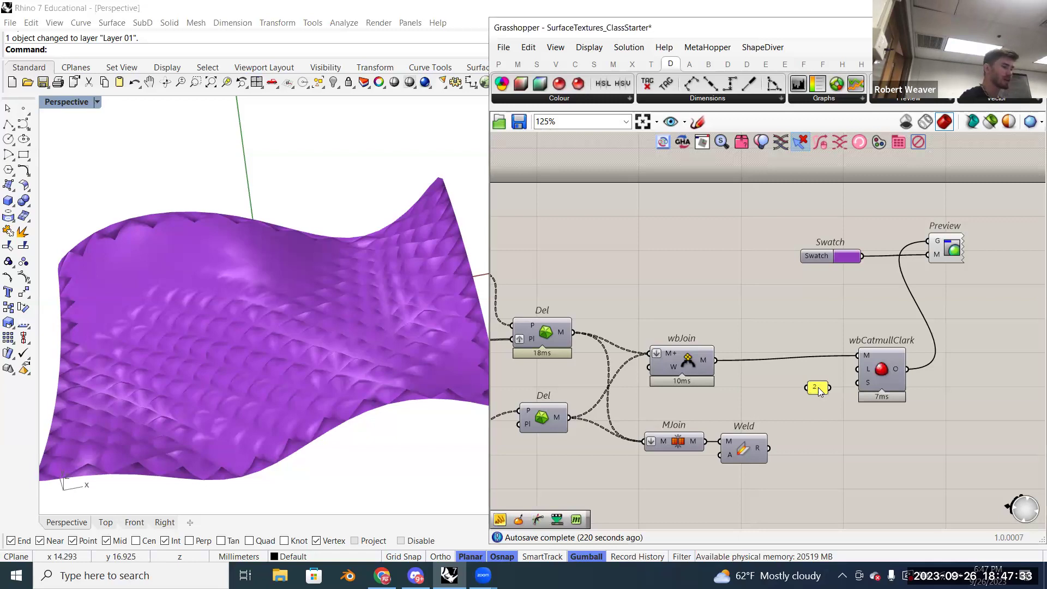
left_click_drag(829, 388, 857, 369)
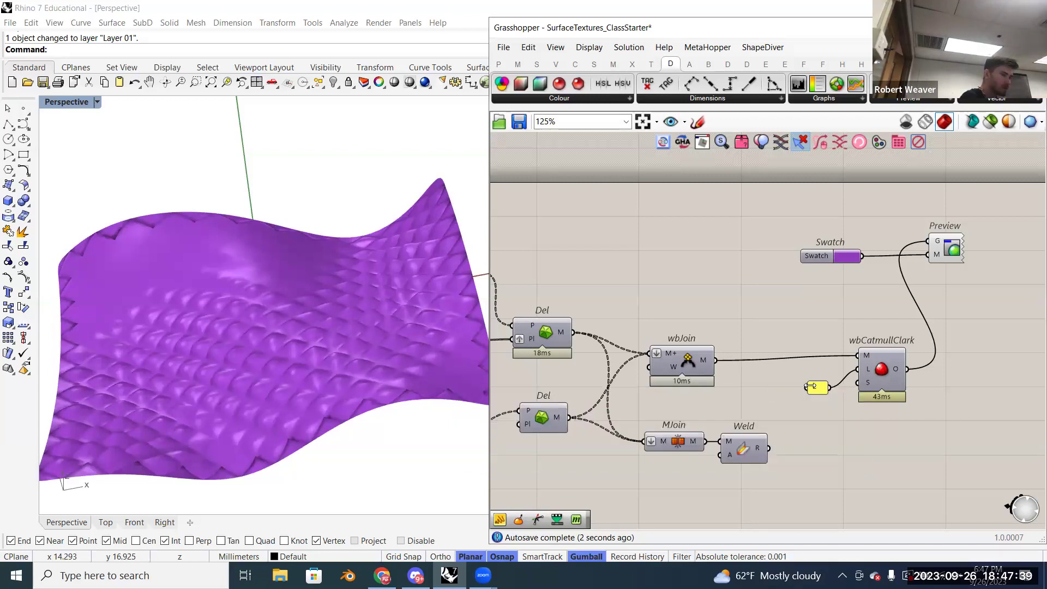
left_click_drag(810, 386, 830, 368)
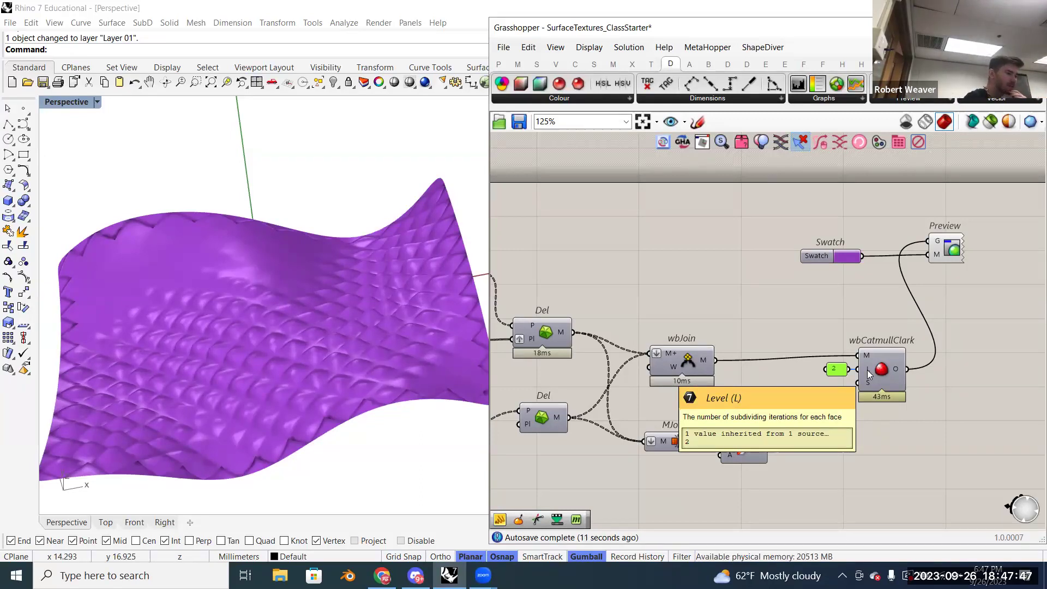
right_click_drag(397, 343, 396, 360)
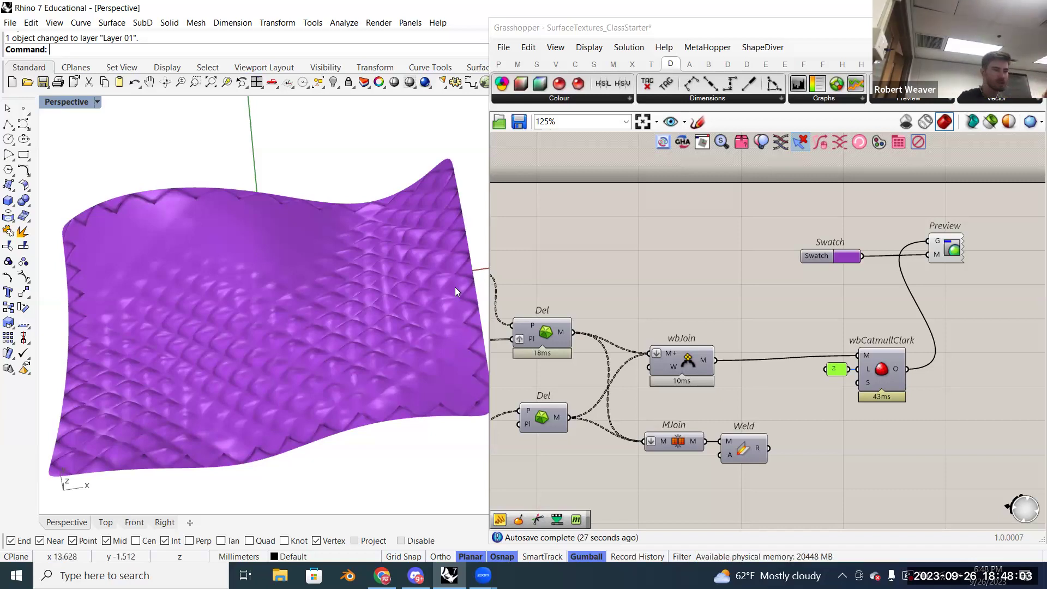
- Move the Catmull-Clark, level panel, swatch and Custom Preview components together farther from the Weaverbird join to make room between them
left_click_drag(1005, 408, 826, 255)
left_click_drag(882, 376, 960, 388)
left_click(779, 308)
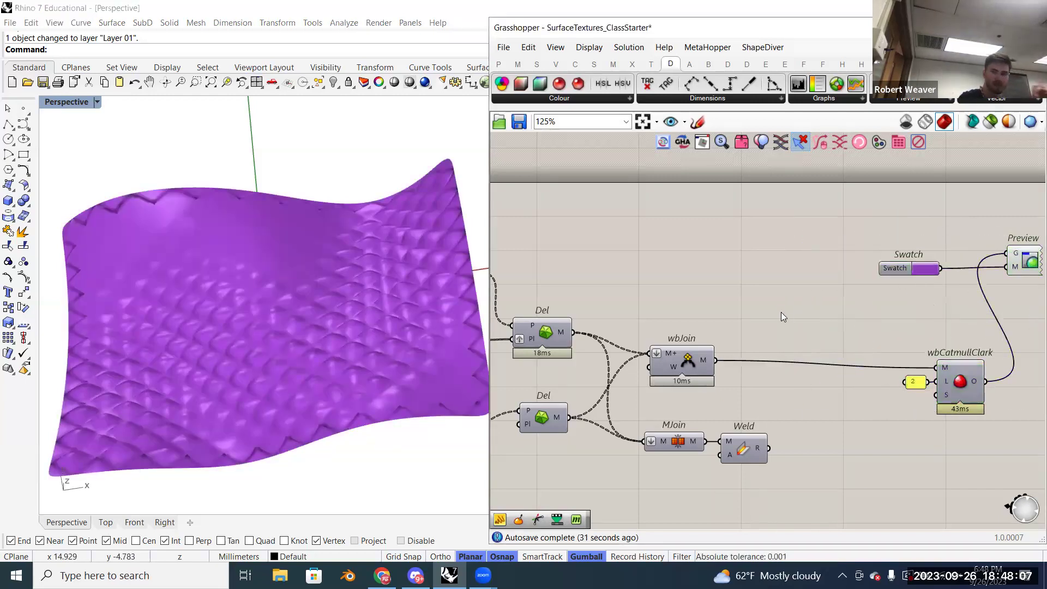
- Add a Combine&Clean component and connect the Weaverbird join's mesh output to its mesh input
double_click(787, 325)
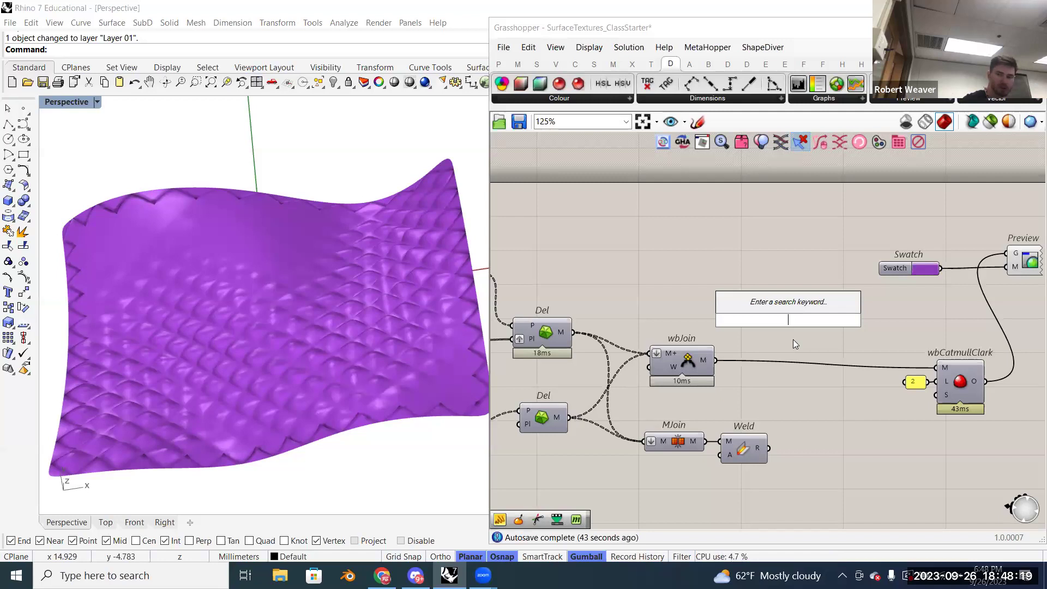
type("combine")
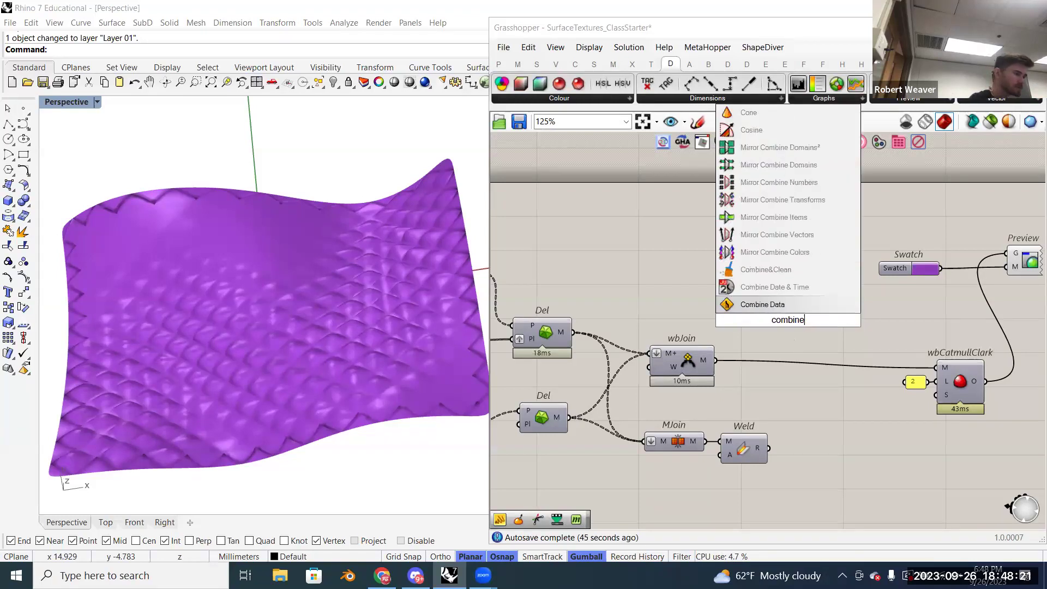
key("Up")
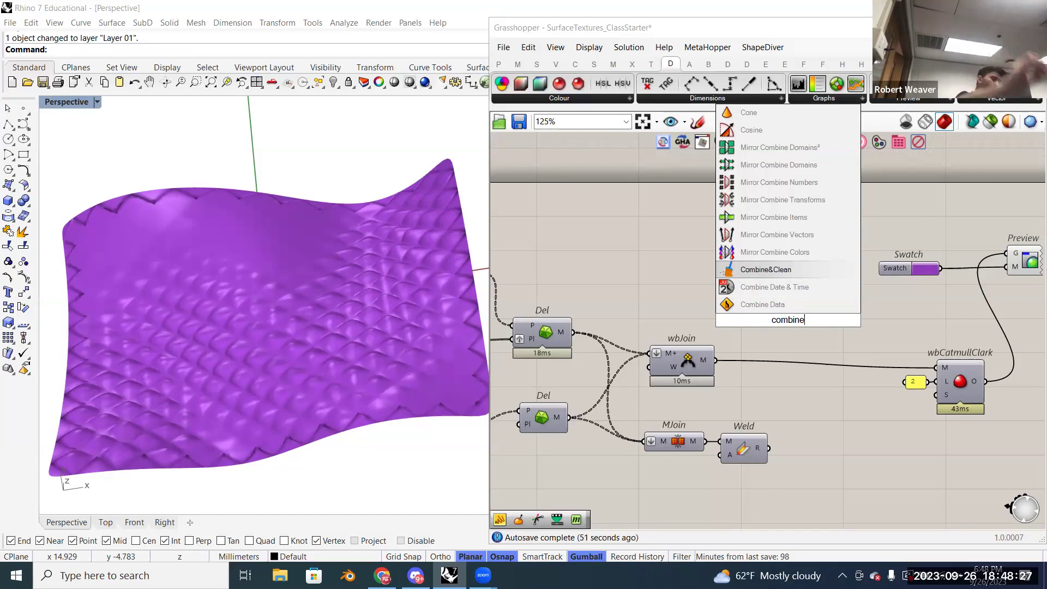
left_click(786, 273)
left_click_drag(771, 327, 751, 331)
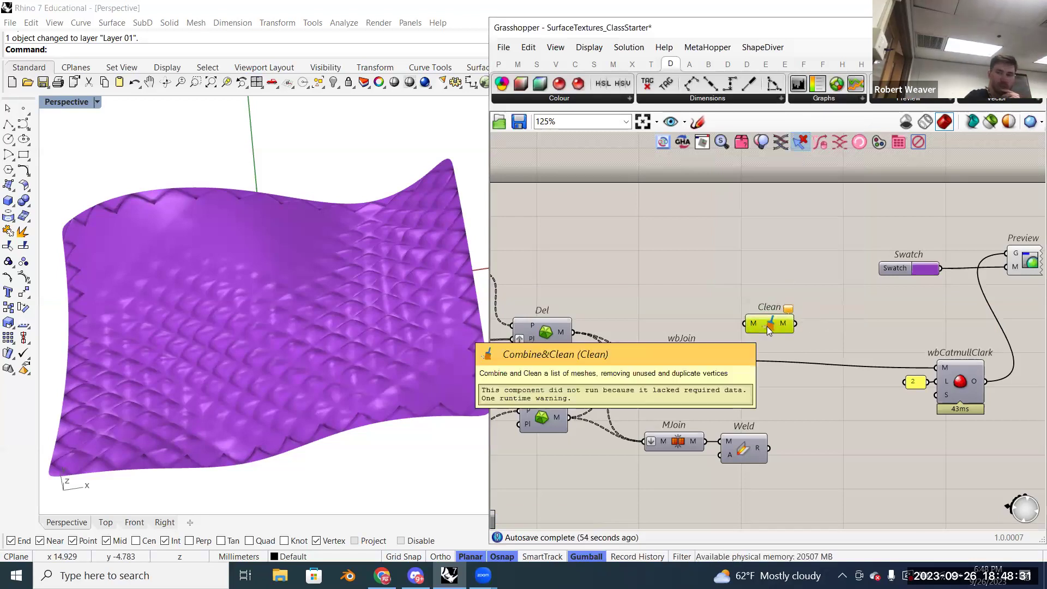
left_click_drag(716, 360, 748, 327)
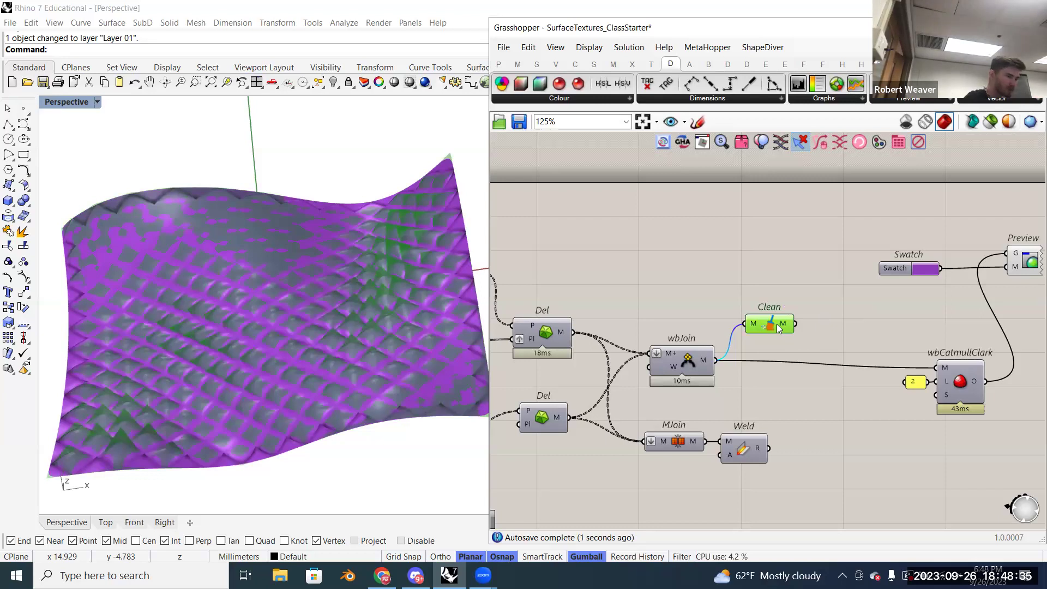
- Add a Weaverbird's Unify face windings component after Combine&Clean and connect the cleaned mesh to its input
double_click(846, 321)
type("w")
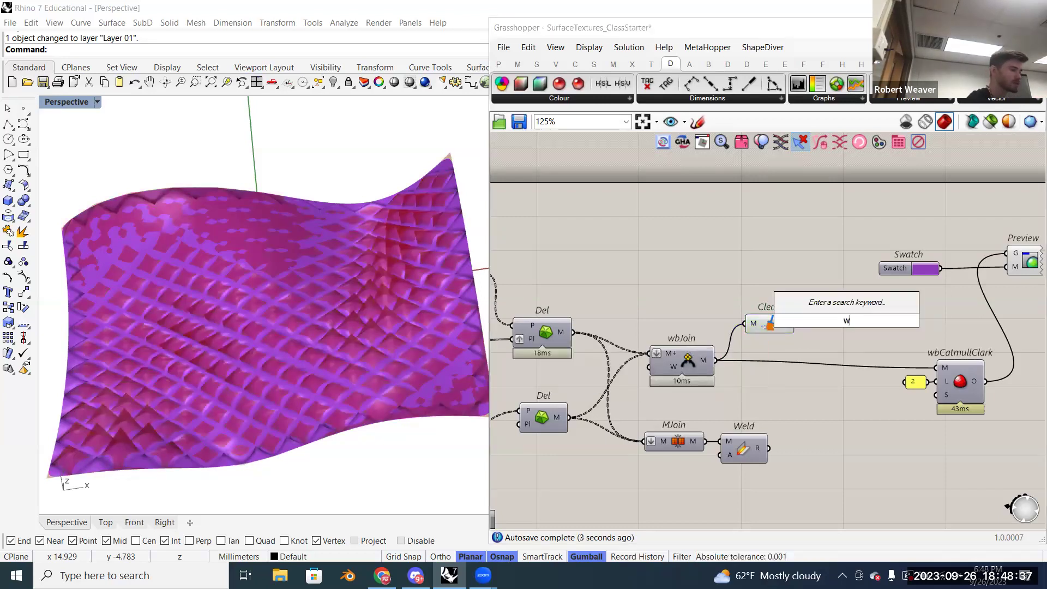
type("ea unify")
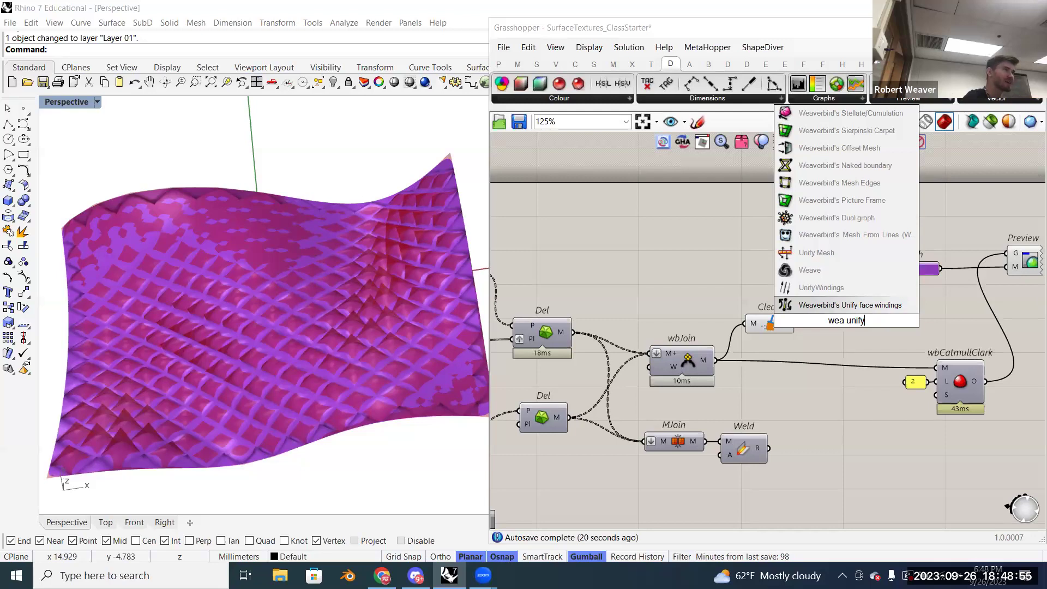
left_click(848, 305)
left_click_drag(852, 331, 860, 317)
left_click(771, 324)
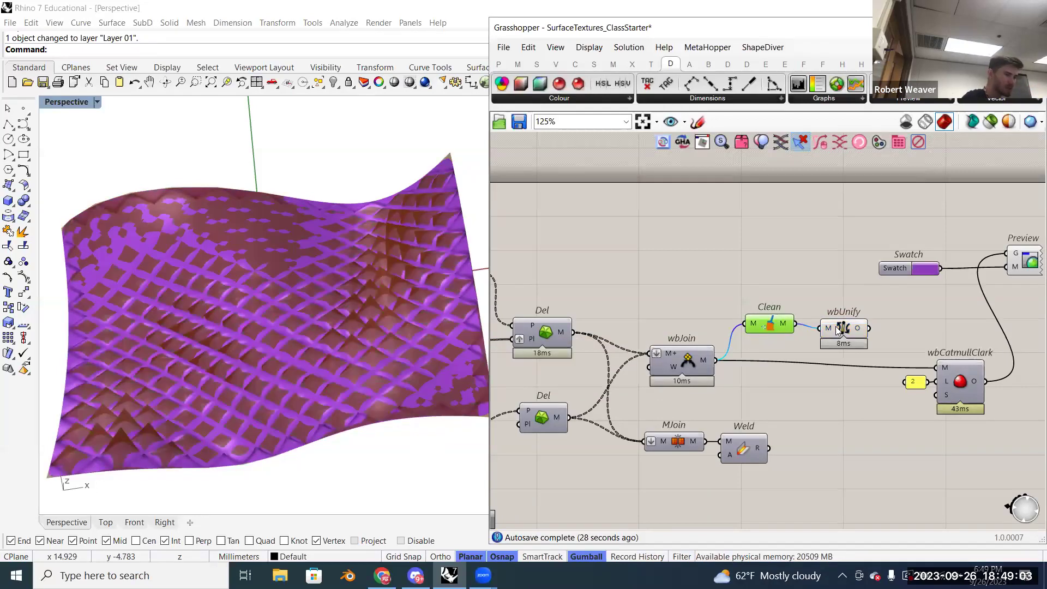
left_click_drag(842, 330, 834, 326)
- Connect the Unify output to the Catmull-Clark mesh input and turn off the previews of Combine&Clean and Unify
left_click_drag(930, 345, 937, 365)
left_click_drag(870, 375, 719, 231)
right_click(720, 231)
left_click(739, 249)
left_click(708, 239)
right_click_drag(787, 263, 785, 269)
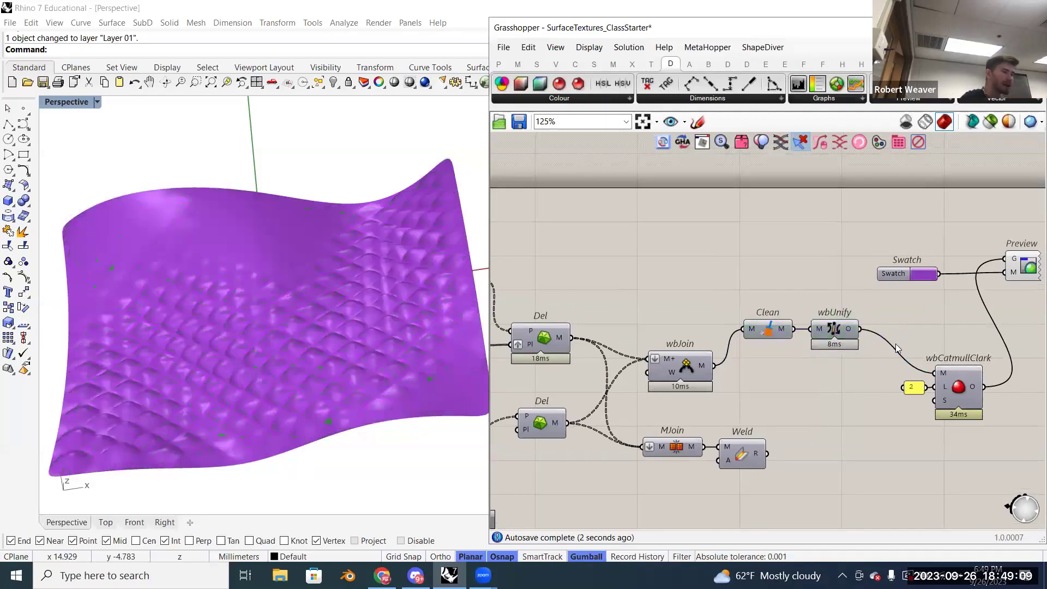
- Reposition the Combine&Clean and Unify components together so they line up between the Weaverbird join and Catmull-Clark
left_click_drag(850, 373, 758, 313)
left_click_drag(831, 326, 832, 332)
left_click(787, 255)
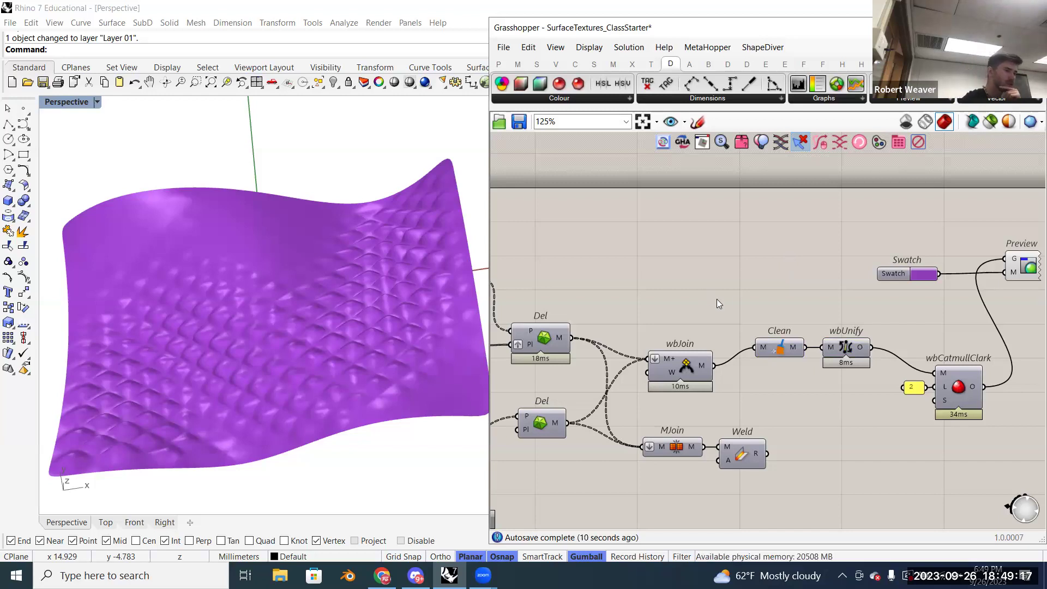
left_click_drag(871, 386, 781, 330)
left_click_drag(837, 348, 832, 364)
left_click(835, 320)
- Narrow the Grasshopper window slightly so more of the smoothed mesh fits in the Rhino perspective viewport
right_click_drag(360, 271, 366, 296)
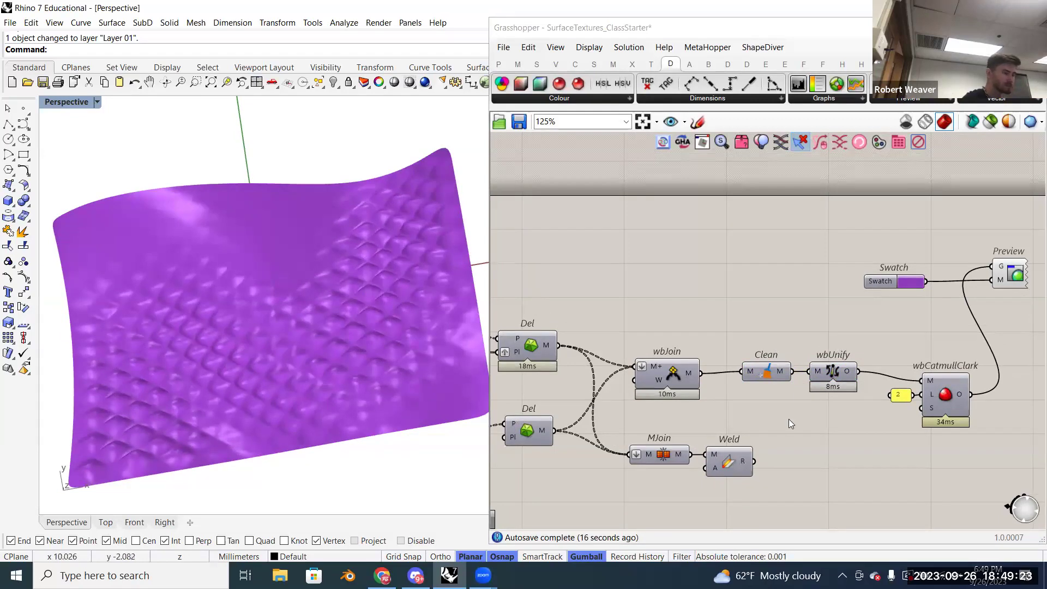
scroll(834, 382, "down", 4)
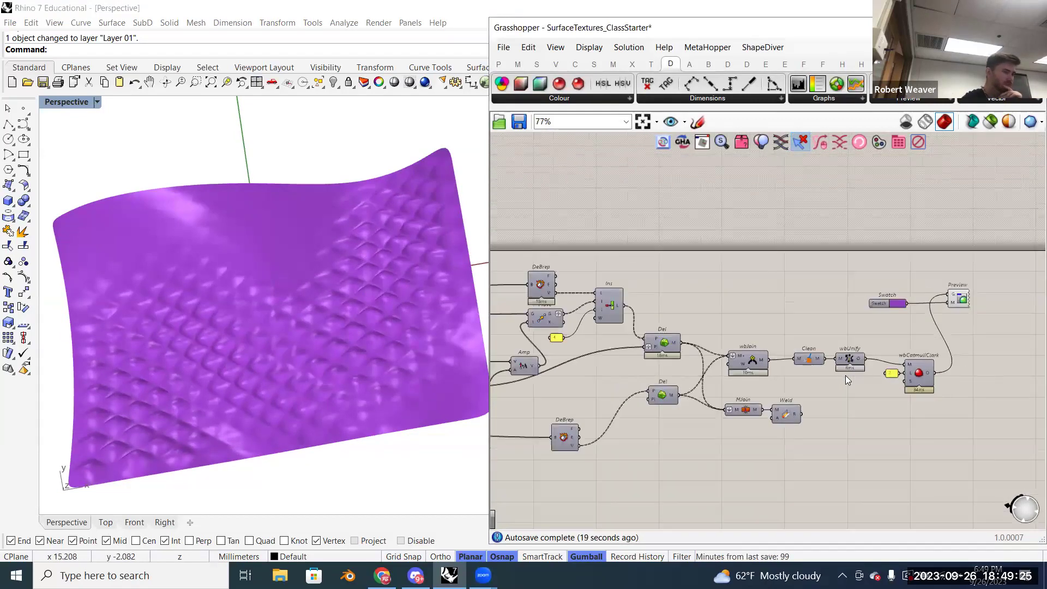
scroll(831, 354, "down", 3)
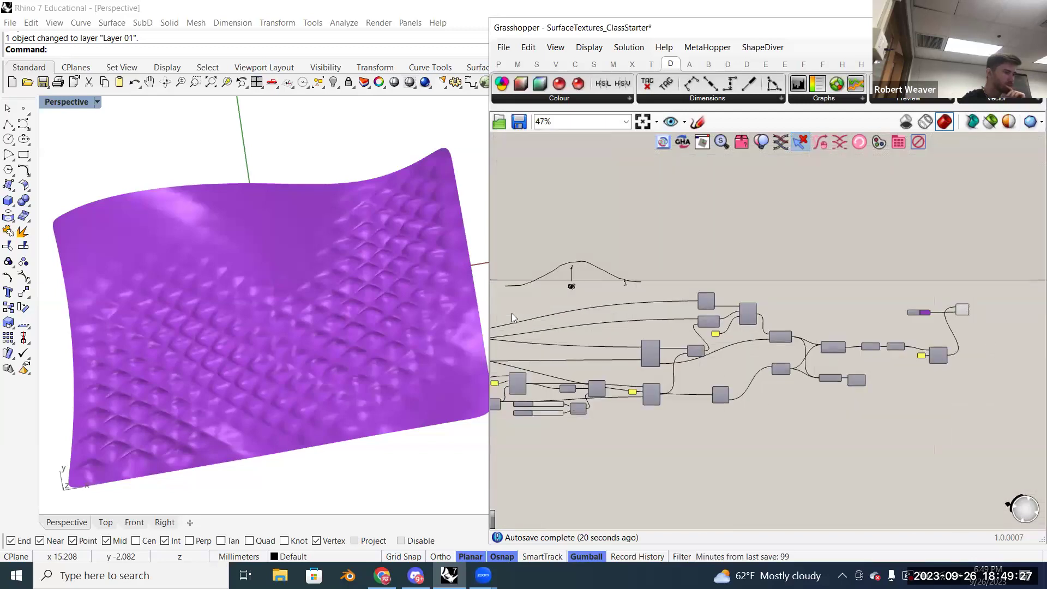
right_click_drag(391, 344, 394, 256)
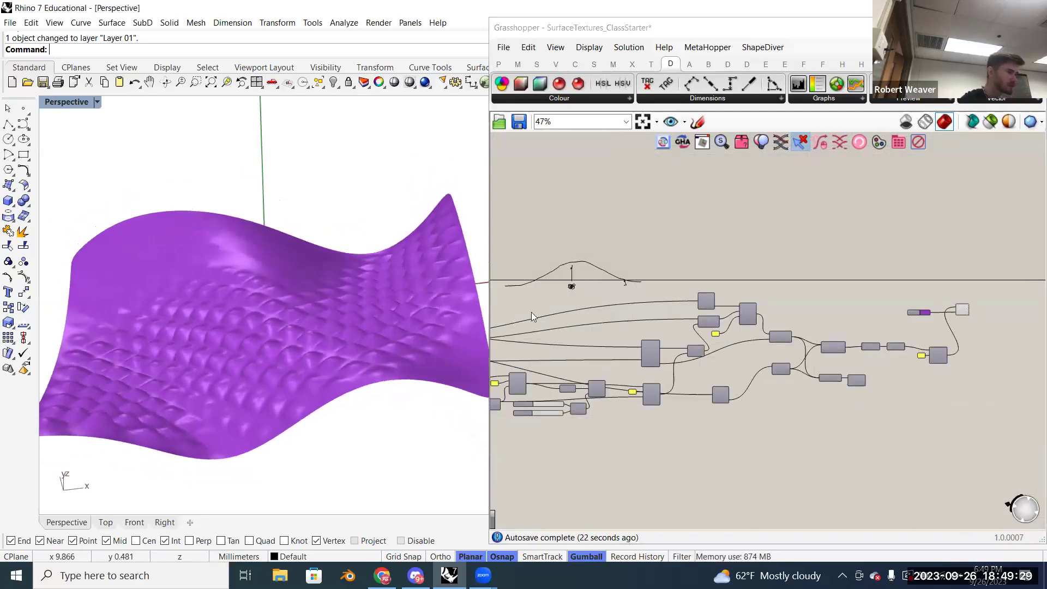
left_click_drag(490, 289, 512, 289)
- Move both Construct Domain components with their start and end sliders clear of the surrounding components
right_click_drag(632, 298, 704, 293)
scroll(704, 398, "up", 5)
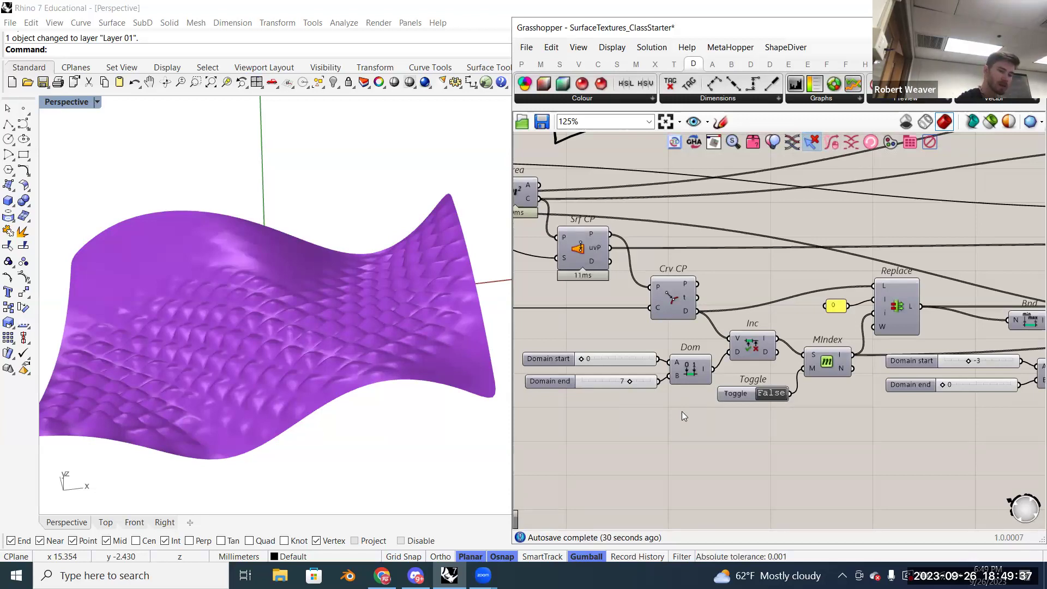
scroll(688, 415, "down", 3)
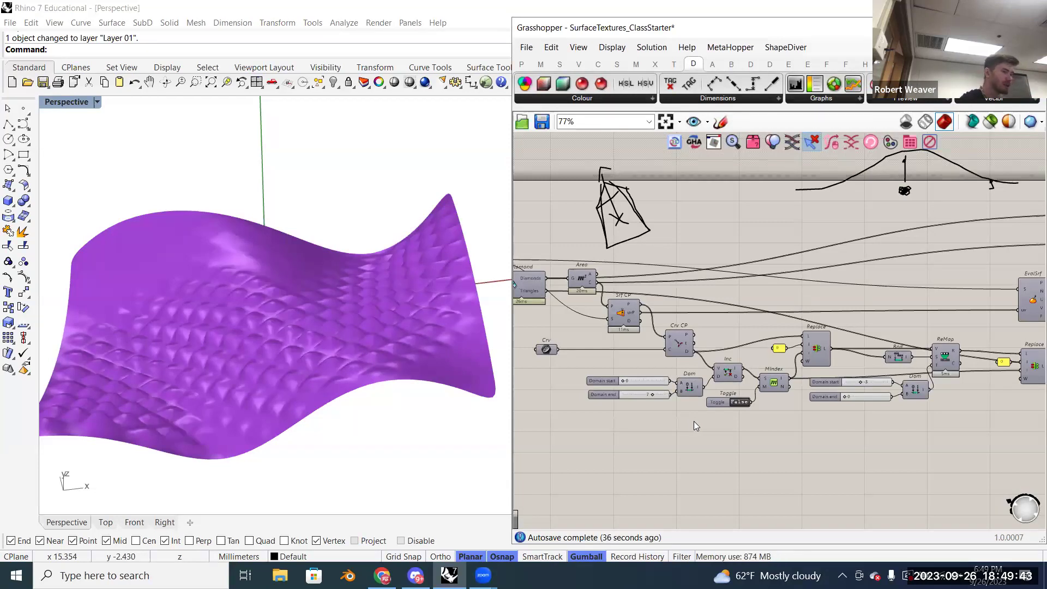
left_click_drag(699, 415, 633, 364)
left_click_drag(929, 428, 869, 382)
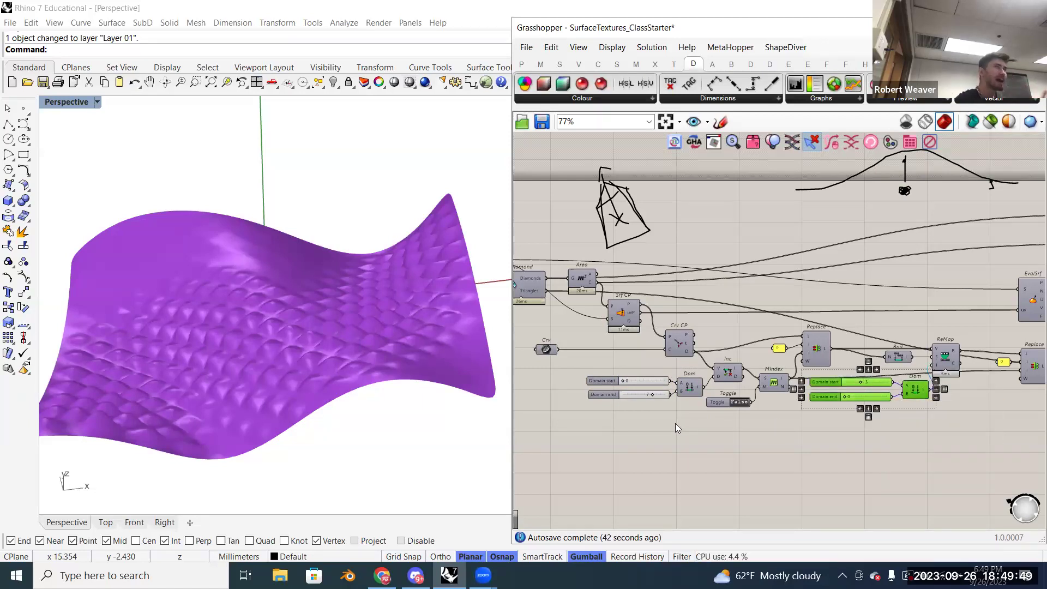
right_click_drag(672, 425, 687, 423)
left_click_drag(698, 414, 671, 405)
left_click_drag(929, 410, 936, 435)
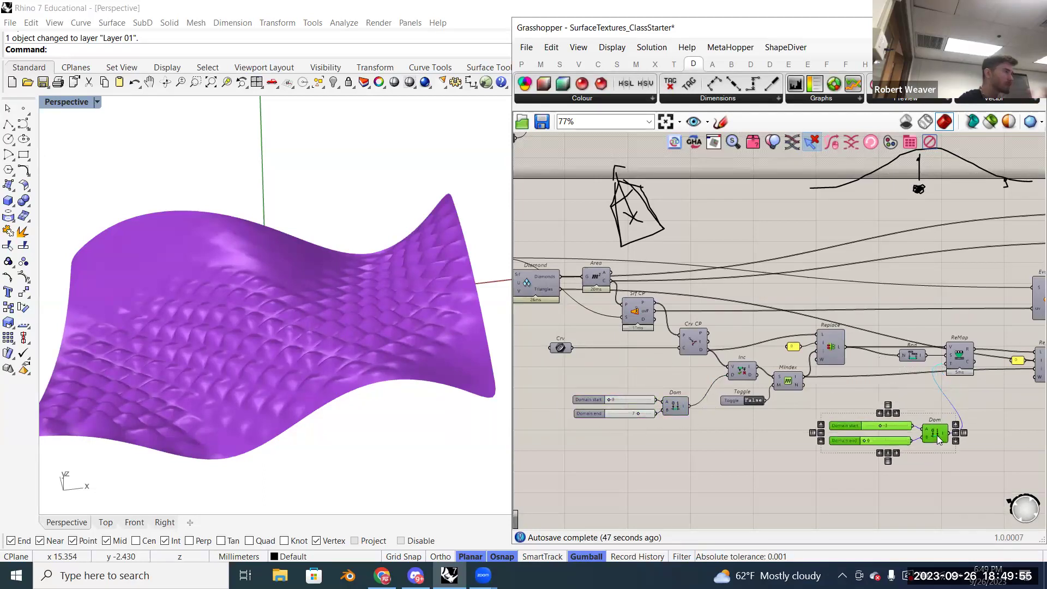
- Group the 0 to 7 Construct Domain component with its Domain start and Domain end sliders
left_click_drag(681, 444, 634, 390)
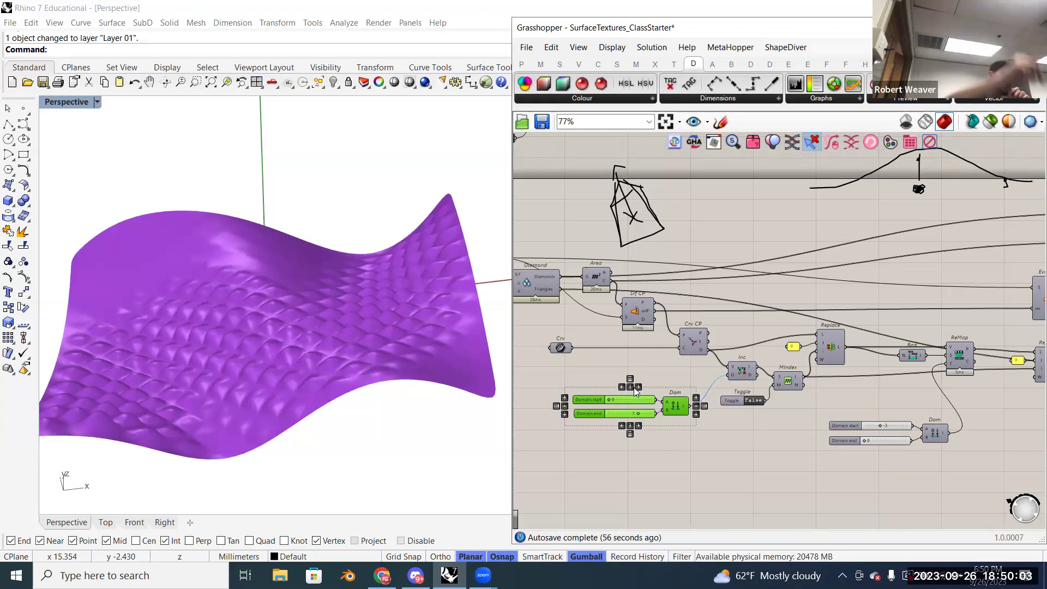
right_click(697, 473)
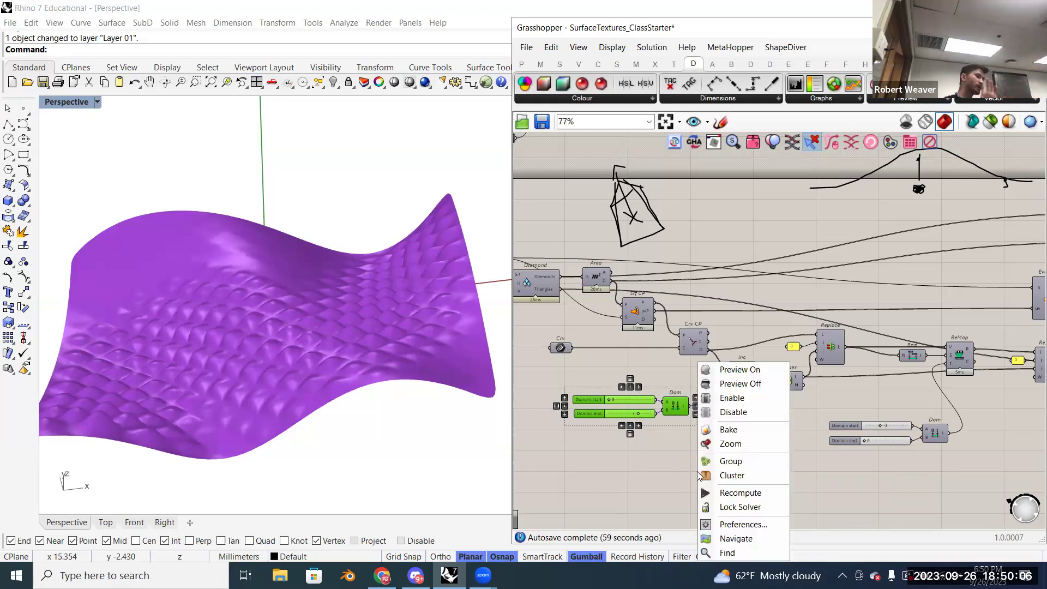
left_click(732, 463)
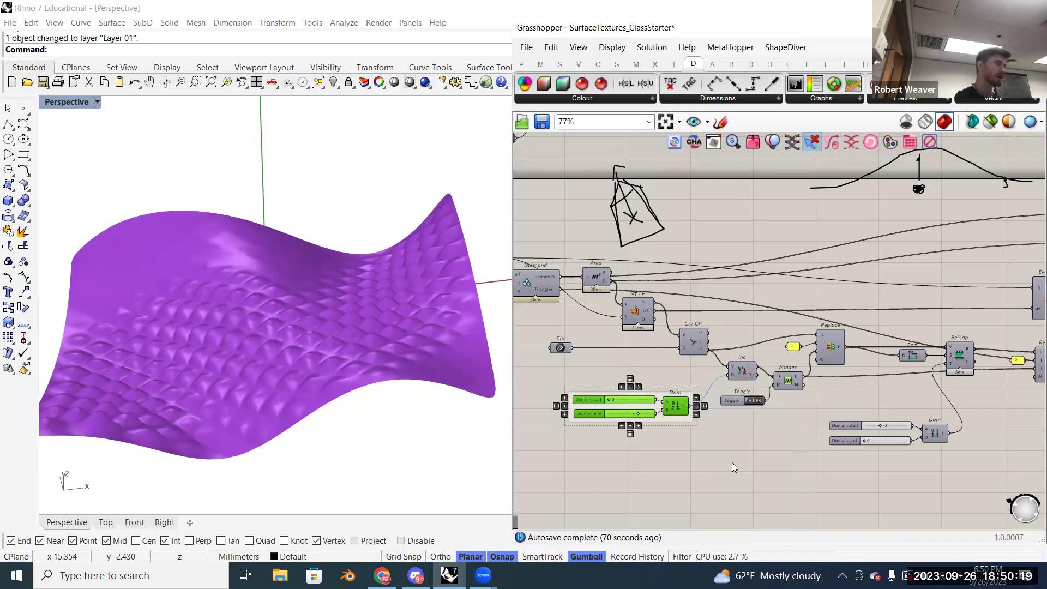
left_click(731, 462)
scroll(668, 431, "up", 3)
right_click_drag(668, 431, 724, 425)
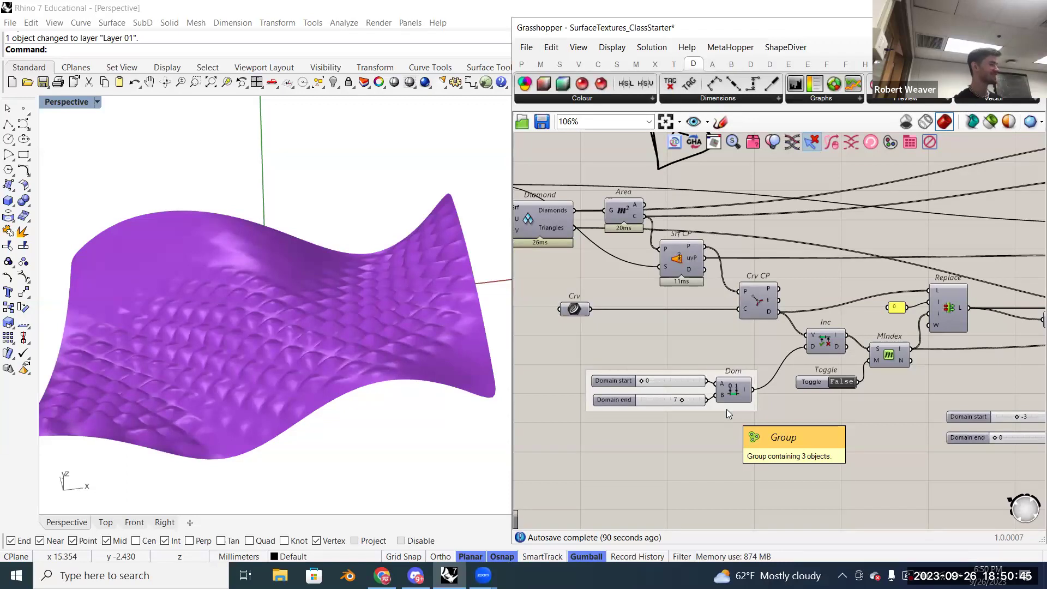
- Inspect the welded mesh data at the Weld component's Result output
scroll(658, 394, "down", 5)
scroll(706, 352, "up", 7)
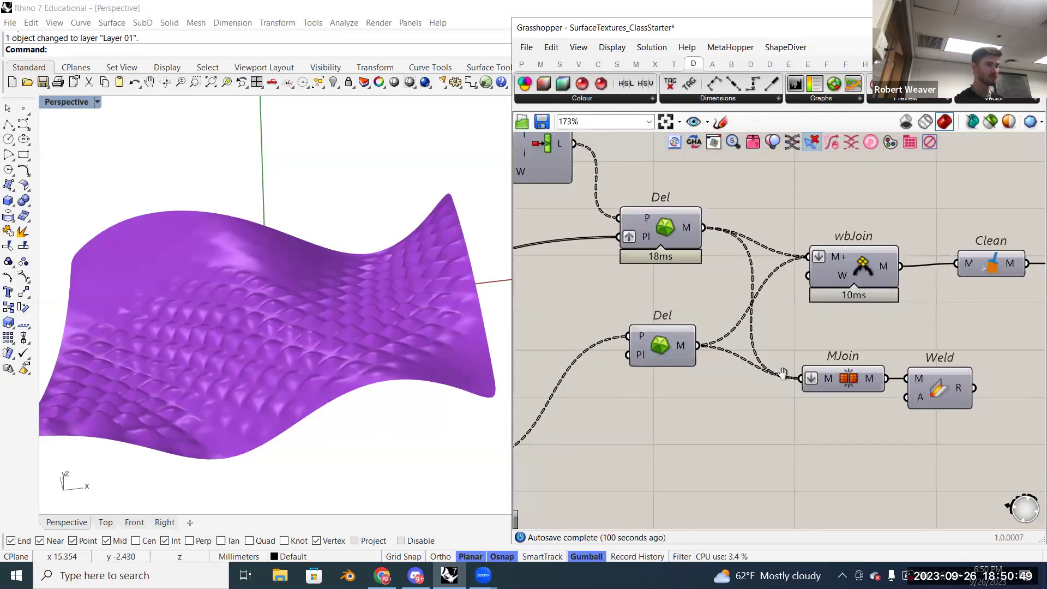
right_click_drag(783, 373, 739, 375)
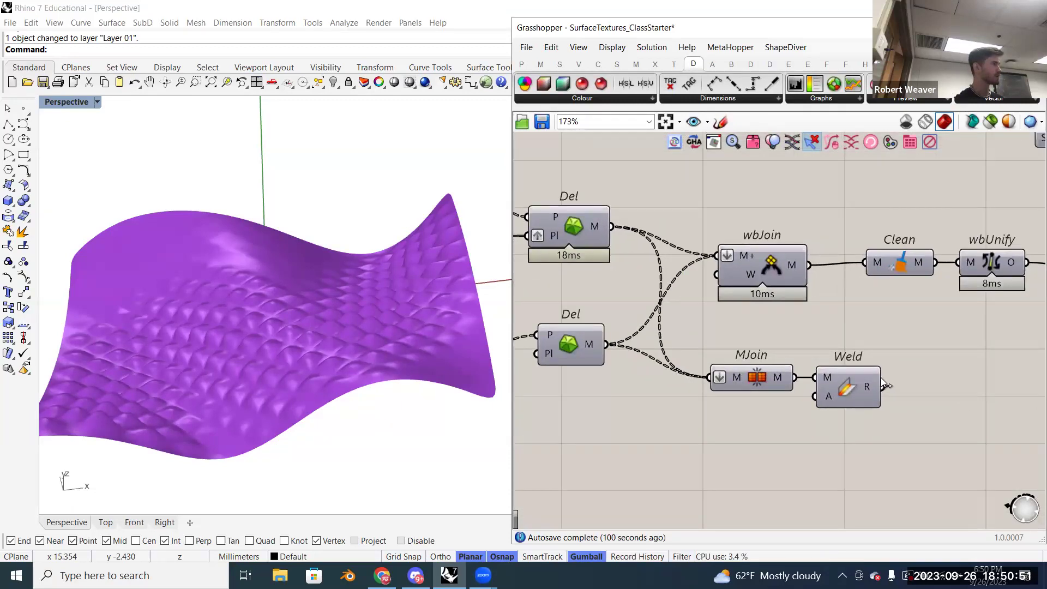
scroll(761, 378, "down", 1)
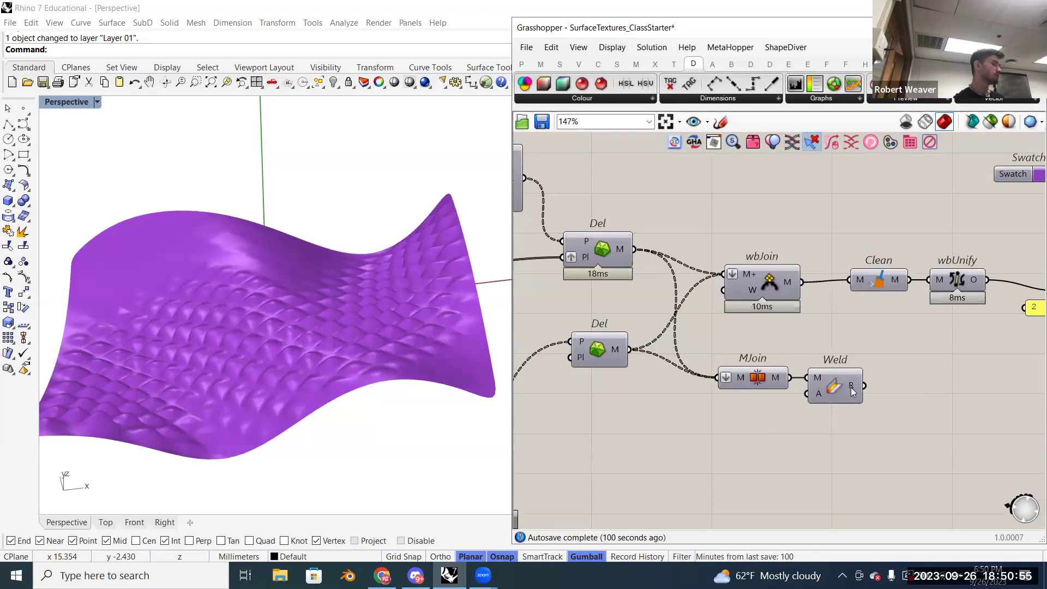
mouse_move(852, 391)
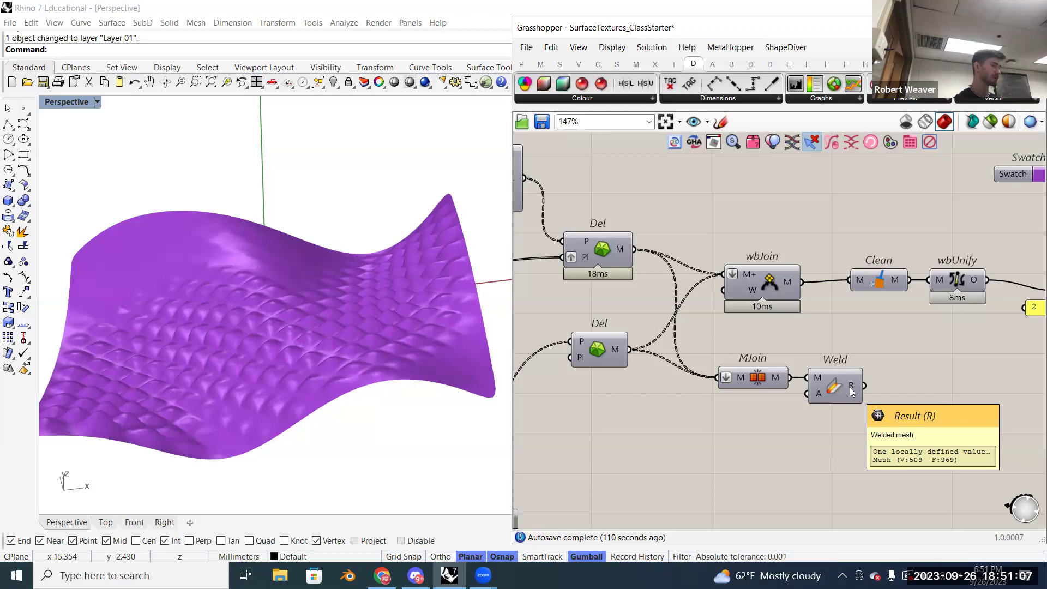
- Move the Weld component slightly farther from the MJoin component
right_click_drag(899, 365, 811, 379)
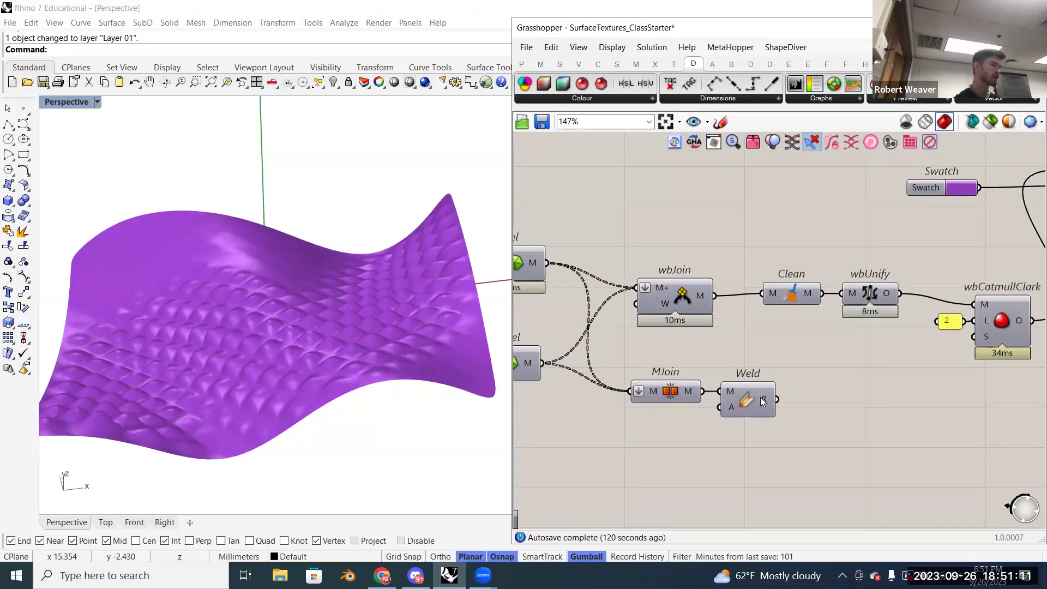
left_click_drag(760, 398, 783, 398)
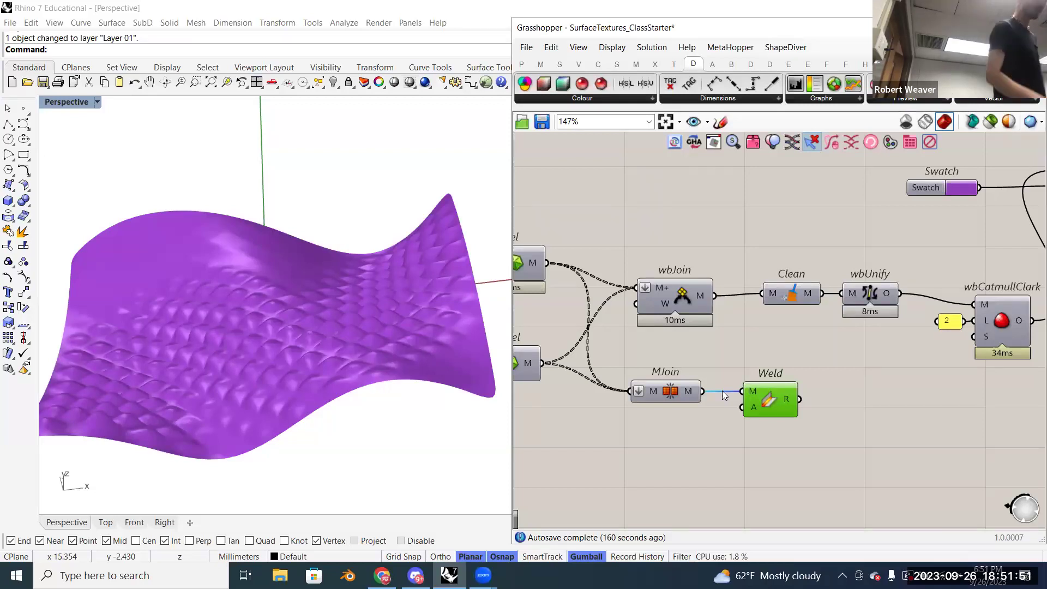
- Group the -3 to 0 Construct Domain component with its Domain start and Domain end sliders
scroll(862, 324, "down", 7)
right_click_drag(784, 370, 898, 348)
scroll(627, 353, "up", 3)
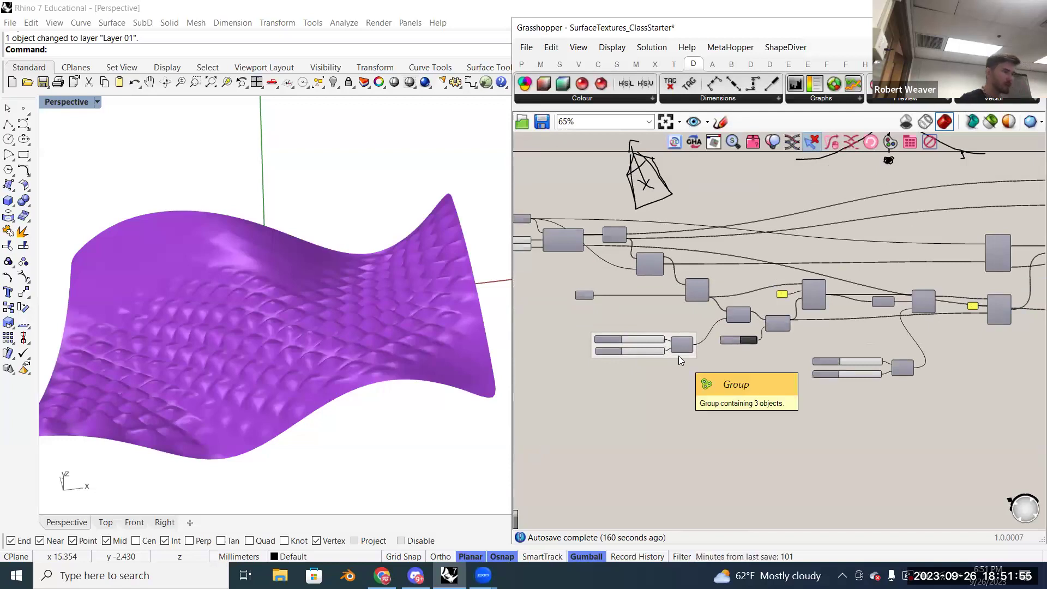
scroll(678, 356, "up", 3)
right_click_drag(822, 355, 748, 341)
left_click_drag(970, 394, 873, 309)
right_click(874, 308)
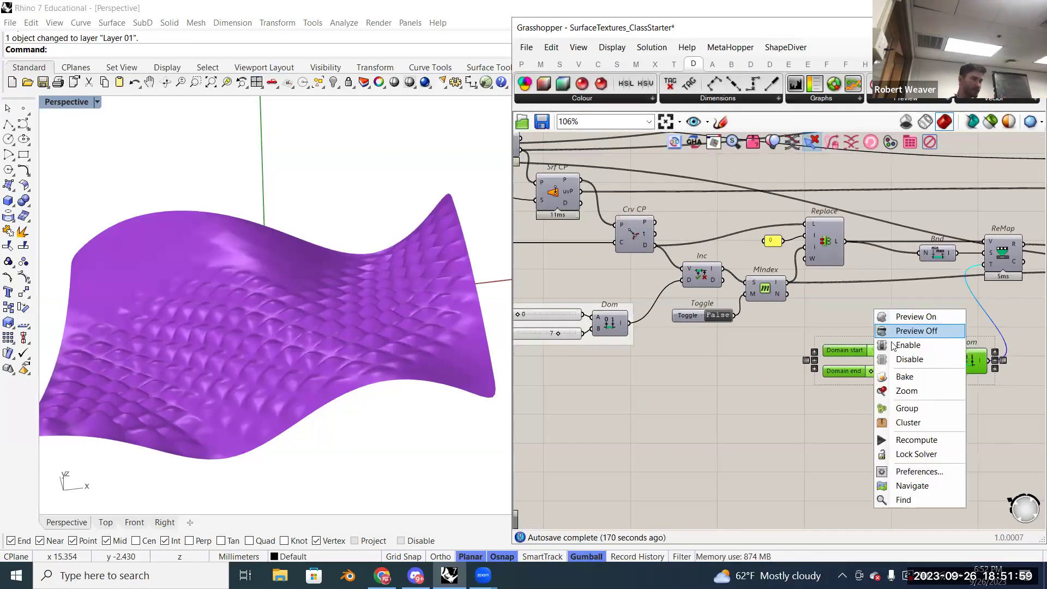
left_click(908, 407)
left_click(767, 415)
- Shift the 0 to 7 domain group slightly lower and give both domain groups a blob outline
right_click_drag(768, 416, 813, 413)
scroll(693, 376, "down", 1)
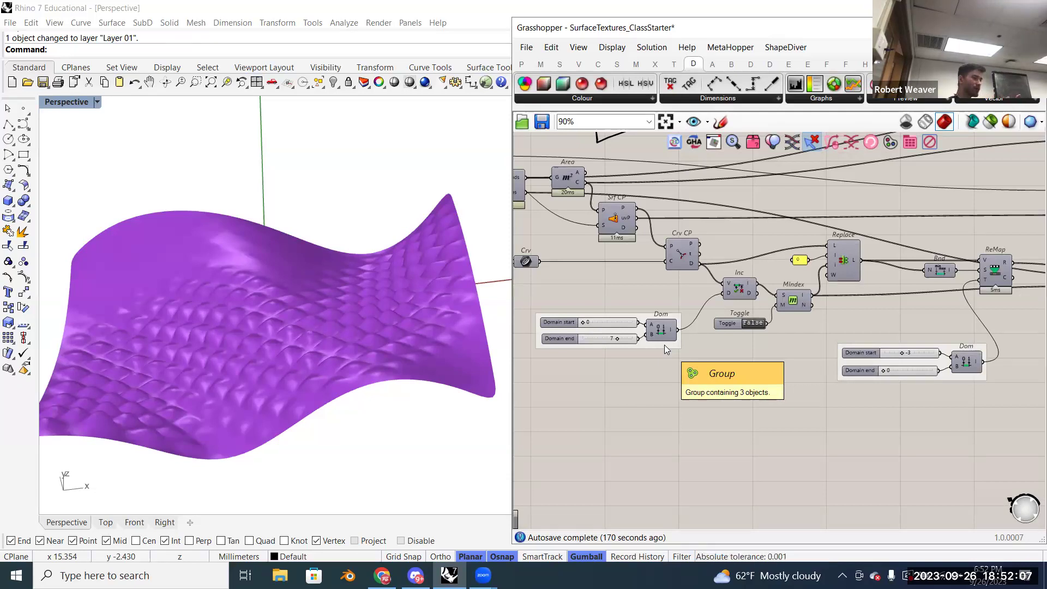
left_click_drag(664, 348, 659, 363)
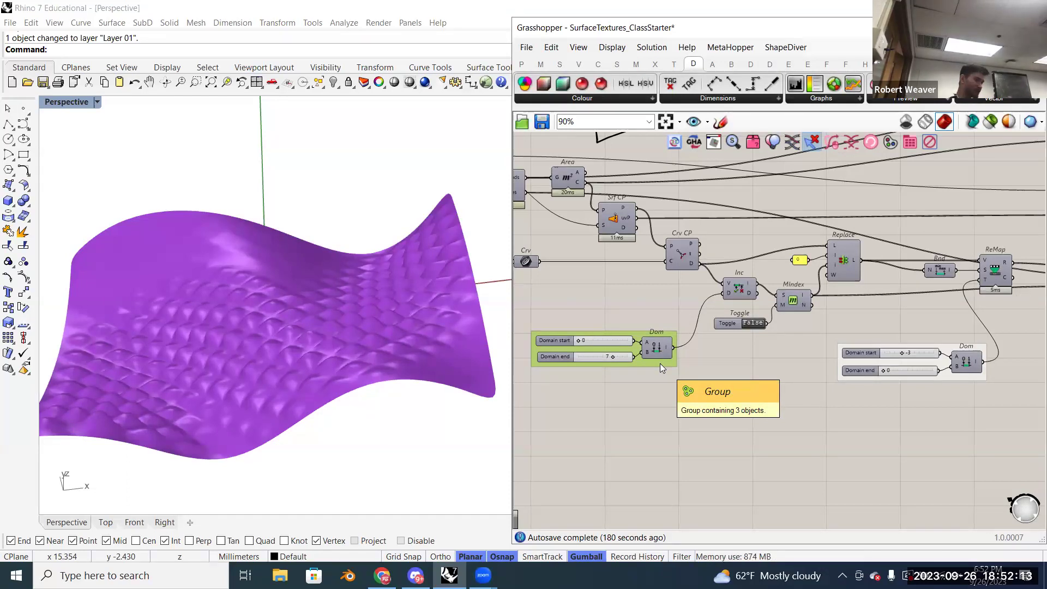
right_click(660, 364)
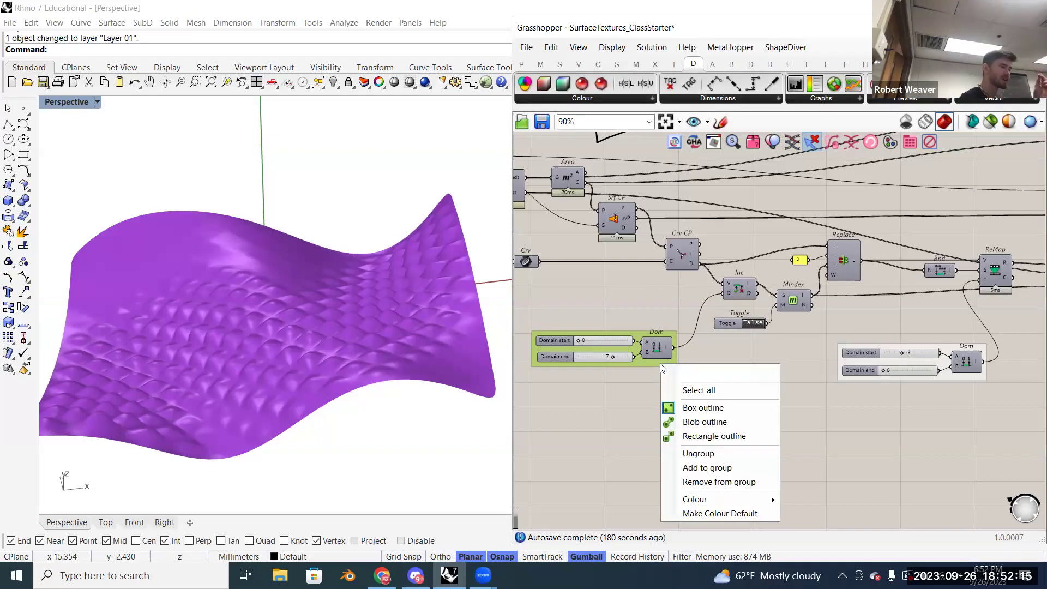
left_click(719, 423)
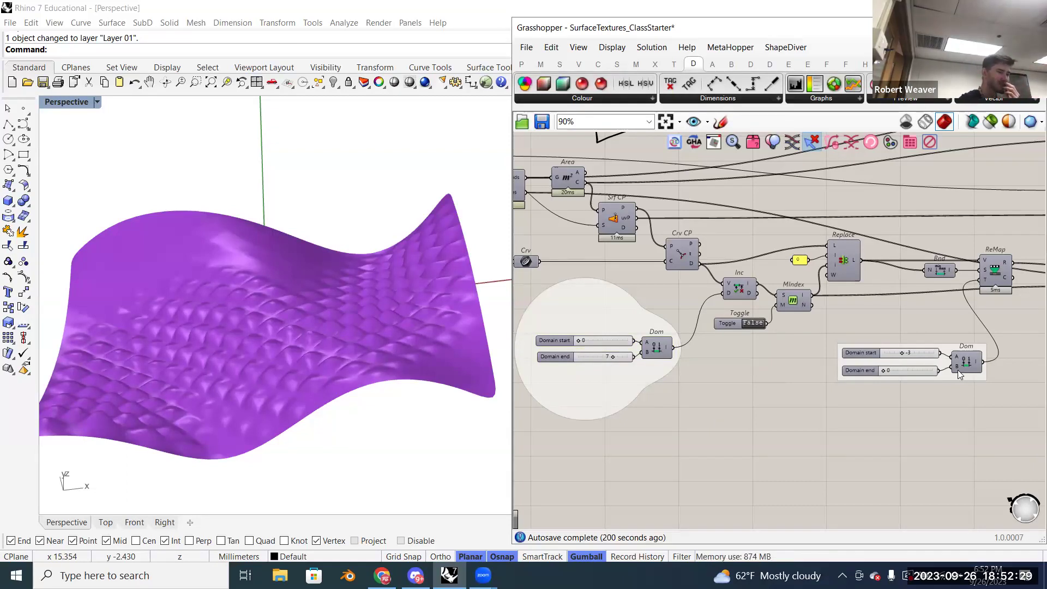
right_click(944, 373)
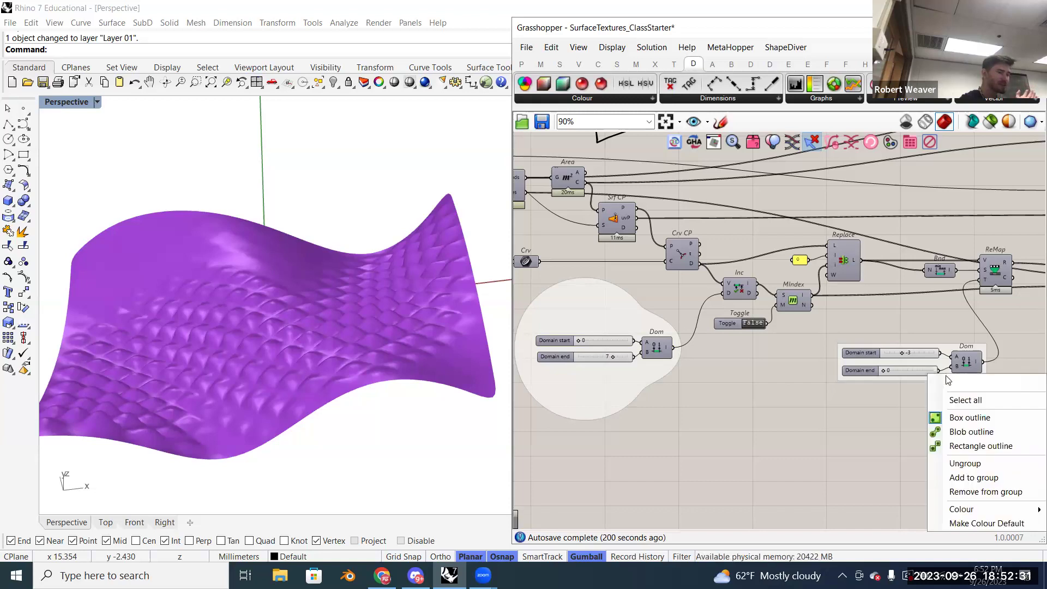
left_click(963, 432)
- Move both blob-outlined domain groups lower, clear of the surrounding components
scroll(790, 377, "down", 10)
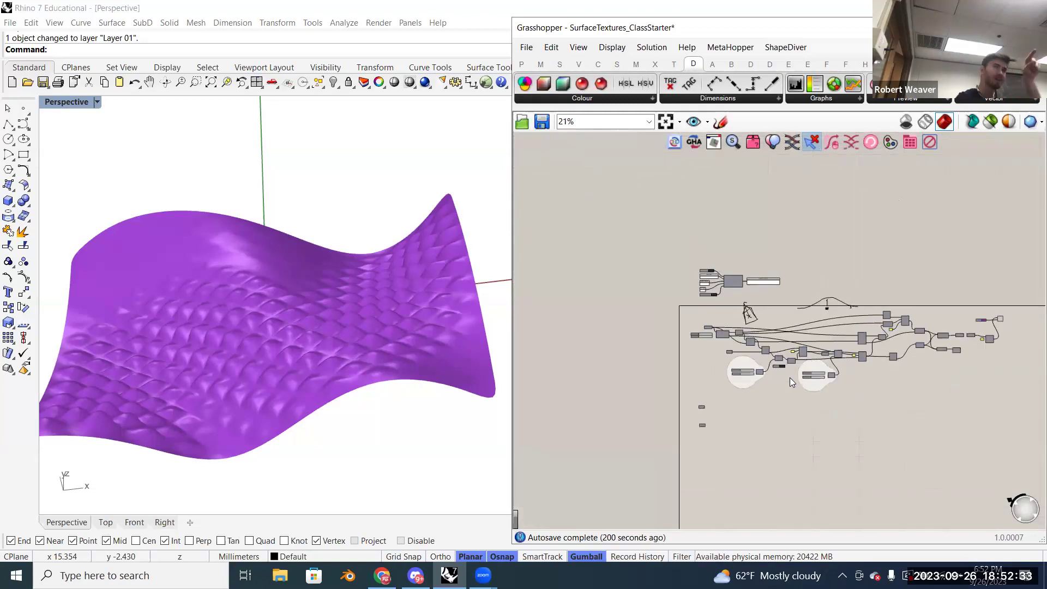
scroll(787, 378, "up", 10)
right_click_drag(789, 372, 781, 371)
left_click_drag(904, 406, 902, 424)
left_click_drag(635, 378, 631, 405)
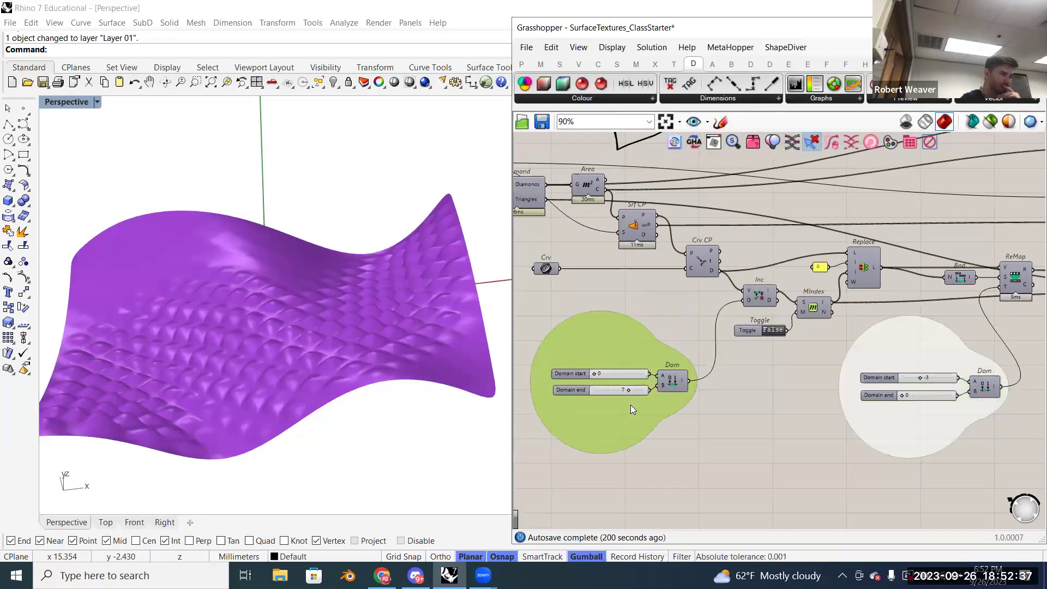
- Name the 0 to 7 domain group "Attractor Distance" and the -3 to 0 domain group "Pattern Offset"
right_click(605, 341)
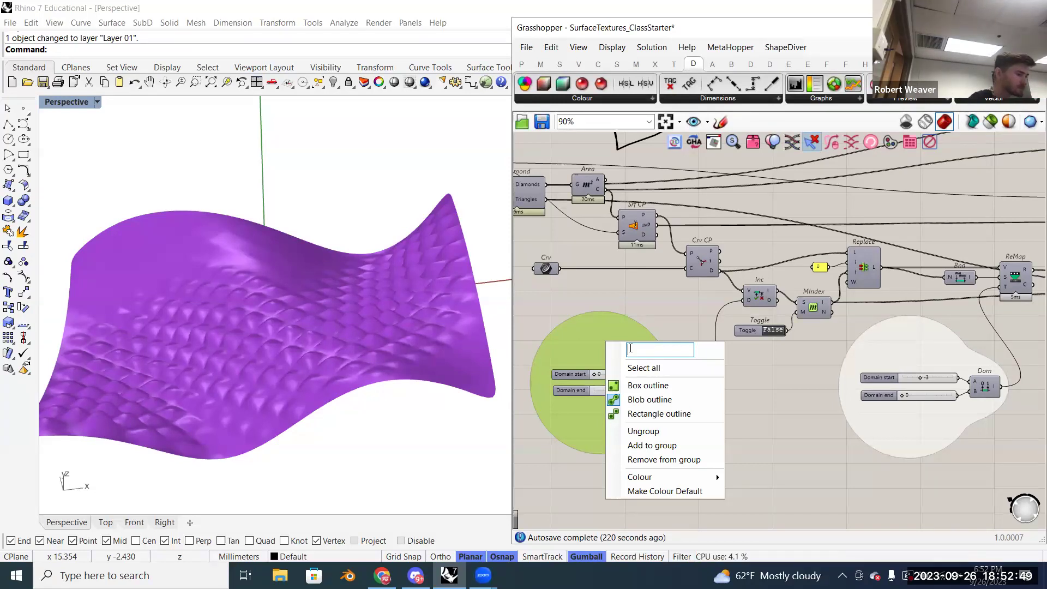
type("Attractor Distance")
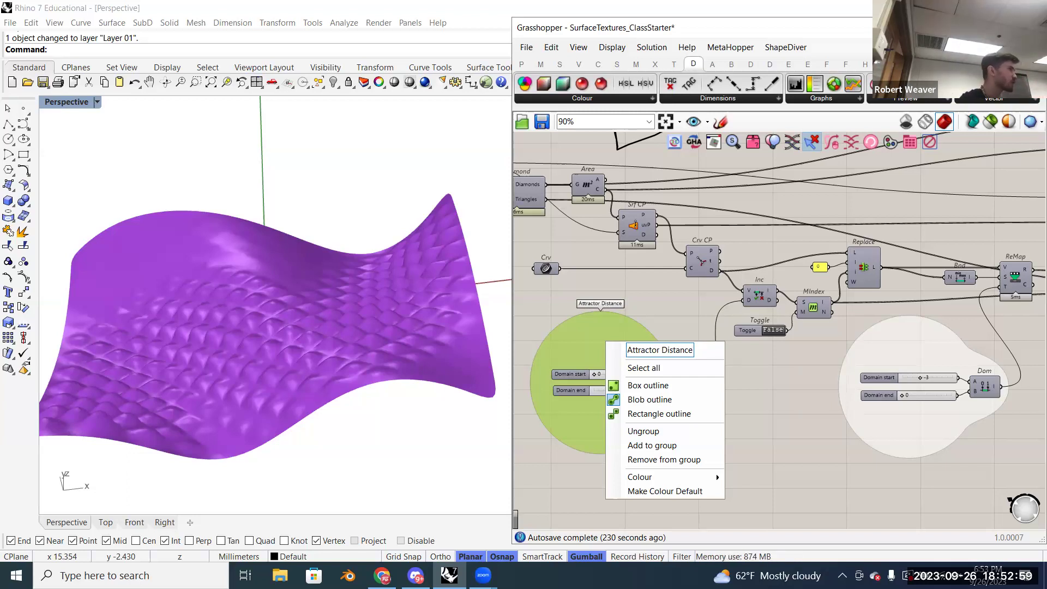
right_click(881, 343)
type("Pate")
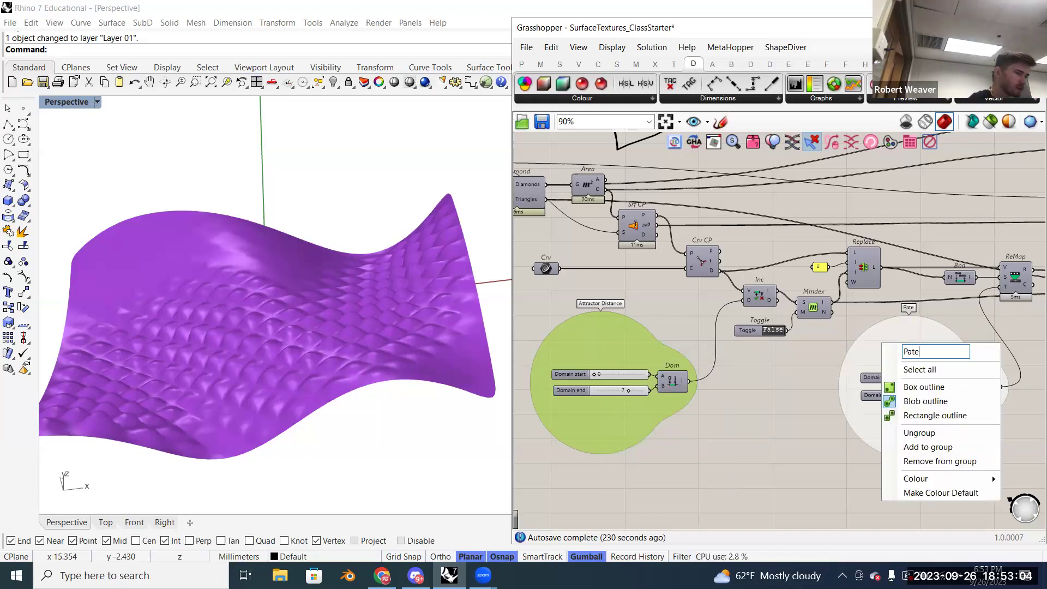
key("BackSpace")
type("tern Offset")
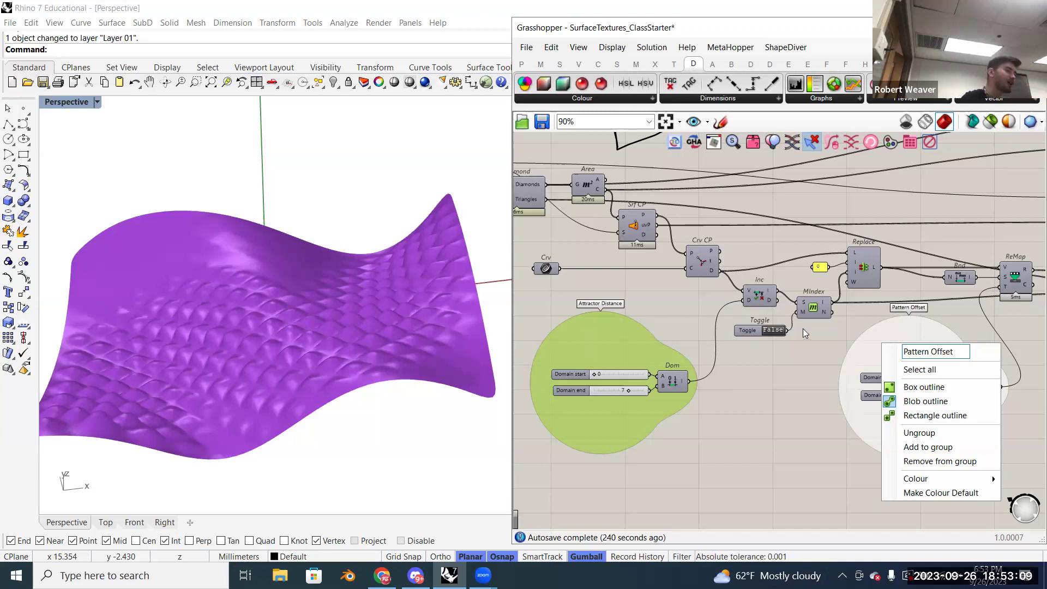
left_click(805, 380)
- Move the Pattern Offset group a little lower on the canvas and clear the selection
left_click_drag(867, 347, 863, 367)
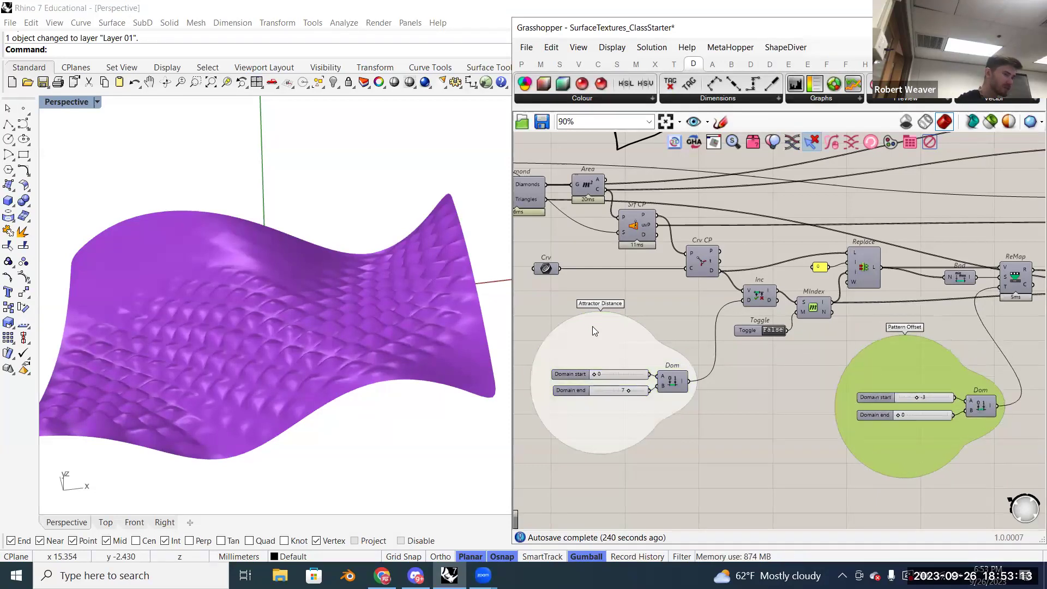
left_click(594, 330)
left_click(729, 401)
- Try an Attractor Distance domain end of 4 and a Pattern Offset domain start of -10
scroll(631, 403, "down", 2)
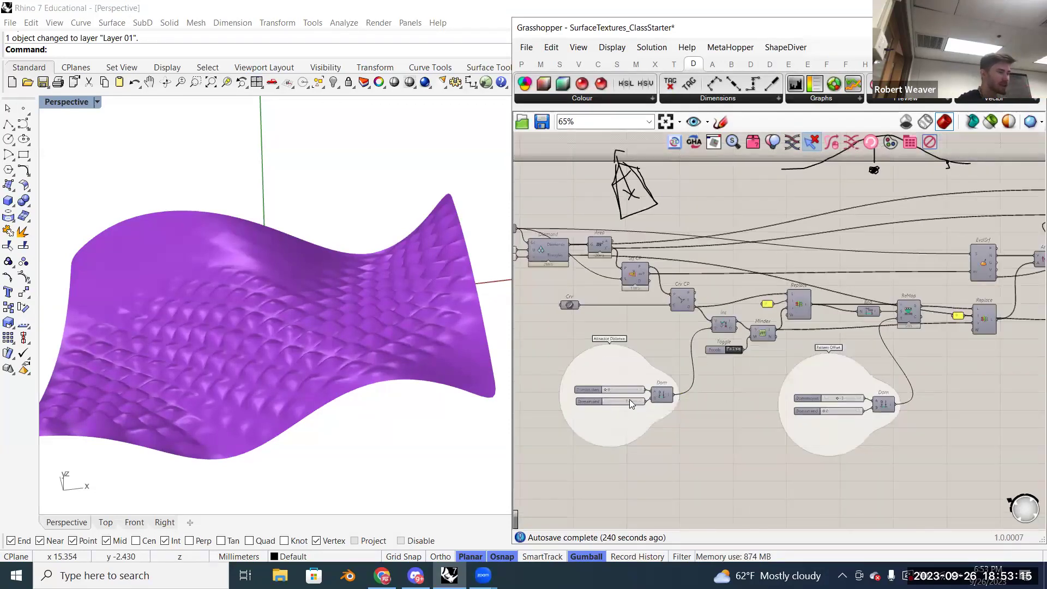
scroll(629, 400, "up", 4)
left_click_drag(626, 400, 607, 401)
right_click_drag(955, 408, 788, 411)
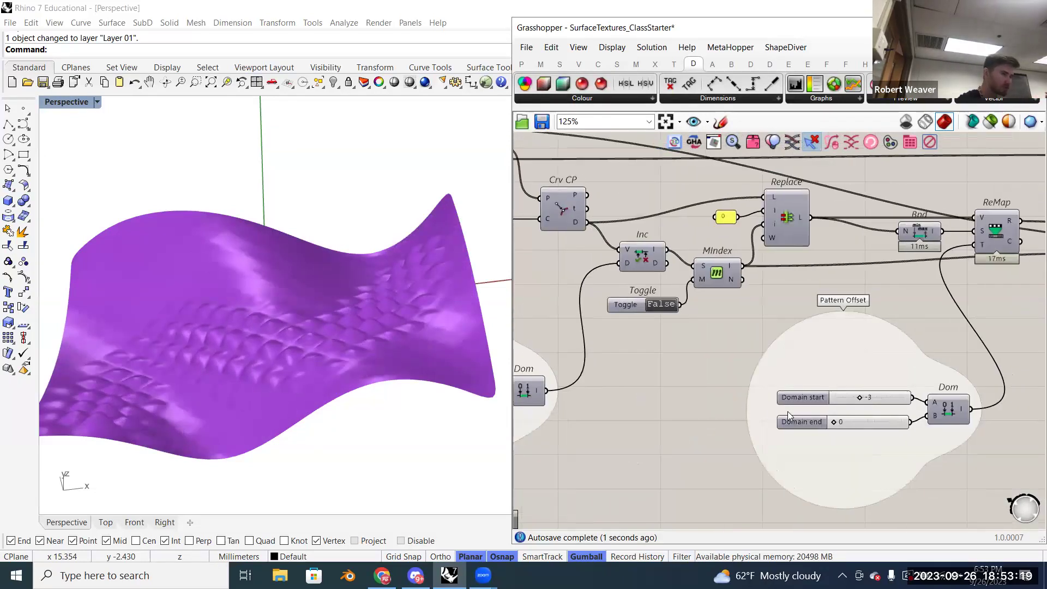
left_click_drag(859, 397, 788, 397)
- Raise the Attractor Distance domain end to 7 and on to 8, viewing the textured surface from another angle
right_click_drag(625, 365, 790, 354)
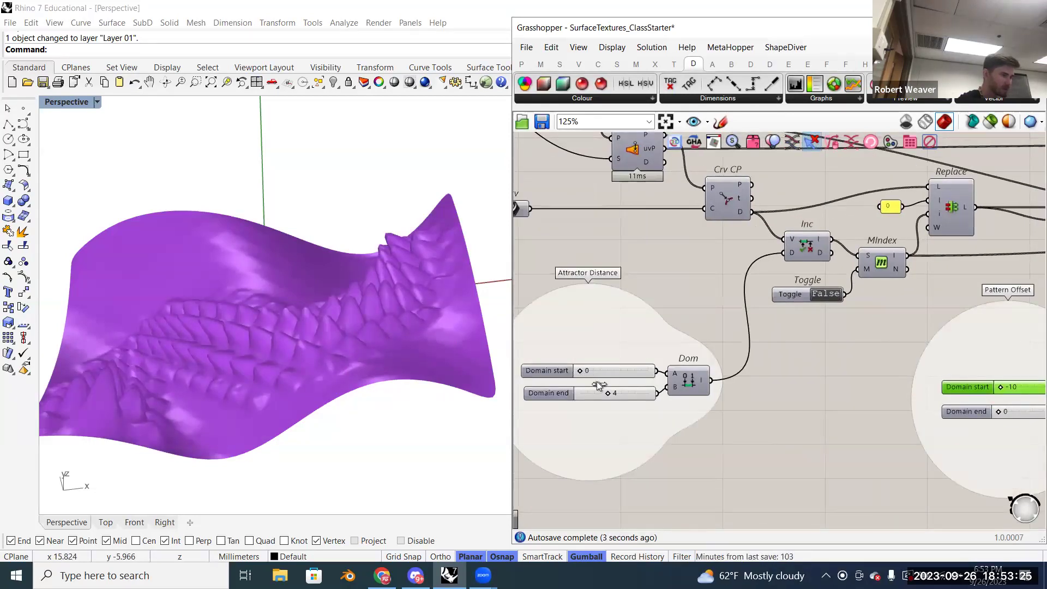
left_click_drag(607, 391, 628, 394)
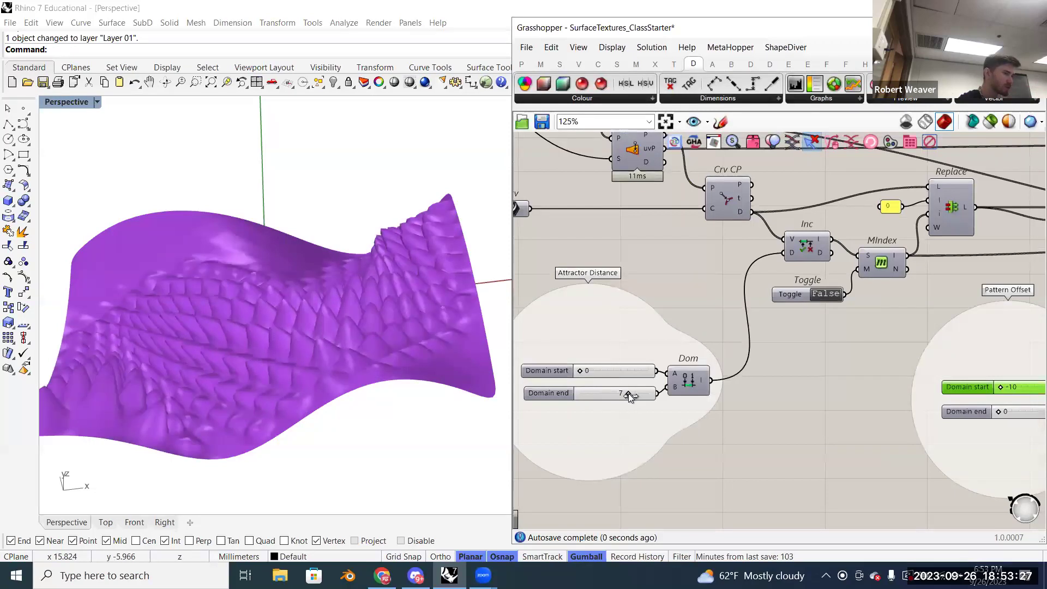
right_click_drag(320, 343, 490, 371)
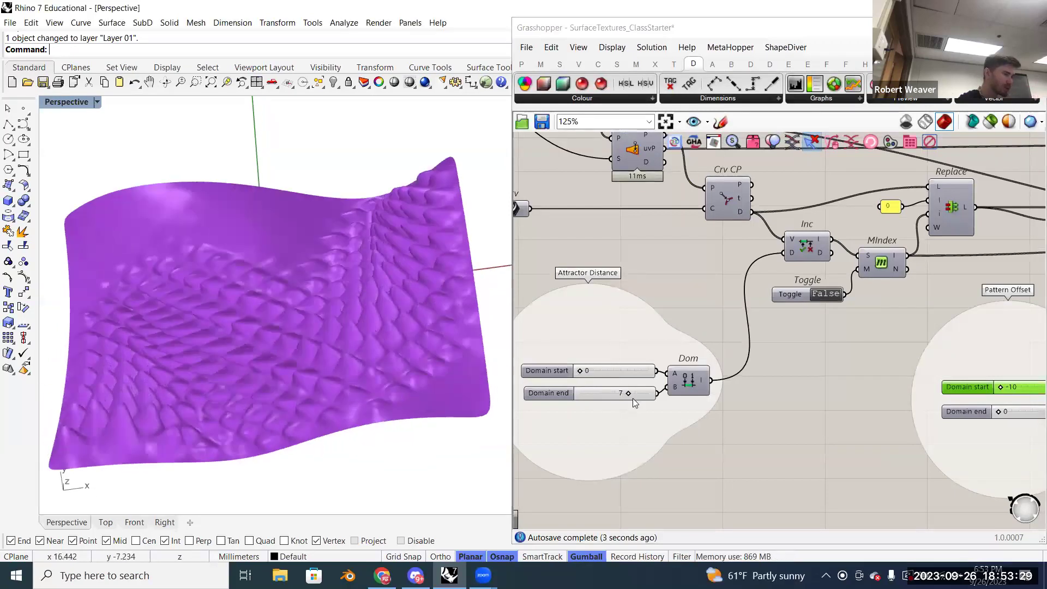
left_click_drag(629, 393, 637, 390)
mouse_move(581, 368)
left_mouse_down()
mouse_move(604, 369)
mouse_move(580, 371)
left_mouse_up()
- Set the Pattern Offset domain end to 5 and its domain start to -7
right_click_drag(796, 386, 701, 366)
left_click_drag(919, 391, 981, 390)
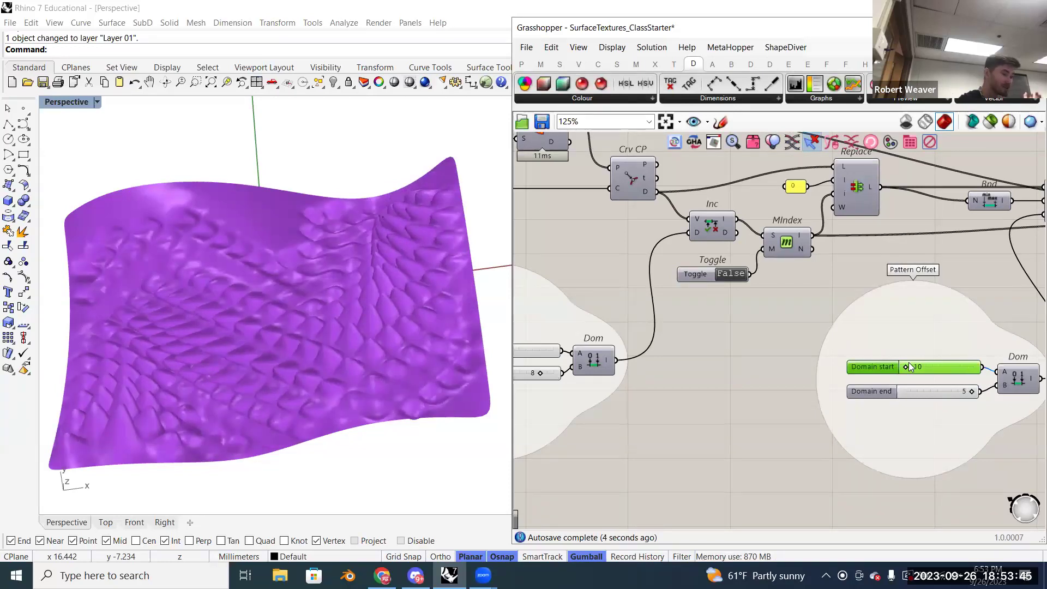
left_click_drag(914, 368, 920, 367)
mouse_move(346, 303)
right_mouse_down()
mouse_move(374, 204)
mouse_move(316, 348)
mouse_move(347, 302)
right_mouse_up()
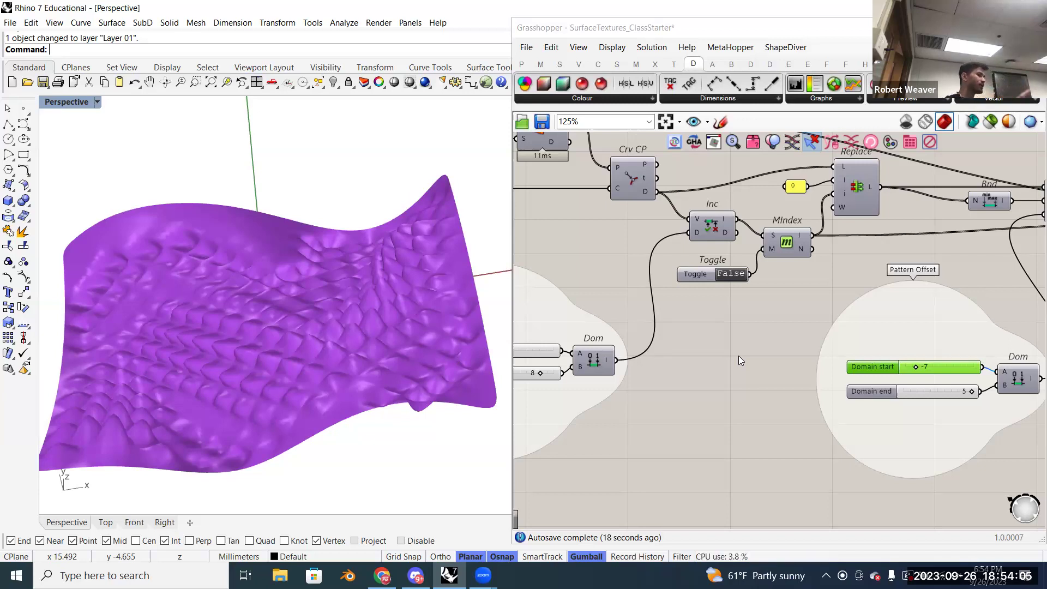
- Examine the definition from the Diamond Panels component through both named slider groups to the coloured mesh preview
scroll(648, 370, "down", 6)
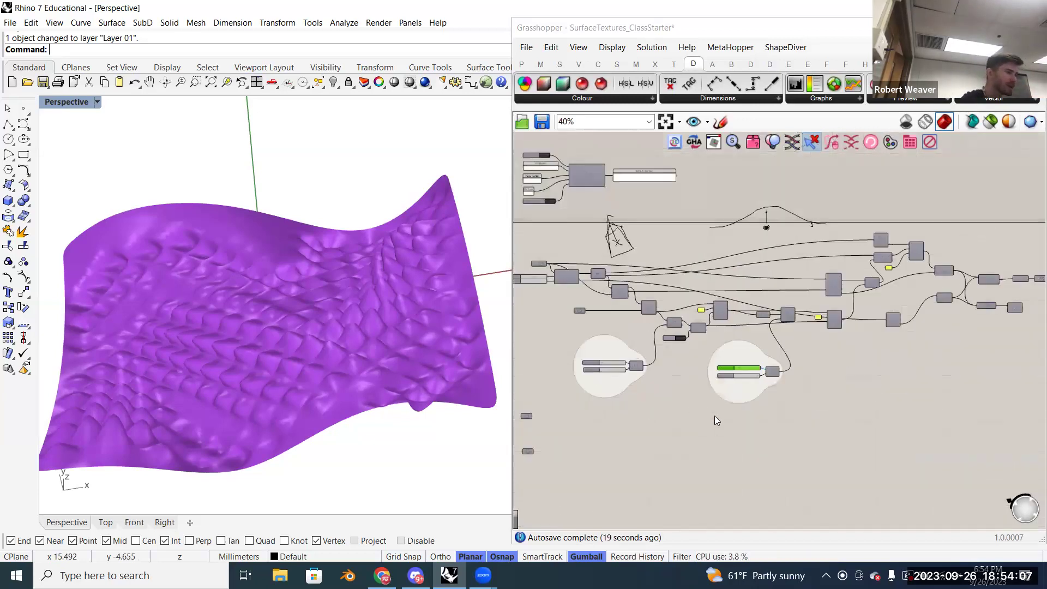
scroll(748, 381, "up", 6)
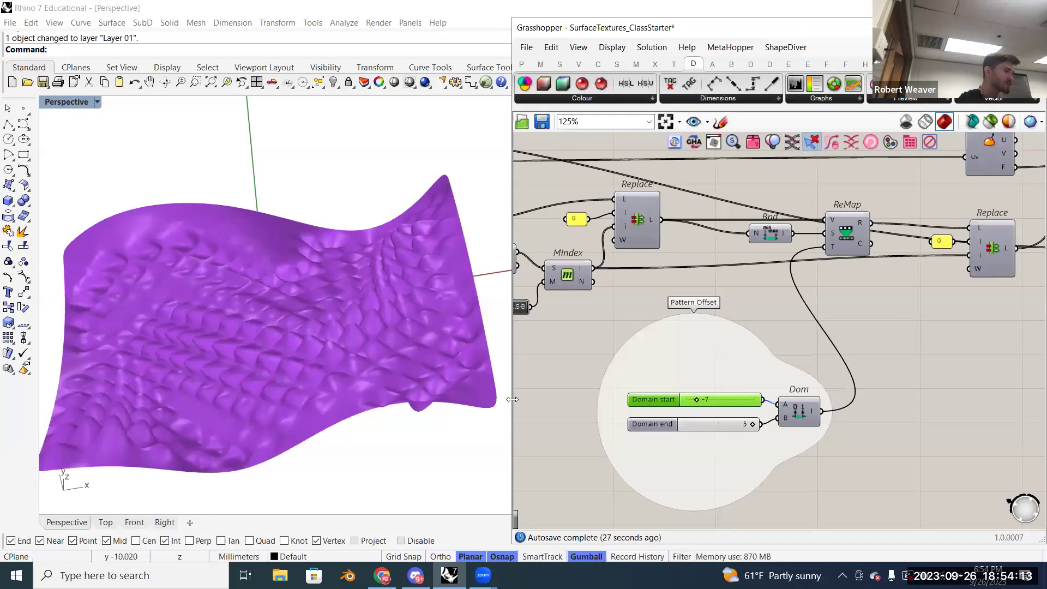
right_click_drag(725, 415, 990, 465)
right_click_drag(753, 385, 862, 460)
right_click_drag(656, 383, 808, 429)
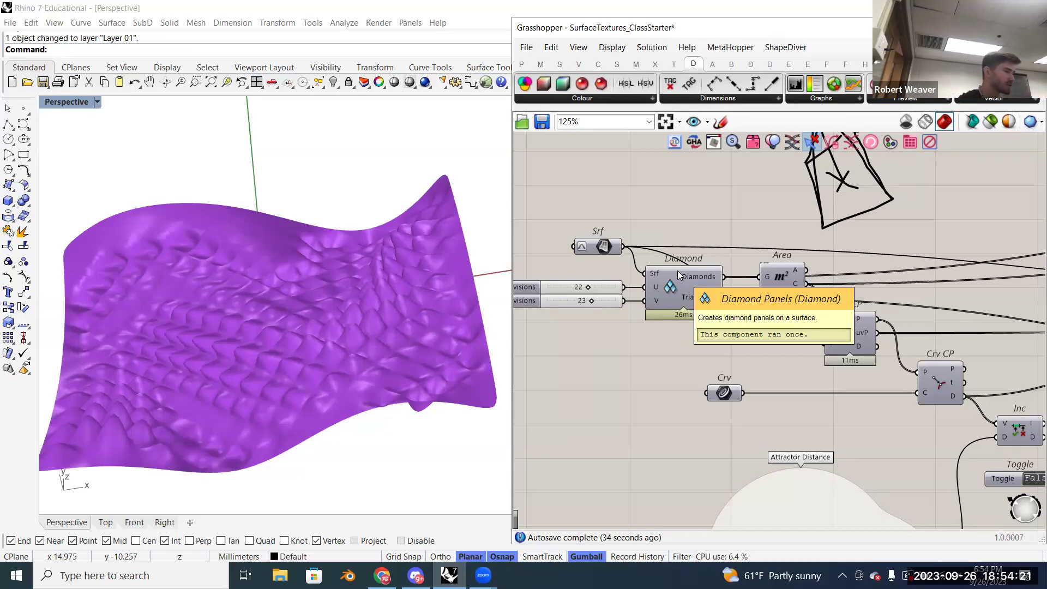
scroll(640, 380, "down", 5)
right_click_drag(794, 367, 666, 383)
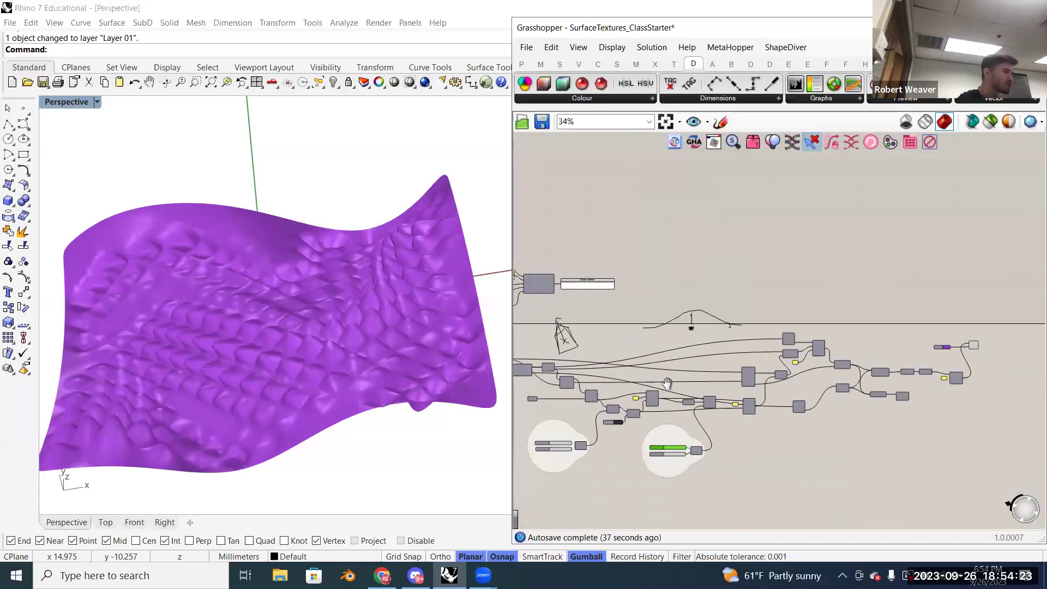
scroll(619, 458, "up", 4)
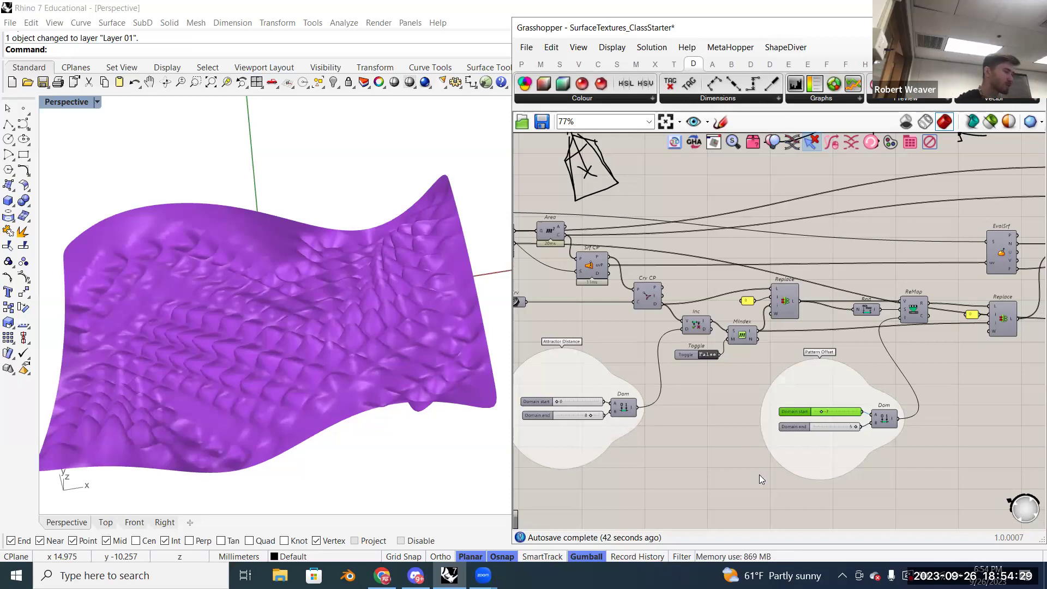
scroll(725, 476, "down", 2)
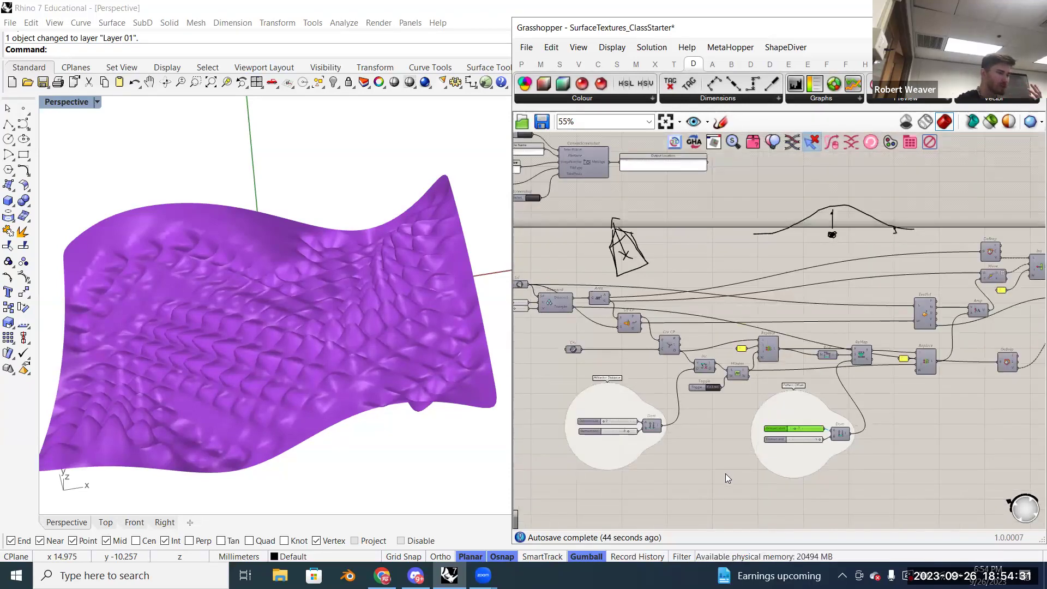
scroll(725, 473, "down", 2)
scroll(882, 398, "up", 2)
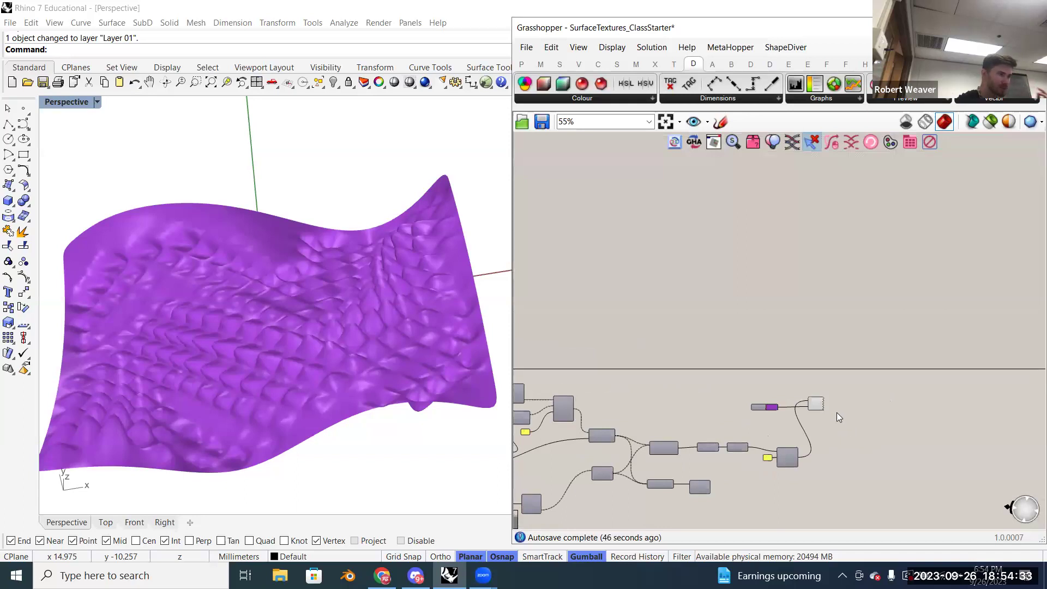
- Switch to the open SurfaceTextures definition
right_click(862, 402)
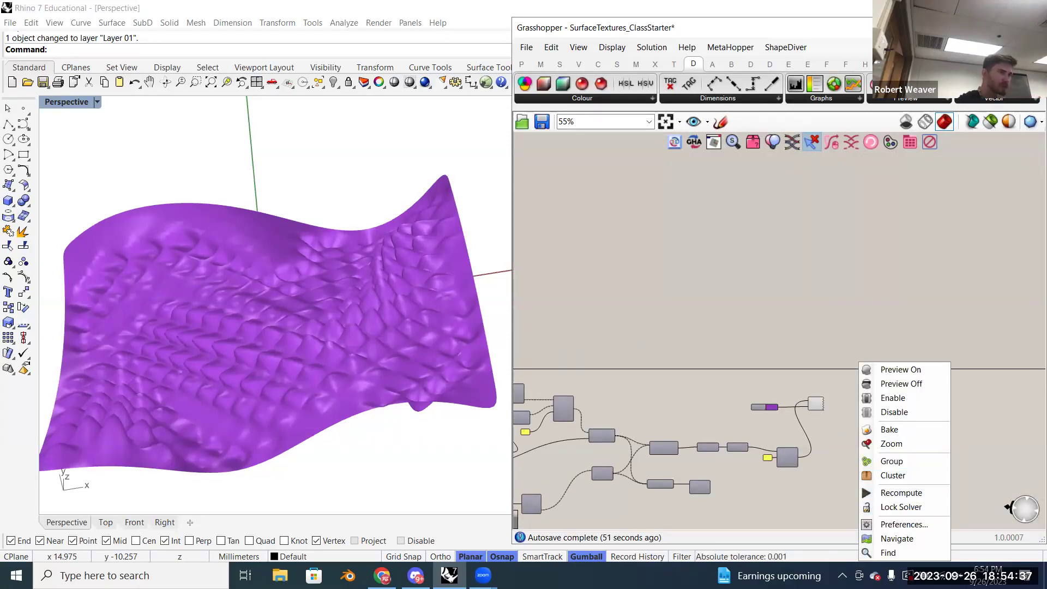
left_click(982, 47)
left_click(967, 151)
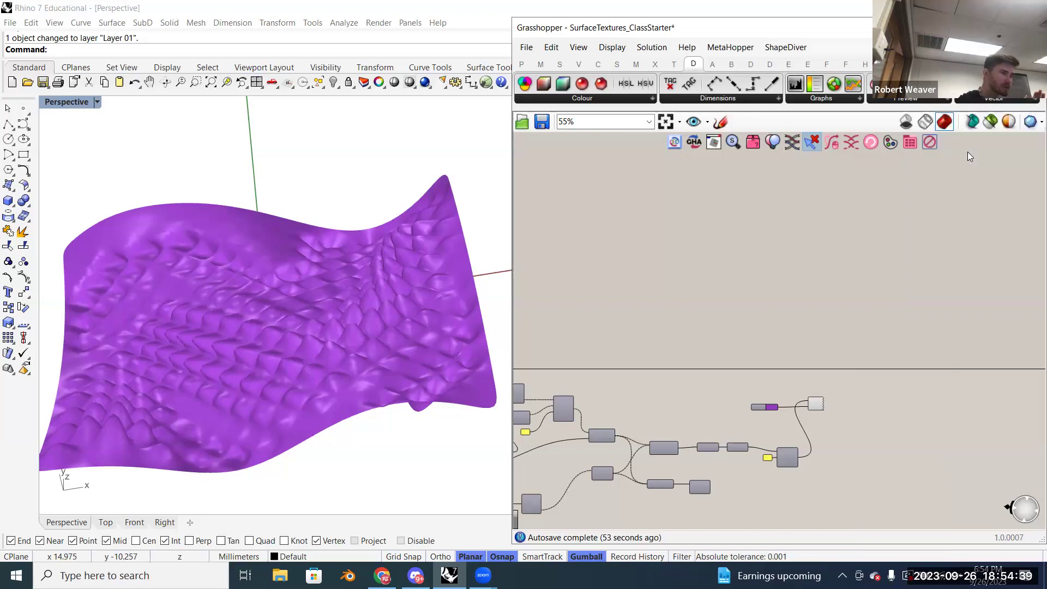
- Identify the Mesh and Srf inputs on the forearm model and follow their component chain to the curve-seam alignment and loft
scroll(690, 318, "down", 2)
scroll(281, 278, "down", 3)
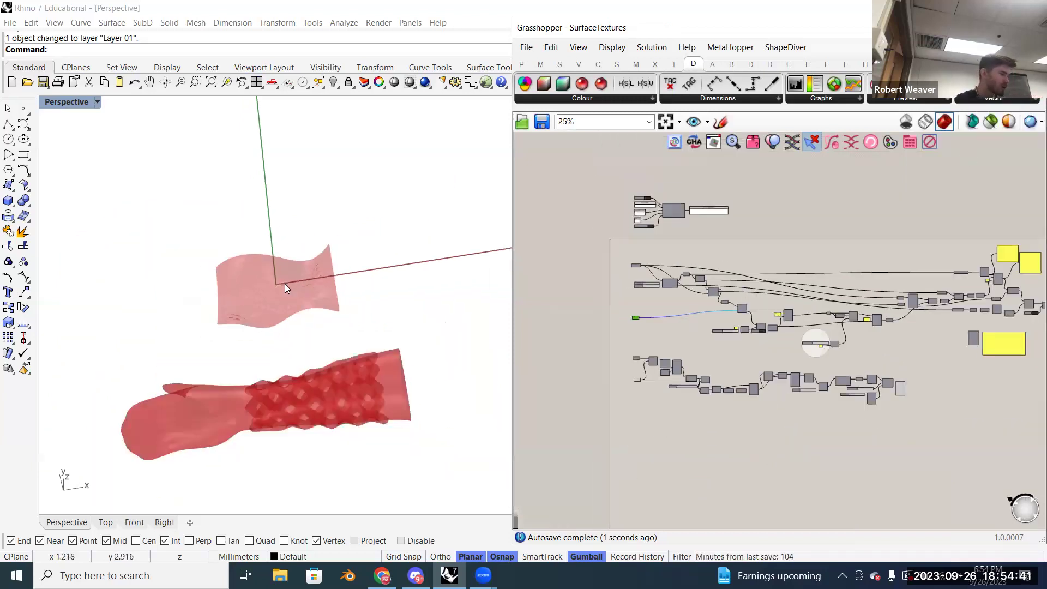
mouse_move(430, 435)
right_mouse_down()
mouse_move(432, 365)
mouse_move(429, 434)
right_mouse_up()
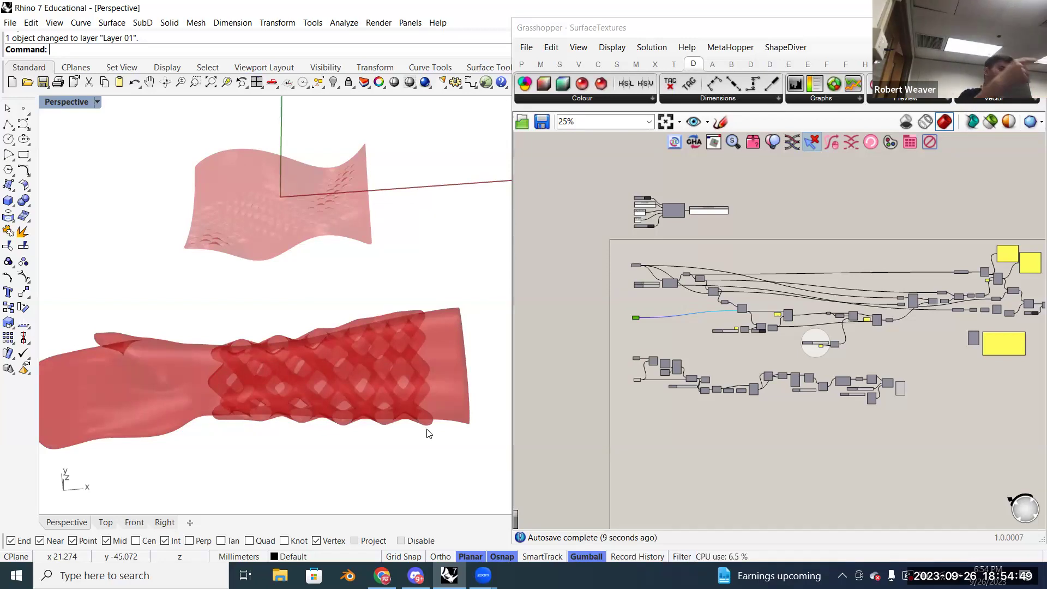
scroll(651, 373, "up", 8)
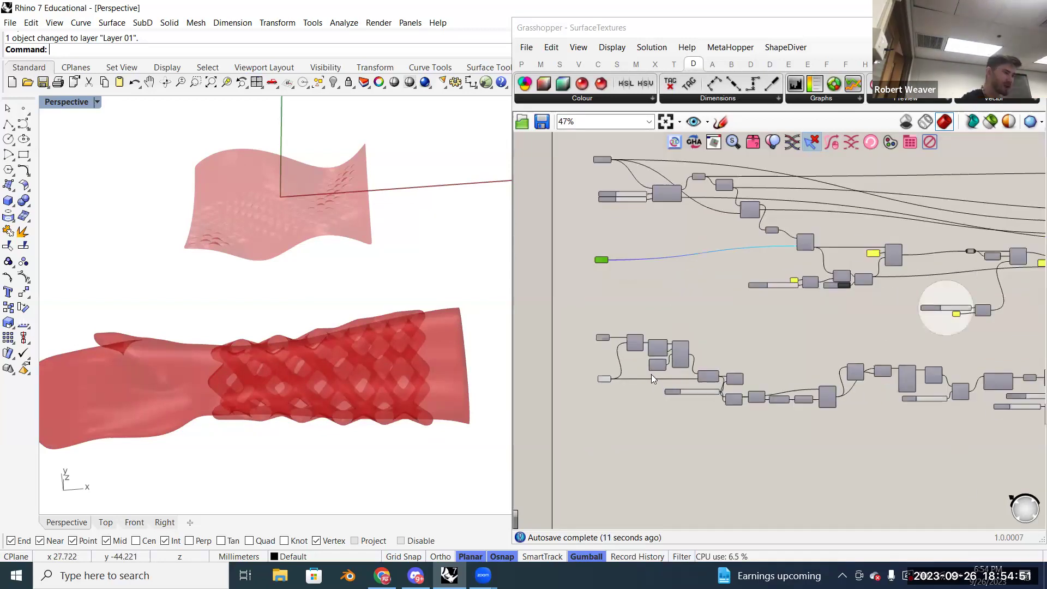
scroll(644, 376, "down", 3)
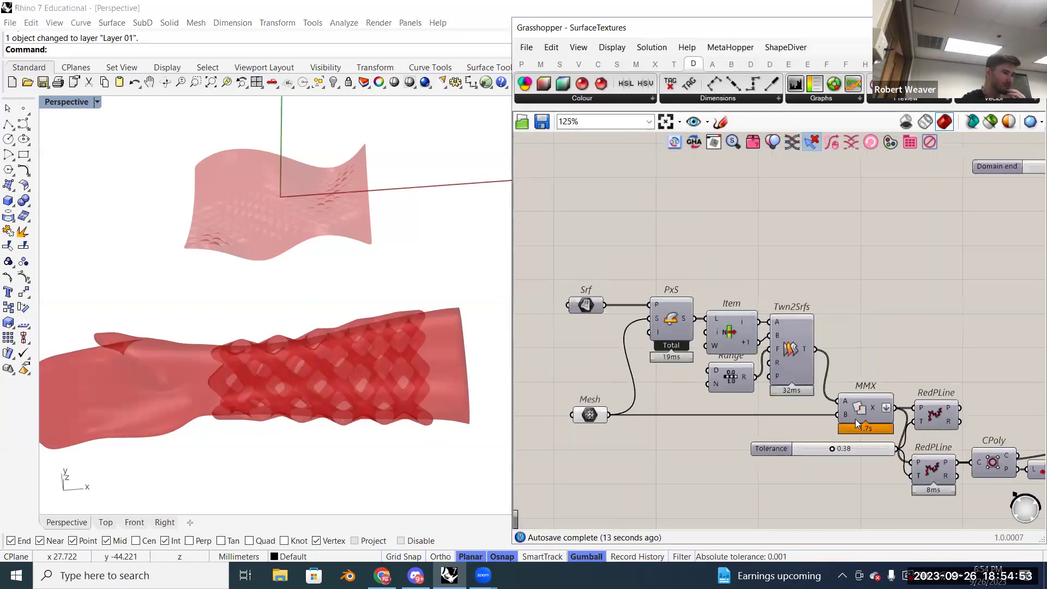
left_click(563, 402)
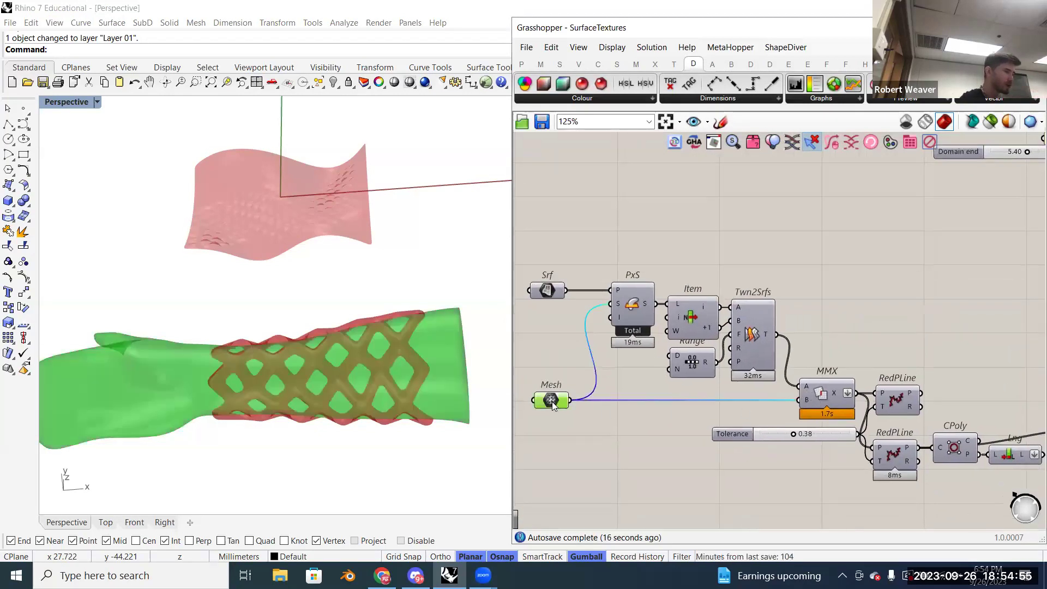
right_click(550, 292)
left_click(554, 297)
mouse_move(413, 447)
right_mouse_down()
mouse_move(402, 471)
mouse_move(408, 436)
right_mouse_up()
right_click_drag(692, 396, 525, 375)
right_click_drag(891, 407, 685, 403)
right_click_drag(841, 409, 665, 413)
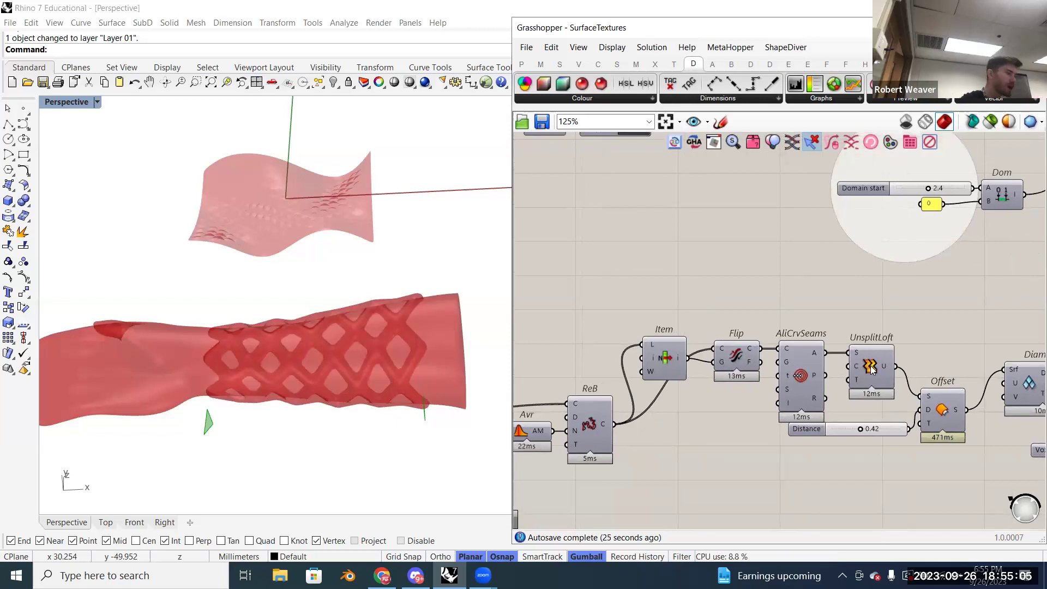
- Preview the AliCrvSeams result on the forearm, check its Result Boolean output, and hide the preview again
right_click(805, 369)
left_click(816, 396)
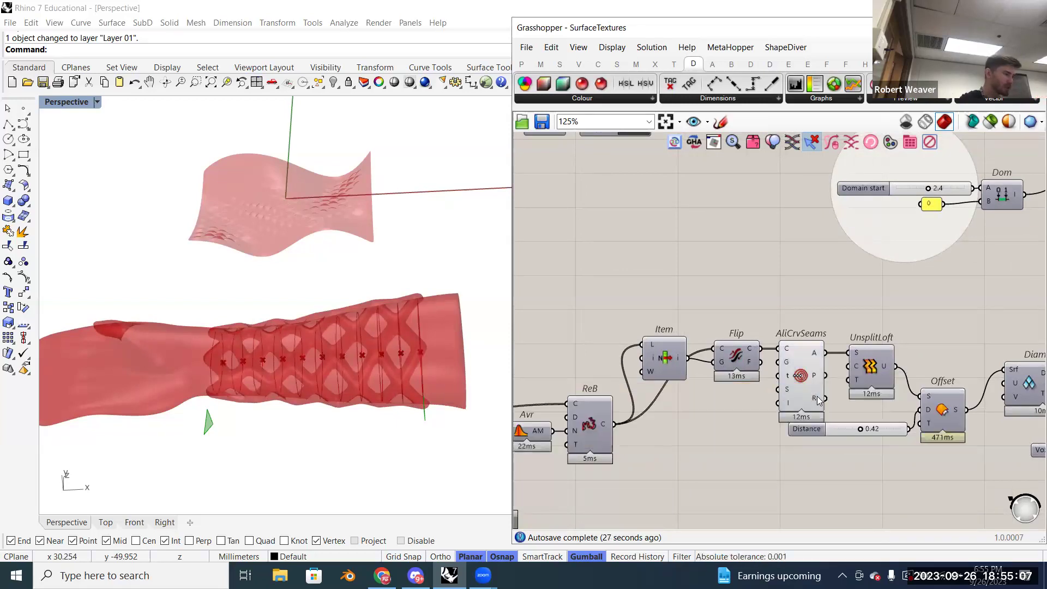
mouse_move(816, 395)
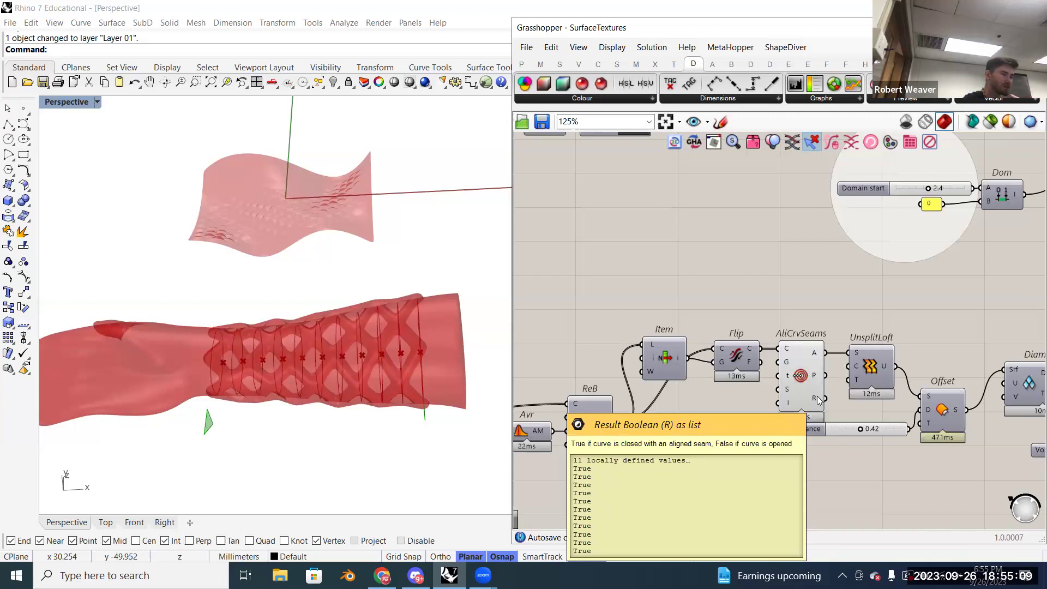
right_click(804, 369)
left_click(824, 396)
right_click_drag(884, 392, 670, 409)
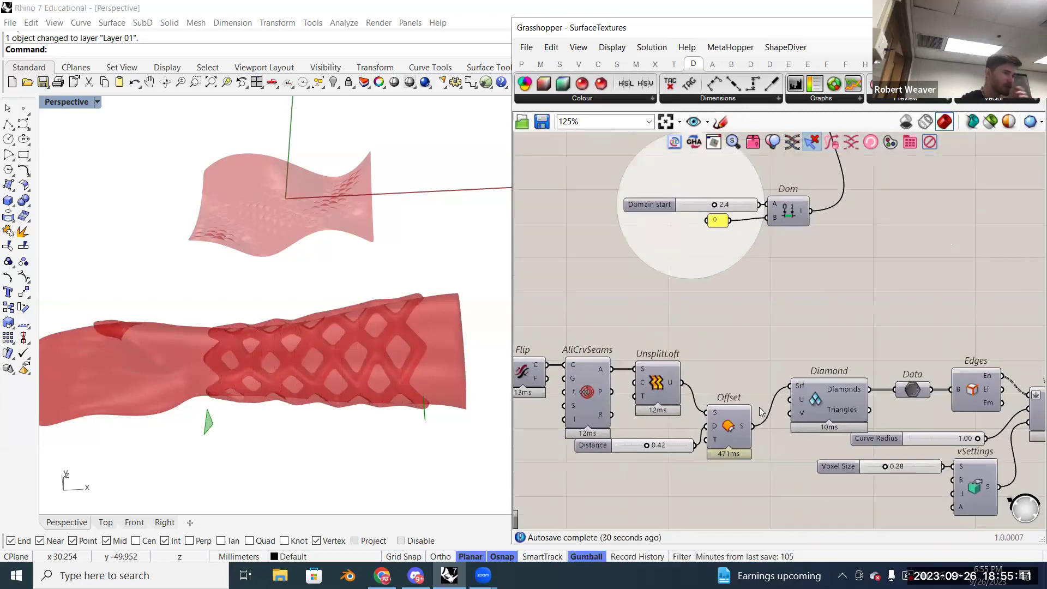
- Turn on the preview of the Diamond Panels component on the forearm surface
right_click(824, 407)
left_click(834, 427)
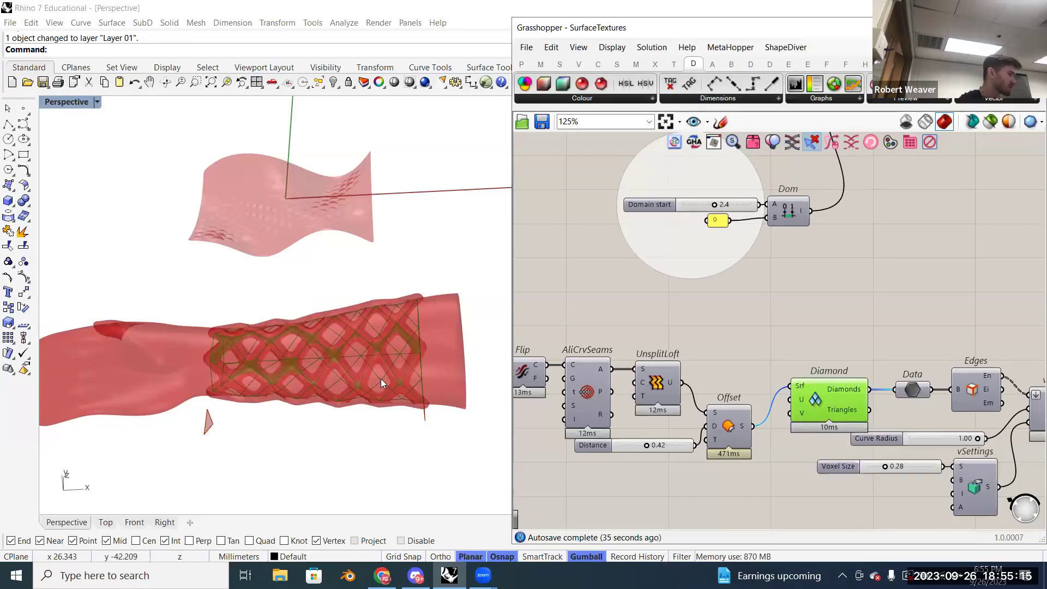
right_click_drag(861, 373, 635, 368)
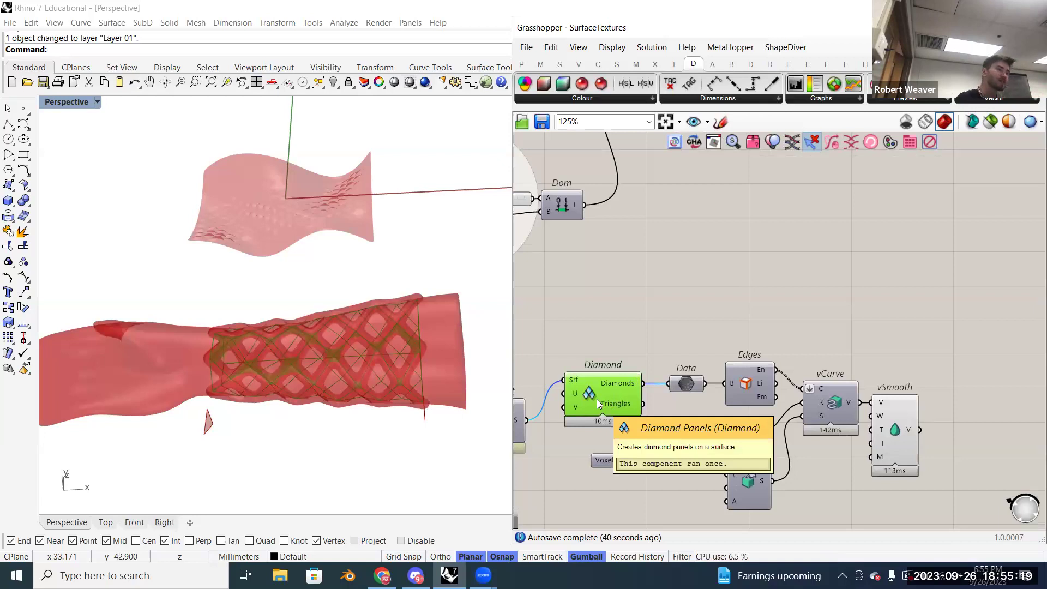
- Highlight the vSmooth output and examine the smoothed lattice around the forearm and the components that feed it
left_click(896, 430)
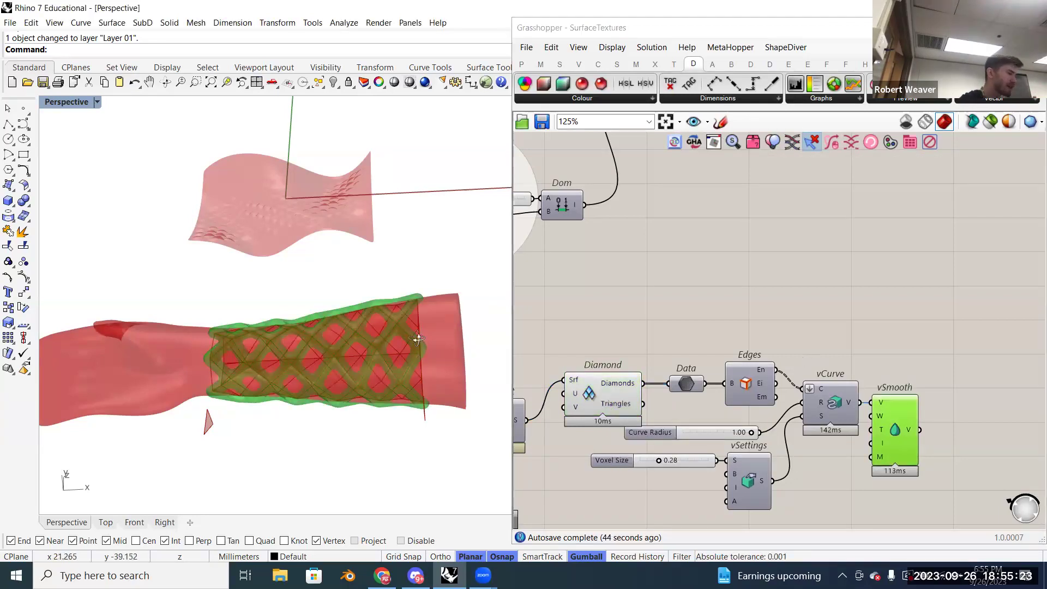
scroll(405, 270, "up", 5)
right_click_drag(402, 281, 447, 343)
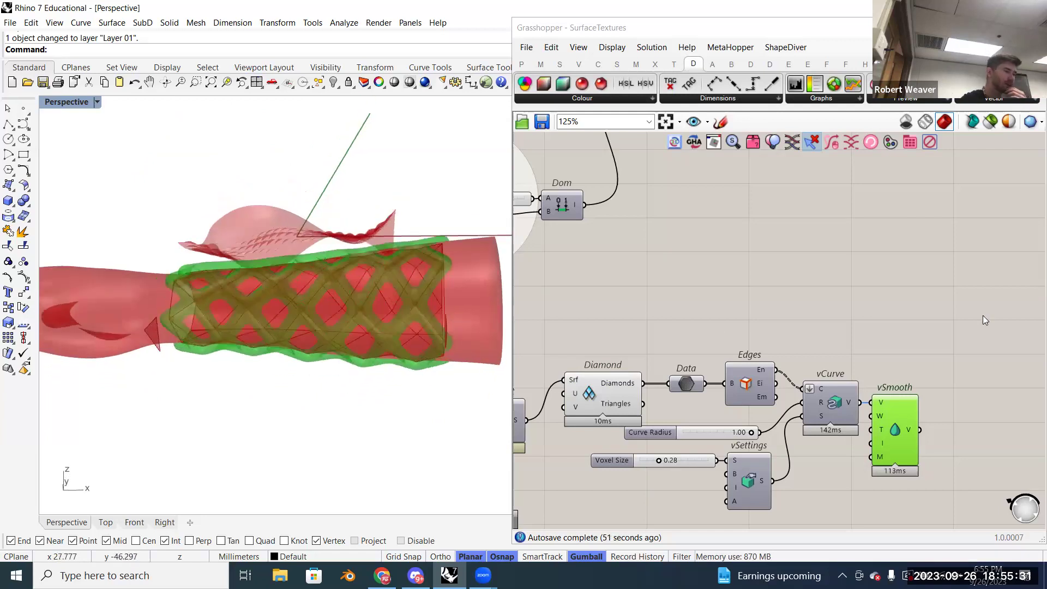
scroll(933, 338, "down", 5)
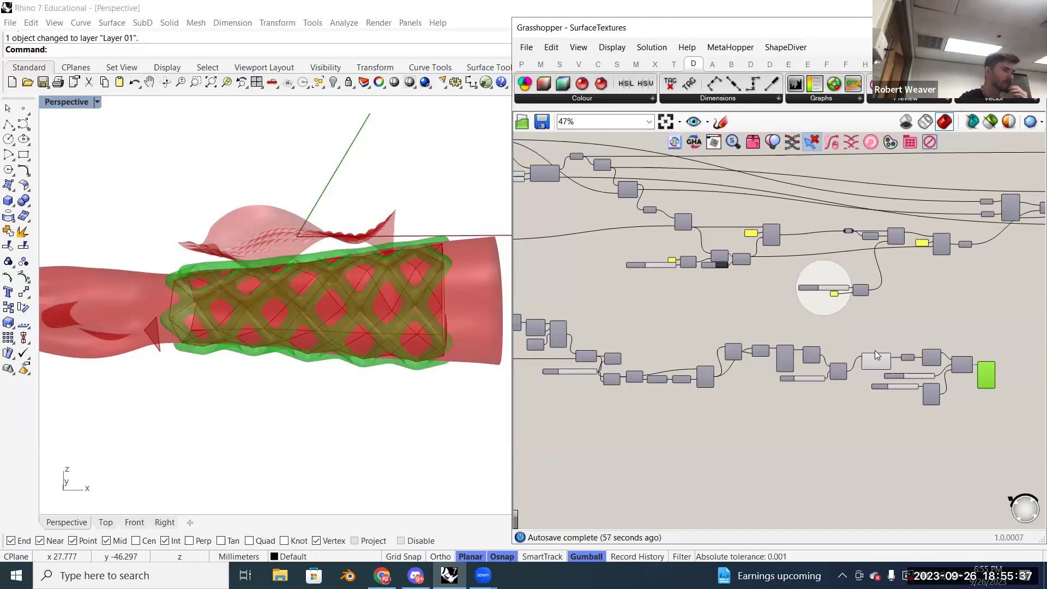
scroll(875, 350, "up", 5)
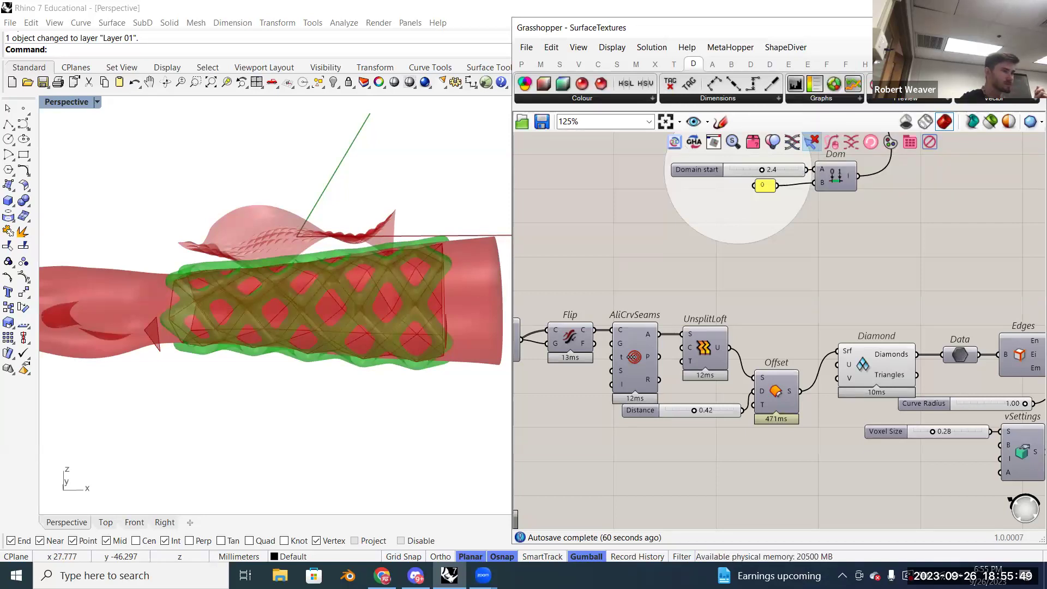
- Return to the SurfaceTextures_ClassStarter definition, and switch to Chrome to open the Pufferfish page on food4Rhino
mouse_move(981, 48)
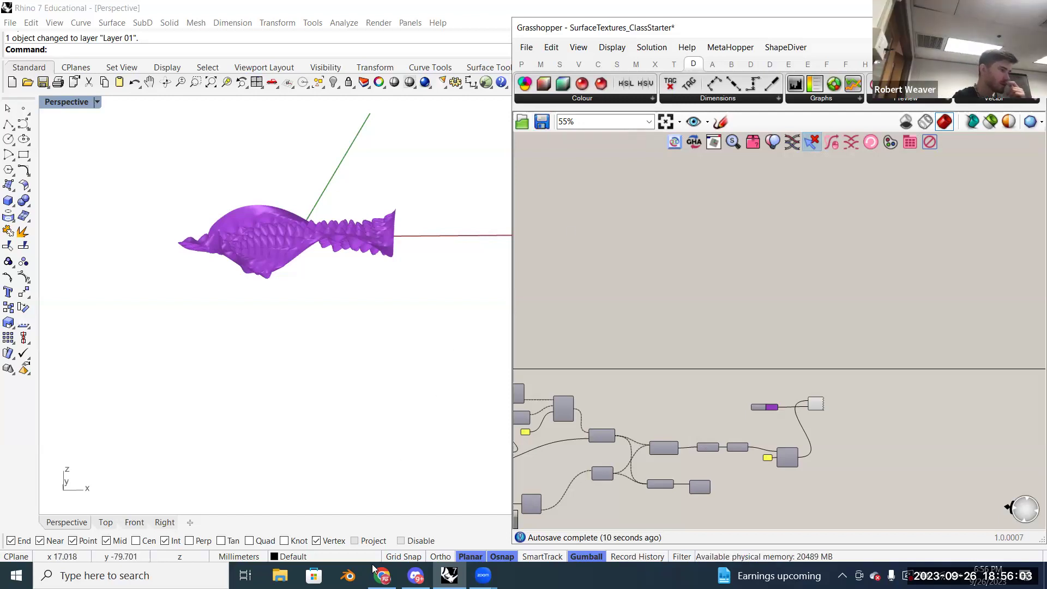
mouse_move(382, 575)
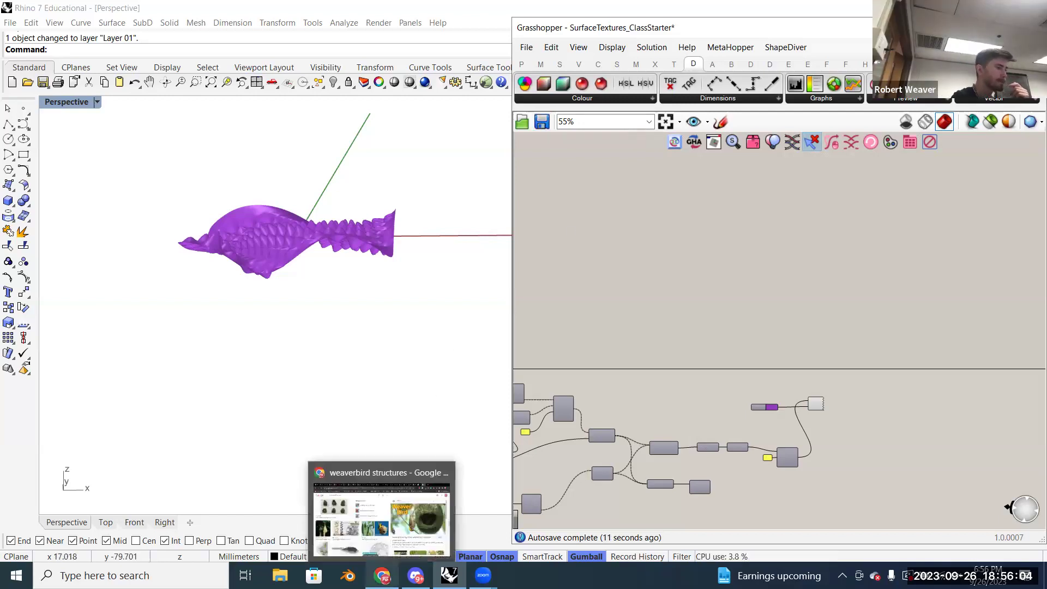
left_click(387, 547)
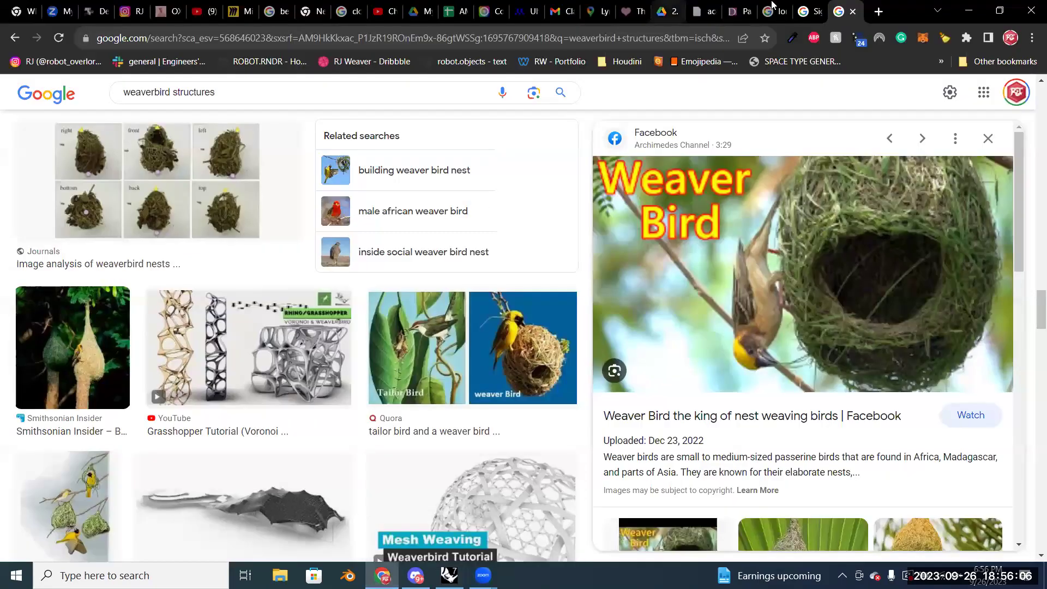
left_click(676, 46)
type("food")
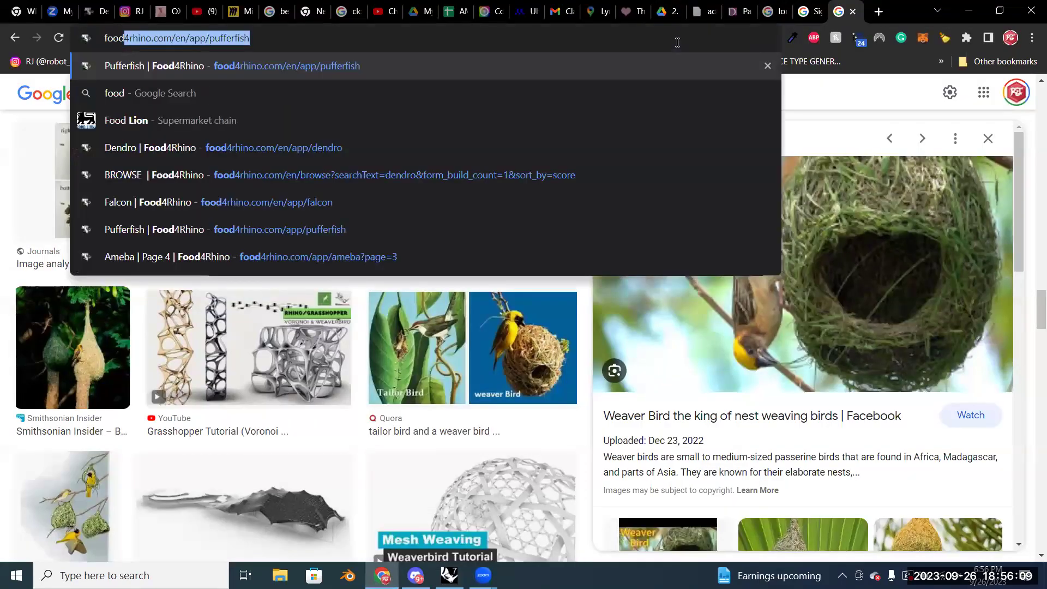
key("Return")
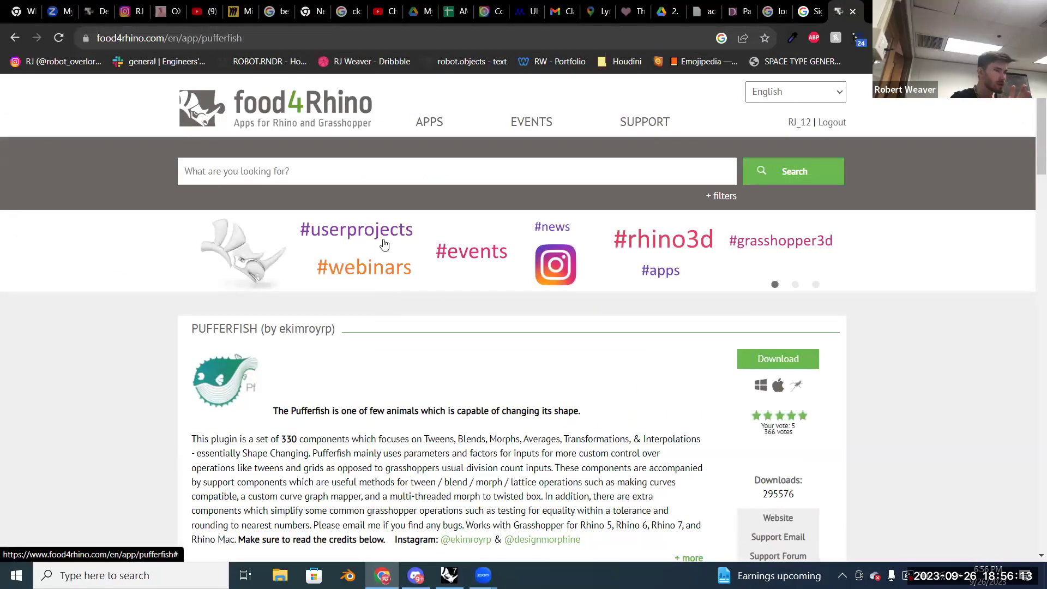
- Search food4Rhino for the bifocals plug-in
left_click(405, 169)
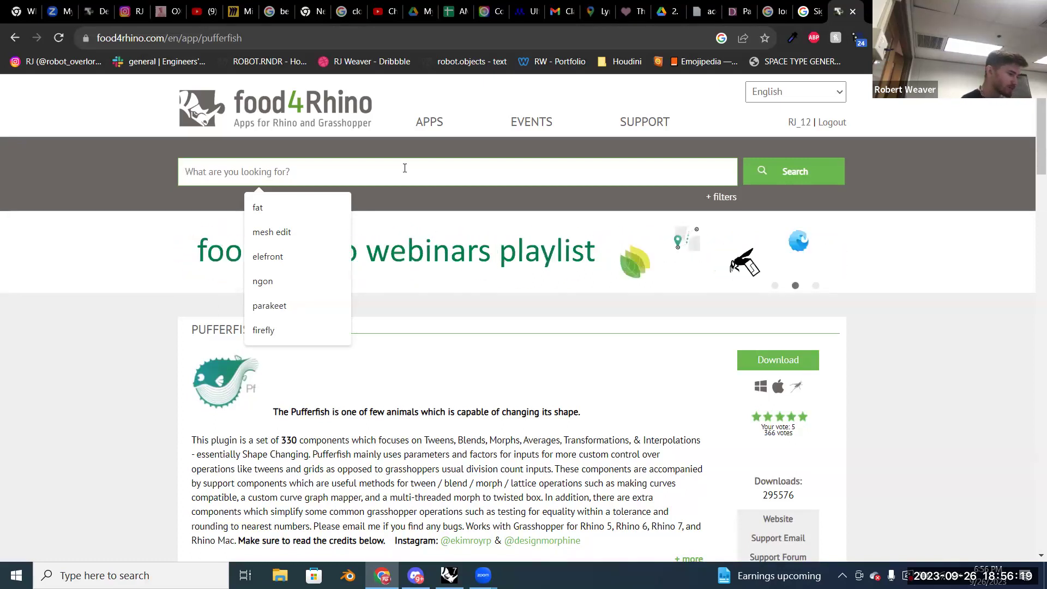
type("bifoc")
key("Down")
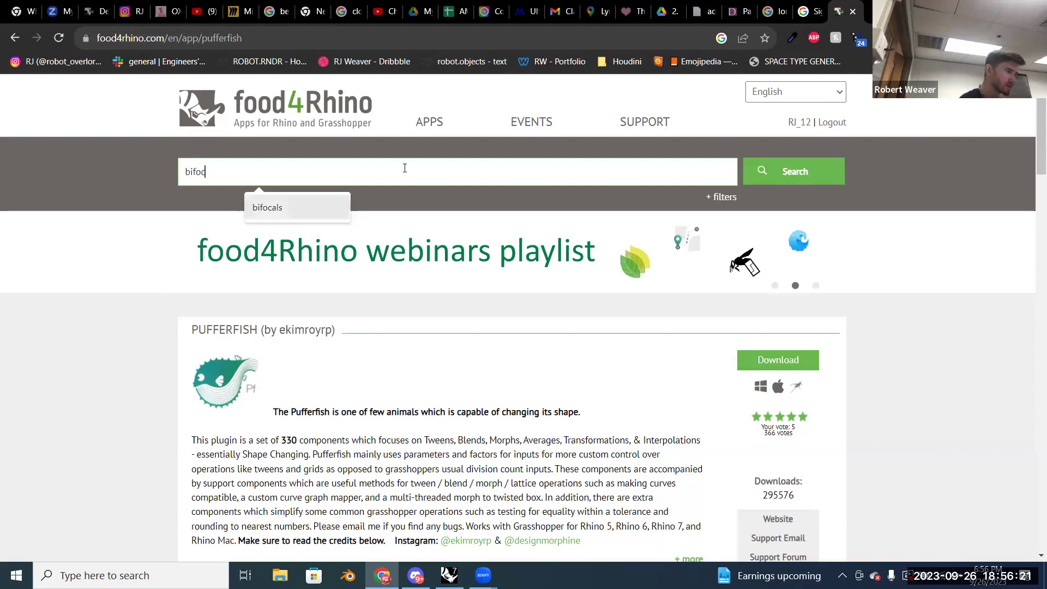
key("Return")
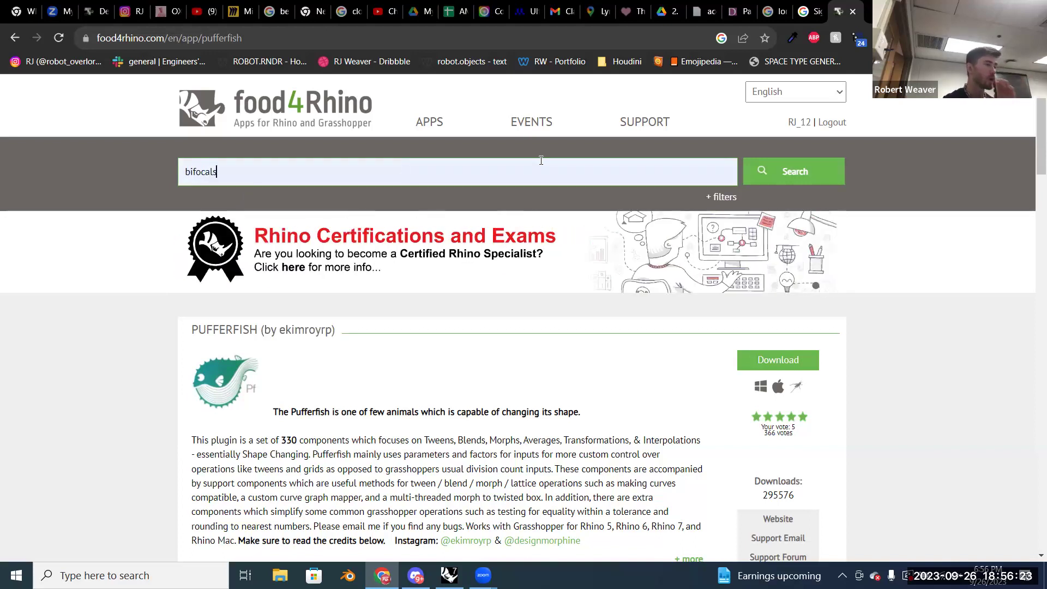
left_click(793, 173)
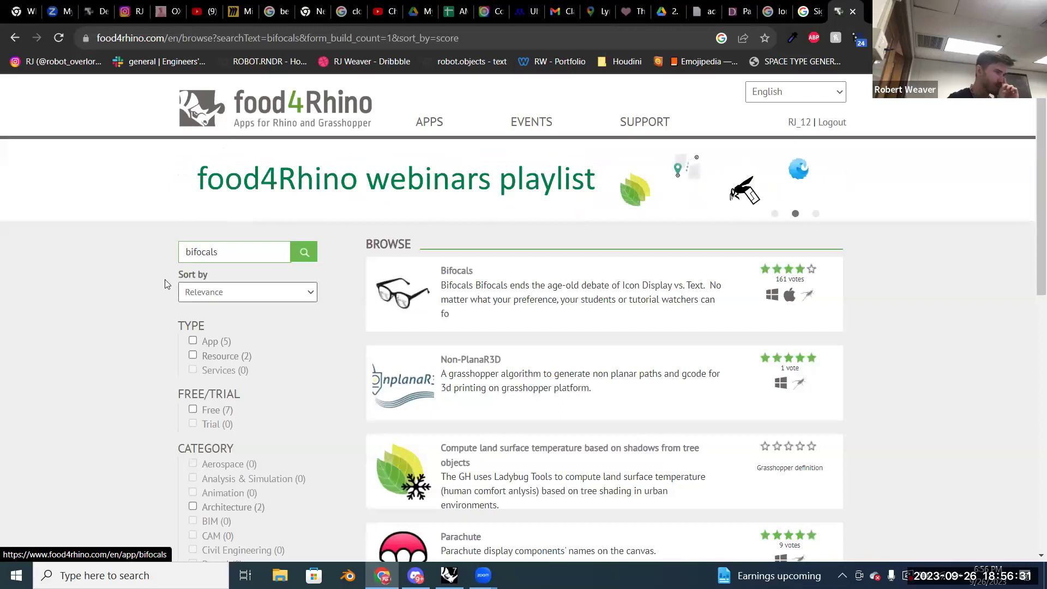
- Search food4Rhino for the sunglasses plug-in
double_click(214, 259)
type("sun")
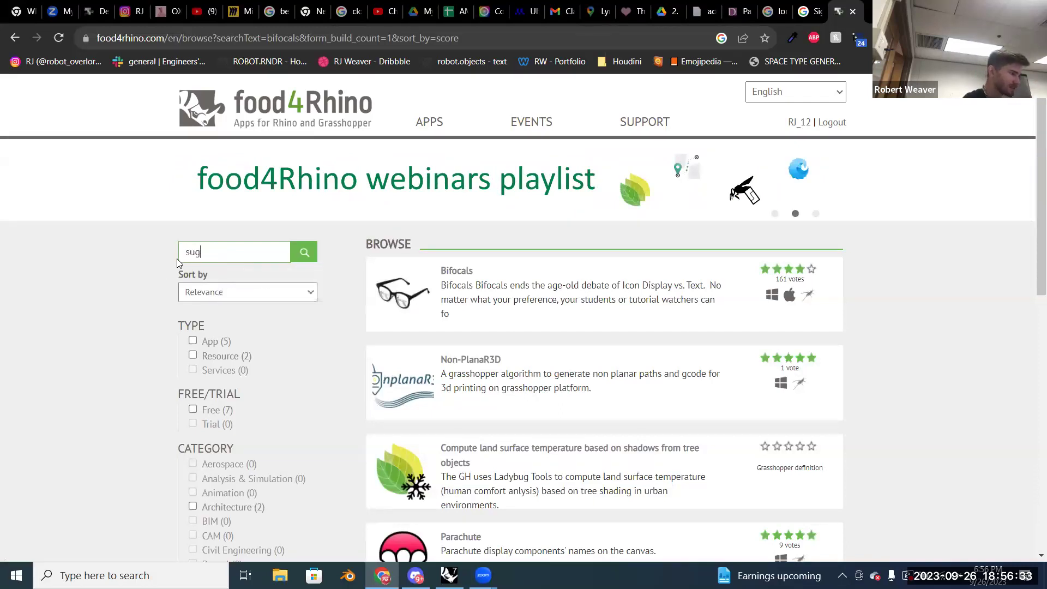
type("glasses")
key("Return")
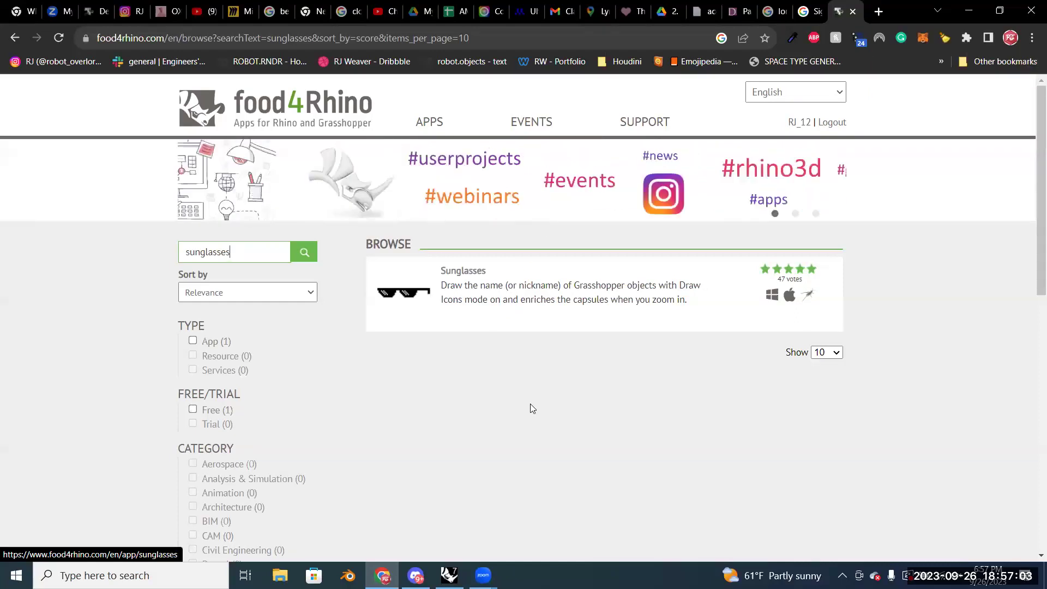
- Switch back to Rhino and examine the end of the ClassStarter definition, from wbJoin to wbCatmullClark and the coloured preview
mouse_move(449, 571)
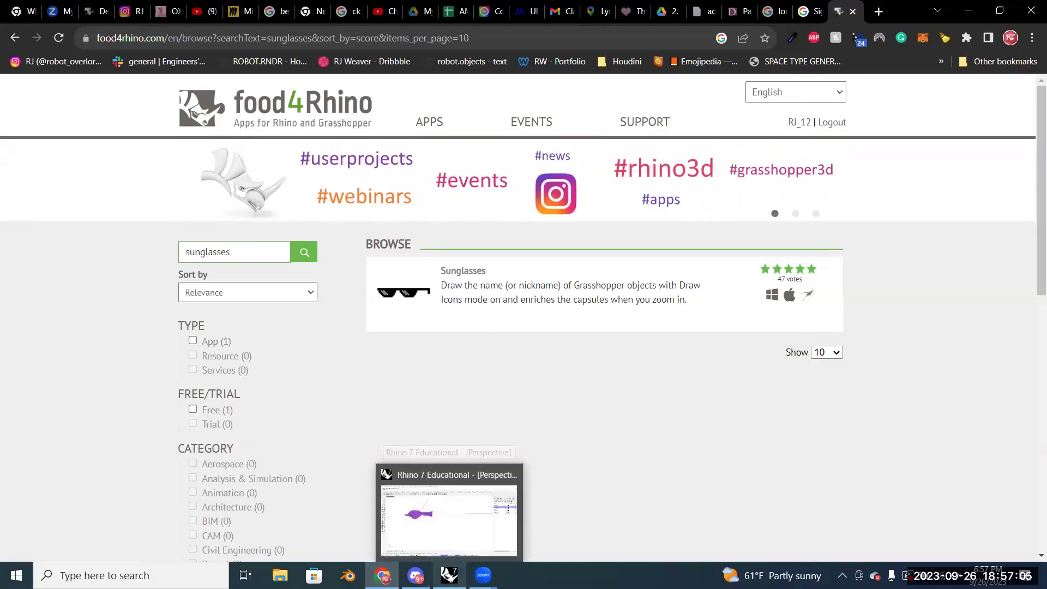
left_click(448, 516)
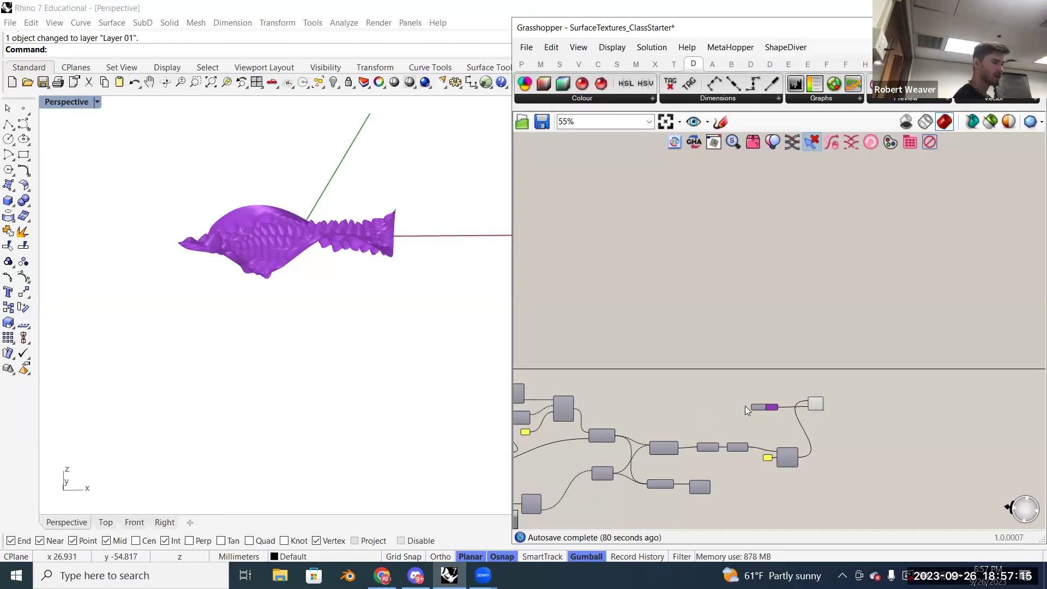
scroll(729, 406, "down", 2)
scroll(729, 406, "down", 1)
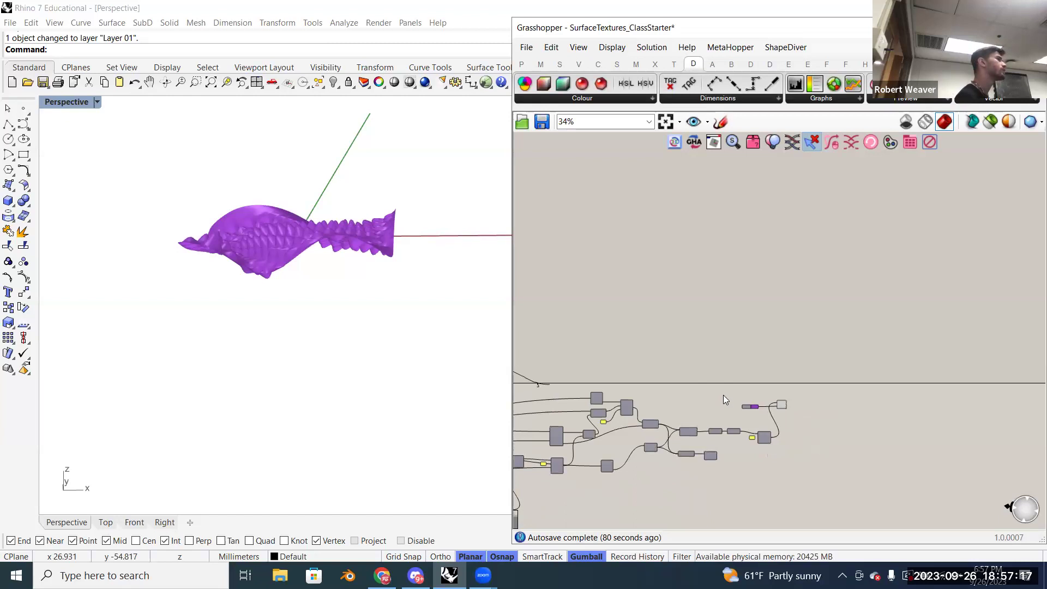
right_click_drag(659, 400, 816, 344)
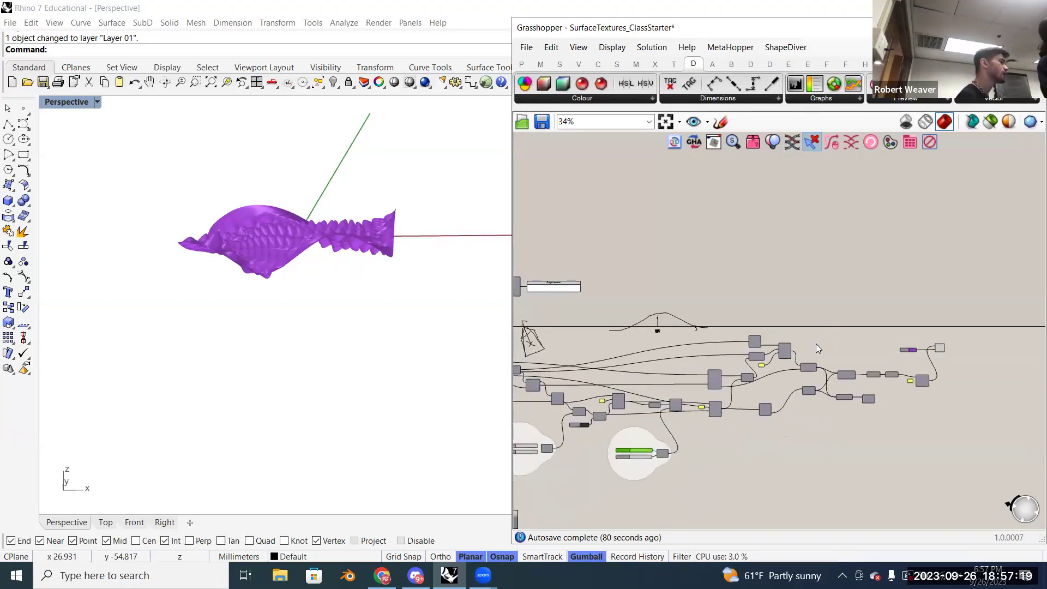
scroll(856, 385, "up", 3)
scroll(856, 384, "up", 5)
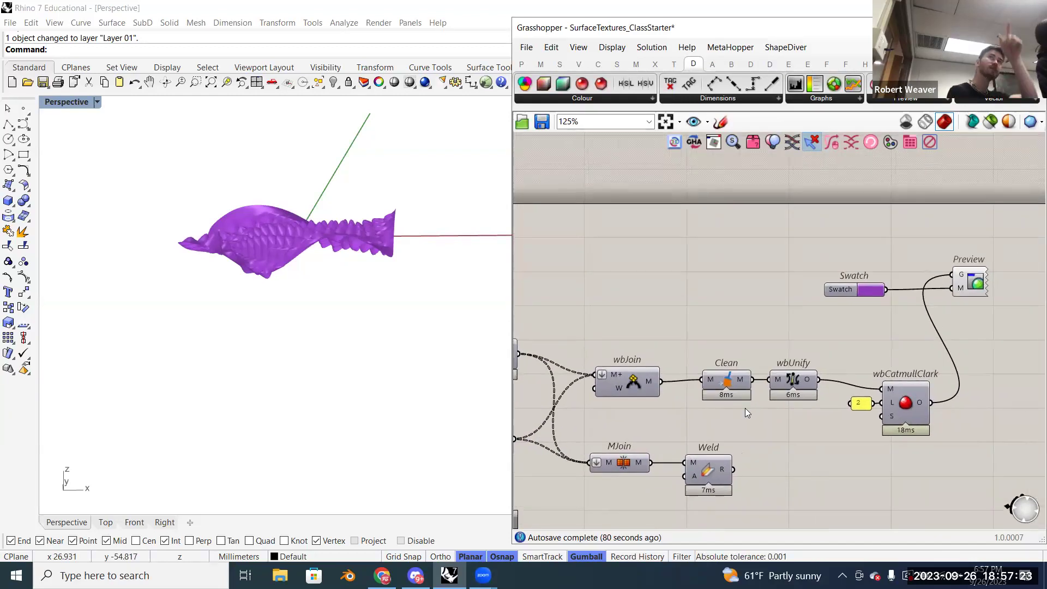
right_click_drag(752, 408, 763, 413)
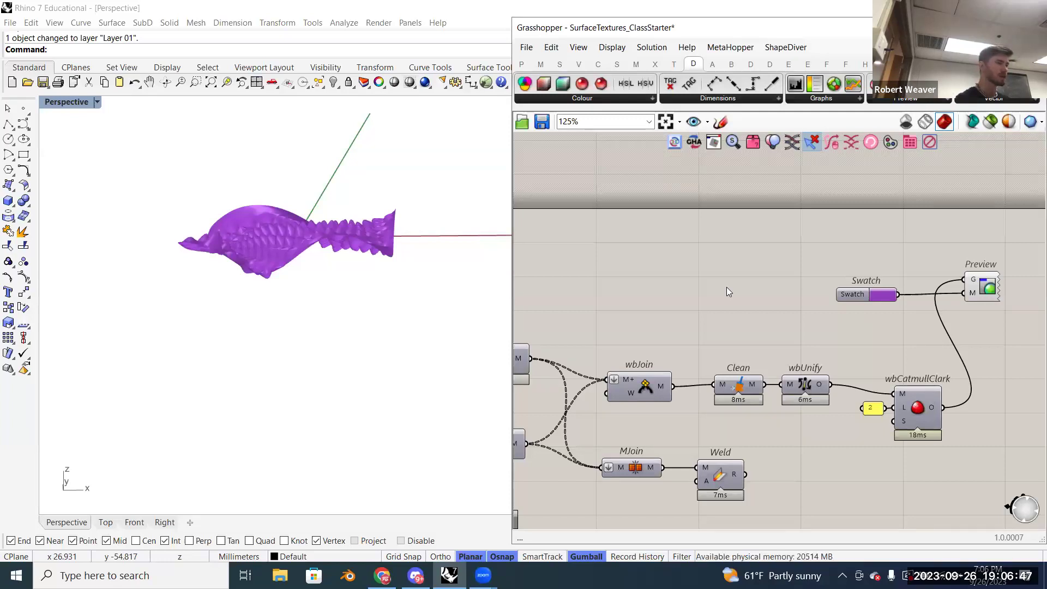
- Widen the Grasshopper window and show the component set with the Machine Learning, Panels and Structure groups
key("alt")
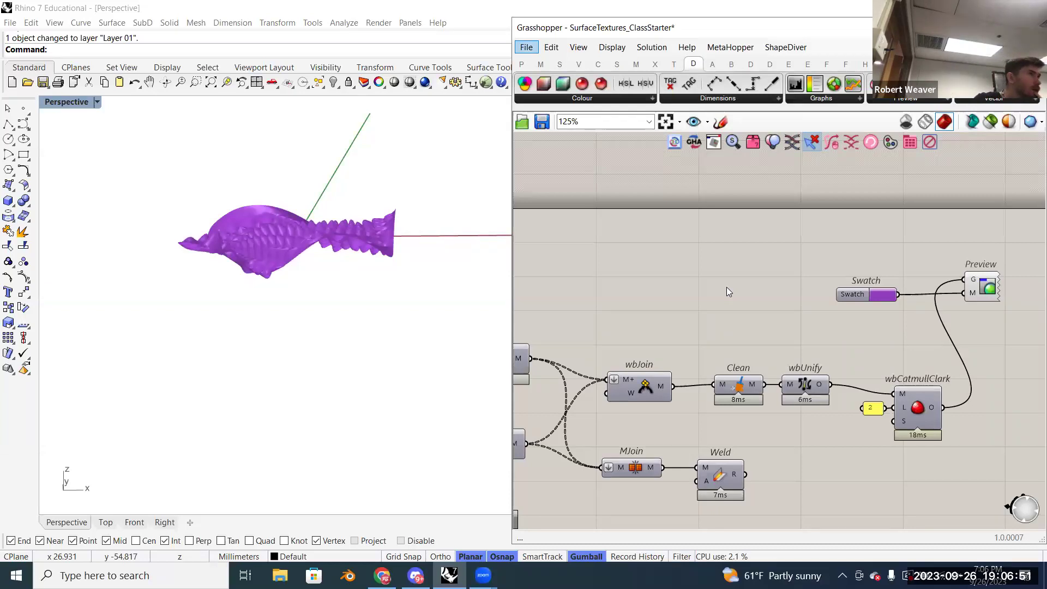
key("Escape")
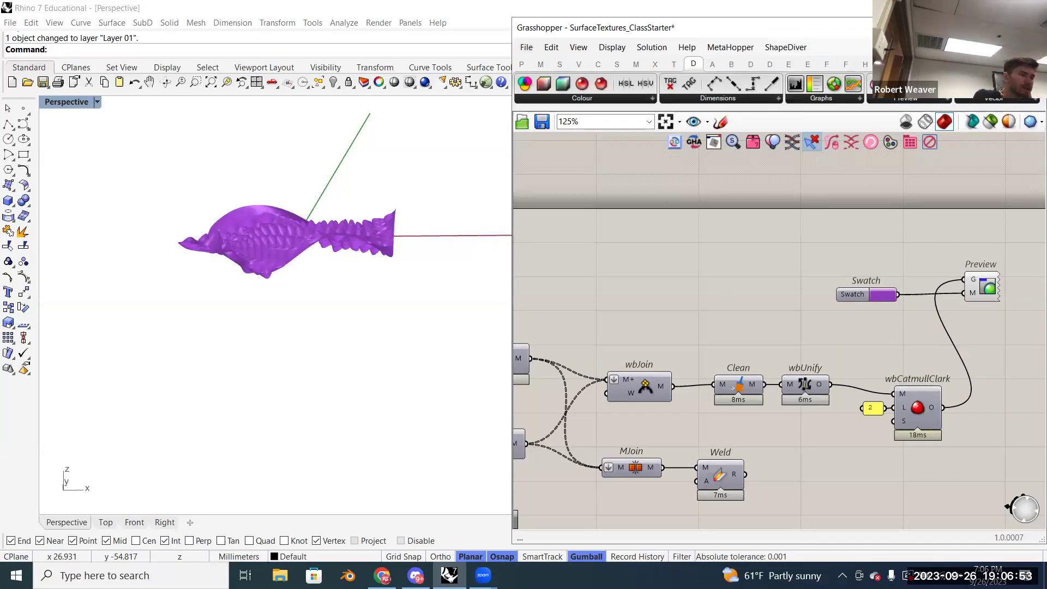
left_click(903, 64)
left_click(922, 65)
left_click(942, 64)
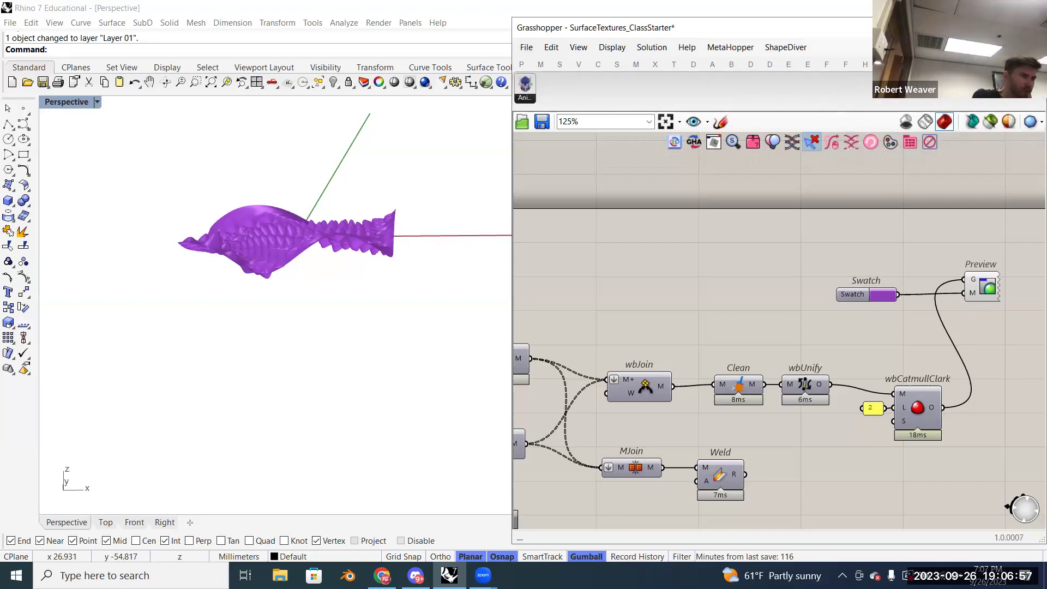
left_click(999, 64)
left_click_drag(511, 153, 405, 153)
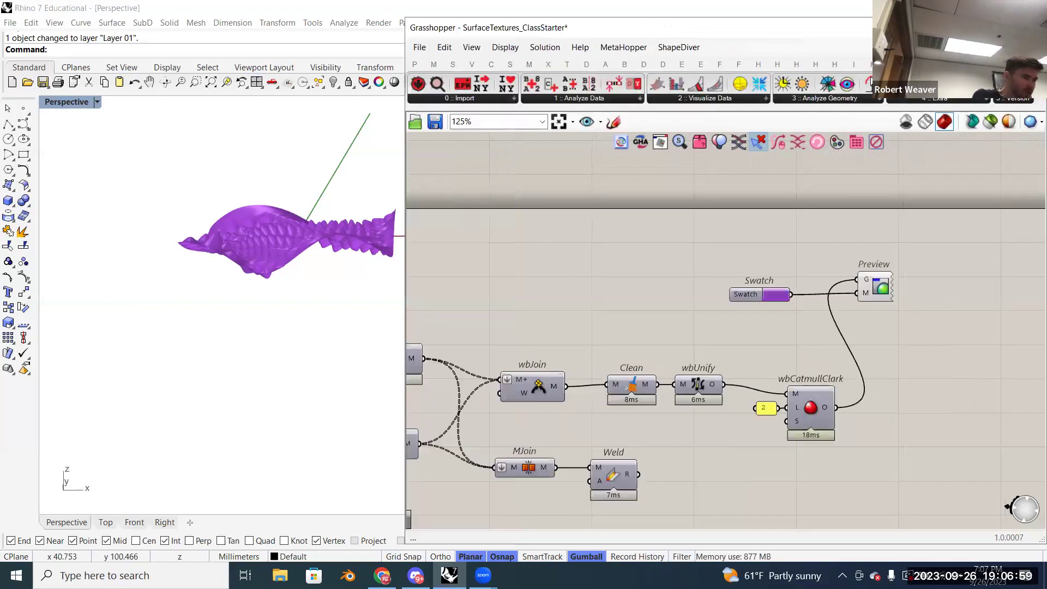
left_click(911, 64)
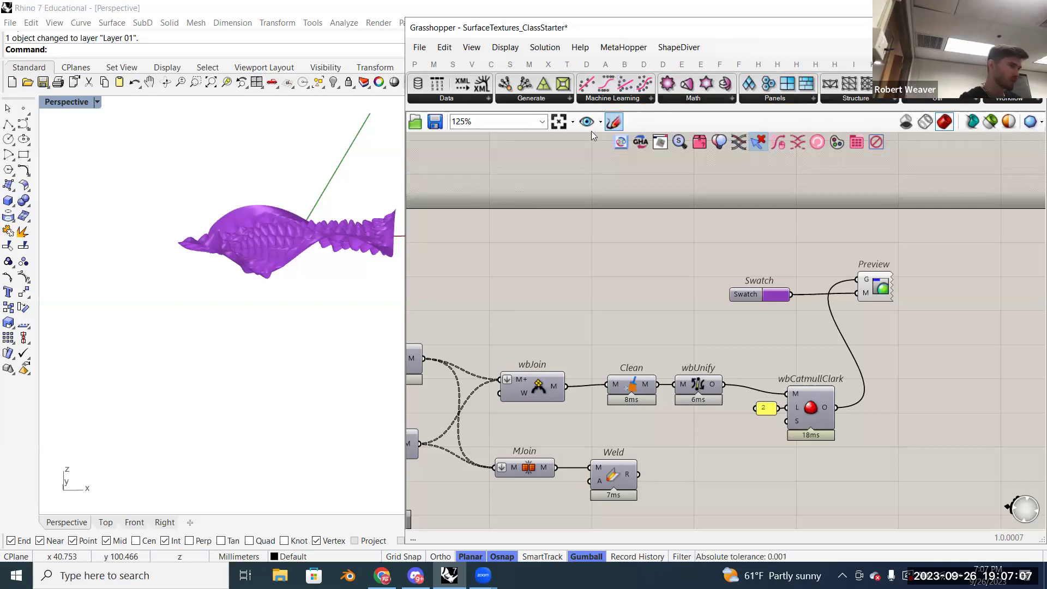
- Open the first of Grasshopper's special folders
left_click(419, 47)
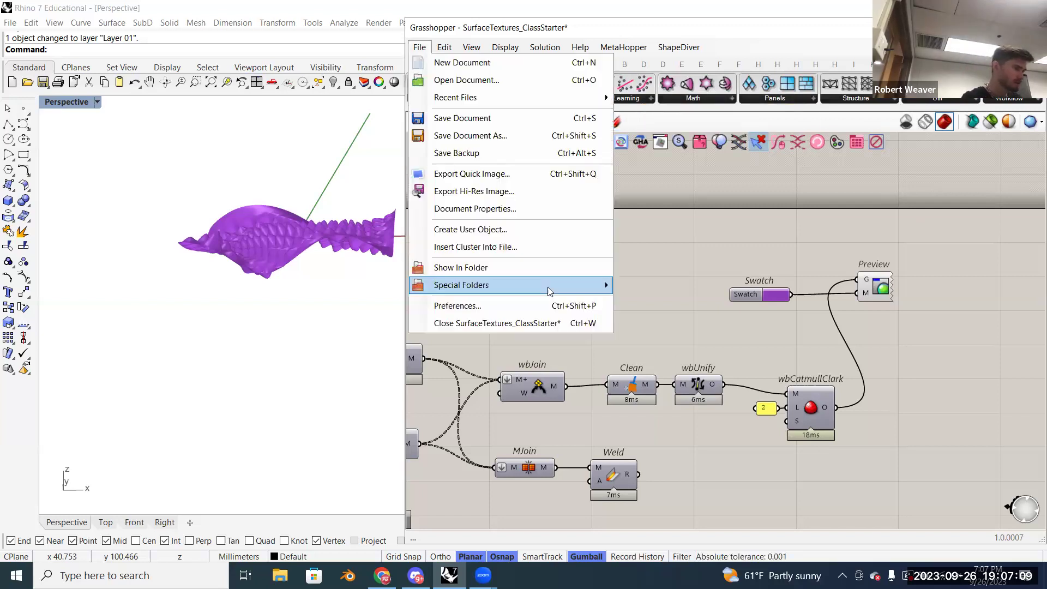
left_click(679, 284)
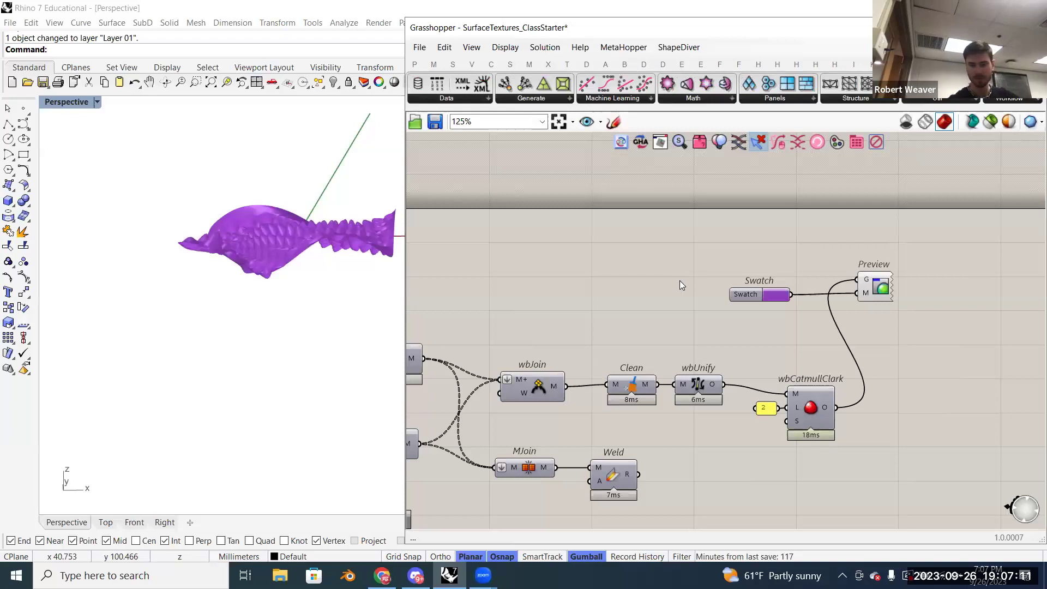